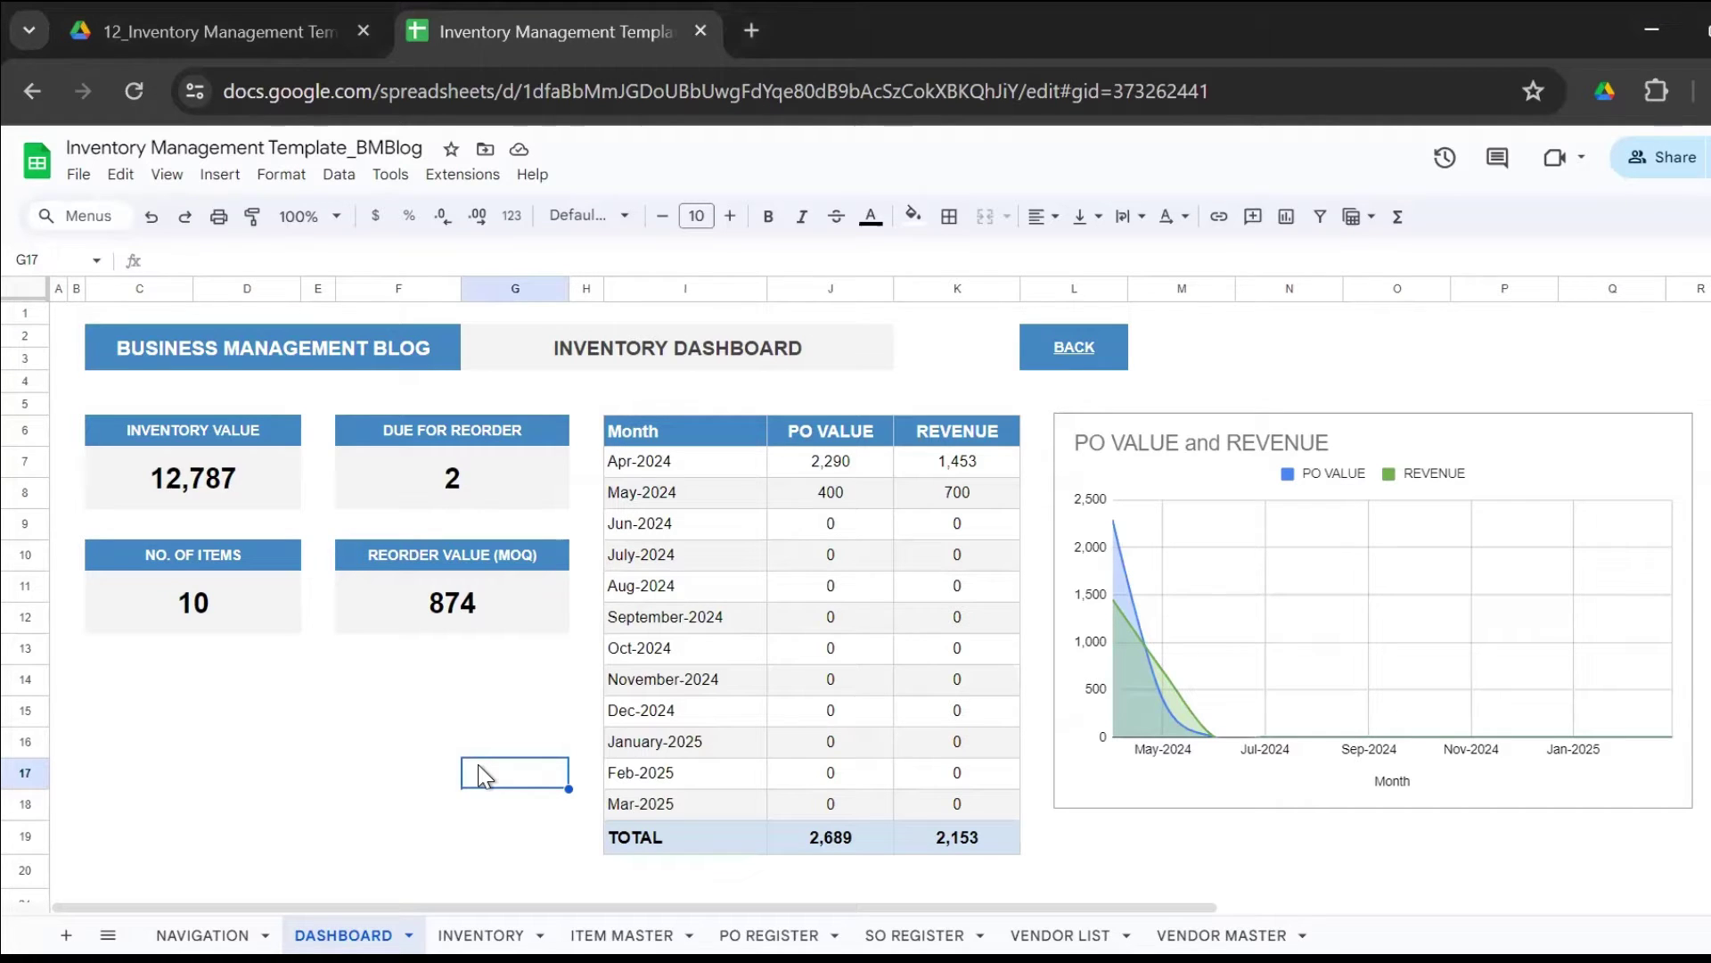
# View the NAVIGATION sheet listing links to every tab, then the DASHBOARD.
pyautogui.press('Left')
pyautogui.press('Left')
pyautogui.press('Left')
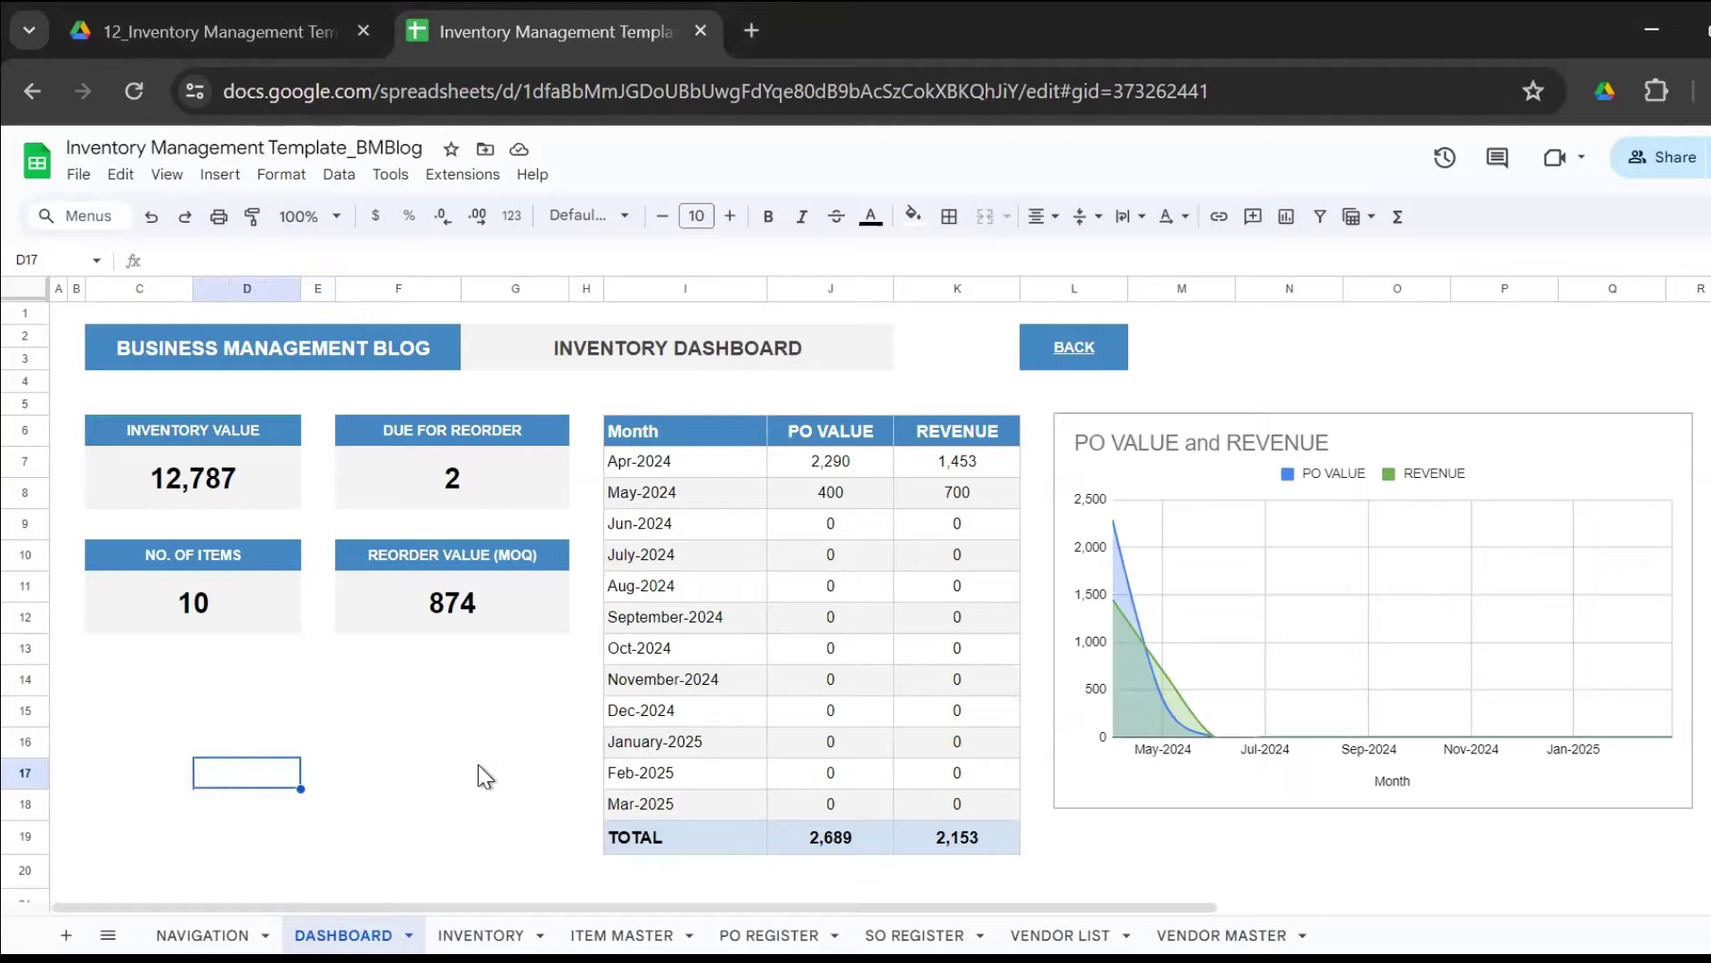
pyautogui.click(181, 918)
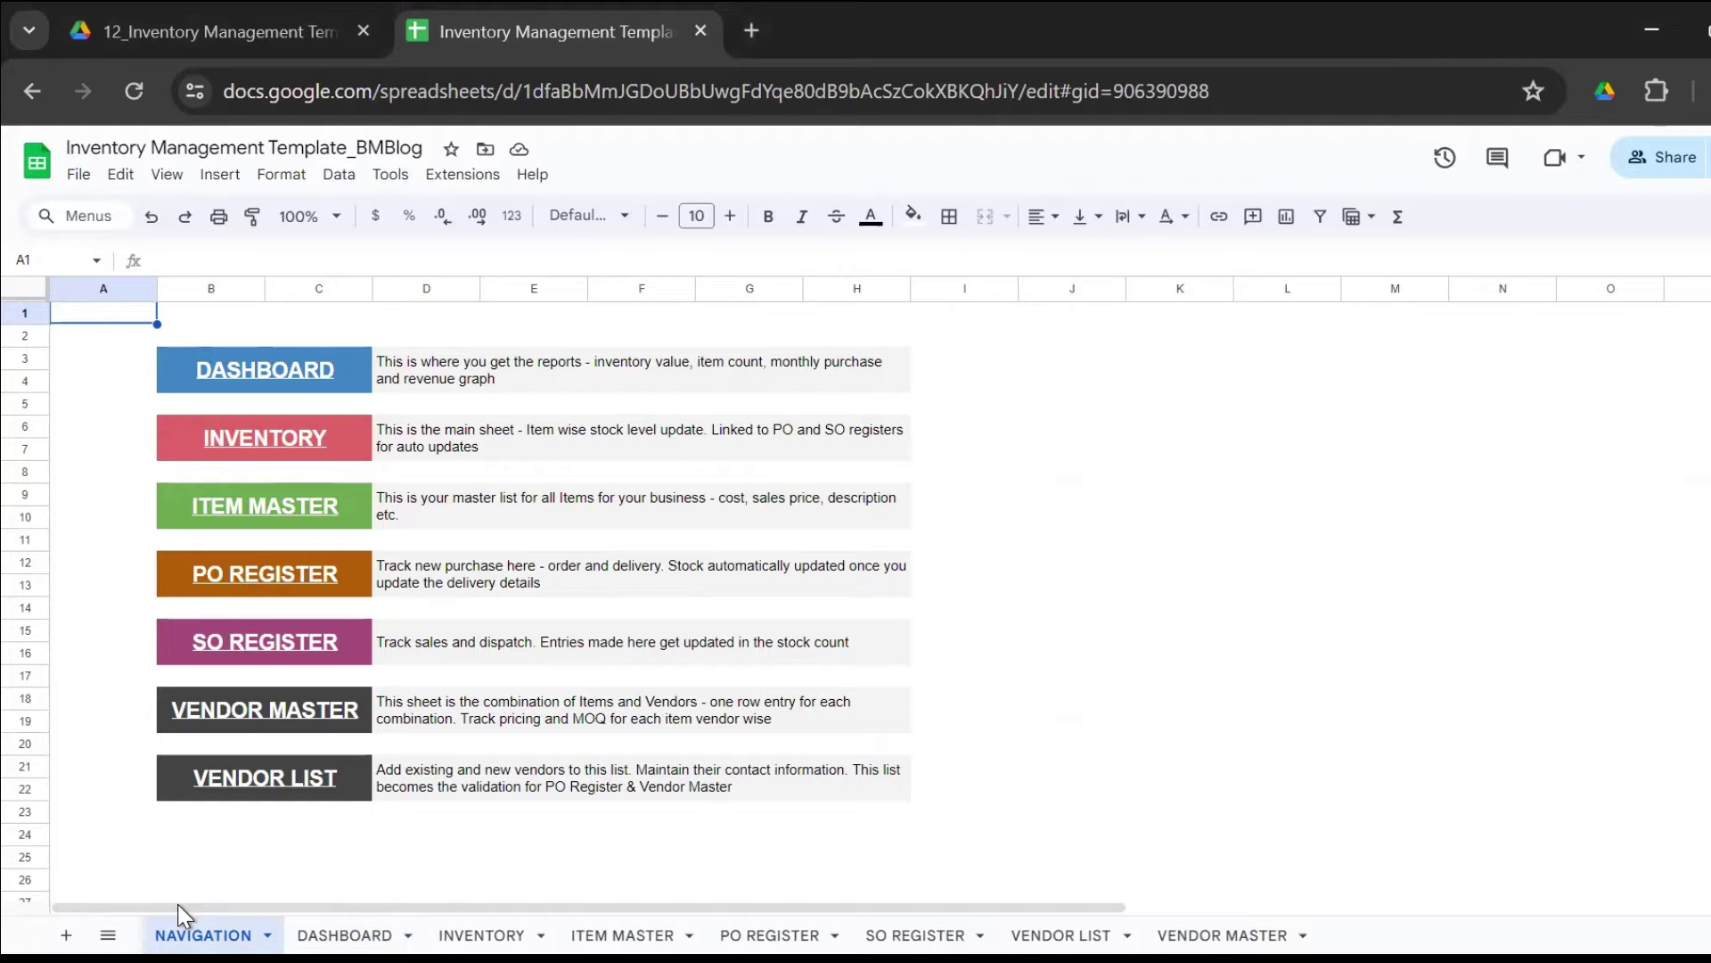
pyautogui.click(364, 932)
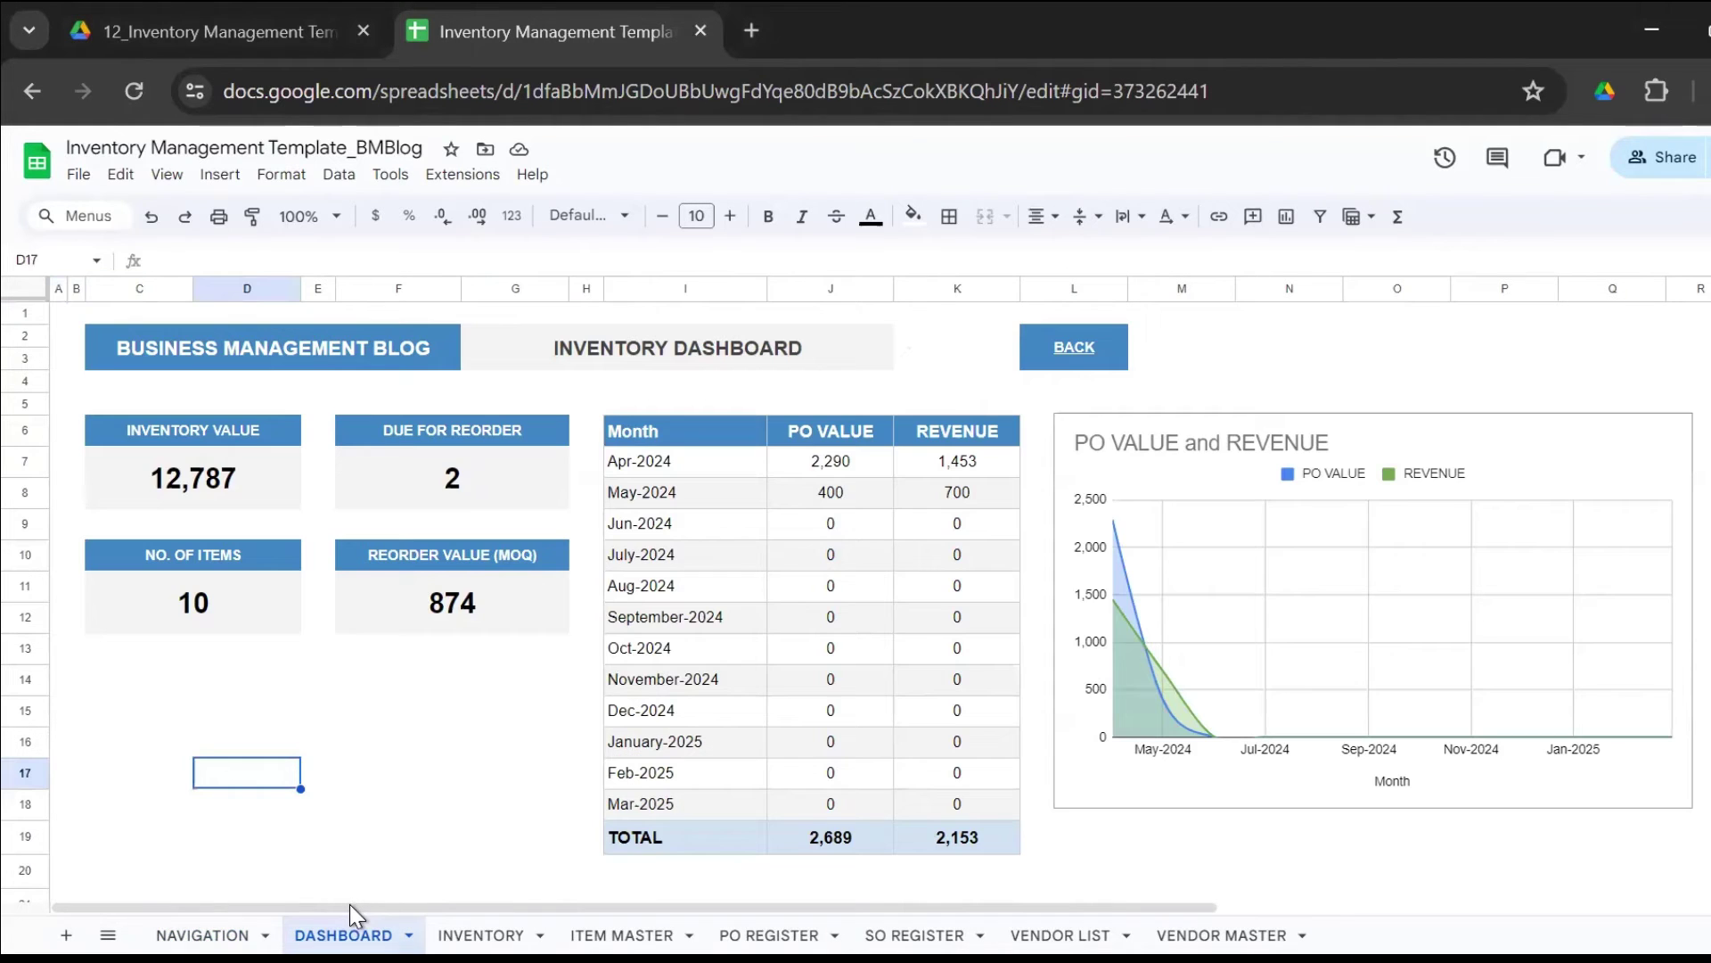
# Tour the SO Register, PO Register, Vendor Master, Item Master, Vendor List and Inventory sheets, ending on DASHBOARD.
pyautogui.click(921, 915)
pyautogui.click(765, 910)
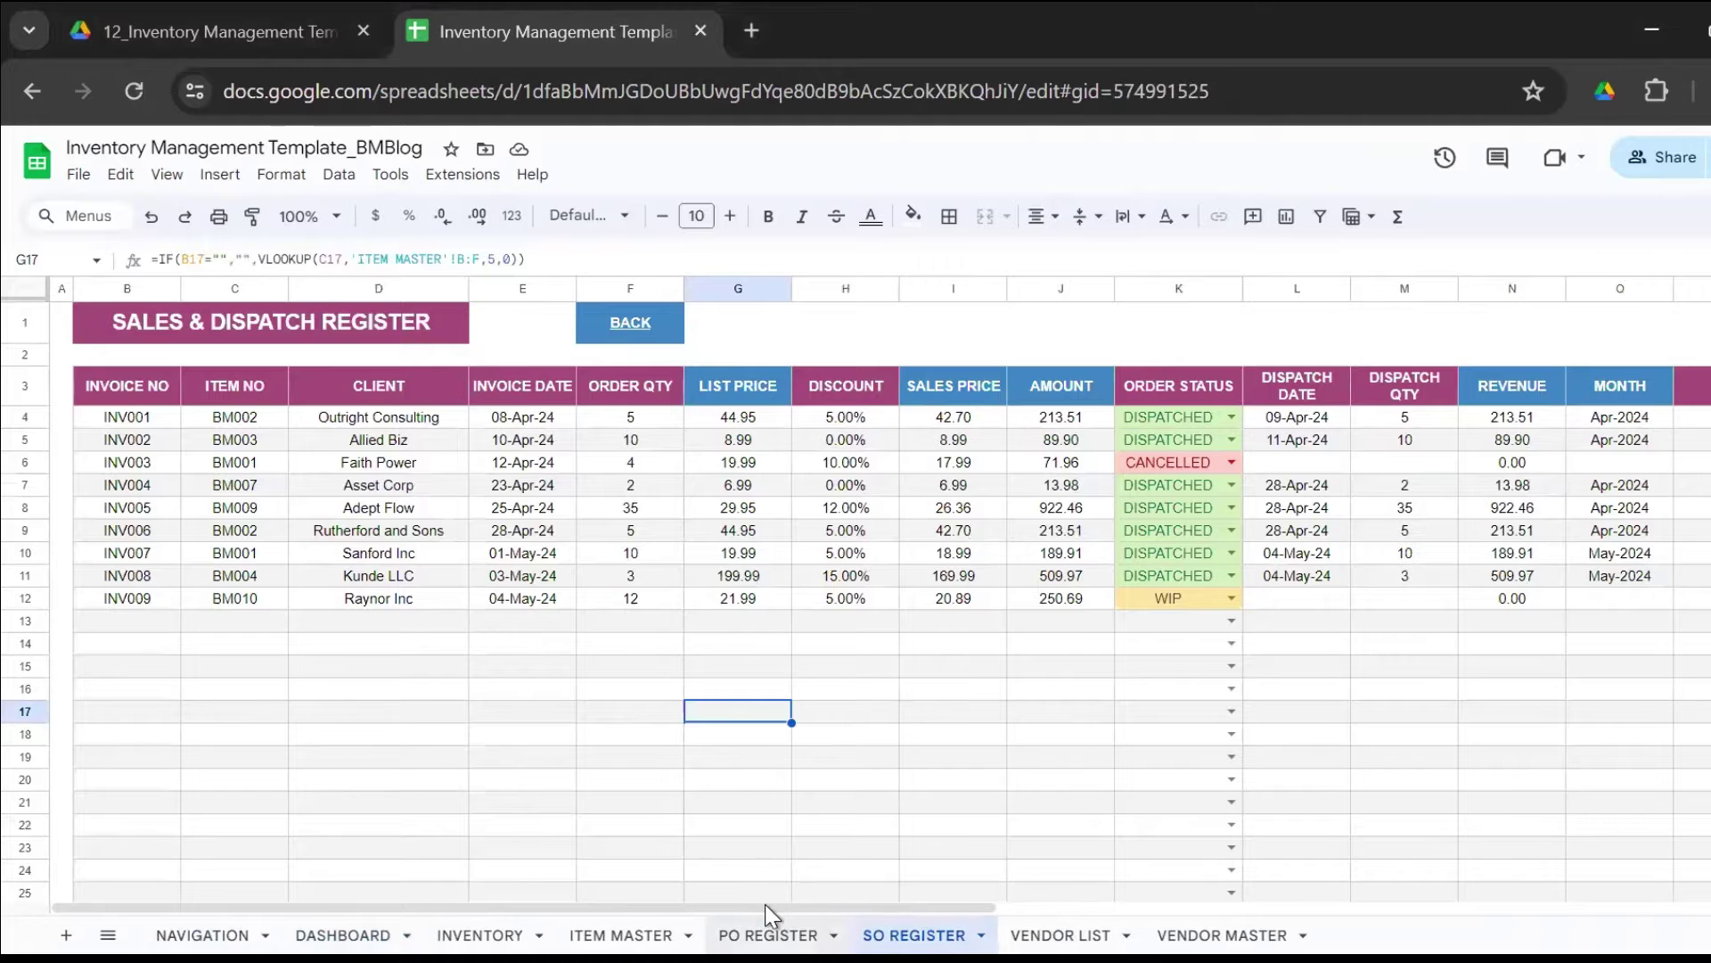
pyautogui.click(1185, 918)
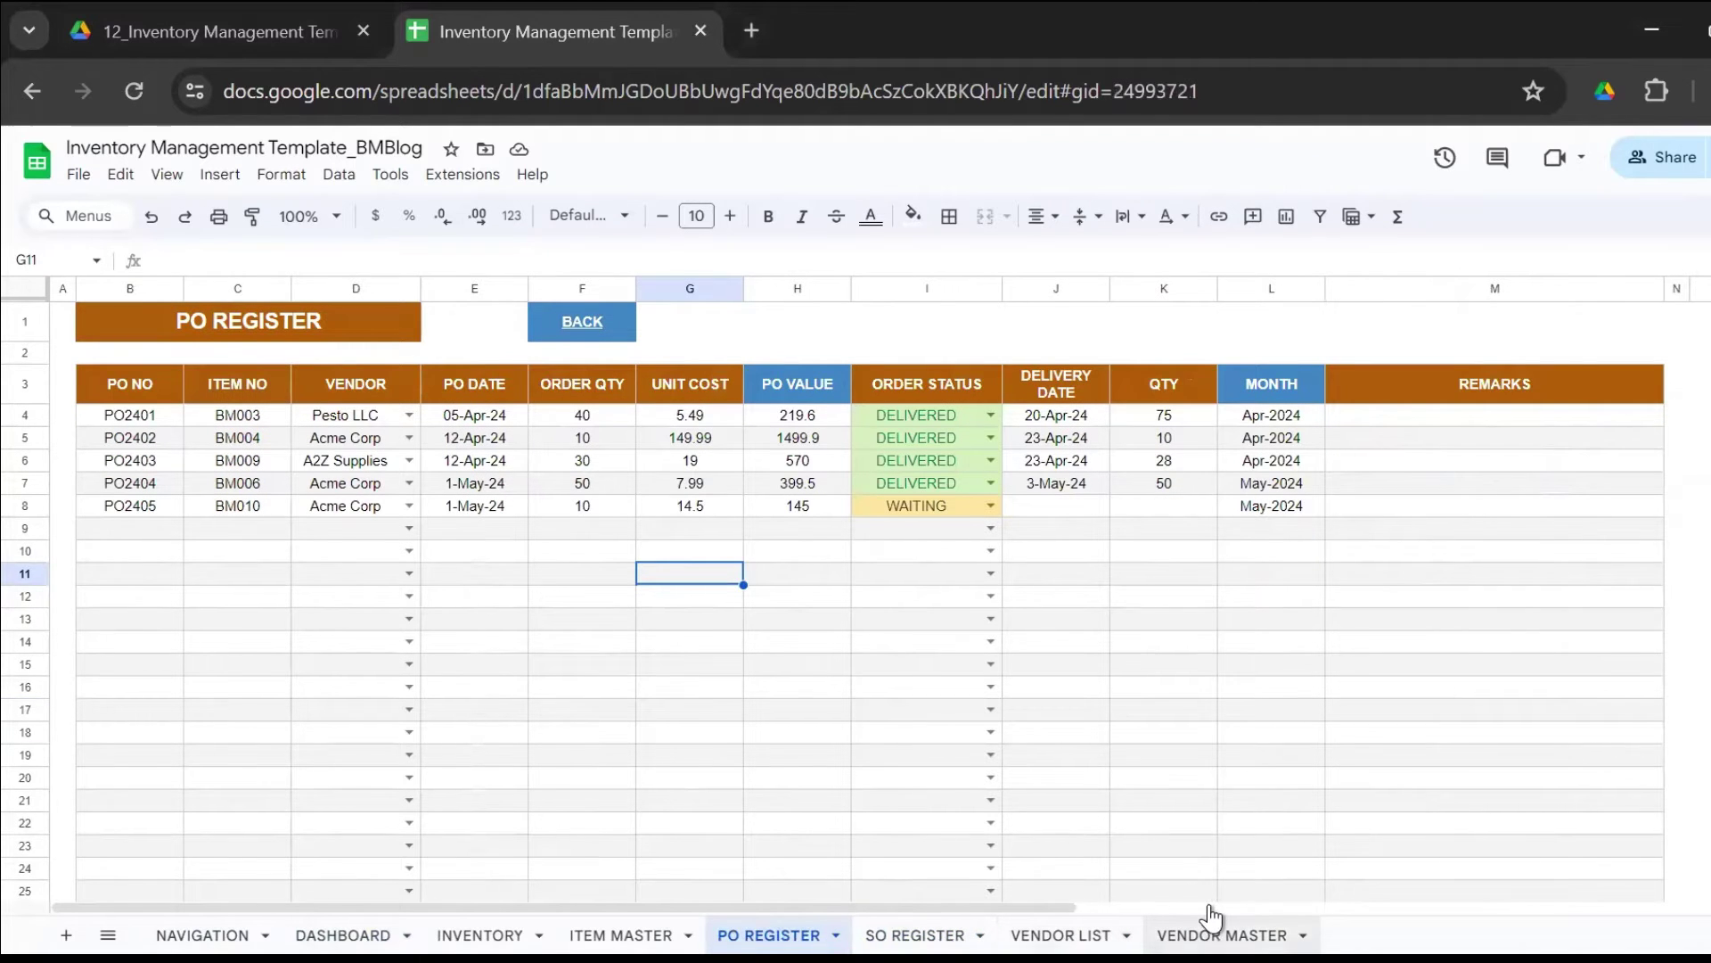
pyautogui.click(637, 912)
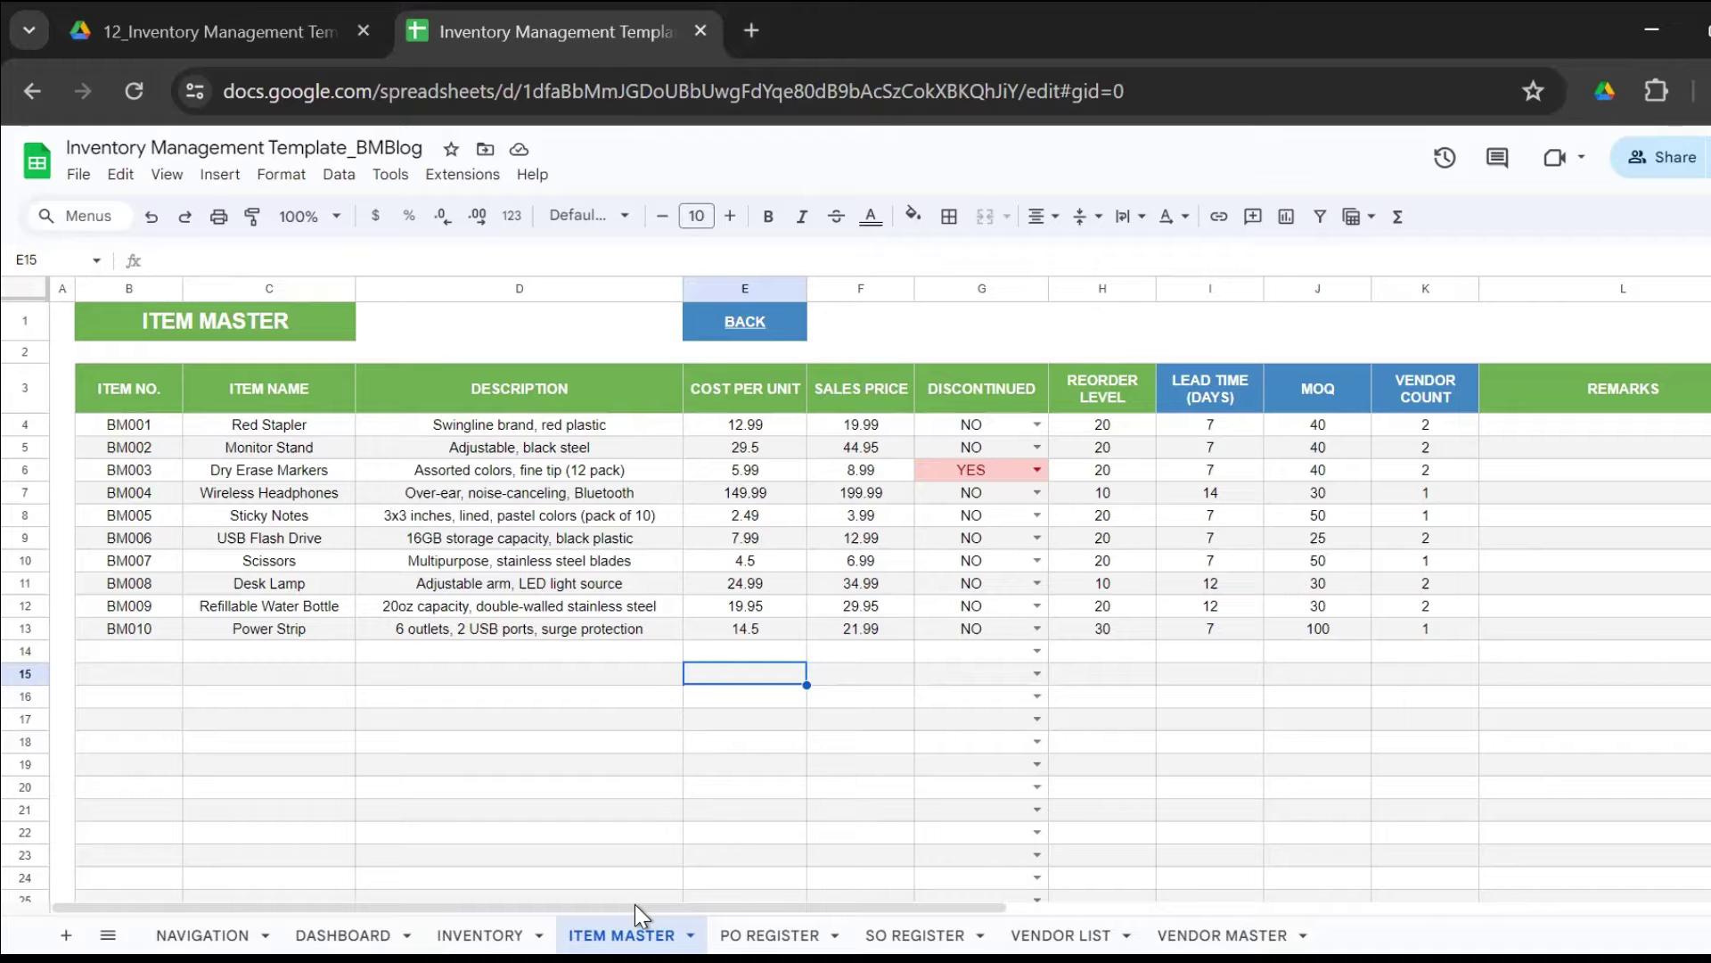
pyautogui.click(914, 929)
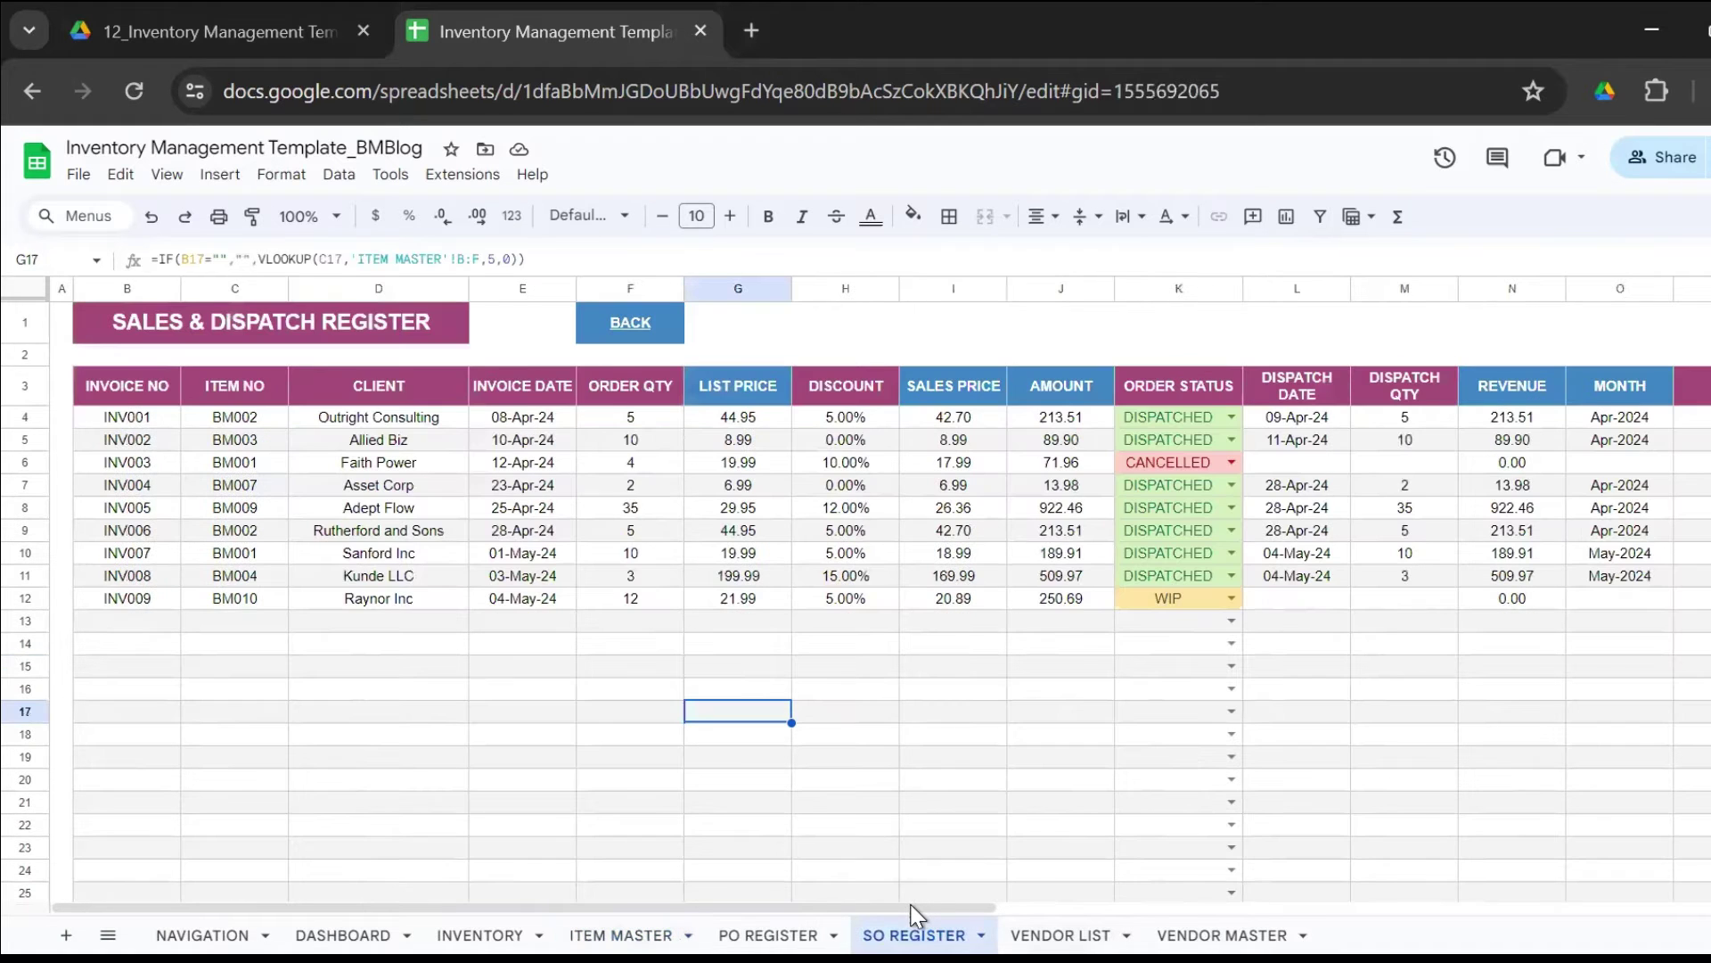
pyautogui.click(1057, 927)
pyautogui.click(487, 927)
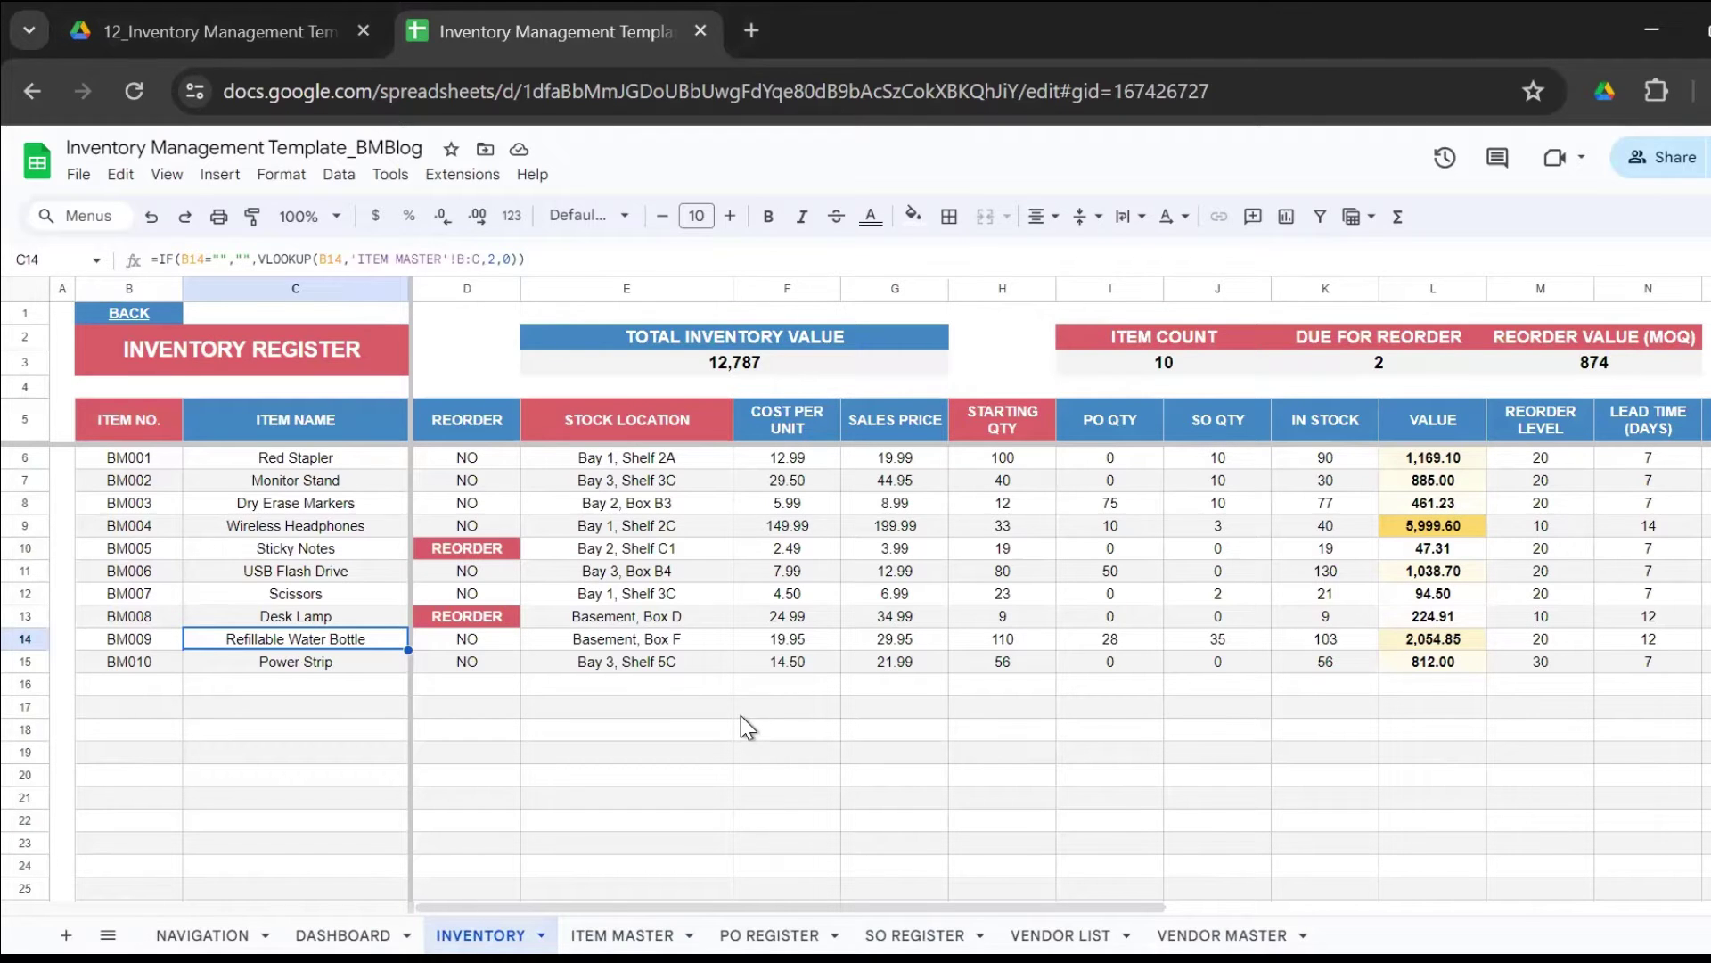
pyautogui.click(351, 929)
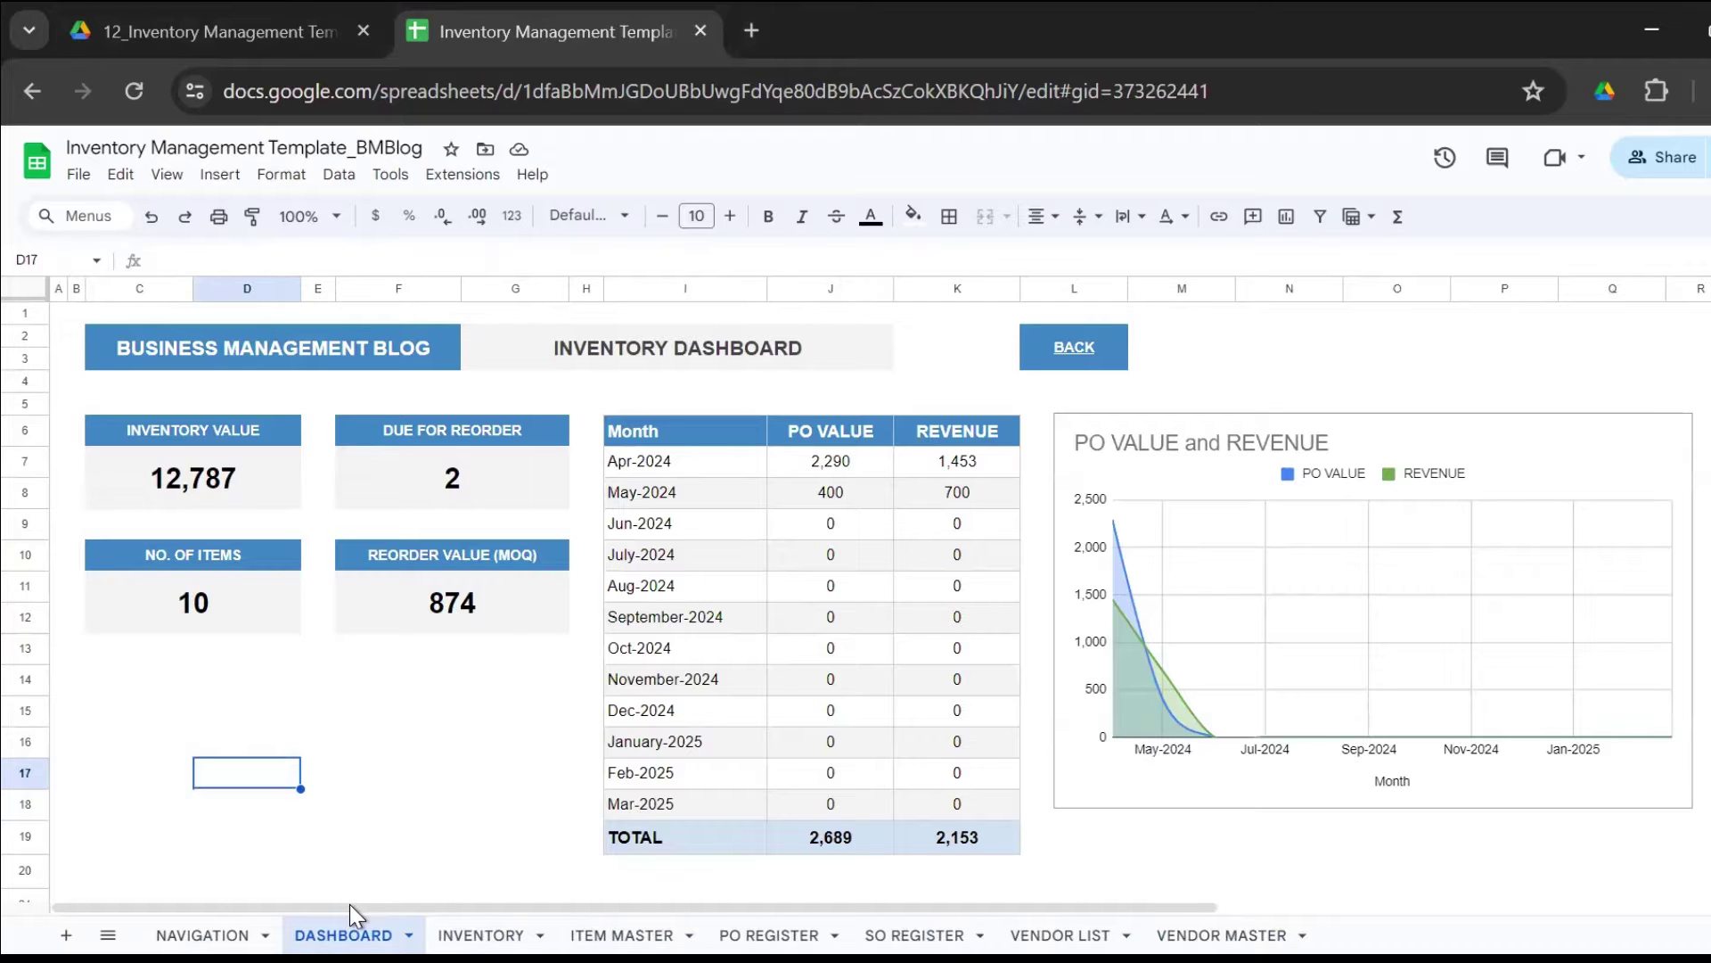
pyautogui.click(223, 922)
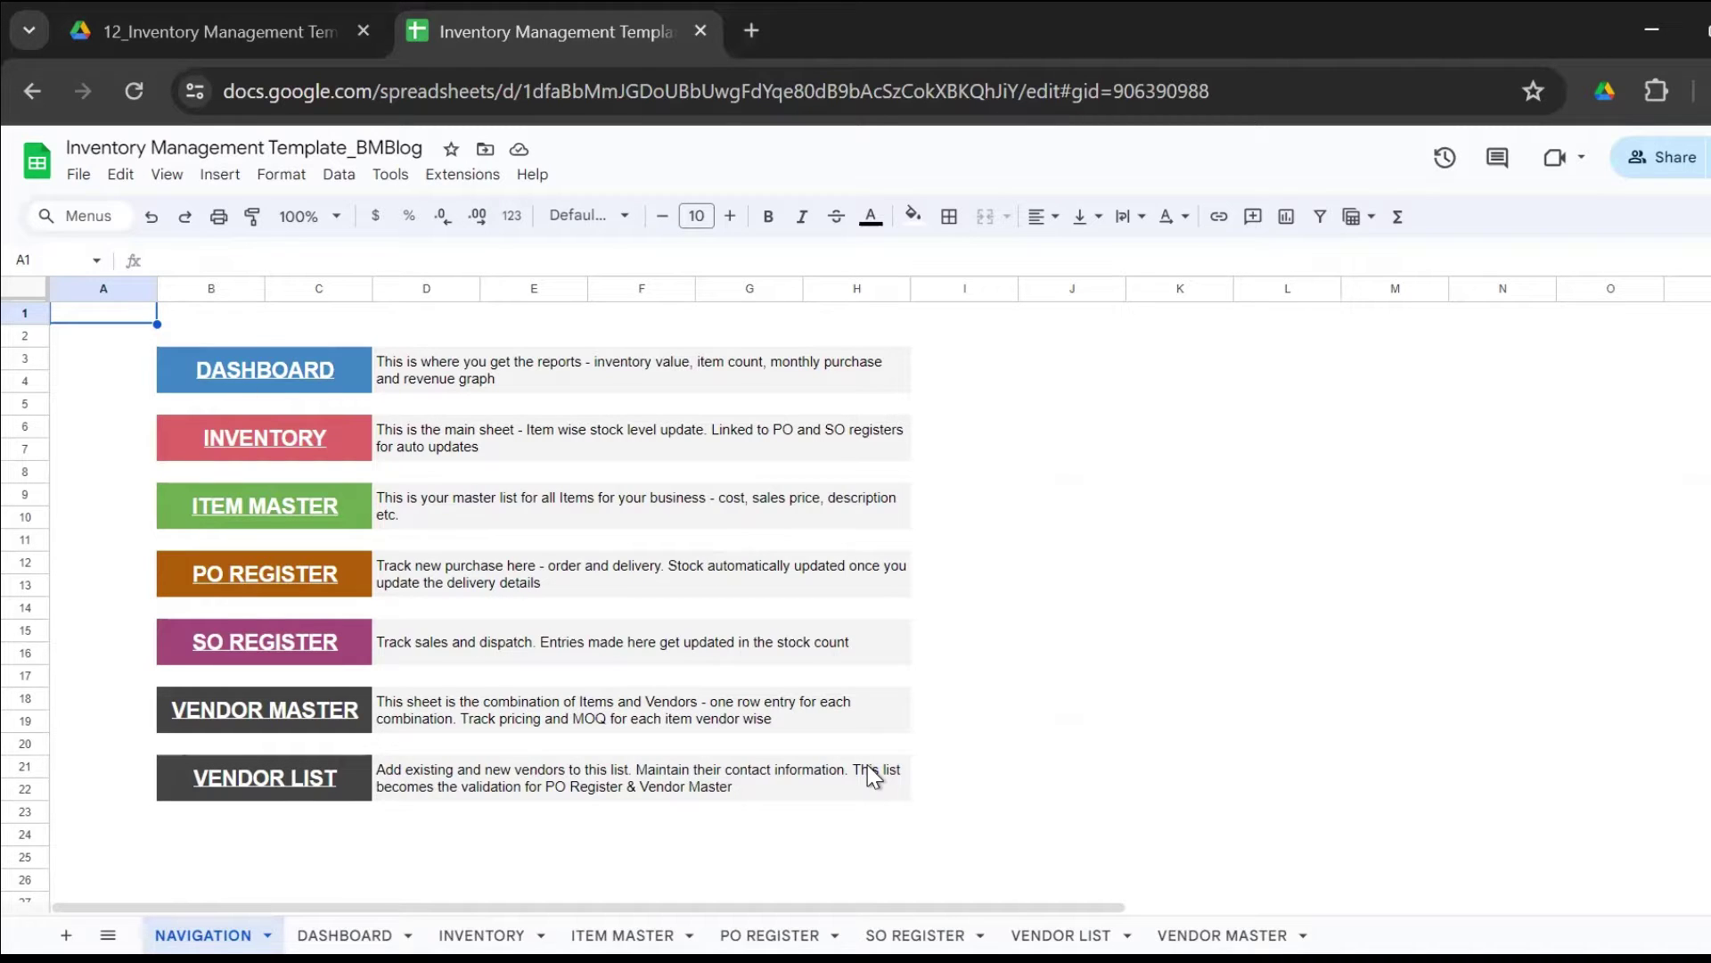
pyautogui.moveTo(284, 451)
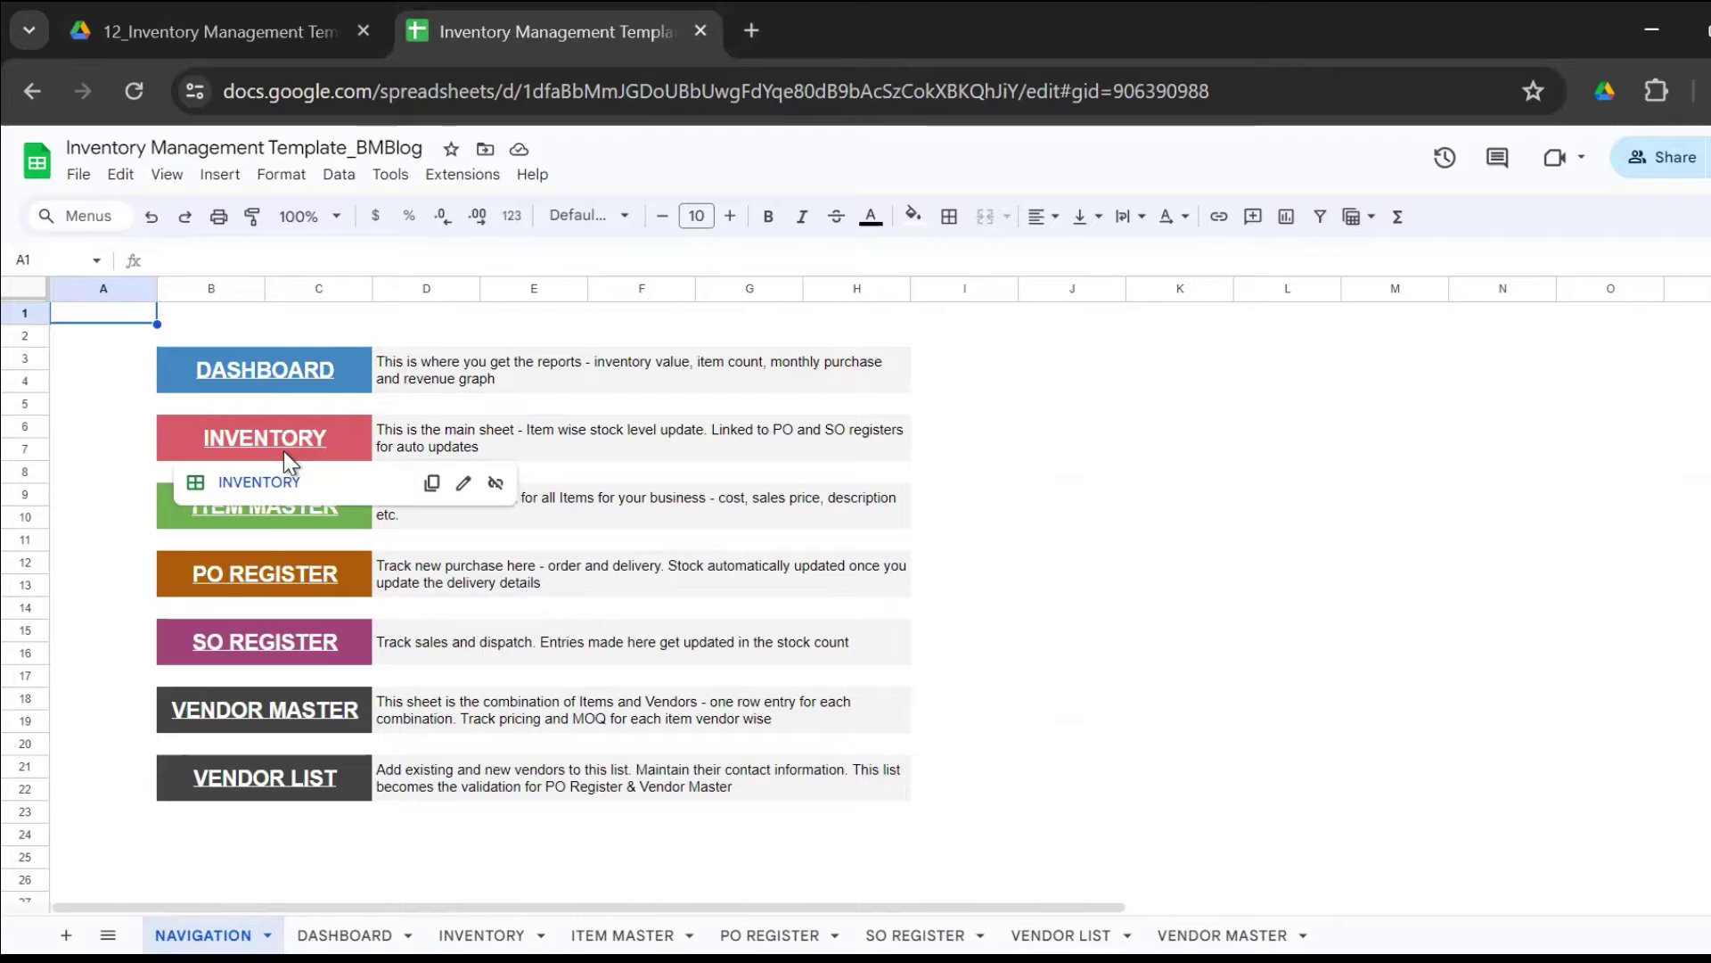
pyautogui.moveTo(254, 578)
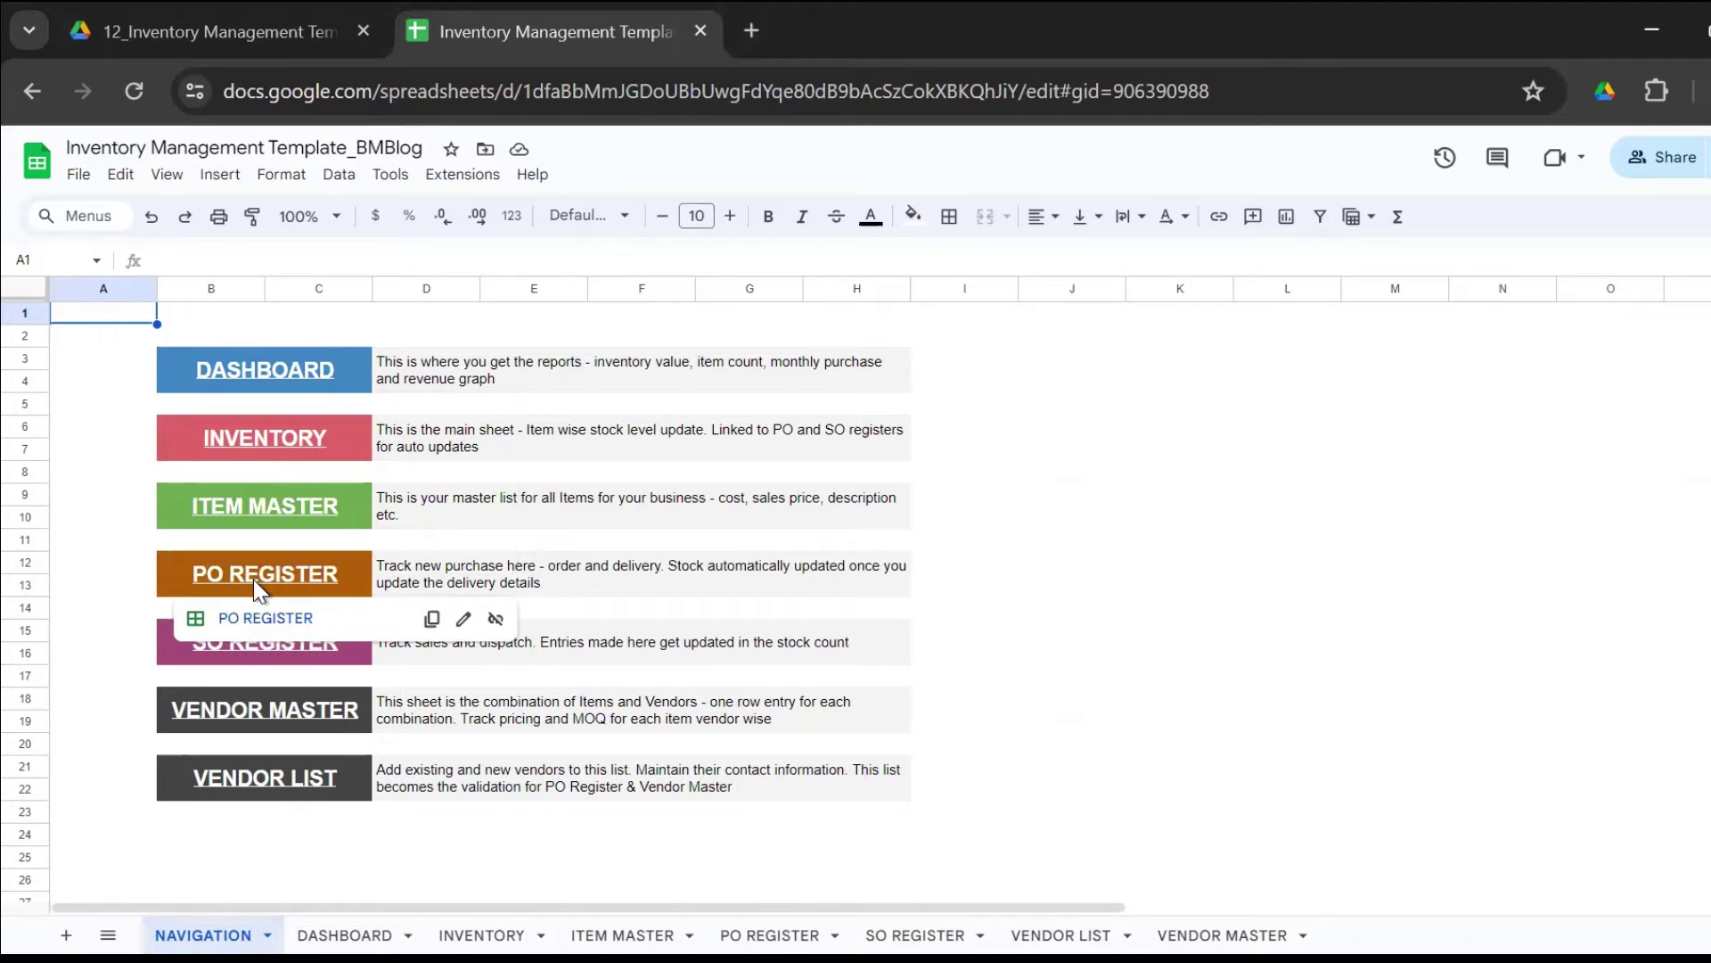
pyautogui.moveTo(239, 657)
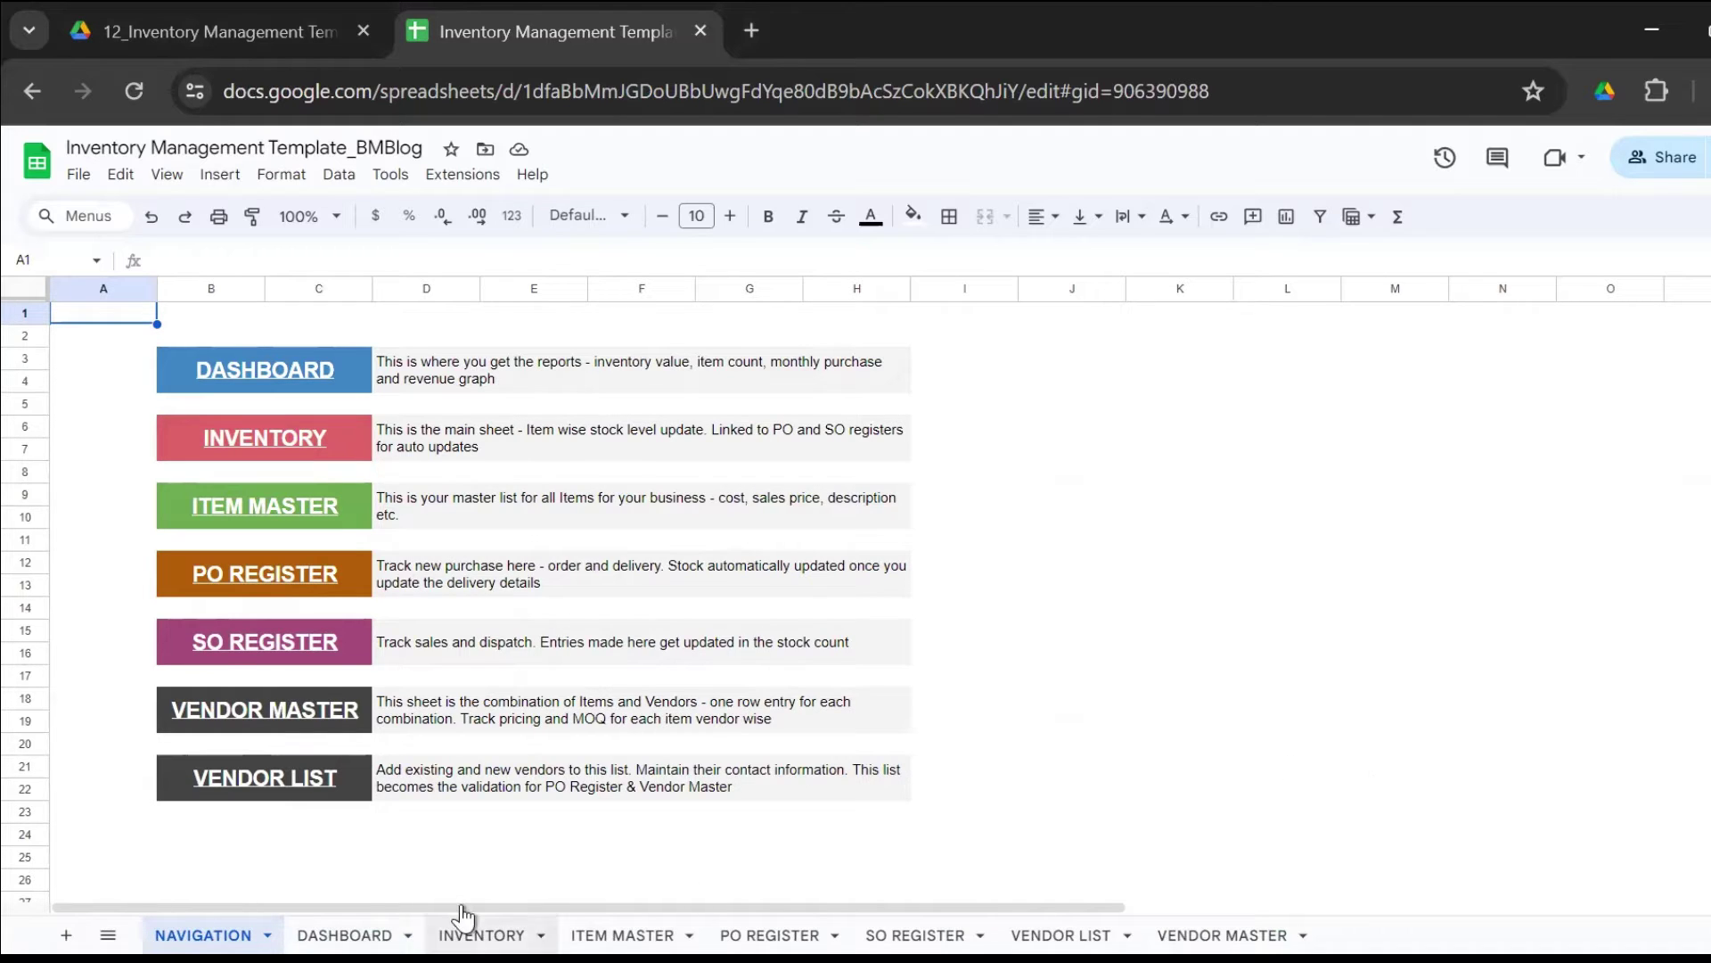
# Return to the DASHBOARD sheet and select the BUSINESS MANAGEMENT BLOG title cell.
pyautogui.click(356, 932)
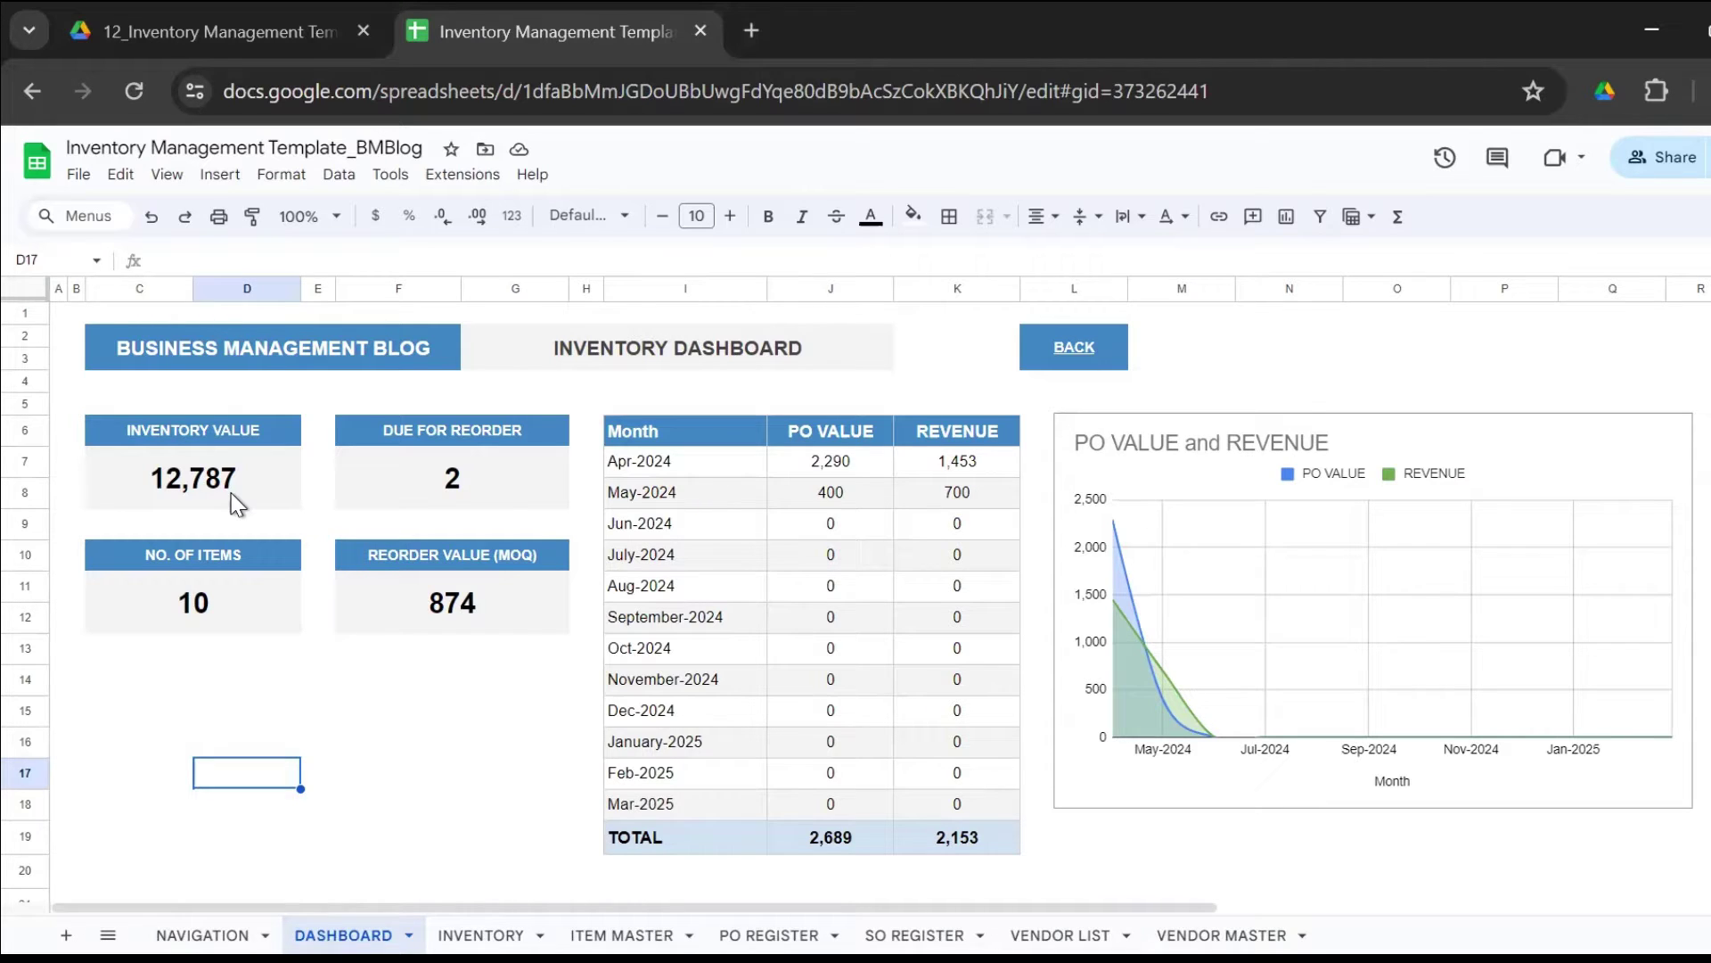
pyautogui.click(298, 346)
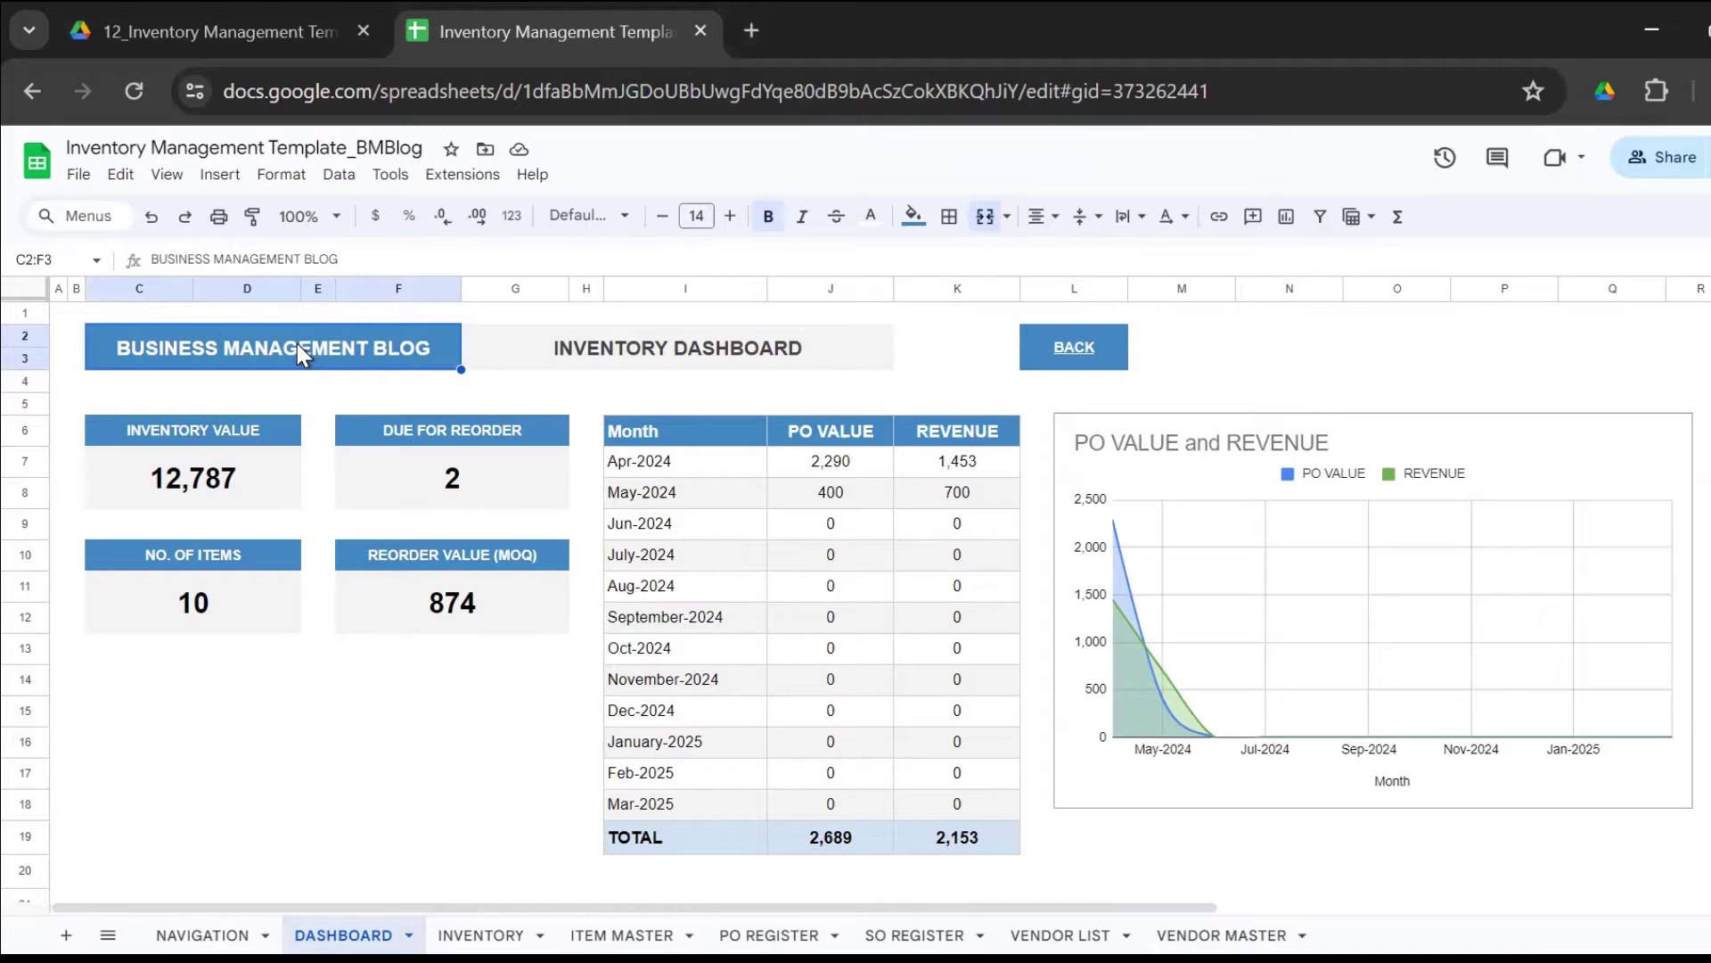
# Inspect the INVENTORY VALUE, item count, reorder-due and reorder-value formulas, then move right from N20 to the vendor tables.
pyautogui.click(241, 482)
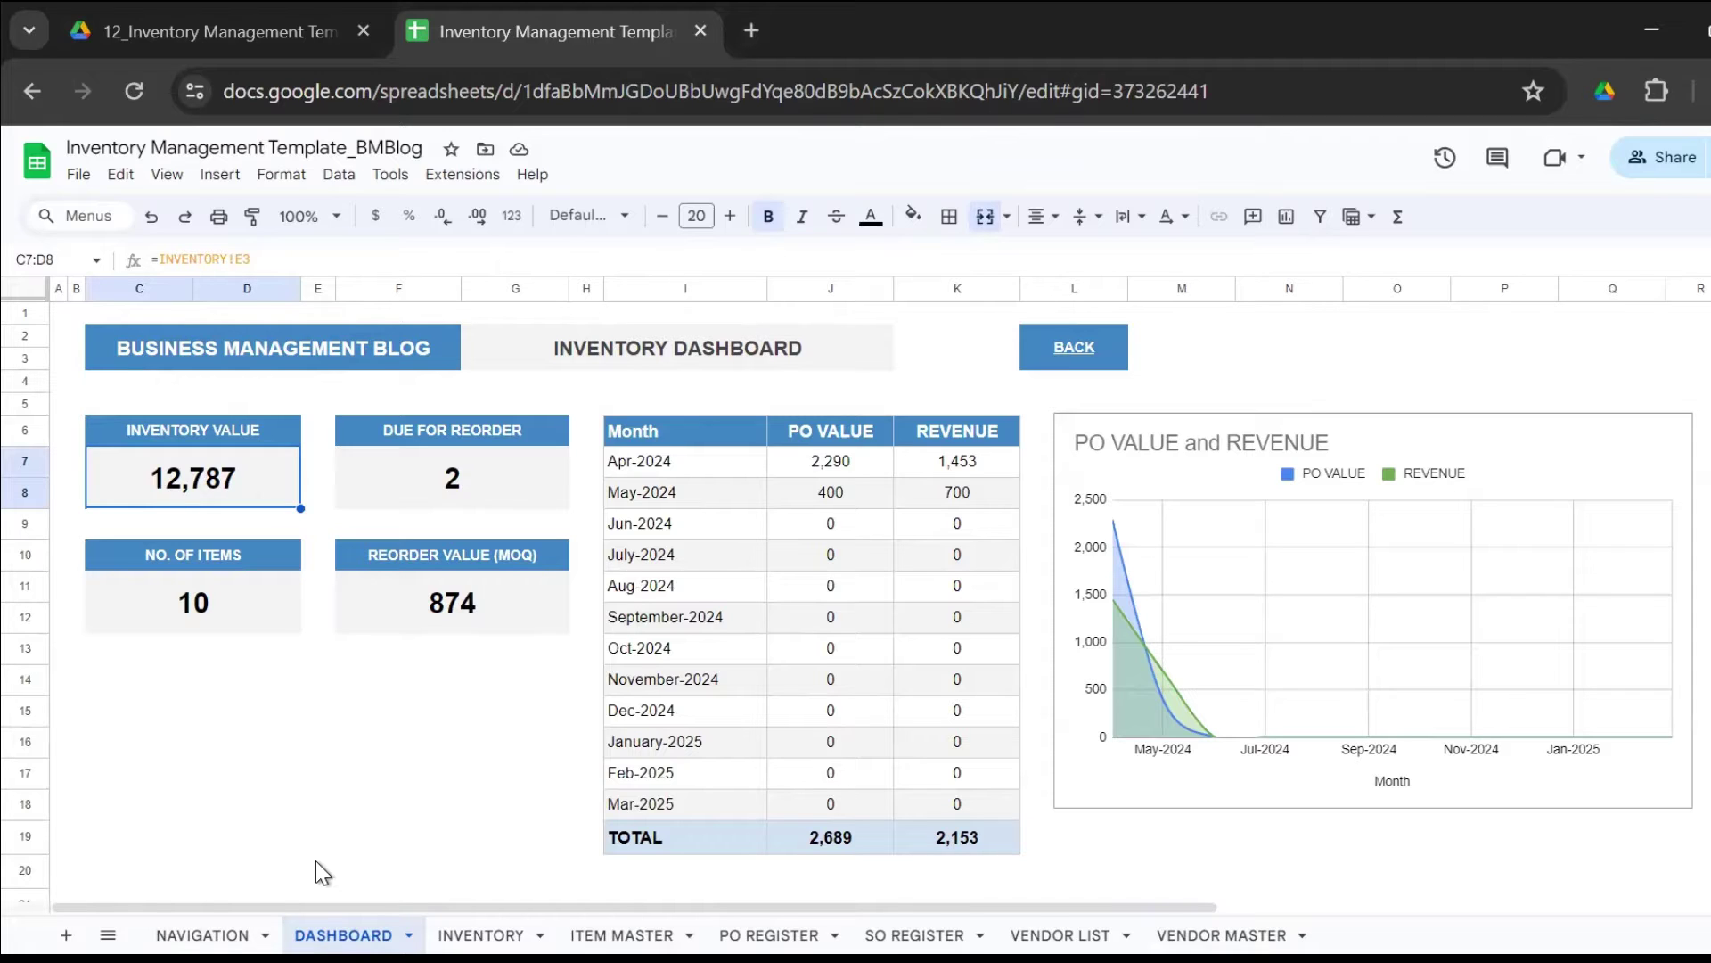
pyautogui.click(249, 634)
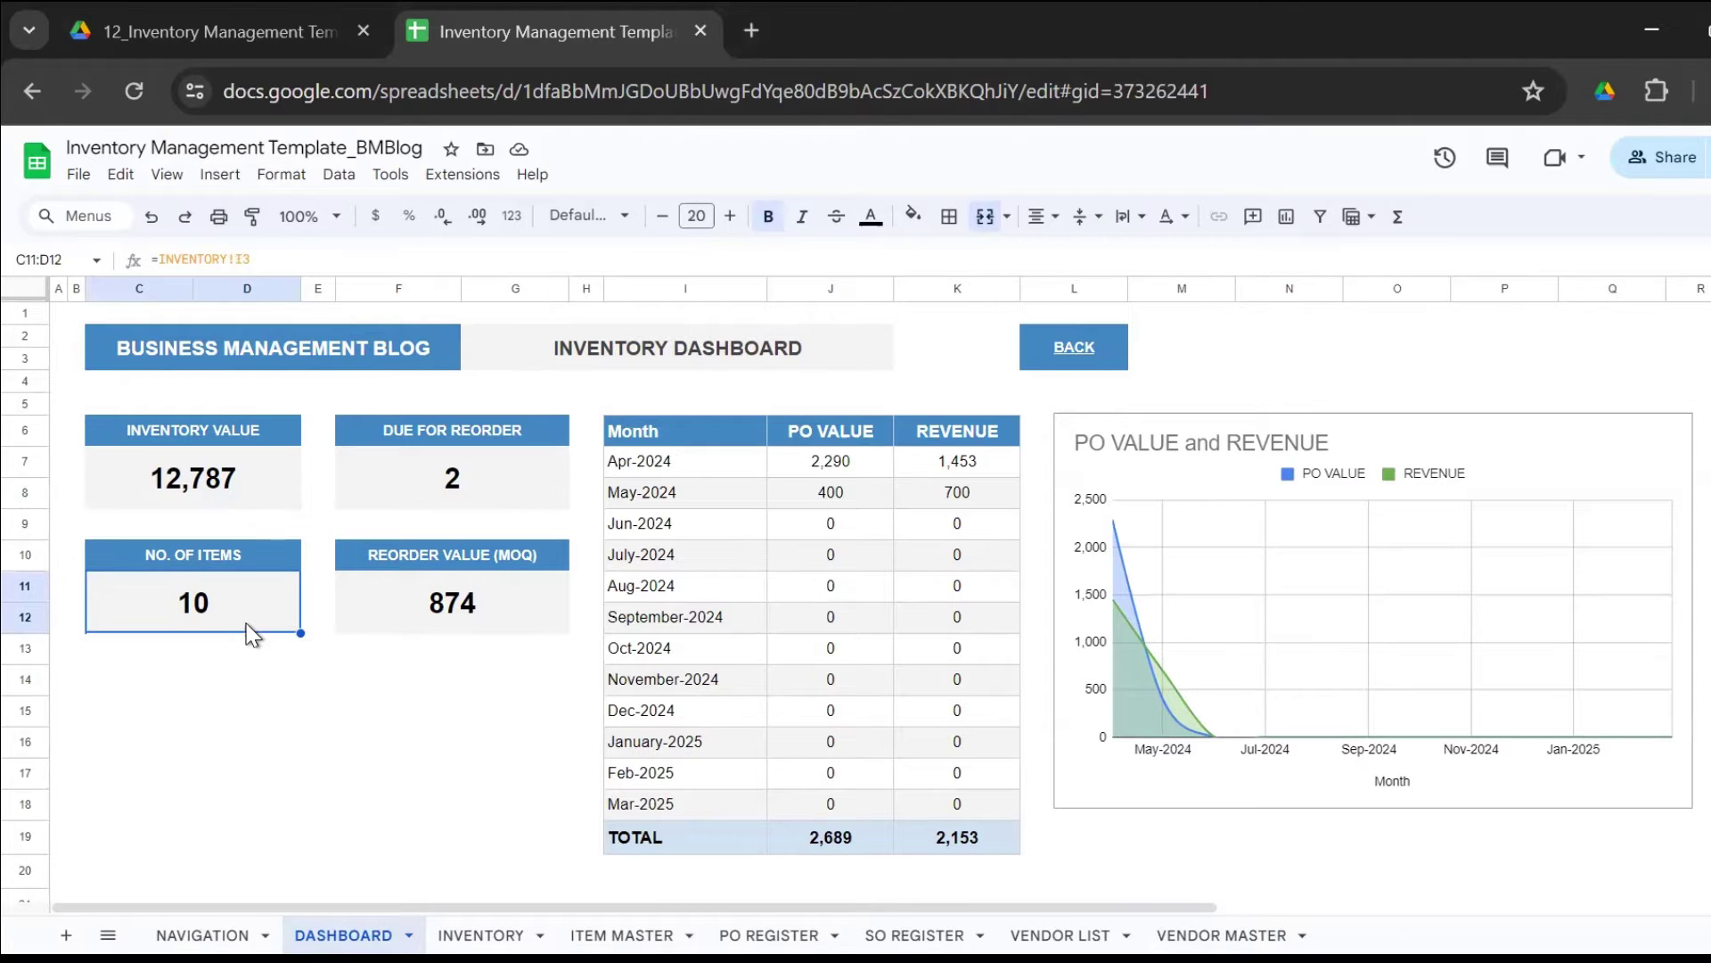
pyautogui.click(469, 492)
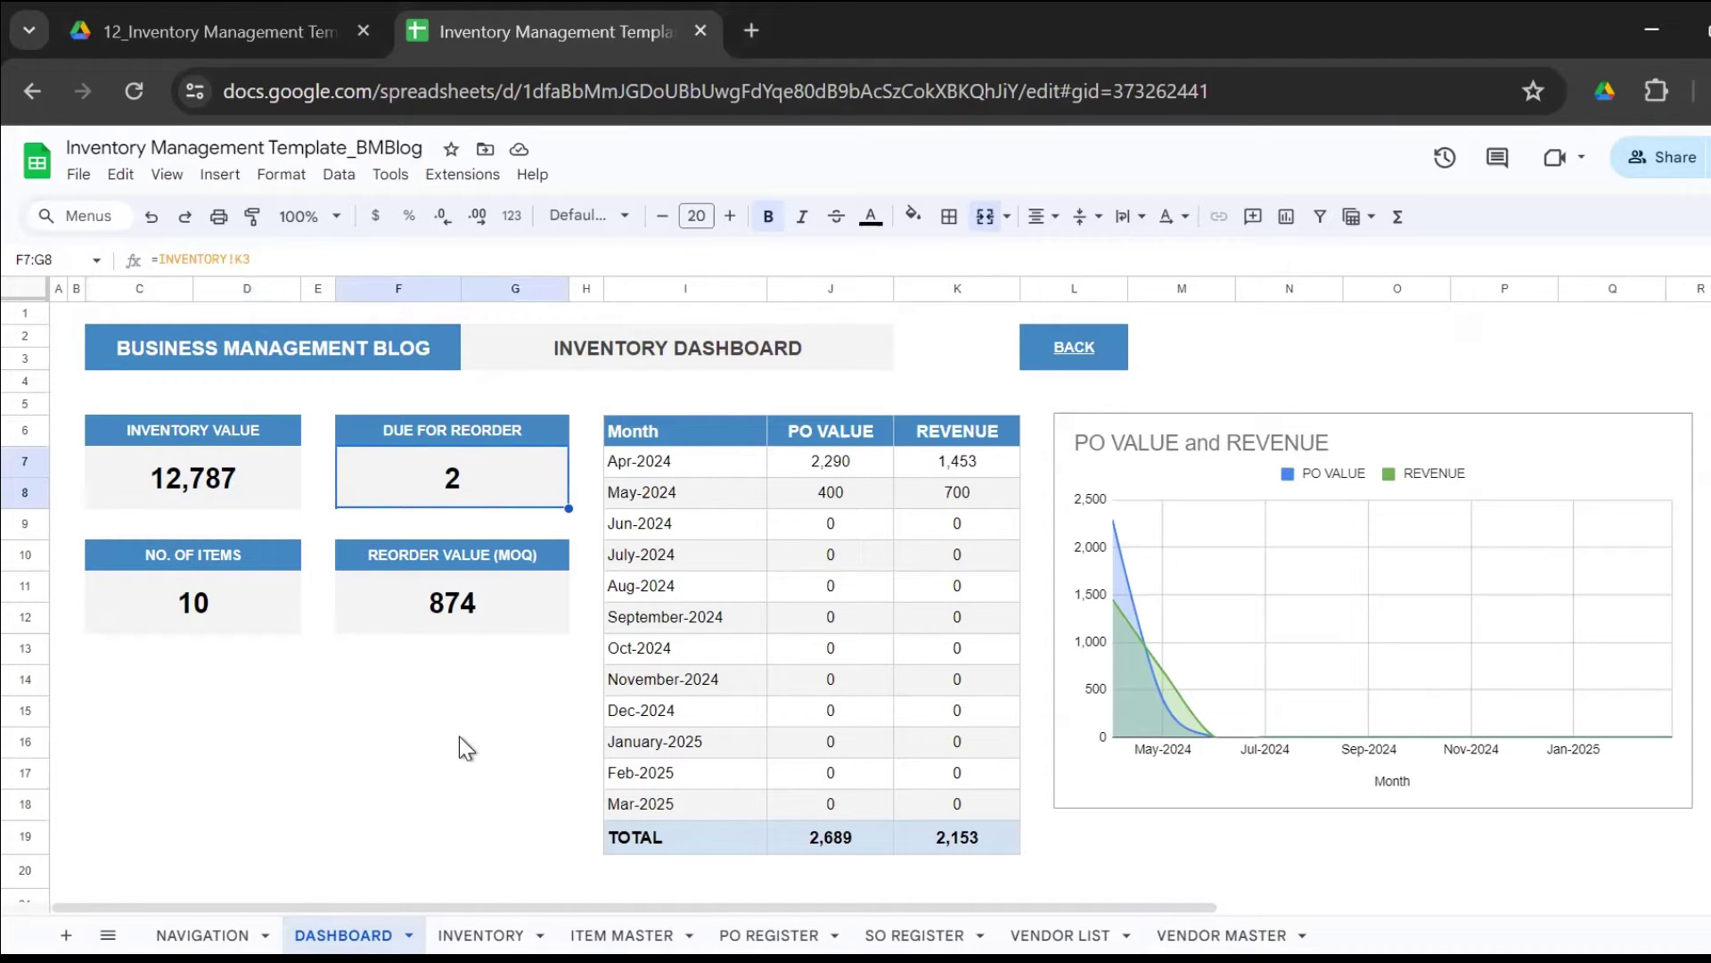
pyautogui.click(485, 606)
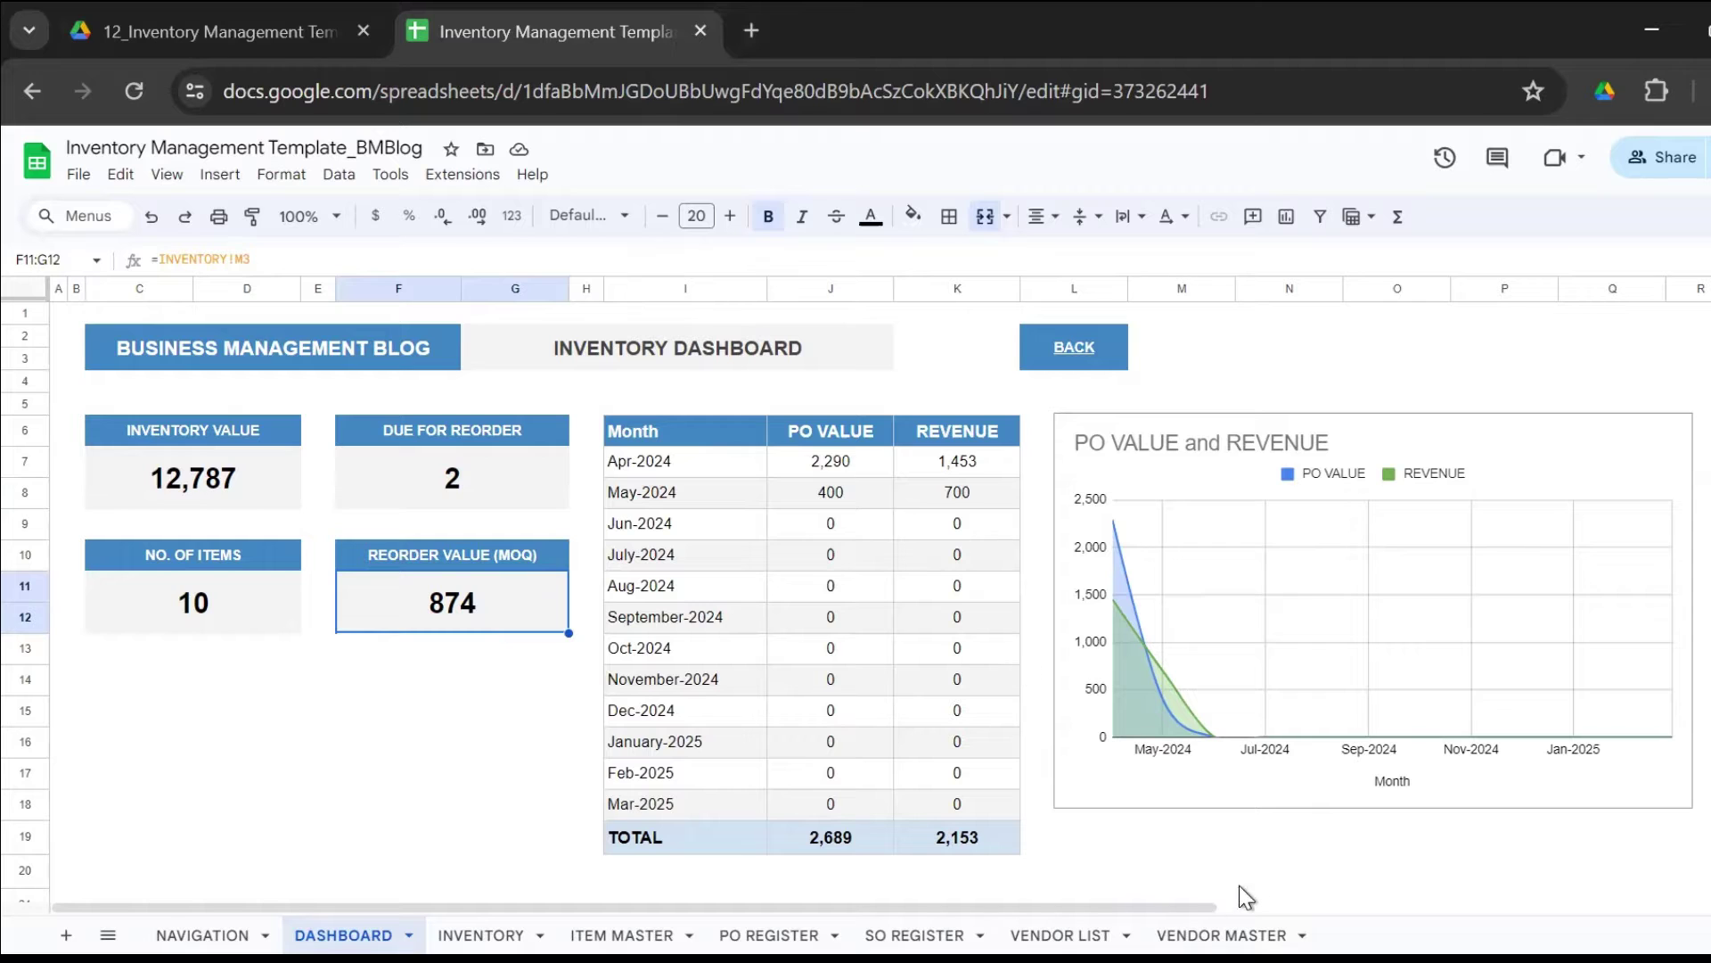
pyautogui.click(1293, 870)
pyautogui.press('Right')
pyautogui.press('Right')
pyautogui.press('Right')
pyautogui.press('Right')
pyautogui.press('Right')
pyautogui.press('Right')
pyautogui.press('Right')
pyautogui.press('Right')
pyautogui.press('Right')
pyautogui.press('Right')
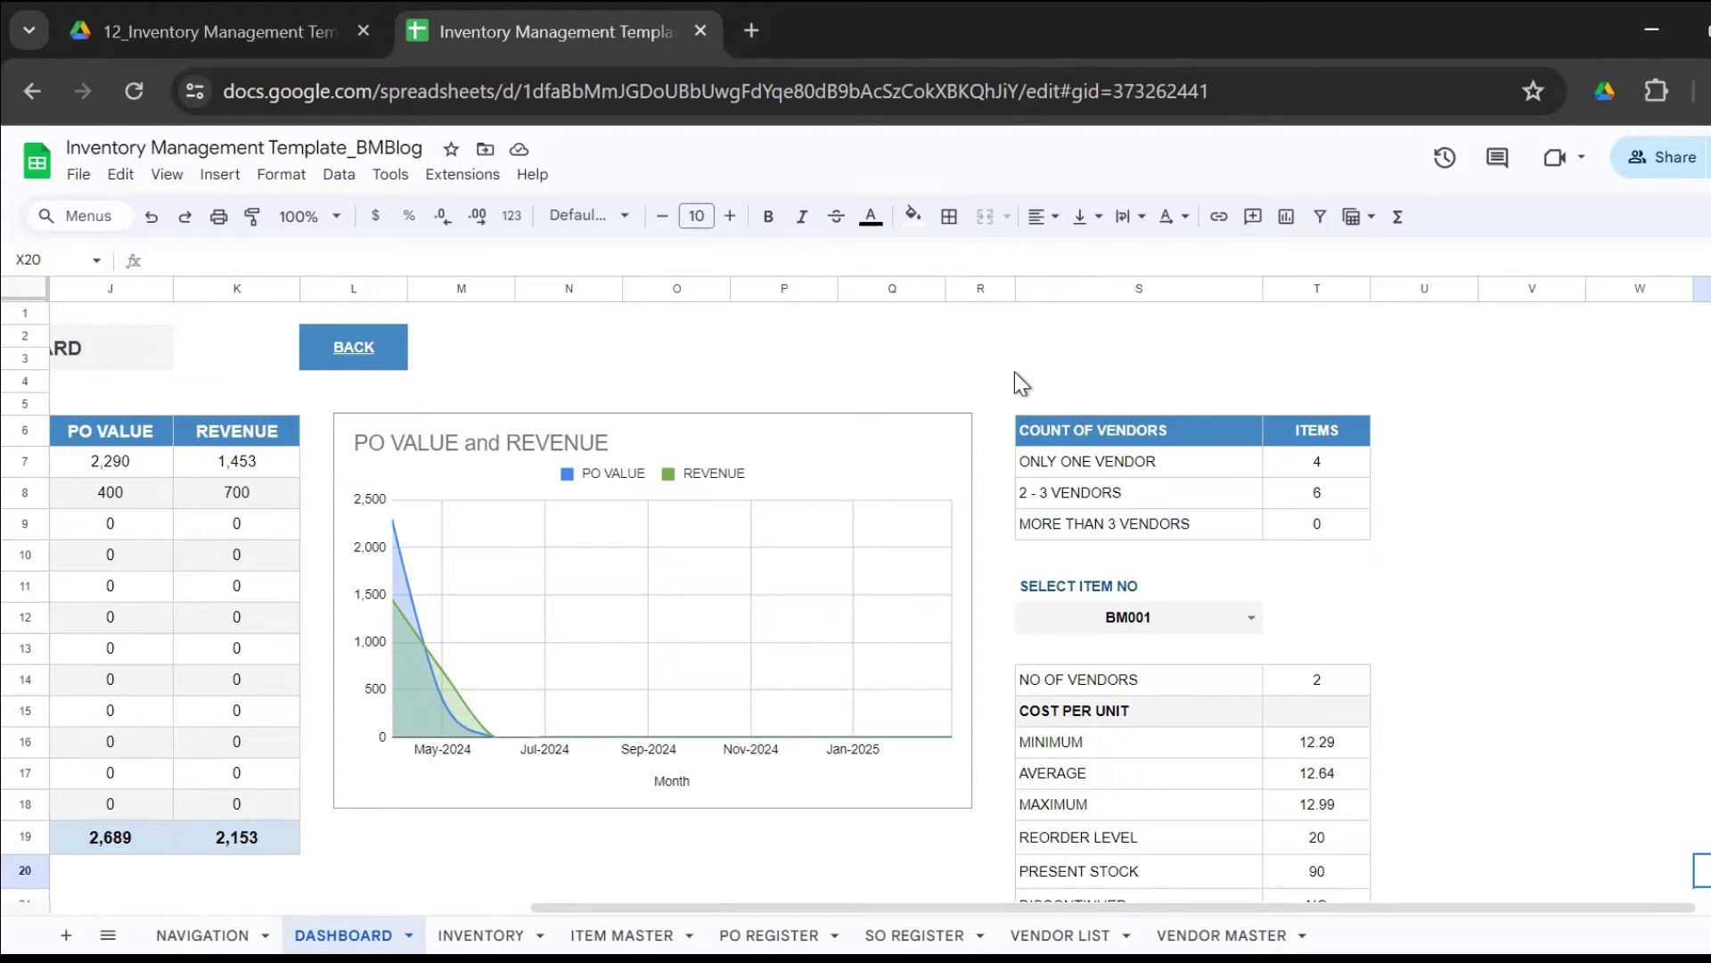
pyautogui.moveTo(981, 357); pyautogui.dragTo(1444, 570)
pyautogui.click(1582, 622)
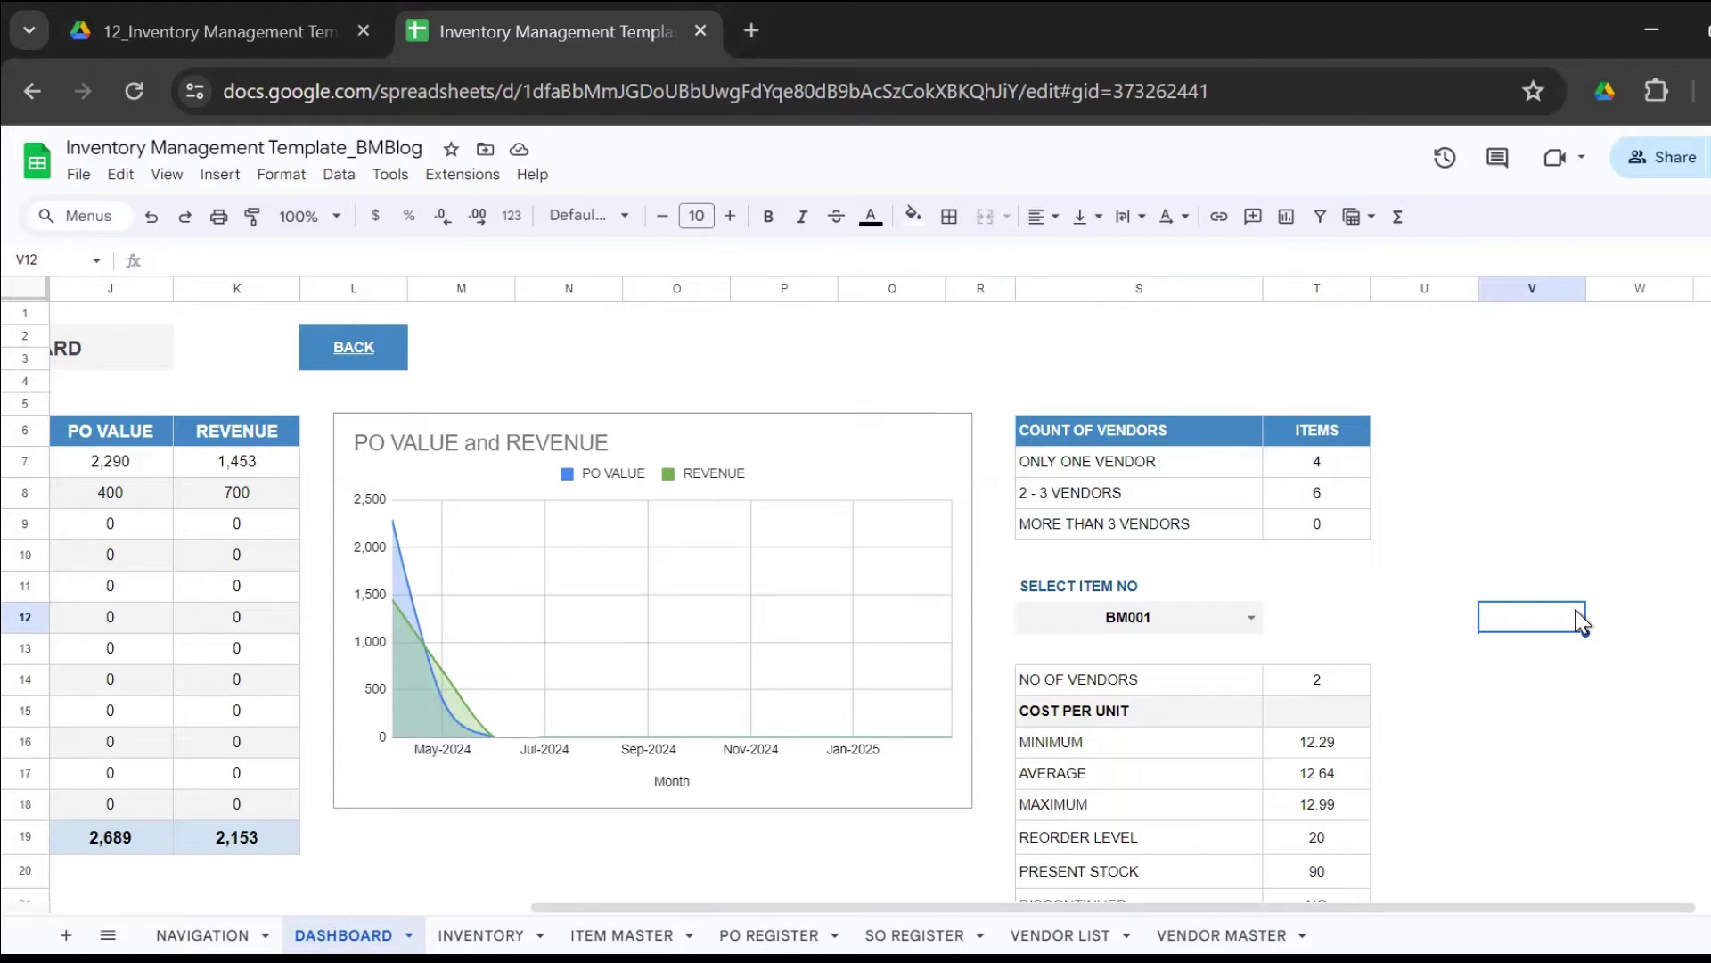
pyautogui.click(1168, 470)
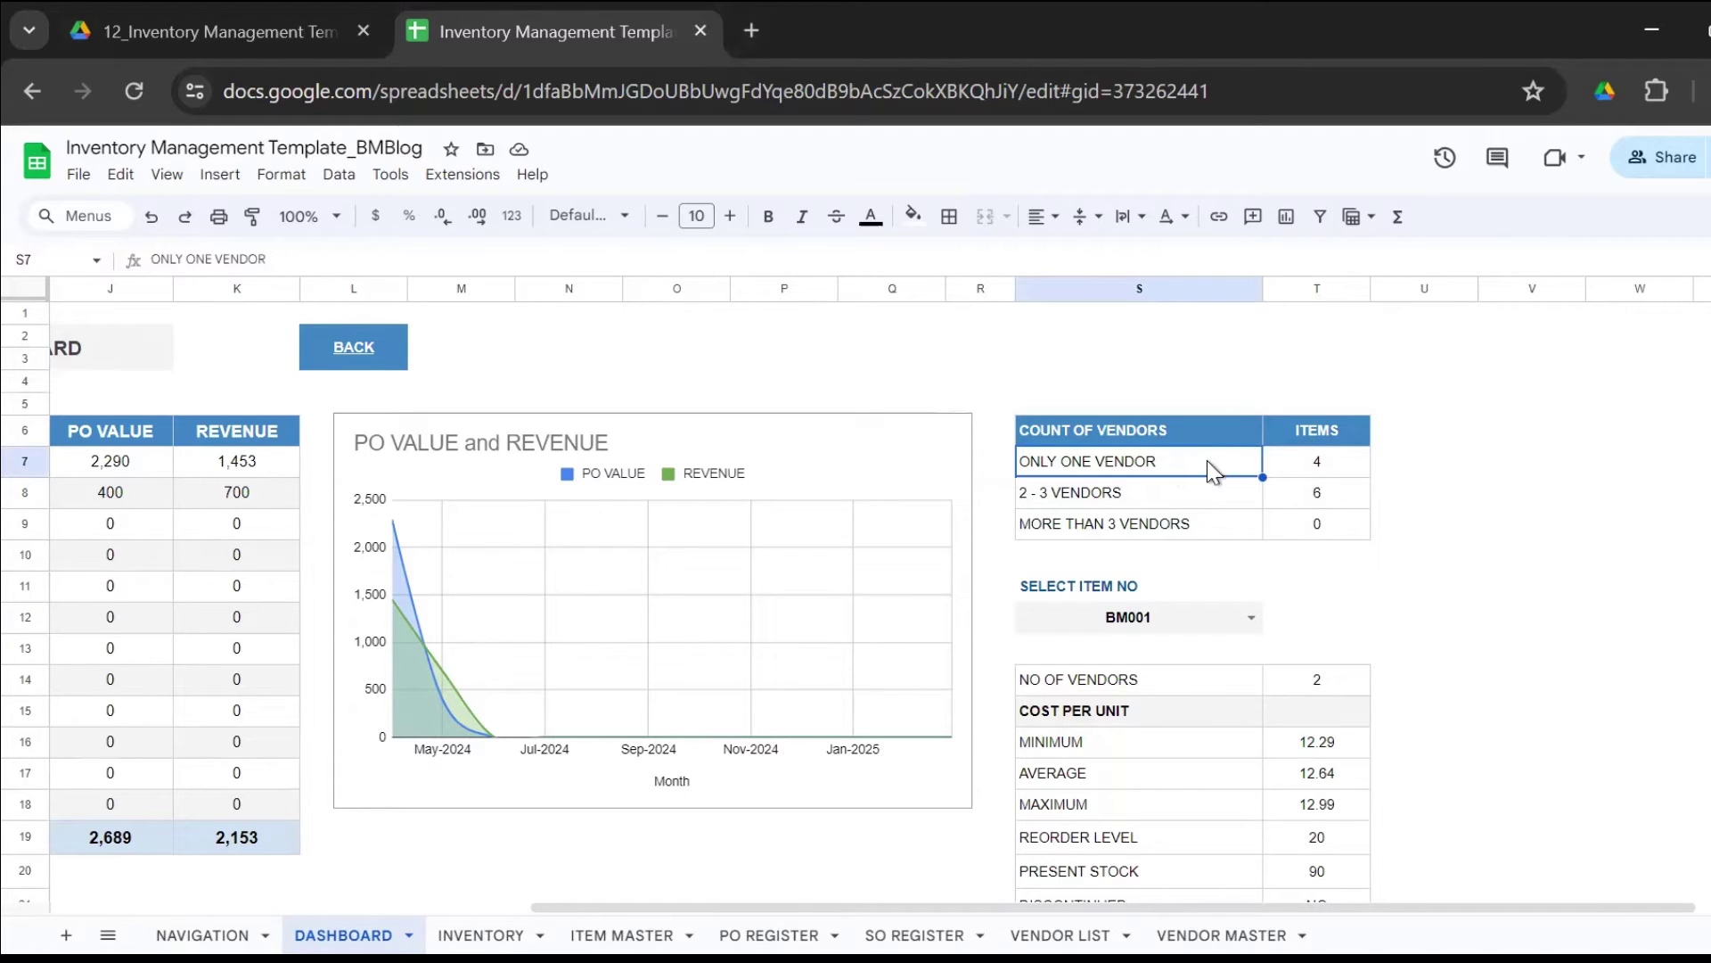
pyautogui.click(1349, 458)
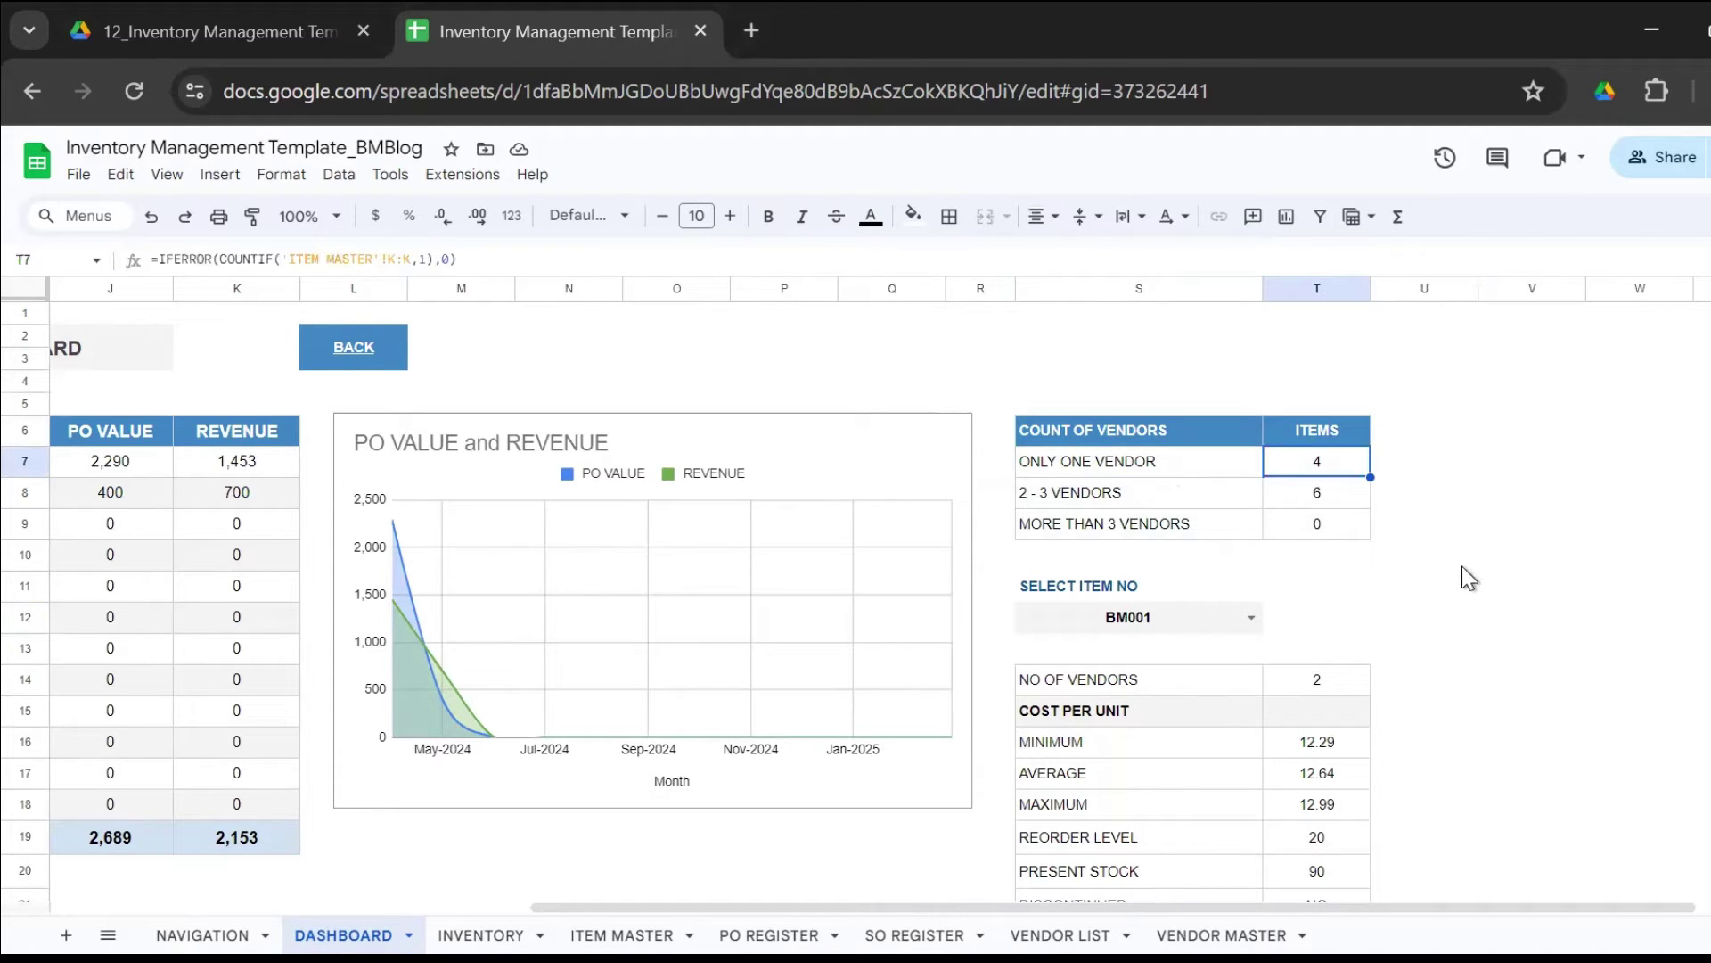
pyautogui.click(1190, 492)
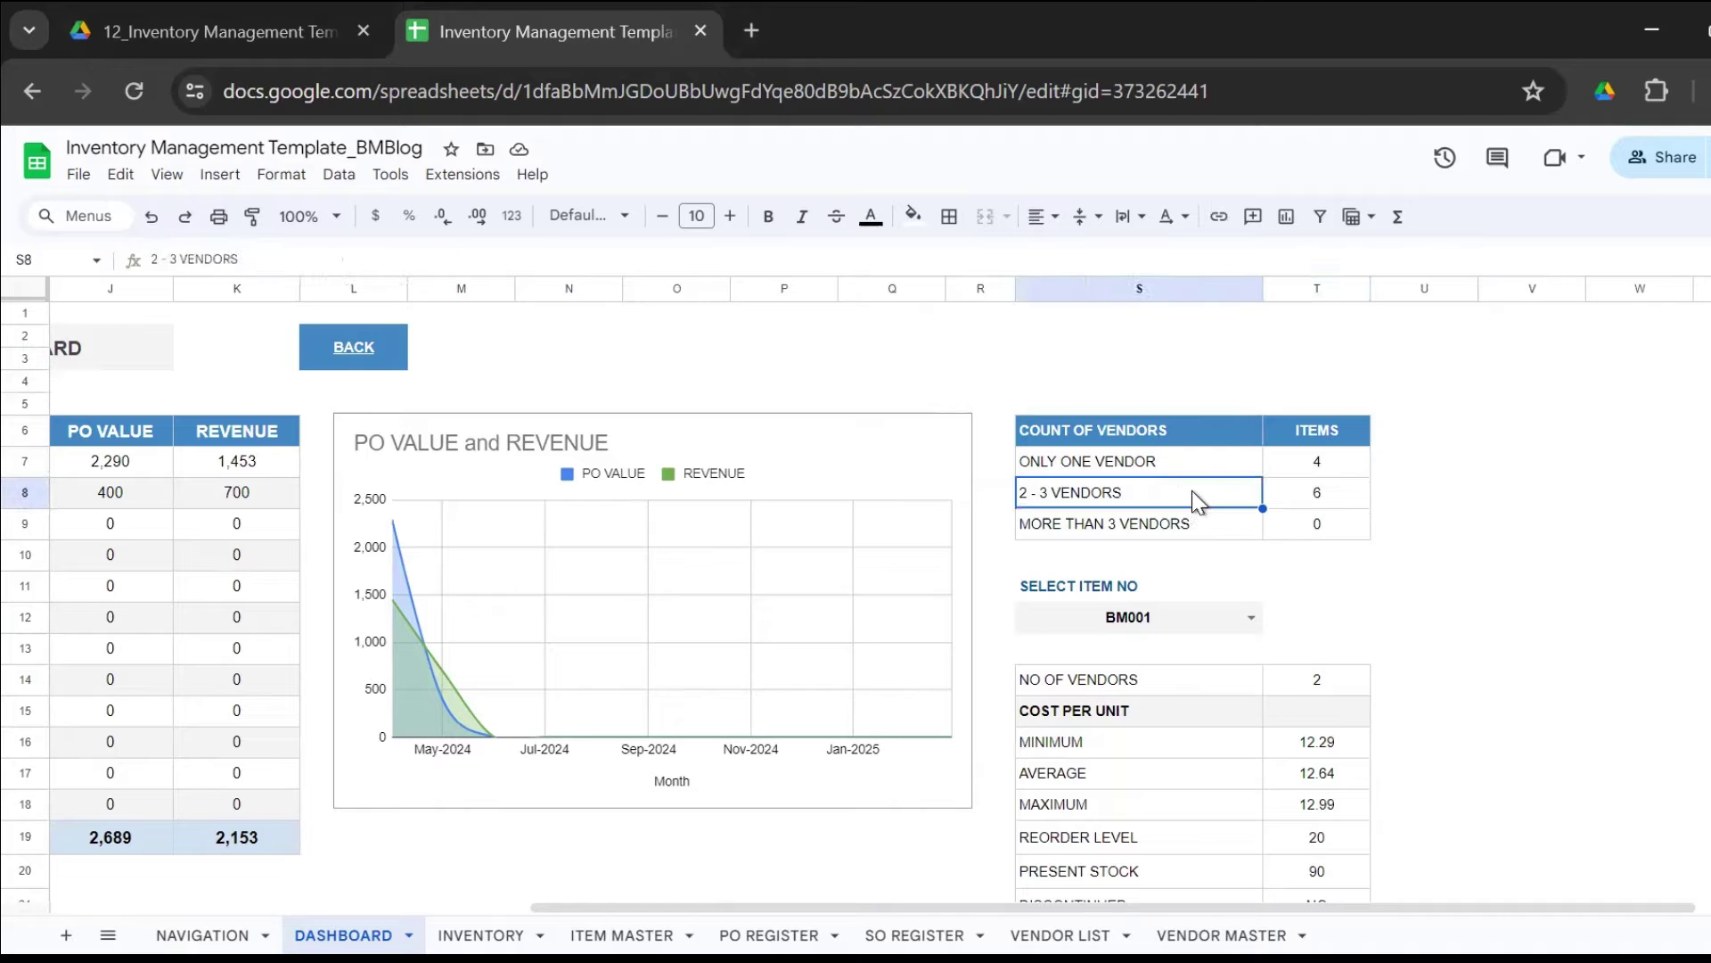
pyautogui.click(1329, 499)
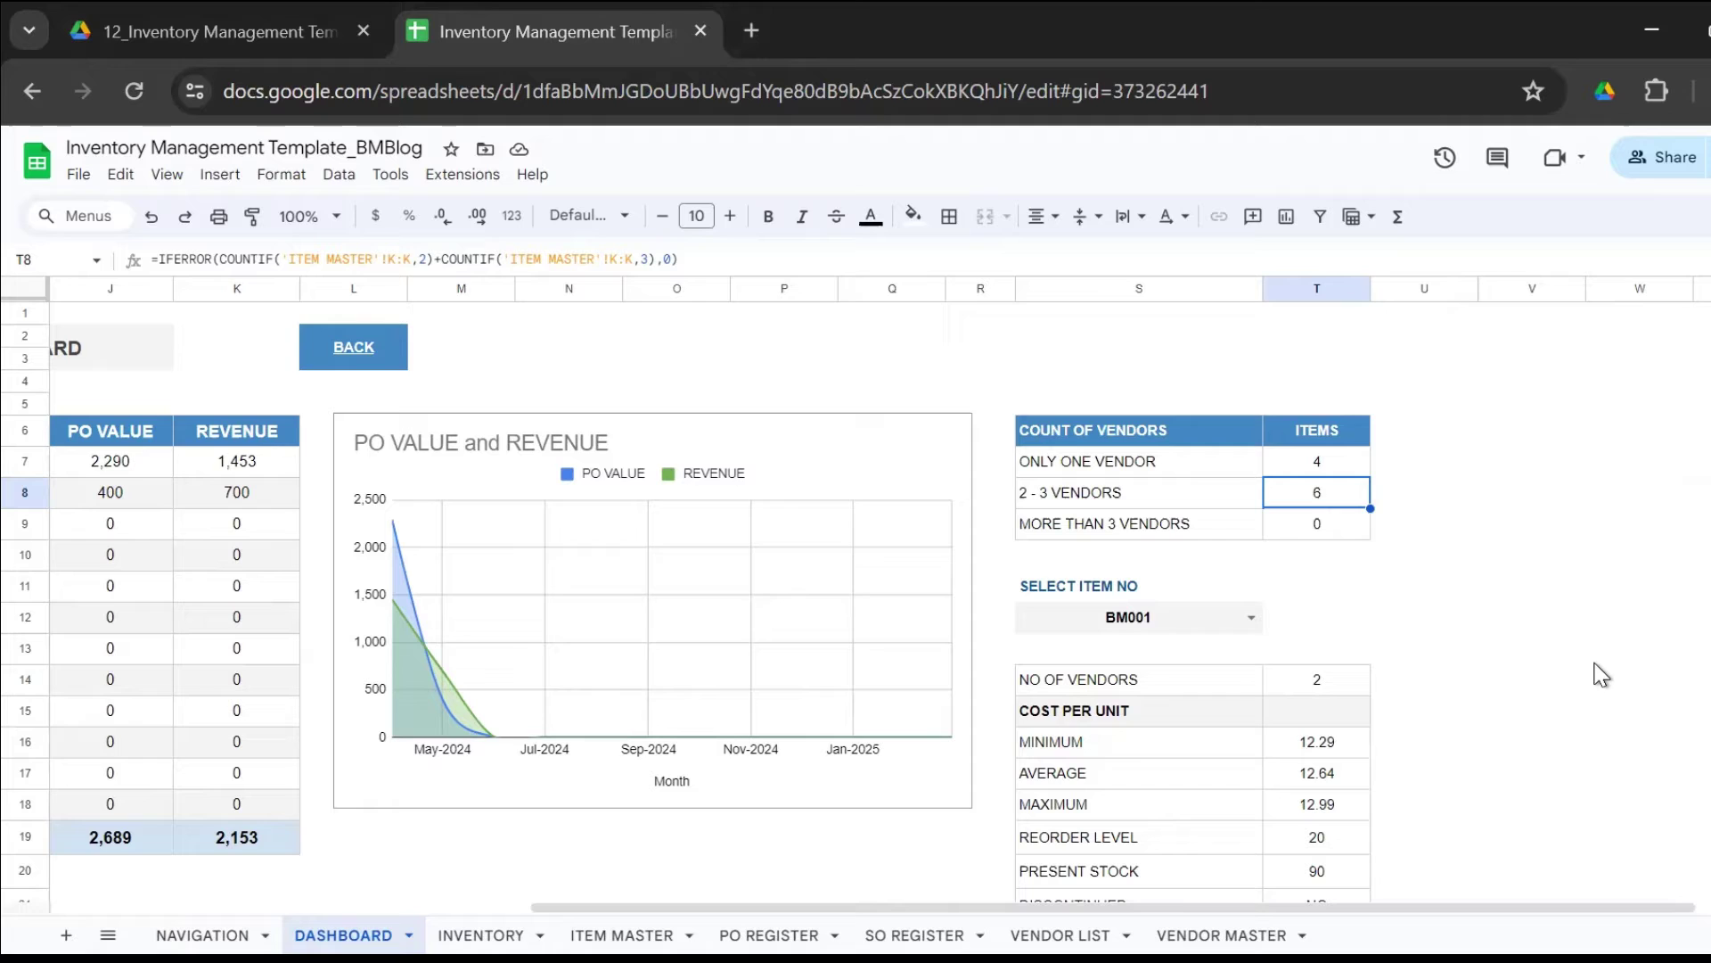
pyautogui.moveTo(977, 381); pyautogui.dragTo(1150, 381)
pyautogui.moveTo(1335, 456); pyautogui.dragTo(1462, 560)
pyautogui.click(1597, 559)
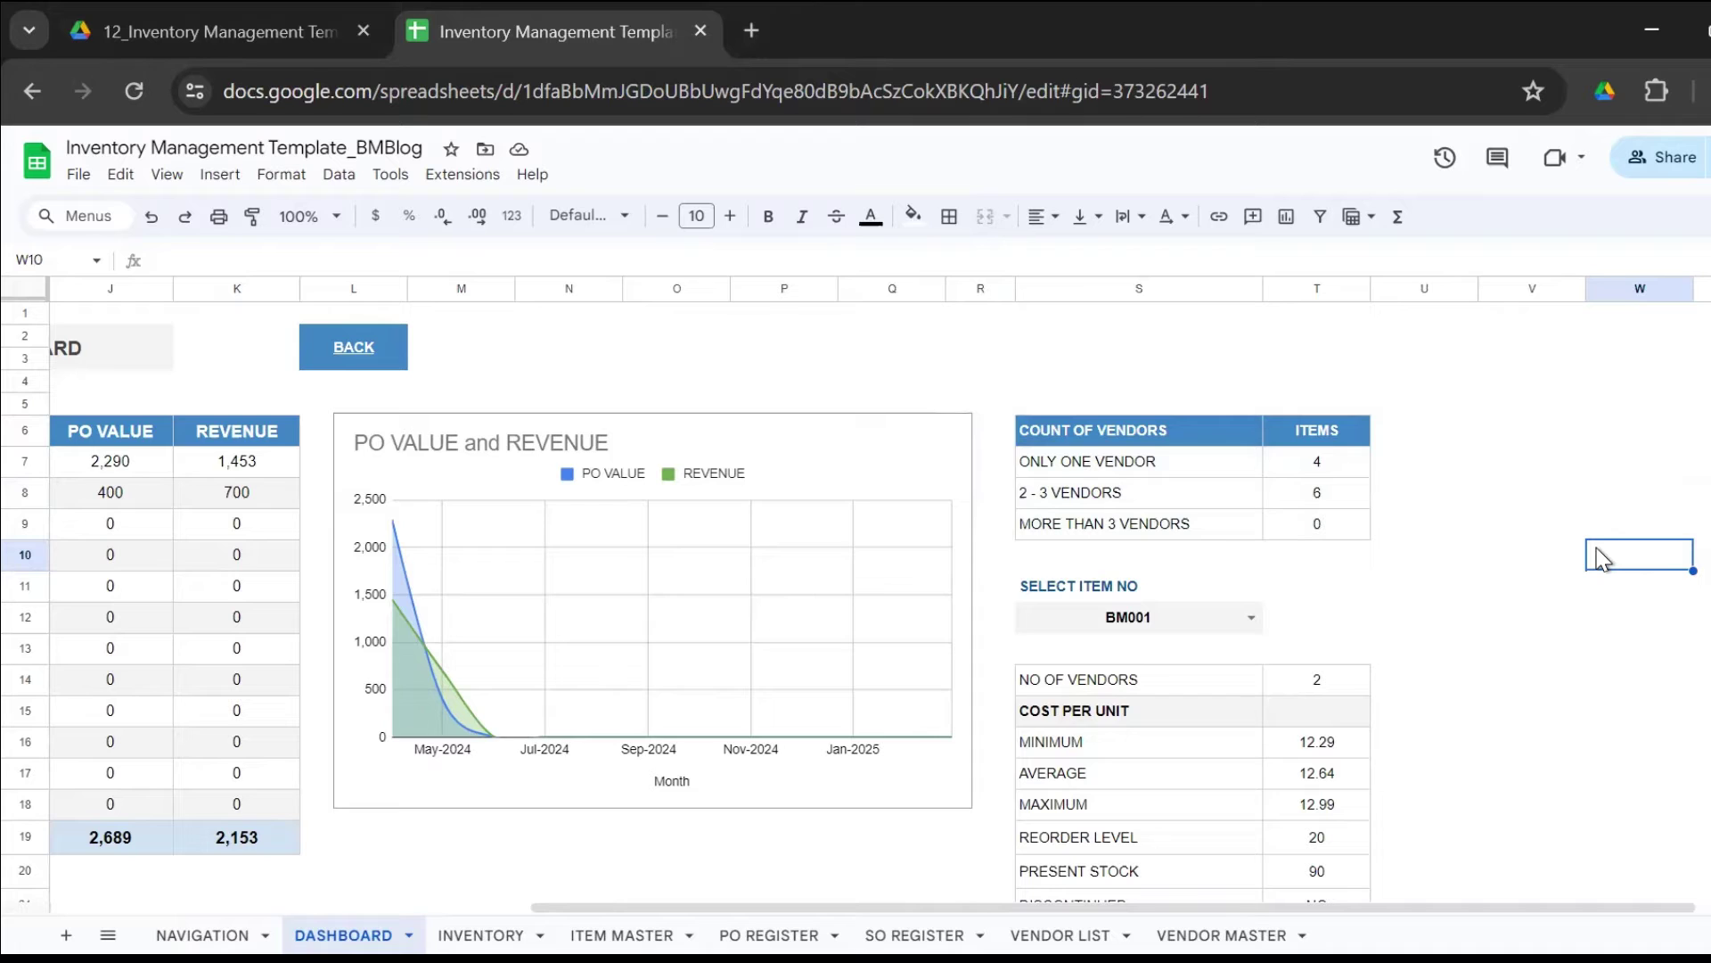
# Inspect the BM001 lookup's vendor count, min/avg/max cost, reorder level, stock and discontinued formulas.
pyautogui.scroll(-3, 1551, 562)
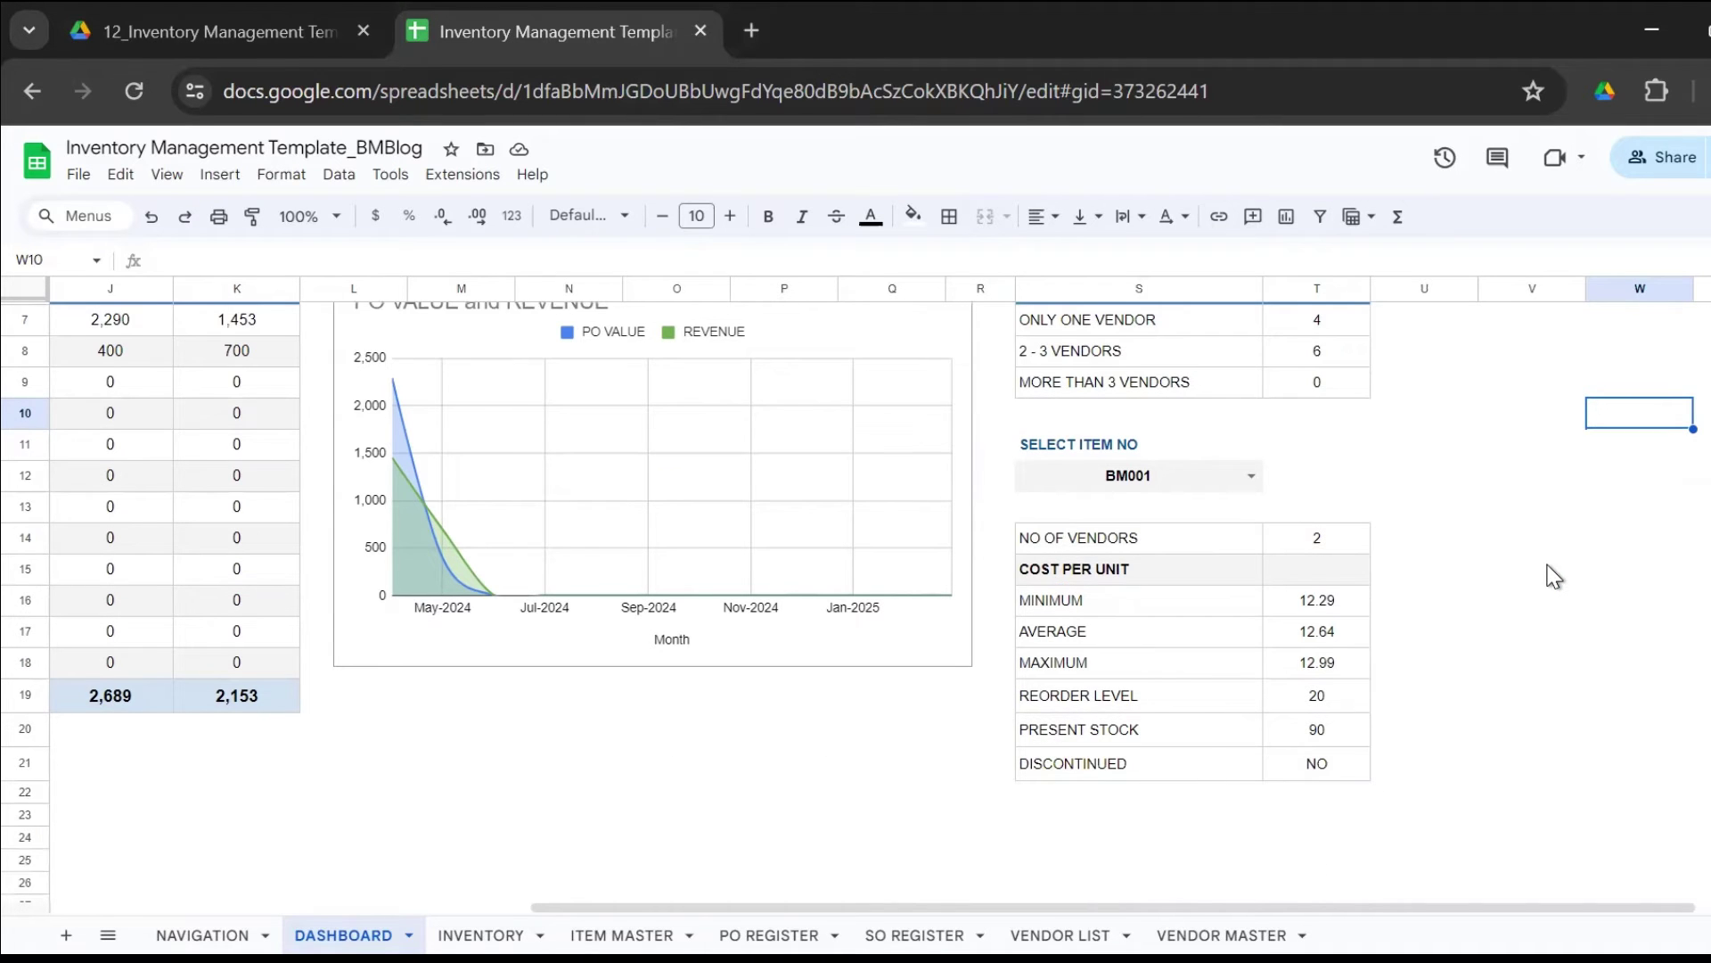
pyautogui.moveTo(1002, 414); pyautogui.dragTo(1427, 843)
pyautogui.click(1545, 756)
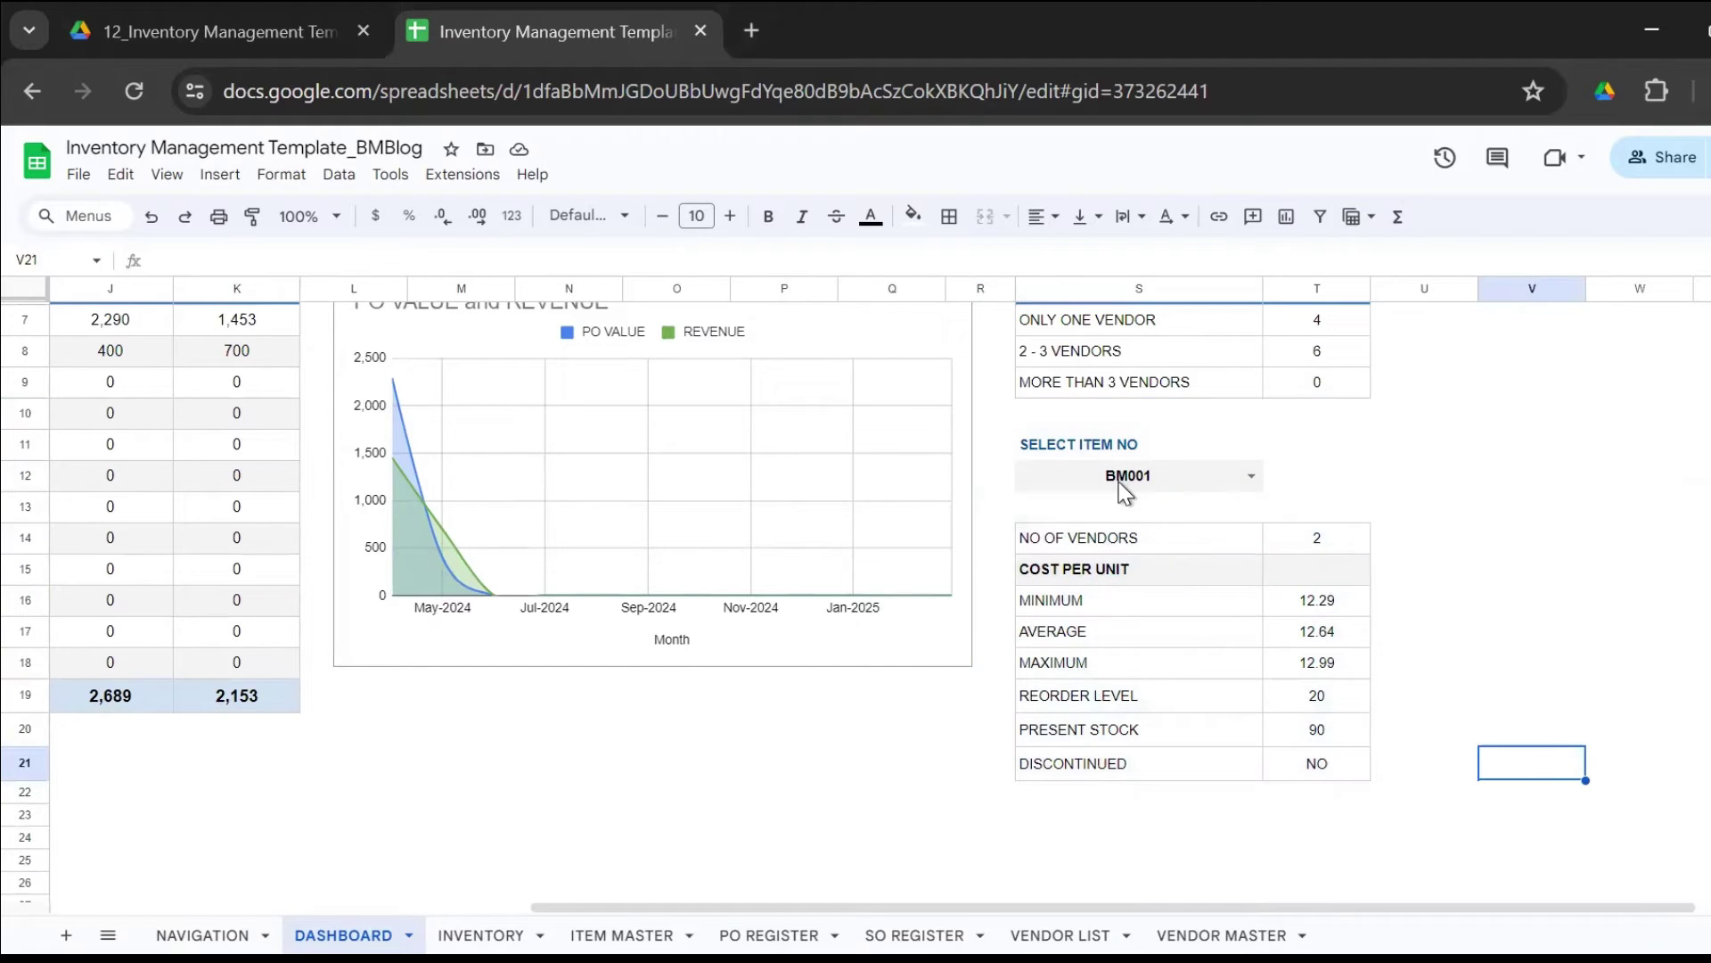
pyautogui.click(1251, 478)
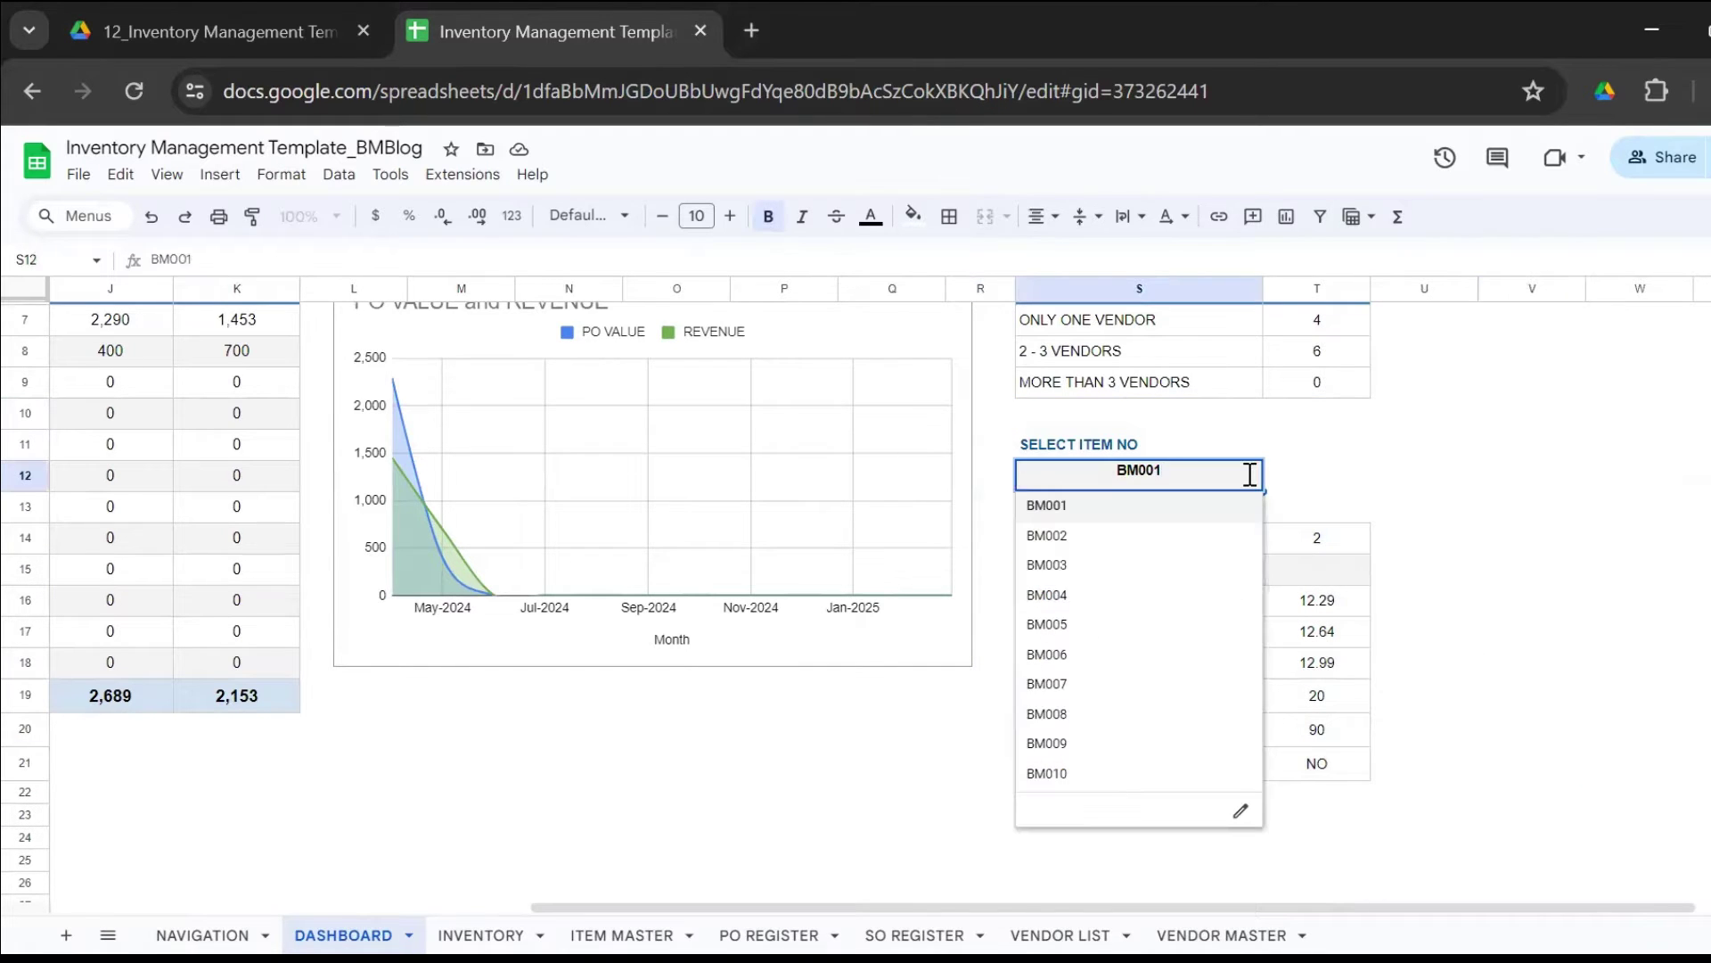
pyautogui.click(1154, 510)
pyautogui.click(1476, 564)
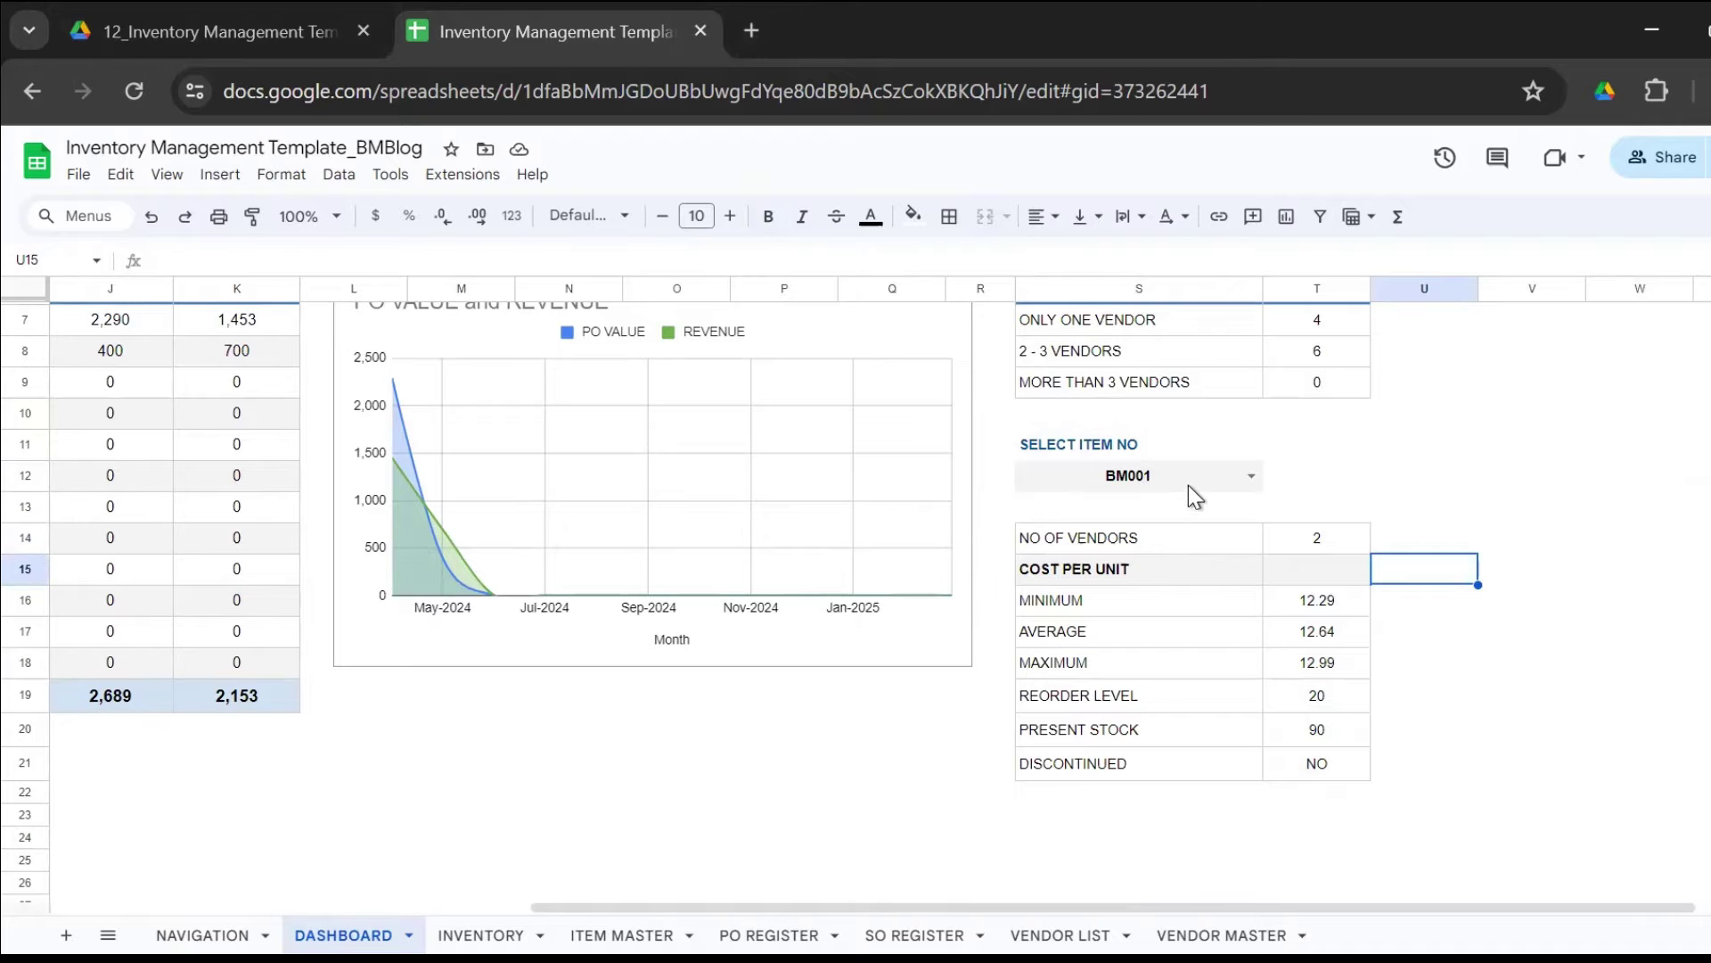
pyautogui.click(1332, 546)
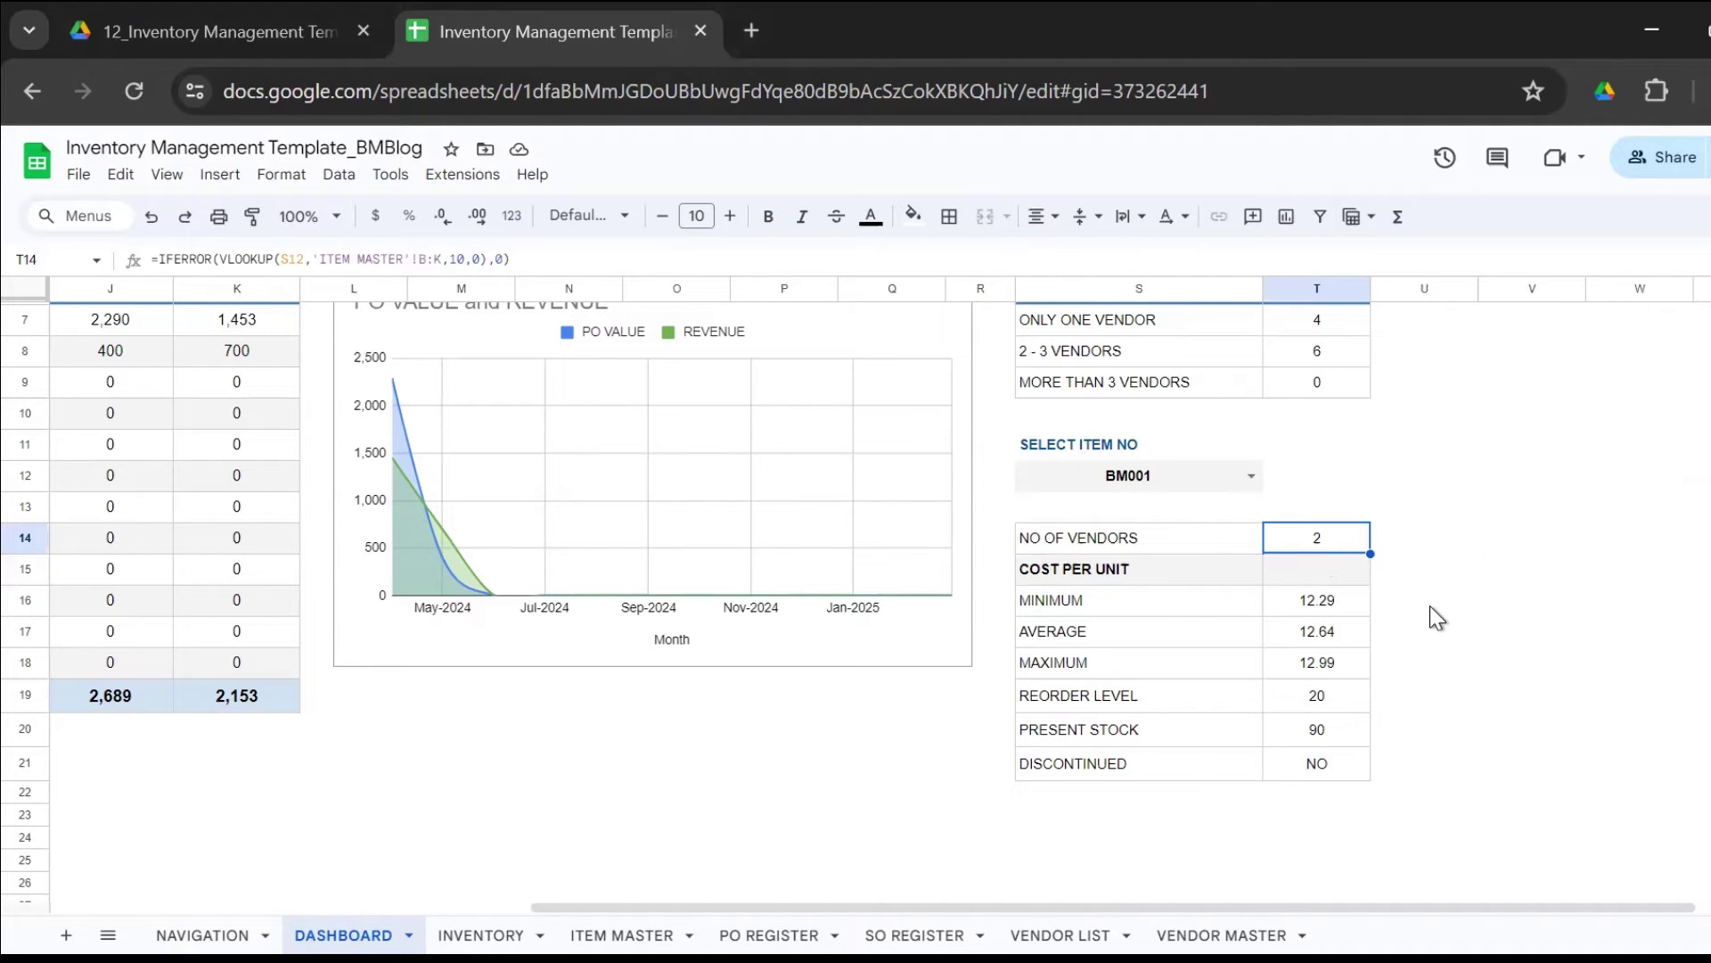
pyautogui.click(1154, 611)
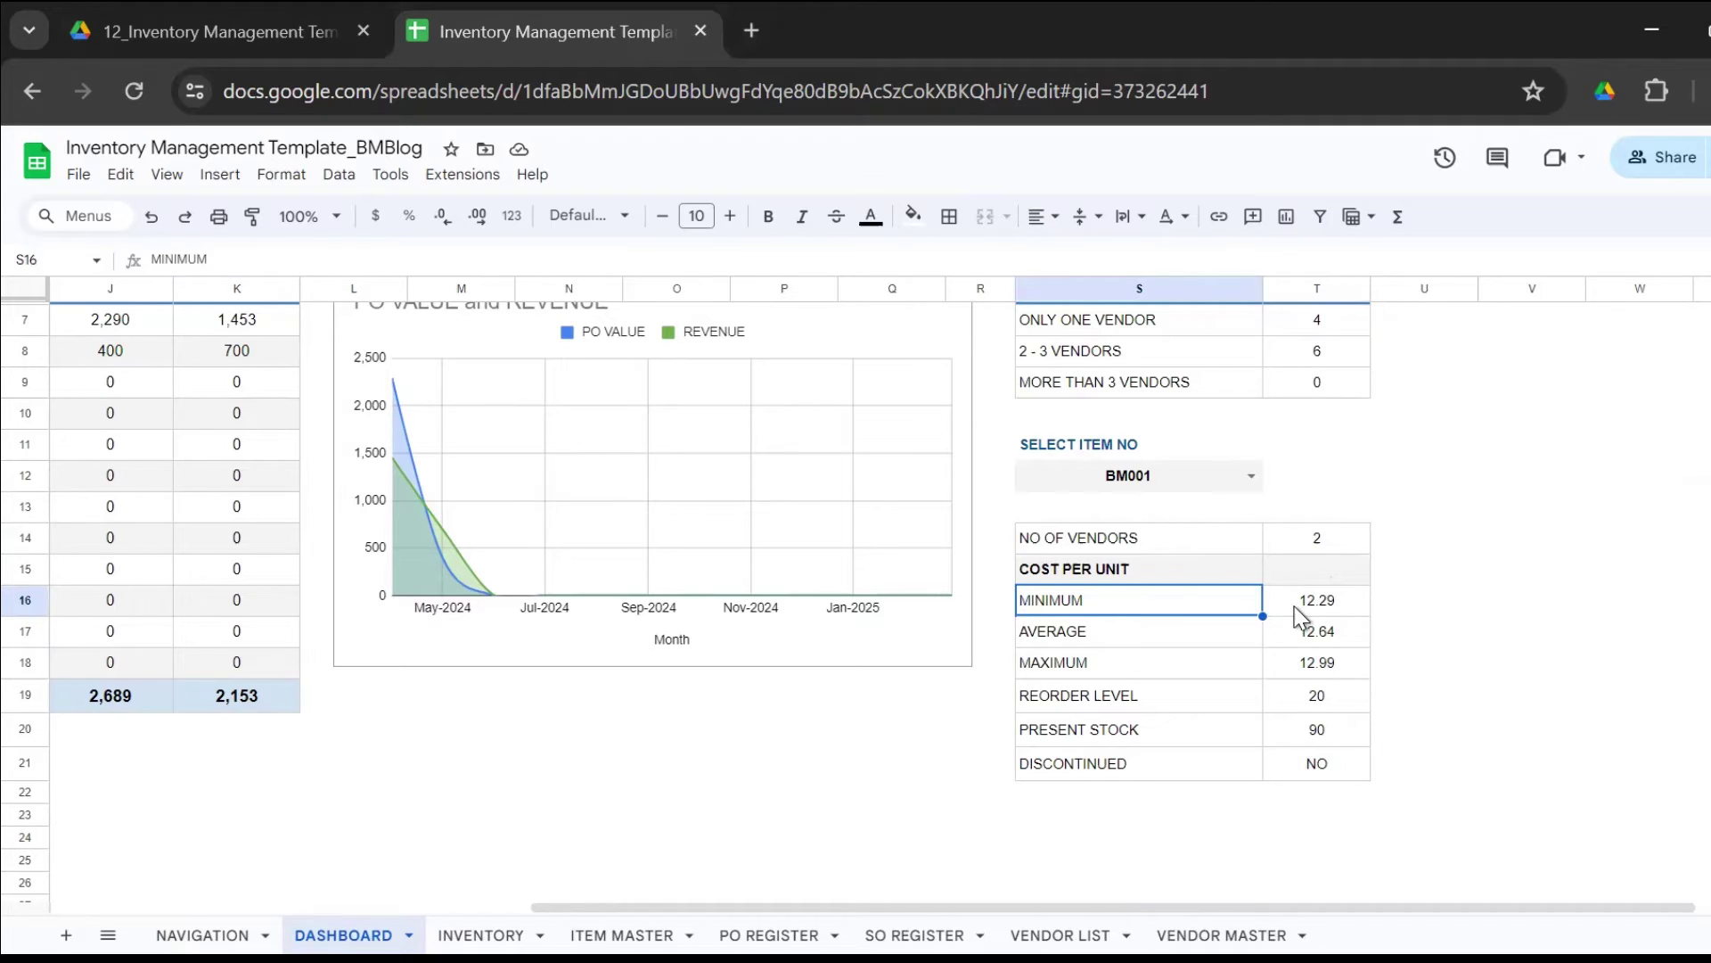
pyautogui.click(1362, 635)
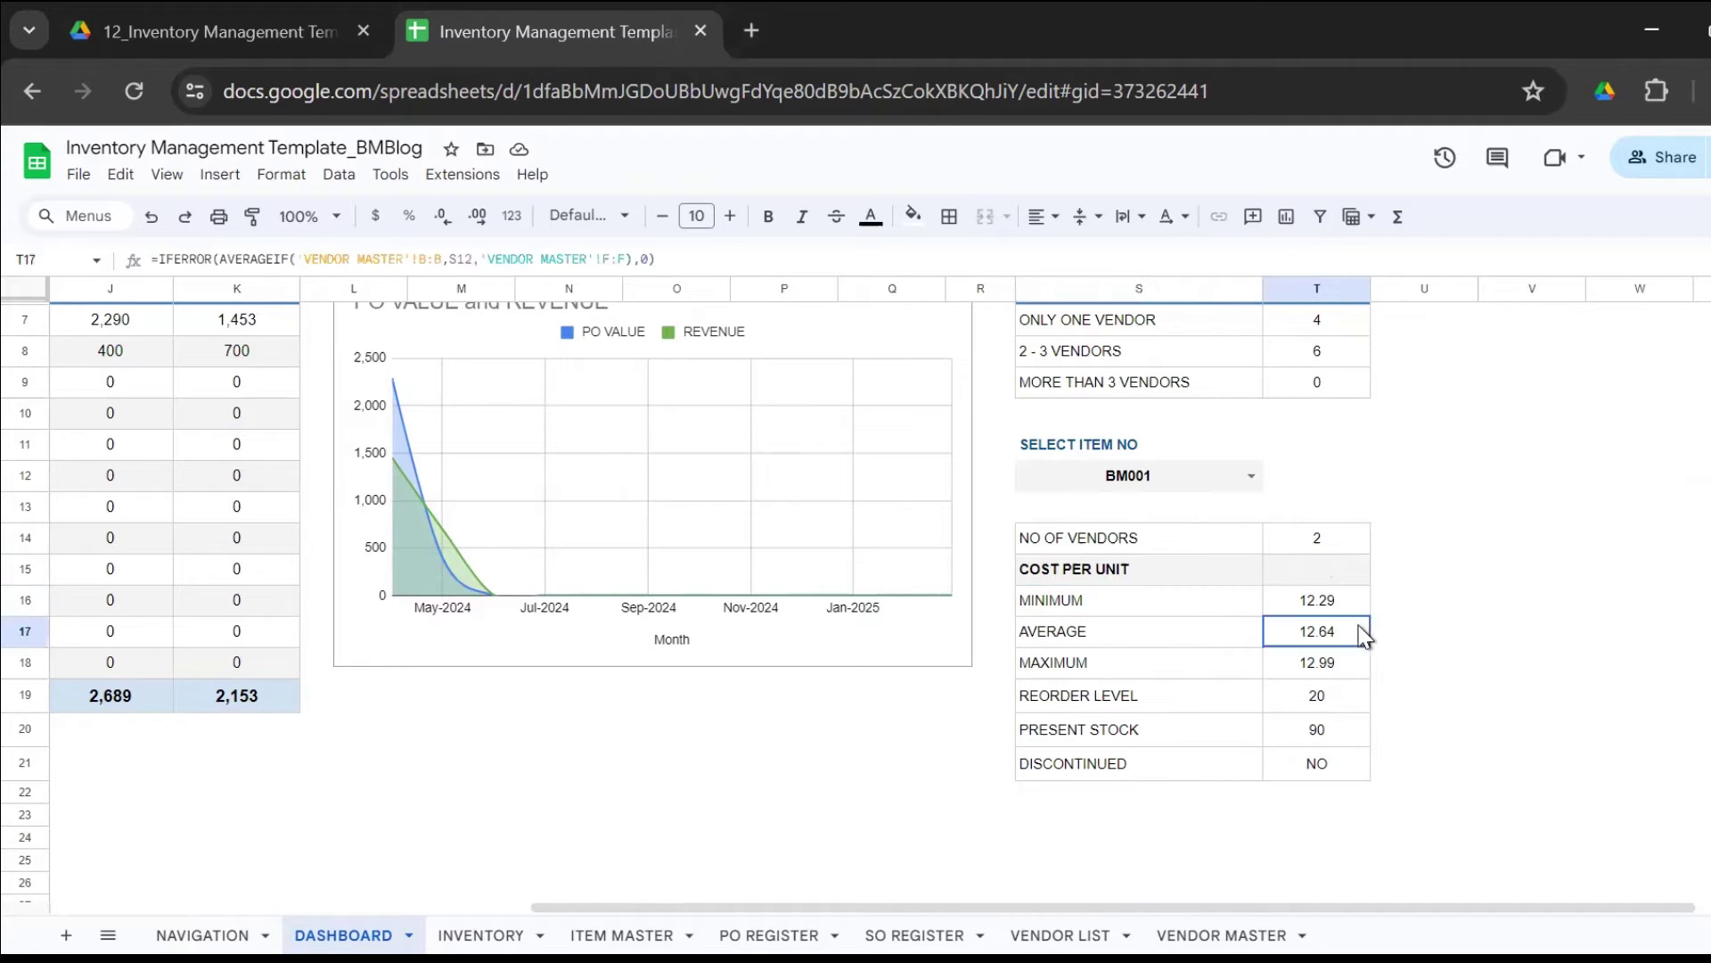
pyautogui.click(1364, 665)
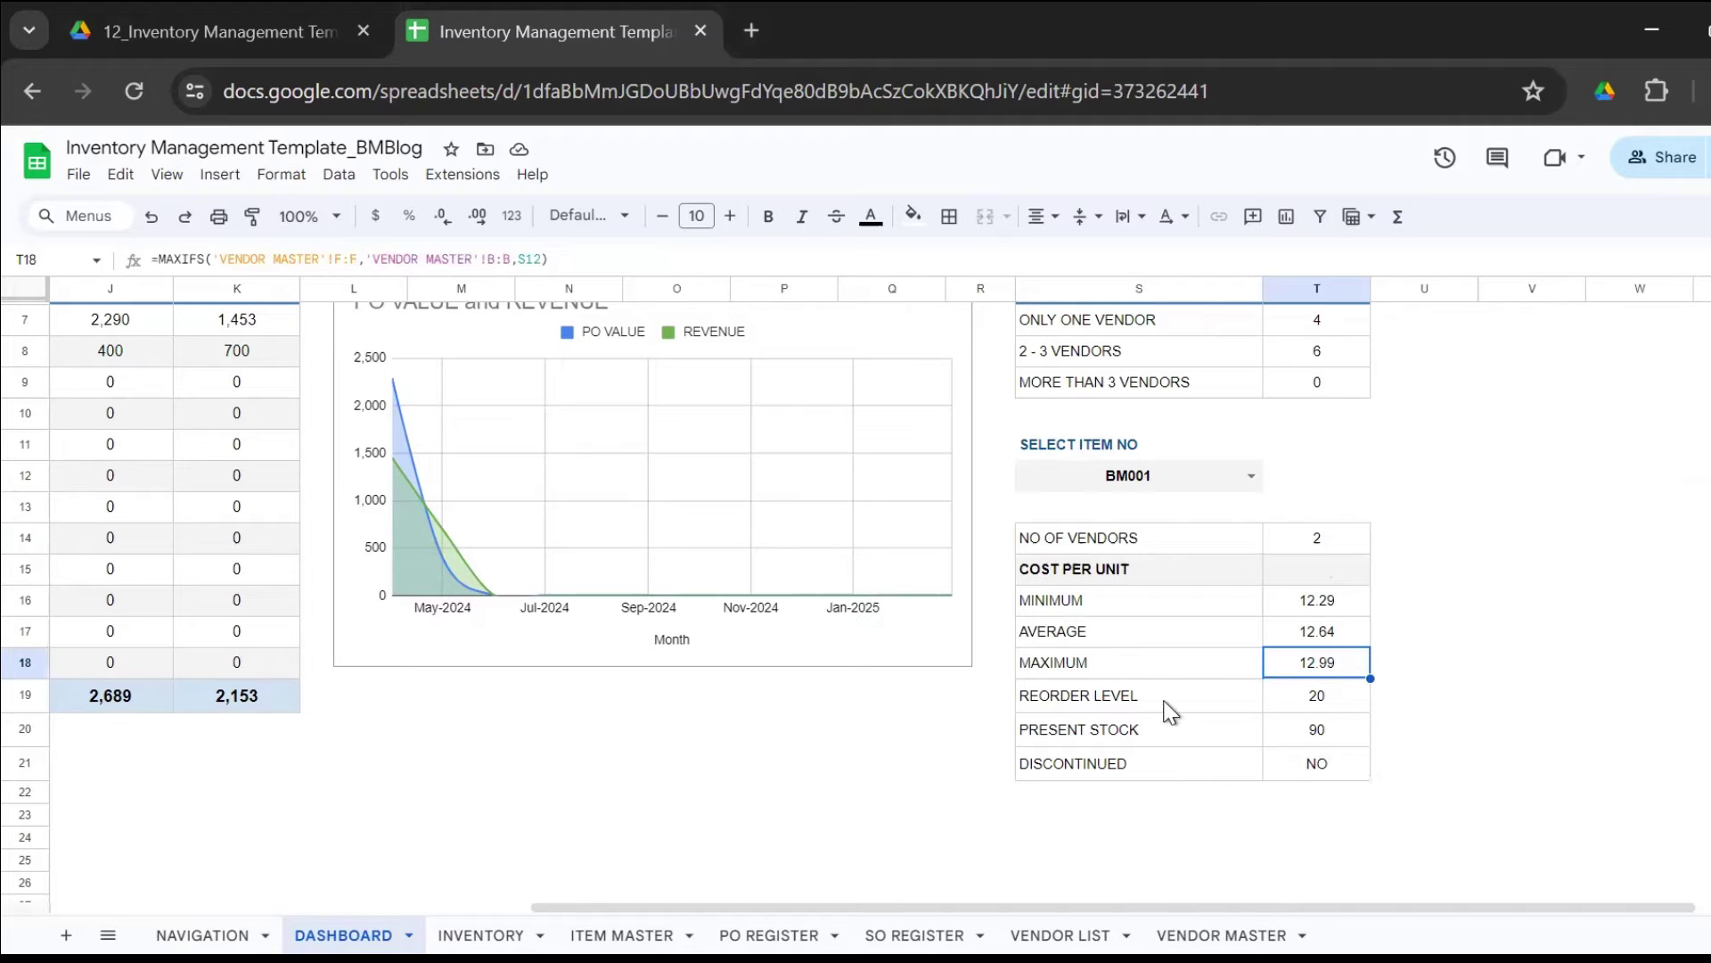
pyautogui.click(1342, 704)
pyautogui.click(1319, 731)
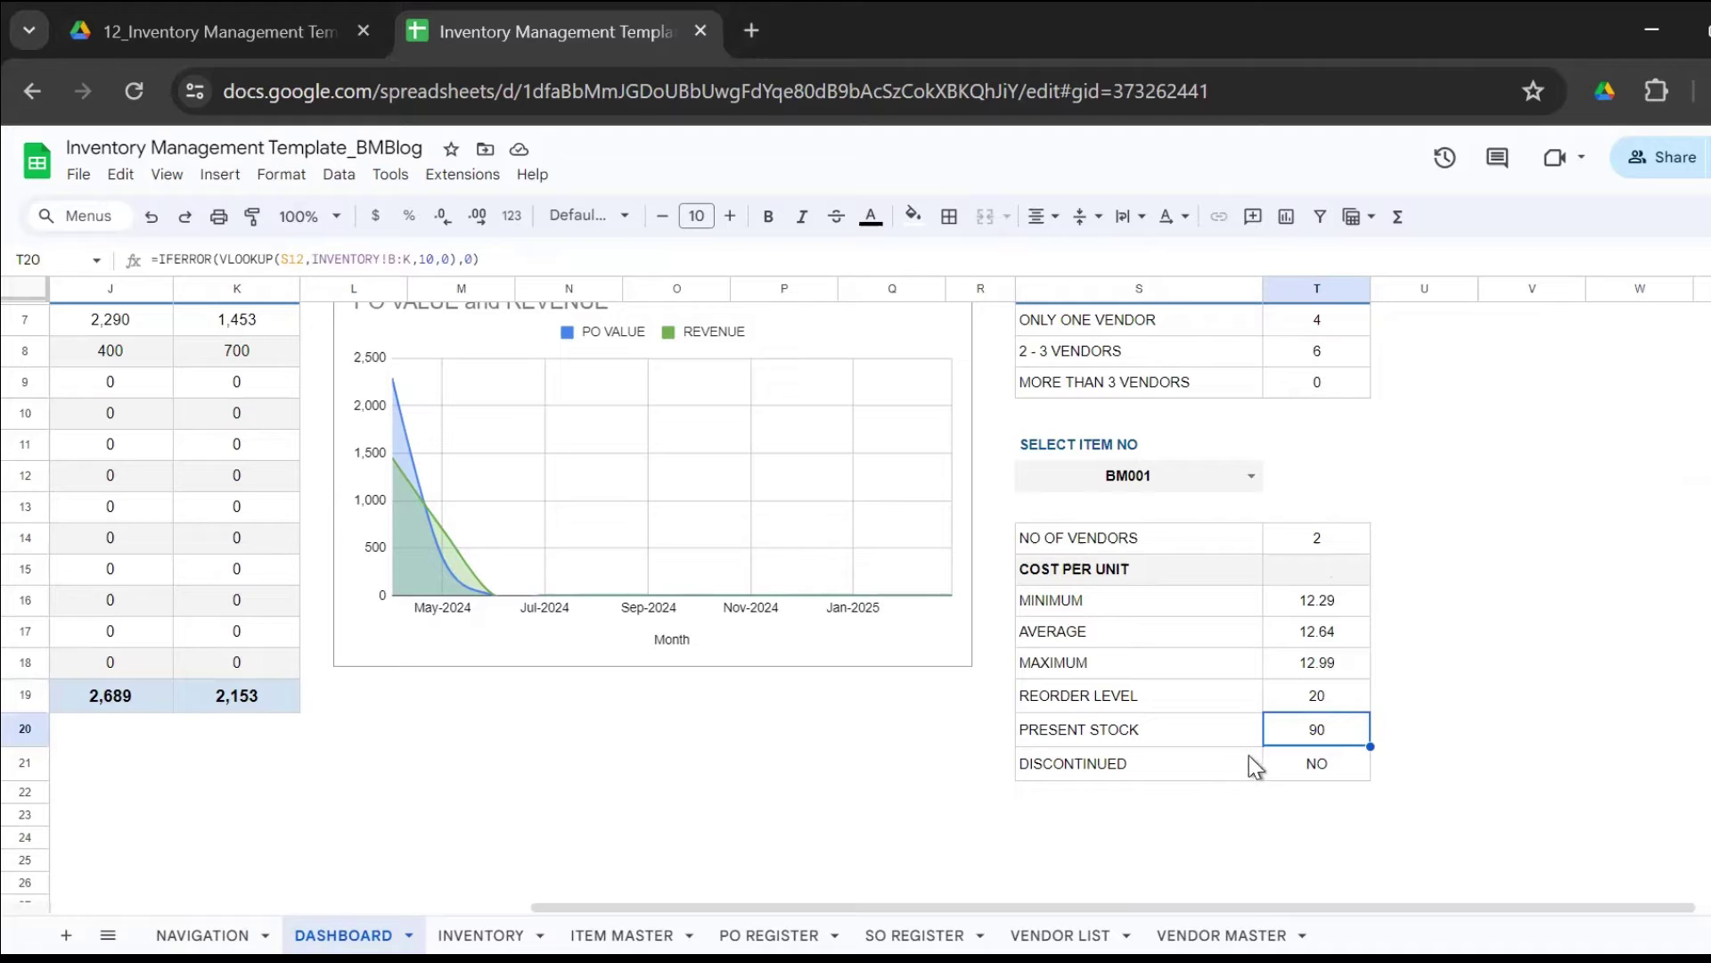
pyautogui.click(1285, 762)
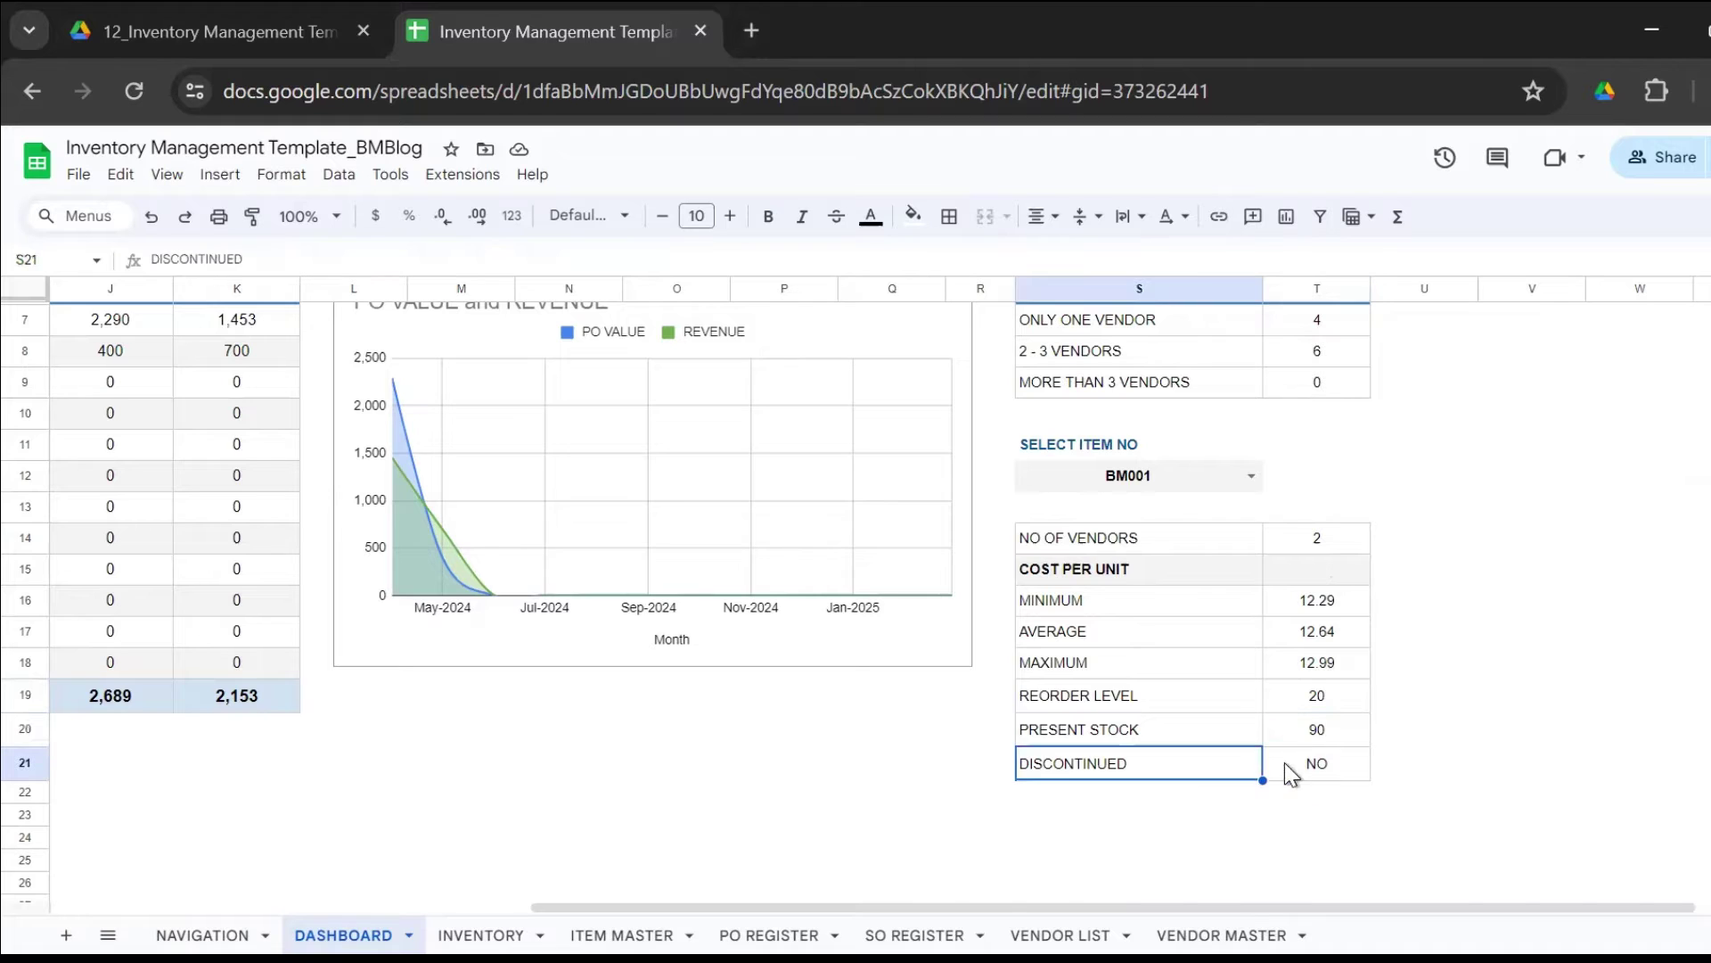
# Switch the item lookup to BM002 and review its costs, reorder level and present stock of 30.
pyautogui.click(1249, 479)
pyautogui.click(1059, 539)
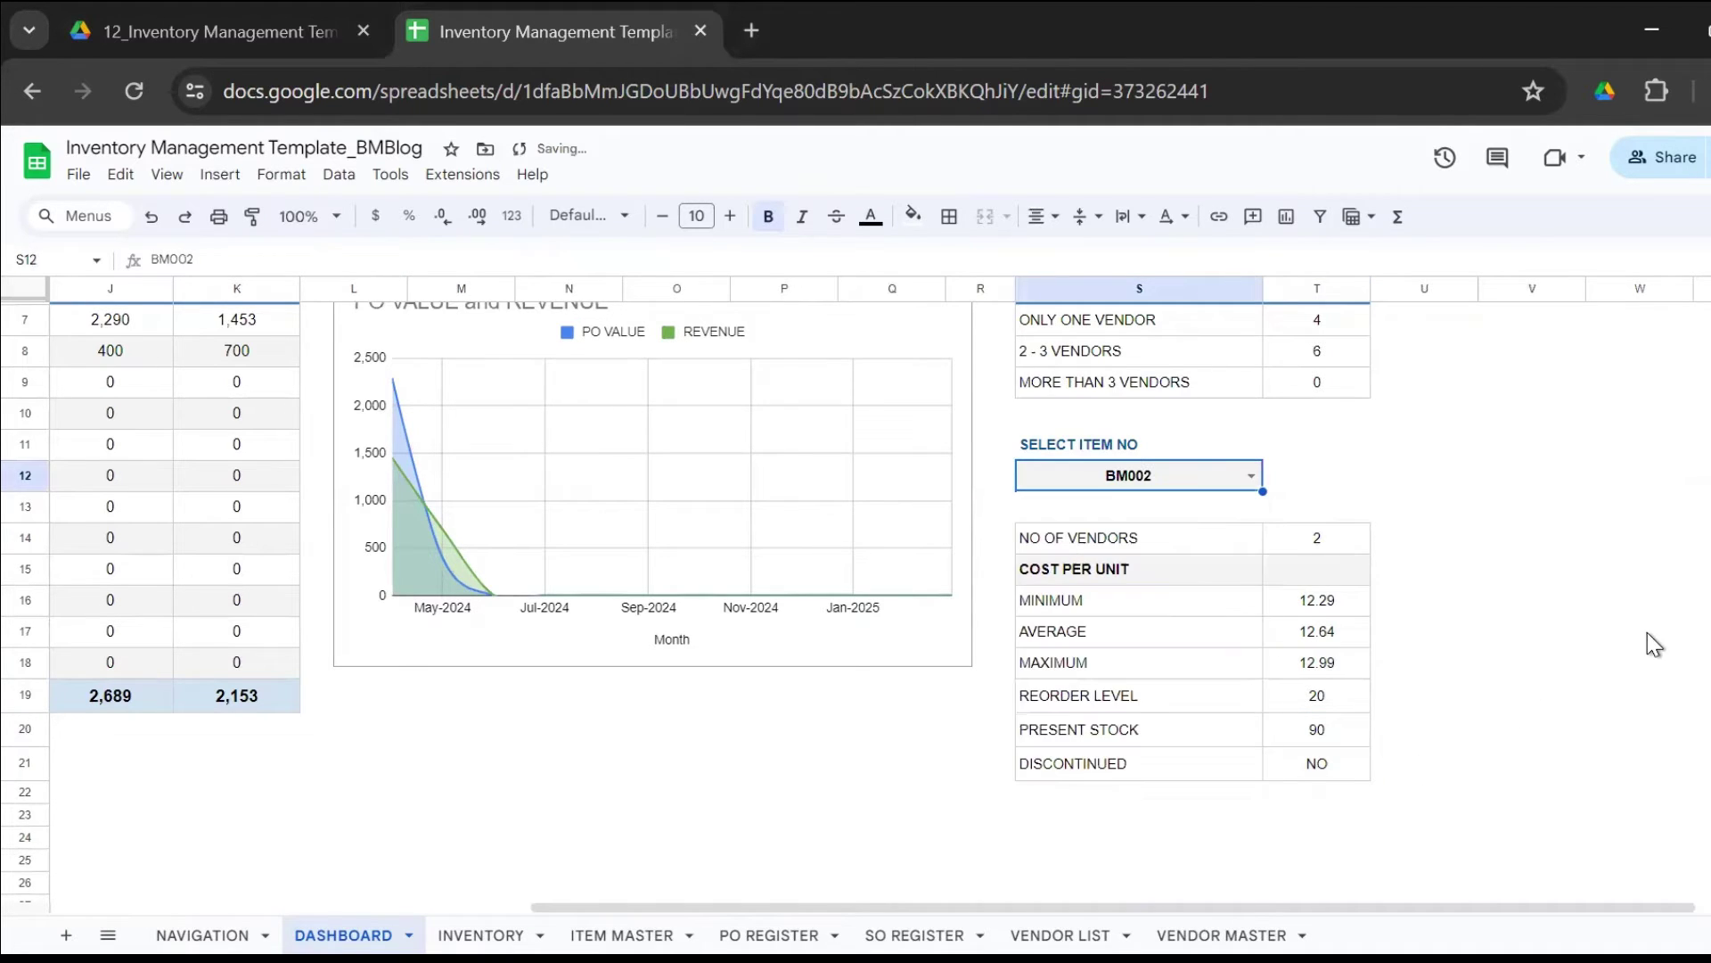
pyautogui.click(1570, 629)
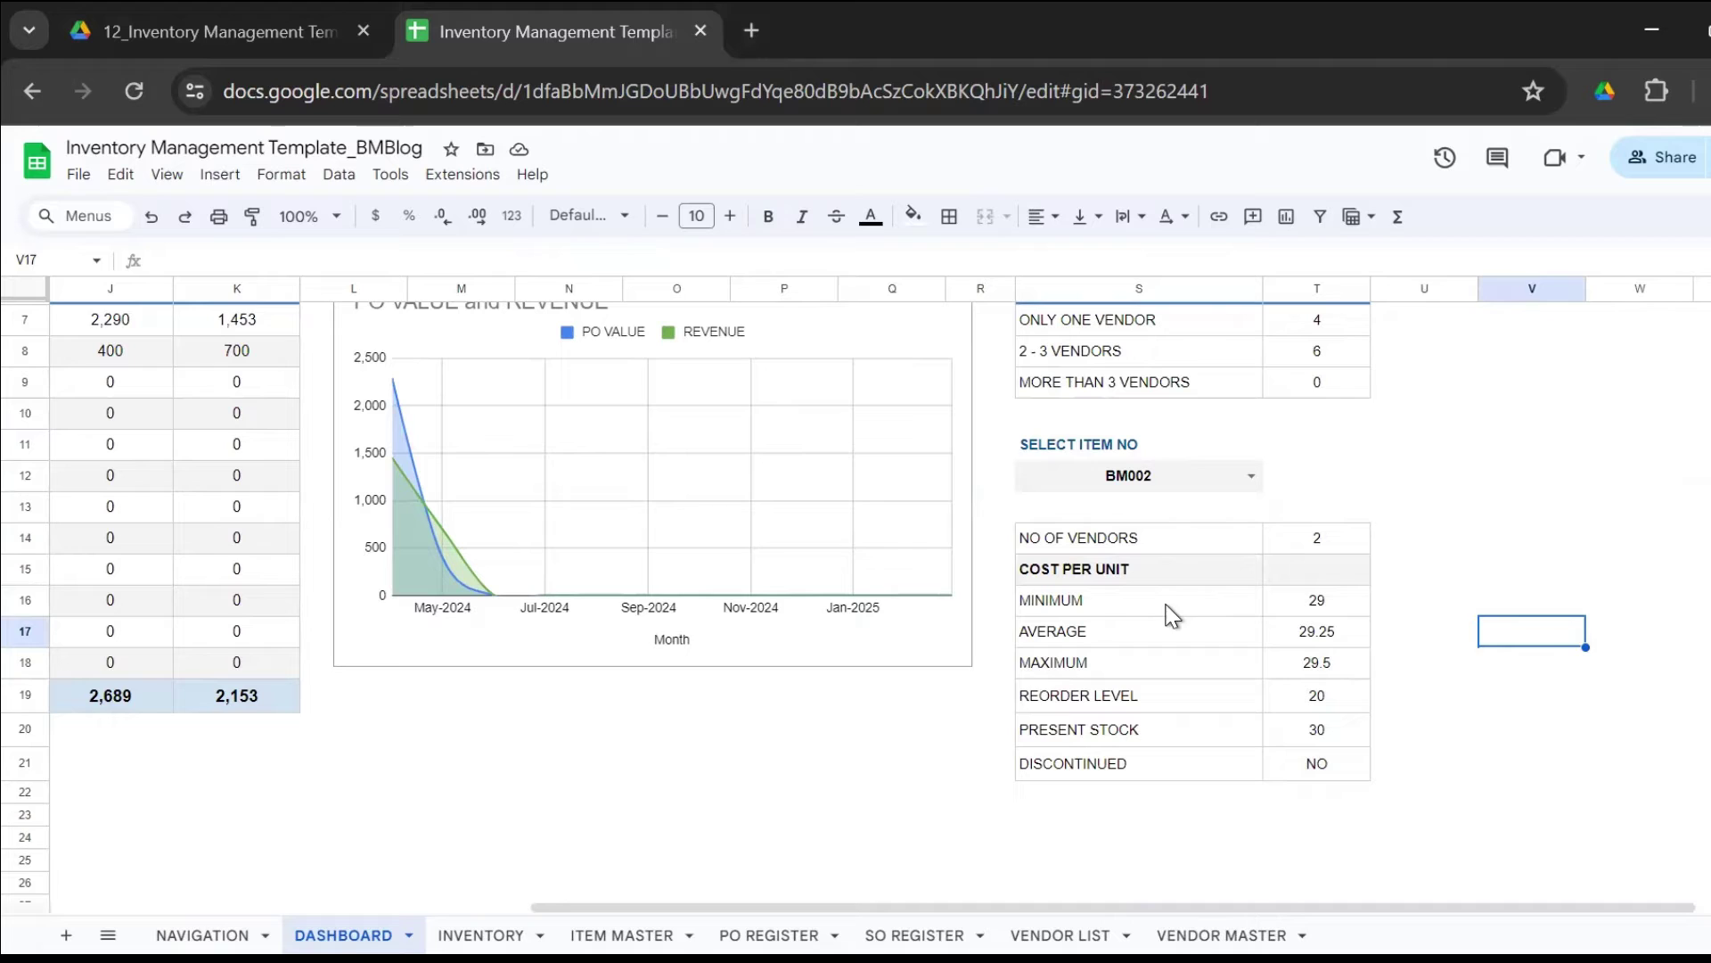
pyautogui.click(1361, 597)
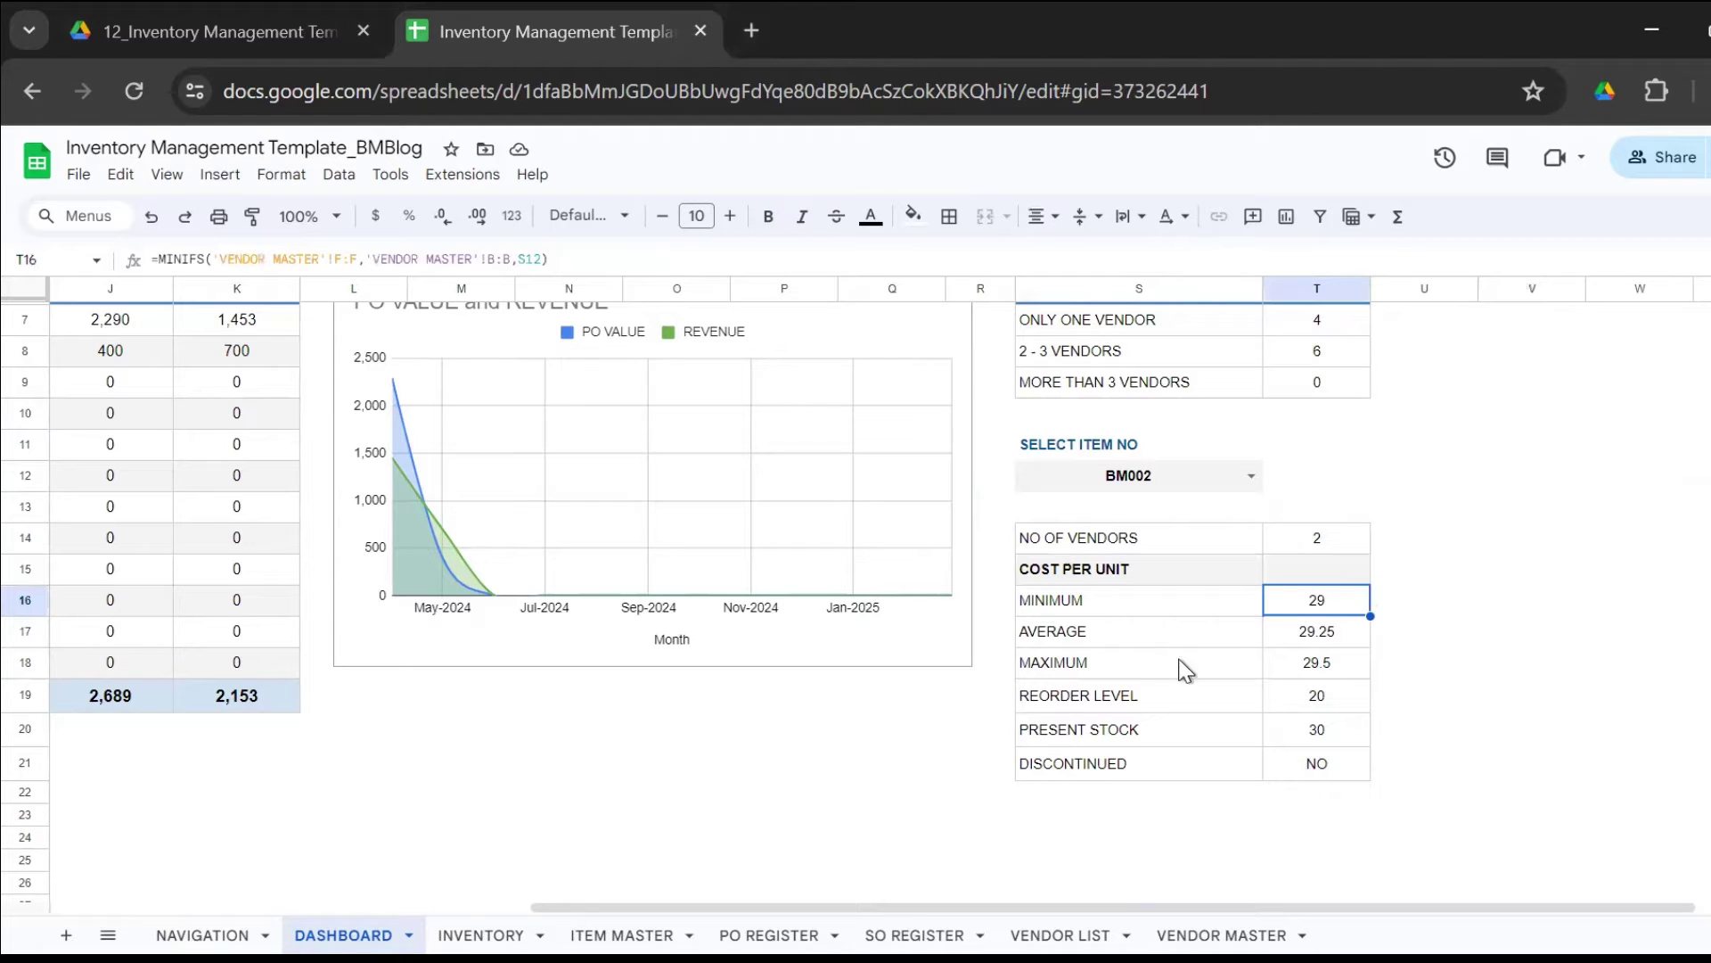
pyautogui.click(1328, 636)
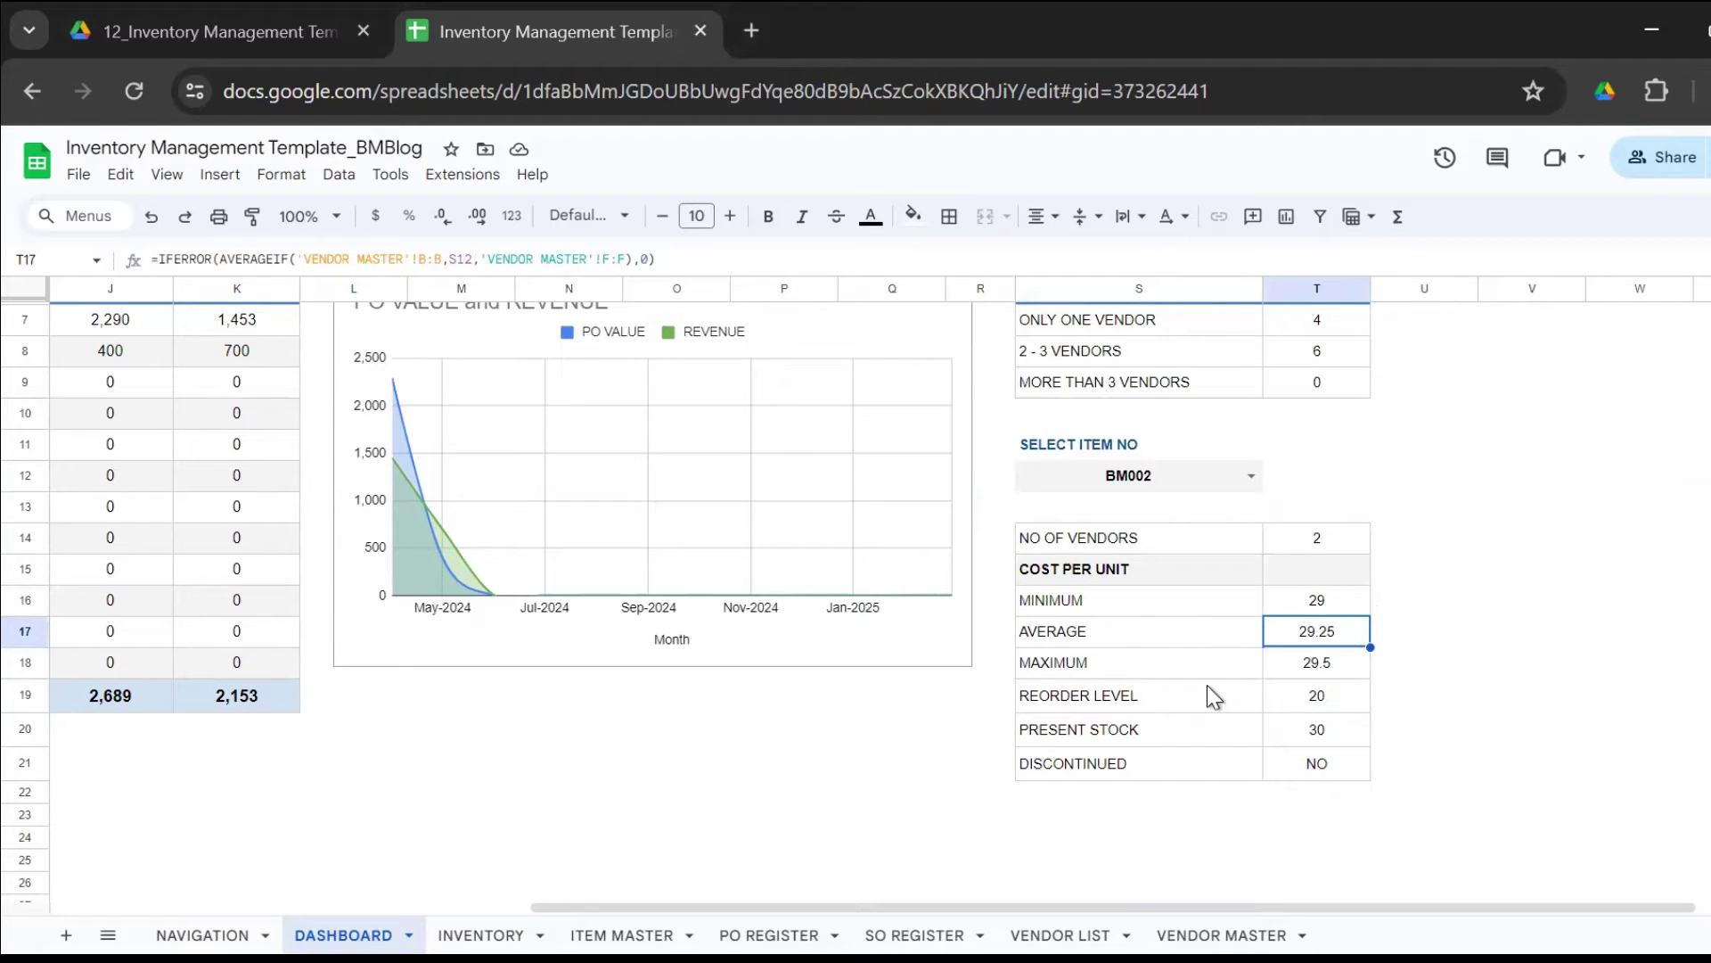
pyautogui.click(1340, 667)
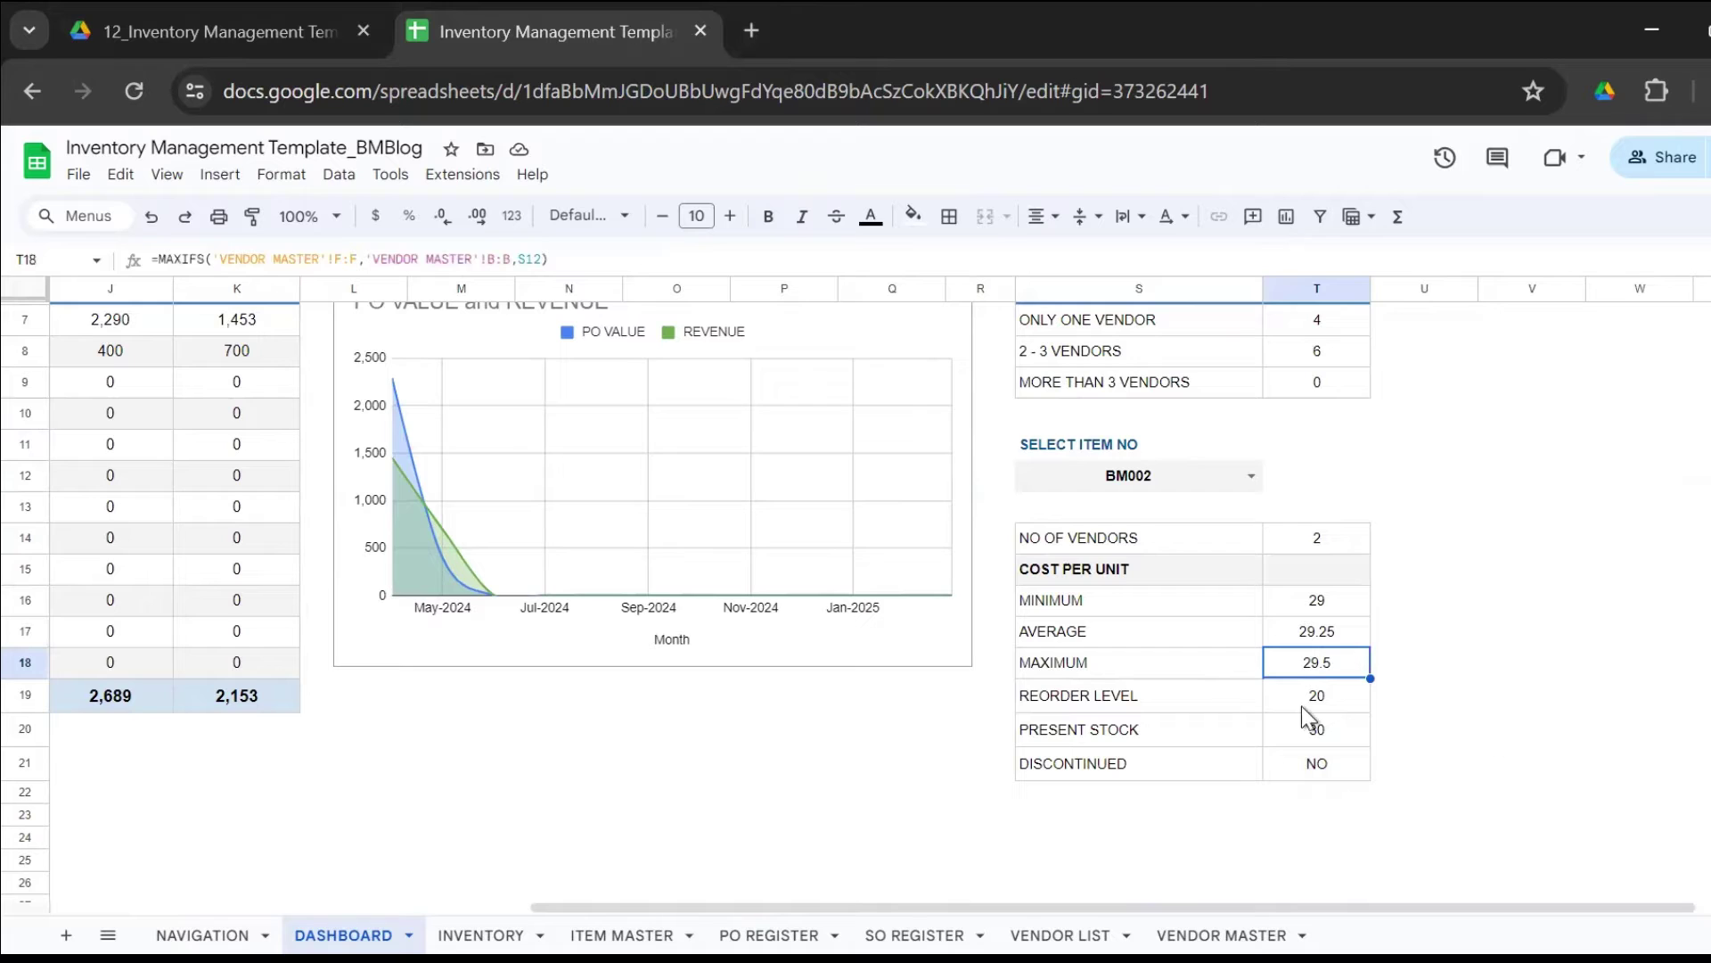
pyautogui.click(1339, 700)
pyautogui.click(1352, 740)
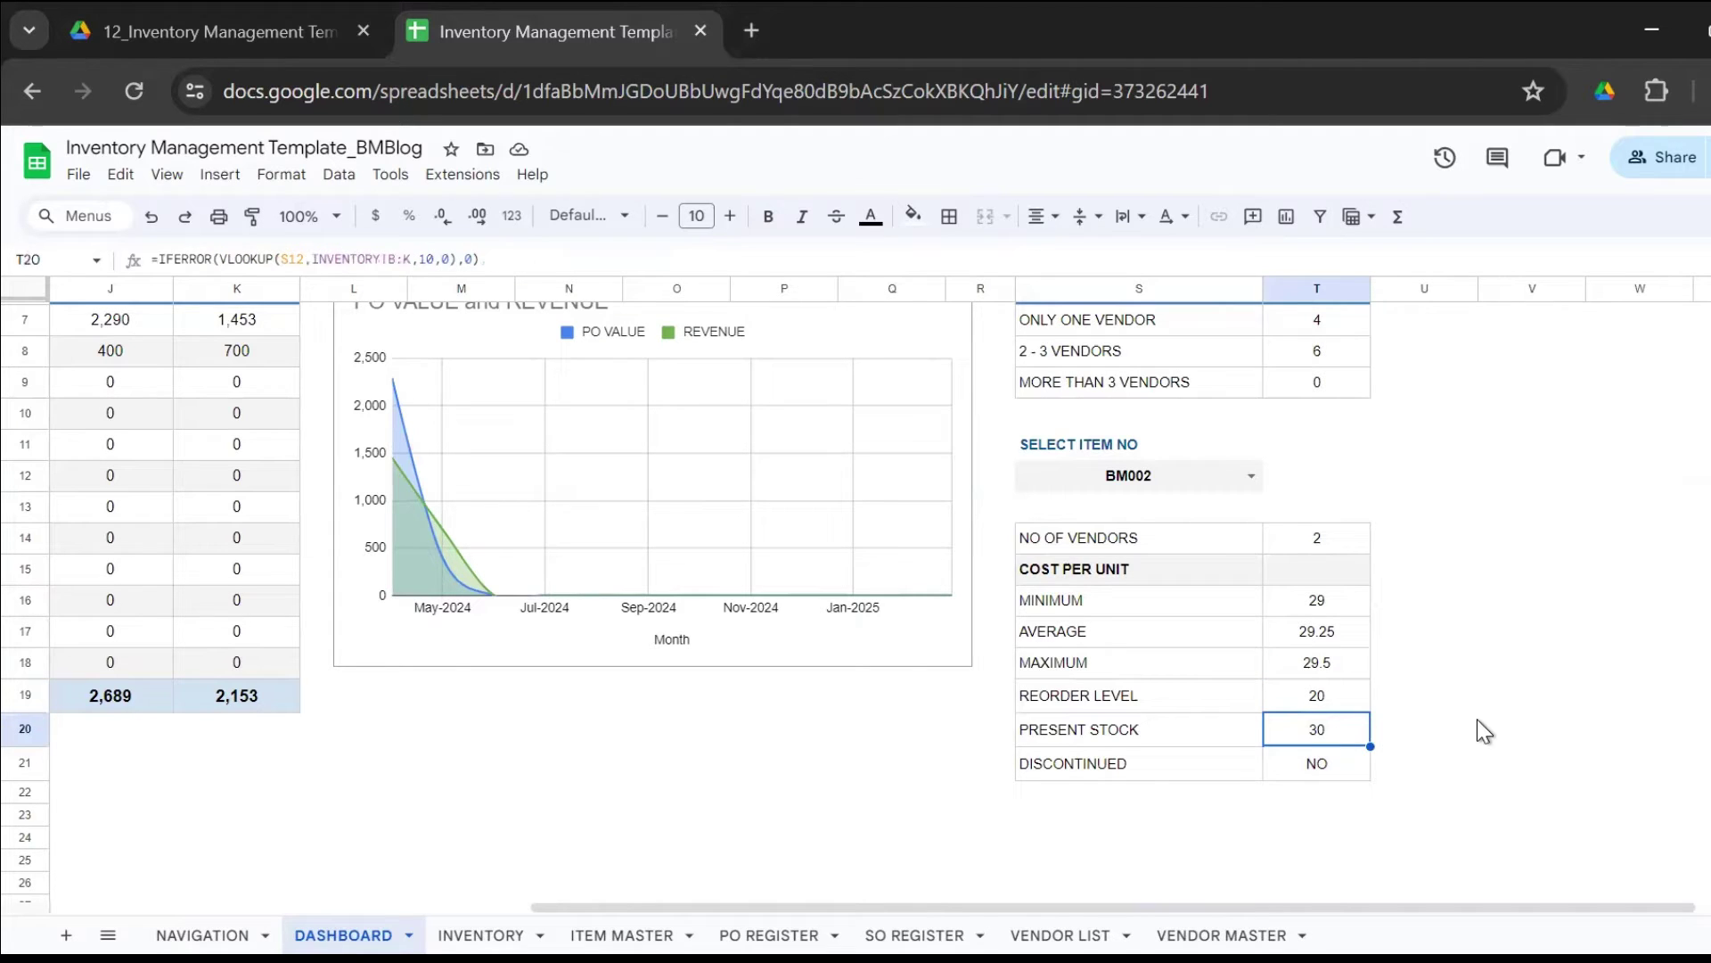
pyautogui.click(1475, 724)
# Set the item lookup to BM006, then go to the INVENTORY sheet.
pyautogui.click(1223, 478)
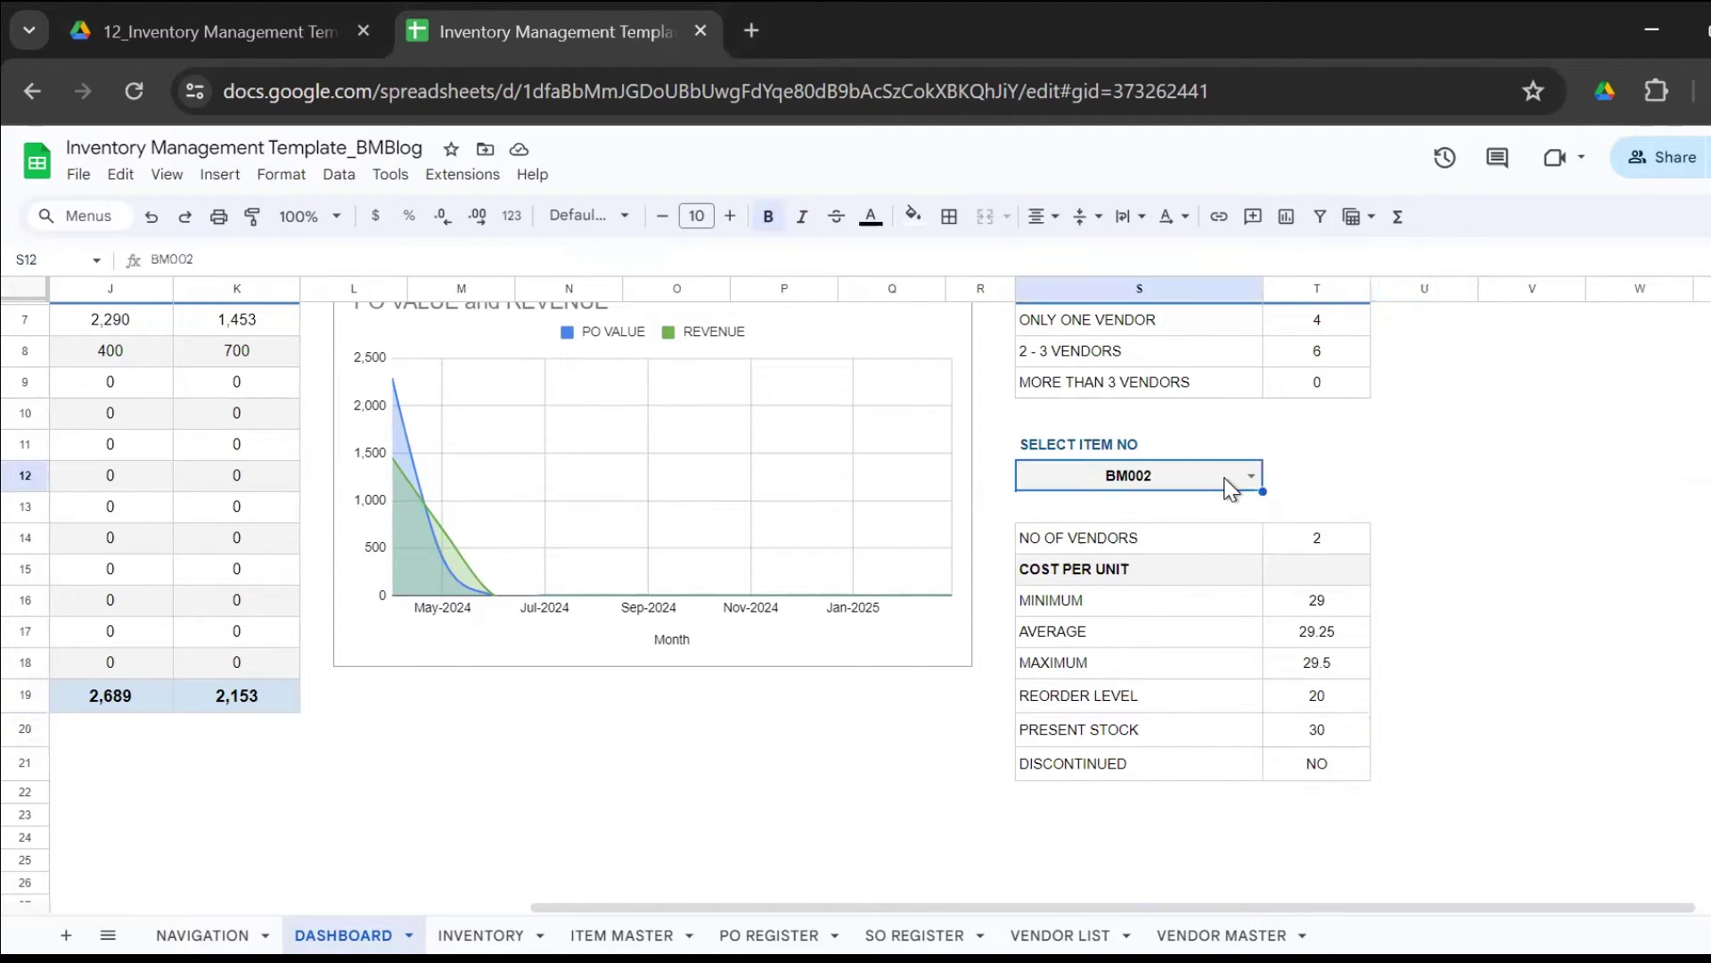
pyautogui.click(1249, 477)
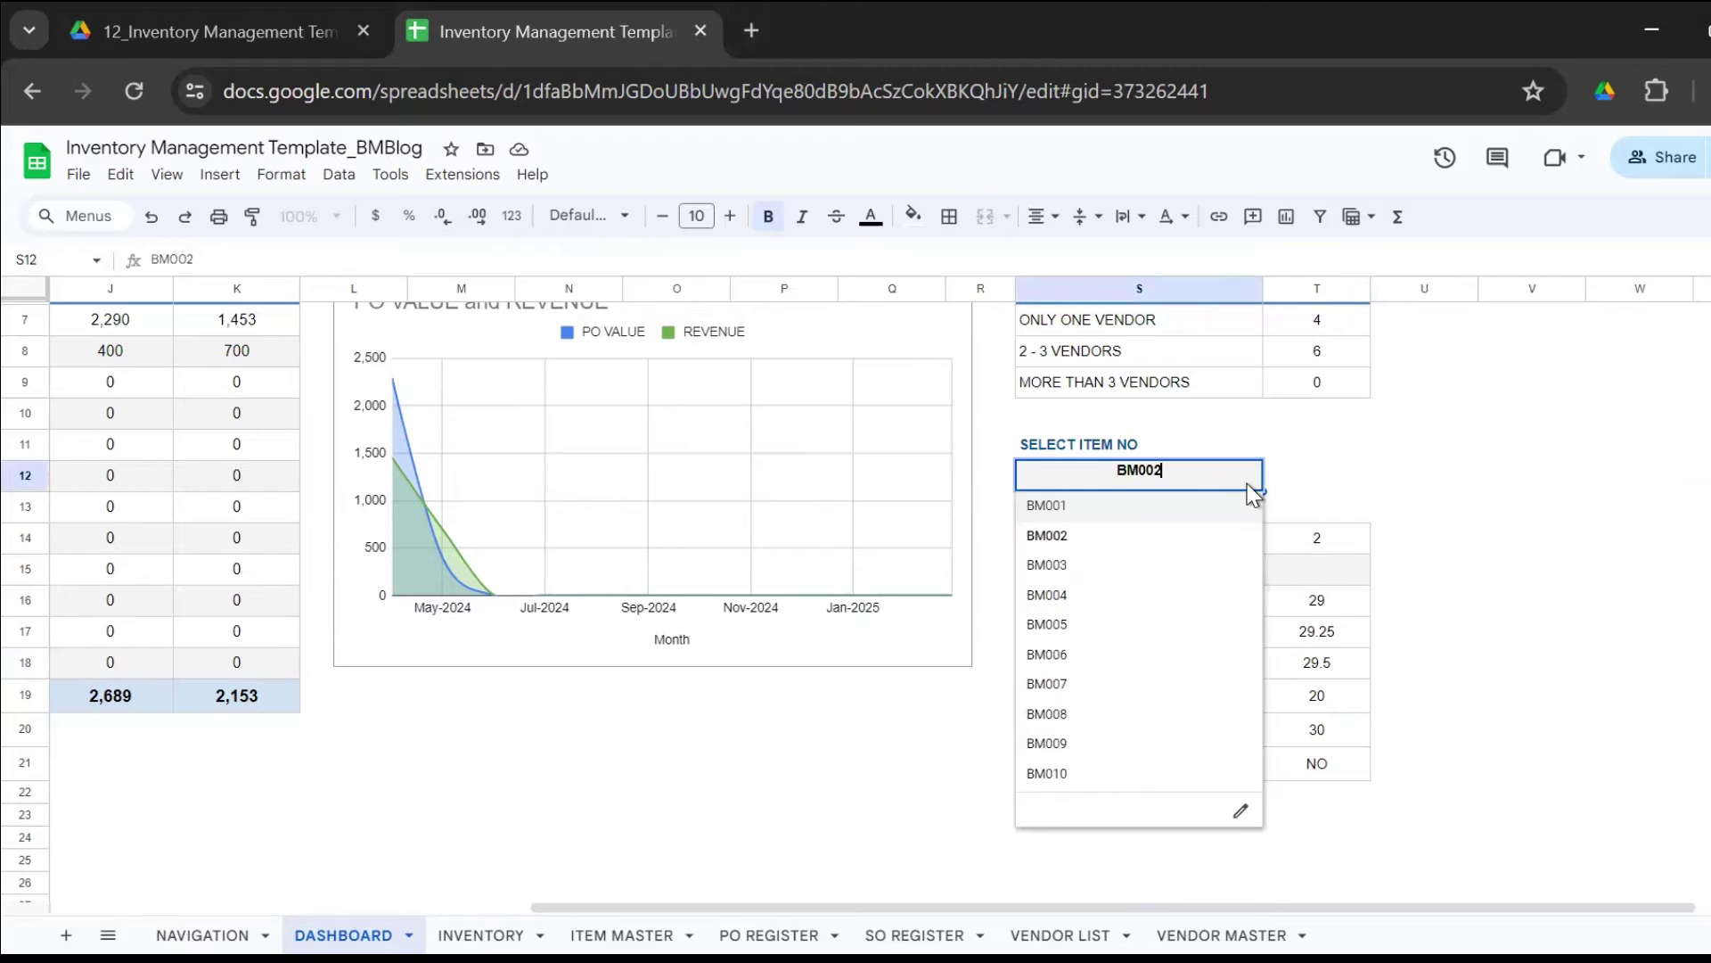
pyautogui.click(1110, 654)
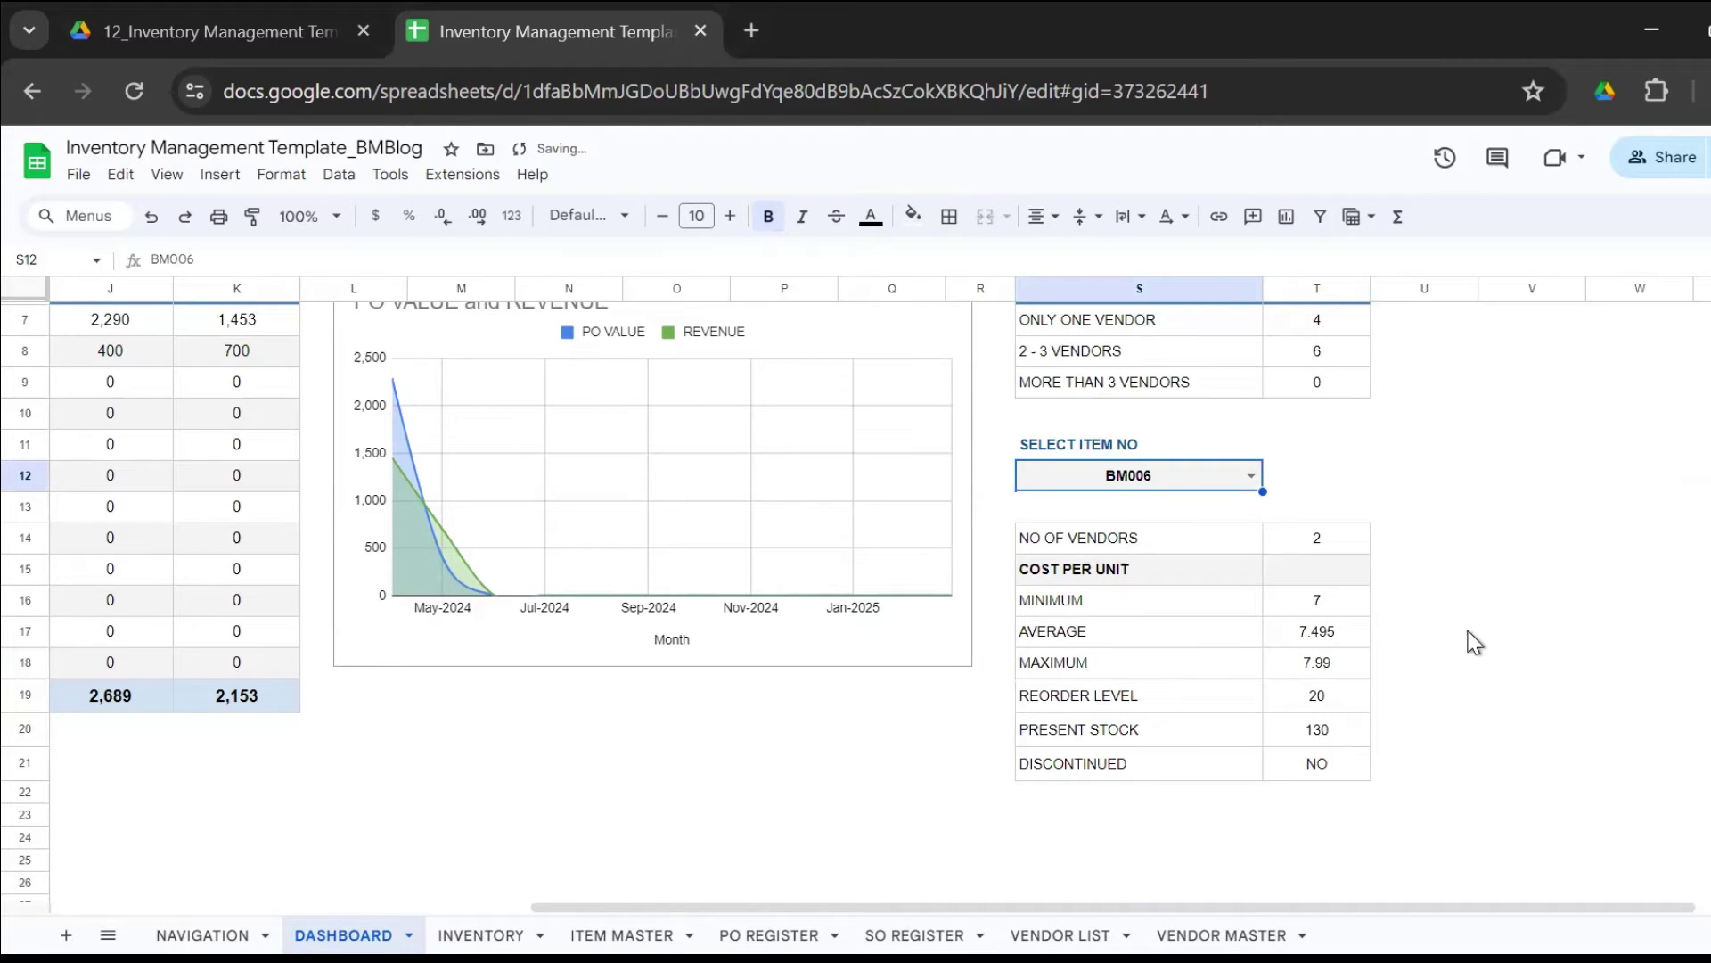
pyautogui.click(1482, 634)
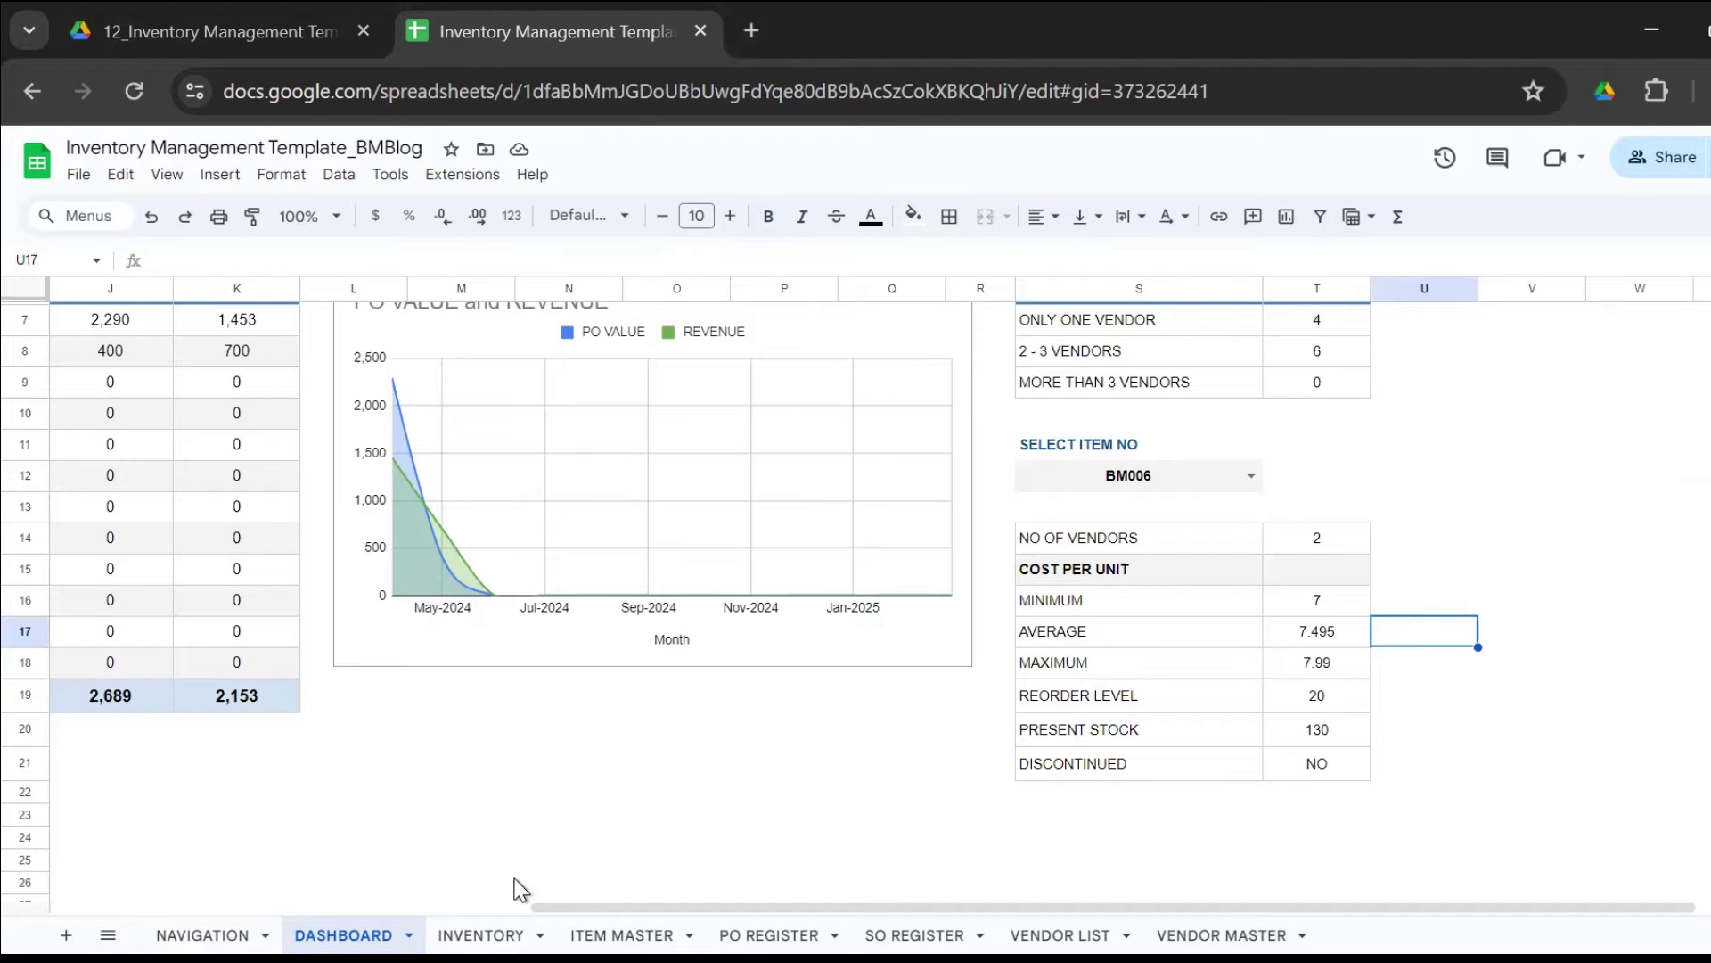
pyautogui.click(466, 928)
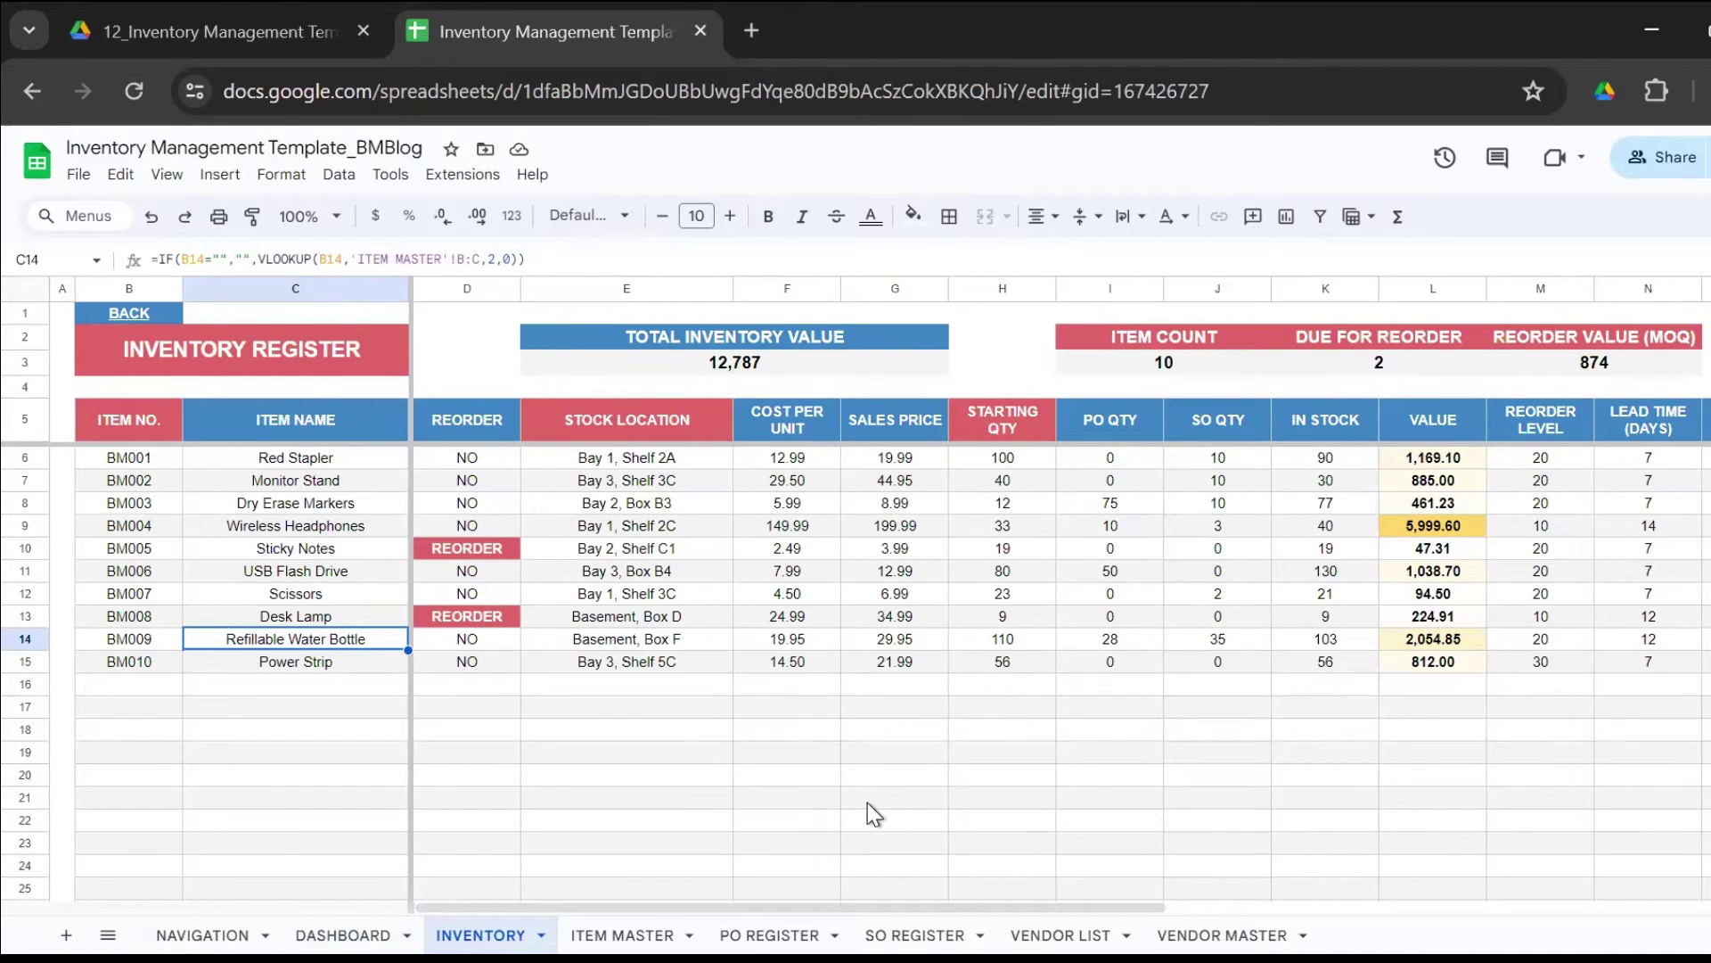
pyautogui.click(354, 423)
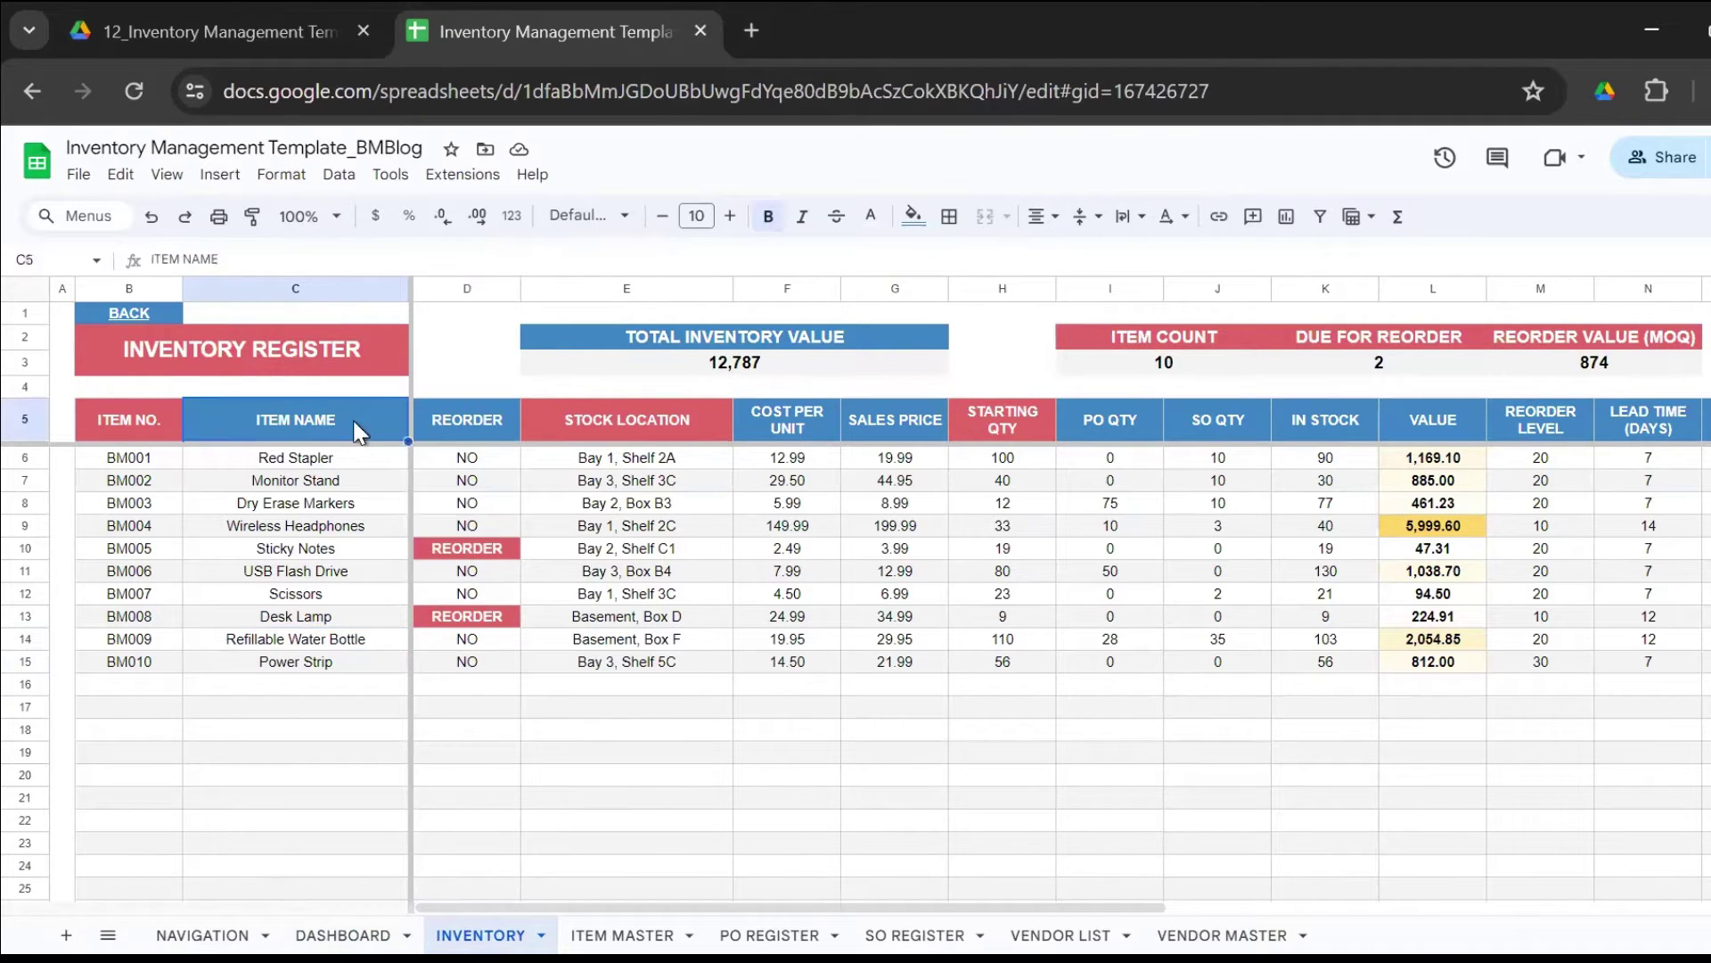
pyautogui.click(475, 424)
pyautogui.click(806, 429)
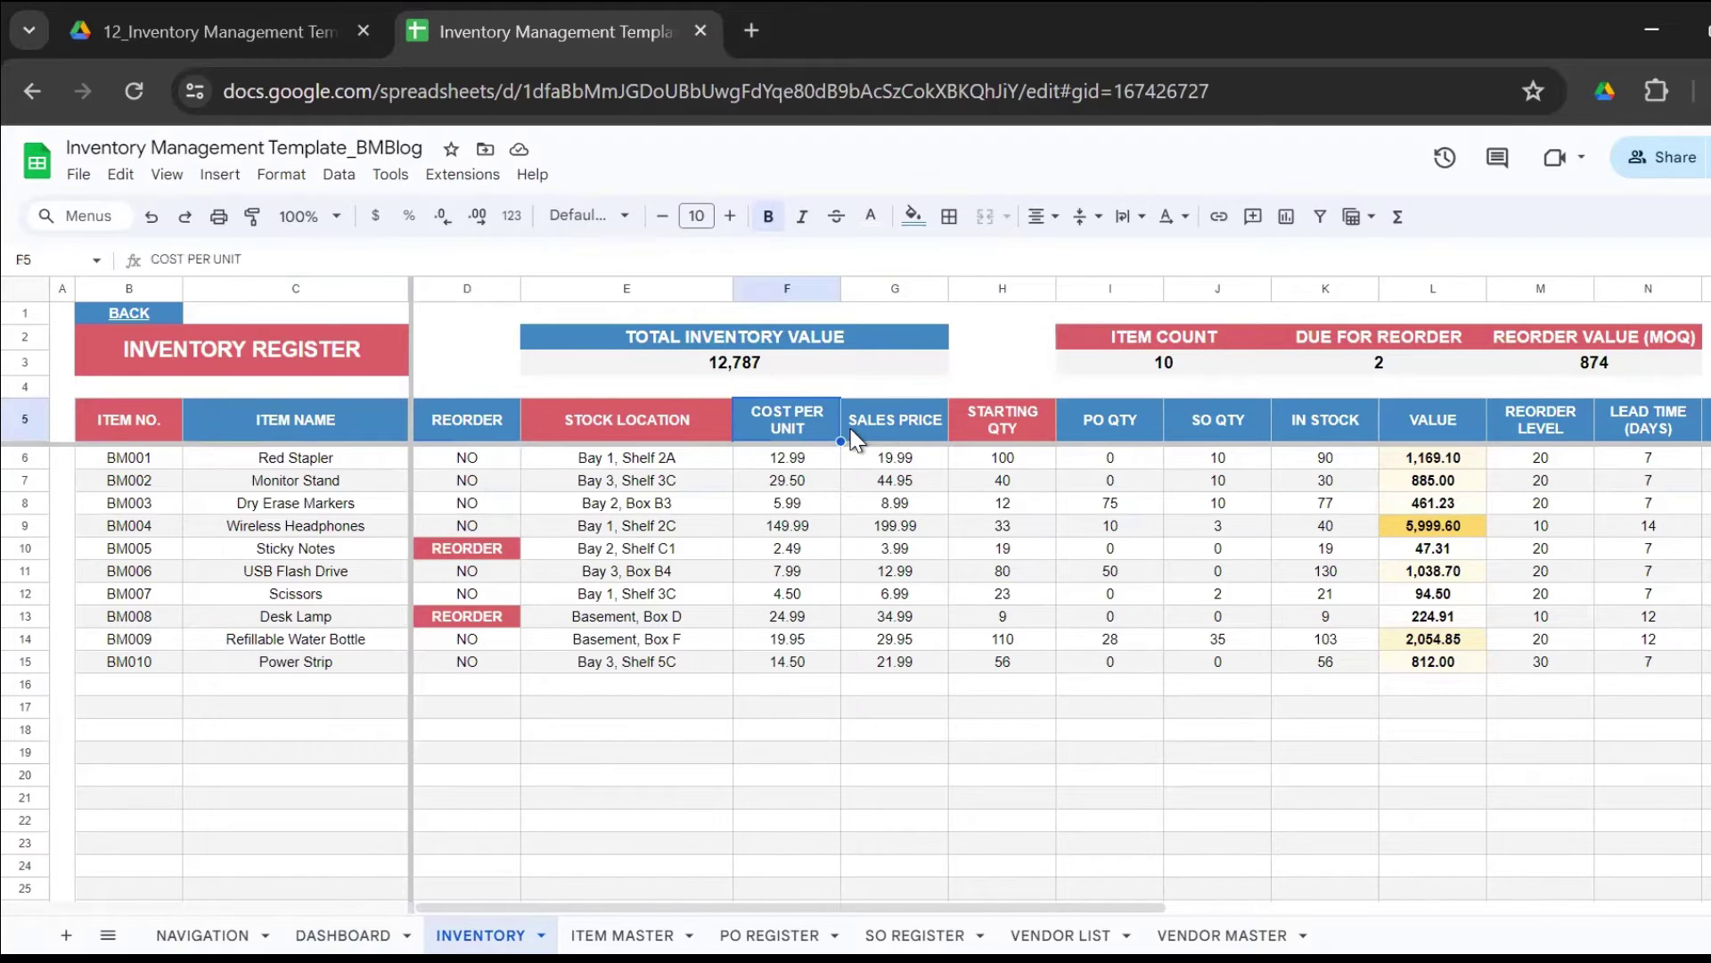
pyautogui.click(860, 433)
pyautogui.click(906, 456)
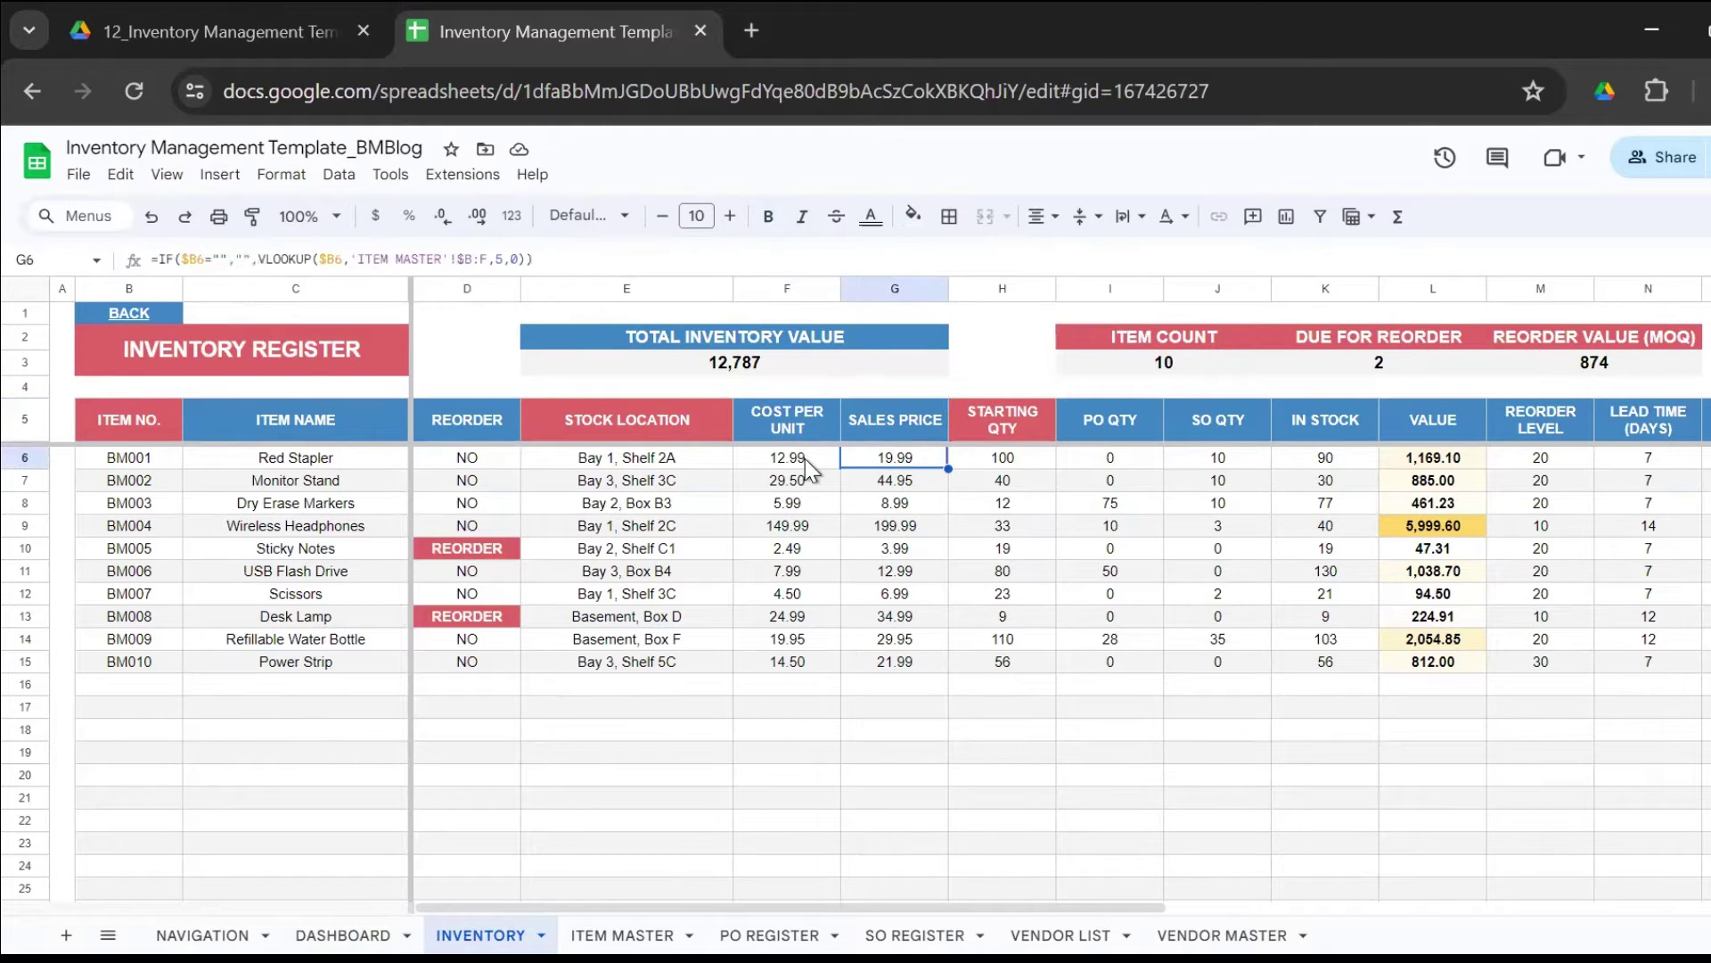
pyautogui.click(806, 457)
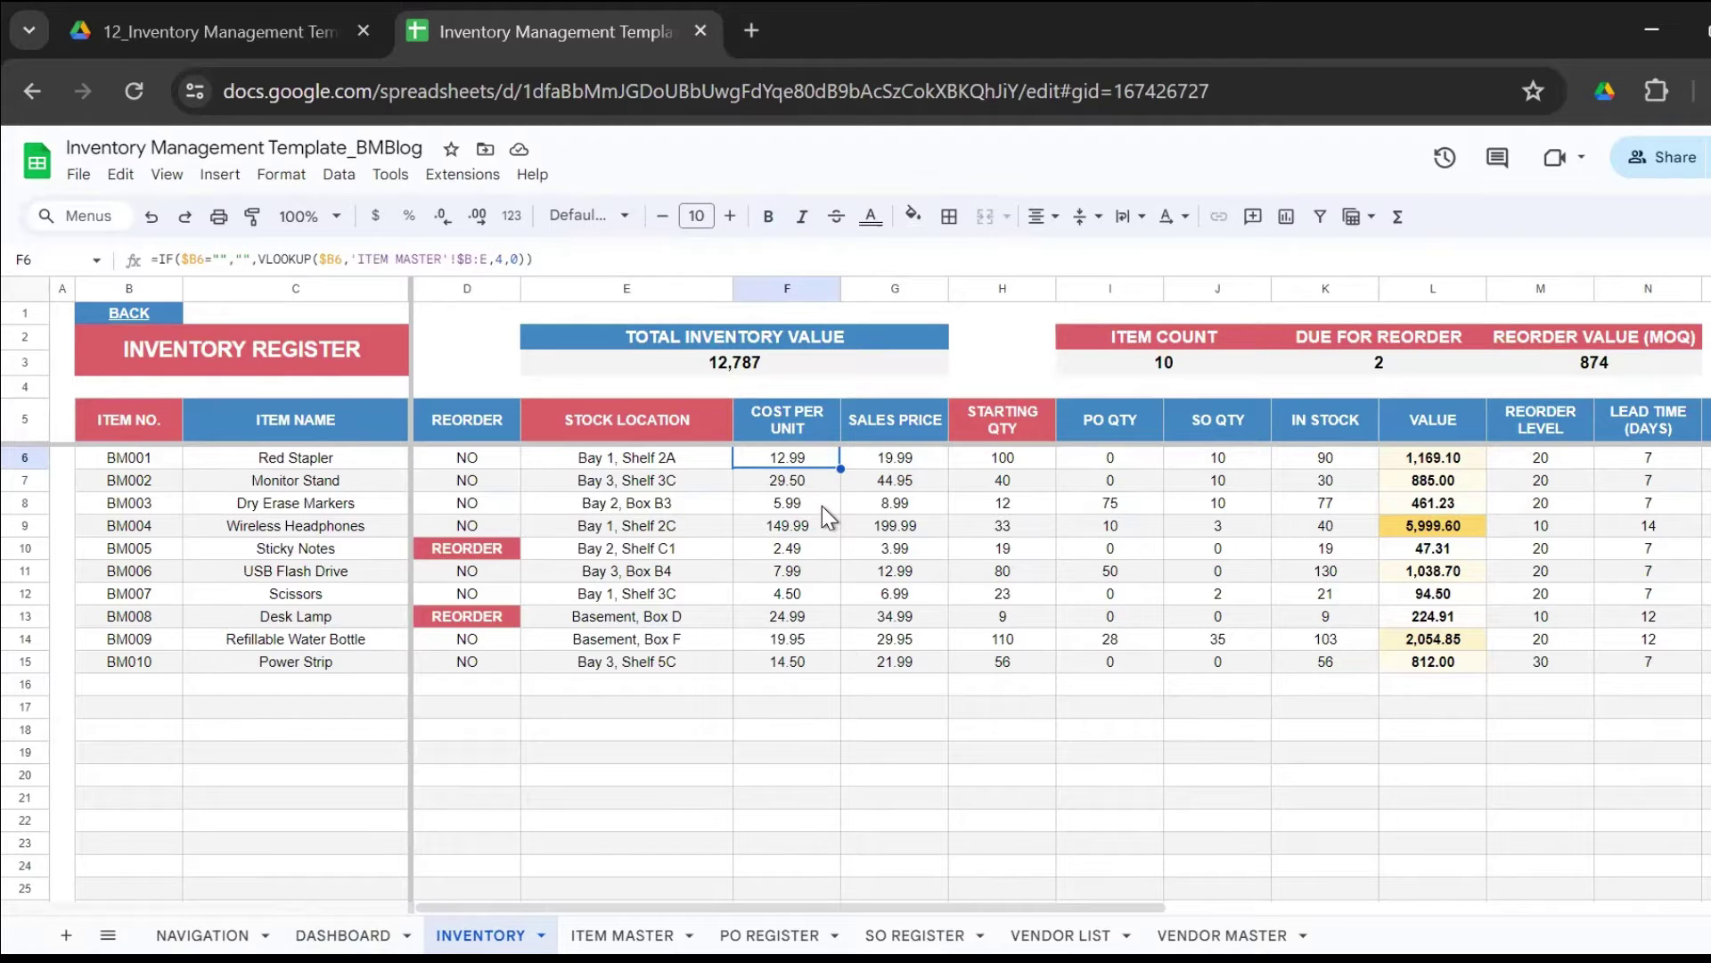
pyautogui.click(811, 417)
pyautogui.click(893, 419)
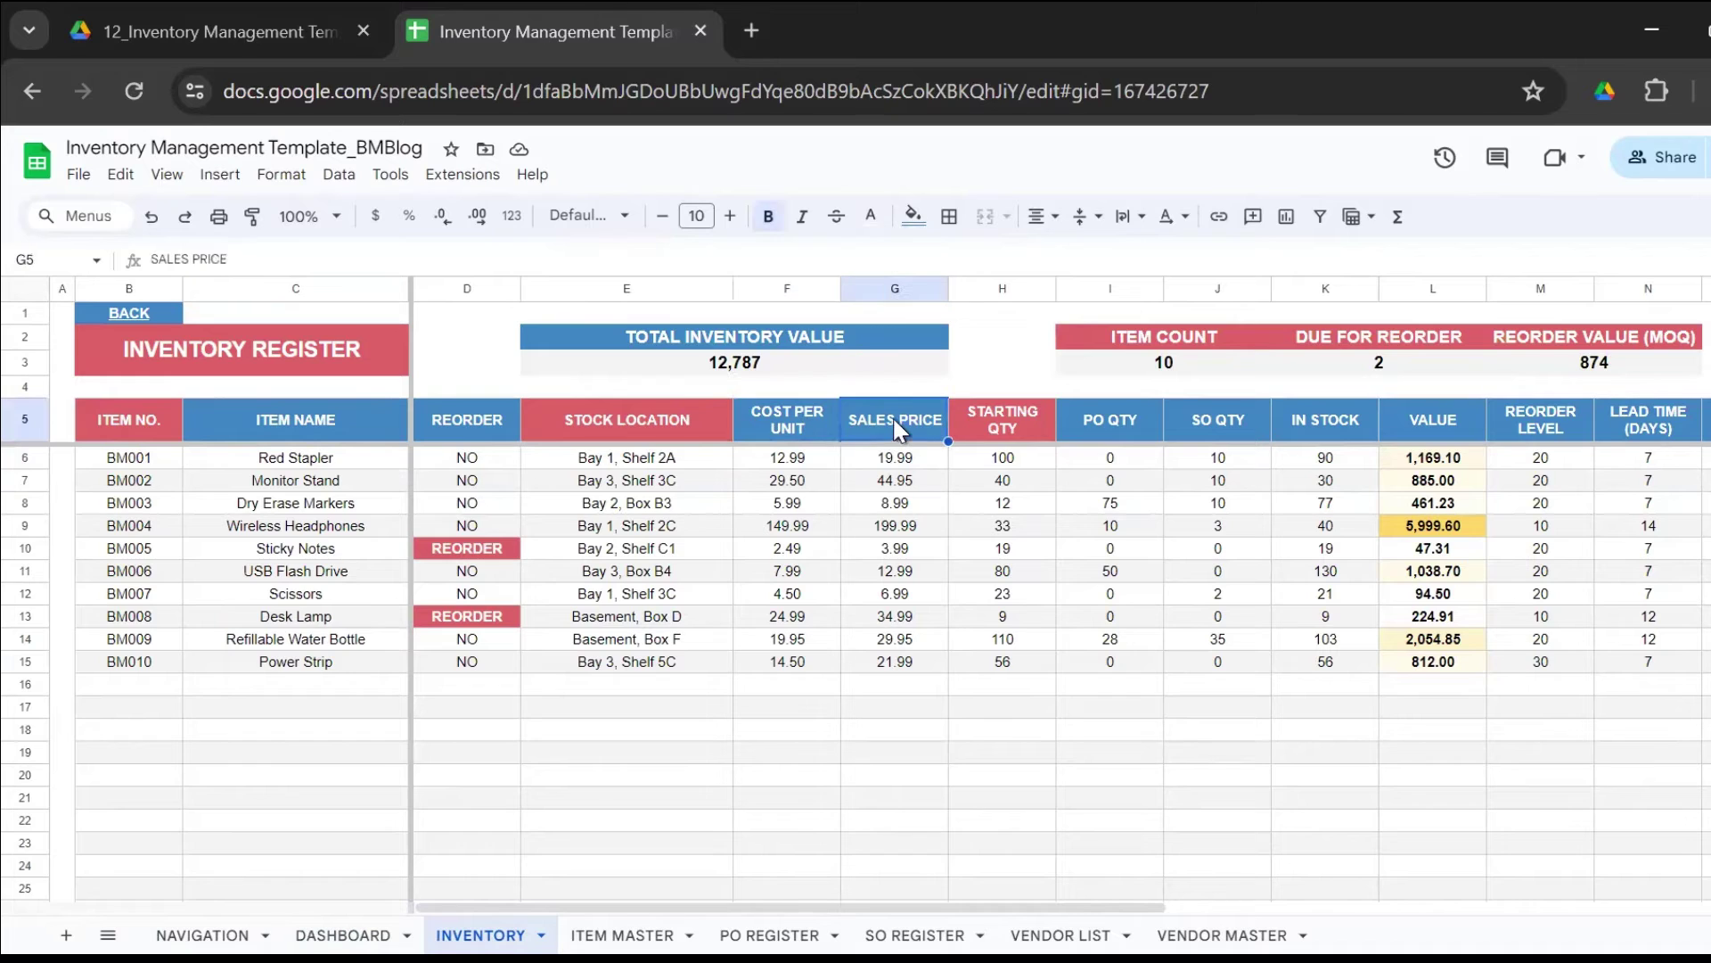
pyautogui.press('Left')
pyautogui.press('Home')
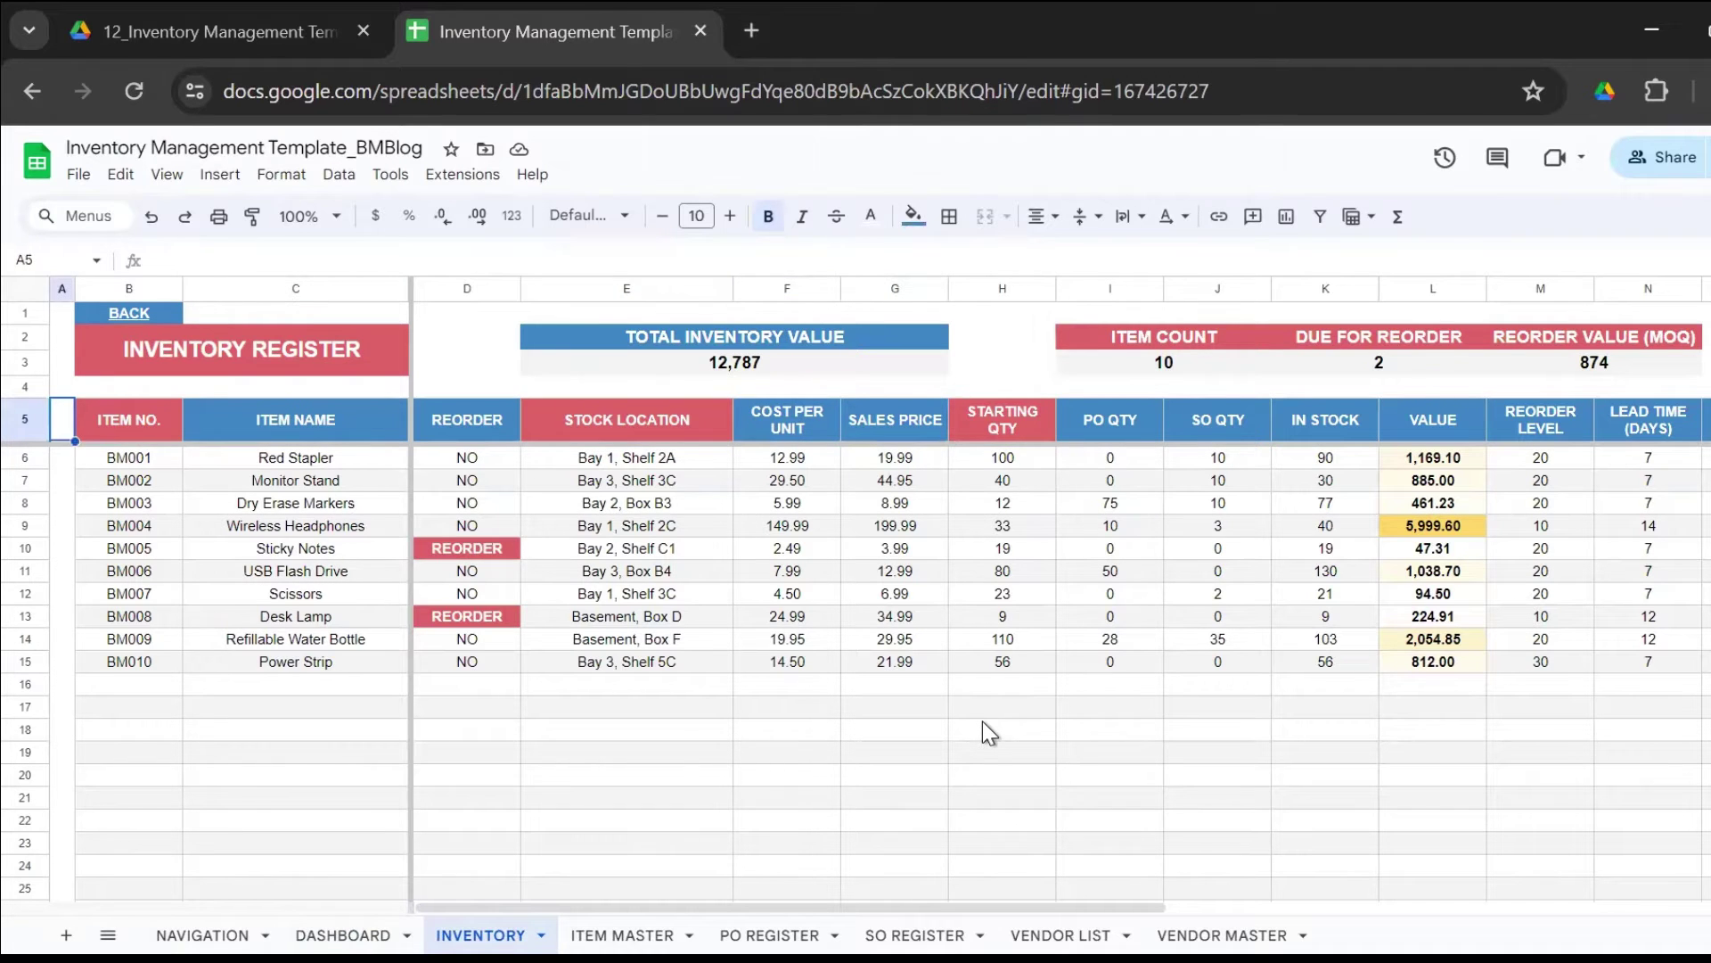
pyautogui.press('Down')
pyautogui.press('Right')
pyautogui.press('Right')
pyautogui.press('Right')
pyautogui.press('Right')
pyautogui.press('Right')
pyautogui.press('Right')
pyautogui.press('Right')
pyautogui.press('Right')
pyautogui.press('Right')
pyautogui.press('Right')
pyautogui.press('Right')
pyautogui.press('Right')
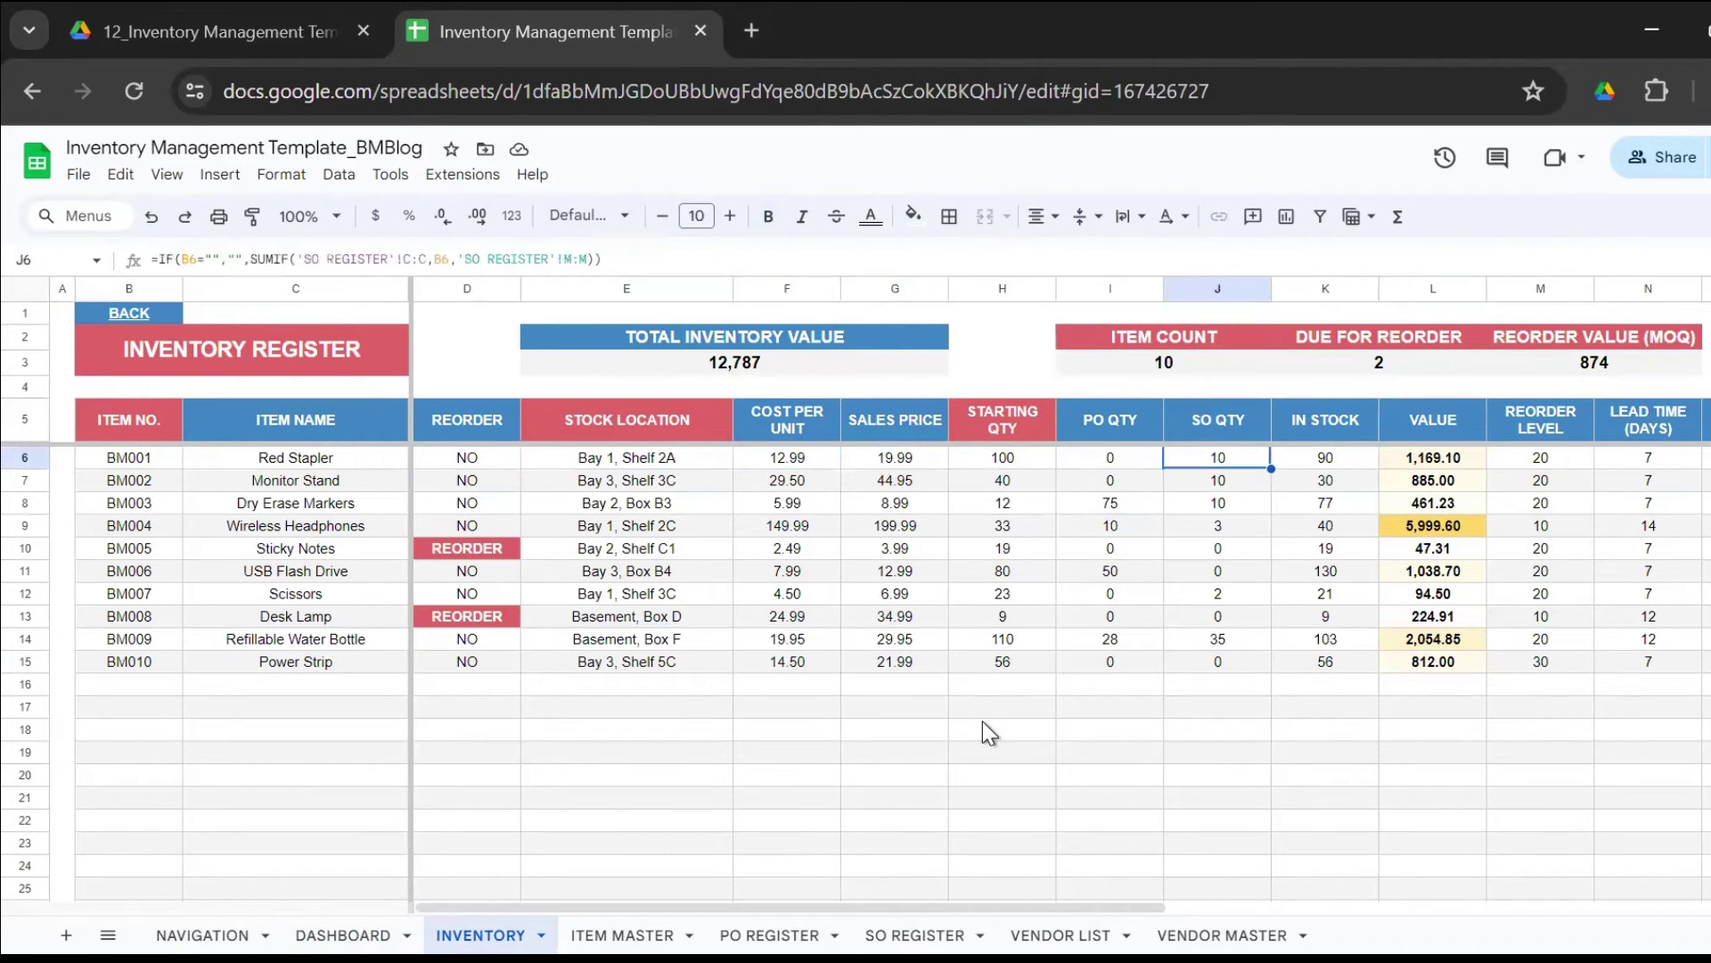
pyautogui.press('Right')
pyautogui.press('Right')
pyautogui.press('Right')
pyautogui.press('Right')
pyautogui.press('Right')
pyautogui.press('Right')
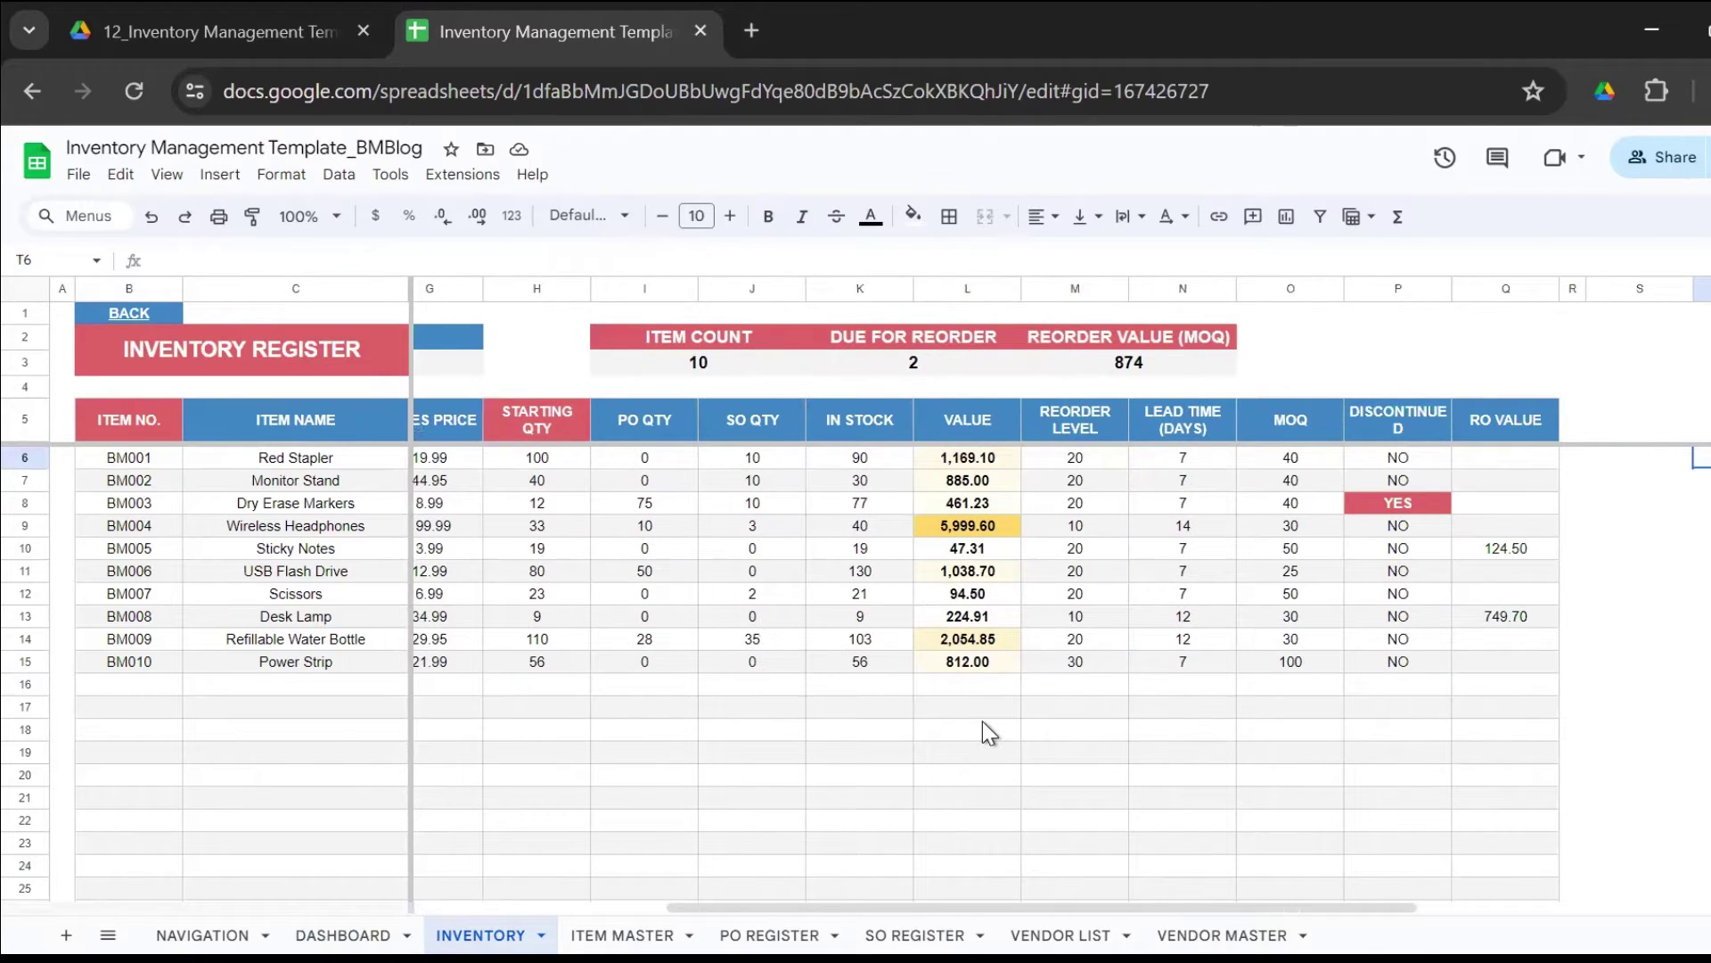
pyautogui.press('Home')
pyautogui.press('Right')
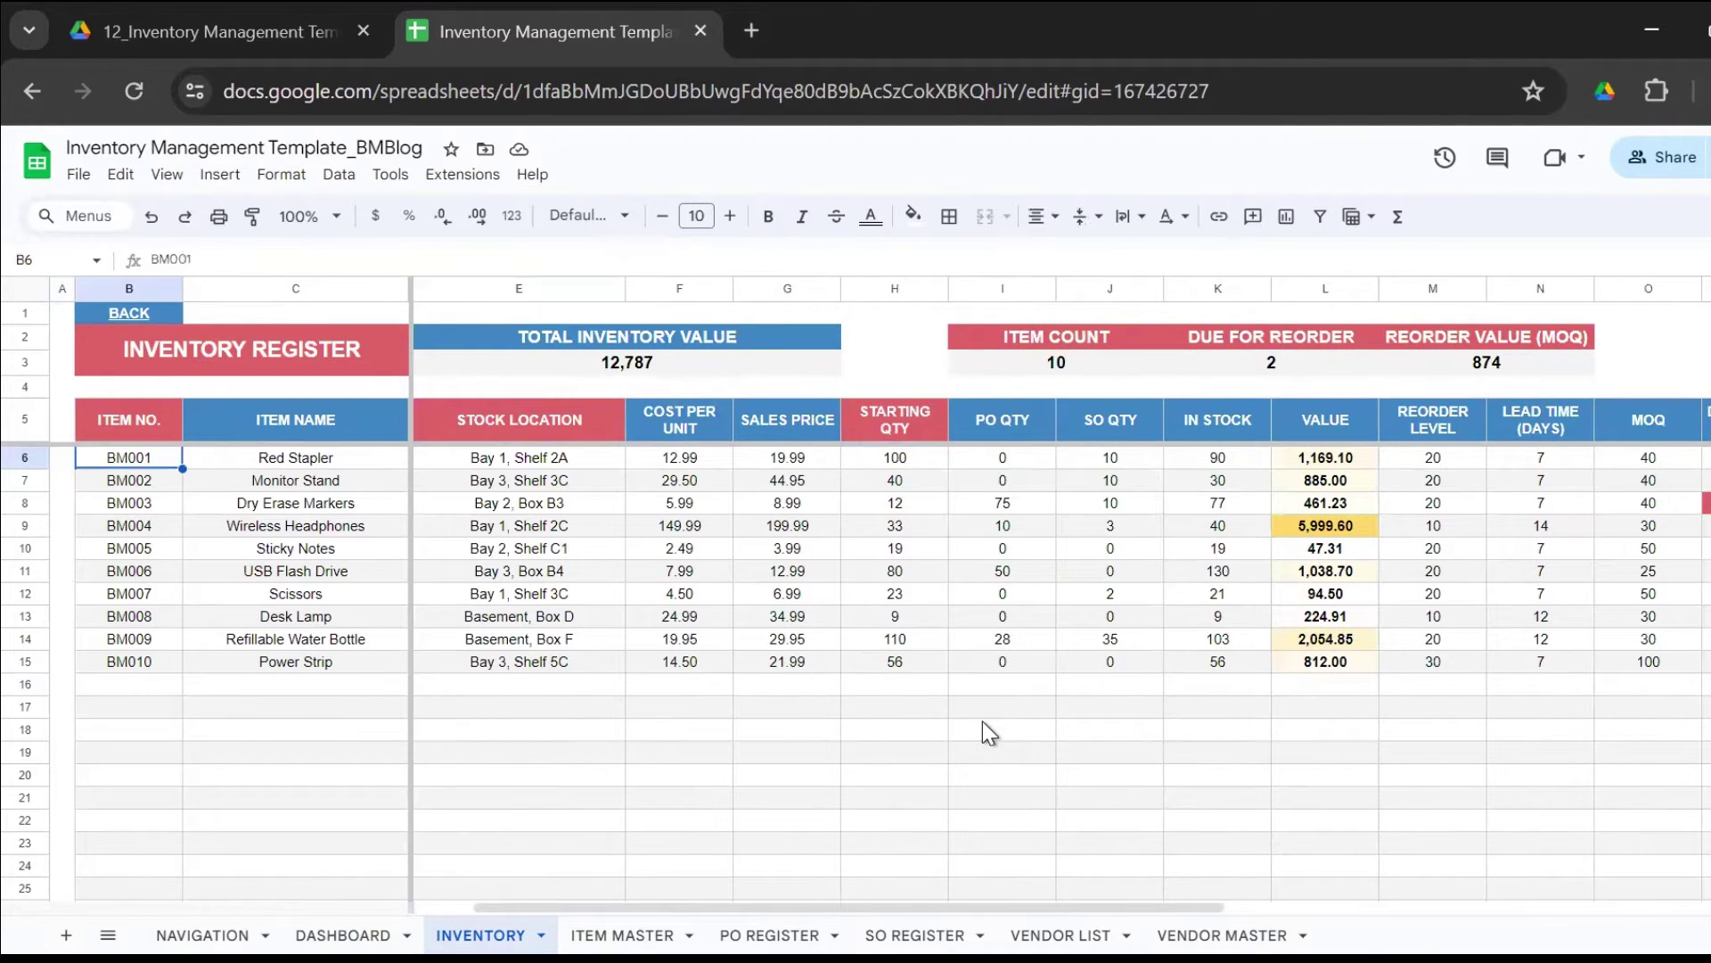
pyautogui.press('Up')
pyautogui.press('Down')
pyautogui.press('Right')
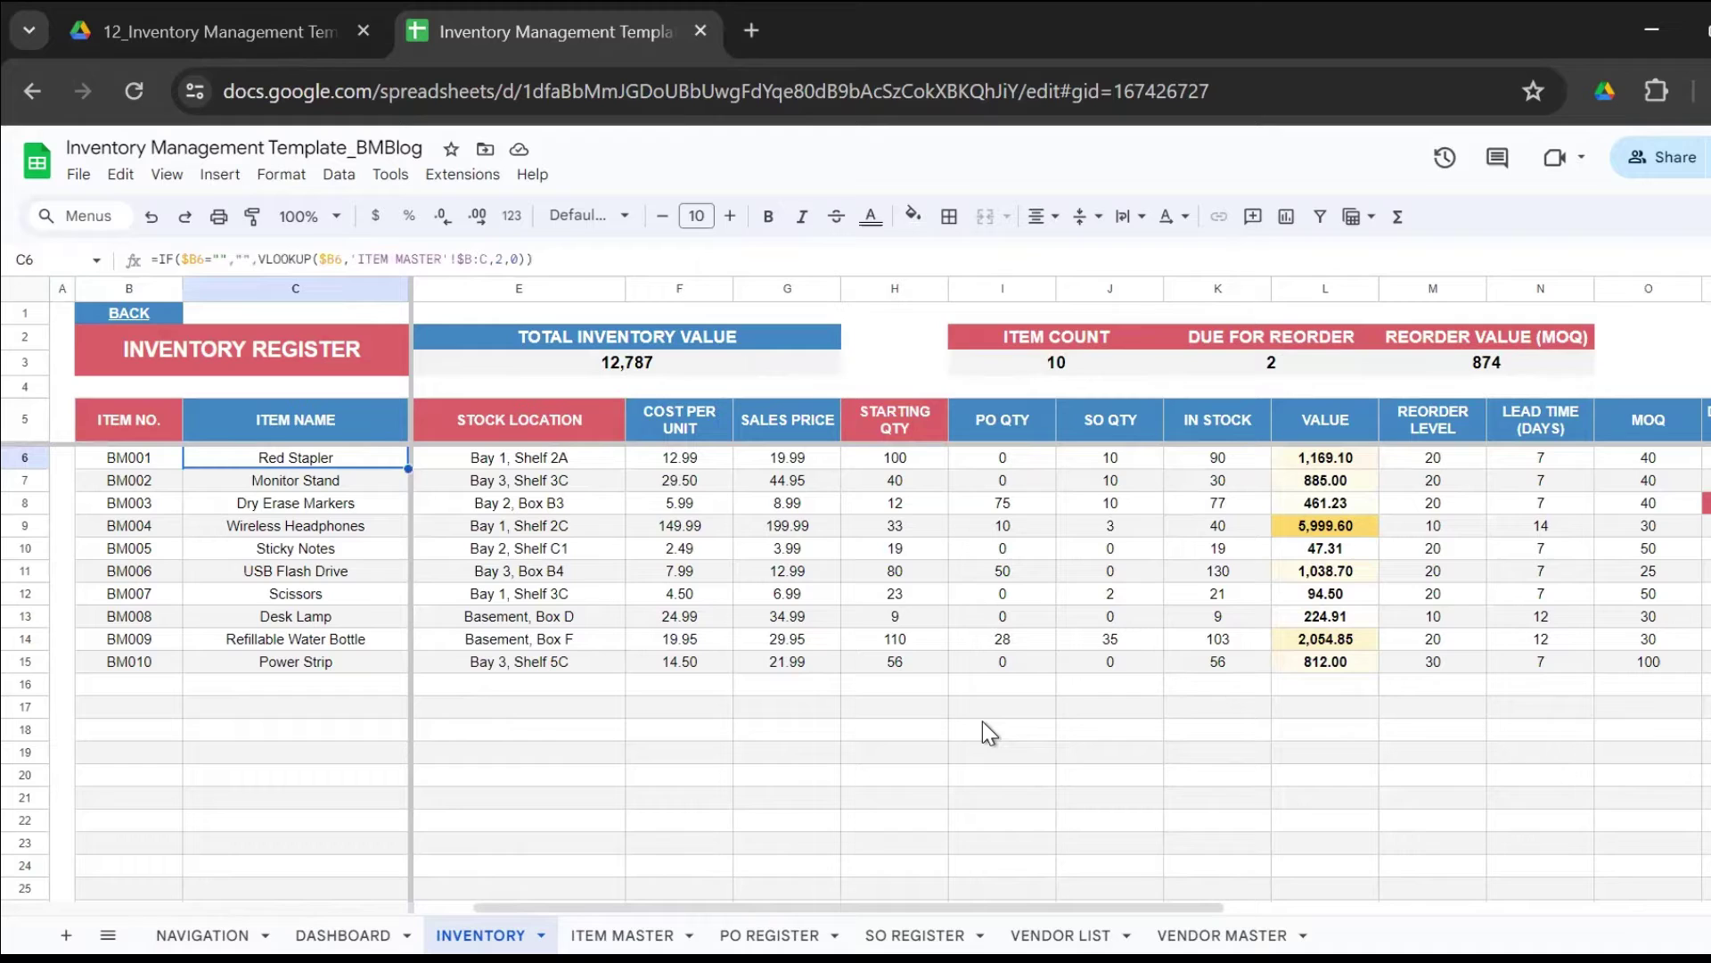
pyautogui.press('Left')
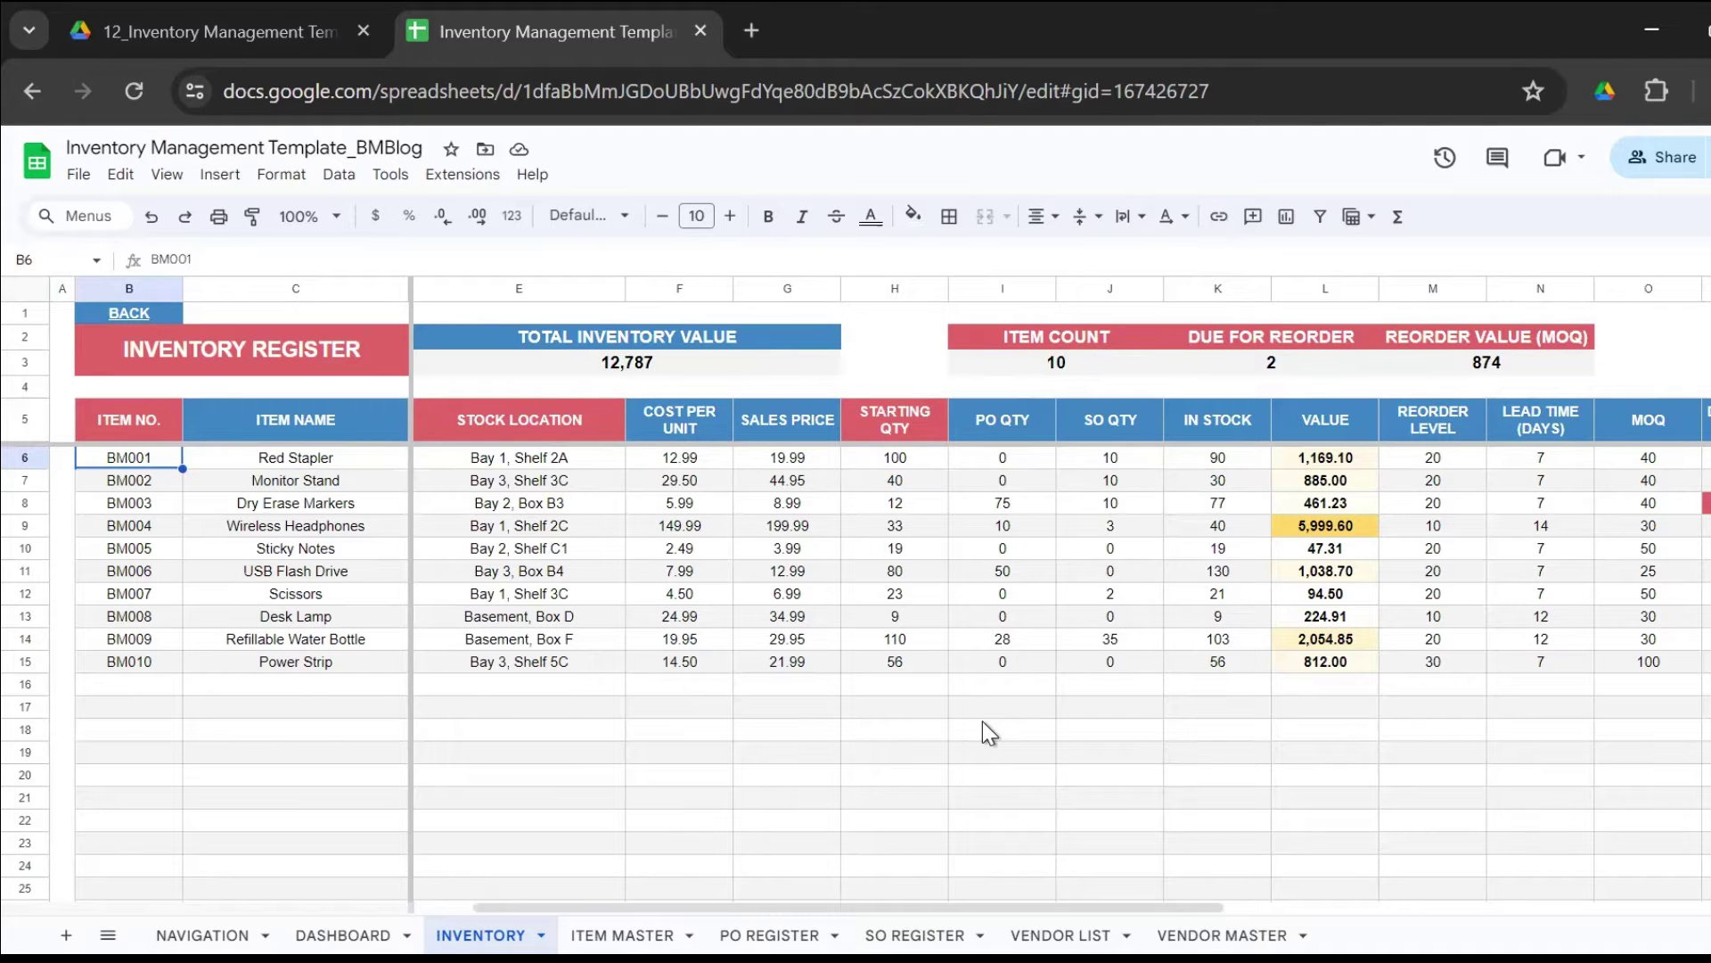
pyautogui.press('Delete')
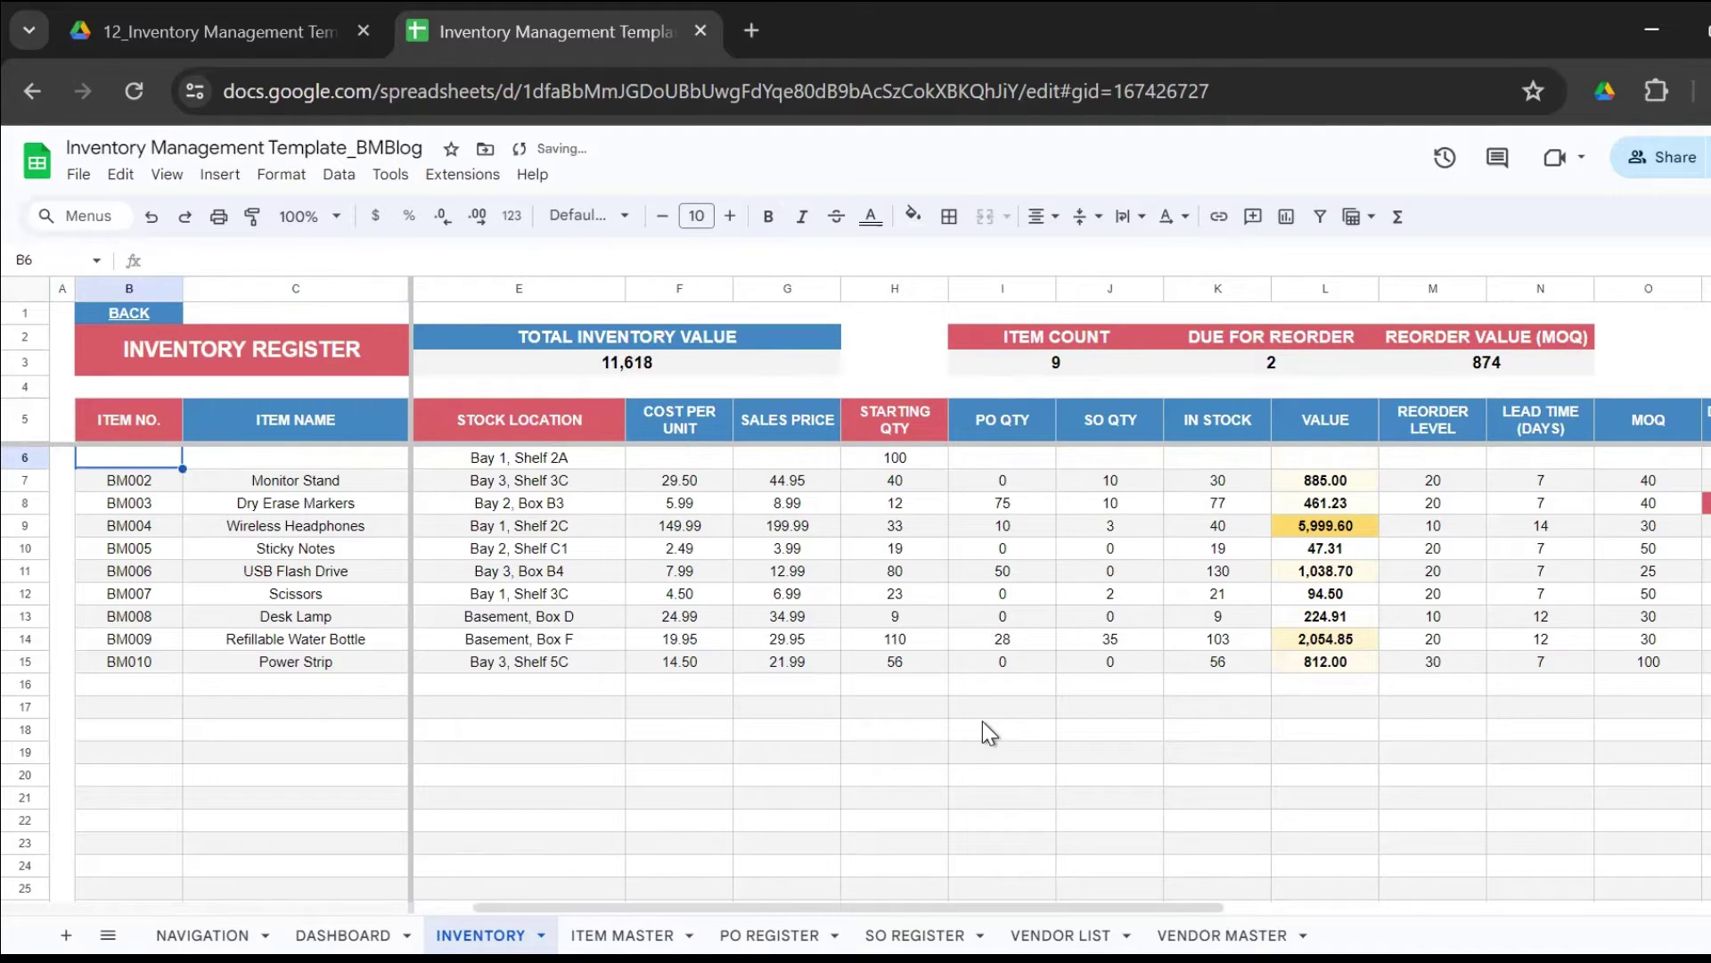
pyautogui.write('BM001')
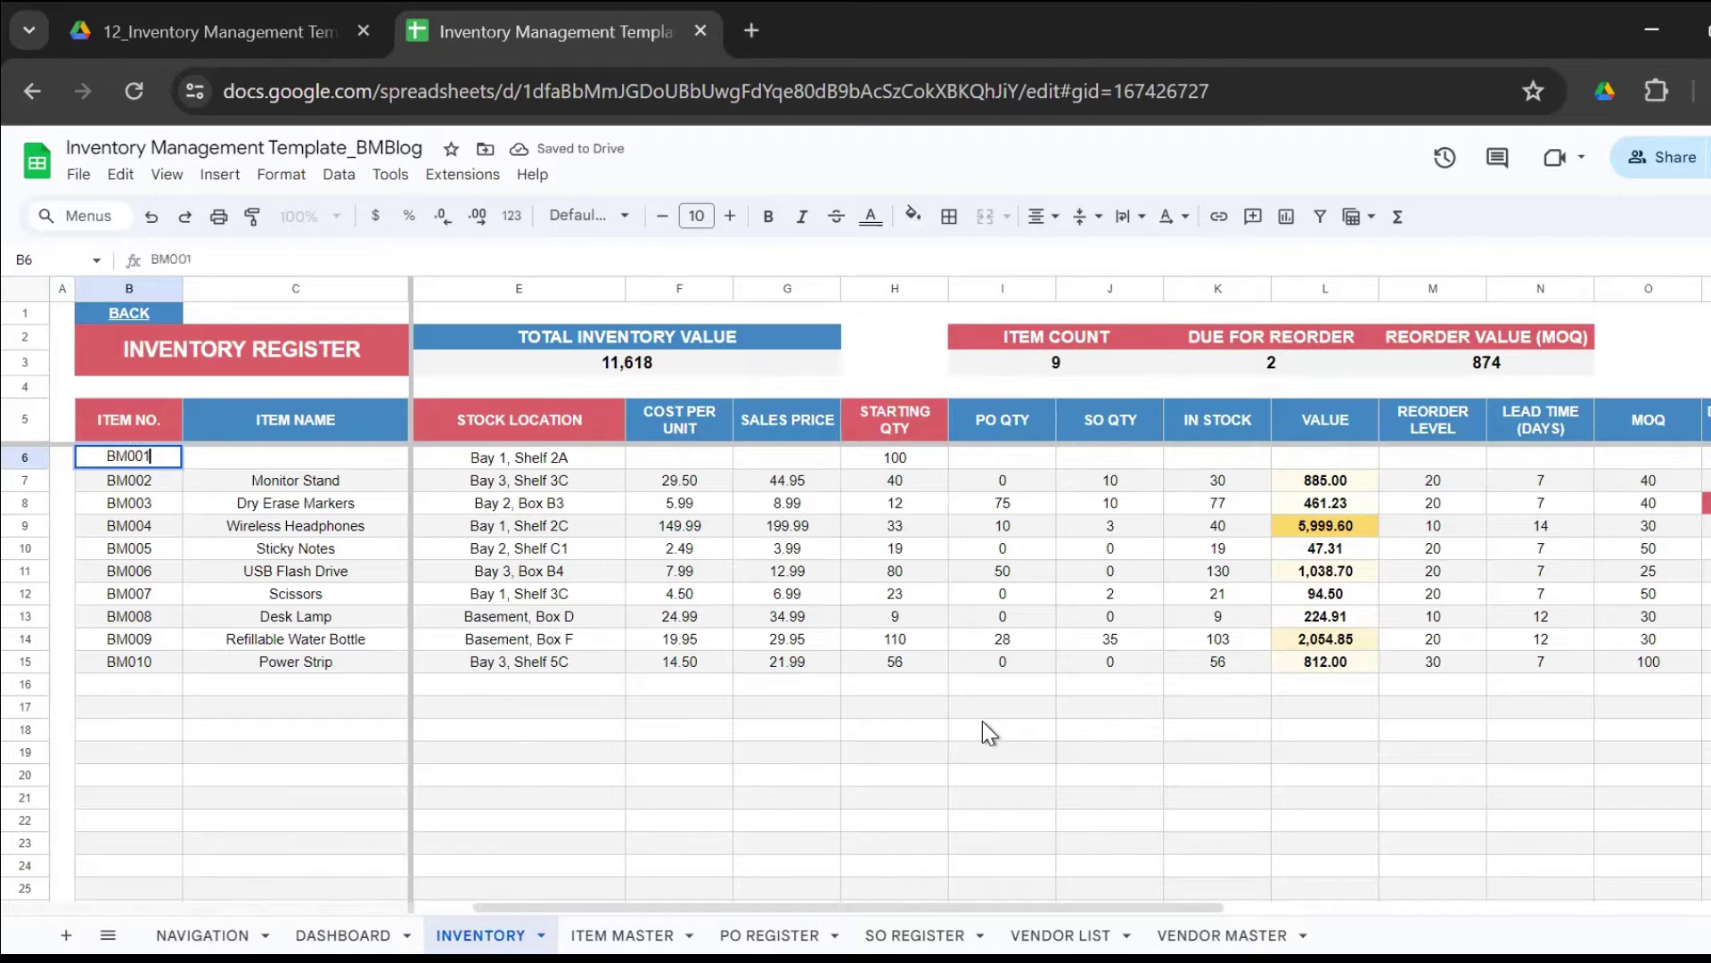
pyautogui.press('Return')
pyautogui.press('Up')
pyautogui.press('Right')
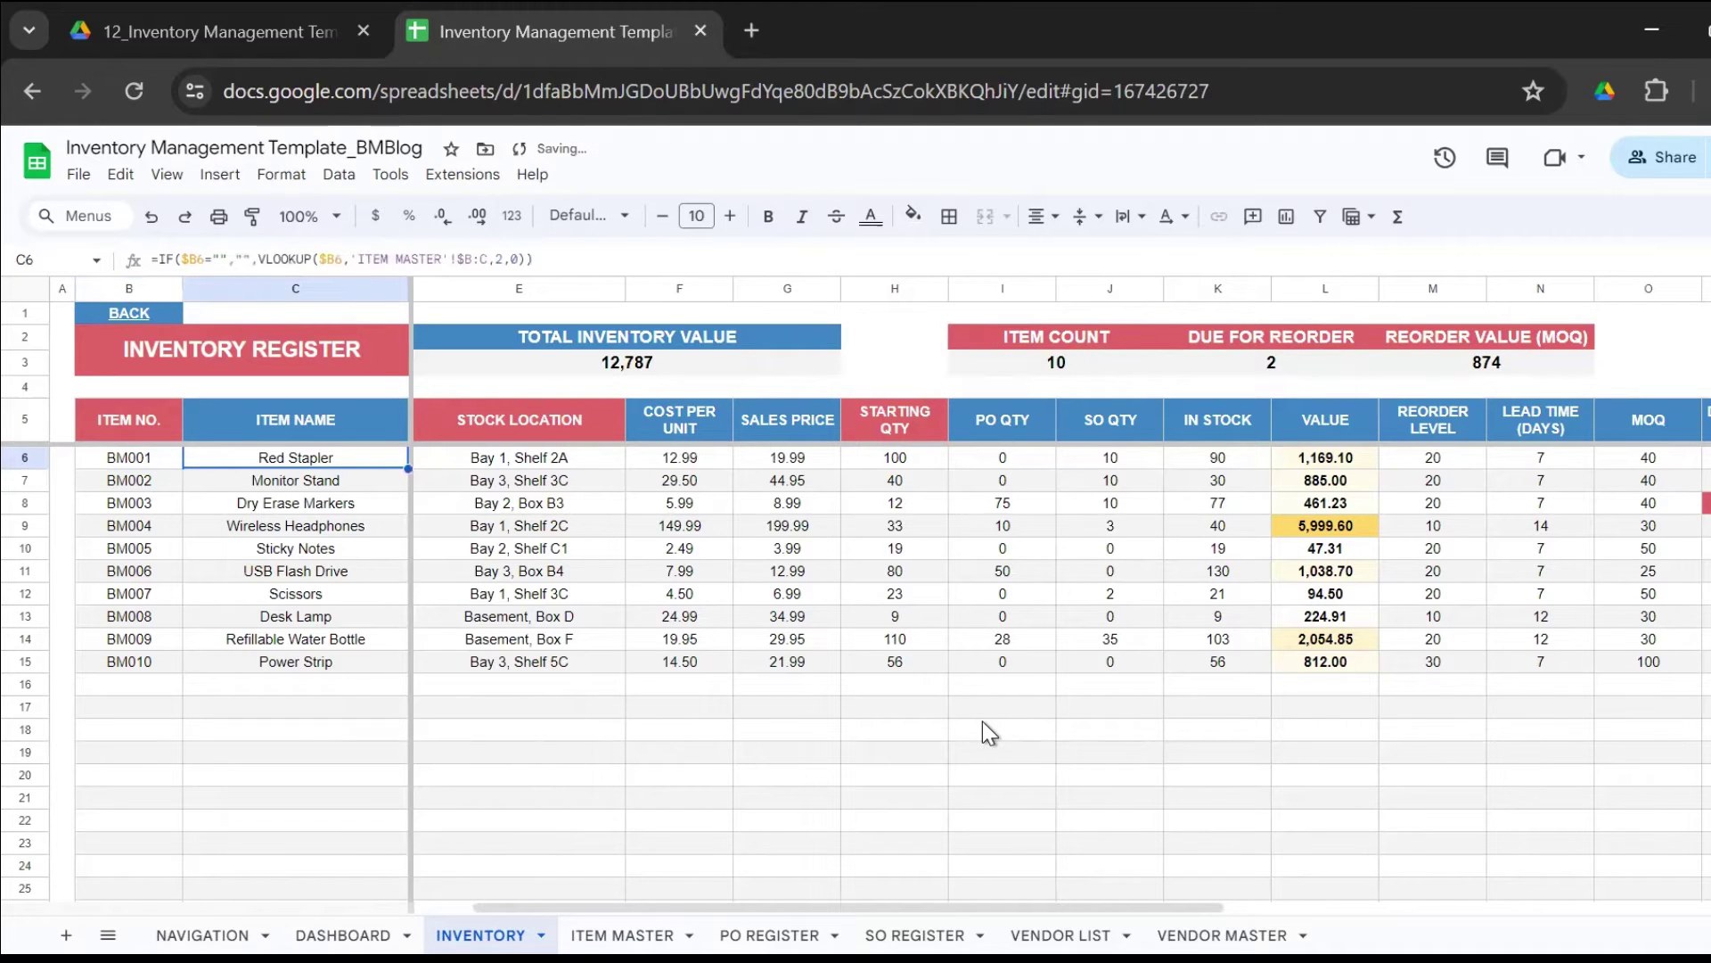
# Bring back the hidden REORDER column on the INVENTORY sheet.
pyautogui.click(645, 908)
pyautogui.click(495, 929)
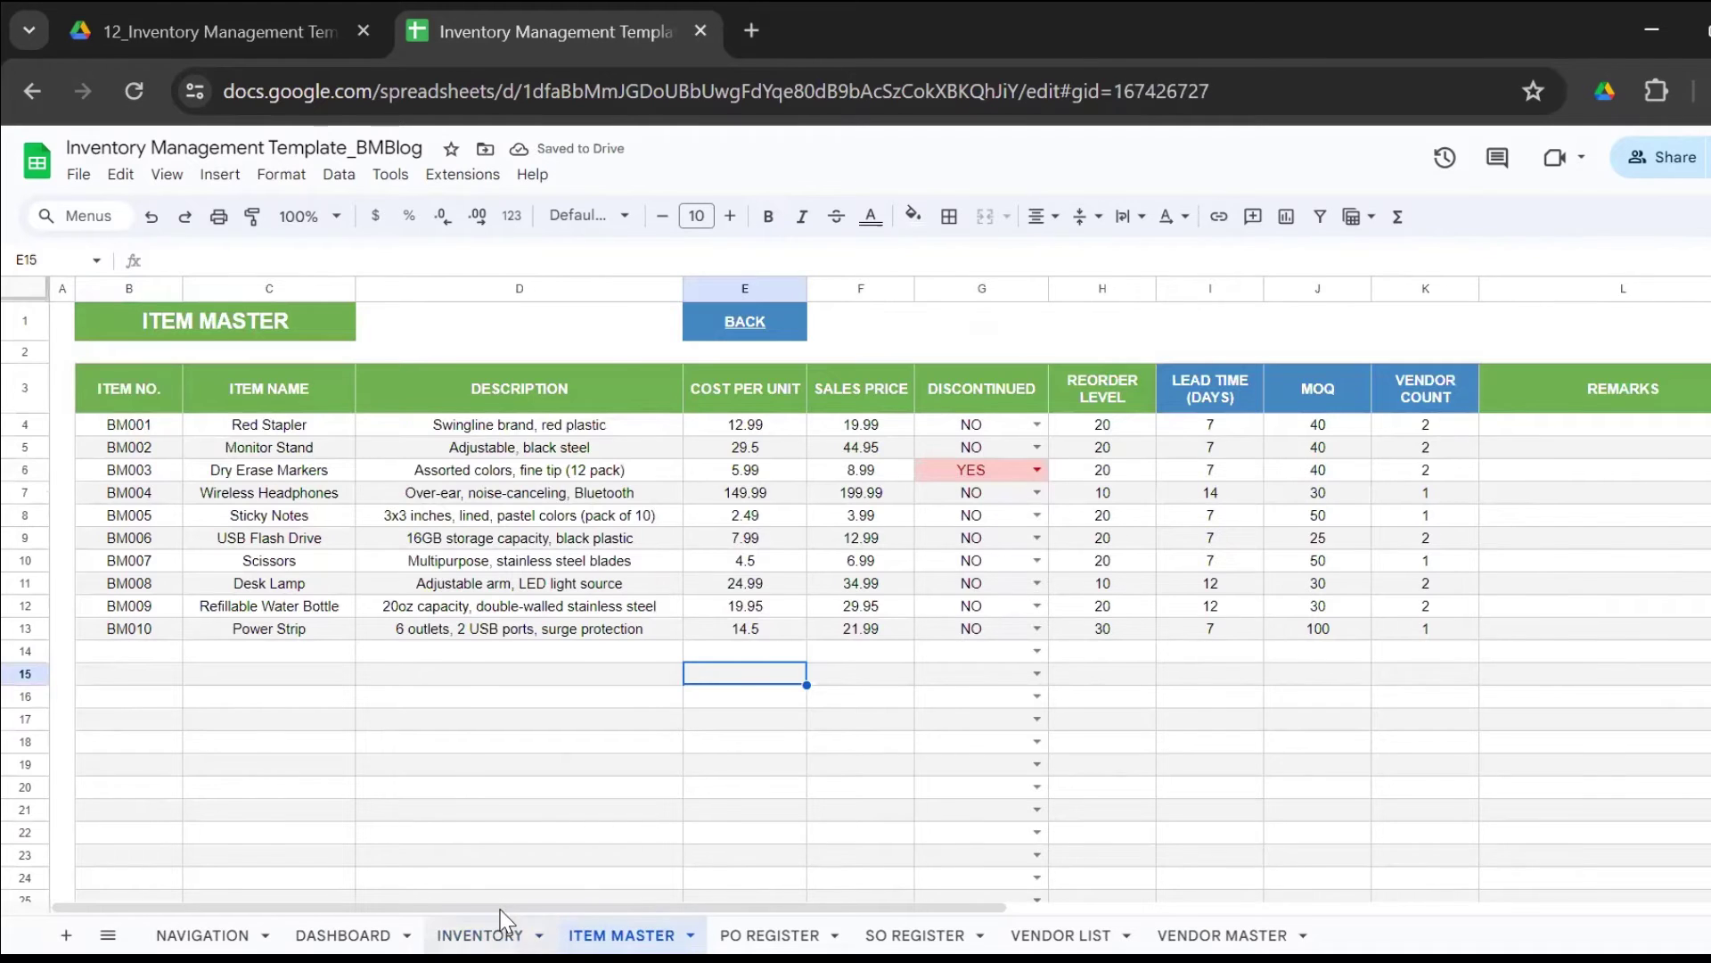
pyautogui.hotkey('ctrl', 'z')
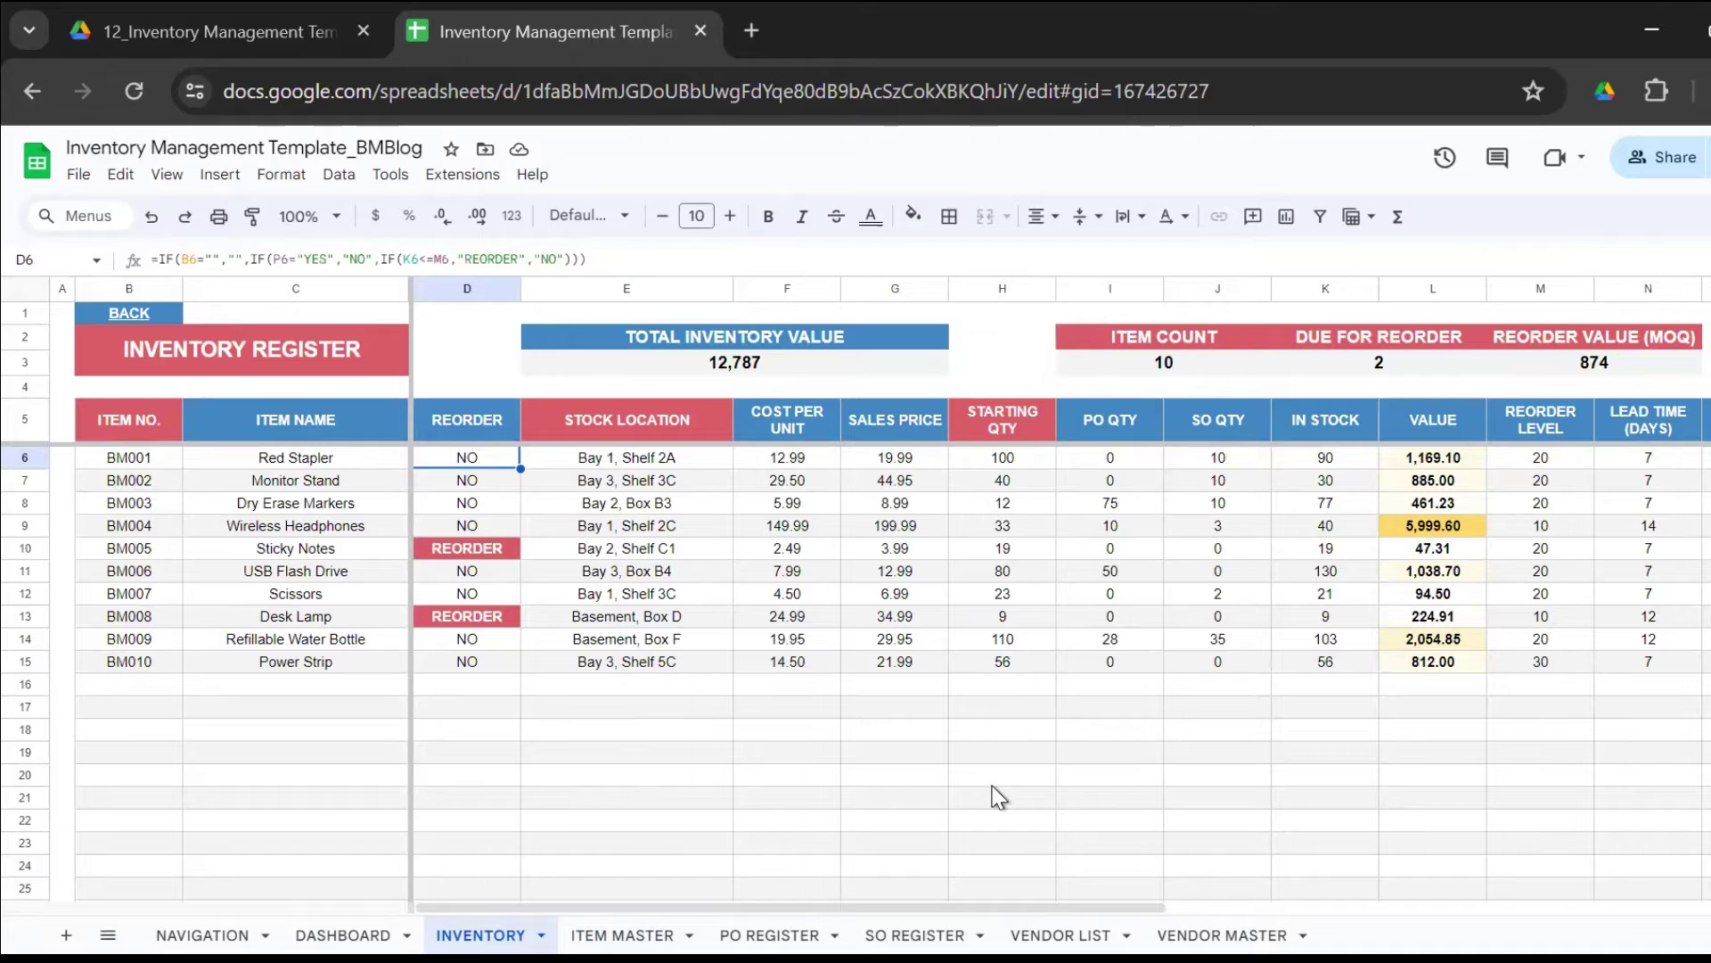
# Review the REORDER formulas for Red Stapler and Sticky Notes, then the cost, sales price and starting quantity cells.
pyautogui.press('Right')
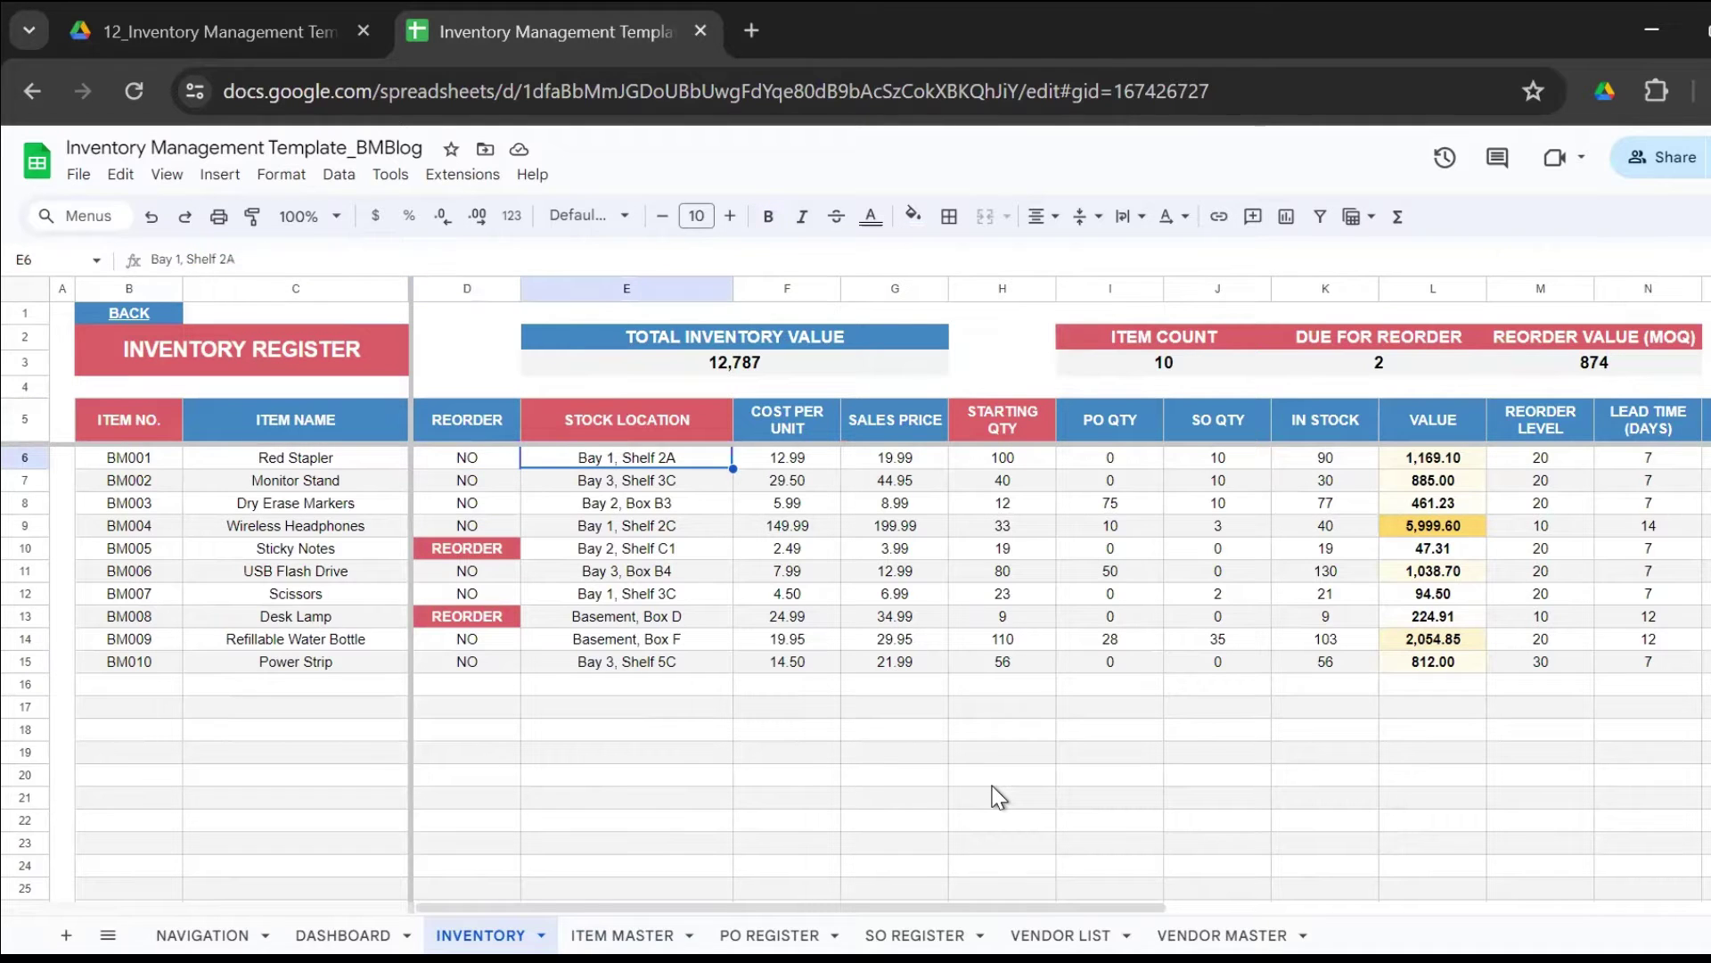
pyautogui.press('Left')
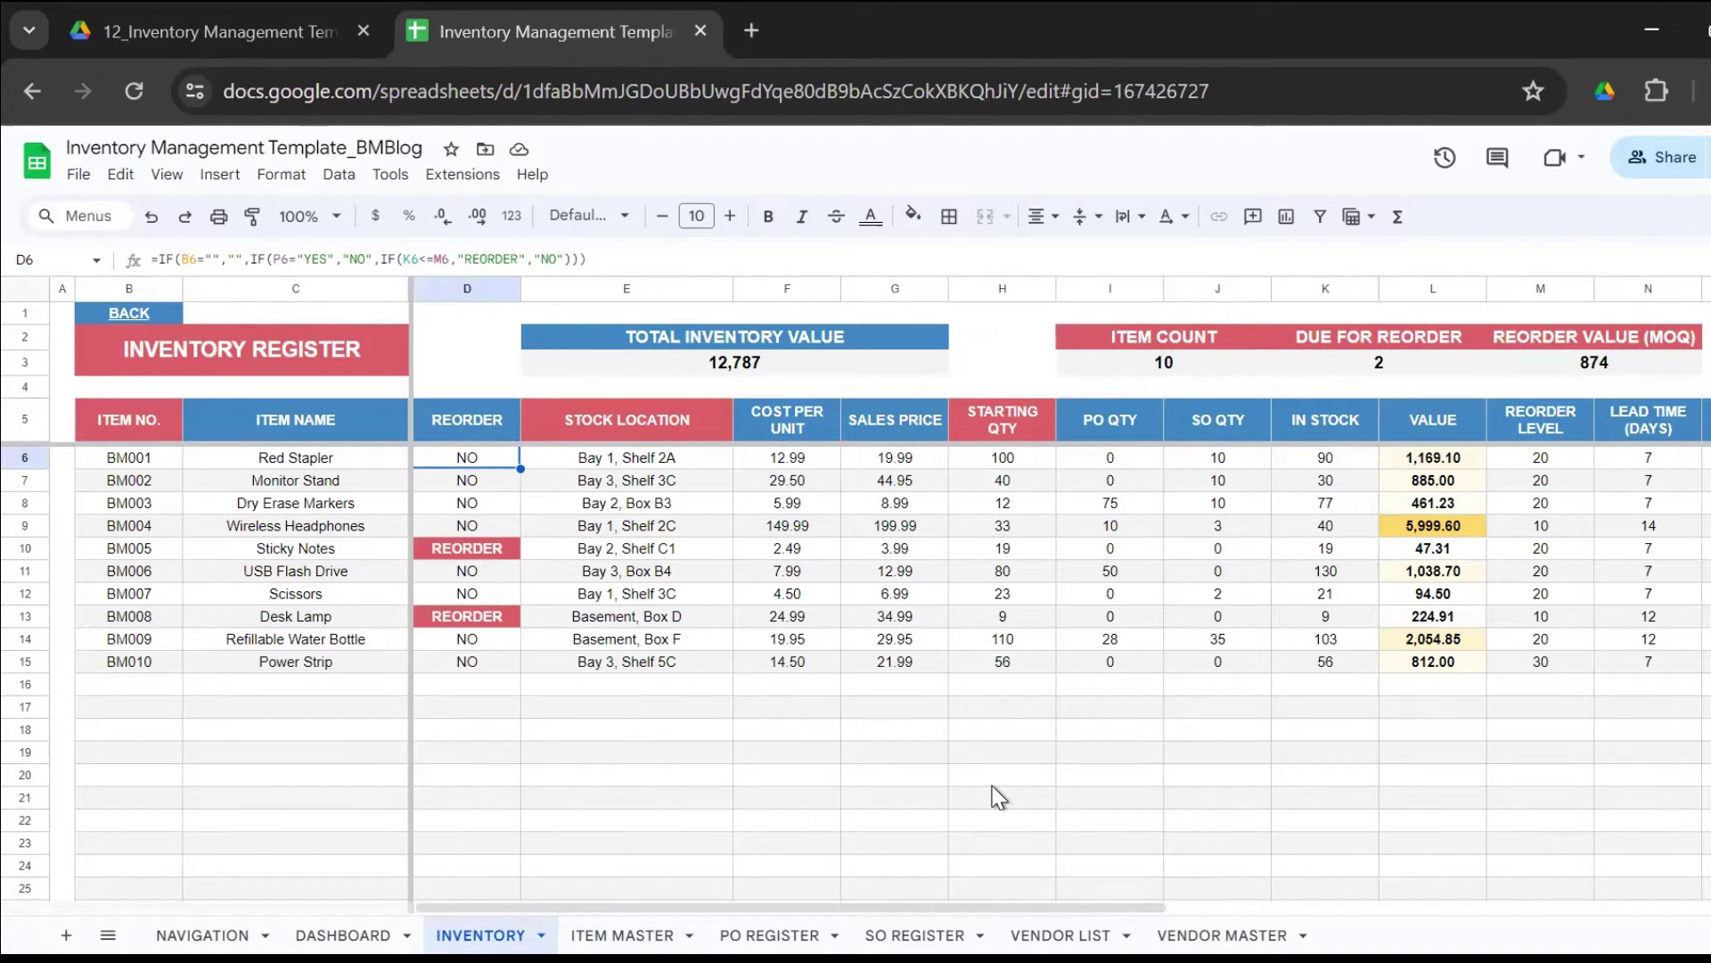
pyautogui.press('Down')
pyautogui.press('Down')
pyautogui.press('Down')
pyautogui.press('Down')
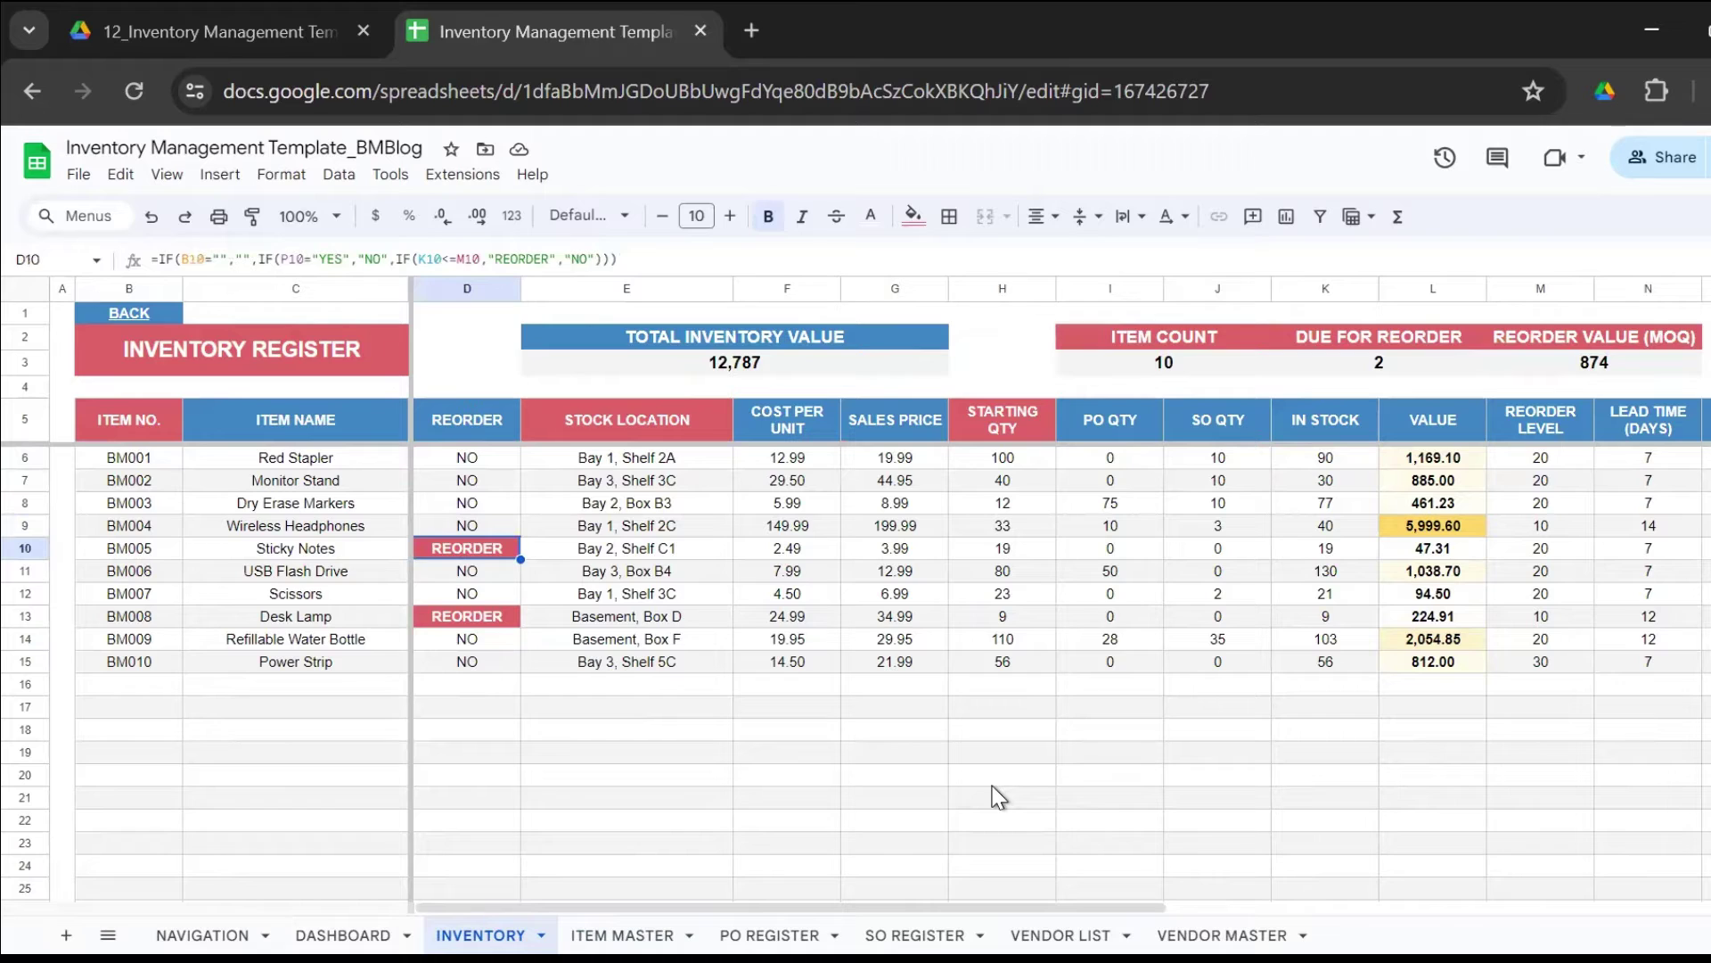
pyautogui.press('Up')
pyautogui.press('Up')
pyautogui.press('Up')
pyautogui.press('Up')
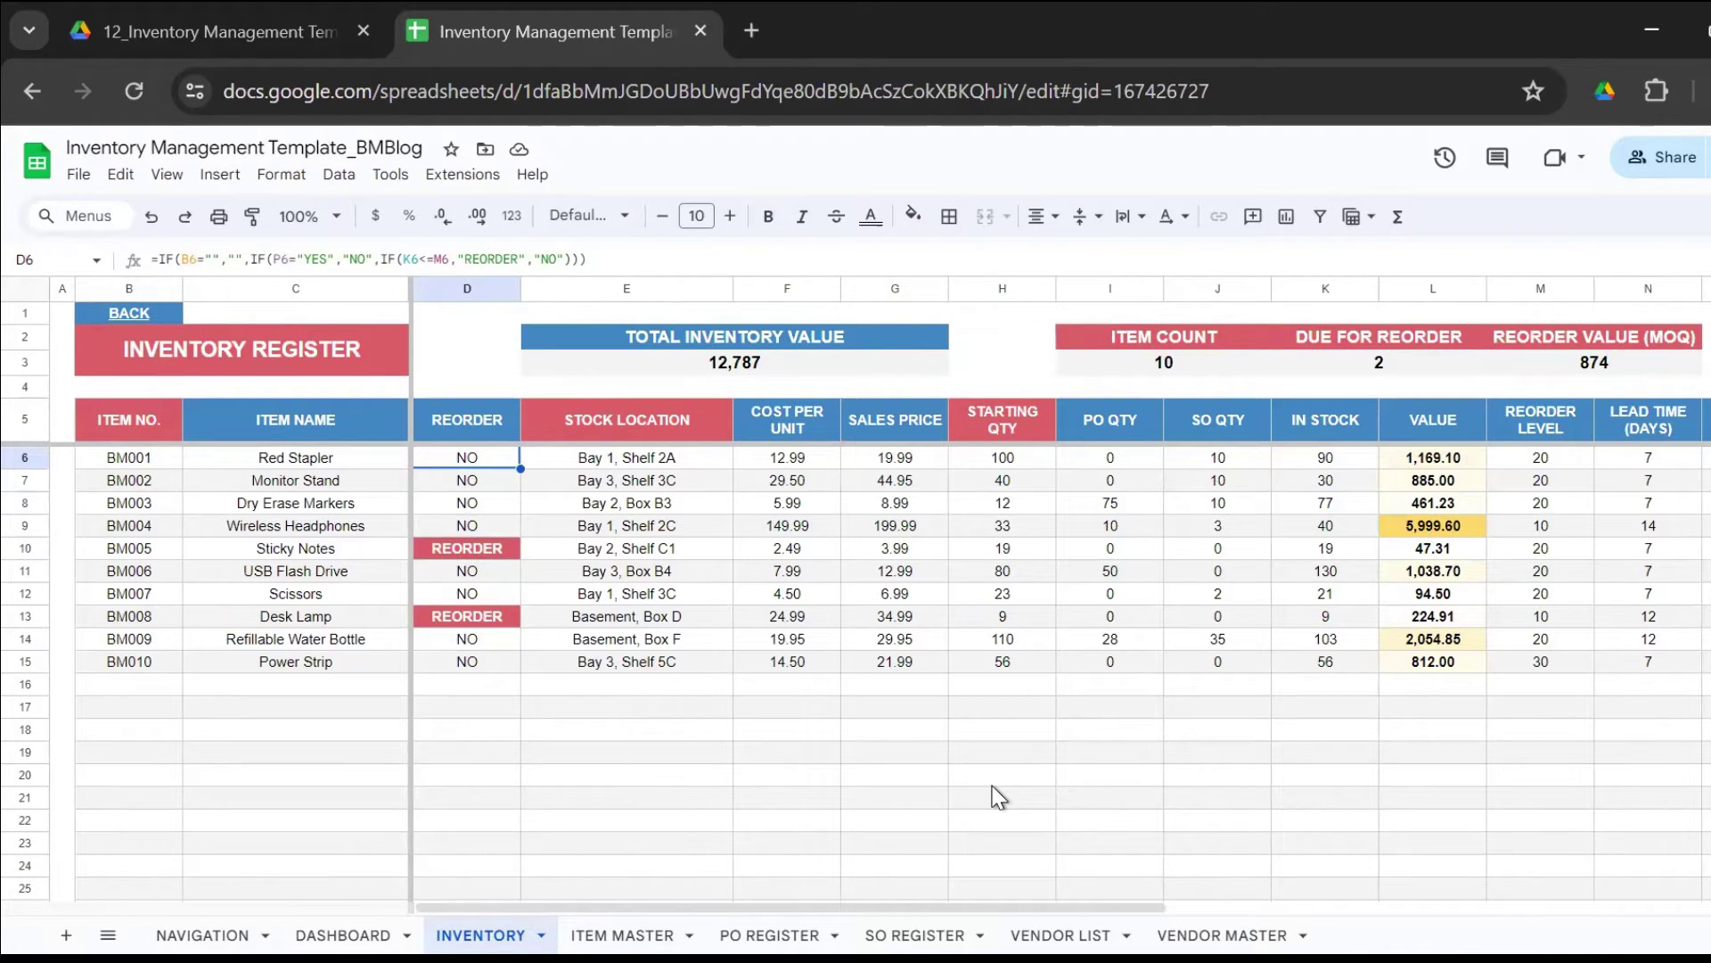
pyautogui.press('Right')
pyautogui.press('Right')
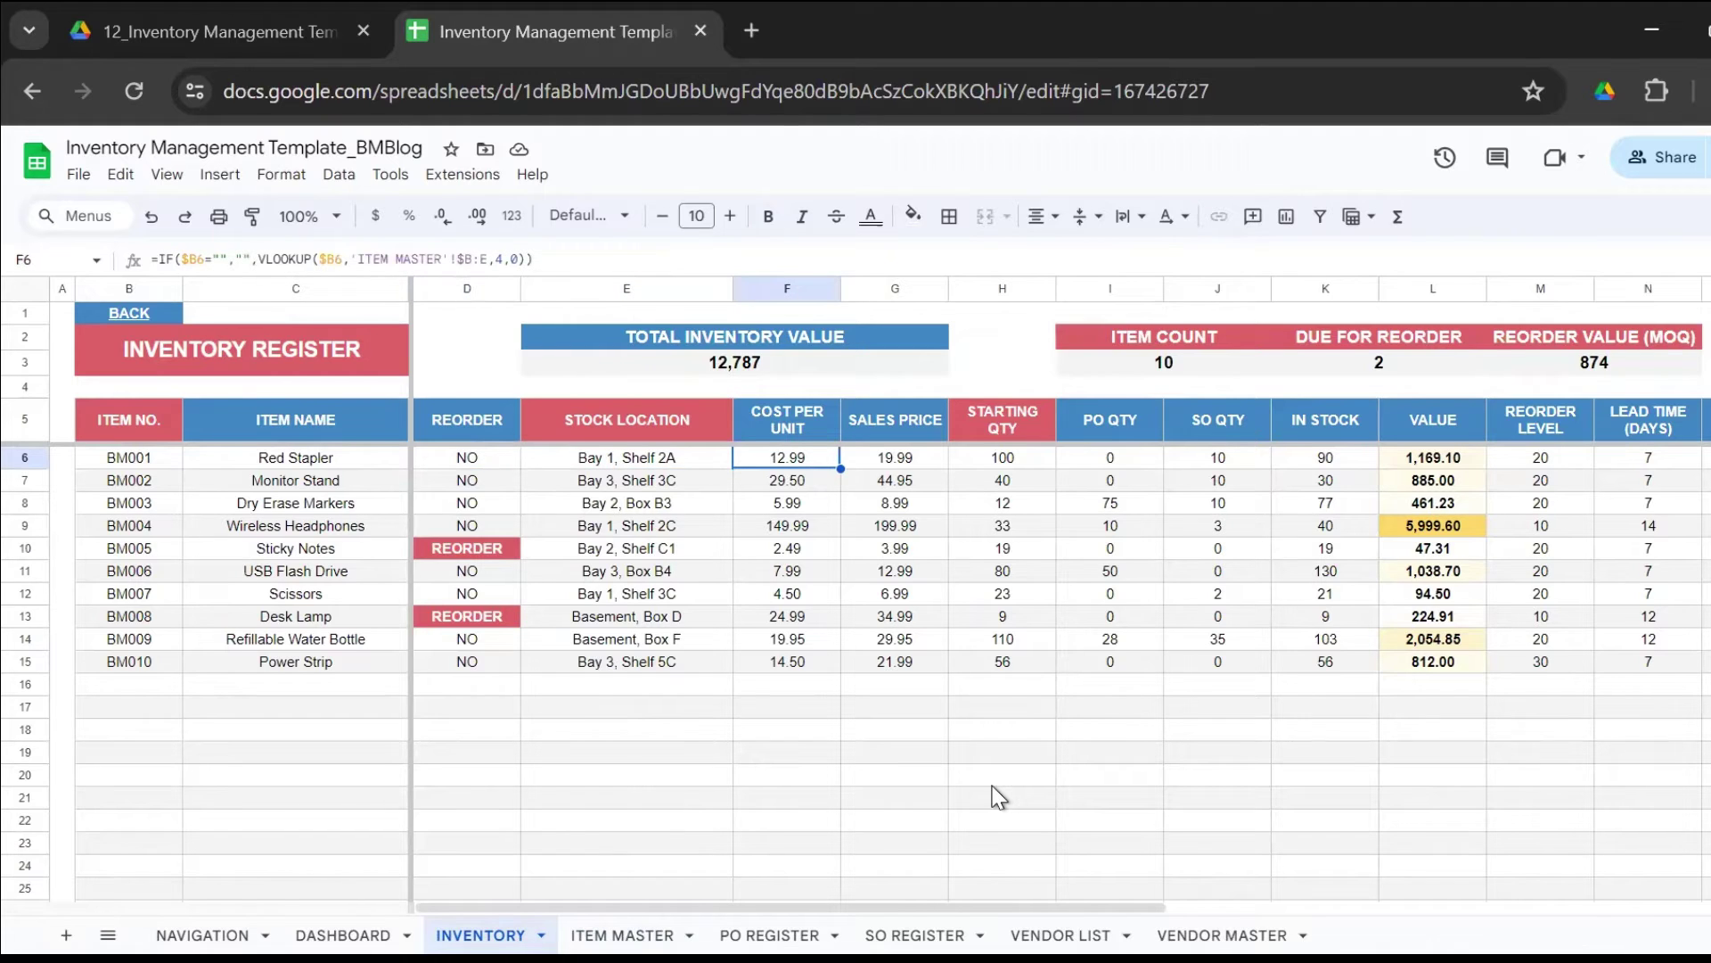
pyautogui.press('Right')
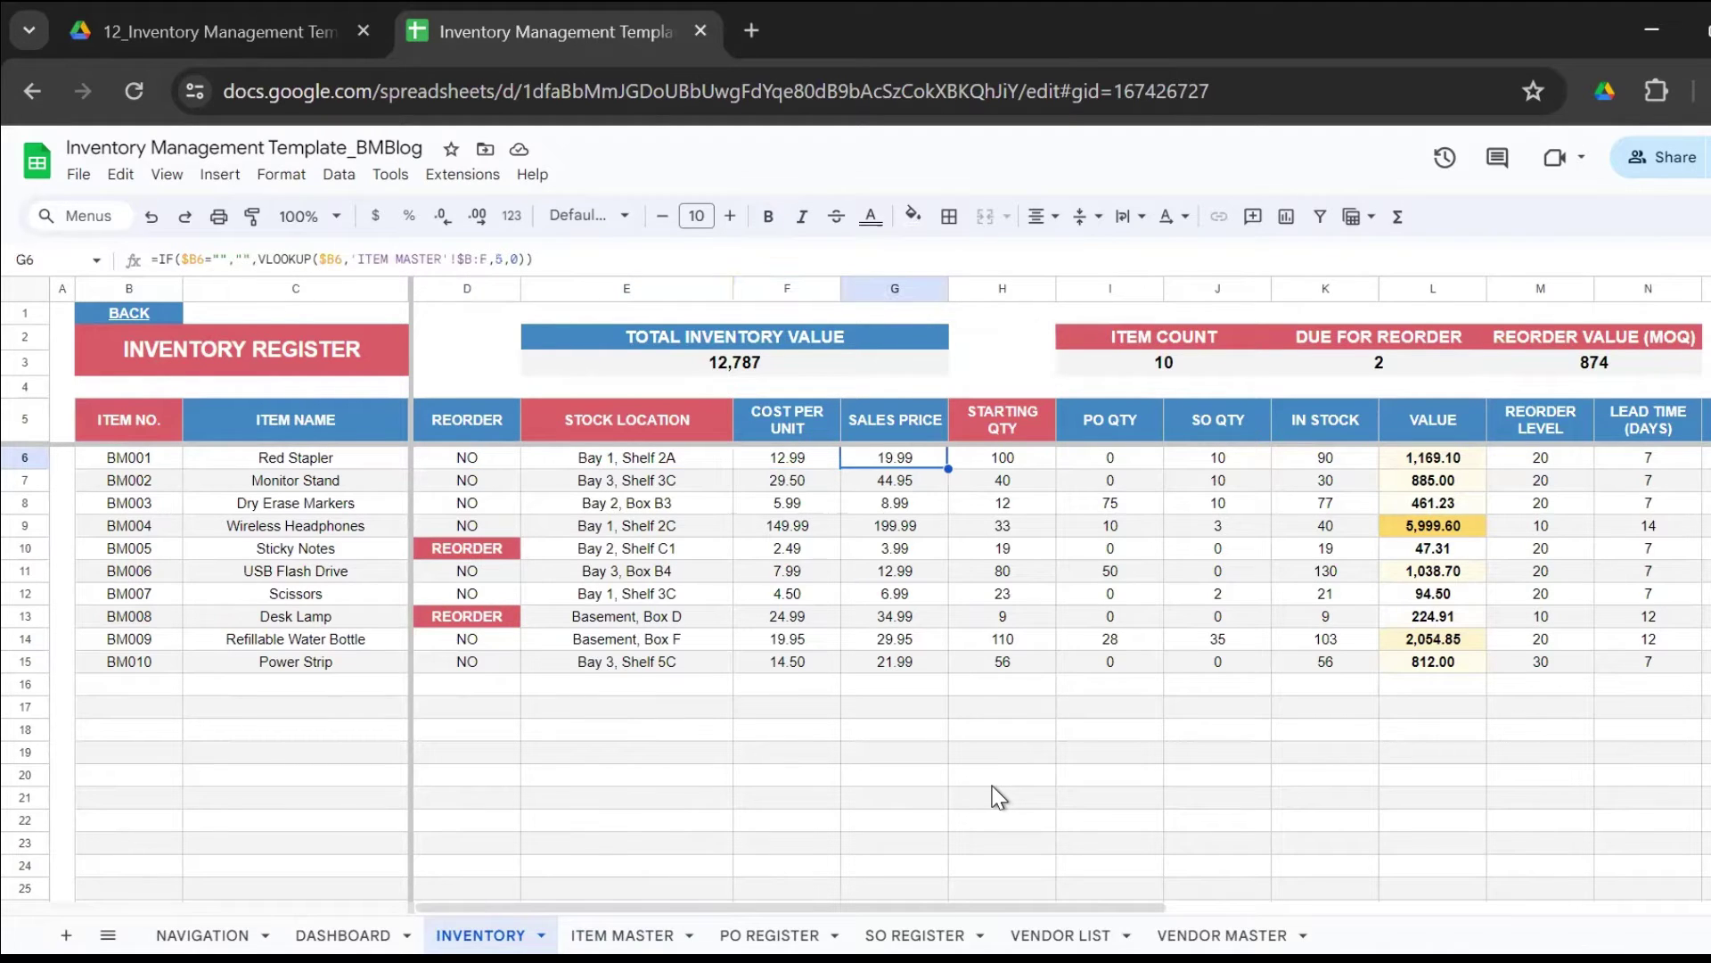
pyautogui.press('Right')
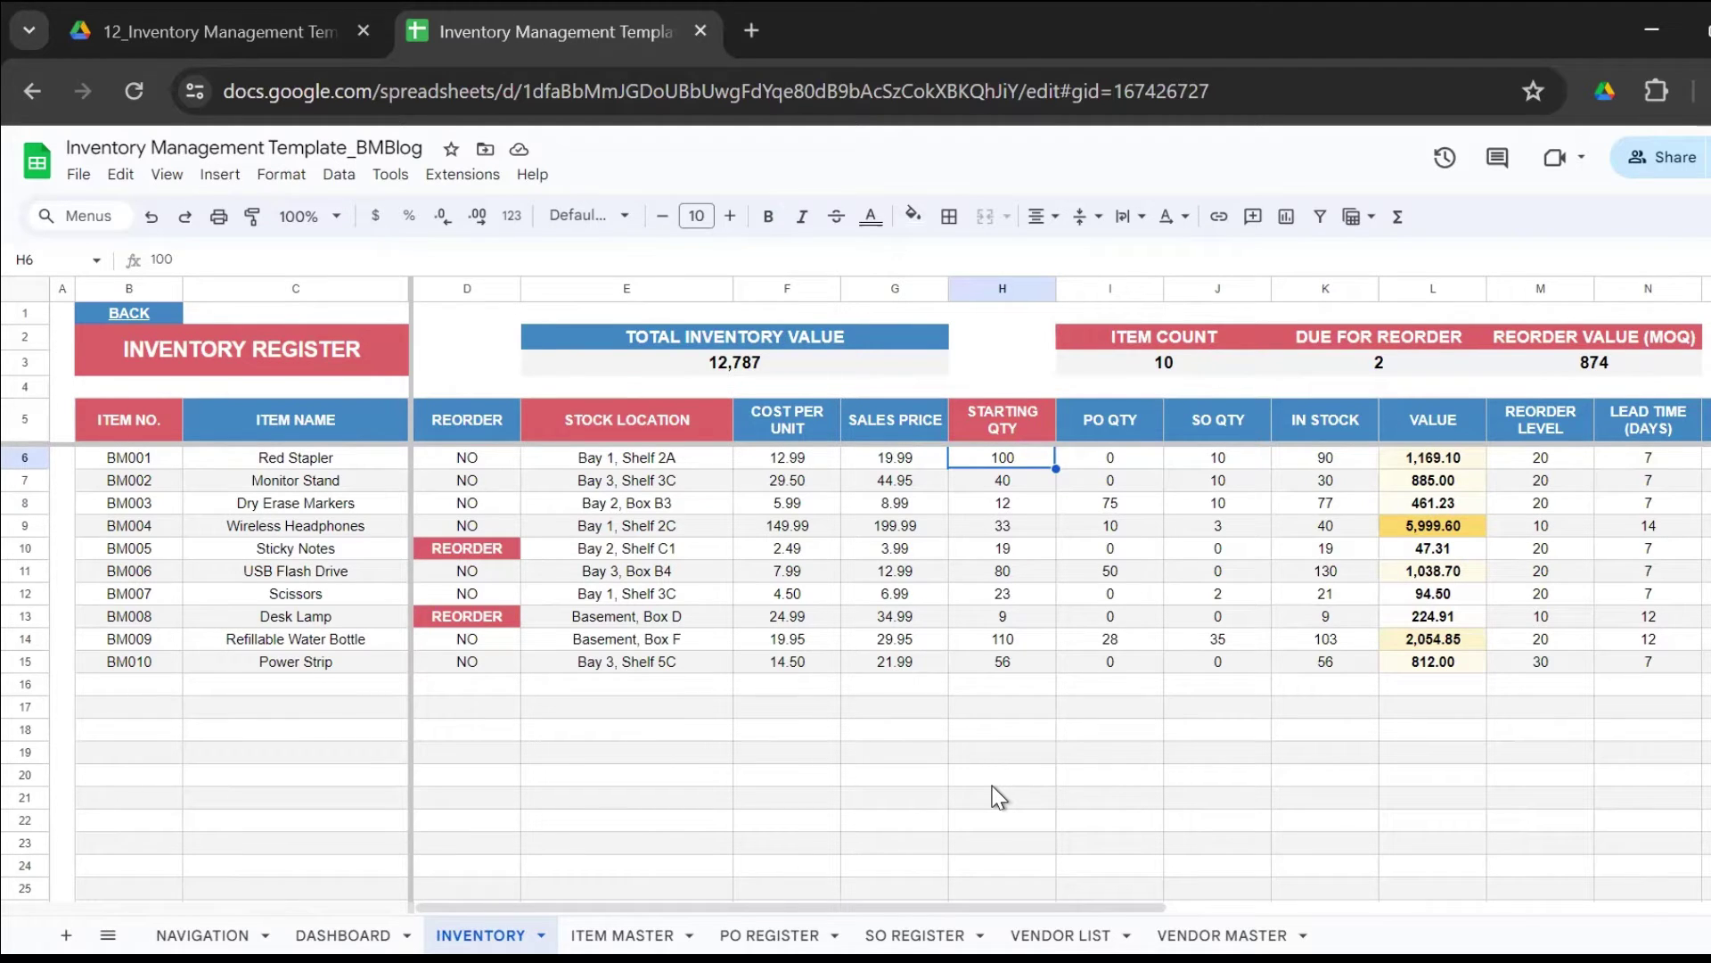
# Review the starting quantity column and the PO QTY, SO QTY and in-stock formulas for Red Stapler.
pyautogui.press('Down')
pyautogui.hotkey('ctrl', 'Down')
pyautogui.press('Down')
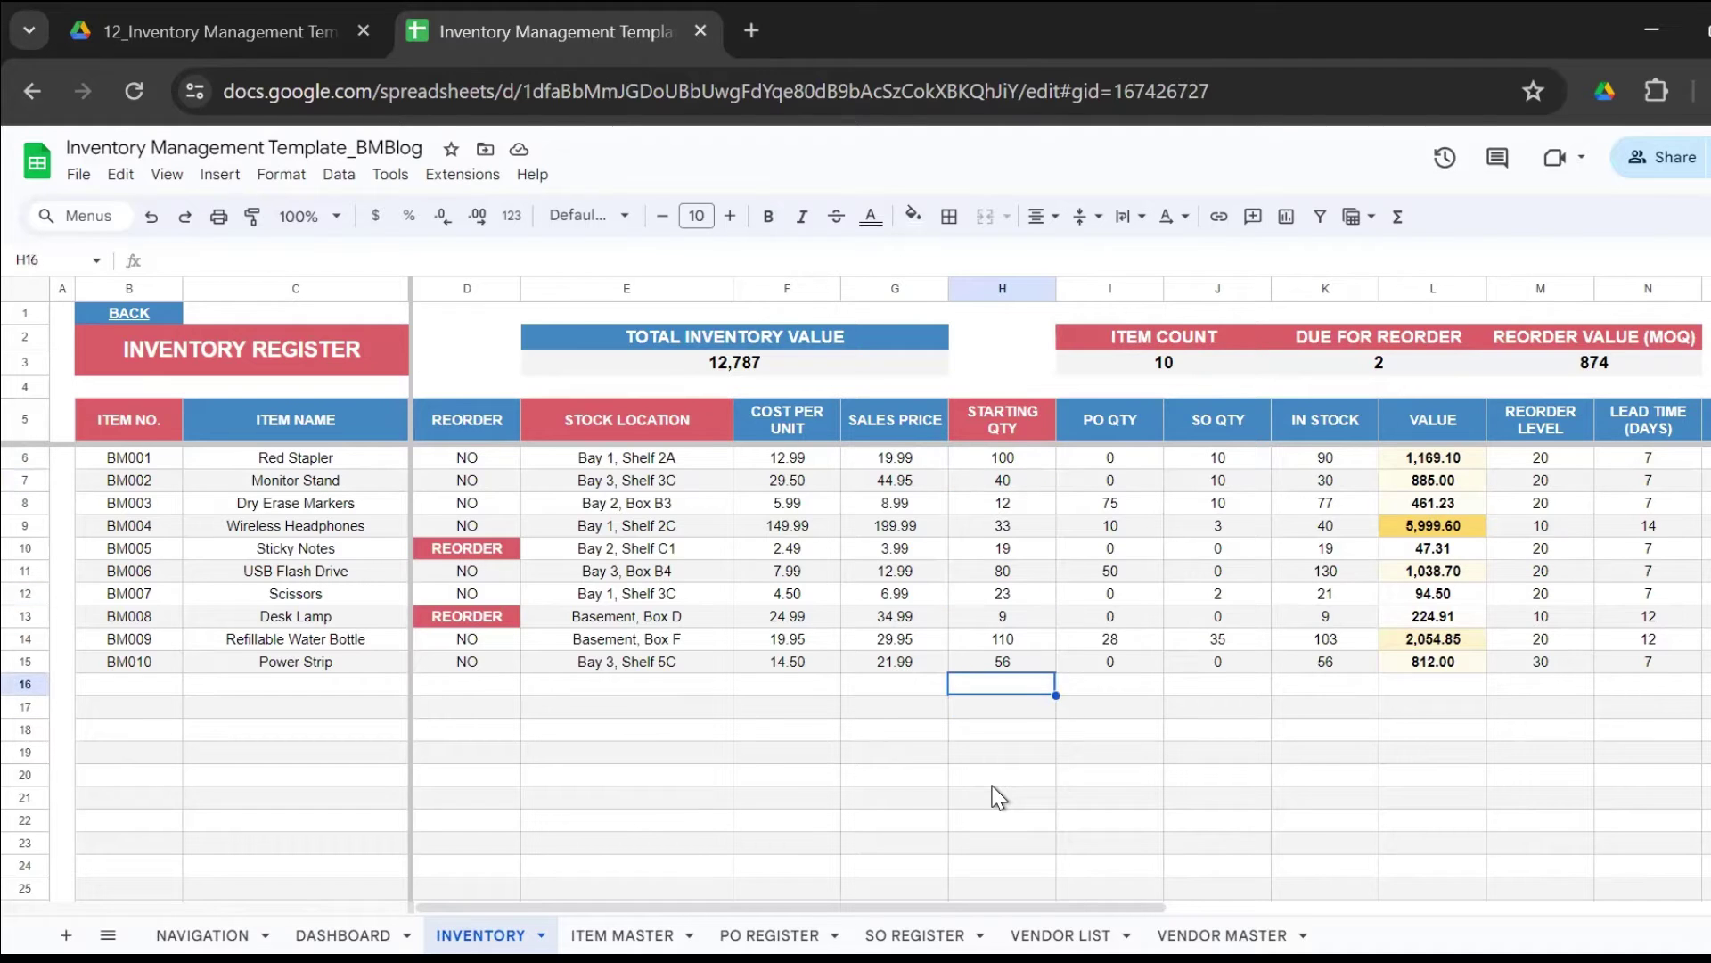
pyautogui.press('Up')
pyautogui.press('Up')
pyautogui.press('Up')
pyautogui.press('Up')
pyautogui.press('Up')
pyautogui.press('Up')
pyautogui.press('Up')
pyautogui.press('Up')
pyautogui.press('Up')
pyautogui.press('Up')
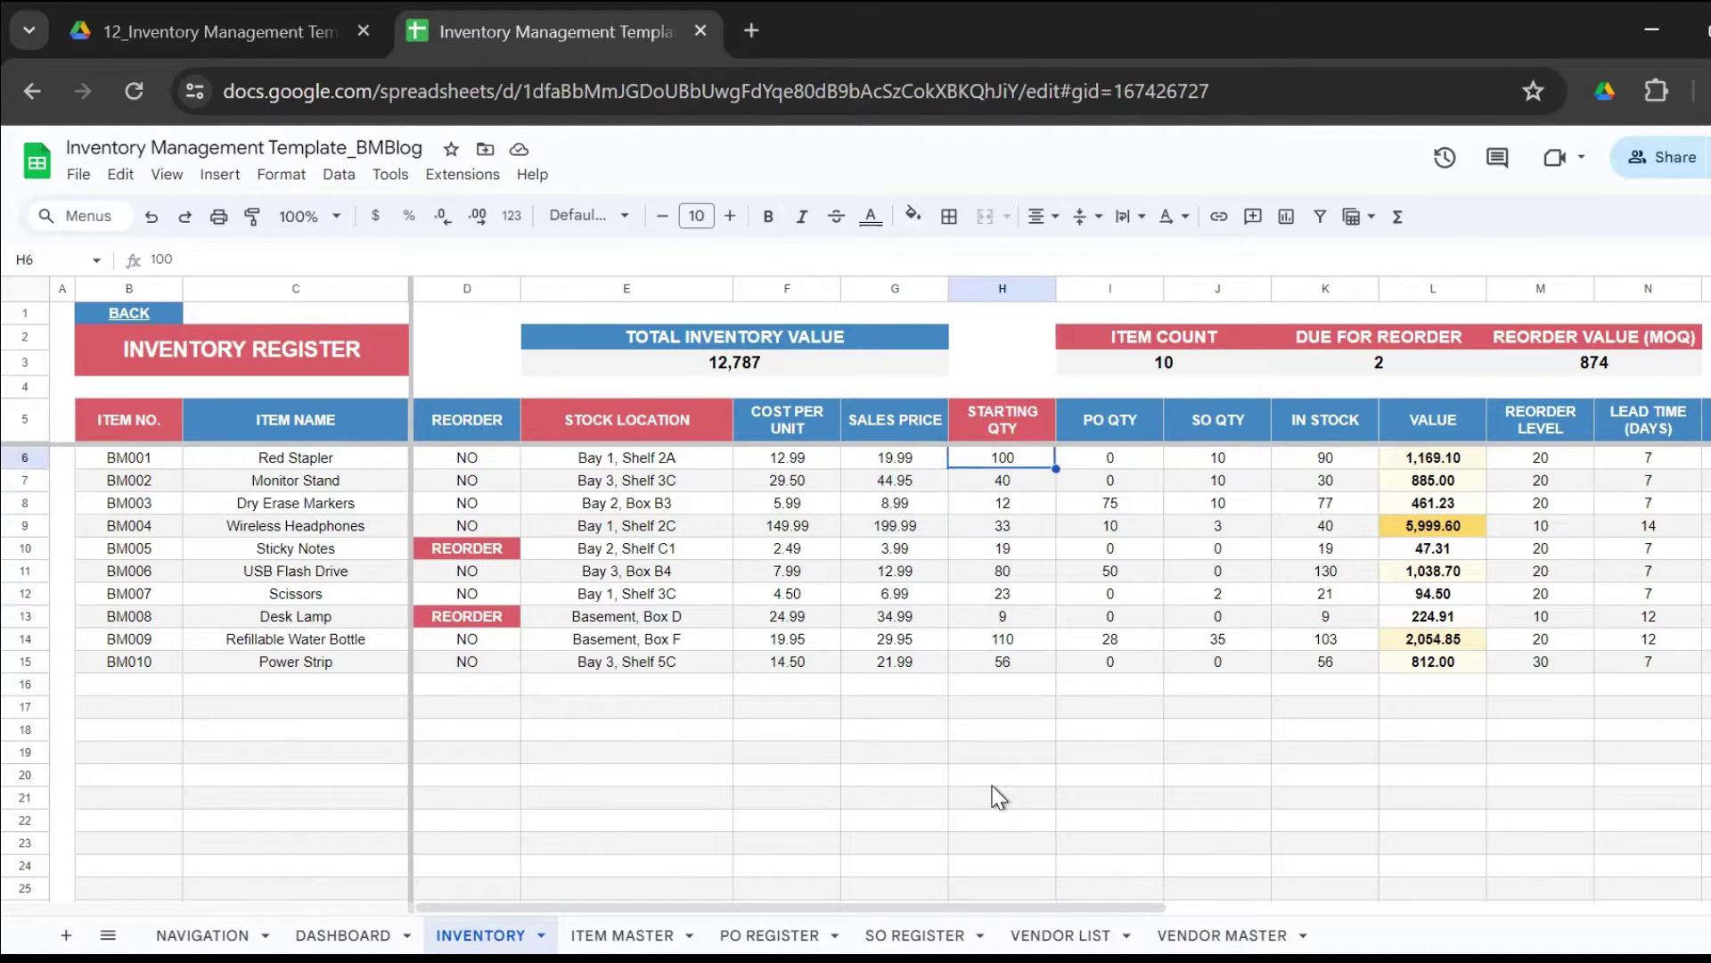
pyautogui.press('Right')
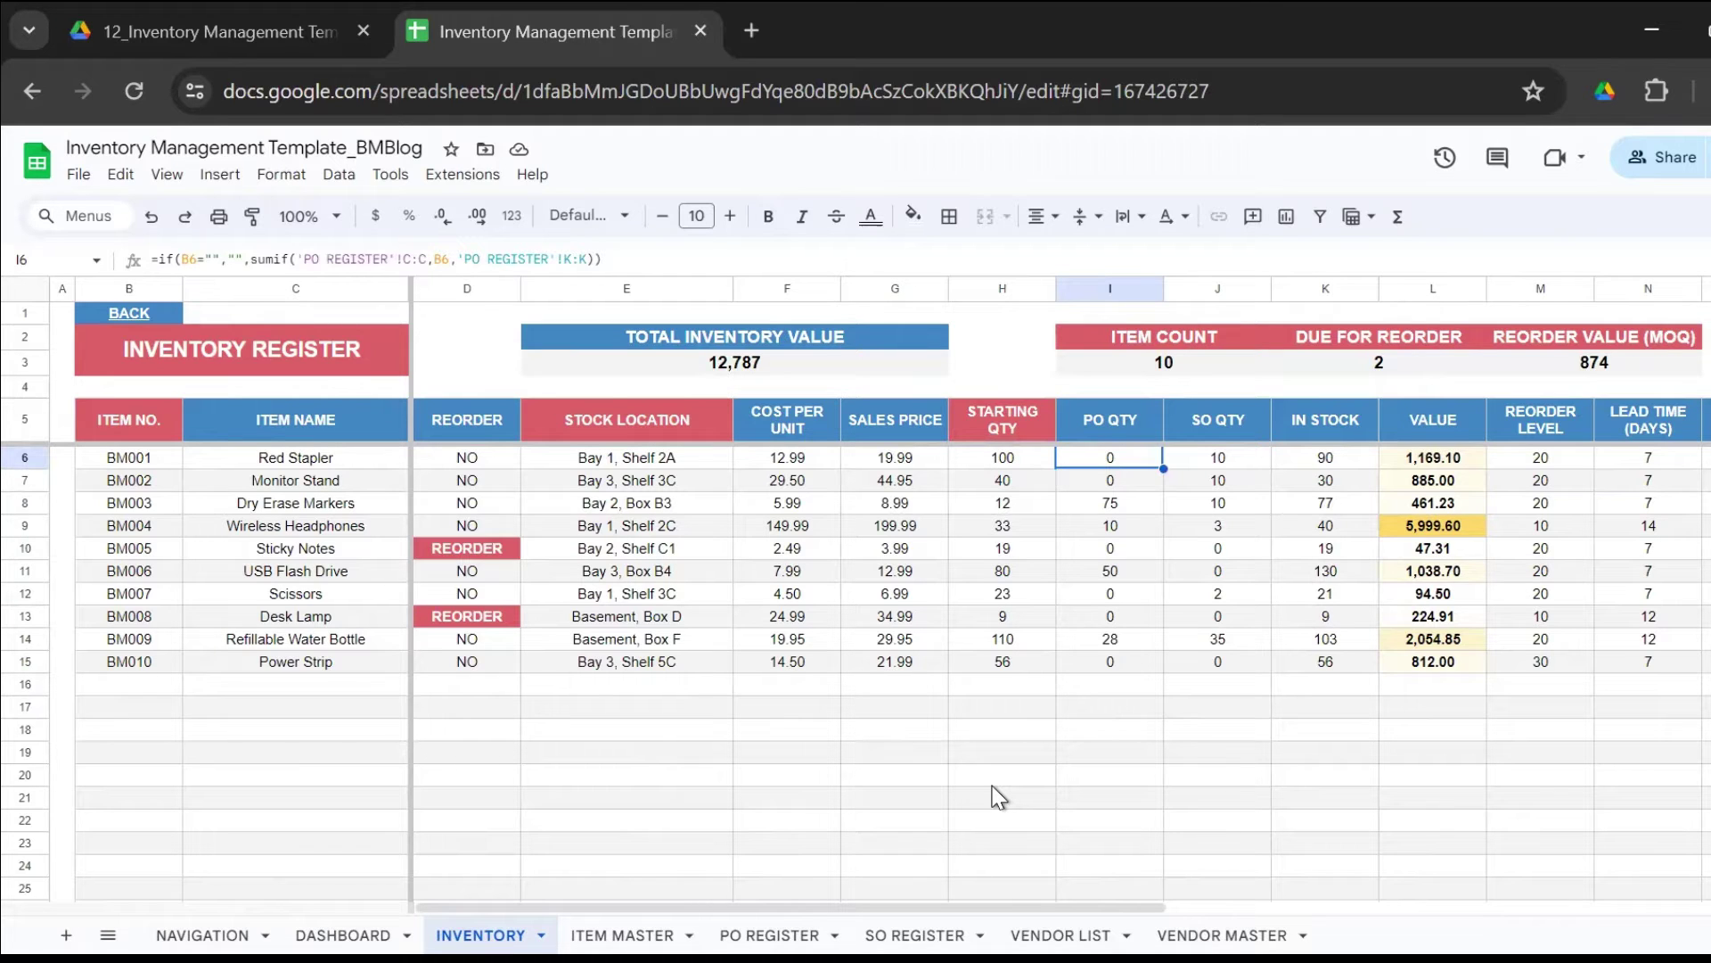
pyautogui.press('Right')
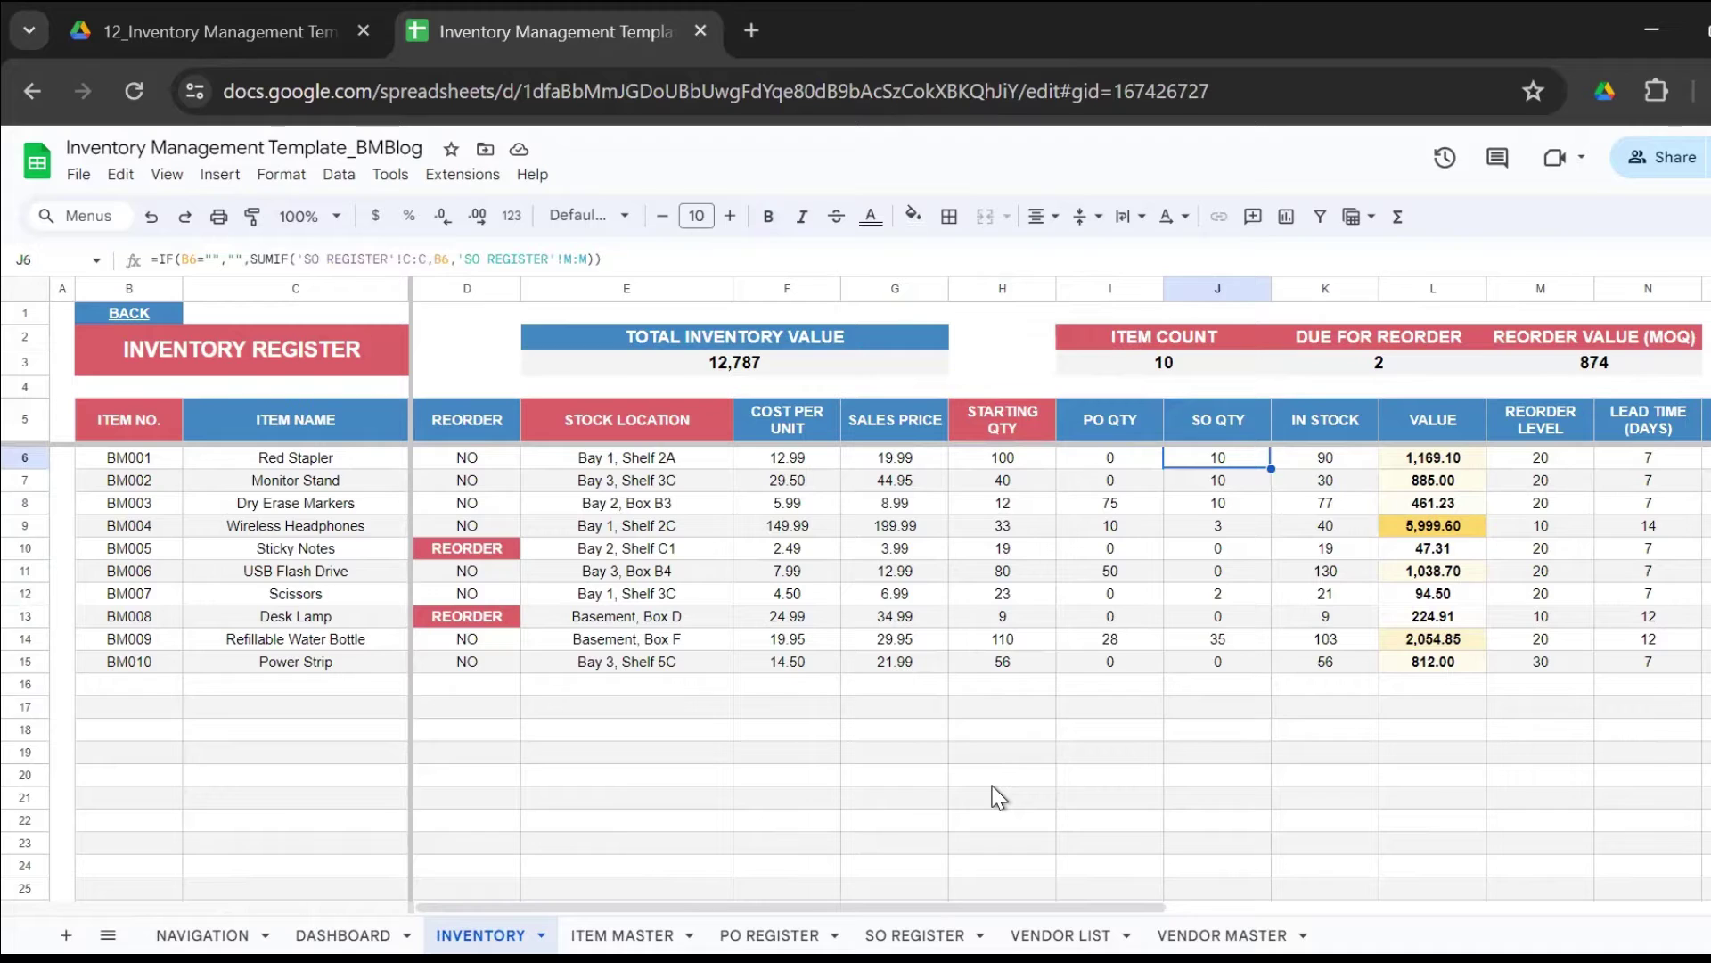
pyautogui.press('Right')
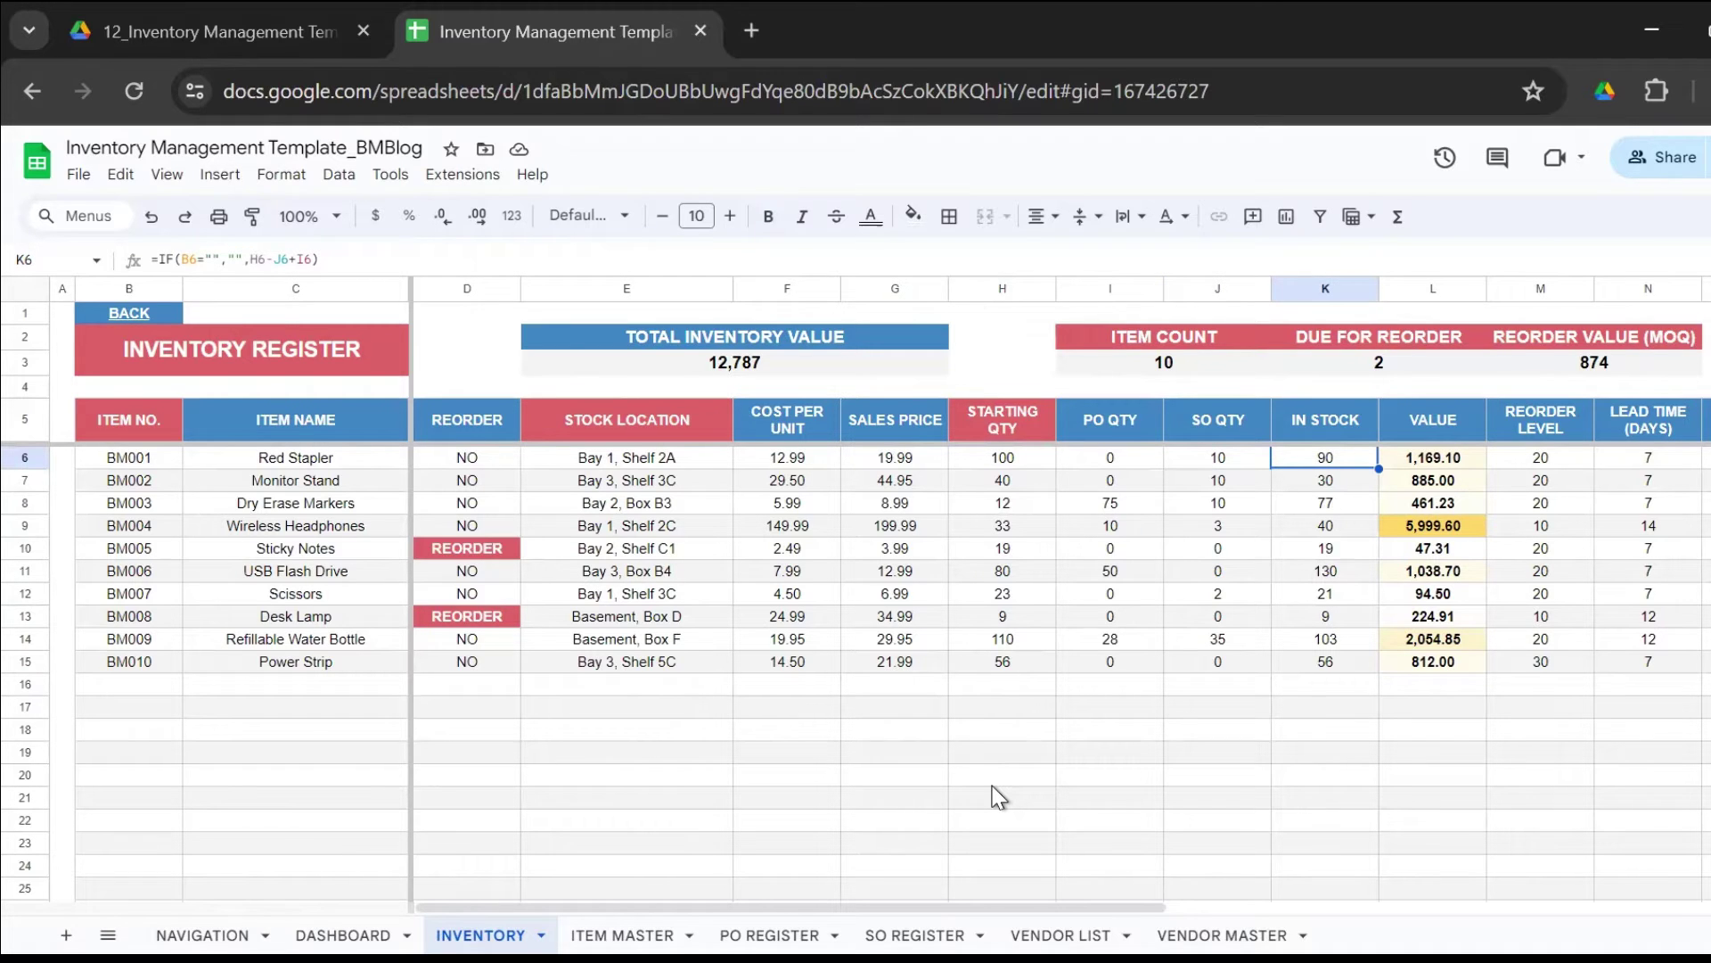
# Check the VALUE formula and Red Stapler's quantity, cost and sales price lookup cells.
pyautogui.click(1021, 458)
pyautogui.click(1124, 467)
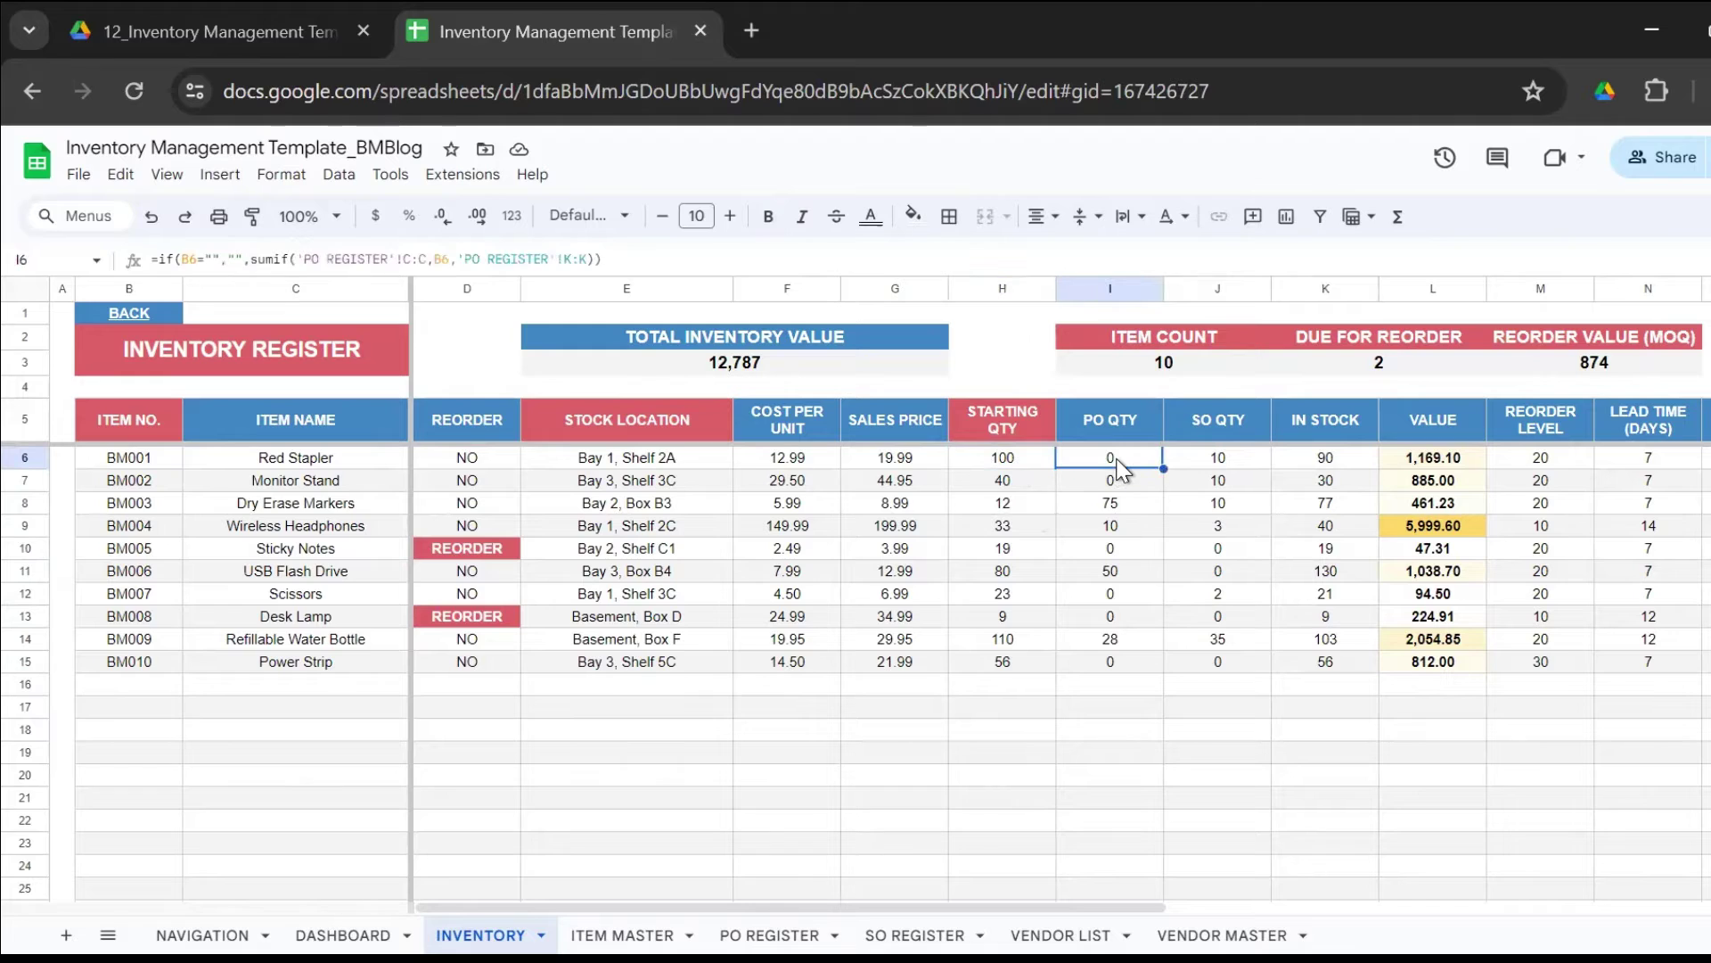
pyautogui.click(1206, 470)
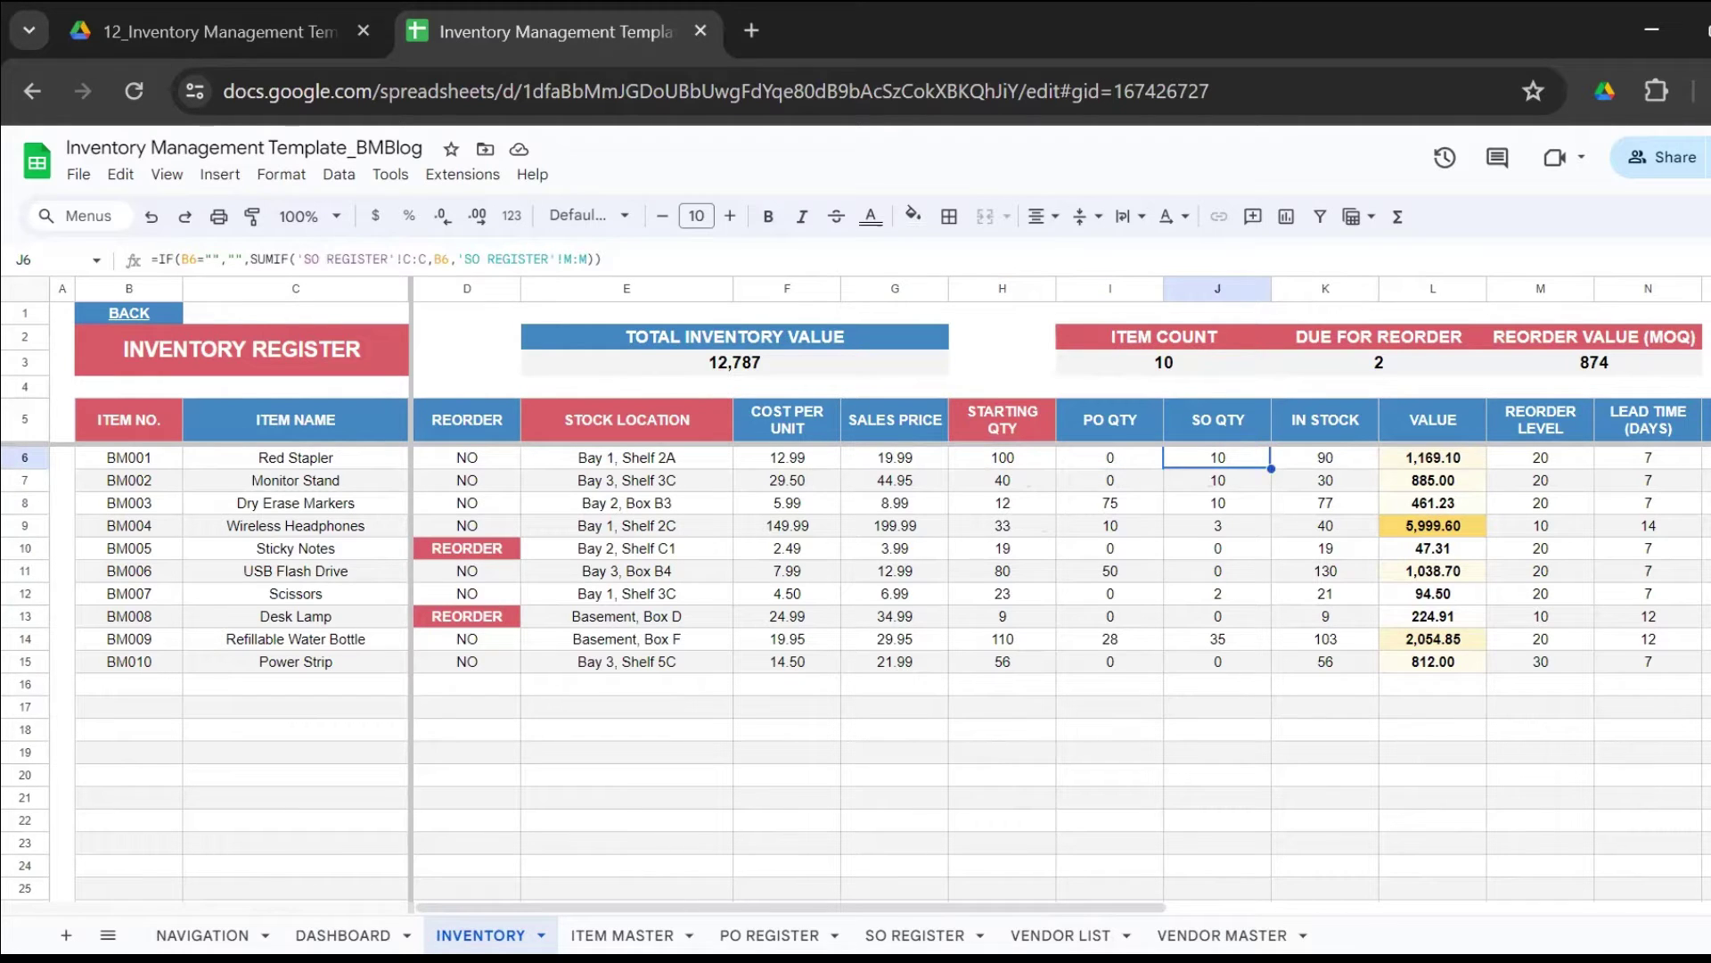
pyautogui.press('Right')
pyautogui.press('Right')
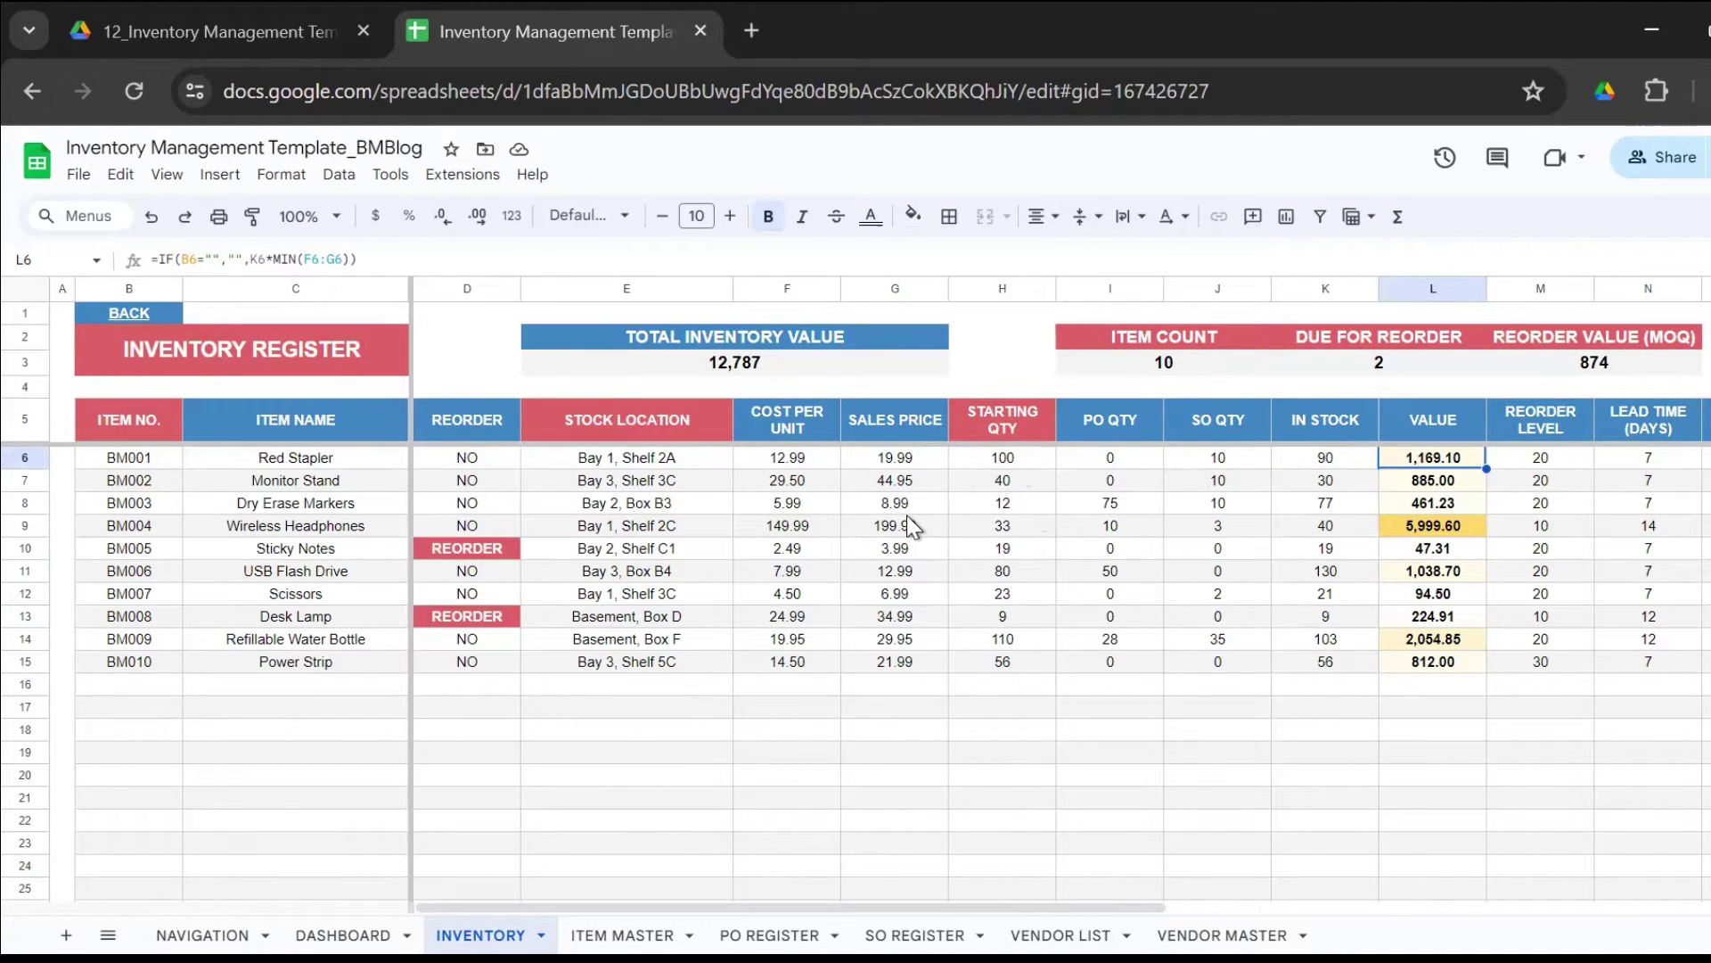
pyautogui.click(806, 461)
pyautogui.click(922, 456)
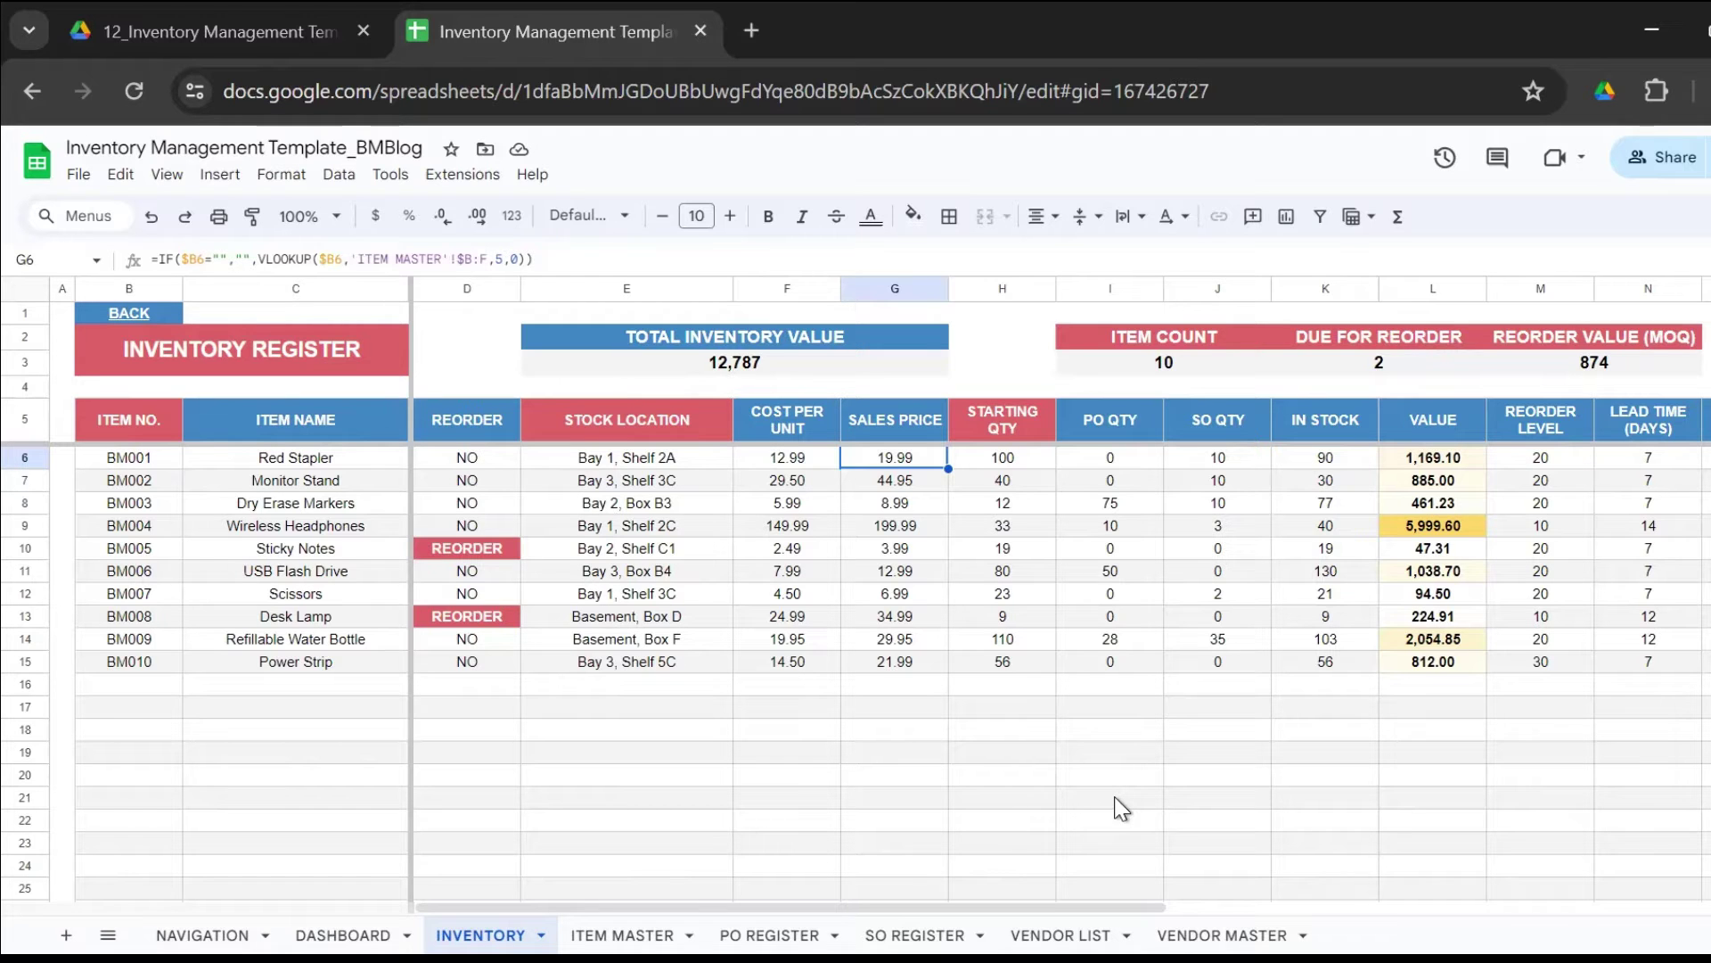
# Change Red Stapler's sales price in ITEM MASTER to 8.99 and check INVENTORY.
pyautogui.click(623, 934)
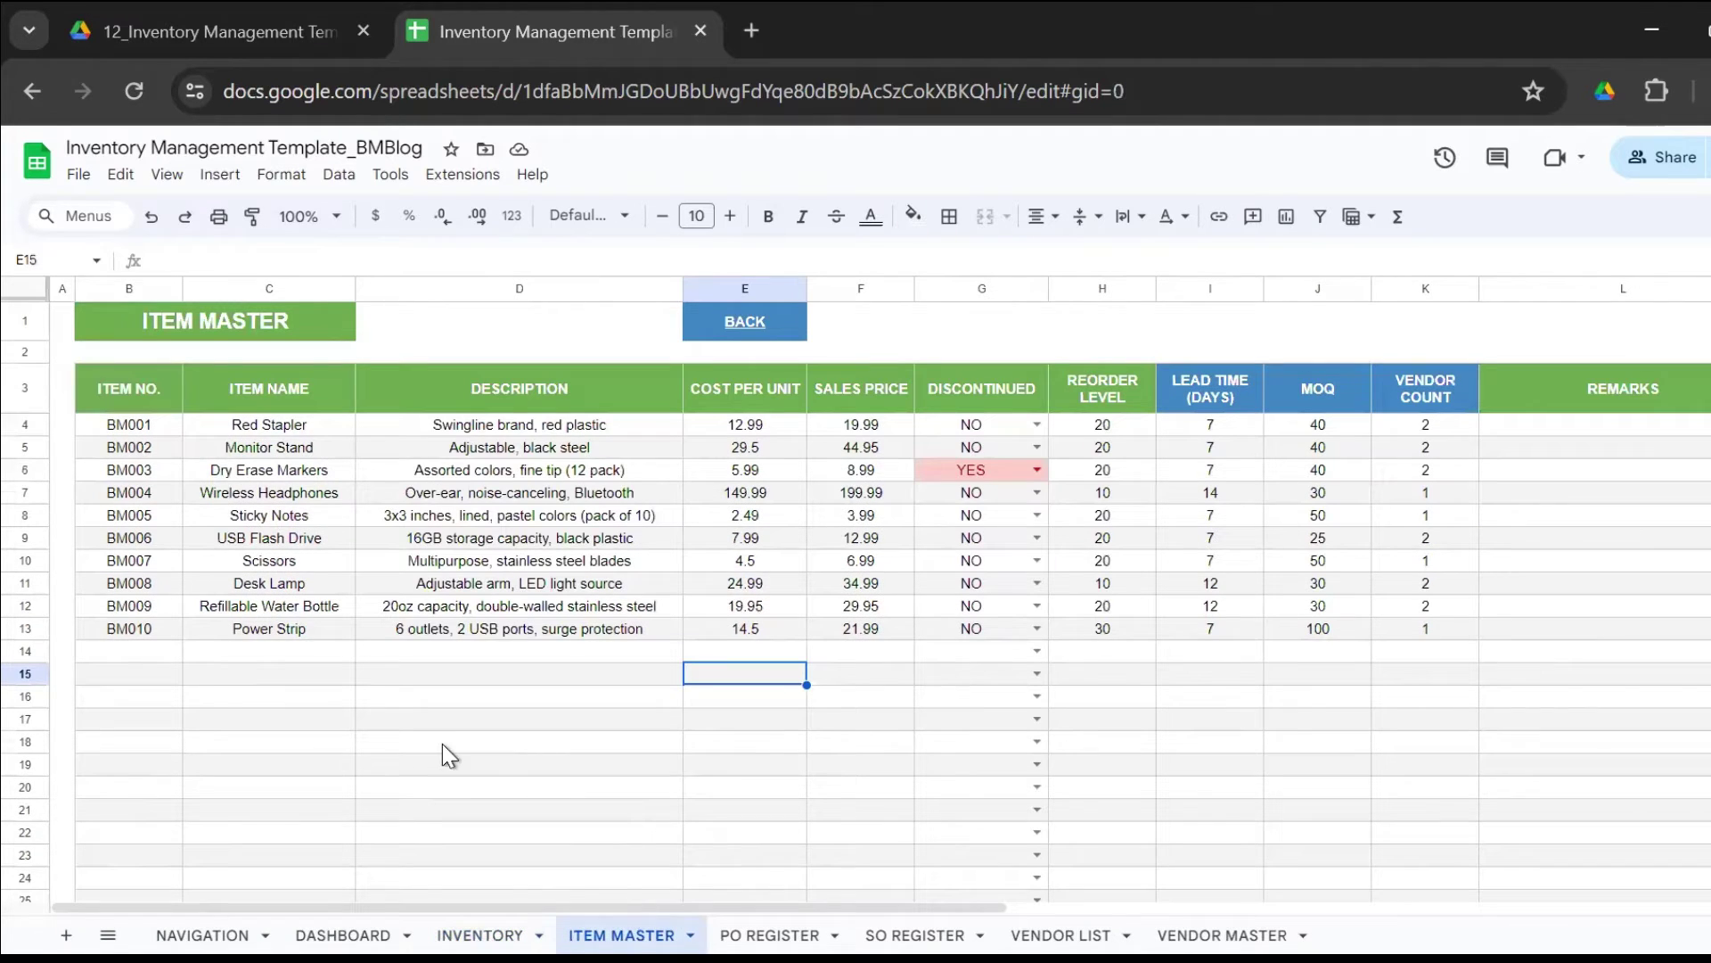
pyautogui.click(851, 426)
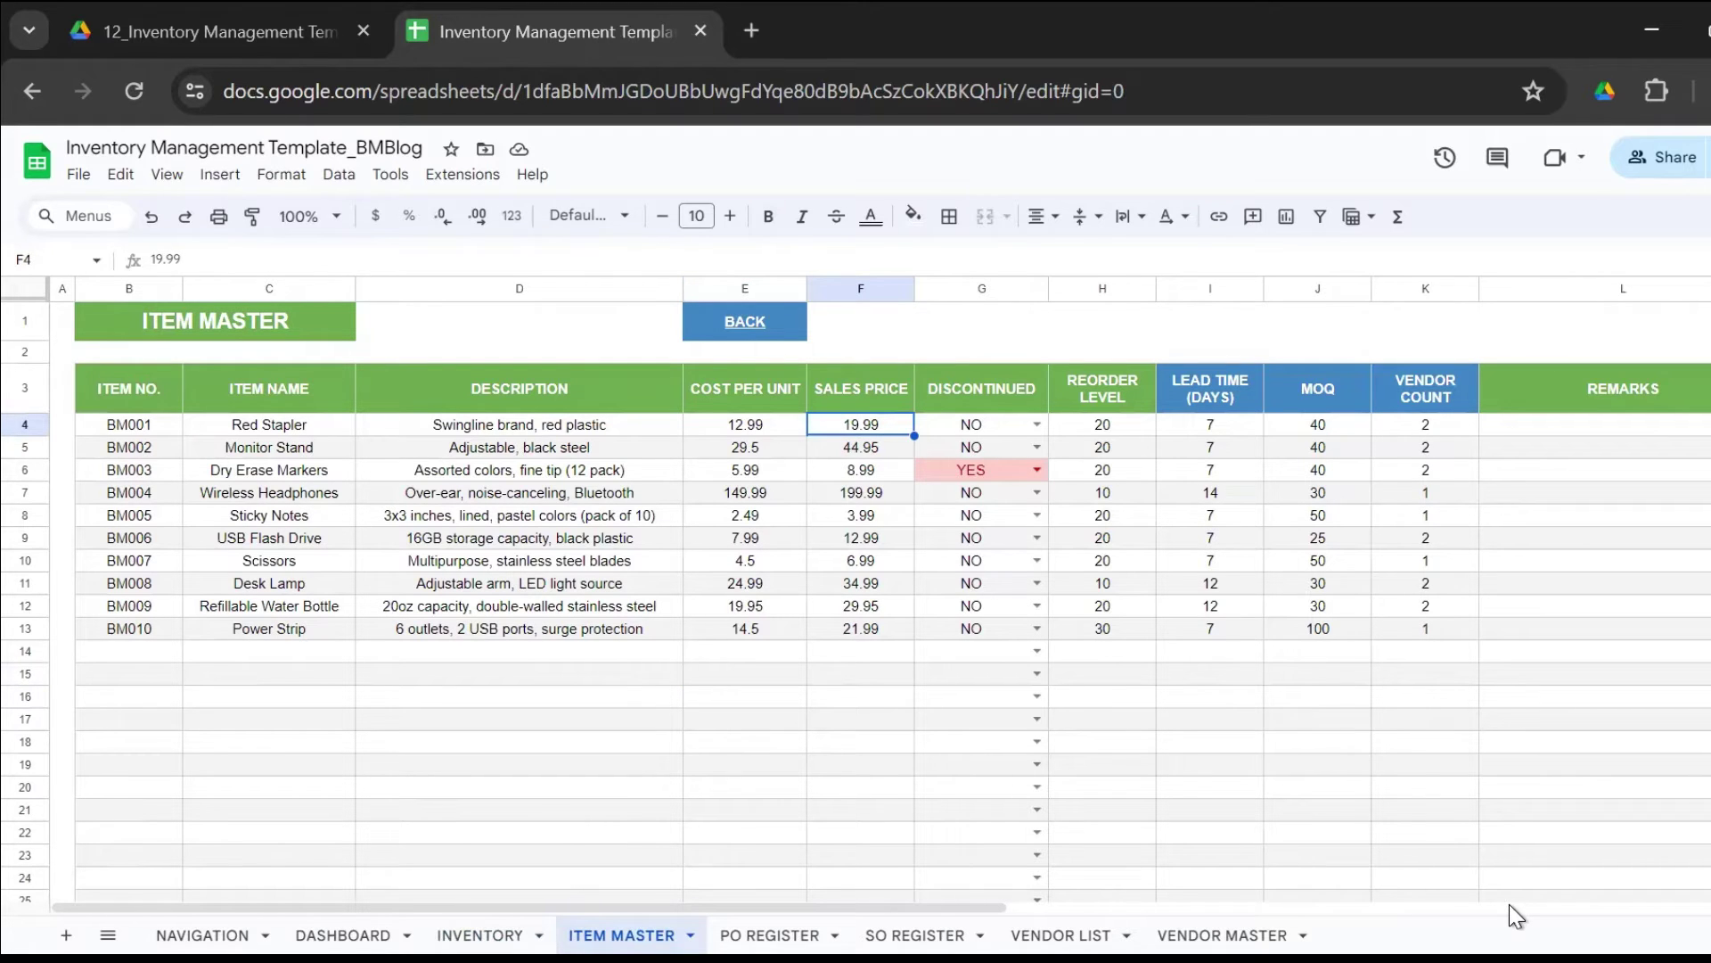
pyautogui.write('8.99')
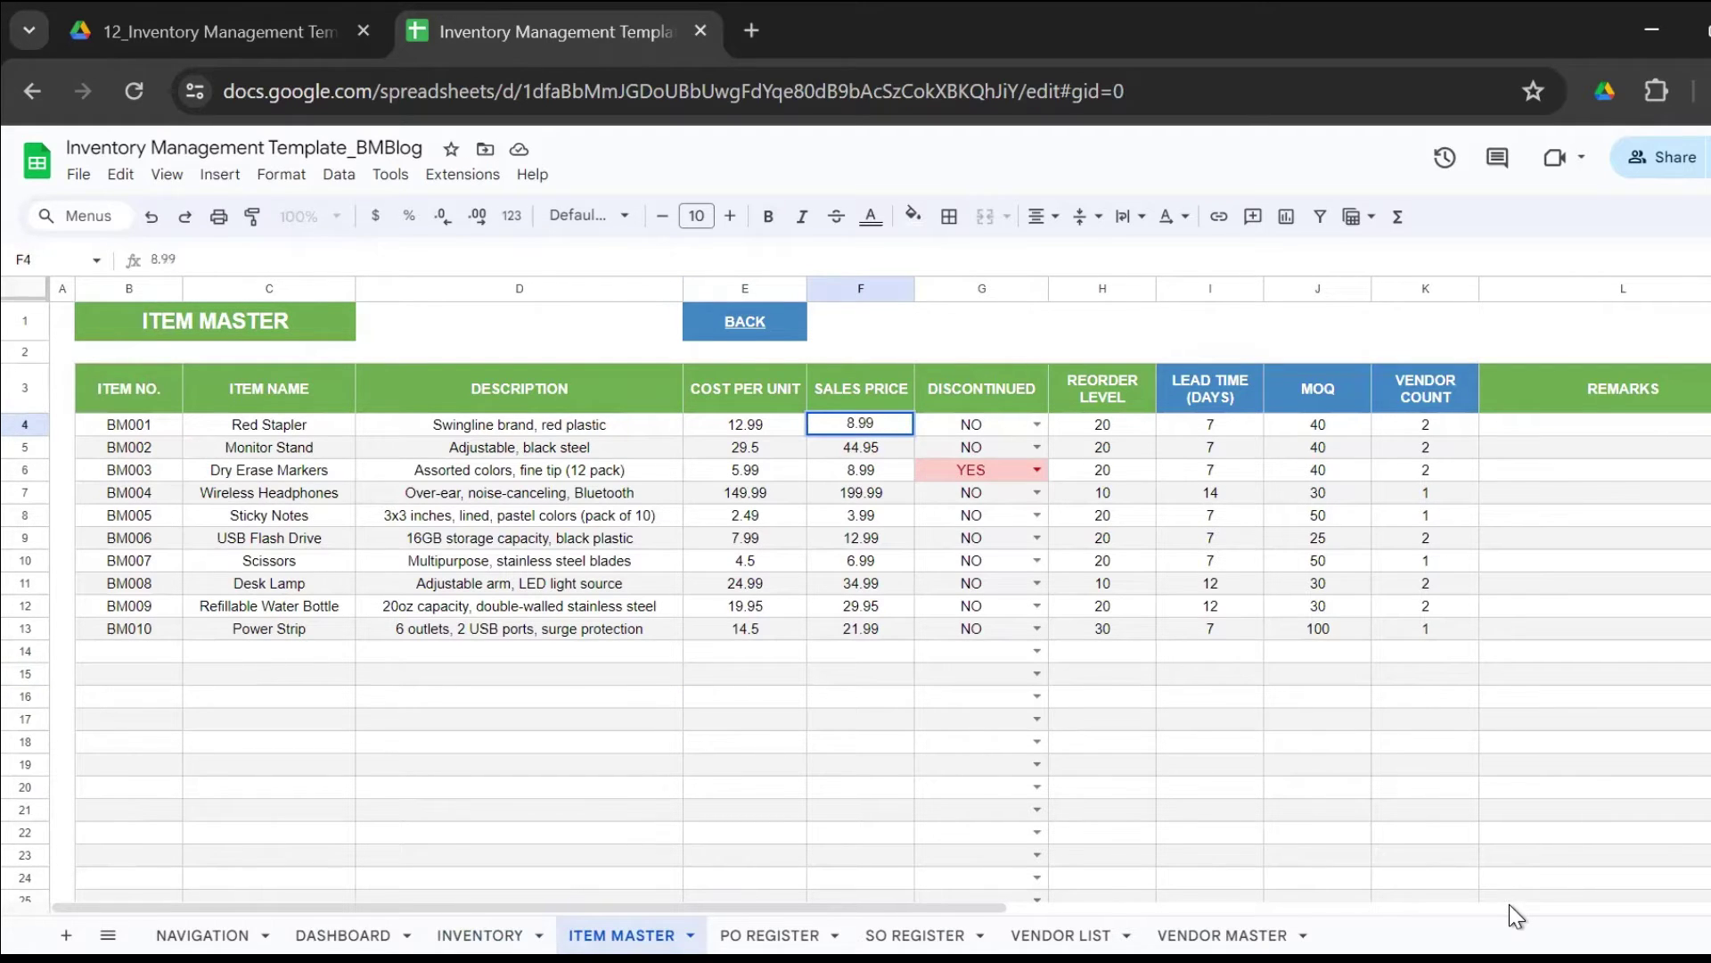
pyautogui.press('Return')
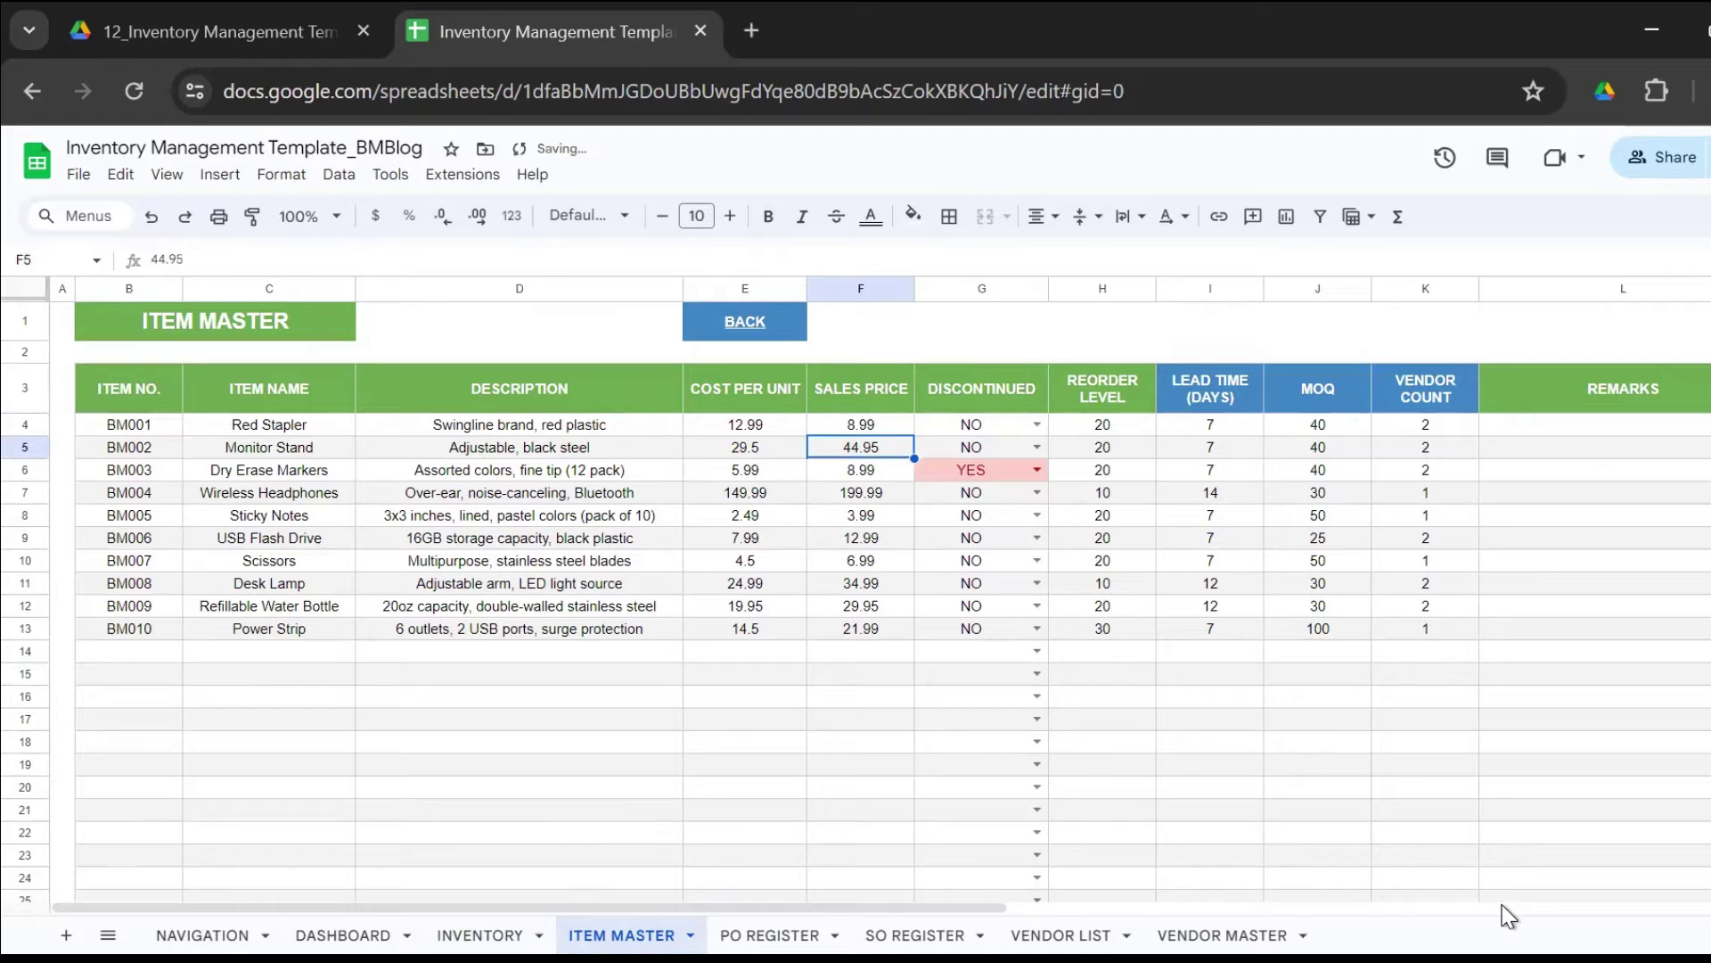
pyautogui.click(468, 917)
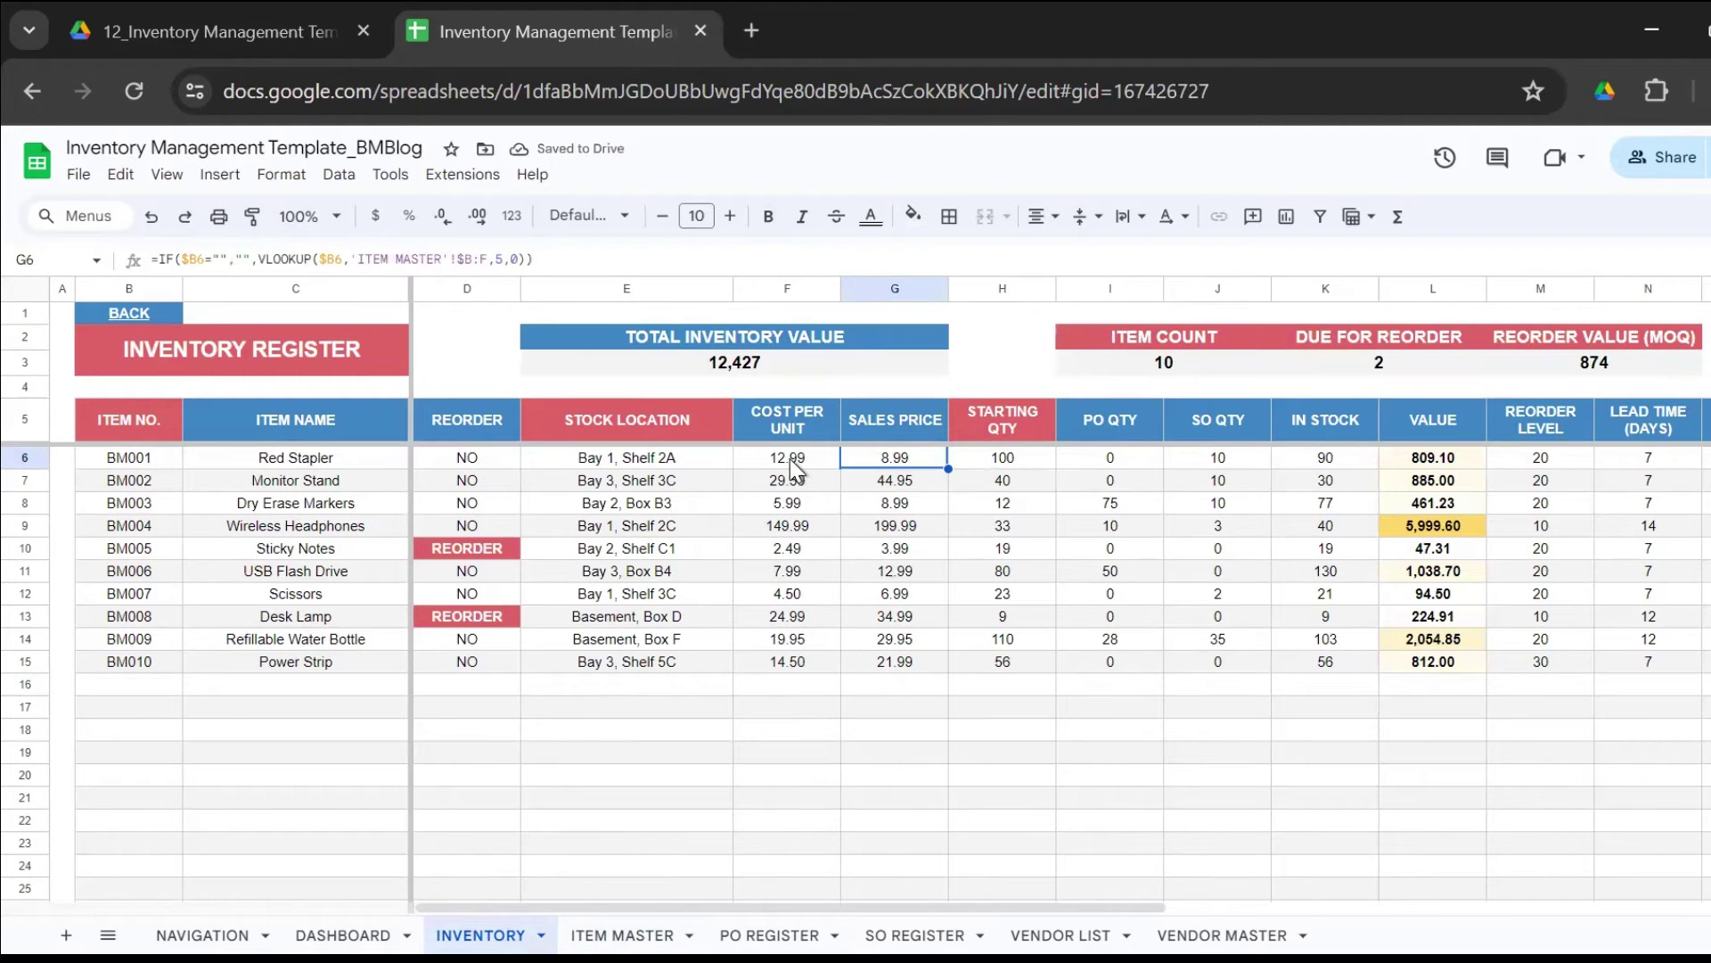
pyautogui.click(820, 455)
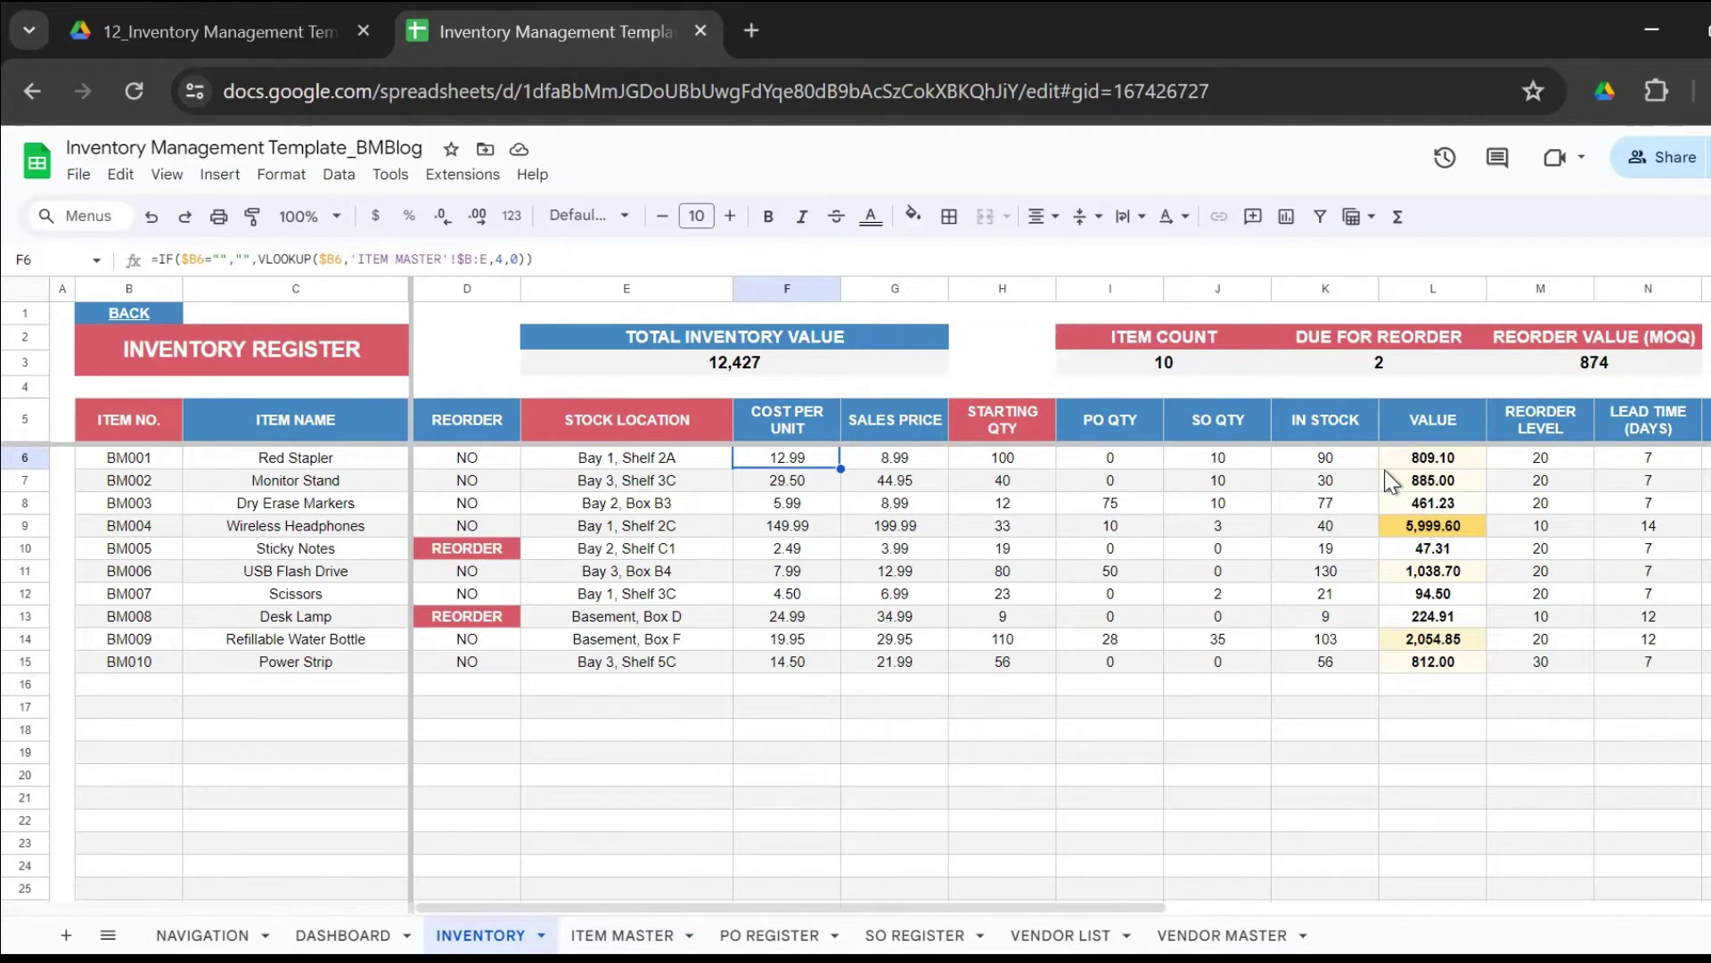
# Restore Red Stapler's sales price to 19.99 and return to the INVENTORY sheet.
pyautogui.click(646, 911)
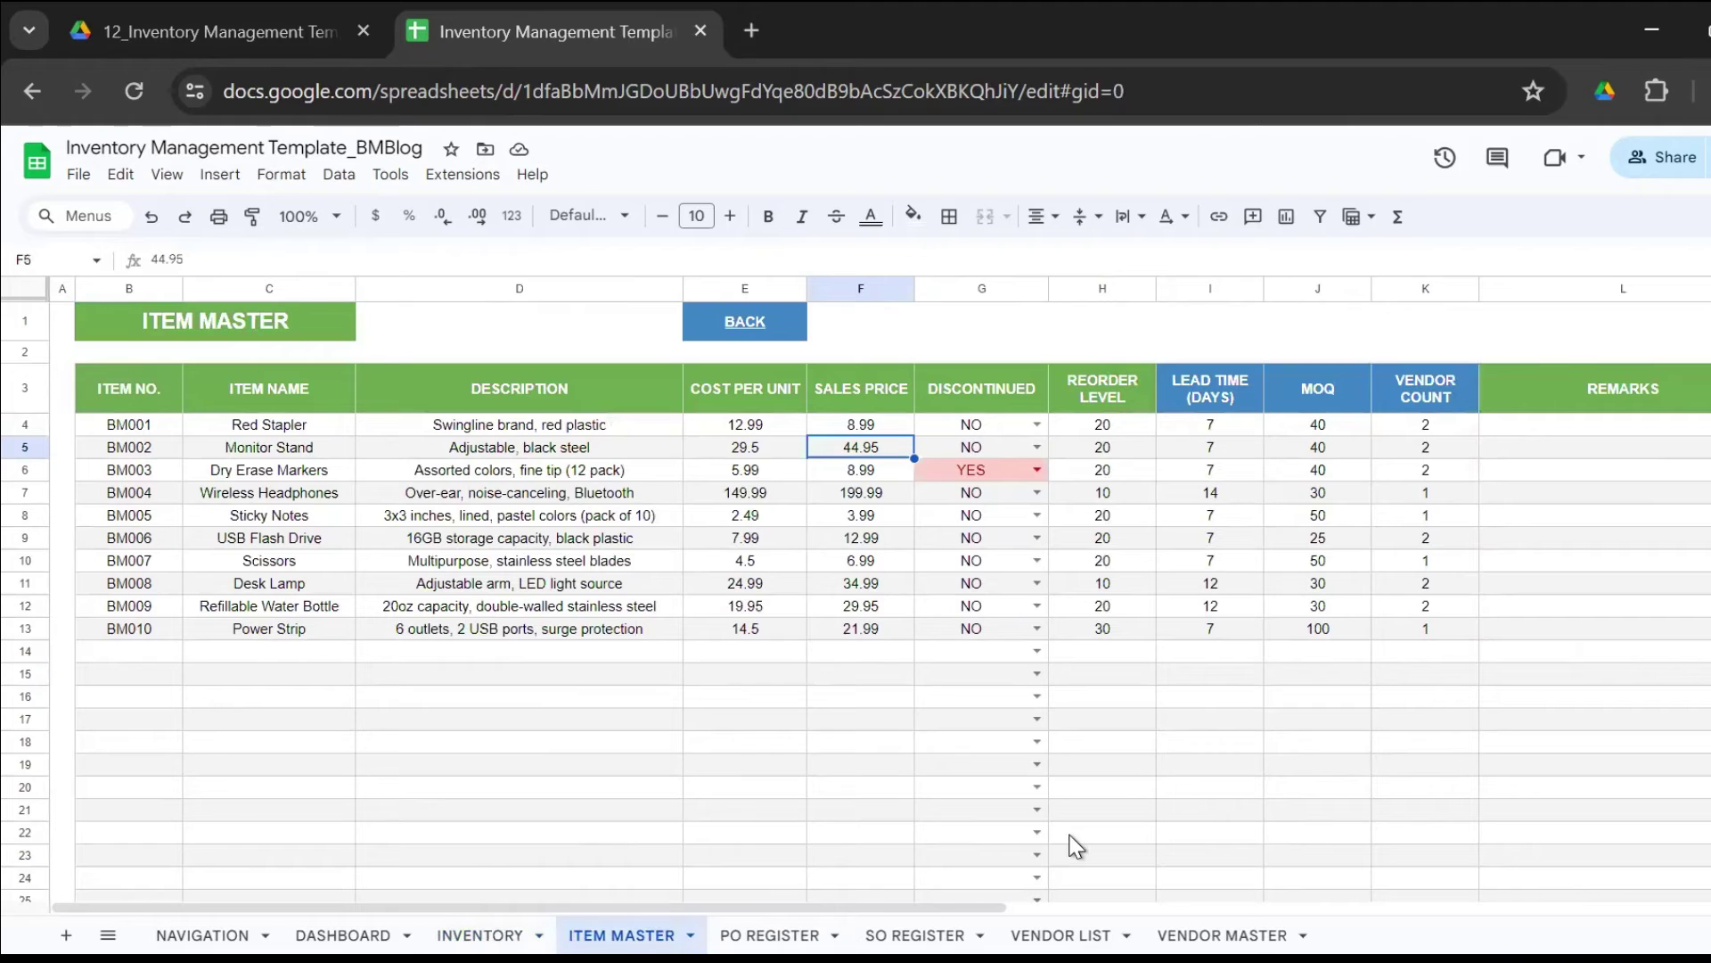
pyautogui.press('Up')
pyautogui.write('19.99')
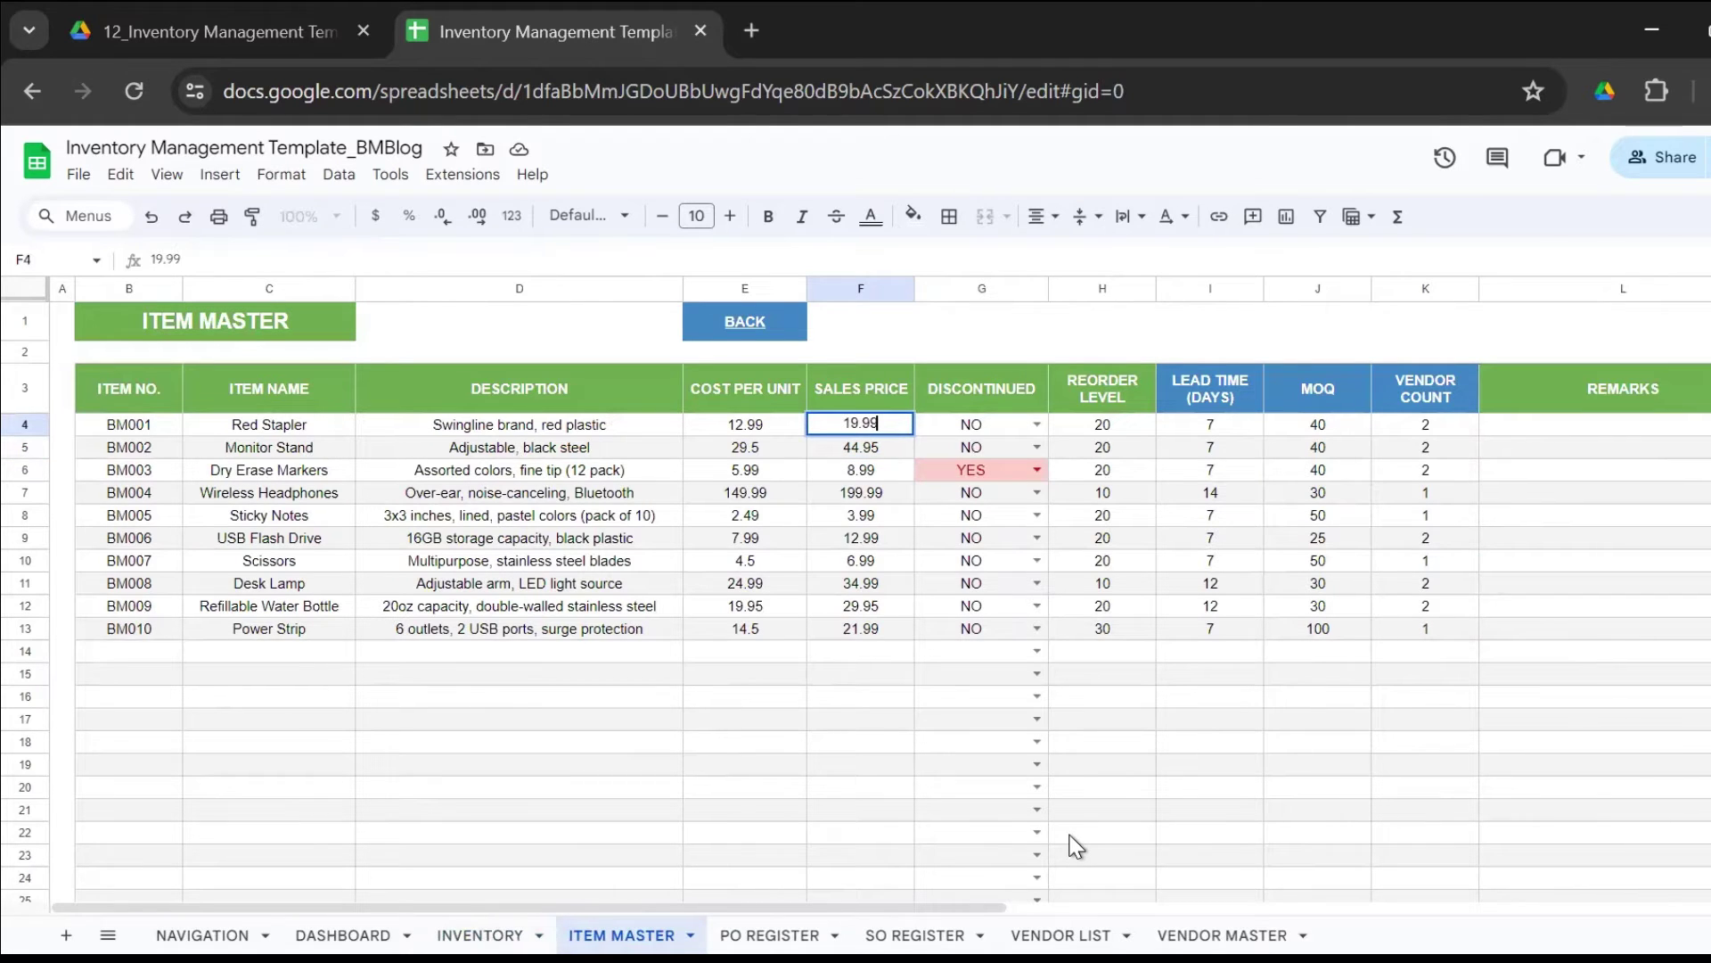
pyautogui.press('Return')
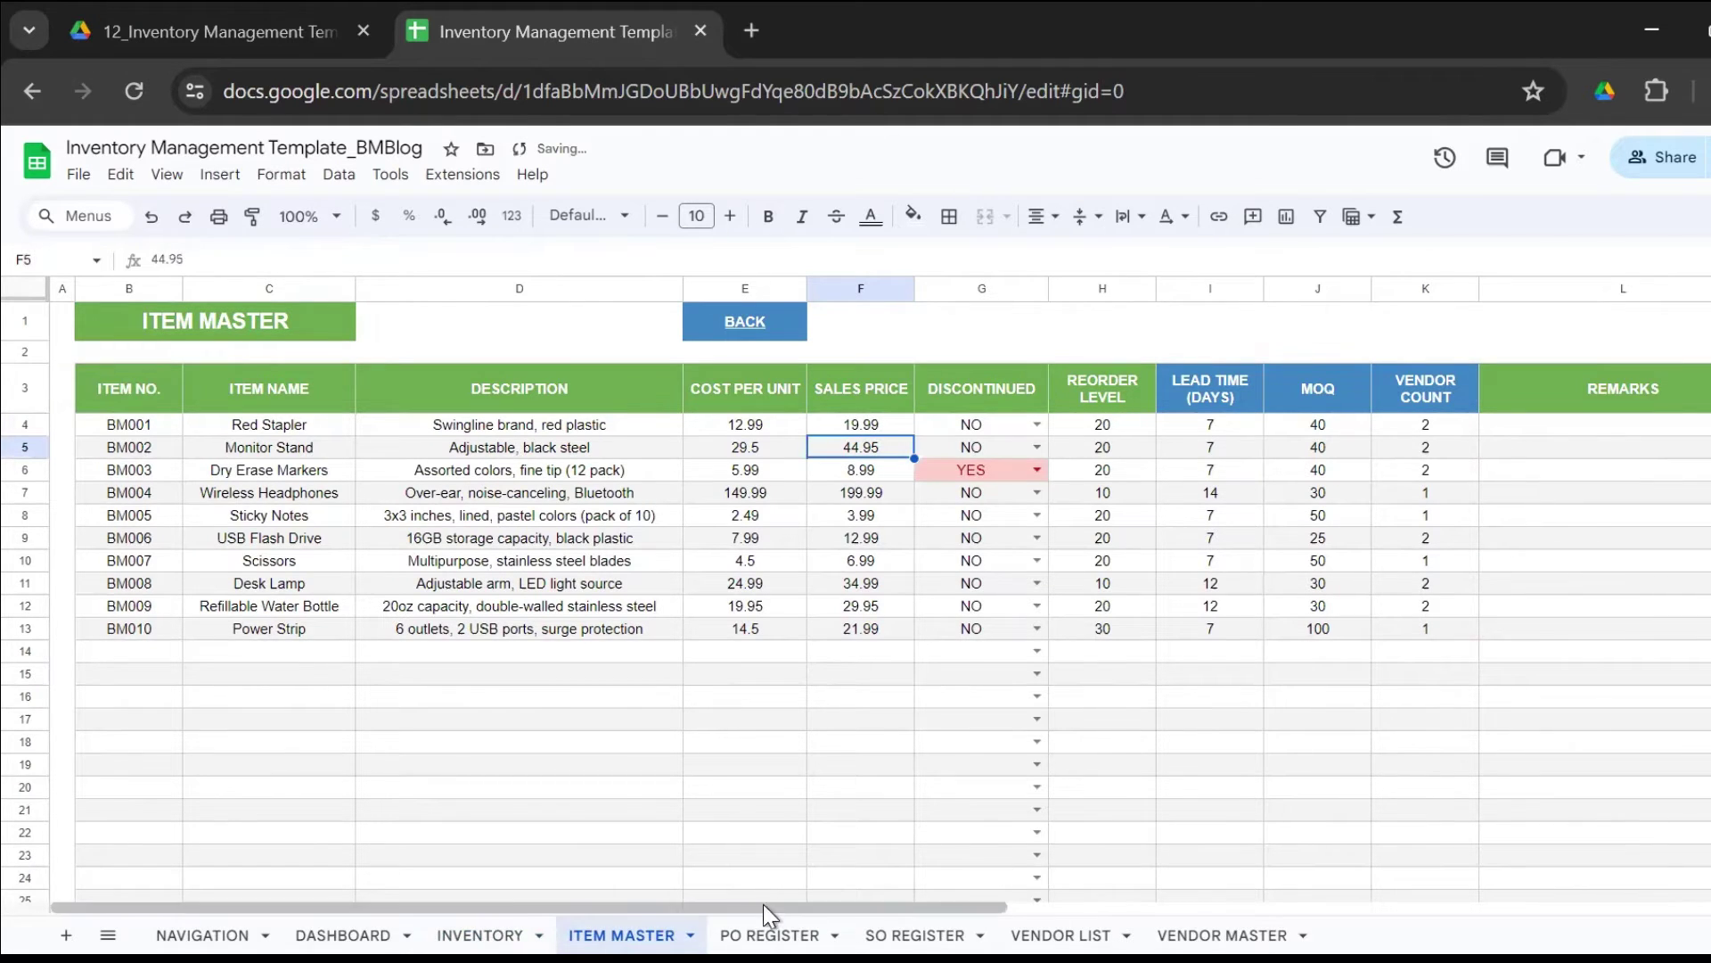
pyautogui.click(472, 933)
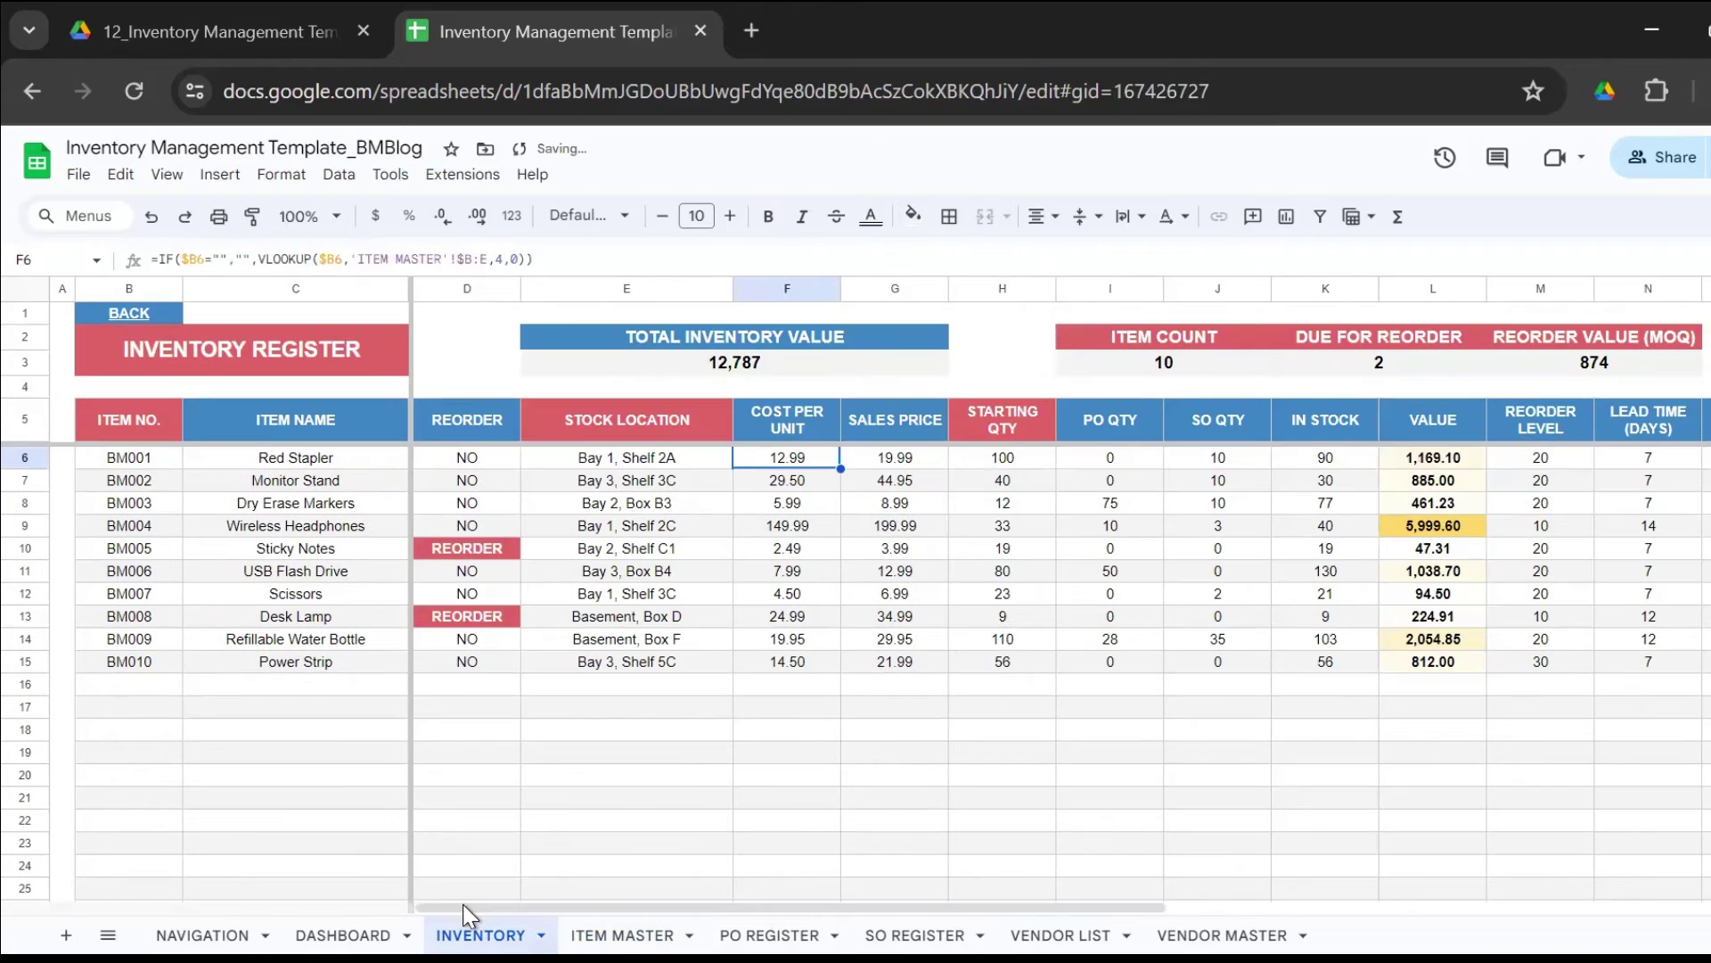
pyautogui.click(837, 371)
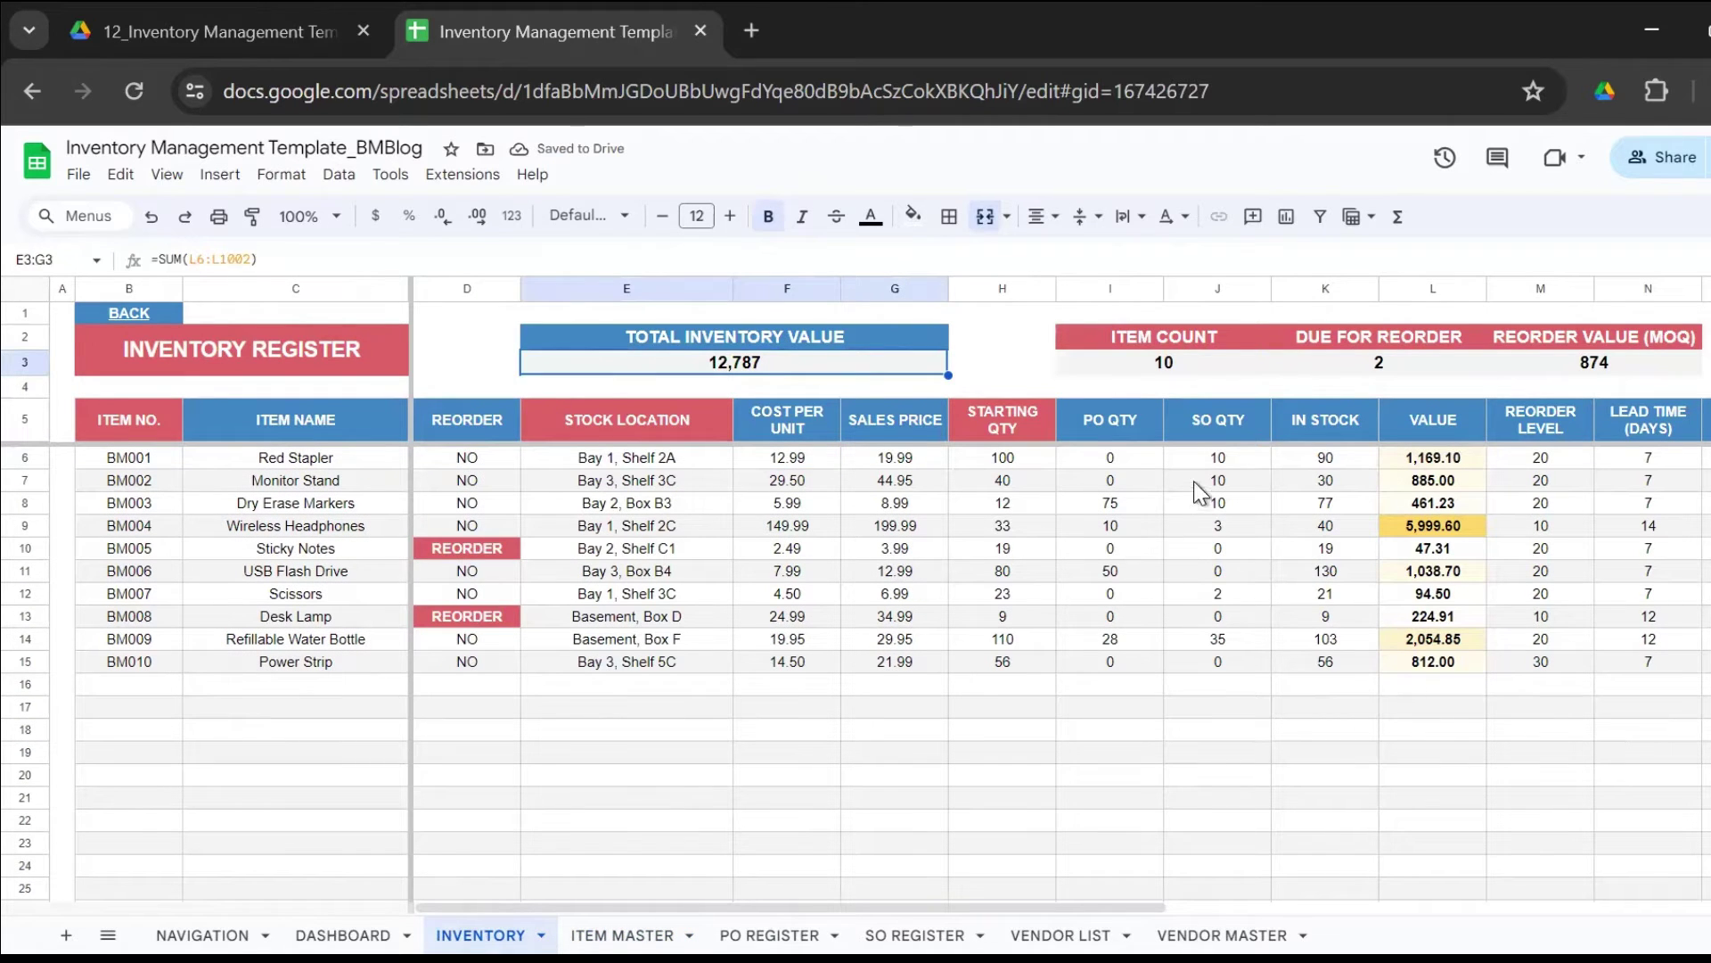
pyautogui.click(1218, 457)
pyautogui.press('Right')
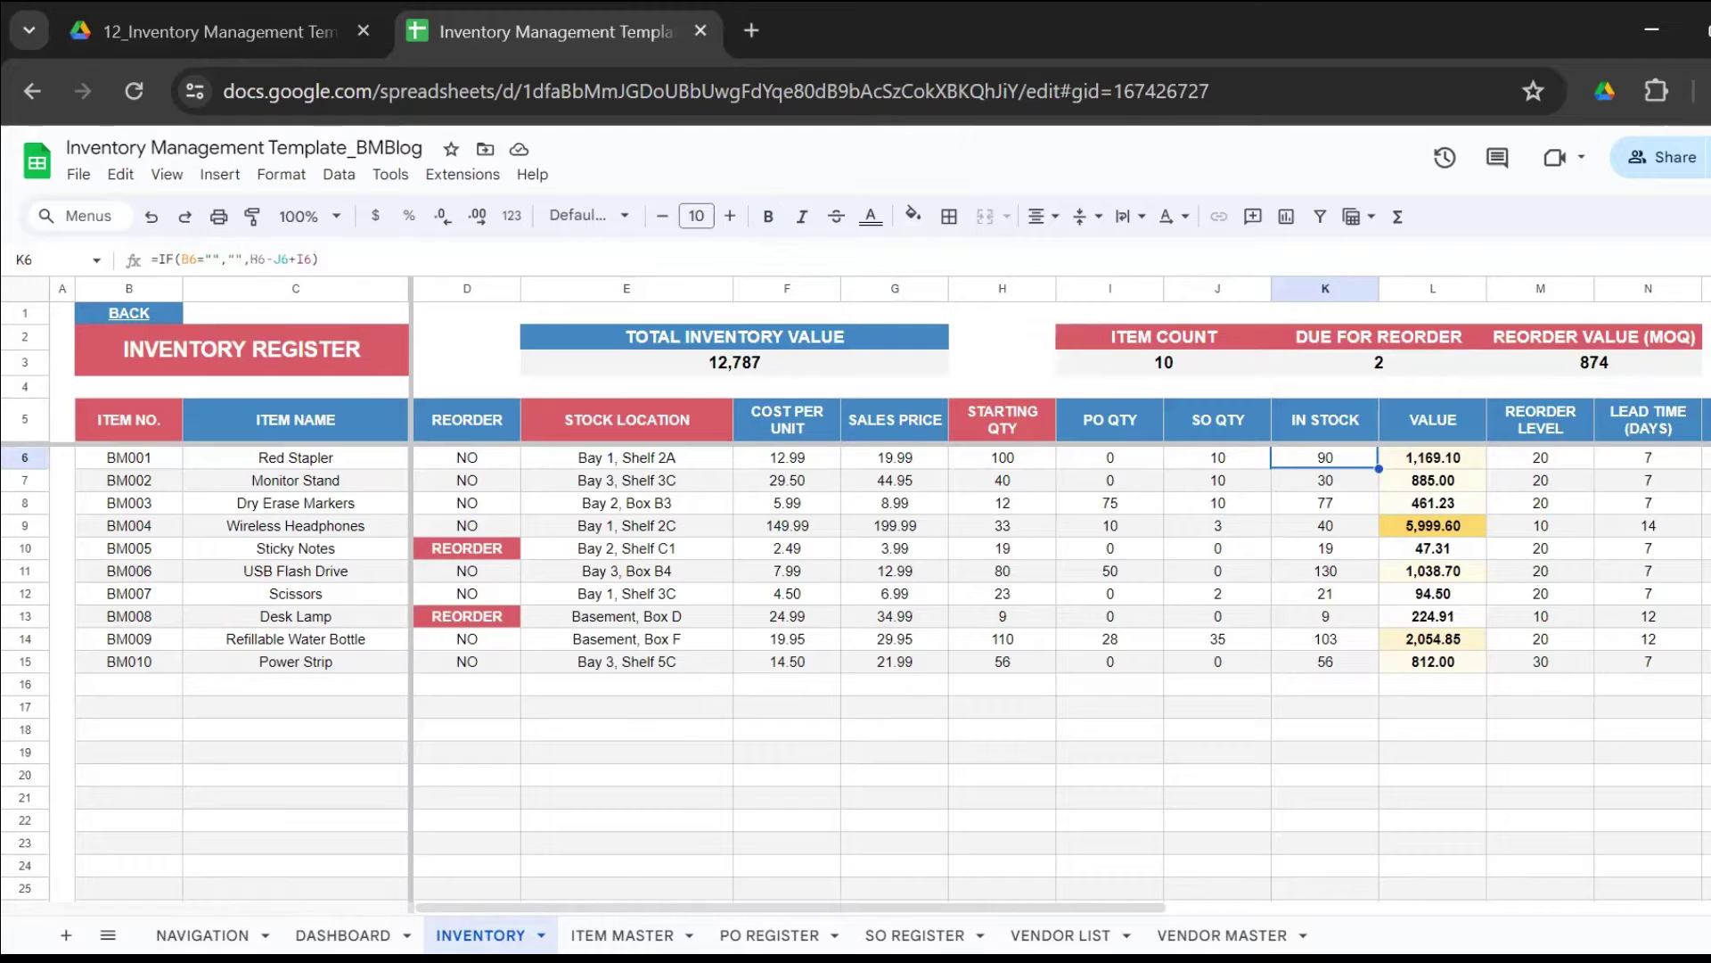
pyautogui.press('Right')
pyautogui.press('Right')
pyautogui.press('Right')
pyautogui.press('Right')
pyautogui.press('Right')
pyautogui.press('Left')
pyautogui.press('Left')
pyautogui.press('Left')
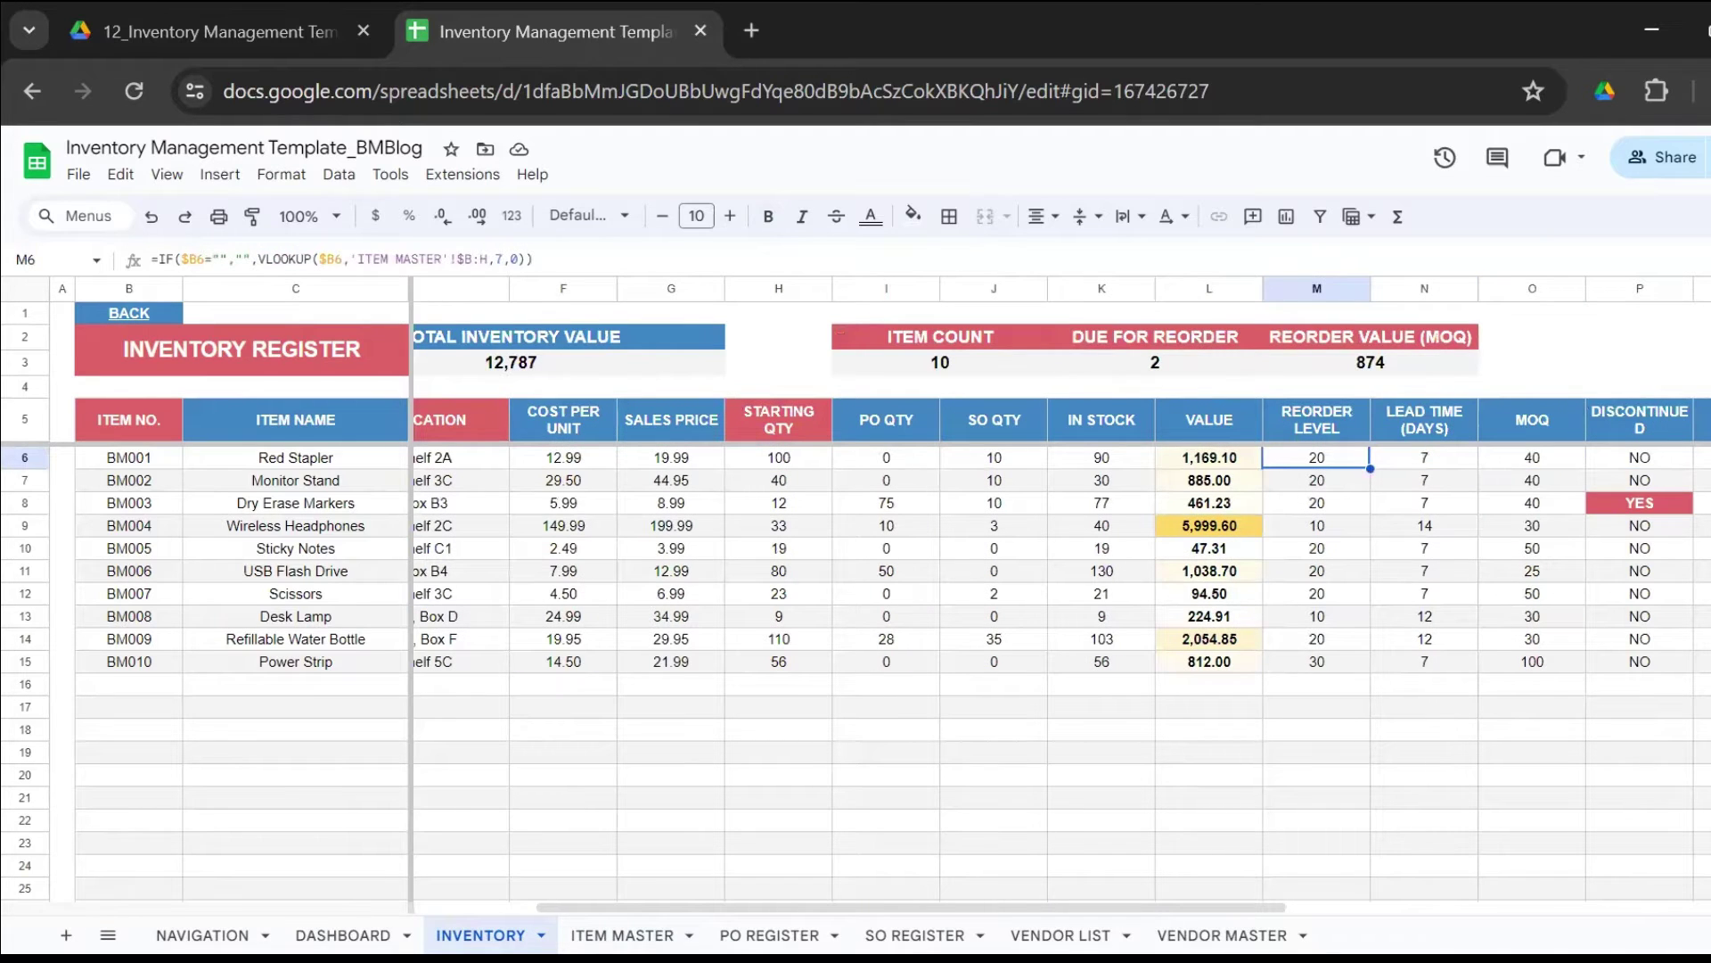
pyautogui.press('Right')
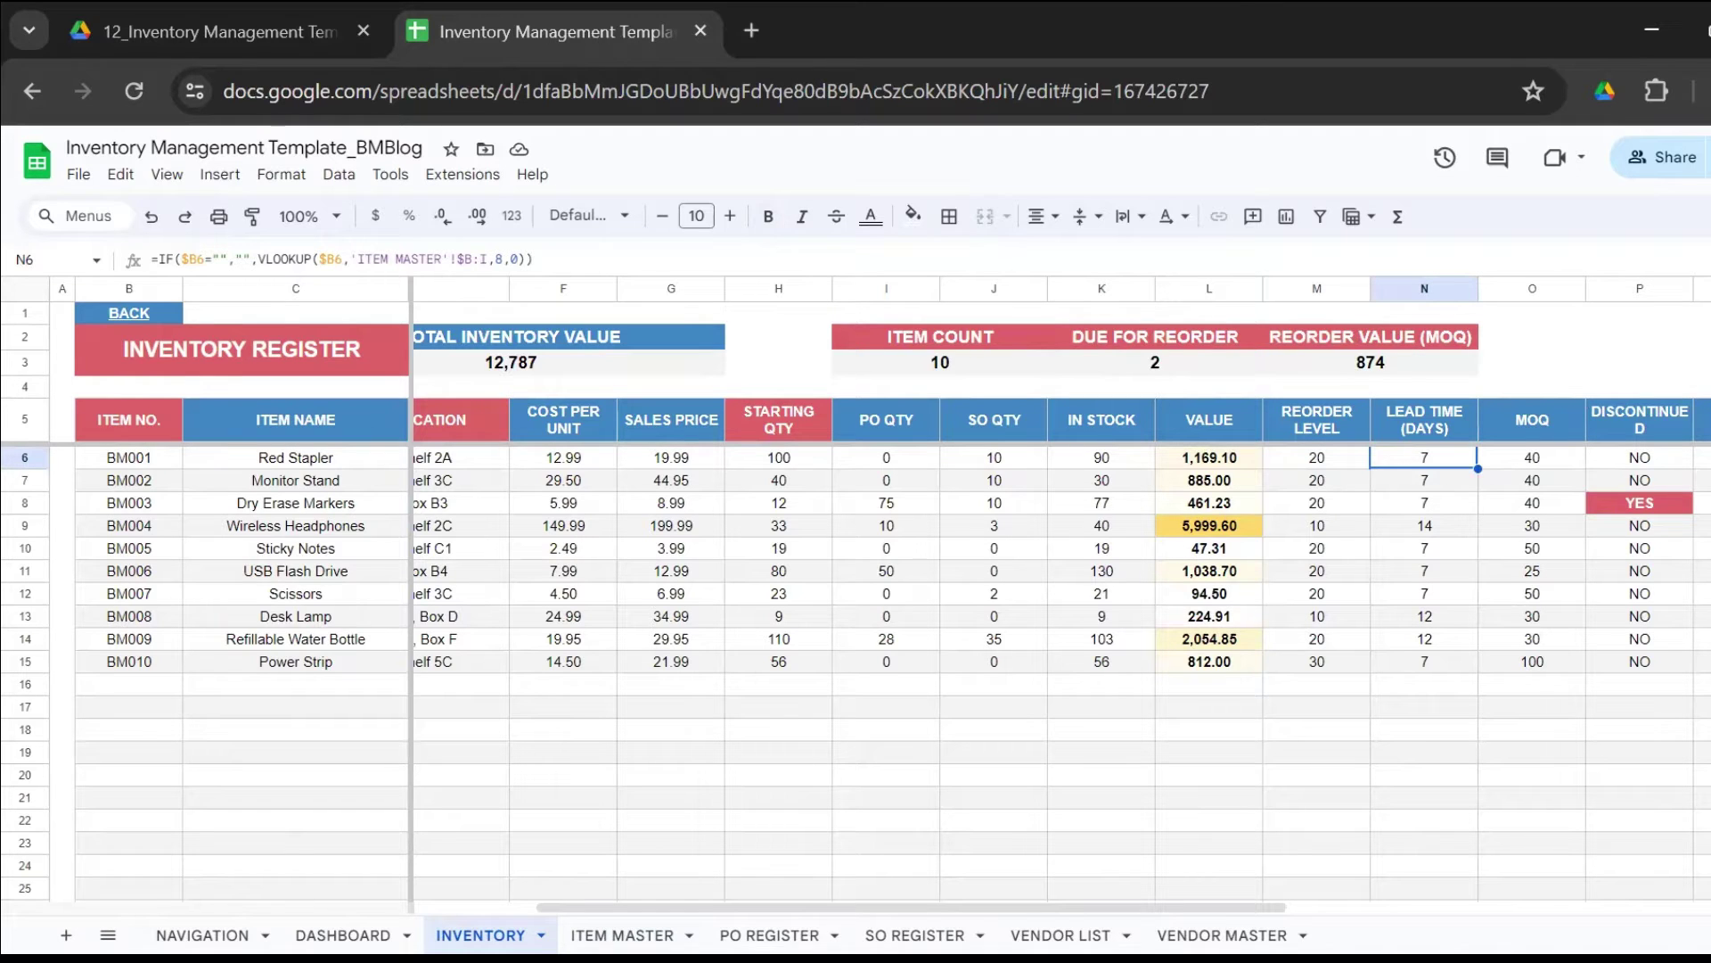
pyautogui.press('Right')
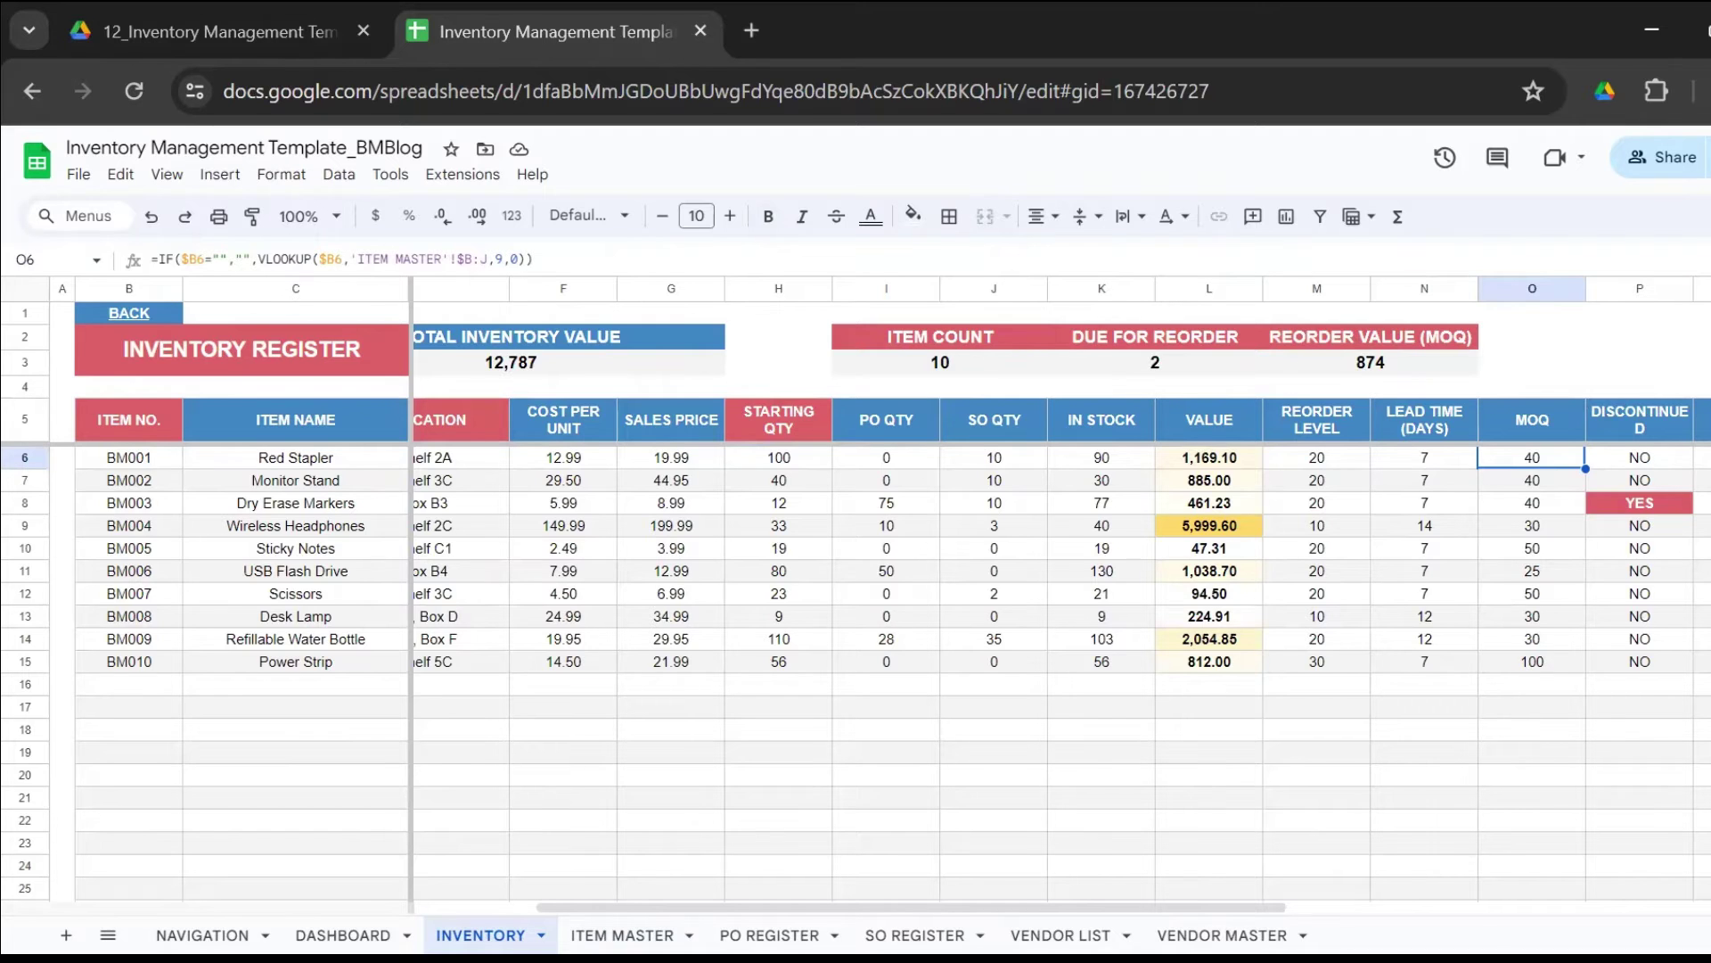
pyautogui.press('Left')
pyautogui.press('Left')
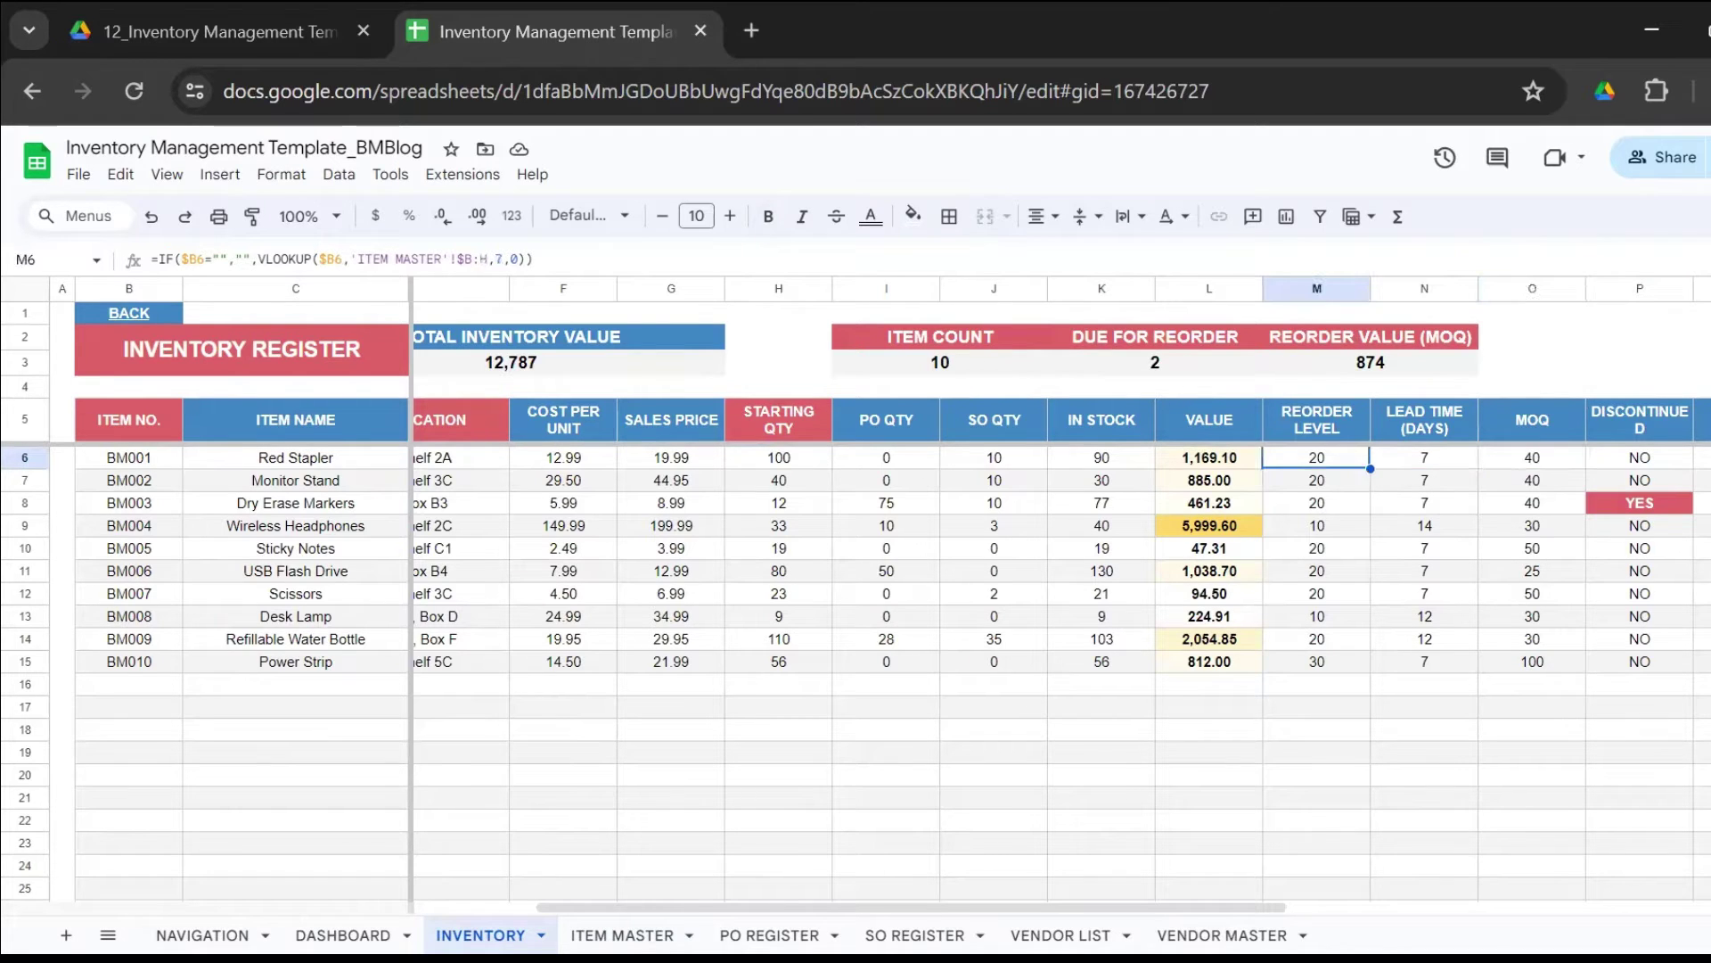
pyautogui.press('Right')
pyautogui.press('Right')
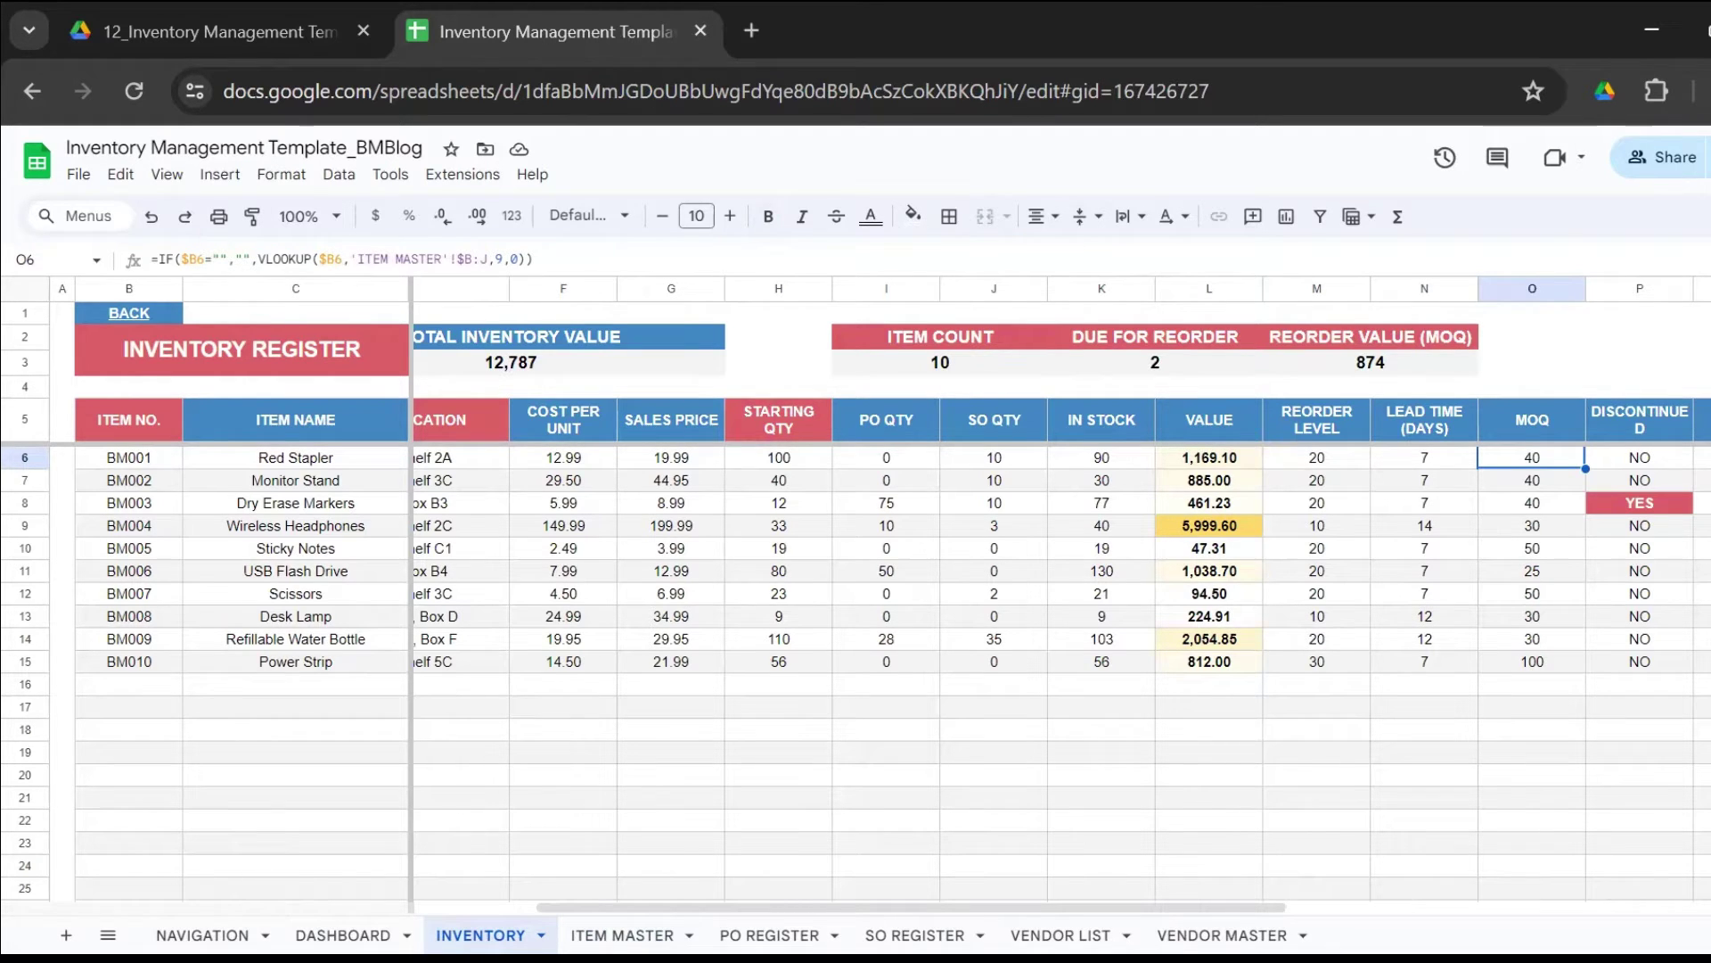
pyautogui.click(1639, 457)
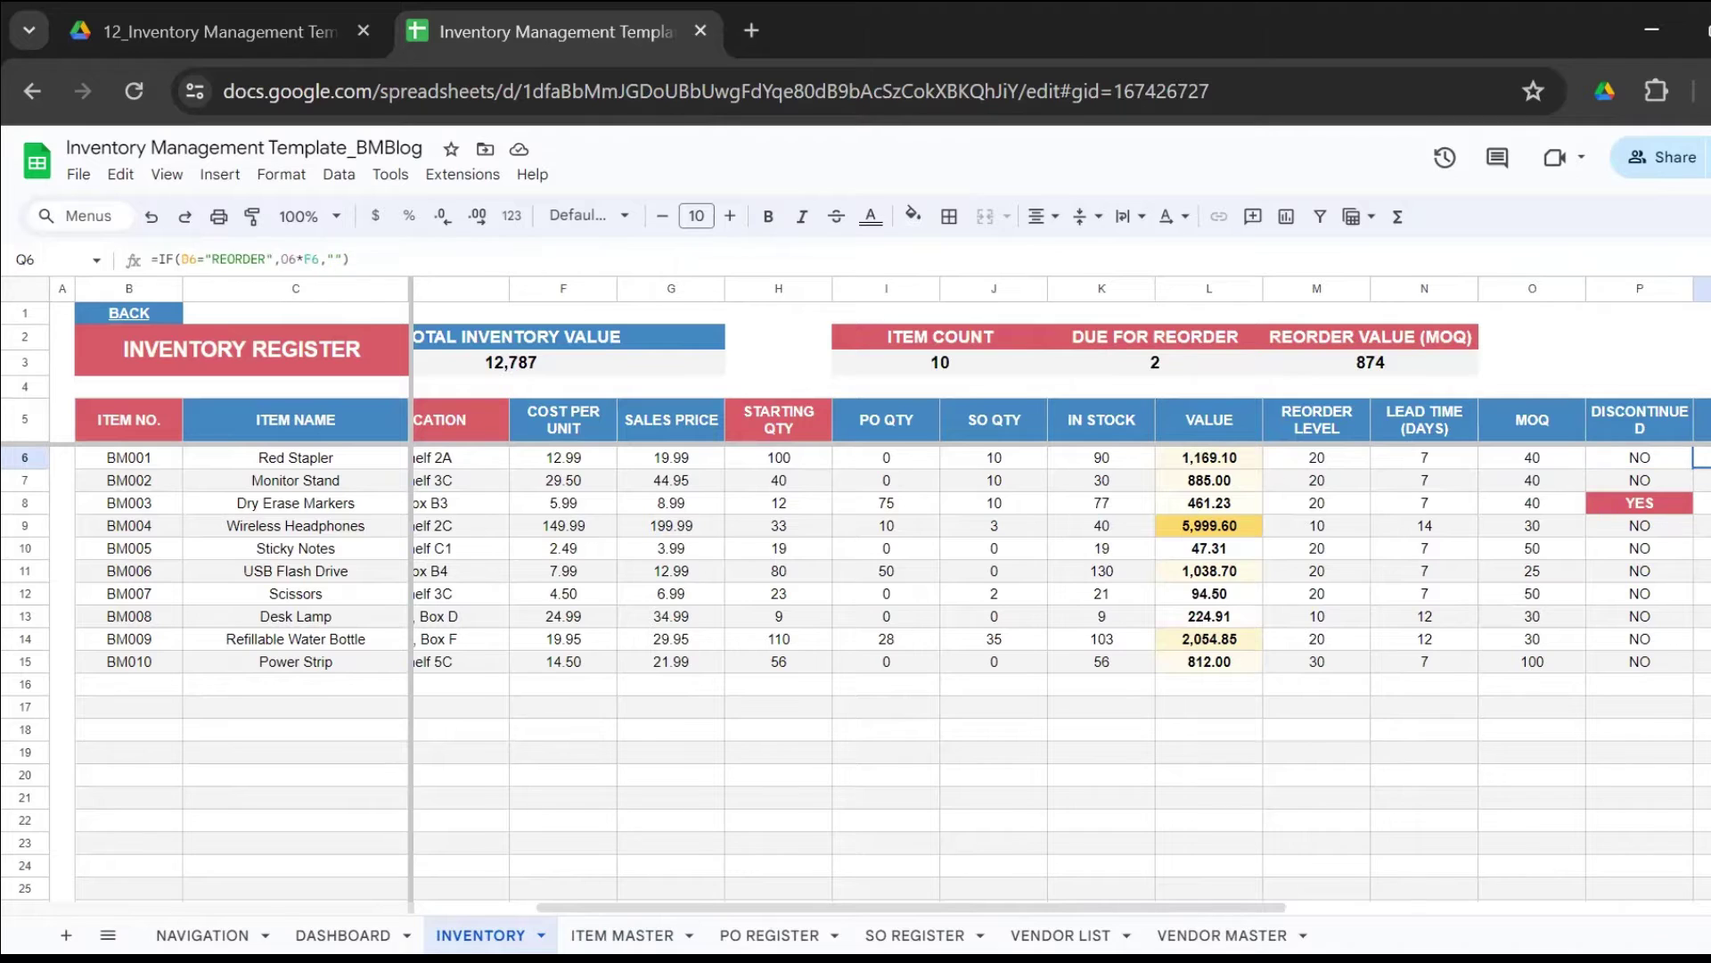
pyautogui.hscroll(1, 864, 559)
pyautogui.click(1613, 502)
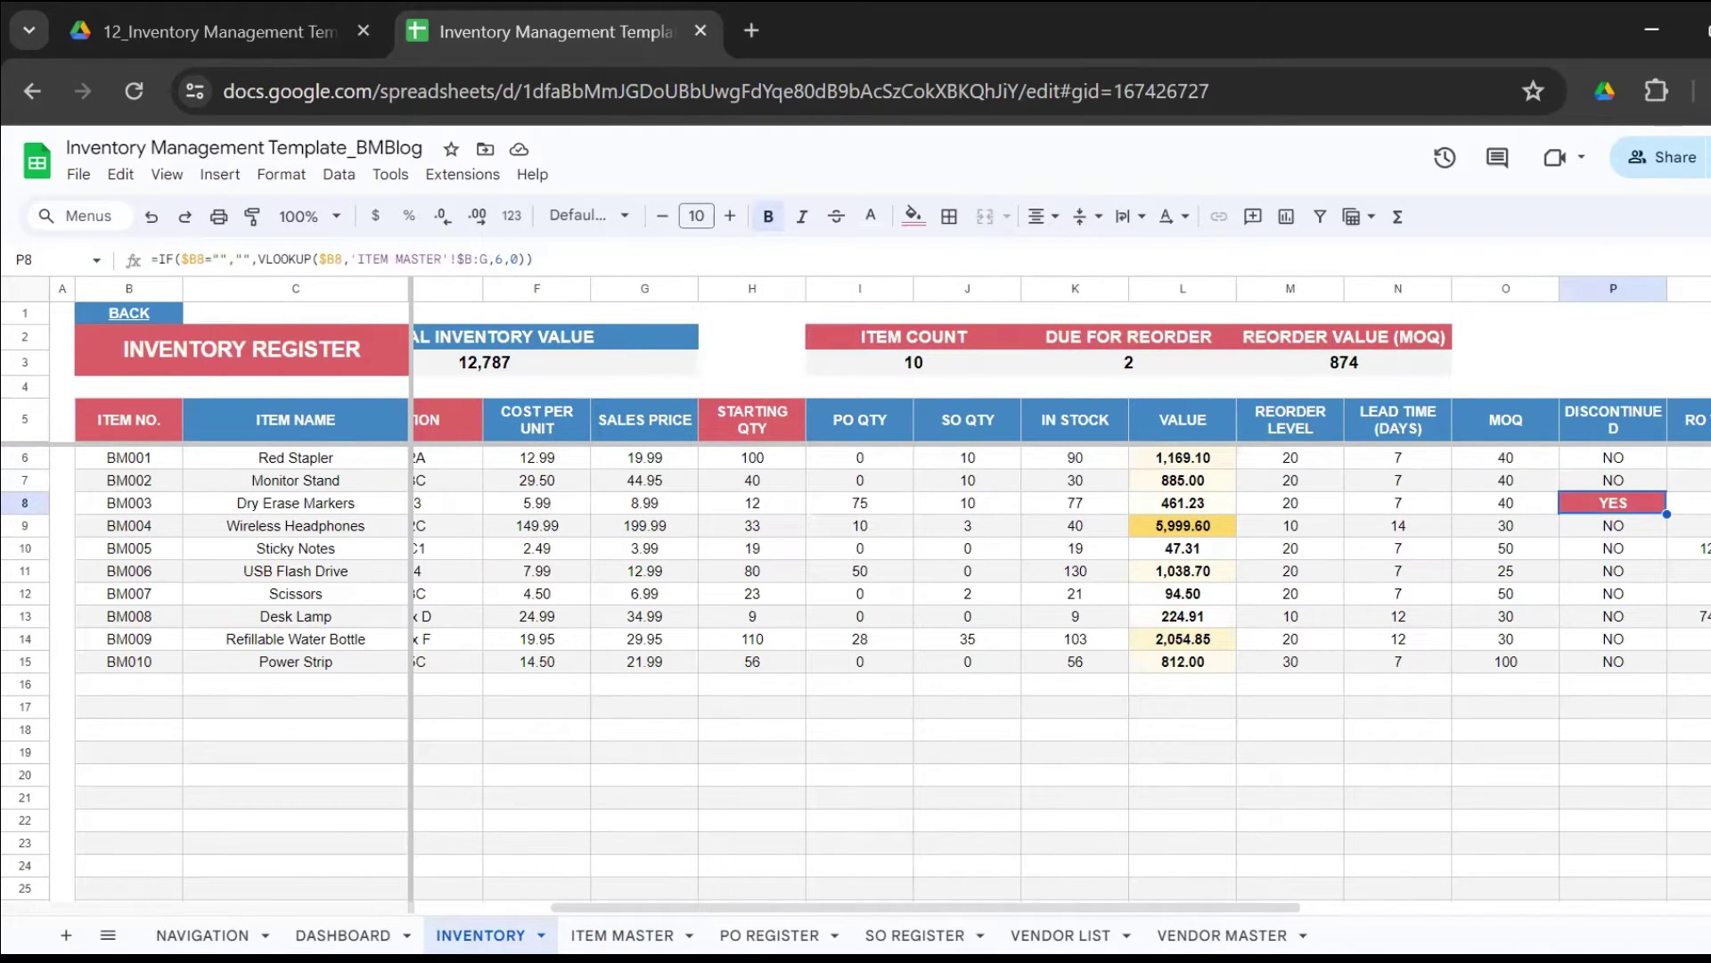
pyautogui.click(1690, 503)
pyautogui.click(1689, 457)
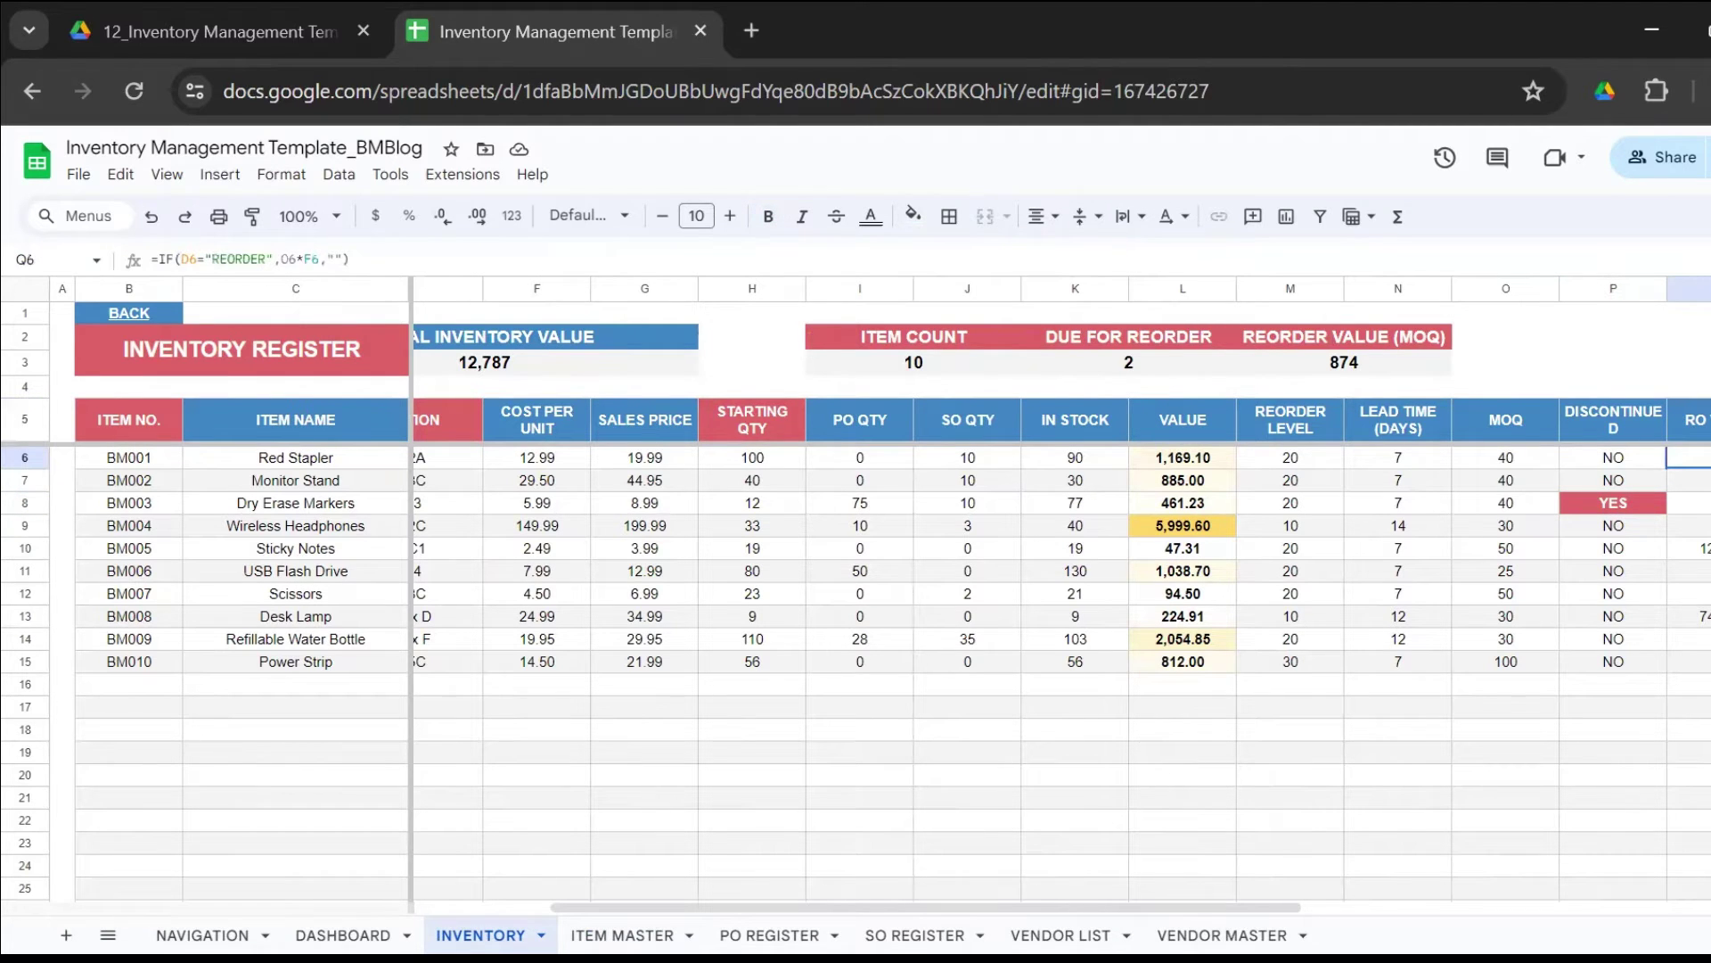
pyautogui.press('Down')
pyautogui.press('Down')
pyautogui.press('Down')
pyautogui.press('Down')
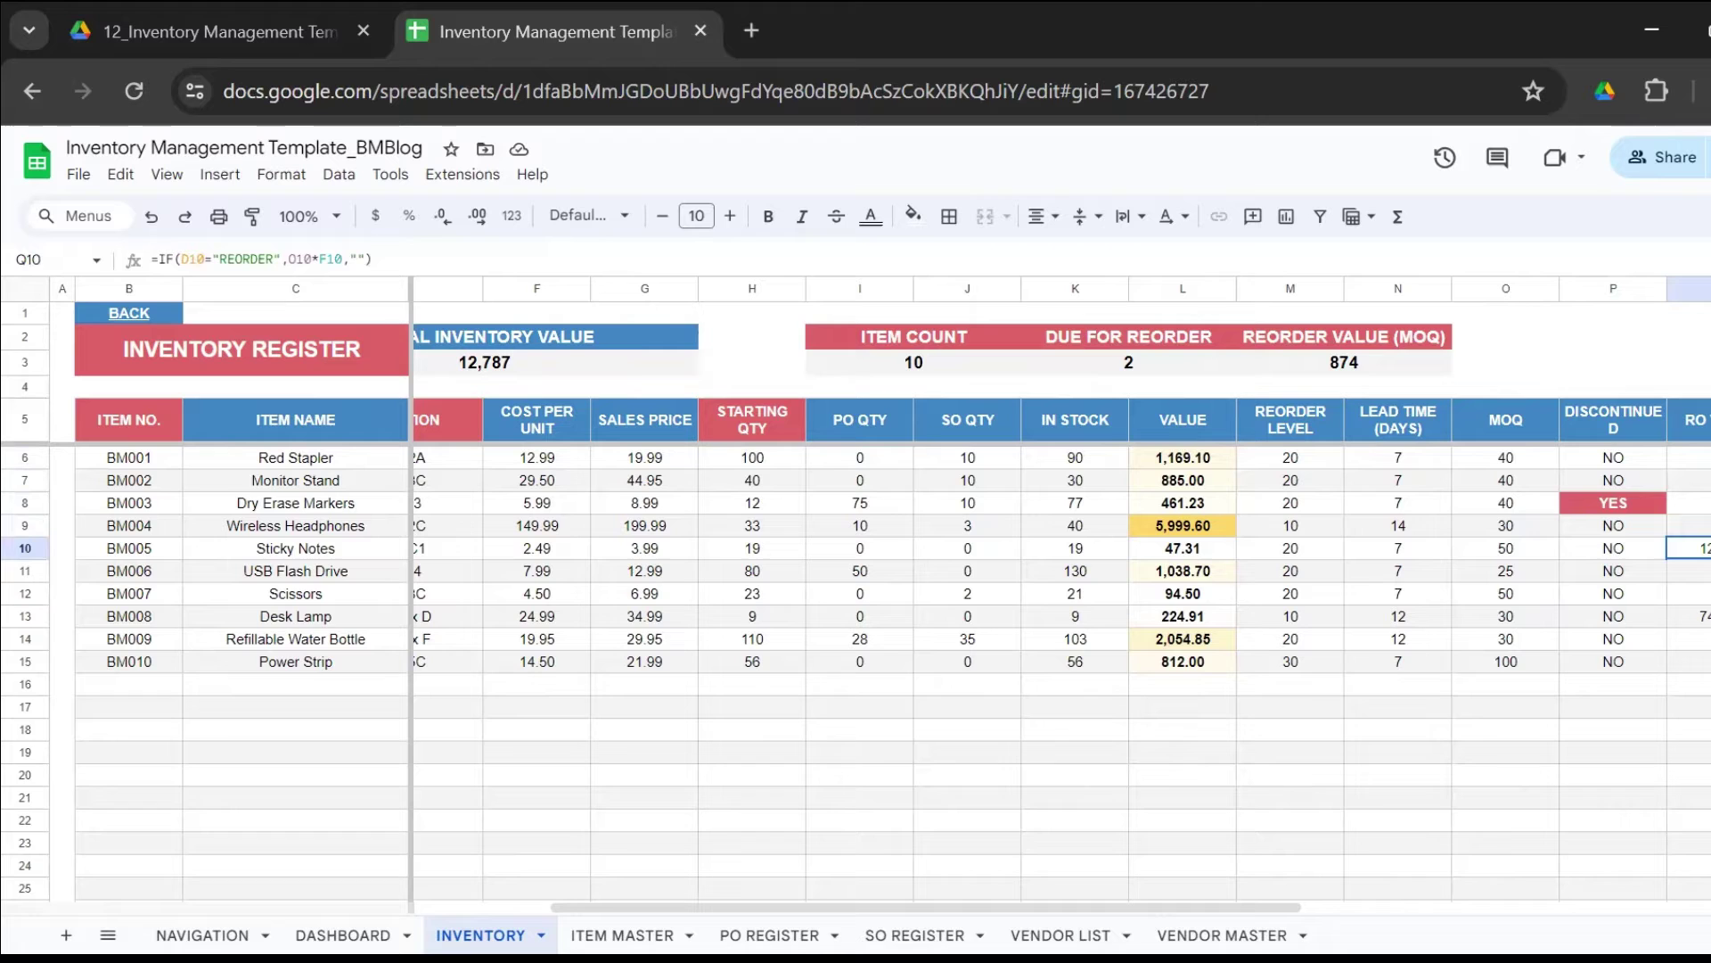
pyautogui.press('Left')
pyautogui.press('Left')
pyautogui.press('Left')
pyautogui.press('Left')
pyautogui.press('Left')
pyautogui.press('Left')
pyautogui.press('Left')
pyautogui.press('Left')
pyautogui.press('Left')
pyautogui.press('Left')
pyautogui.press('Left')
pyautogui.press('Left')
pyautogui.press('Left')
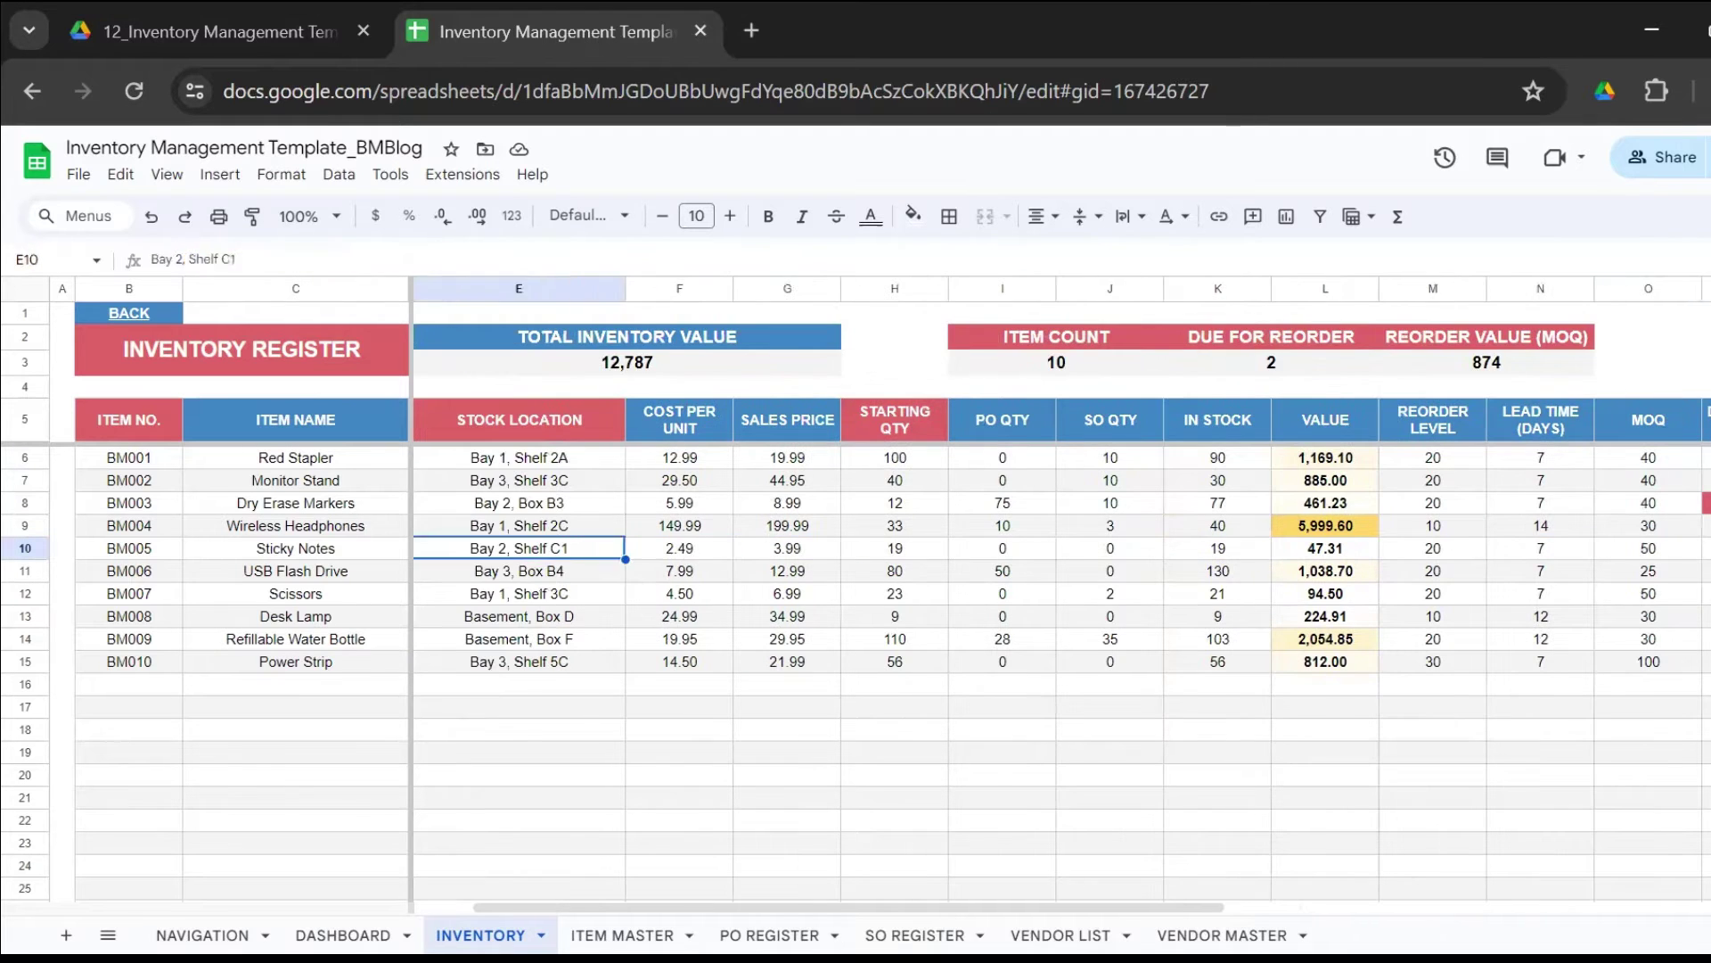
pyautogui.press('Right')
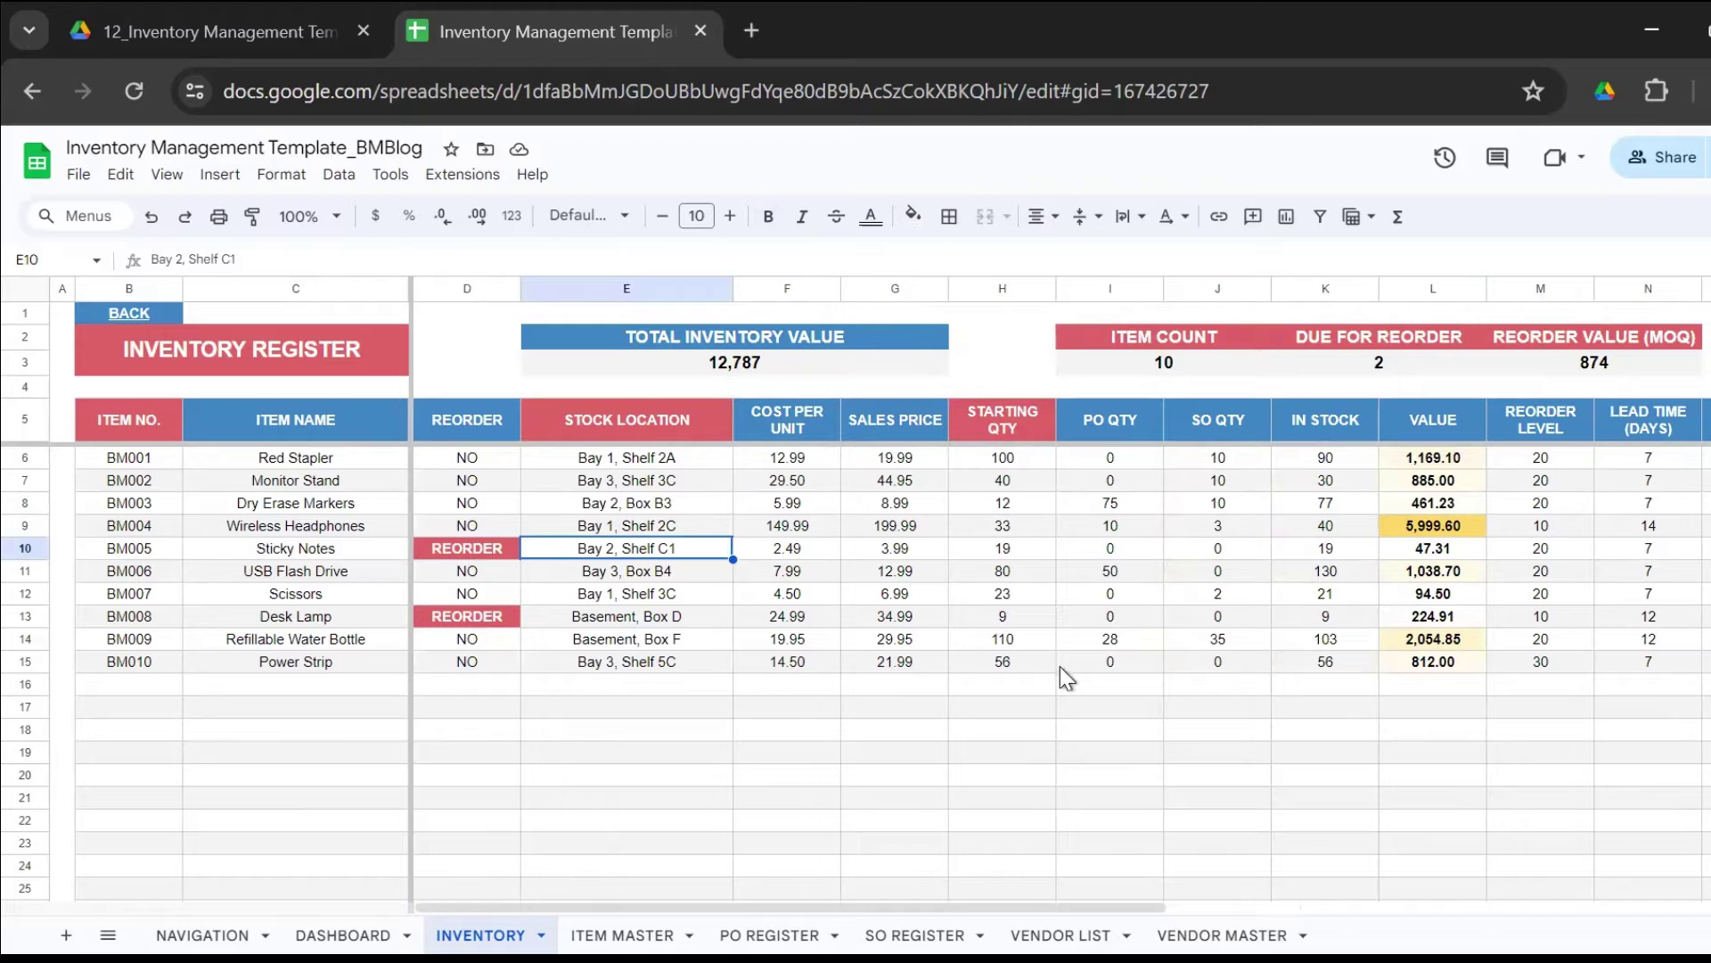
pyautogui.click(132, 464)
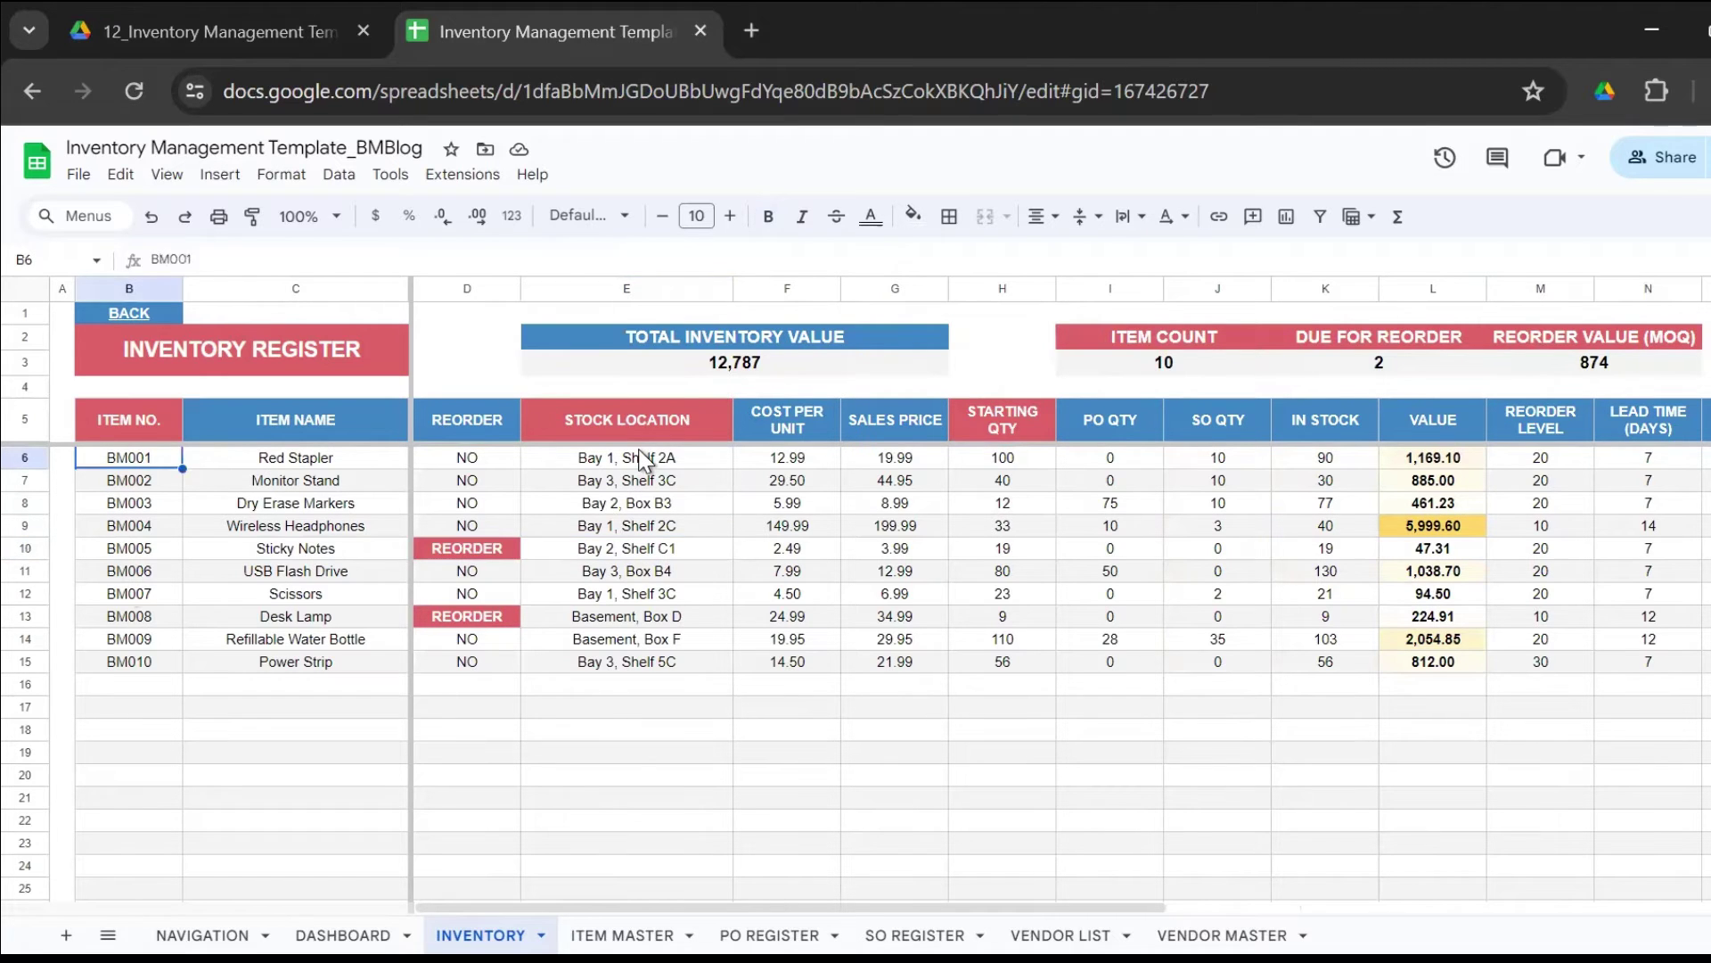
pyautogui.click(646, 454)
pyautogui.click(1043, 463)
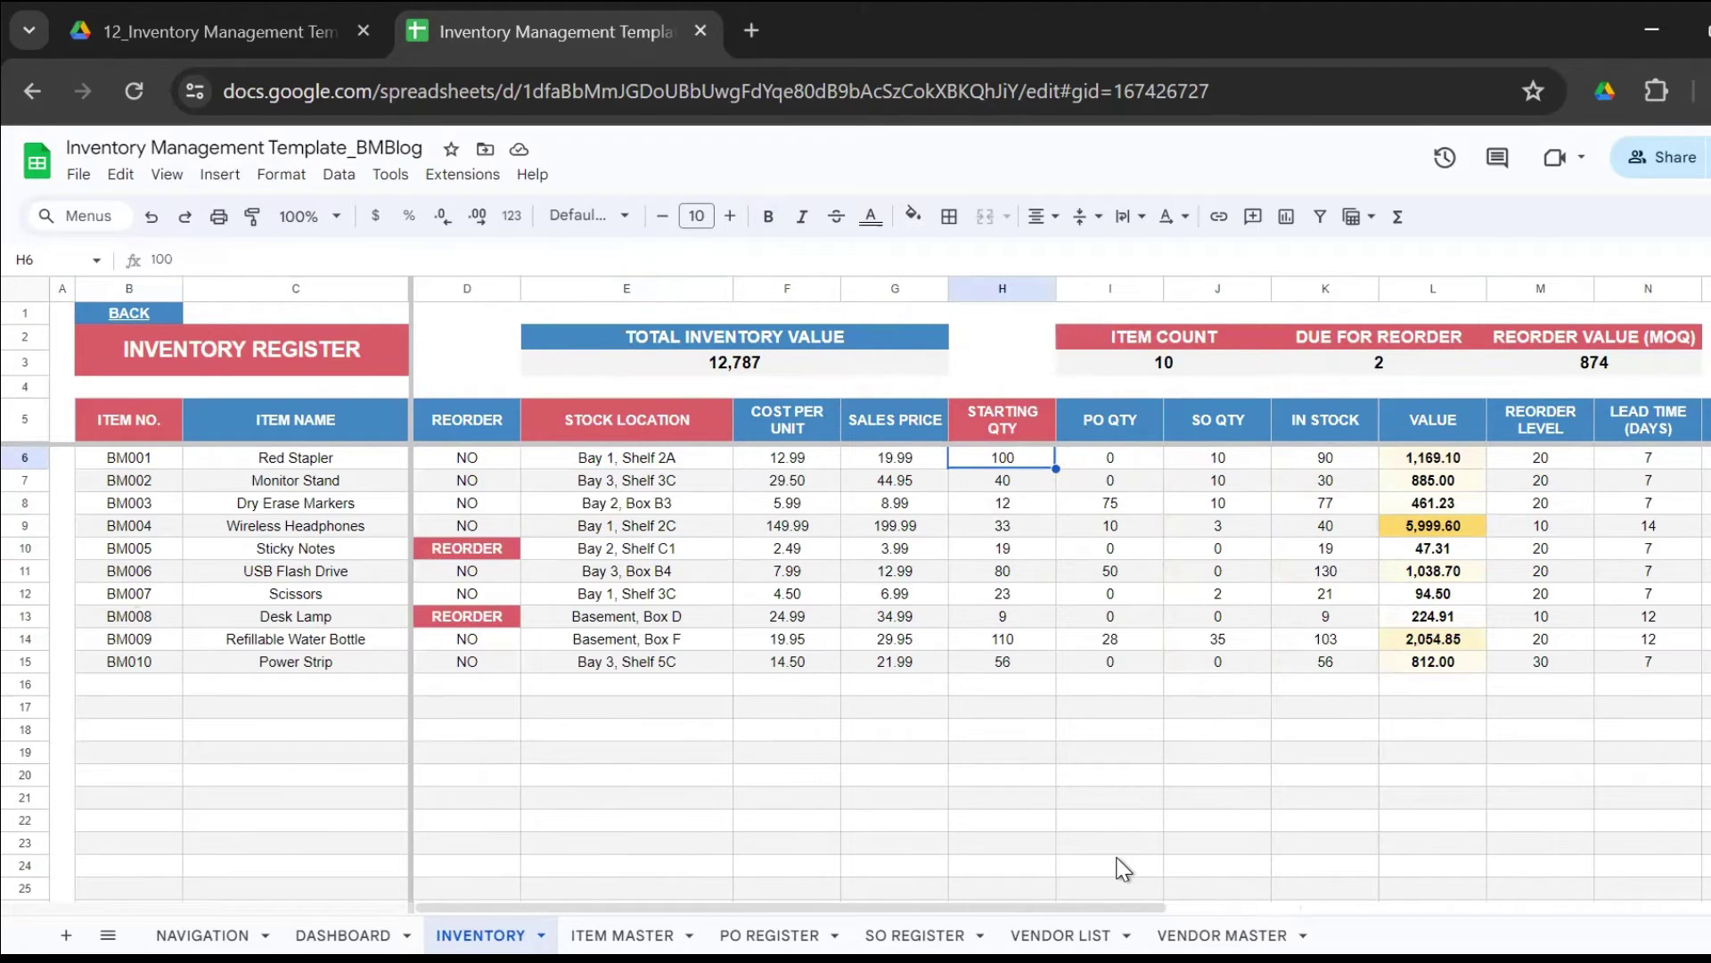
pyautogui.press('Right')
pyautogui.press('Right')
pyautogui.press('Right')
pyautogui.press('Right')
pyautogui.press('Right')
pyautogui.press('Right')
pyautogui.press('Right')
pyautogui.press('Right')
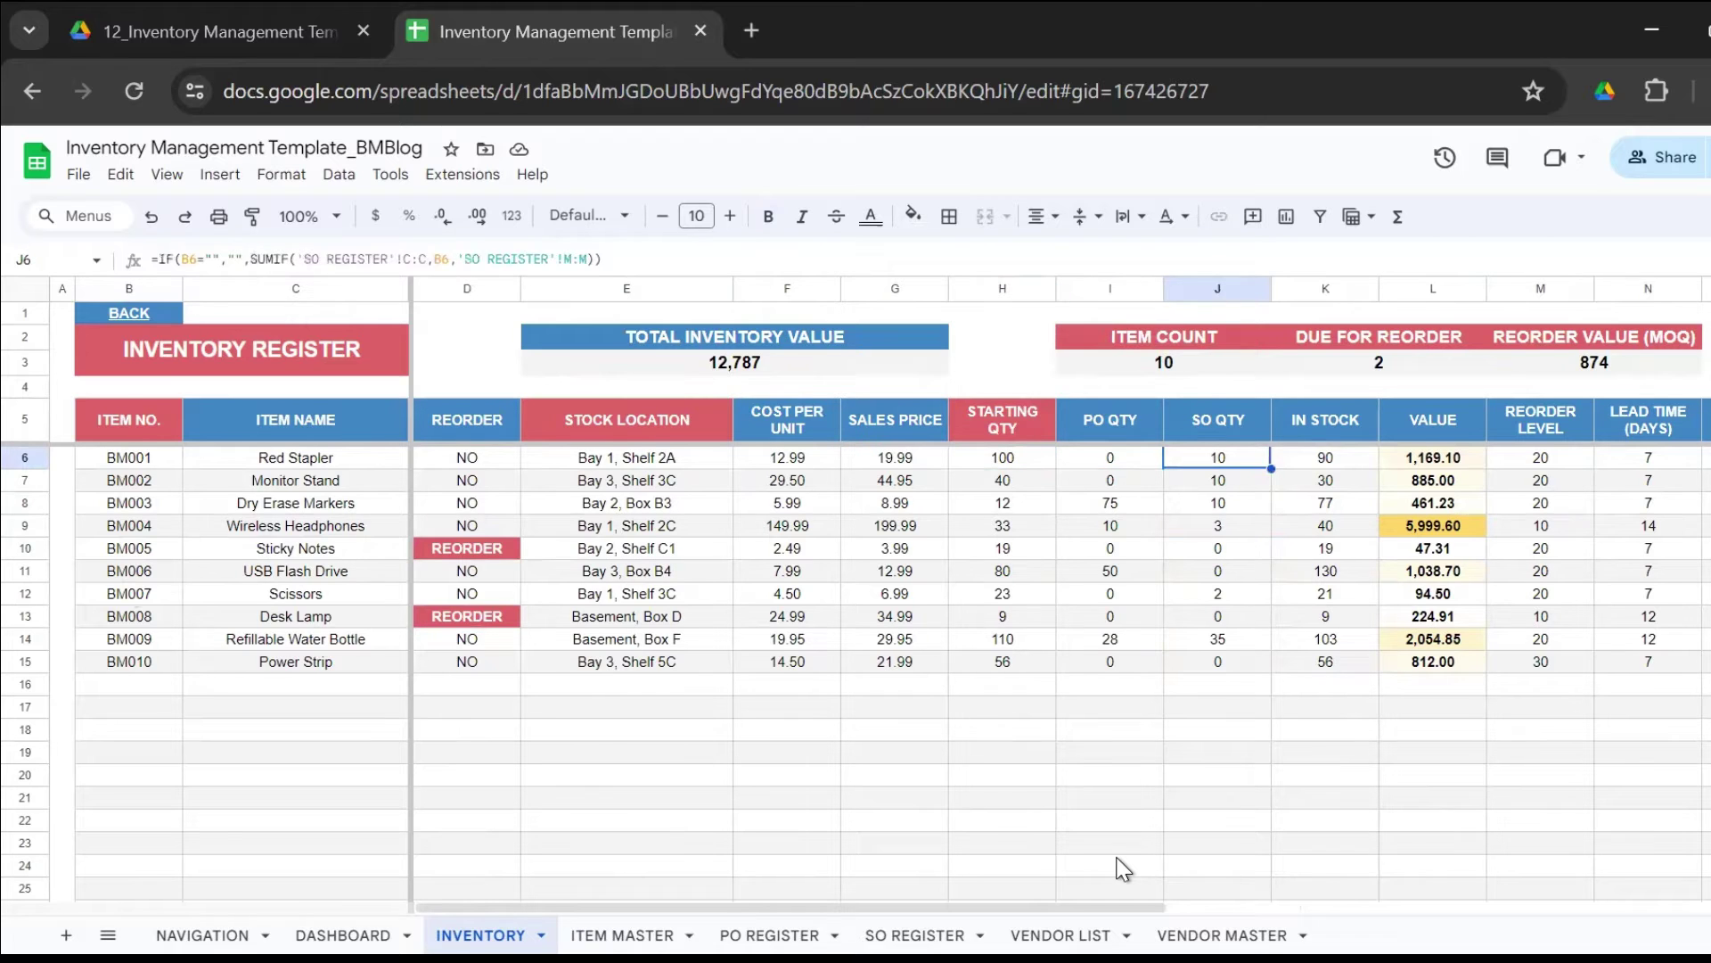
pyautogui.press('Right')
pyautogui.press('Right')
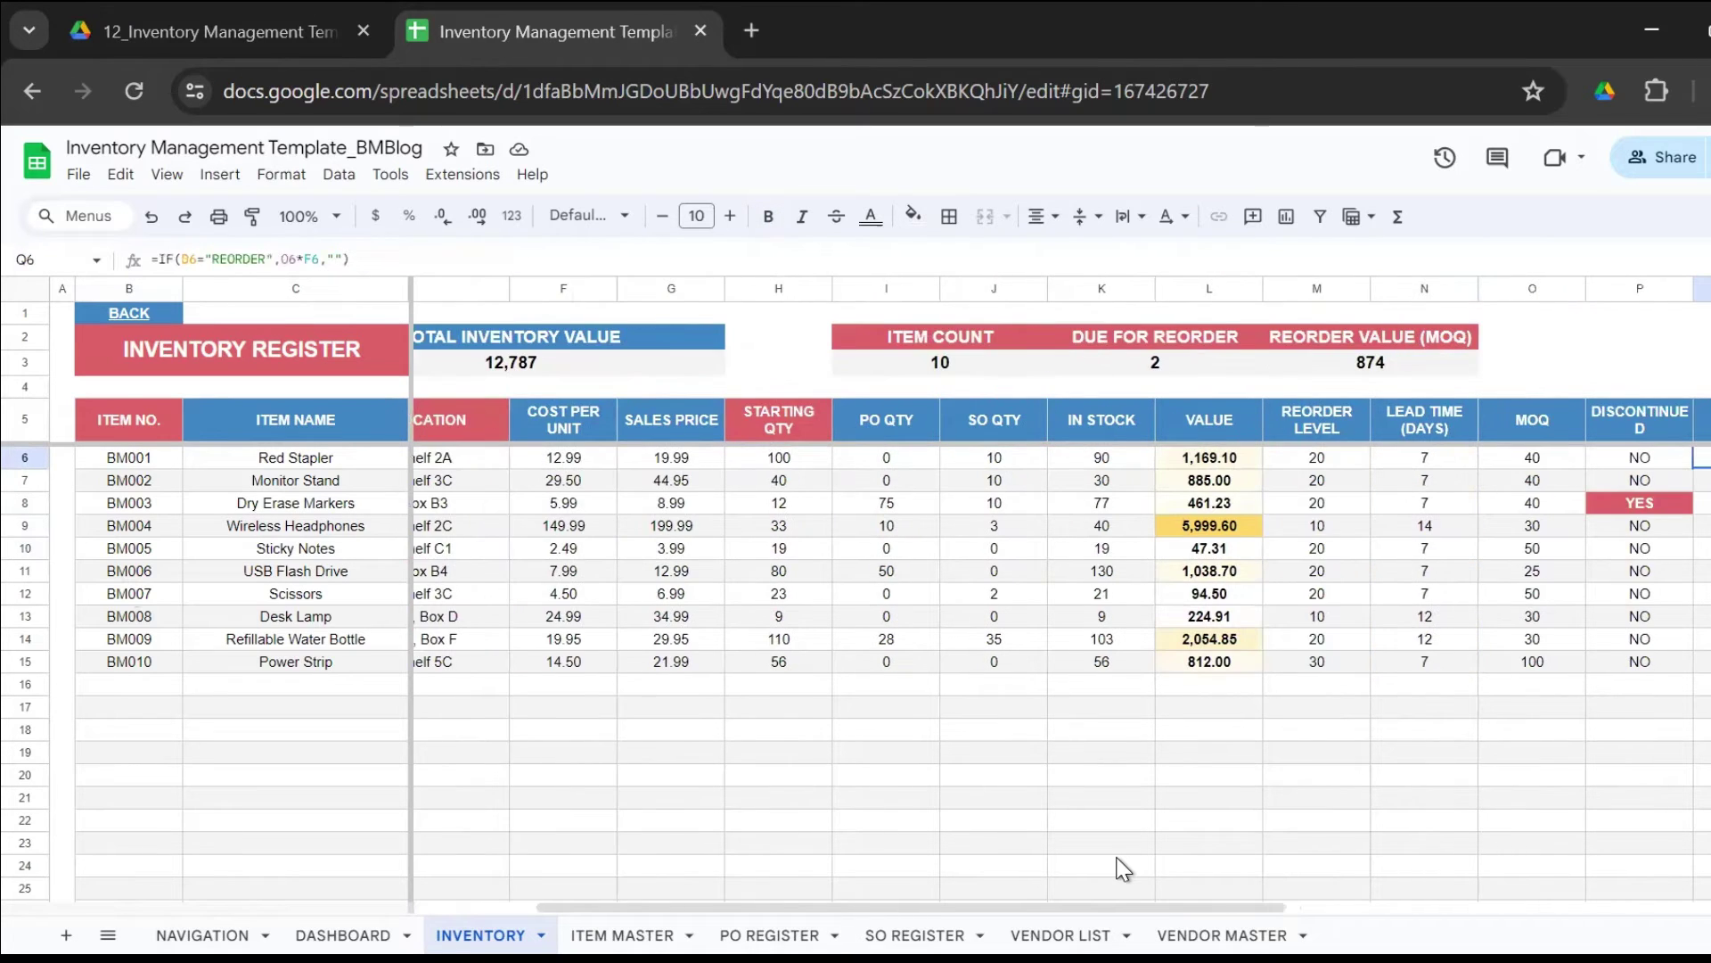
pyautogui.press('Home')
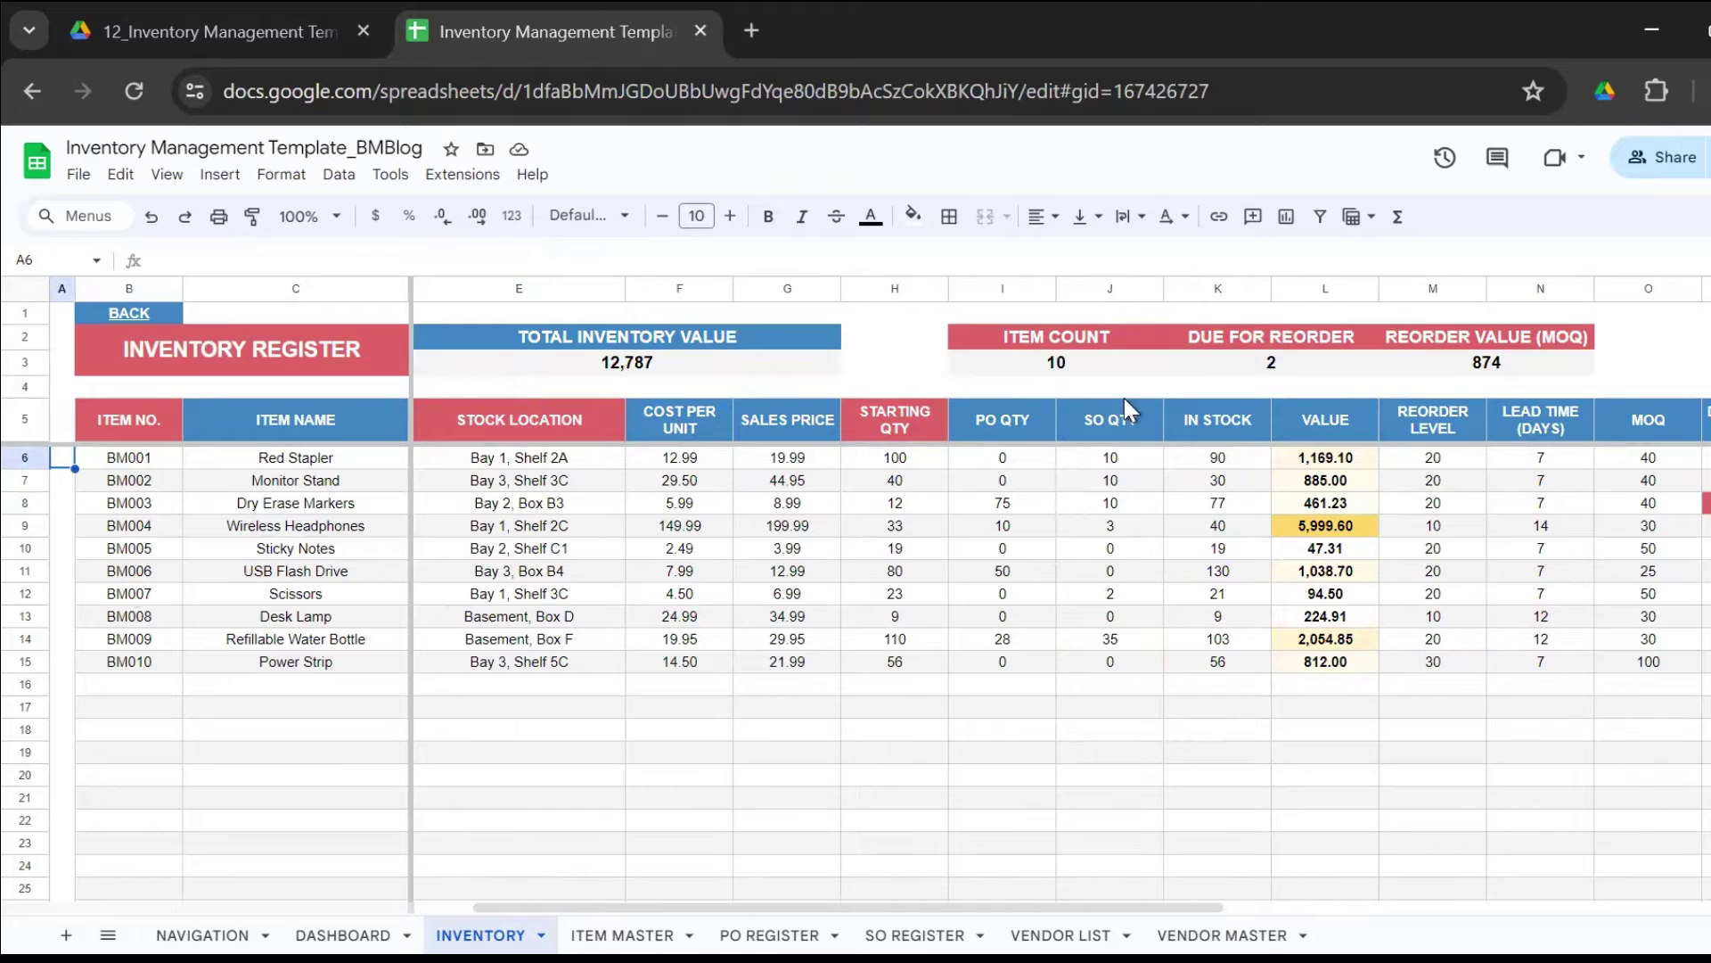
pyautogui.click(1072, 368)
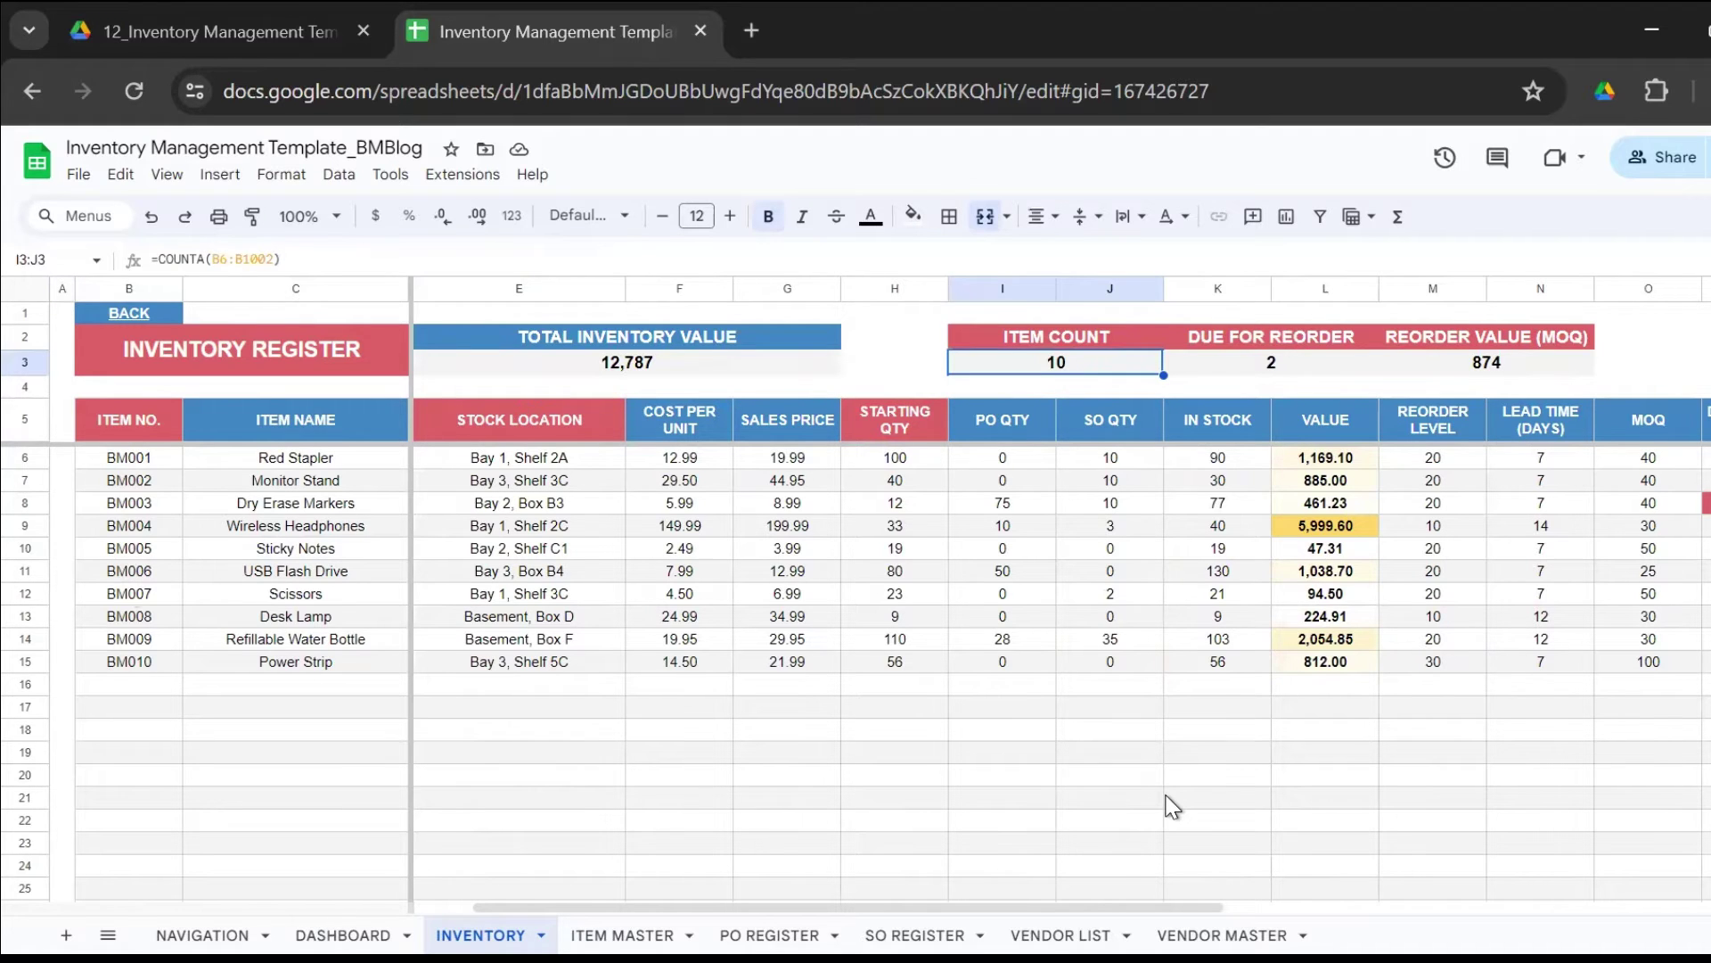
pyautogui.press('Right')
pyautogui.press('Right')
pyautogui.press('Left')
pyautogui.press('Left')
pyautogui.press('Left')
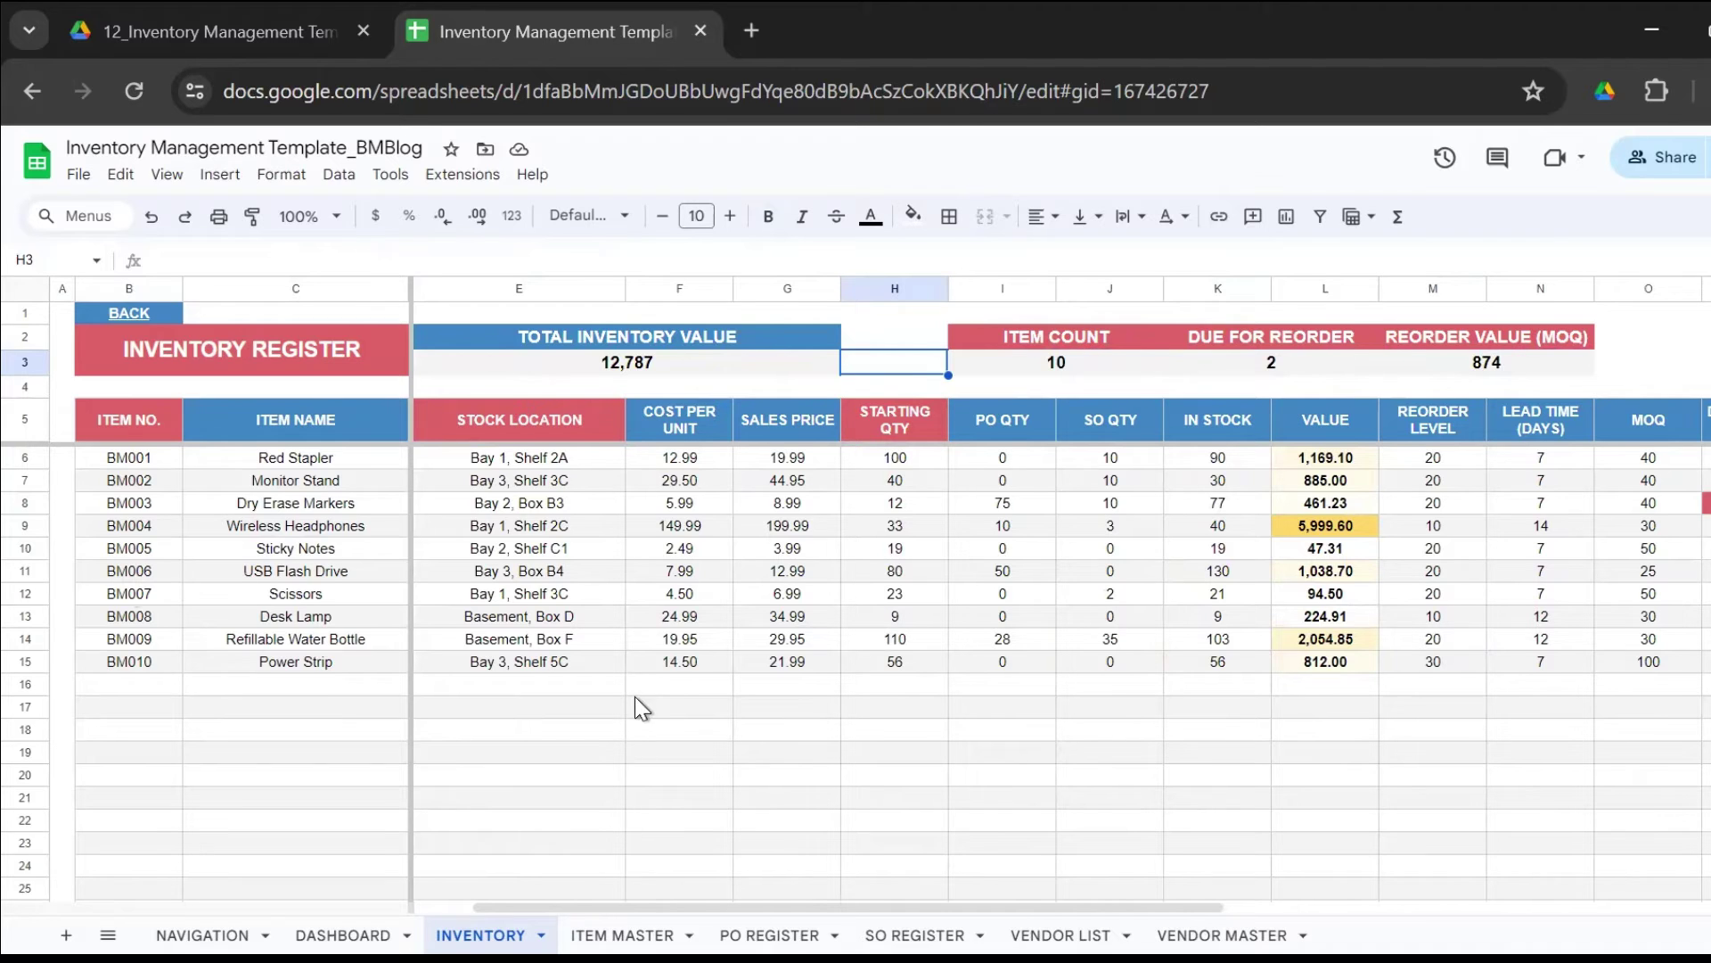
pyautogui.click(649, 932)
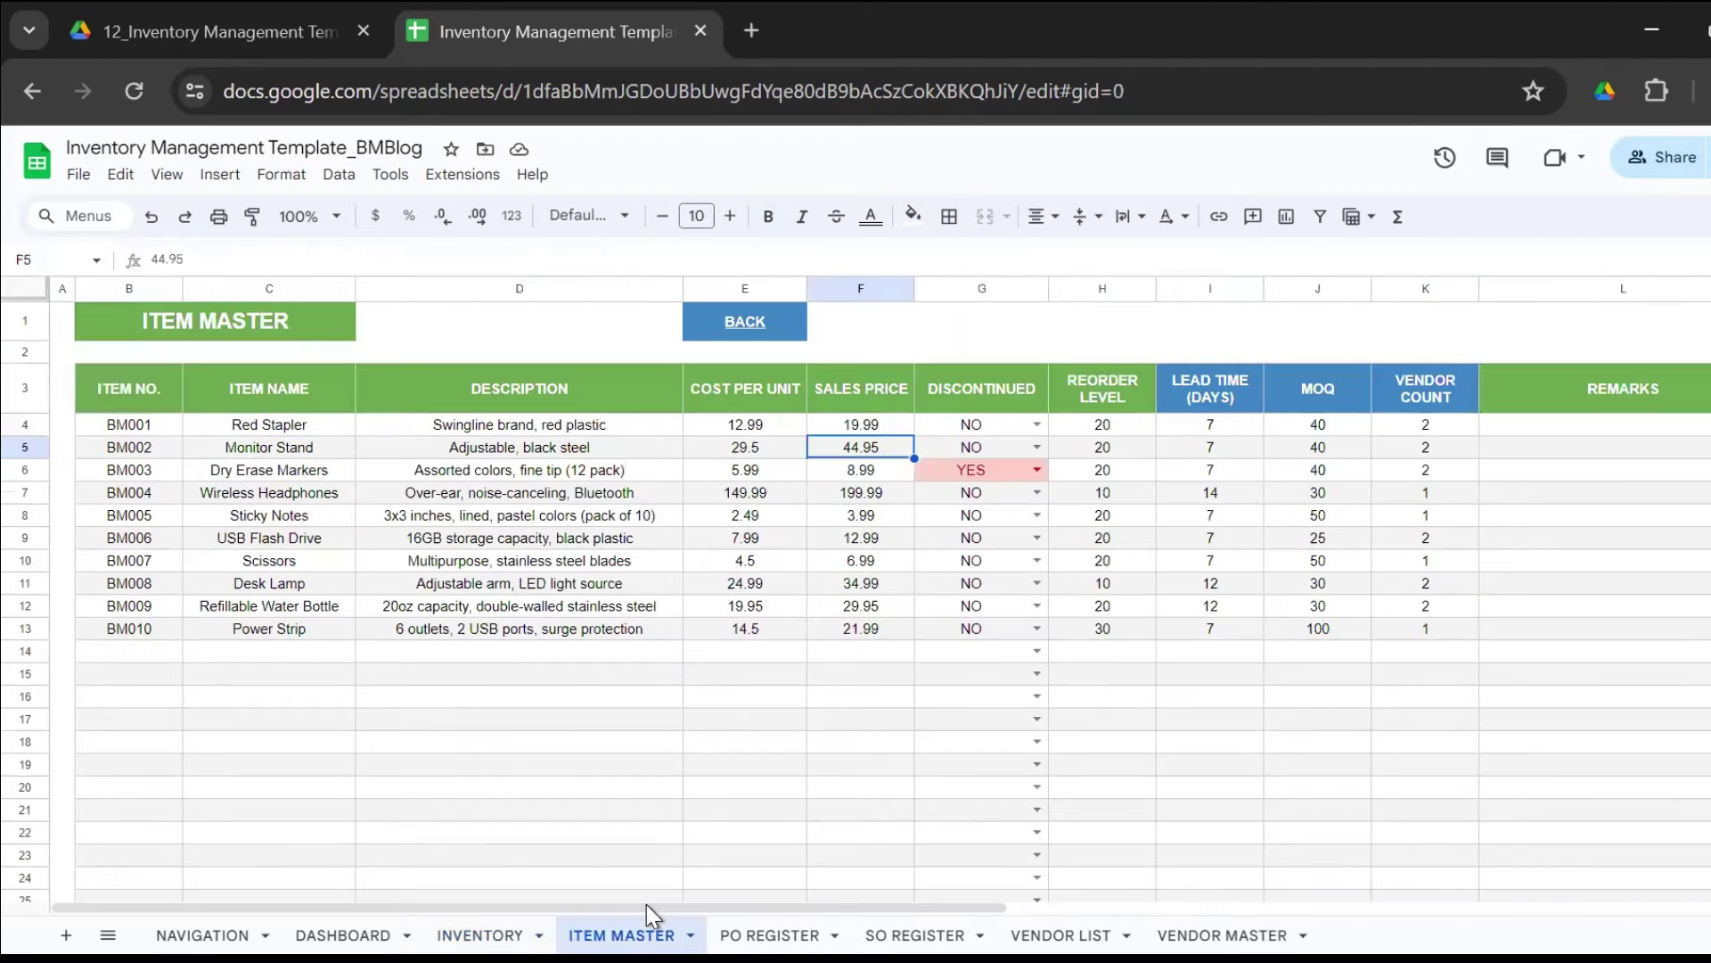
pyautogui.click(736, 731)
pyautogui.click(482, 934)
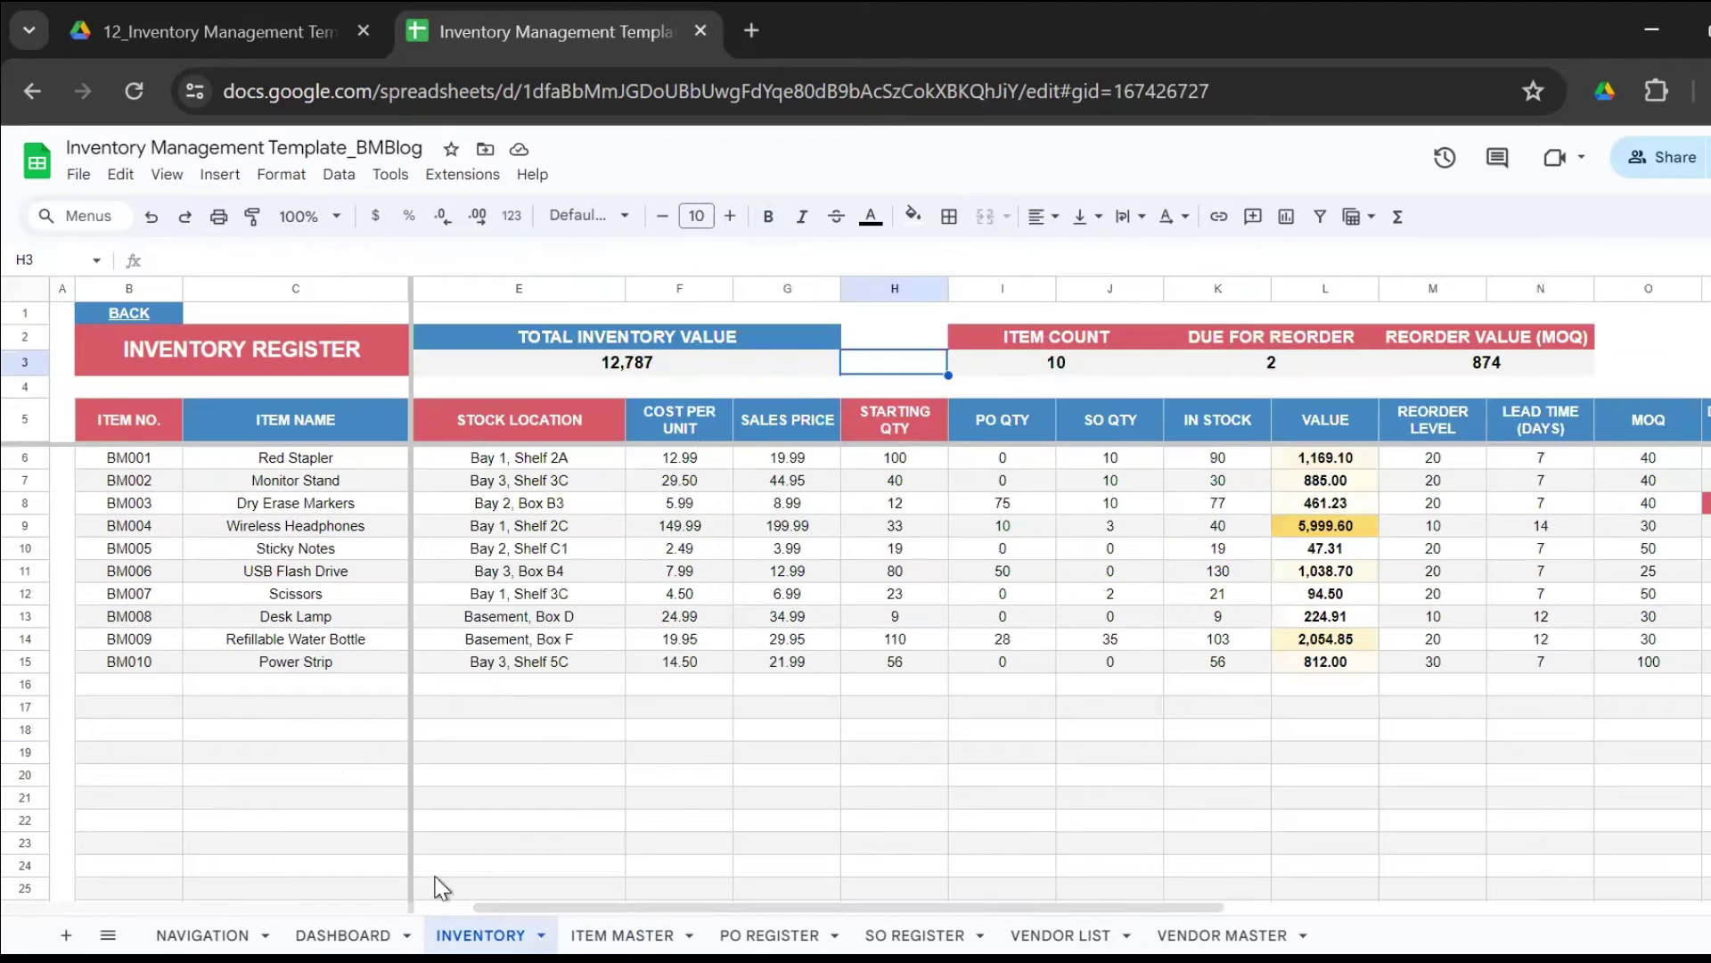
pyautogui.click(196, 717)
# Enter a duplicate BM002 in B16 to see the flag, then delete it.
pyautogui.click(129, 684)
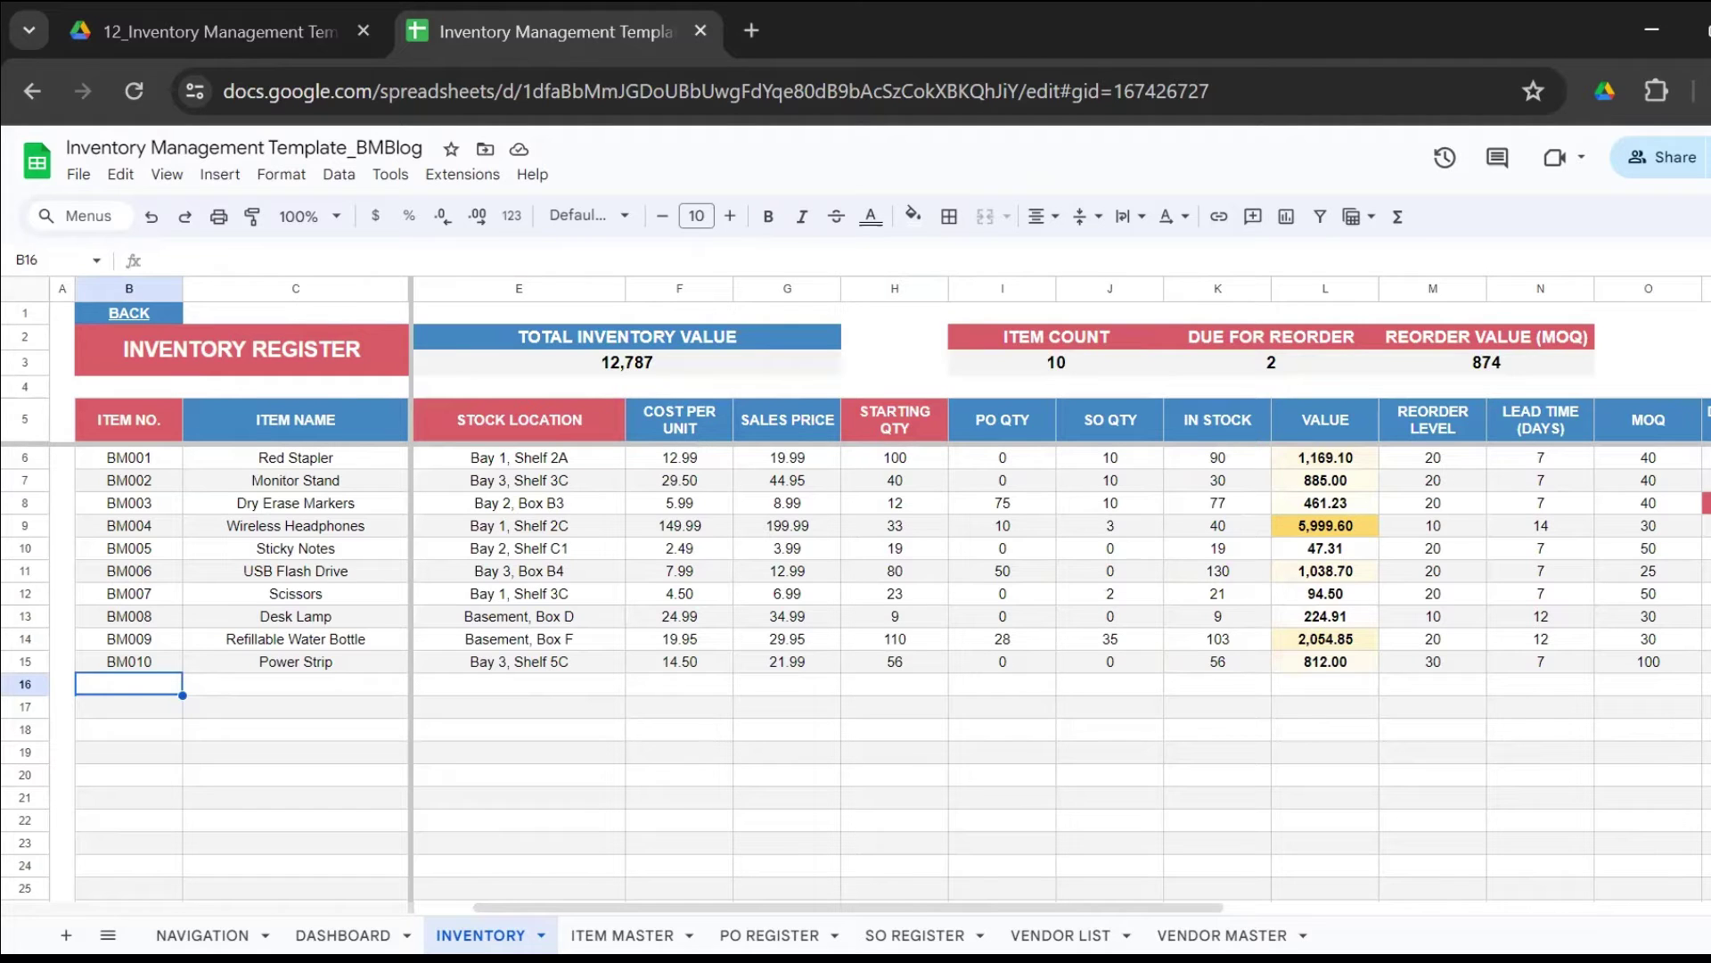
pyautogui.write('BM002')
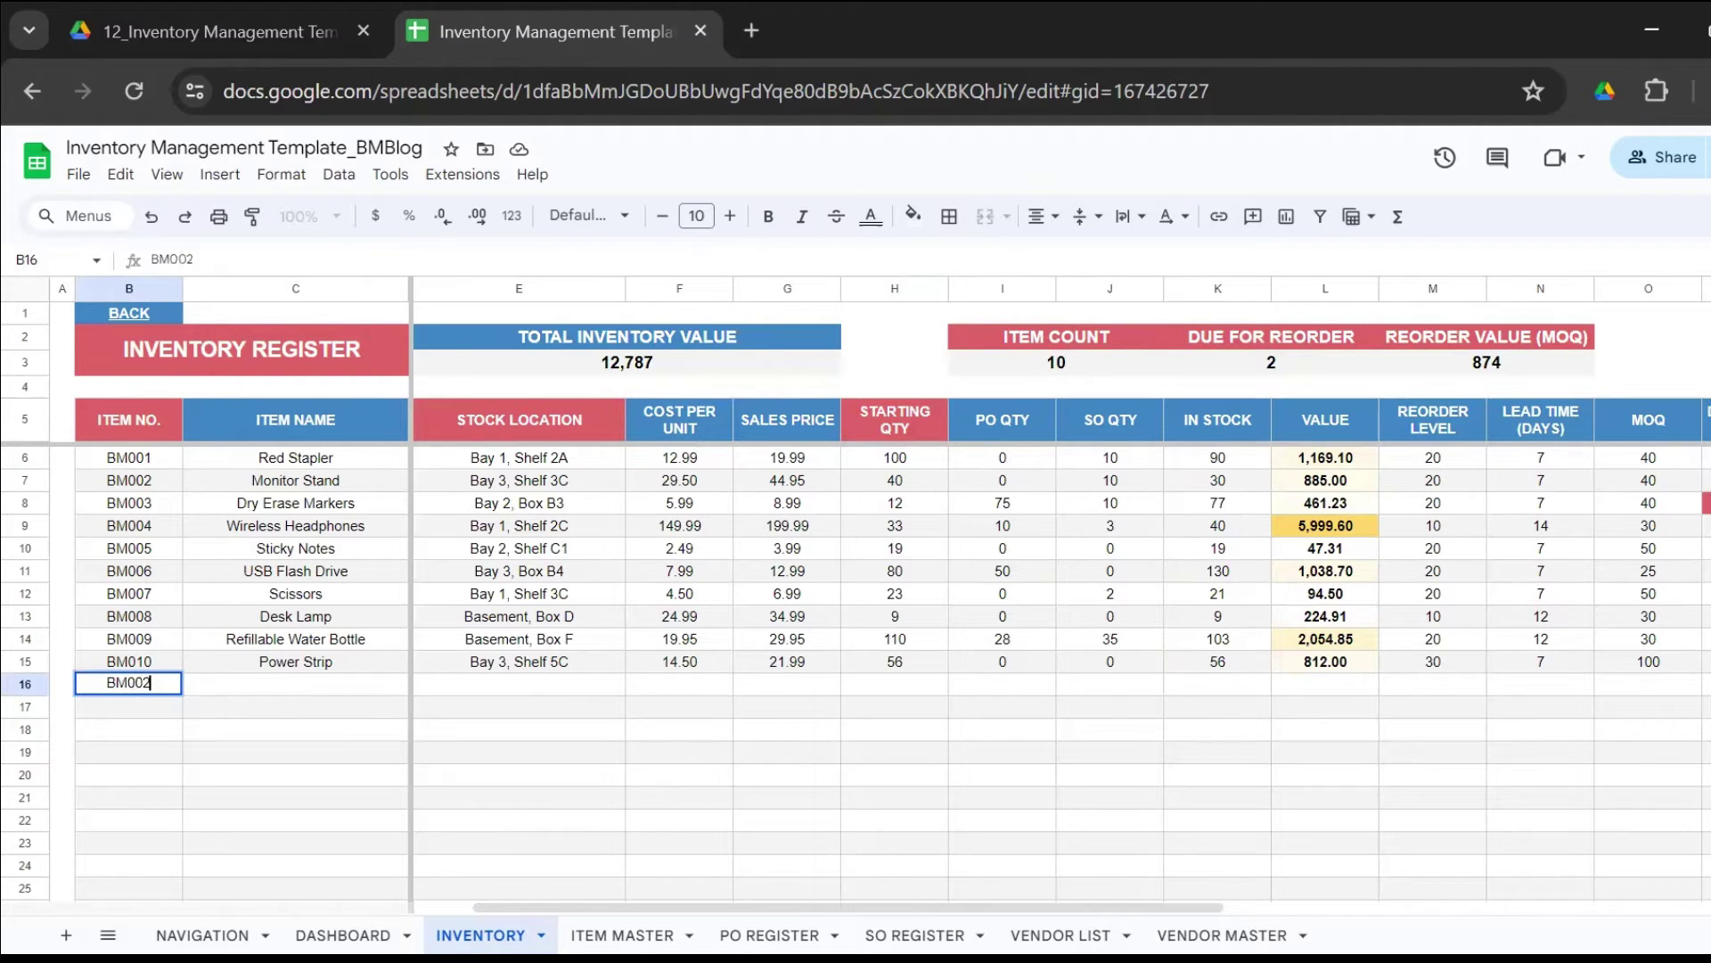
pyautogui.press('Return')
pyautogui.press('Up')
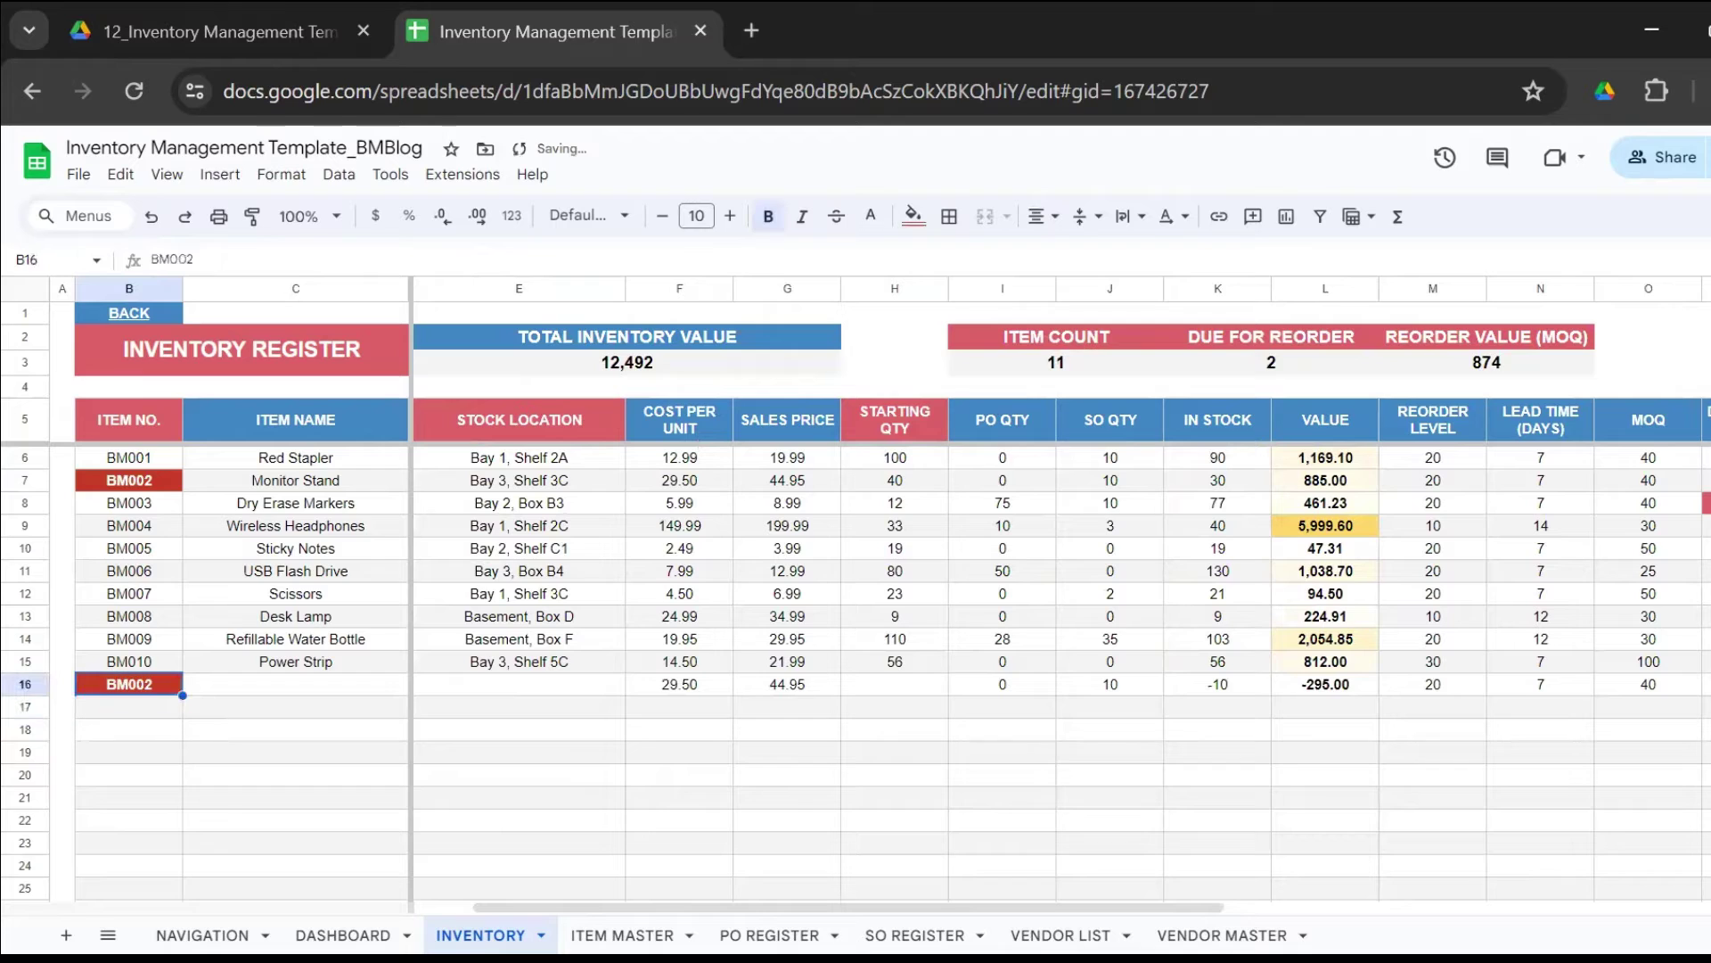
pyautogui.press('Up')
pyautogui.press('Up')
pyautogui.press('Up')
pyautogui.press('Up')
pyautogui.press('Up')
pyautogui.press('Up')
pyautogui.press('Up')
pyautogui.press('Up')
pyautogui.press('Up')
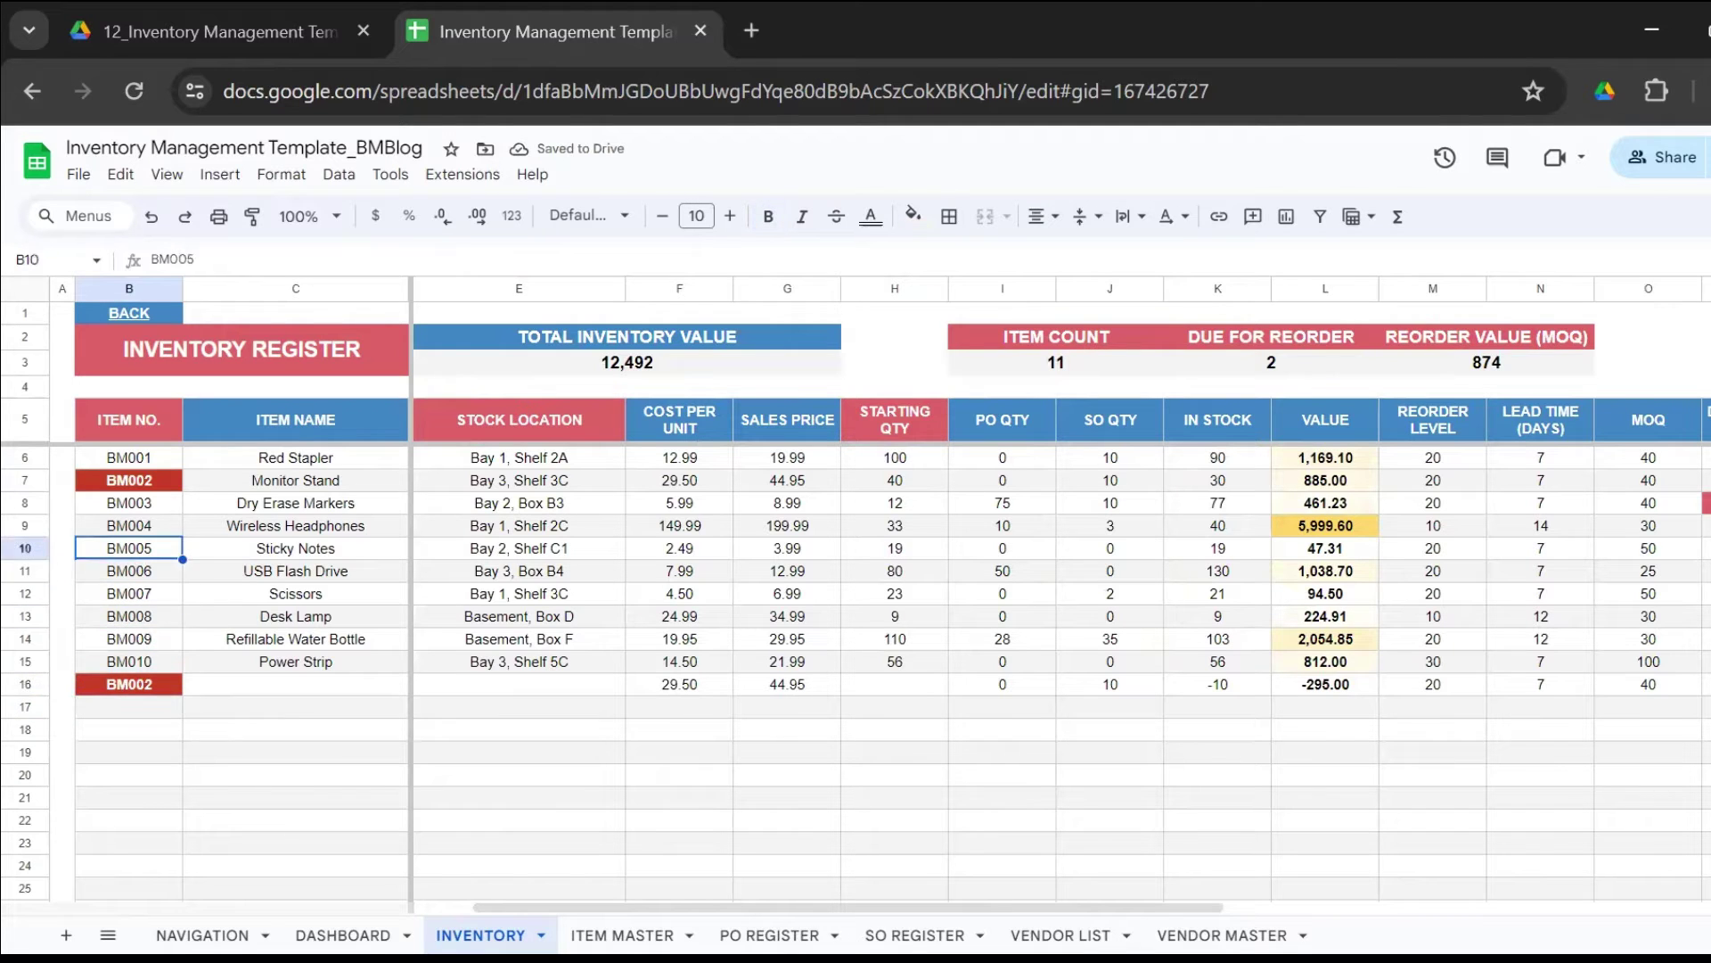
pyautogui.press('Down')
pyautogui.press('Down')
pyautogui.press('Down')
pyautogui.press('Down')
pyautogui.press('Down')
pyautogui.press('Down')
pyautogui.press('Down')
pyautogui.press('Down')
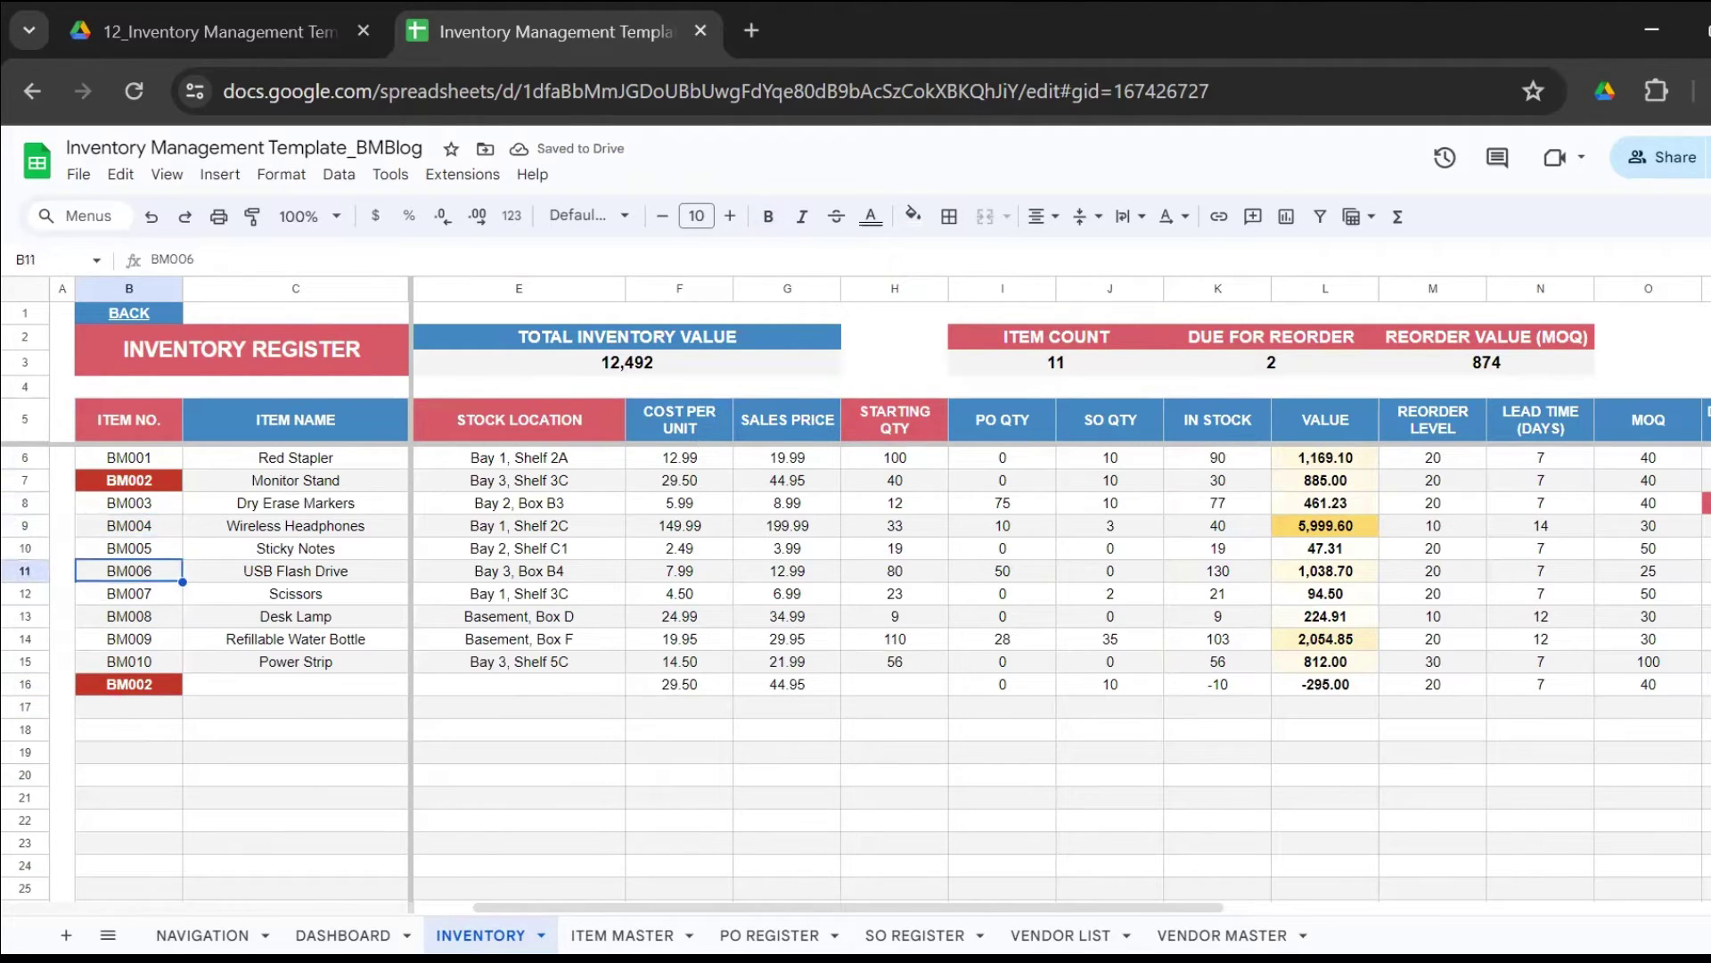
pyautogui.press('Down')
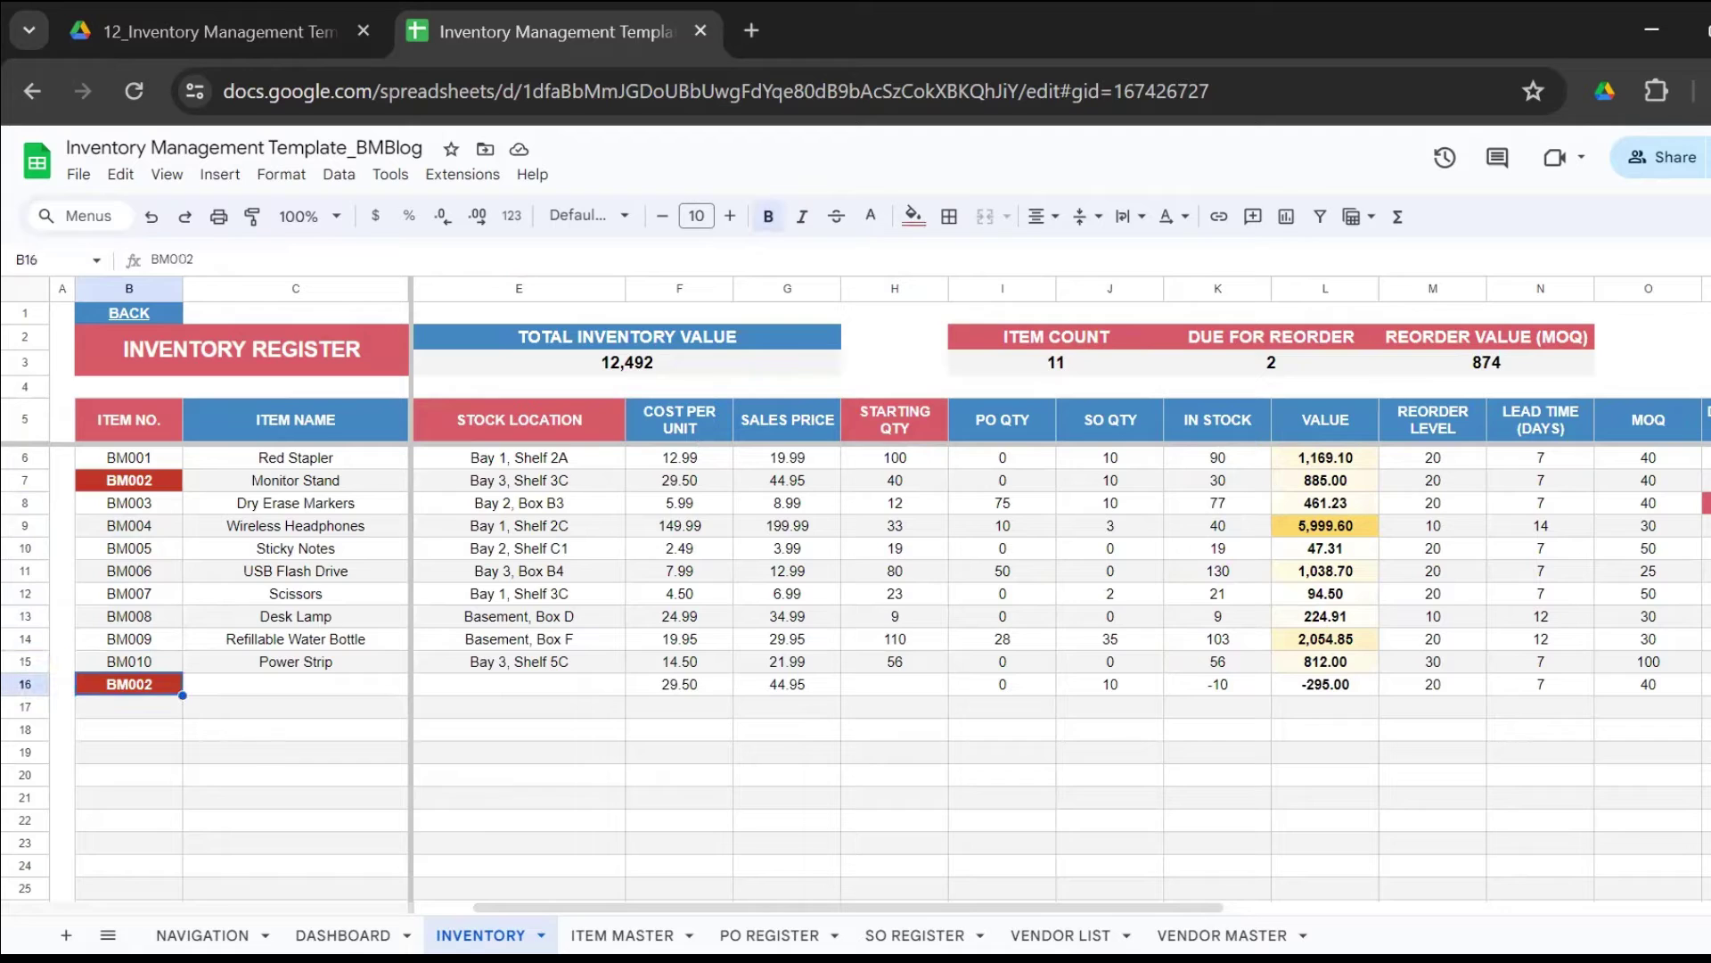
pyautogui.press('Delete')
# Test BM008 as a duplicate in B16, then clear the cell.
pyautogui.write('BM')
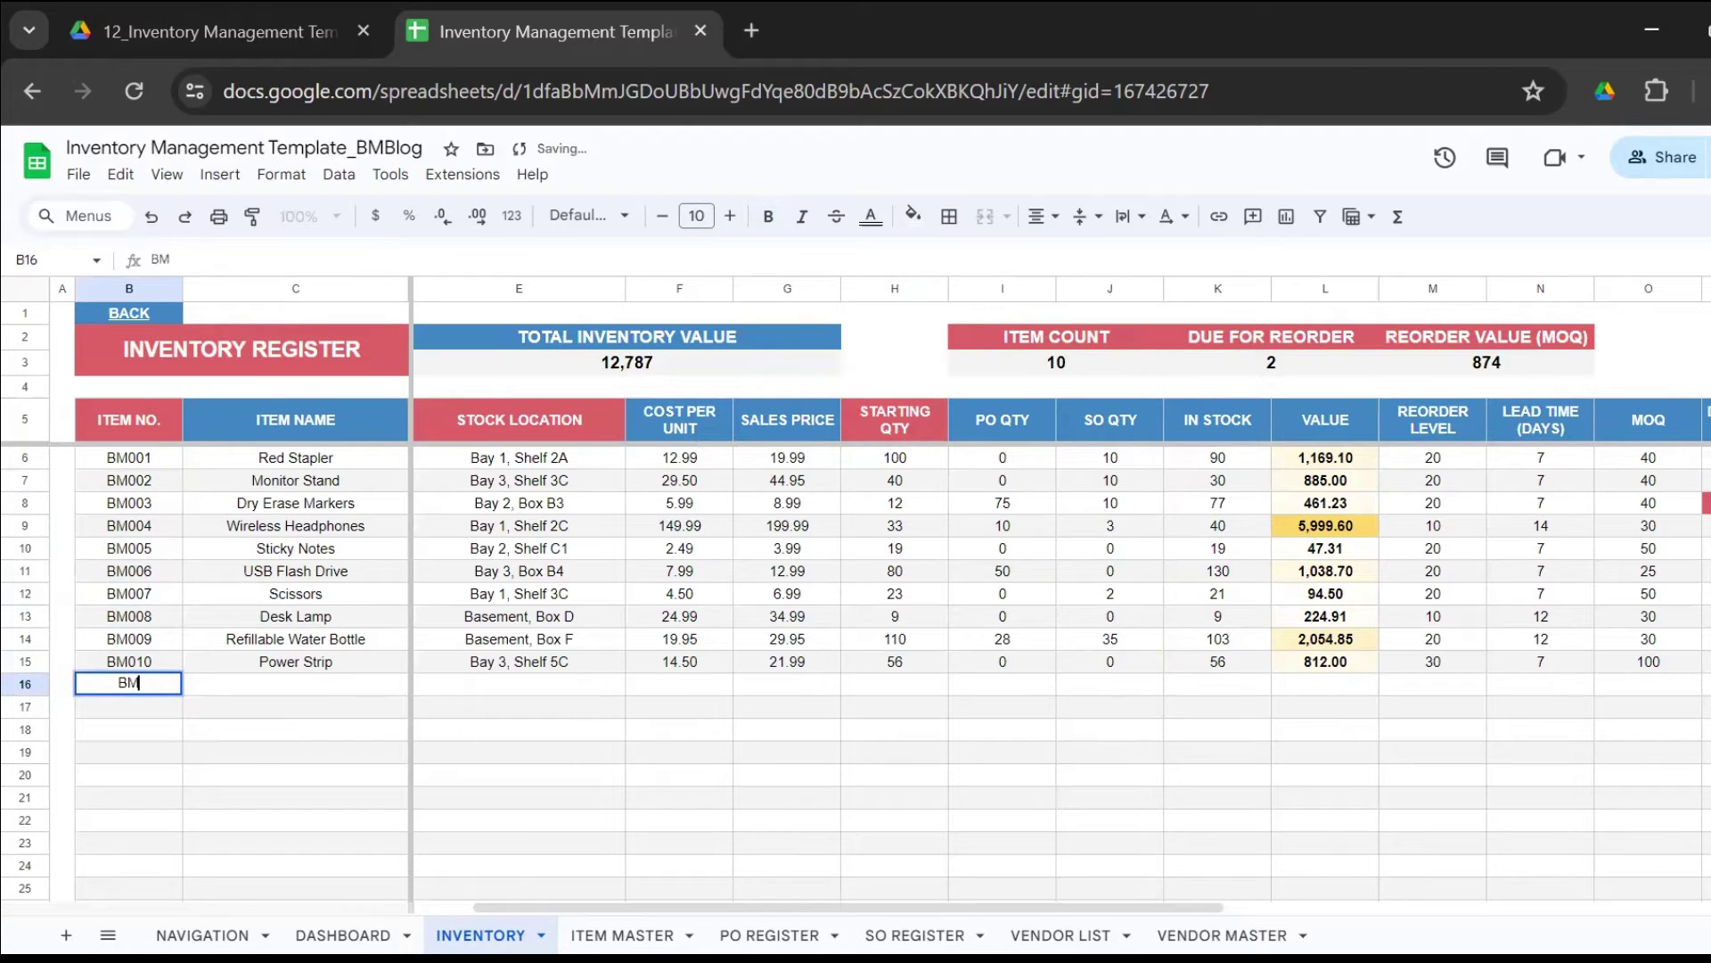
pyautogui.write('008')
pyautogui.press('Return')
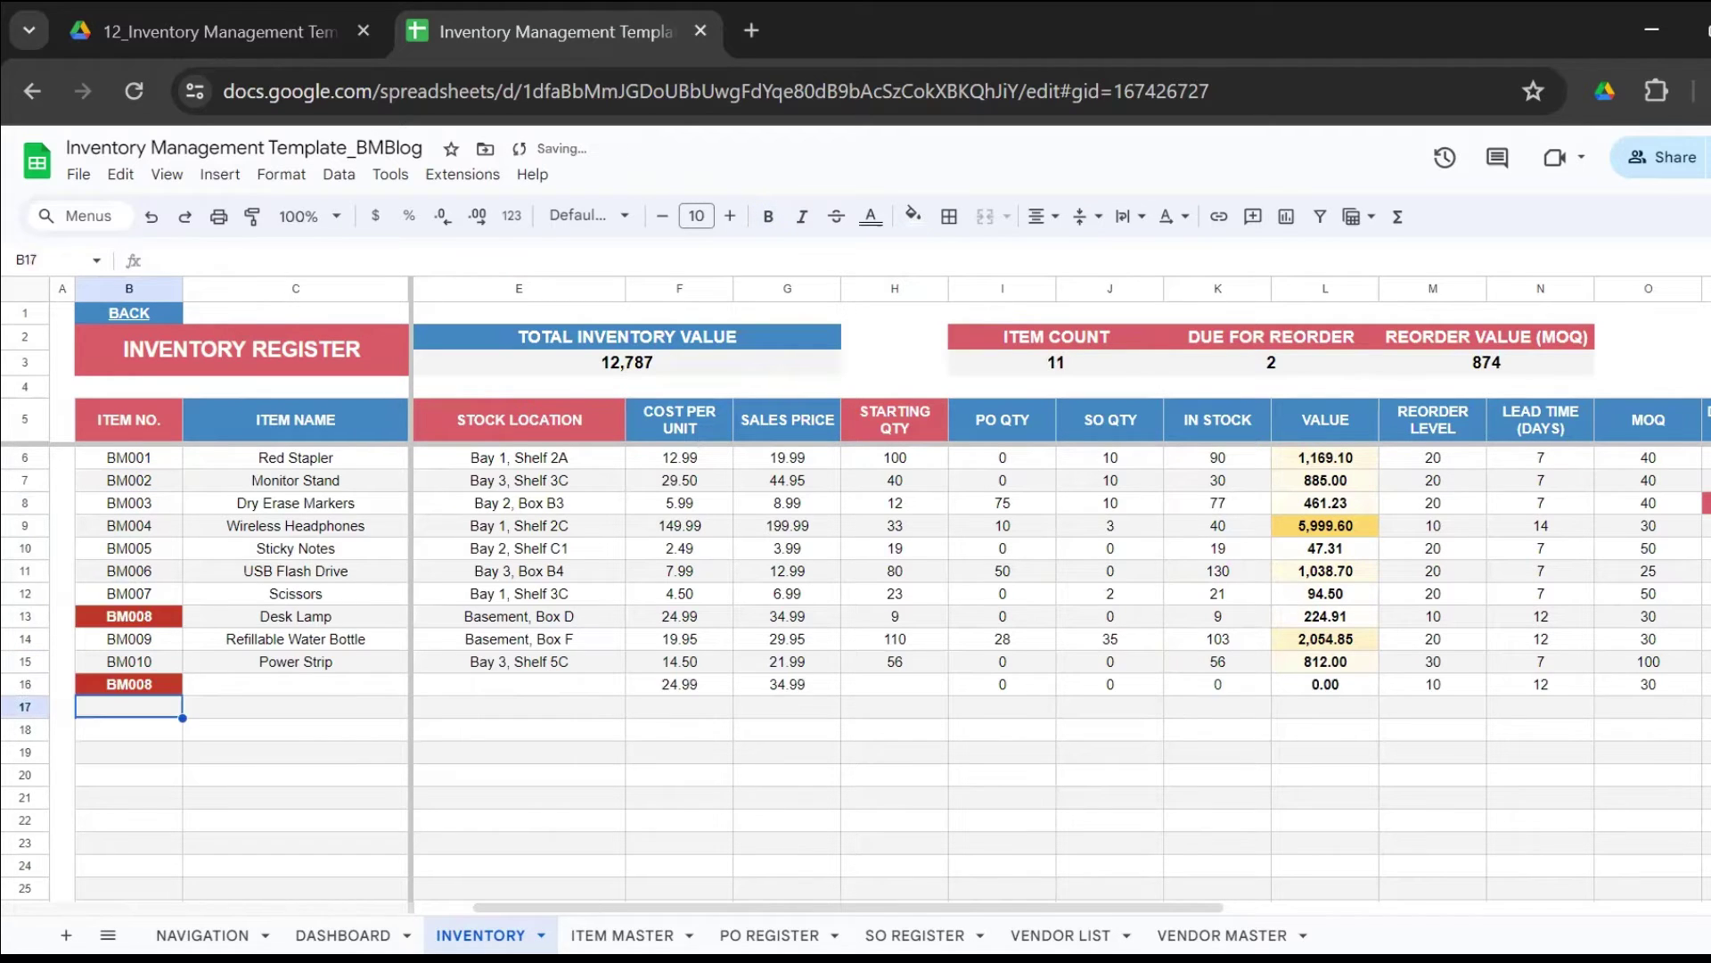
pyautogui.click(129, 684)
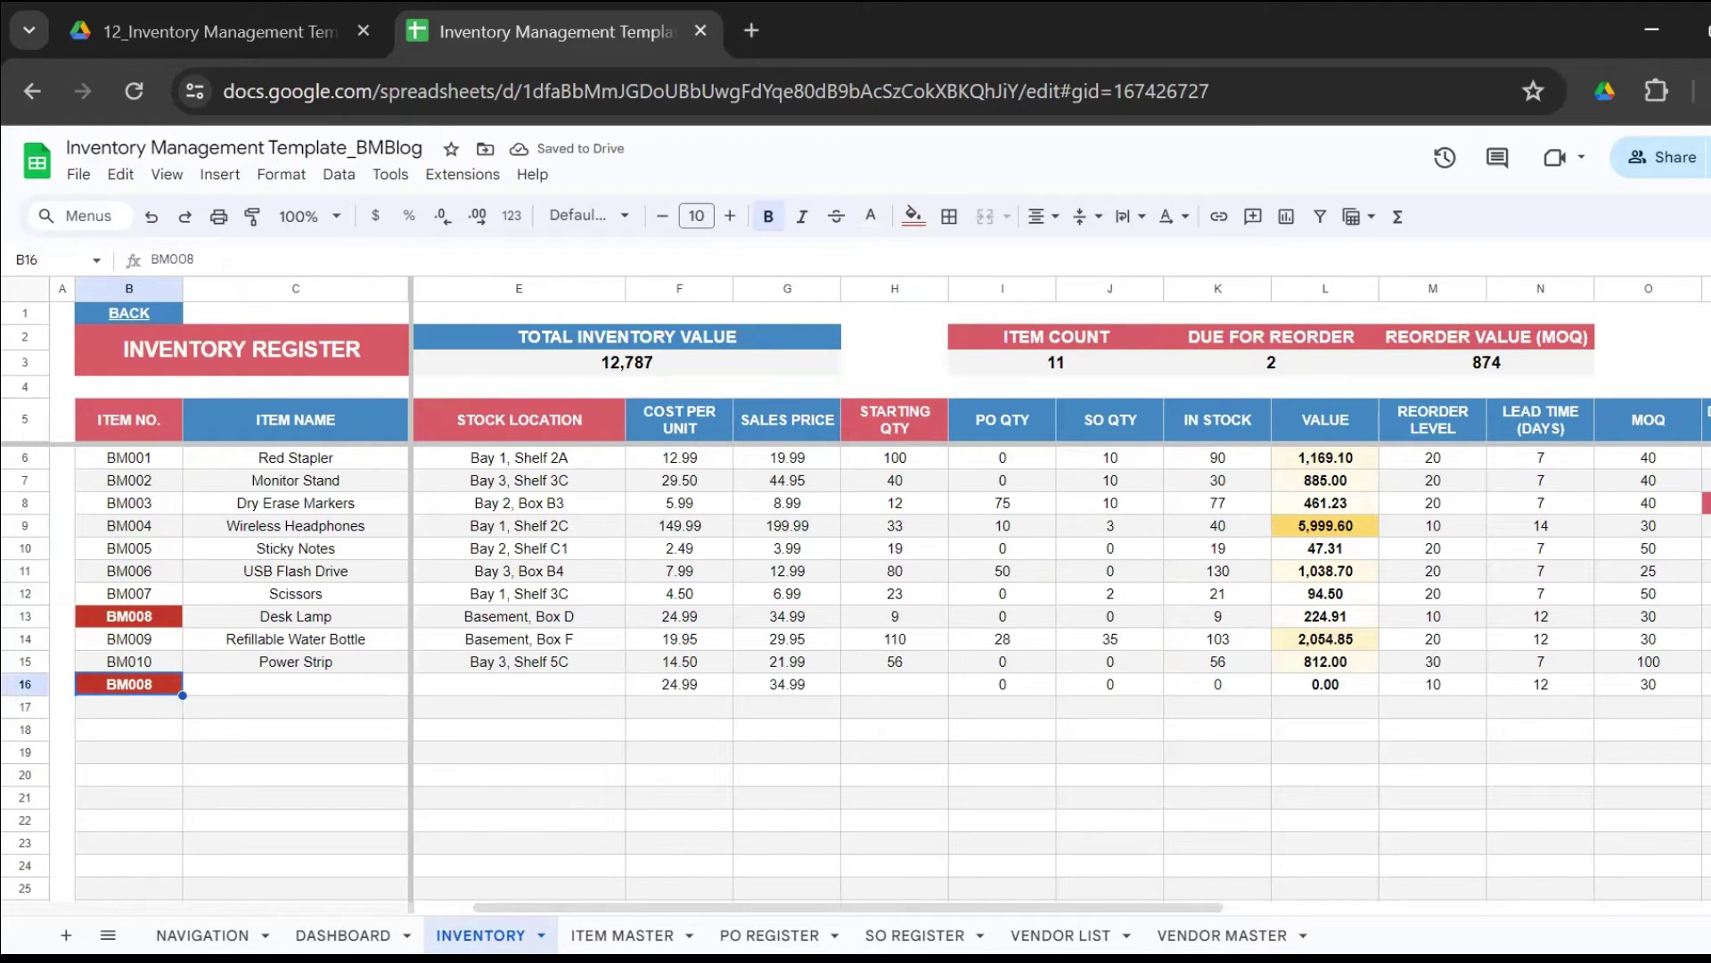
pyautogui.press('Delete')
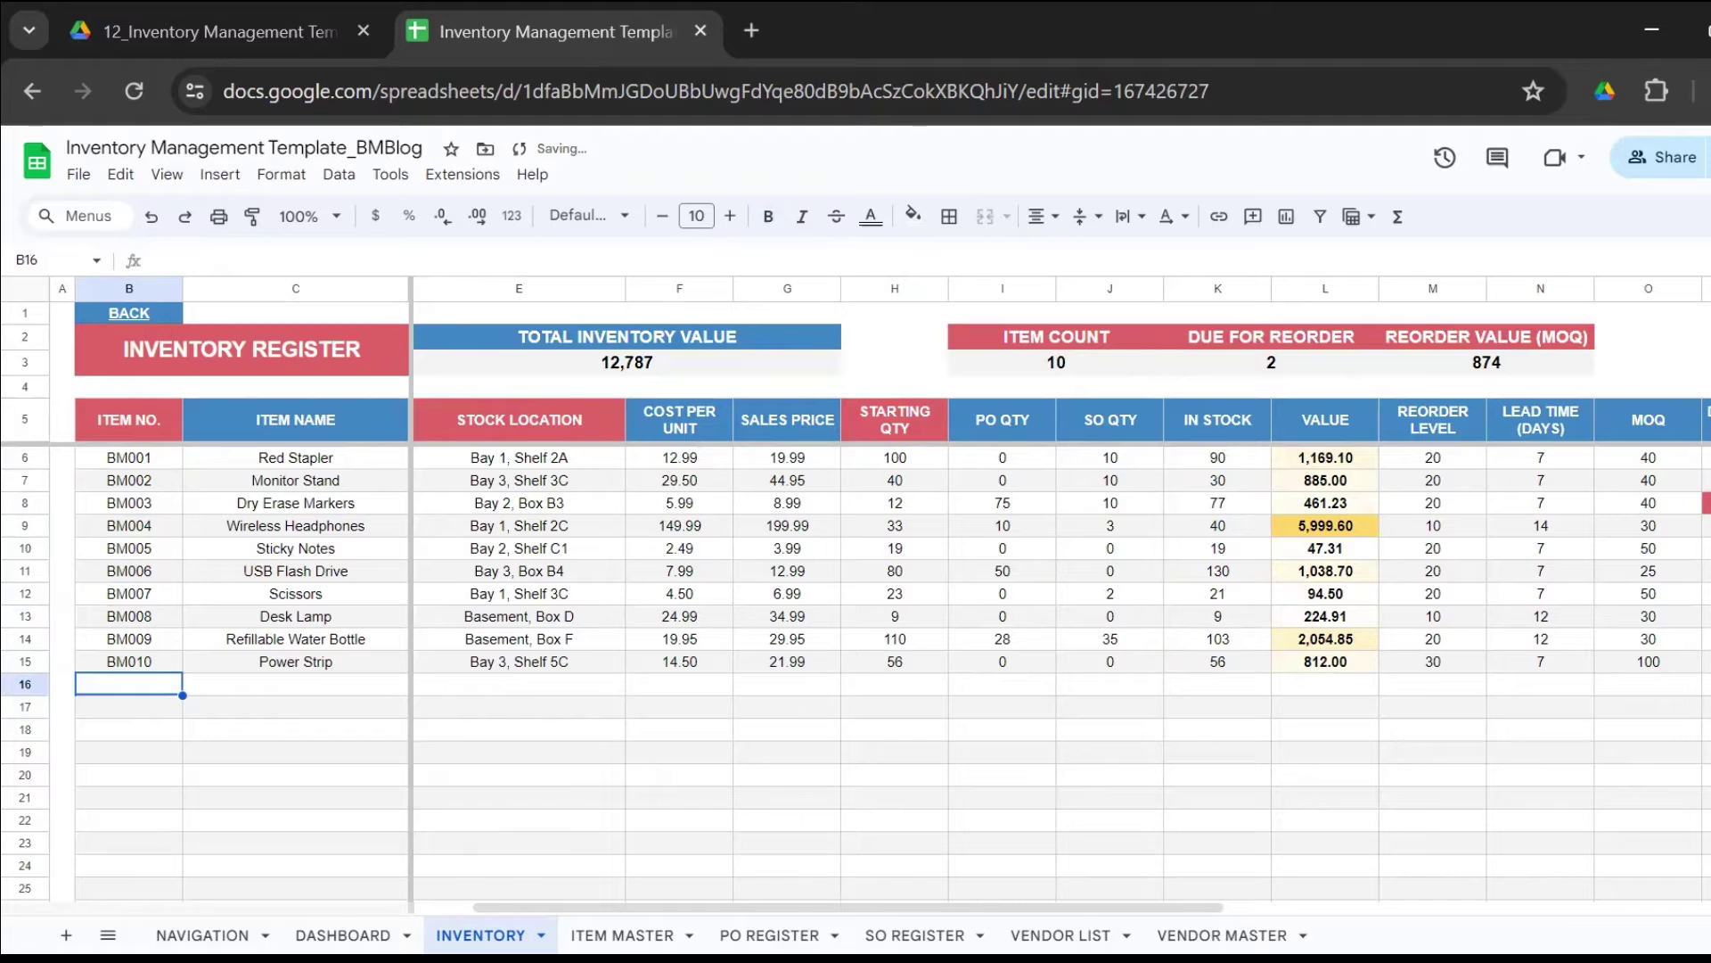
# On ITEM MASTER, review the item numbers from BM008 up to BM001 and the ITEM NO. and DESCRIPTION headers.
pyautogui.click(624, 935)
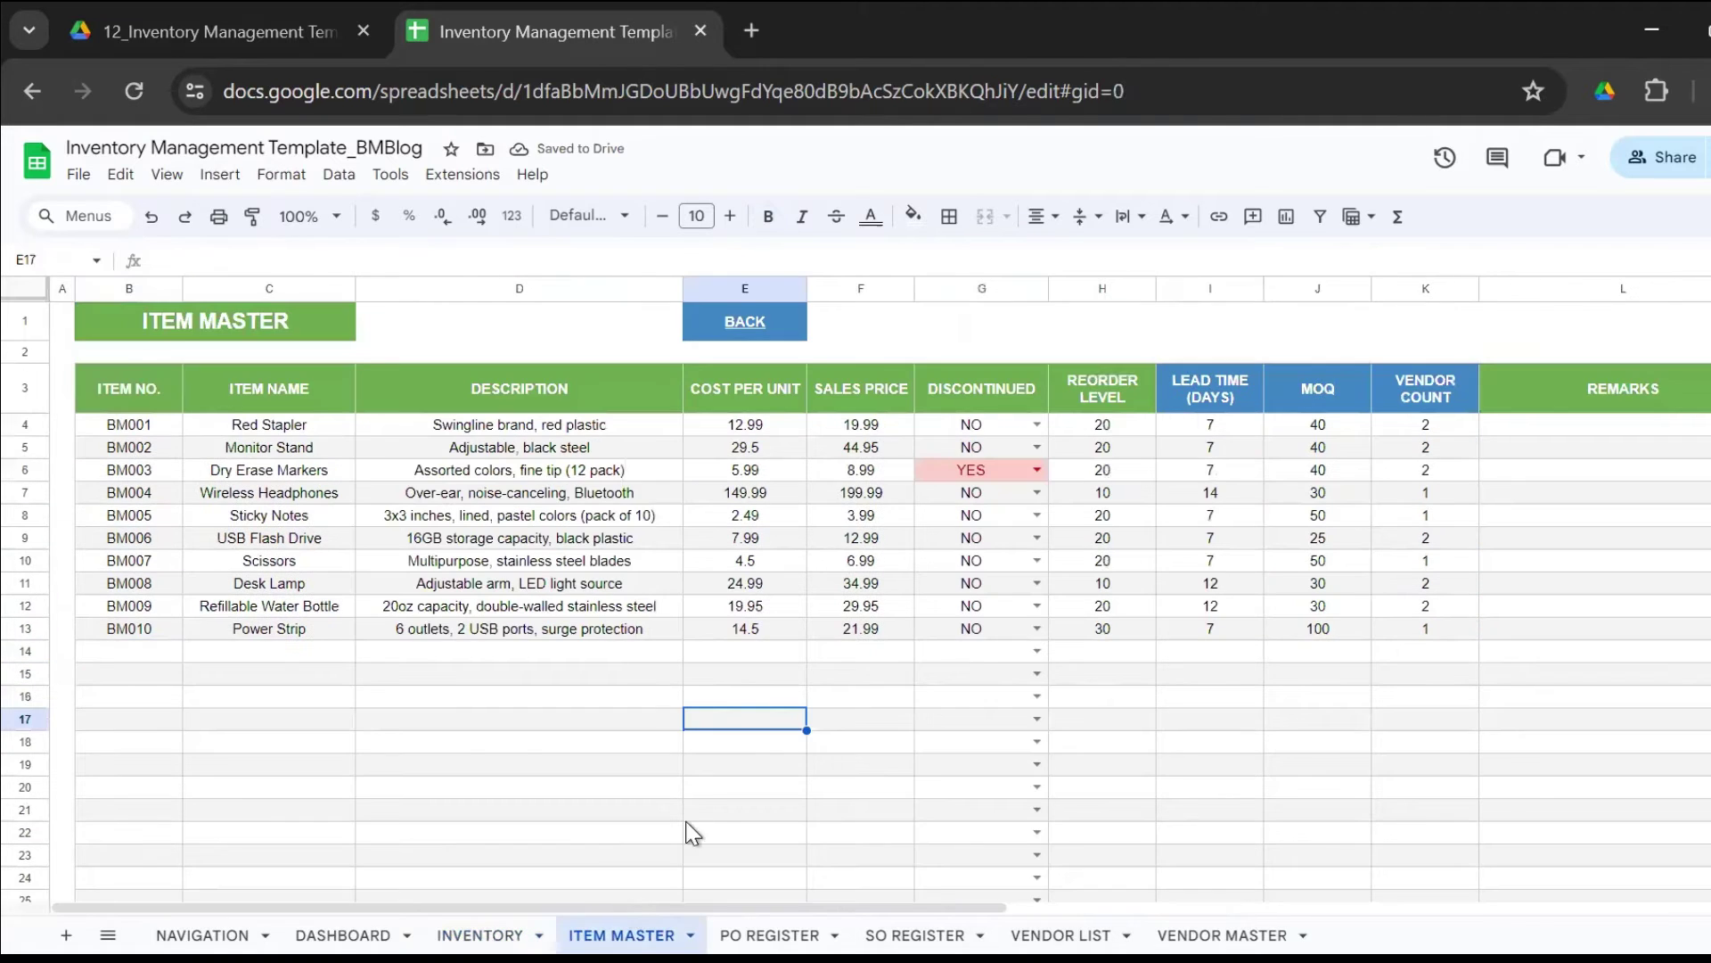
pyautogui.click(134, 584)
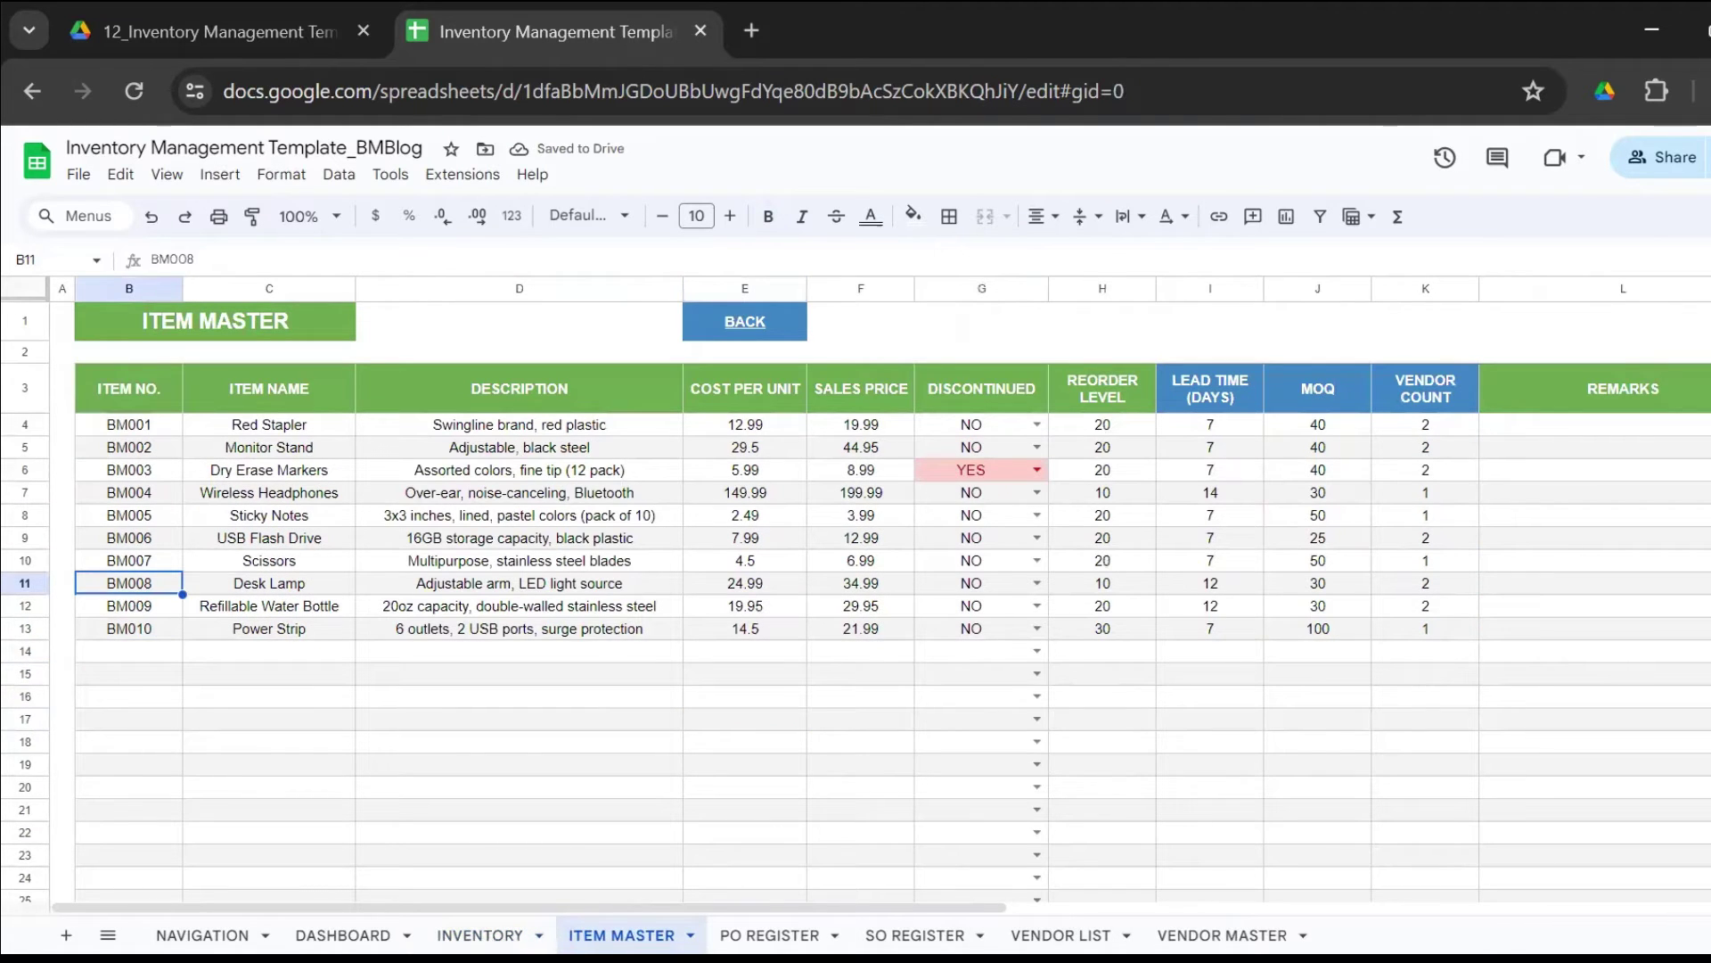
pyautogui.press('Up')
pyautogui.press('Up')
pyautogui.press('Up')
pyautogui.press('Up')
pyautogui.press('Up')
pyautogui.press('Up')
pyautogui.press('Up')
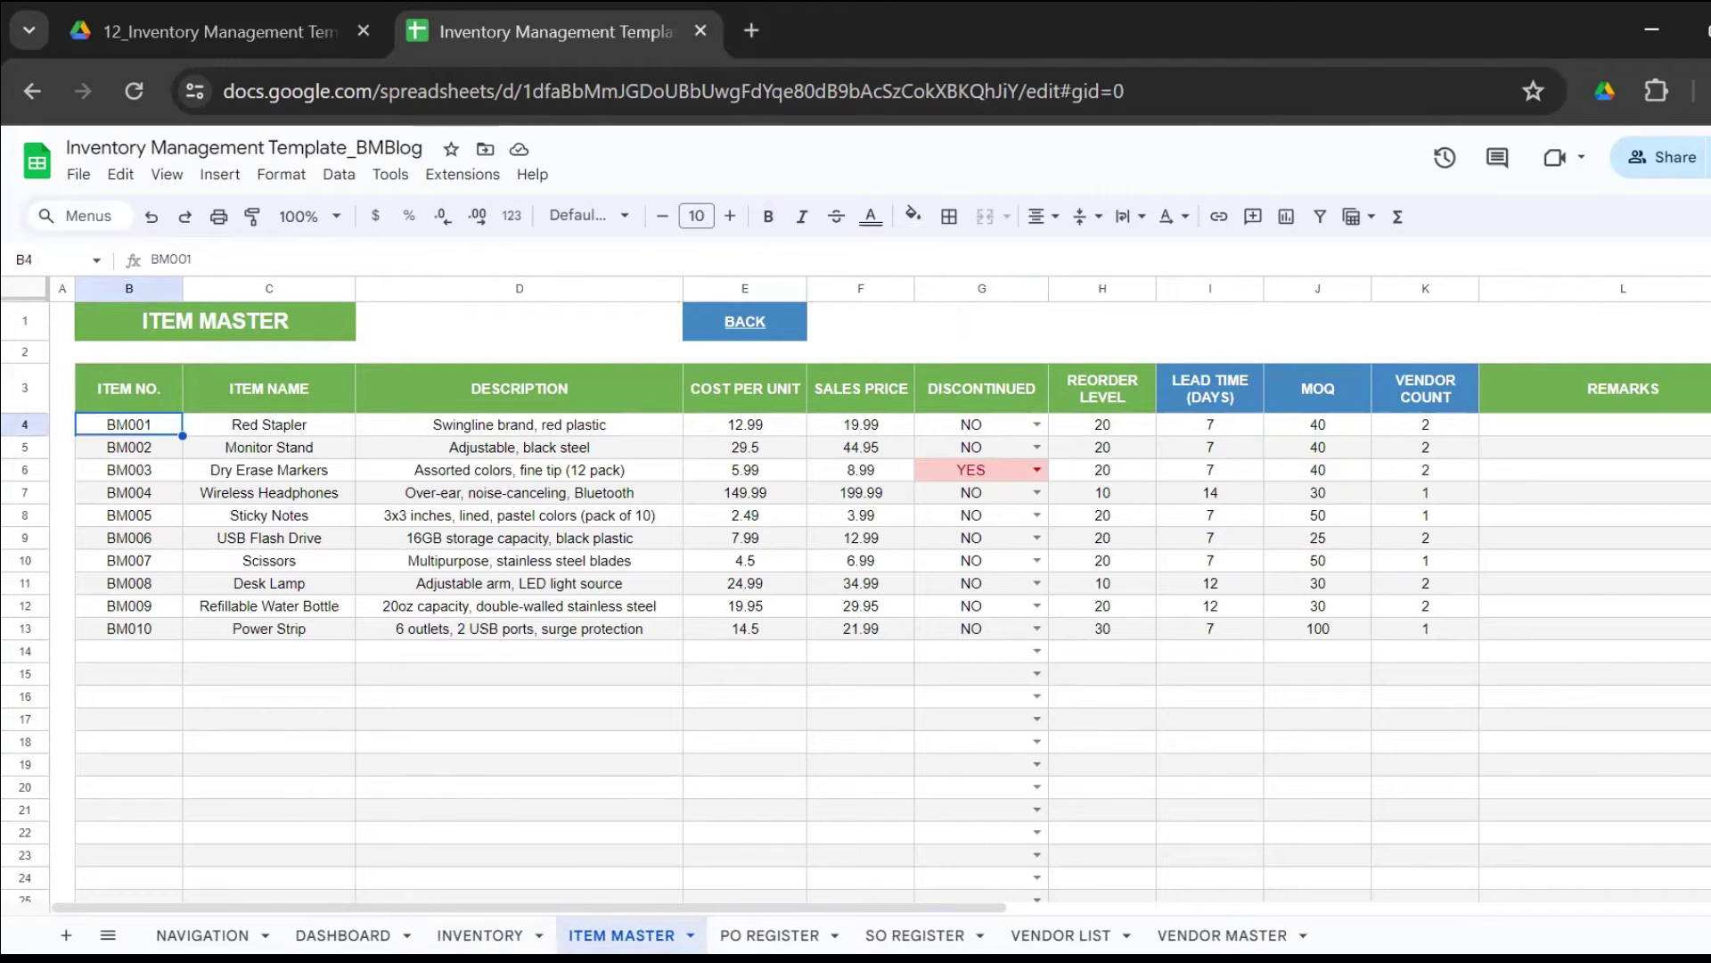
pyautogui.press('Down')
pyautogui.press('Down')
pyautogui.press('Up')
pyautogui.press('Up')
pyautogui.press('Up')
pyautogui.press('Right')
pyautogui.press('Right')
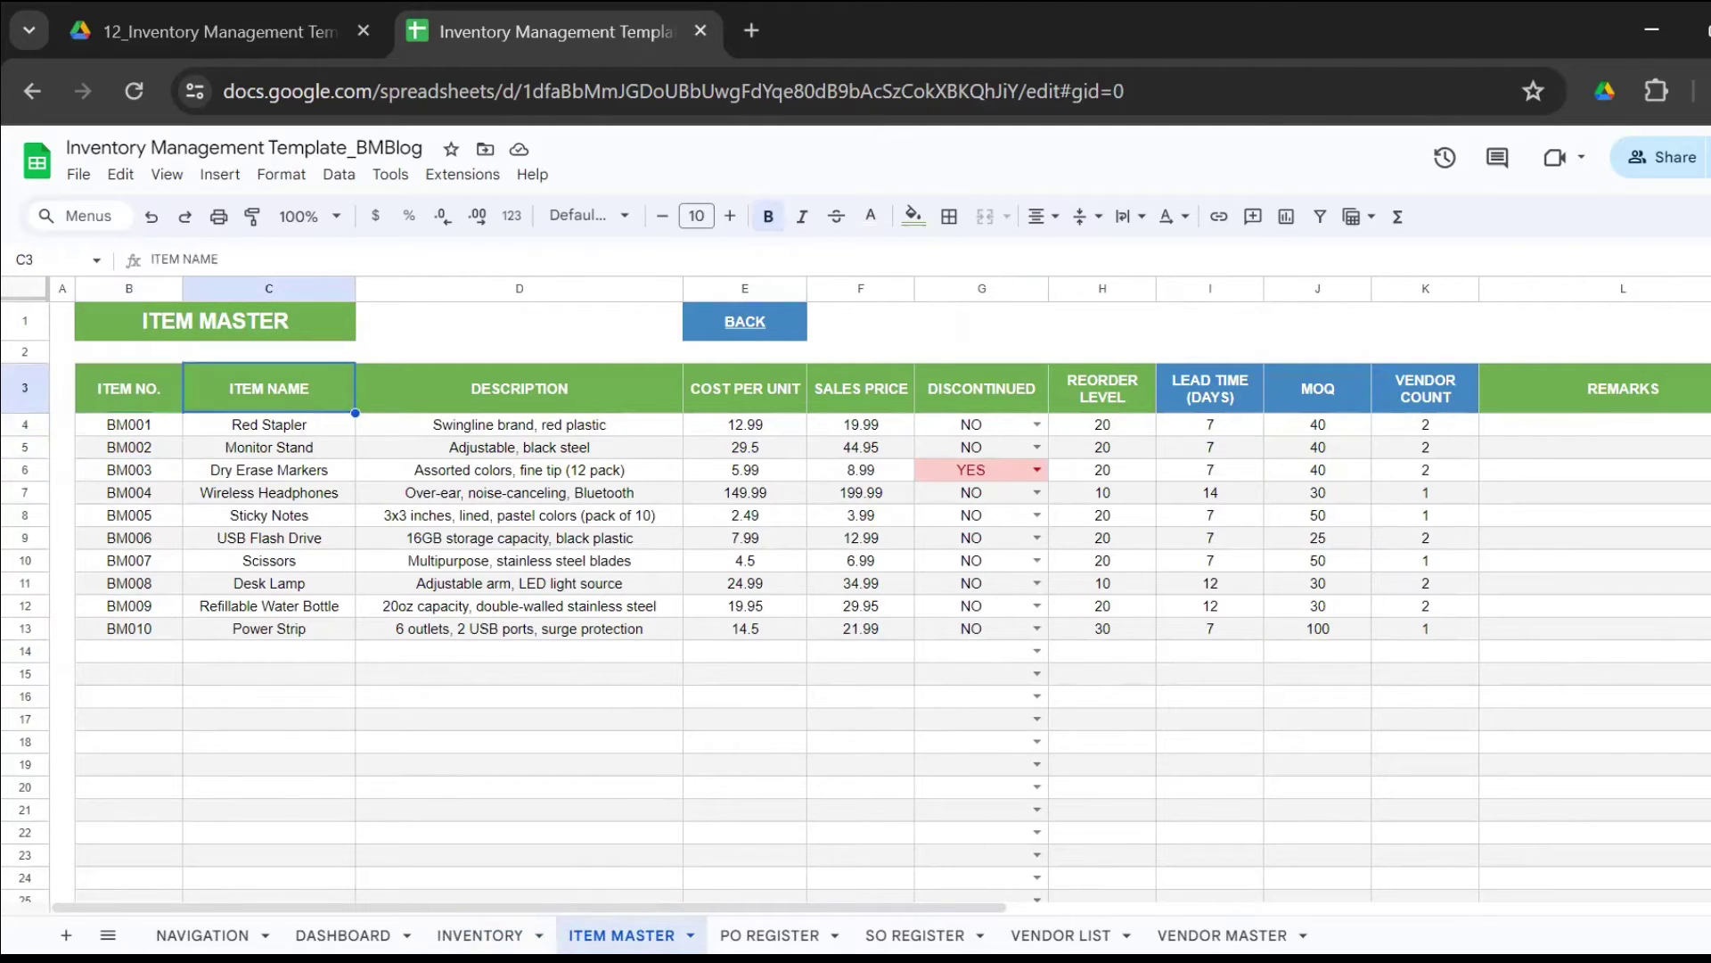
pyautogui.press('Right')
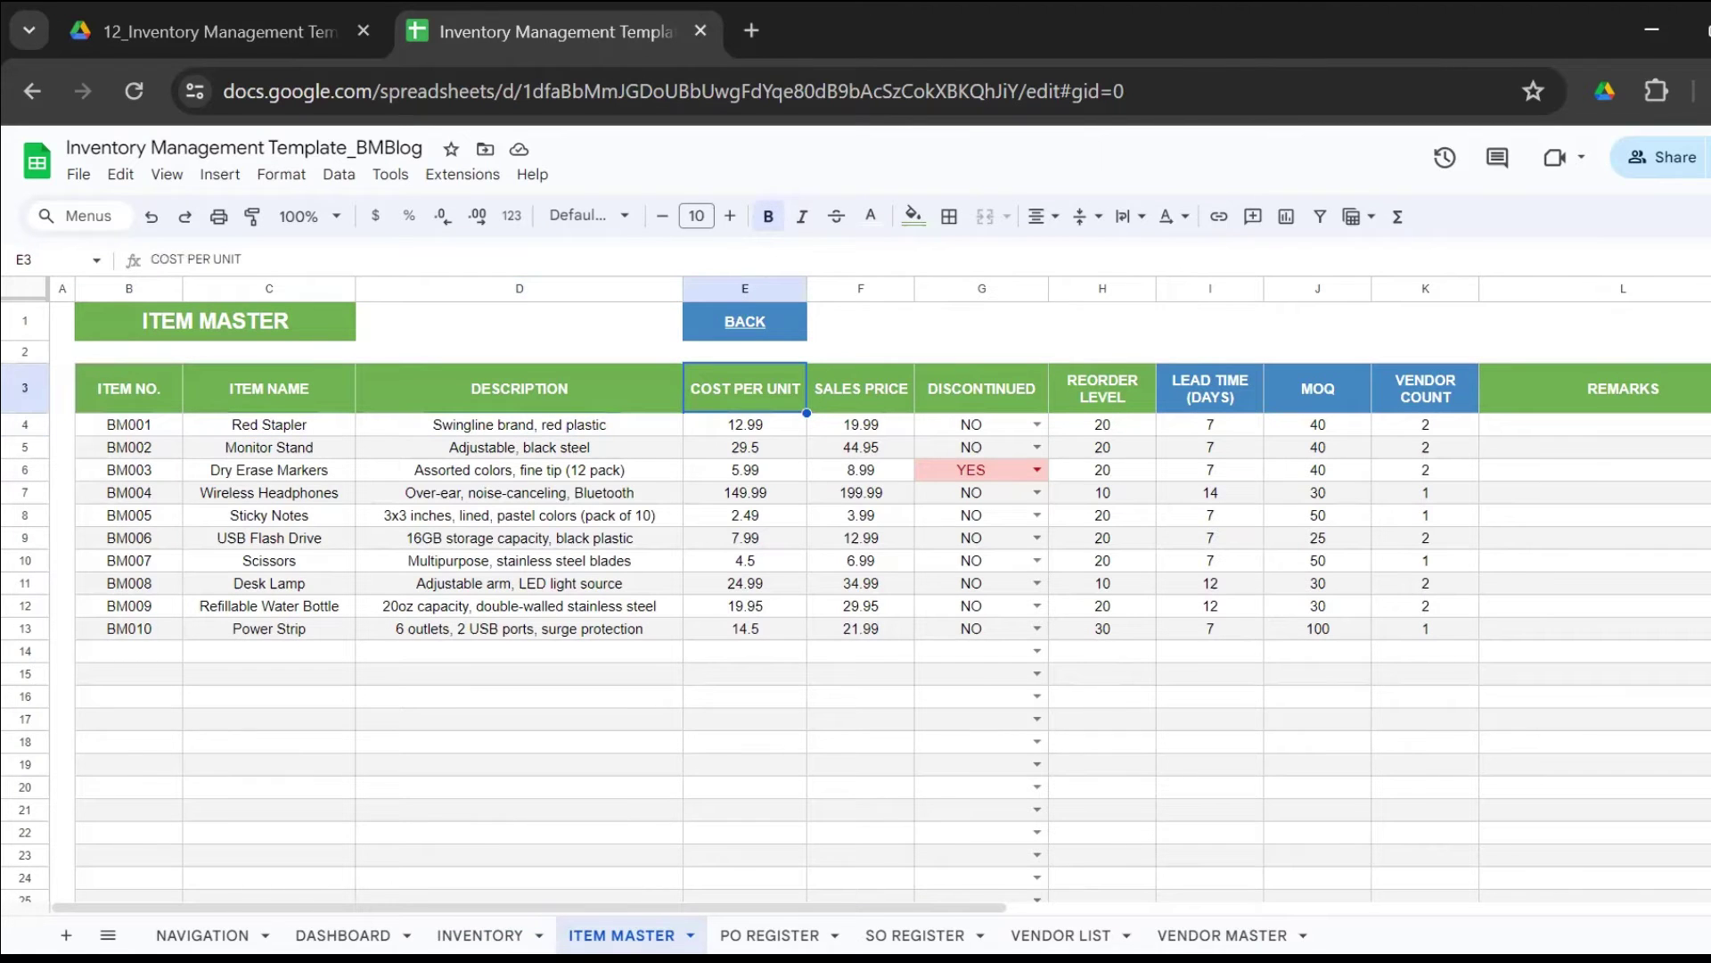
pyautogui.press('Down')
pyautogui.press('Up')
# Review the SALES PRICE, DISCONTINUED and reorder level columns, moving toward MOQ.
pyautogui.press('Right')
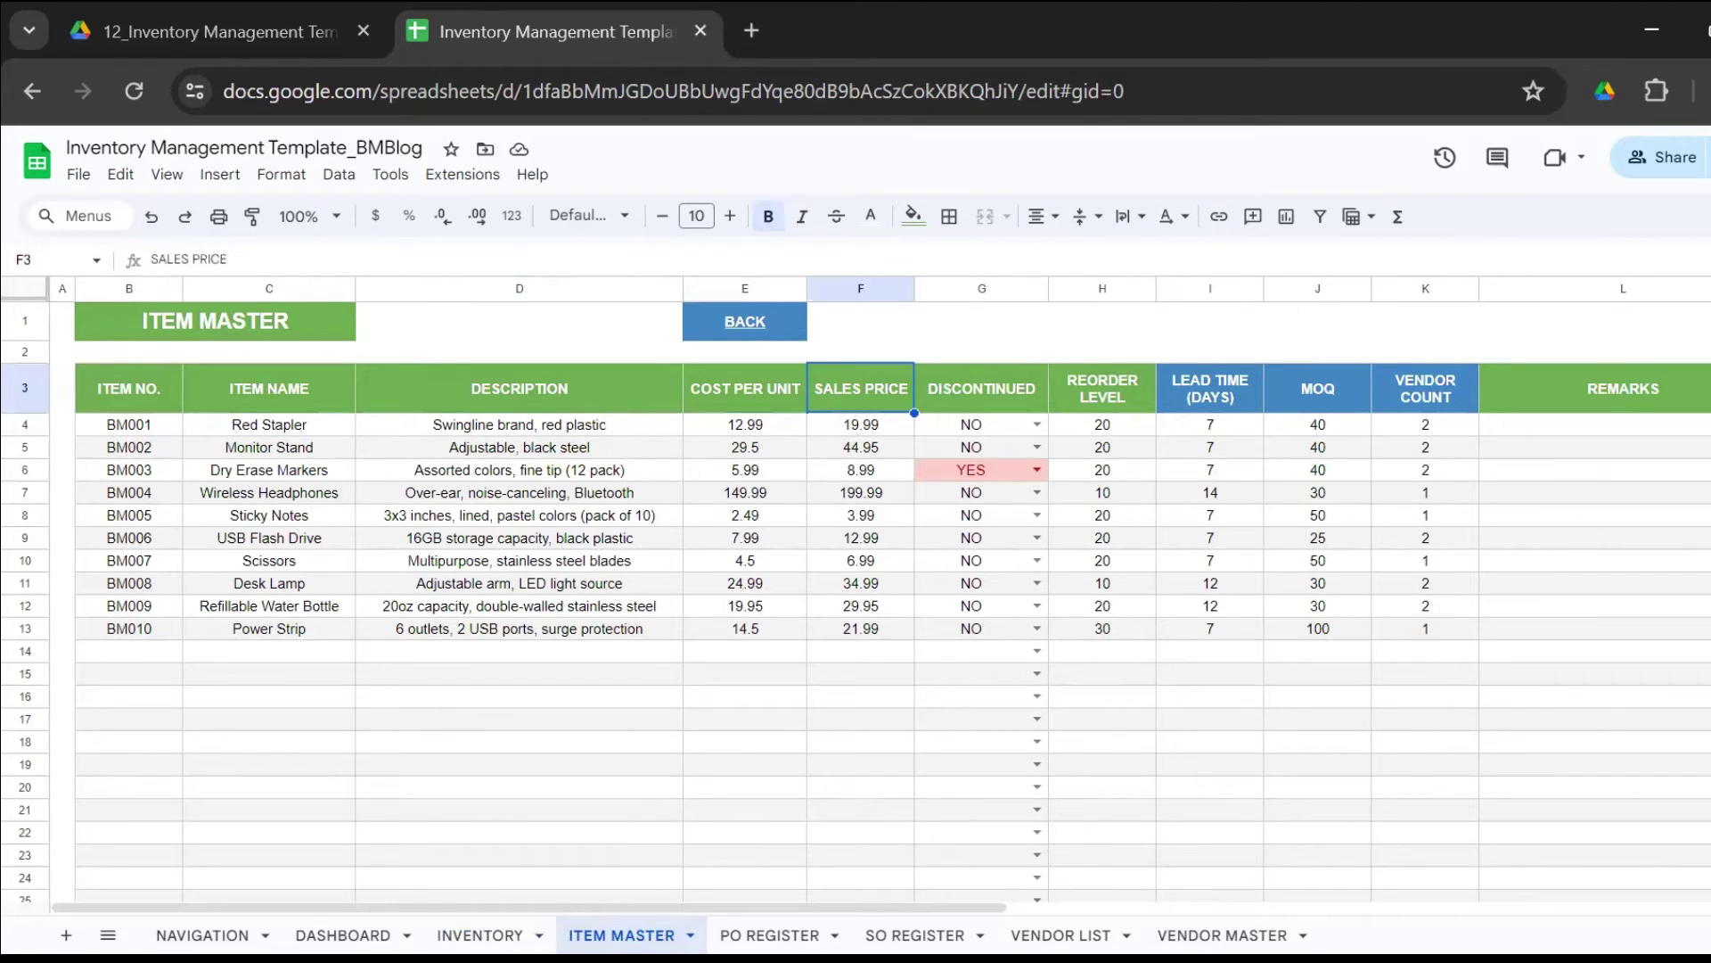
pyautogui.press('Right')
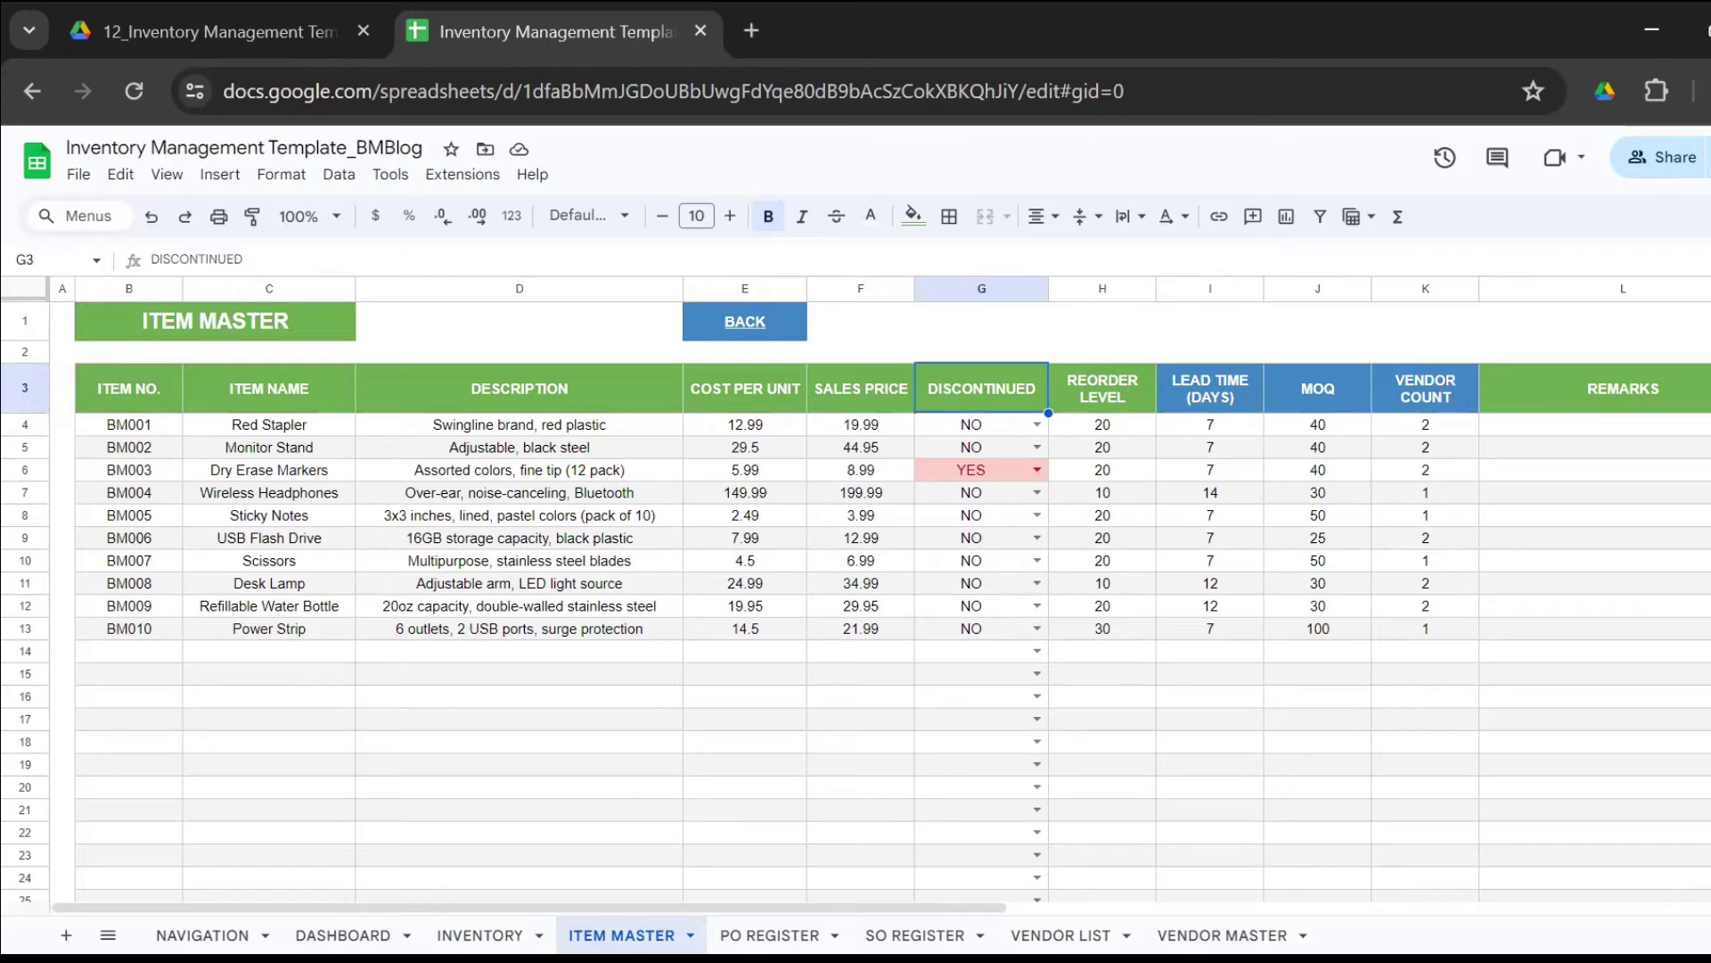
pyautogui.press('Down')
pyautogui.press('Down')
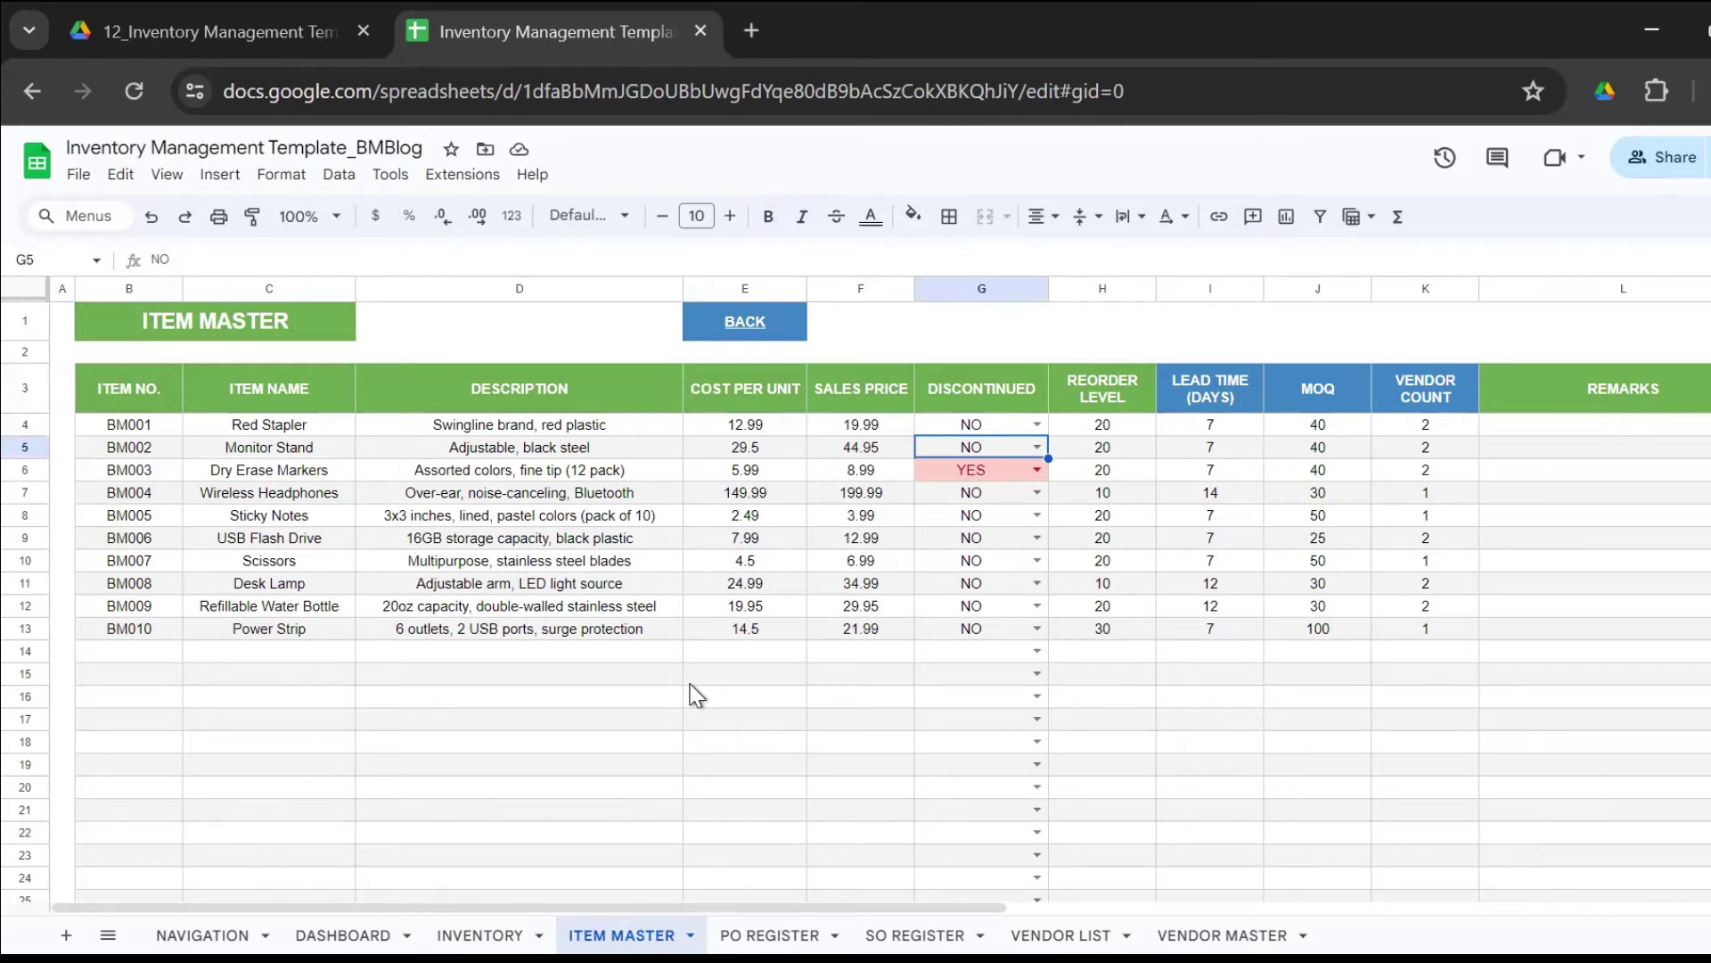
pyautogui.press('Right')
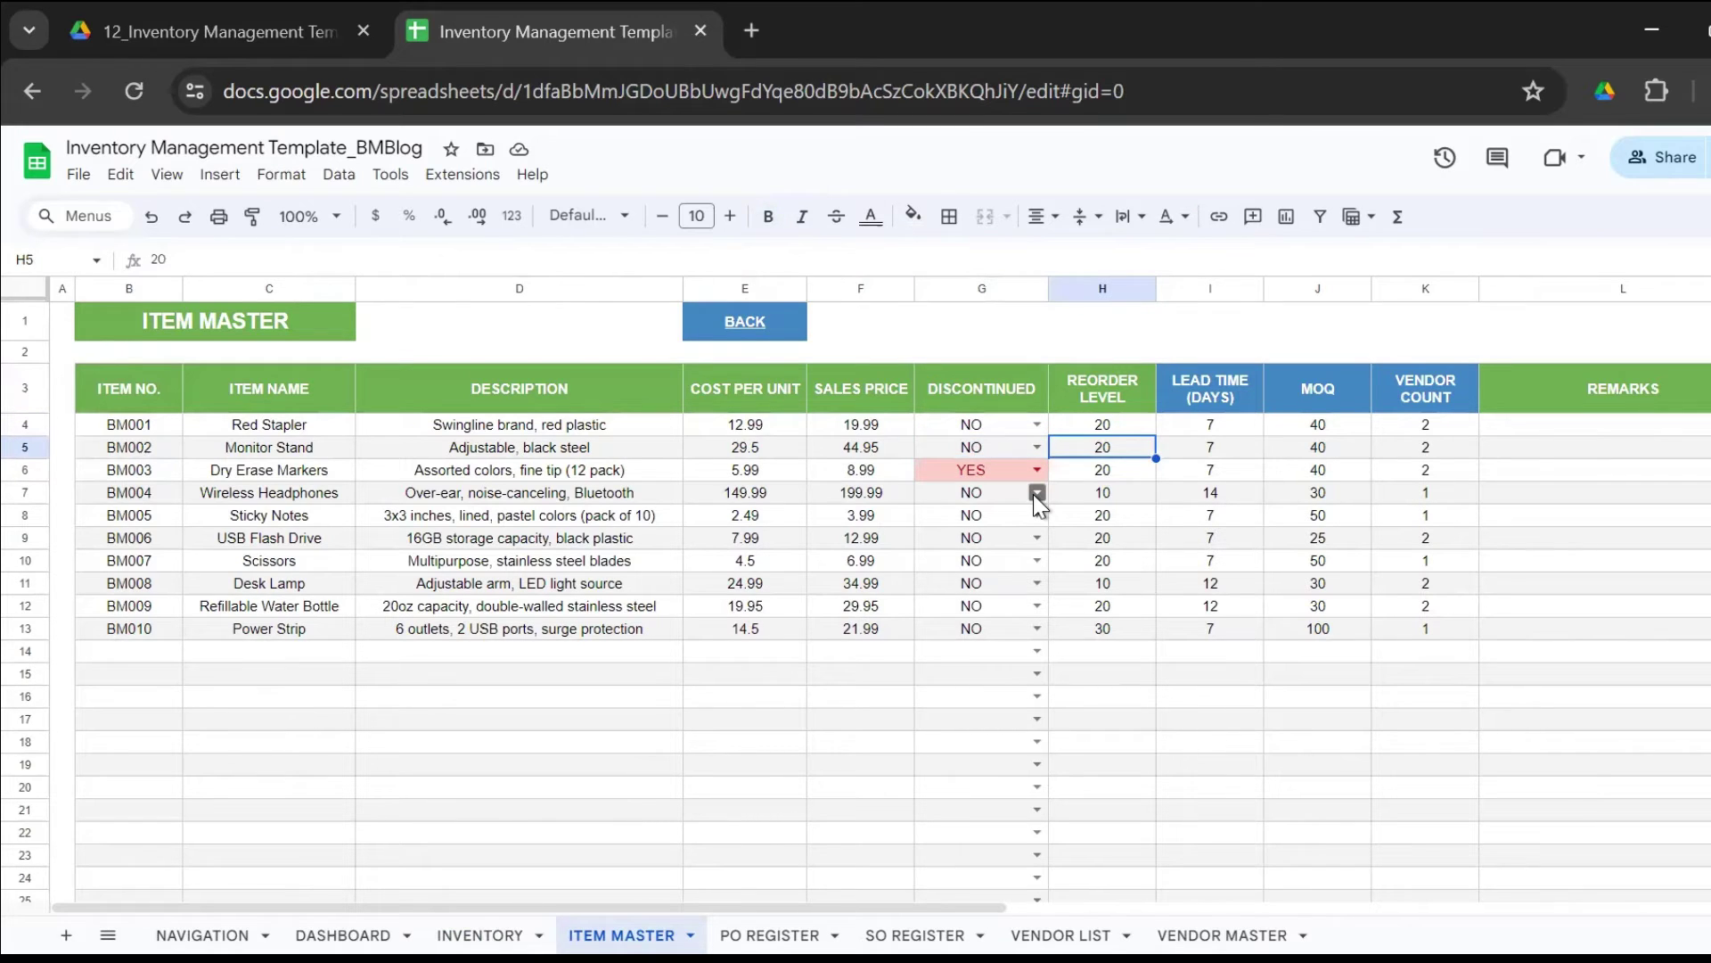
pyautogui.press('Up')
pyautogui.press('Up')
pyautogui.press('Right')
pyautogui.press('Right')
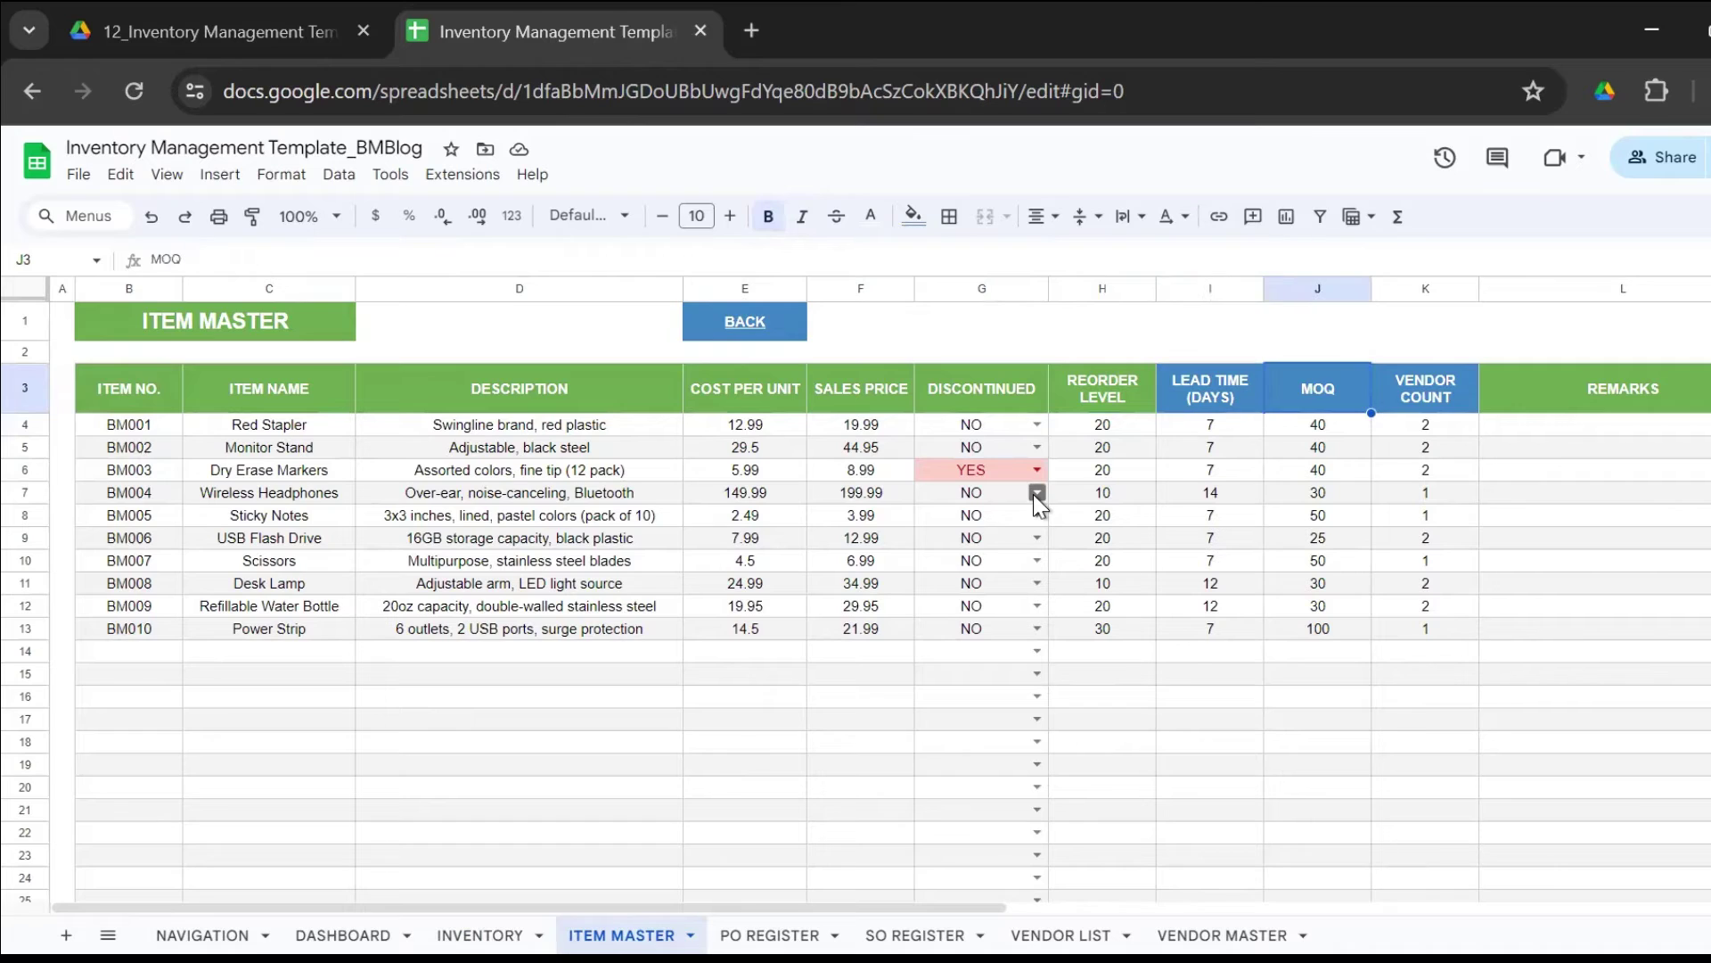
pyautogui.press('Right')
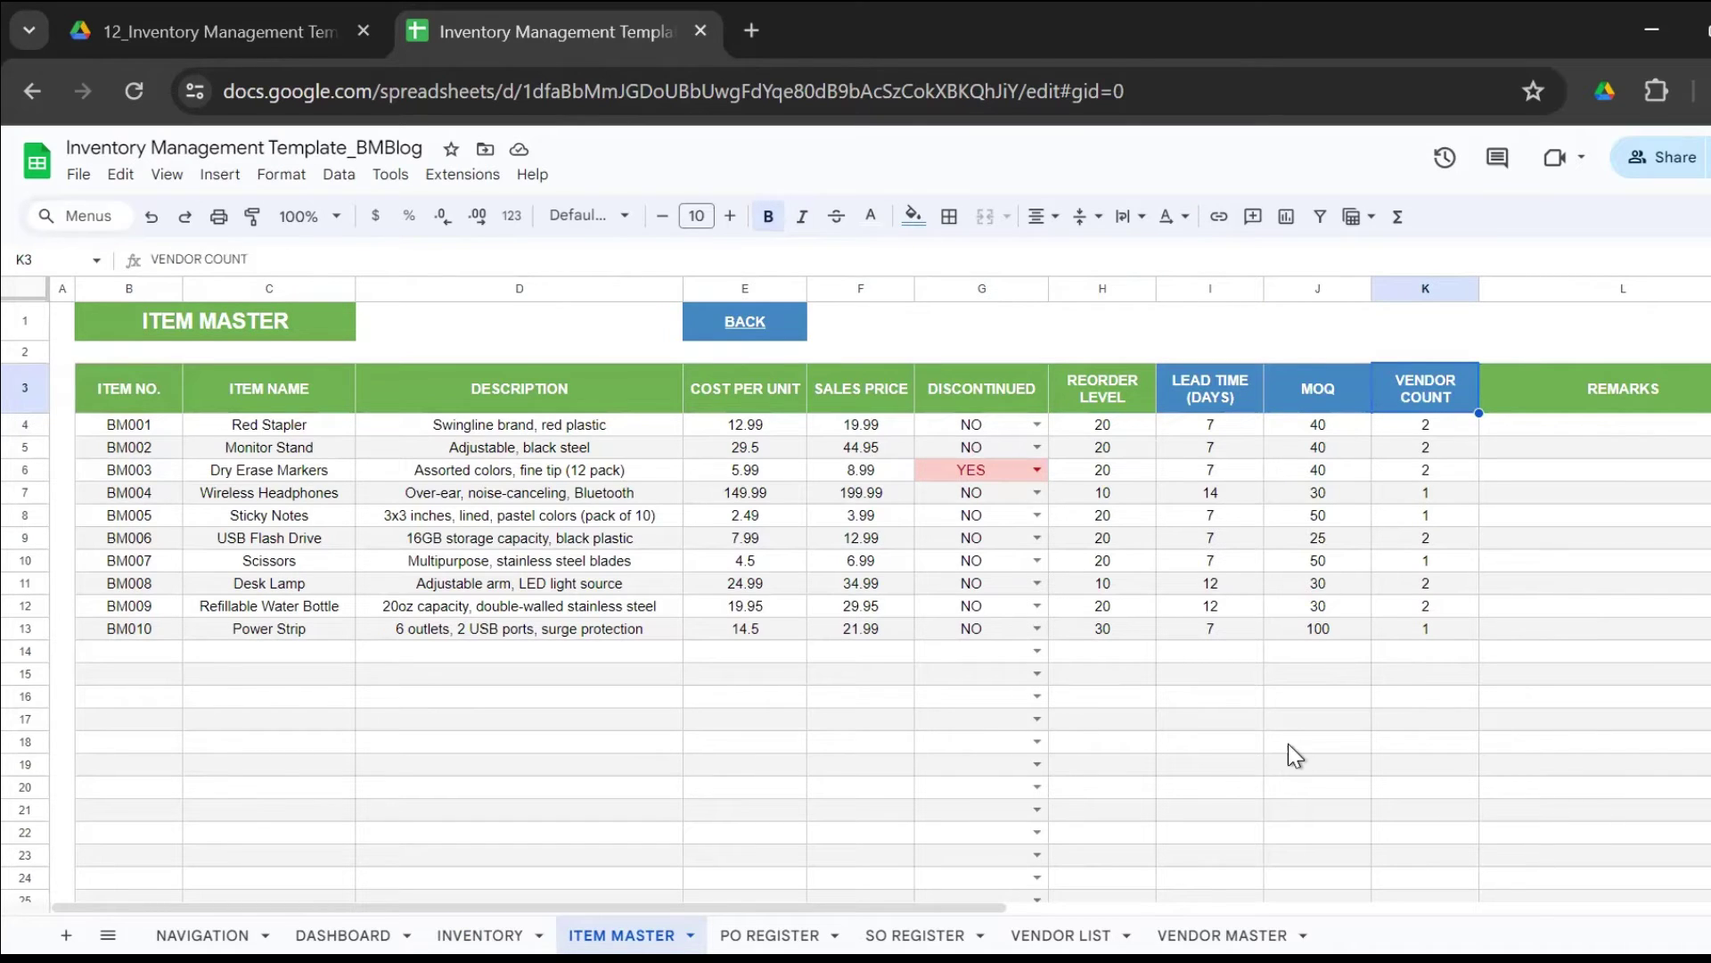
# Filter the VENDOR MASTER table by ITEM NO to show only BM001.
pyautogui.click(1223, 936)
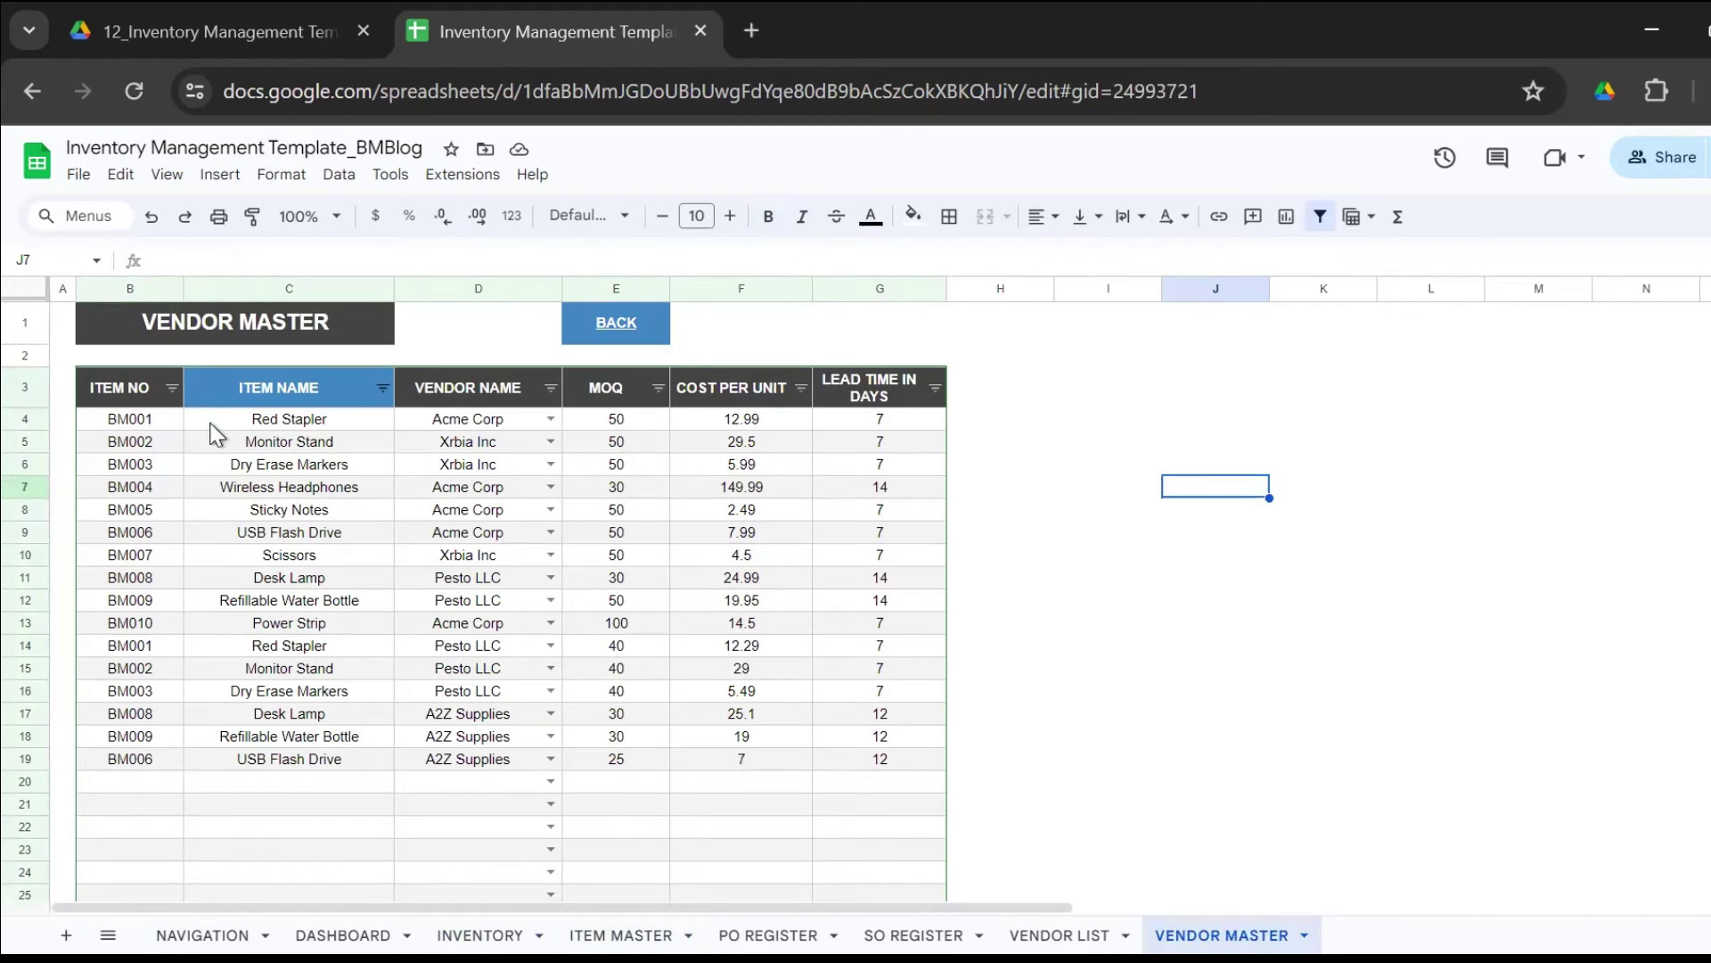
pyautogui.click(172, 387)
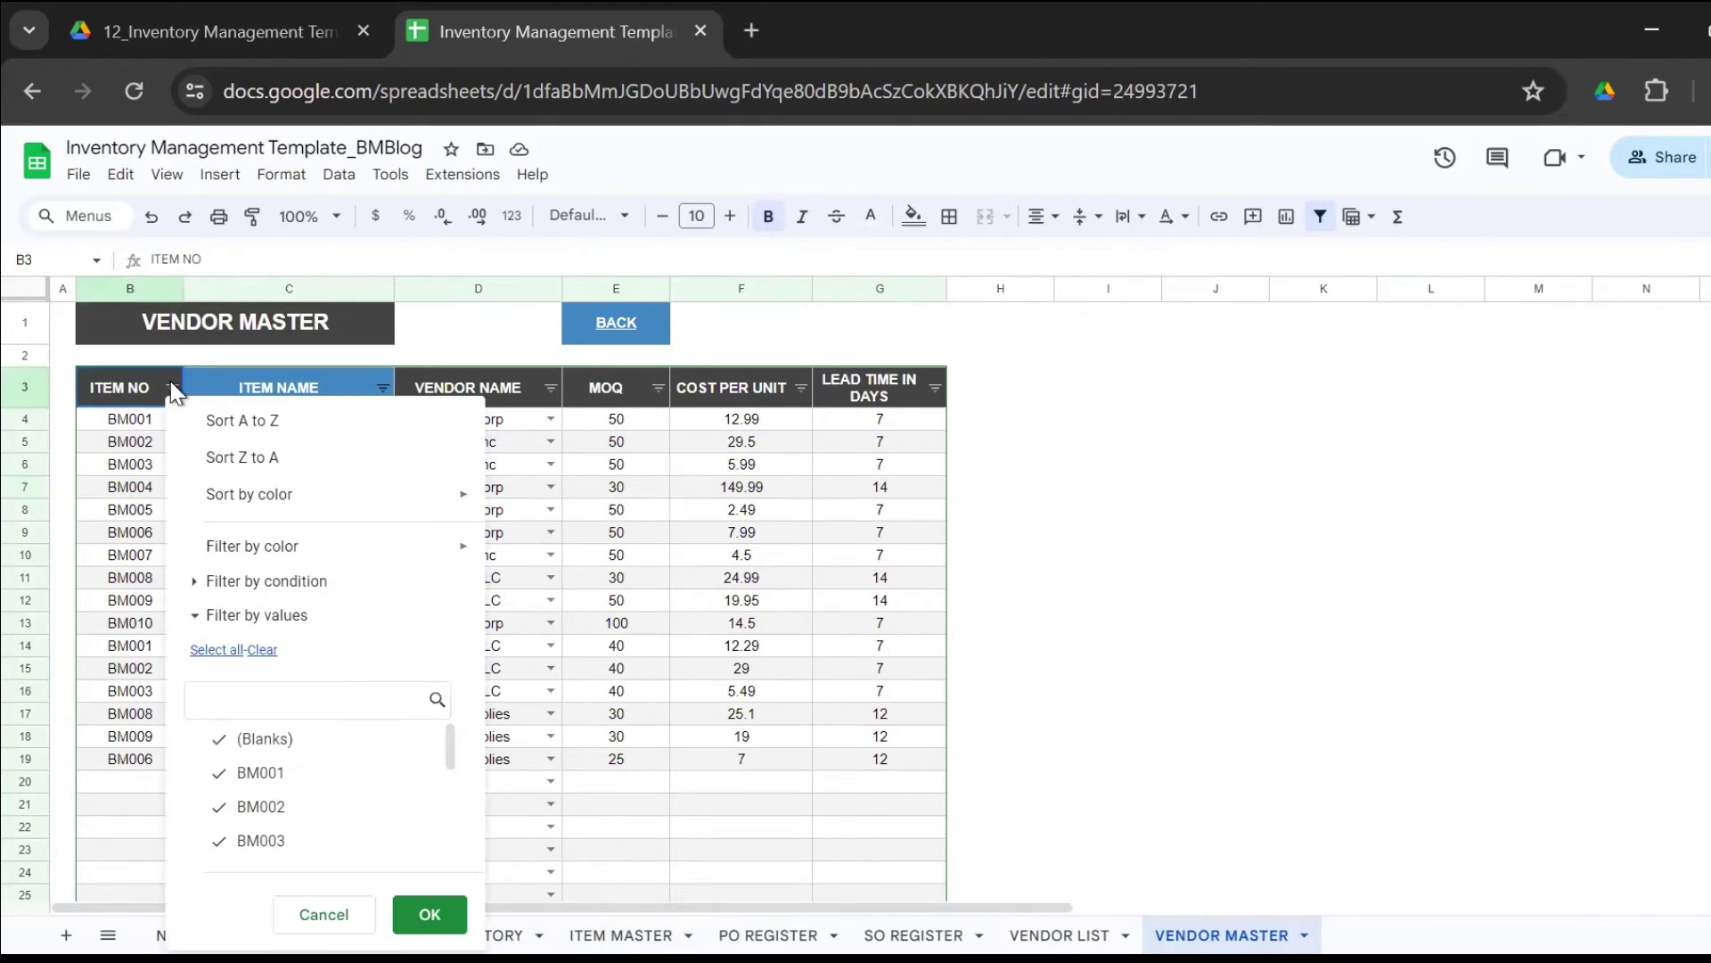
pyautogui.click(263, 650)
pyautogui.click(268, 772)
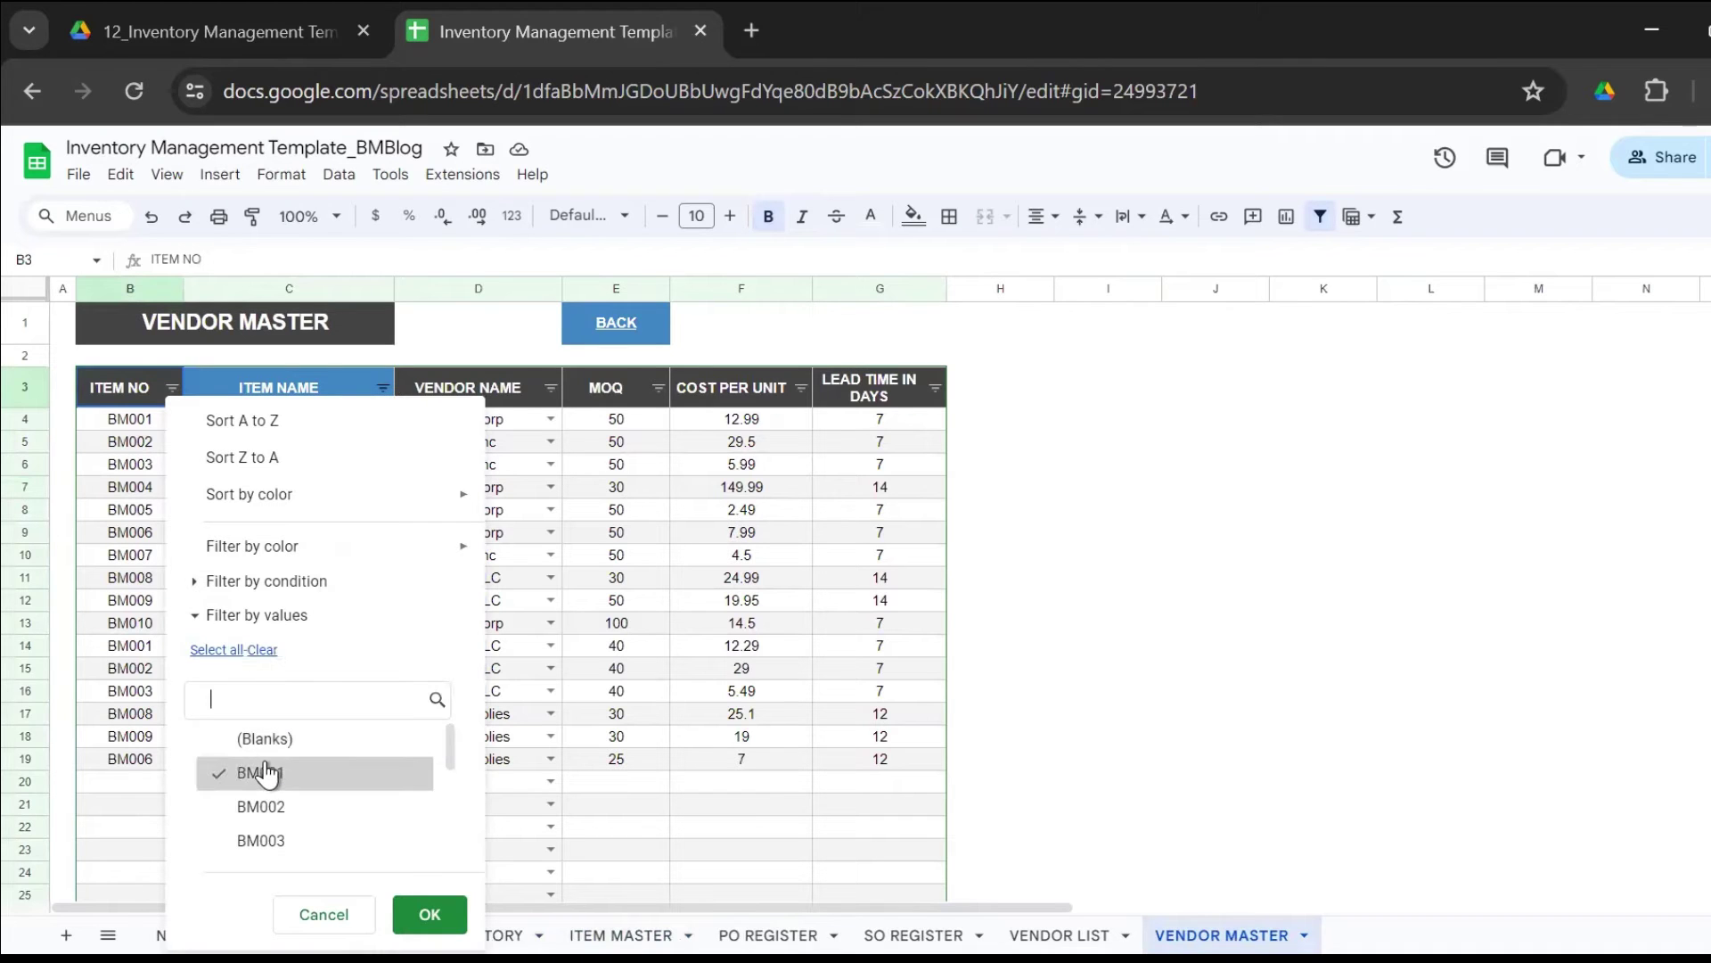
pyautogui.click(429, 911)
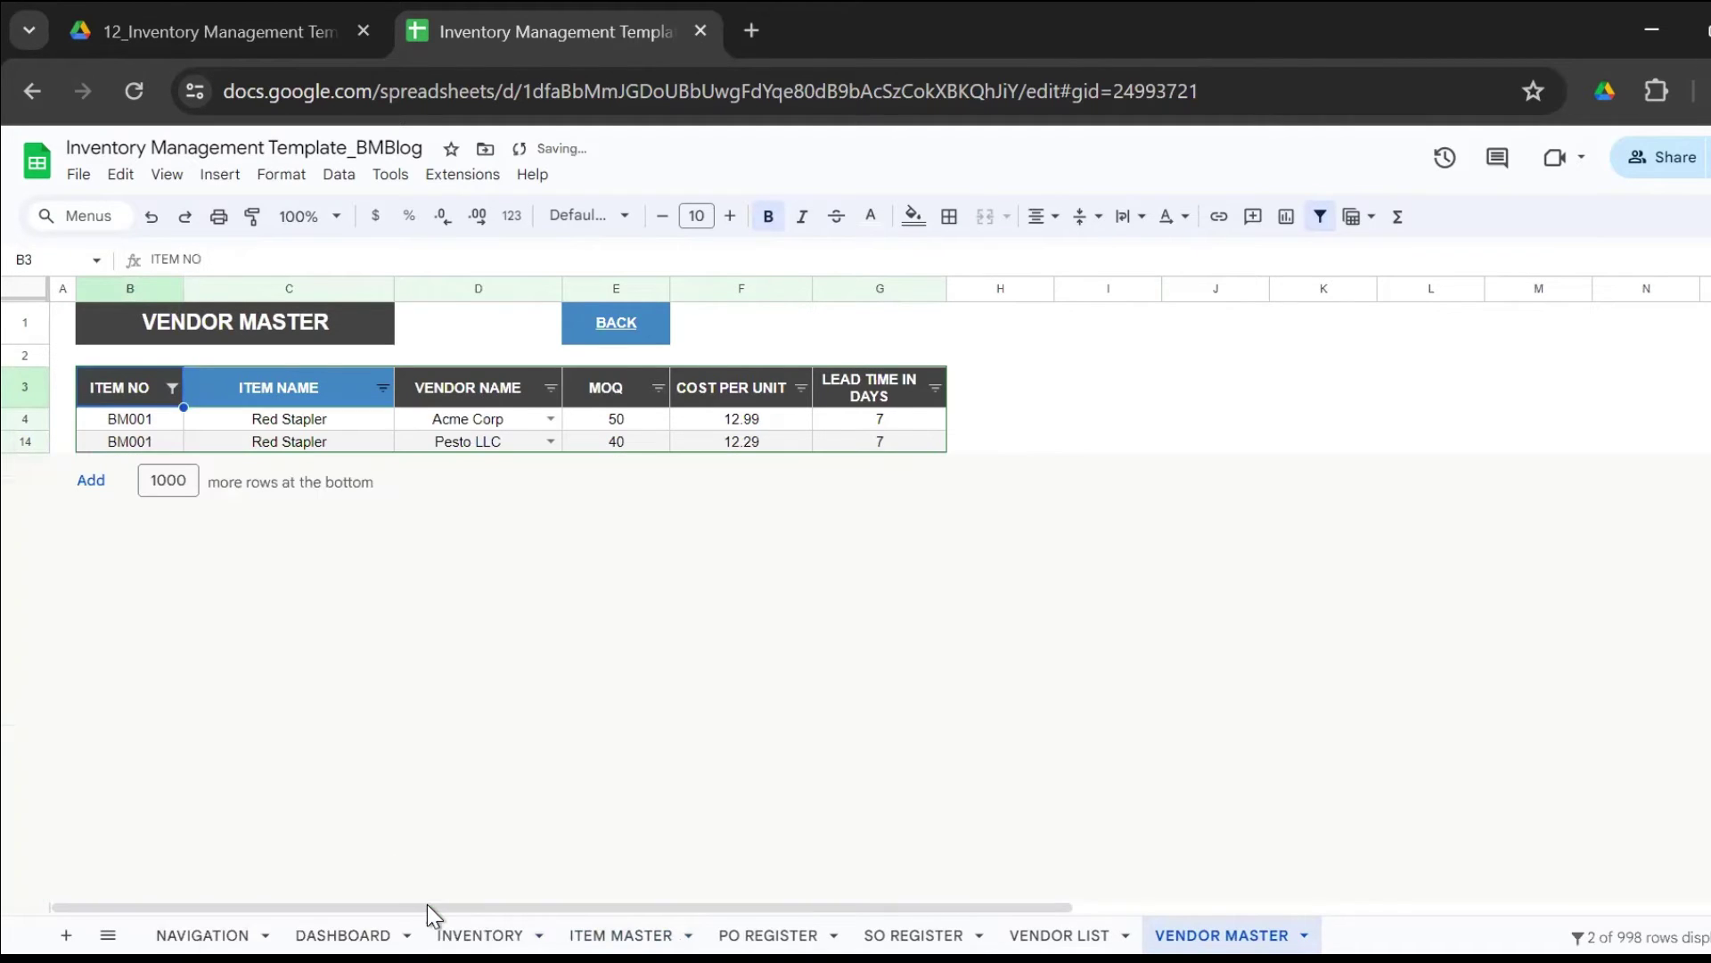
# Compare Acme Corp and Pesto LLC for BM001 on MOQ, cost per unit and lead time.
pyautogui.press('Down')
pyautogui.press('Right')
pyautogui.press('Right')
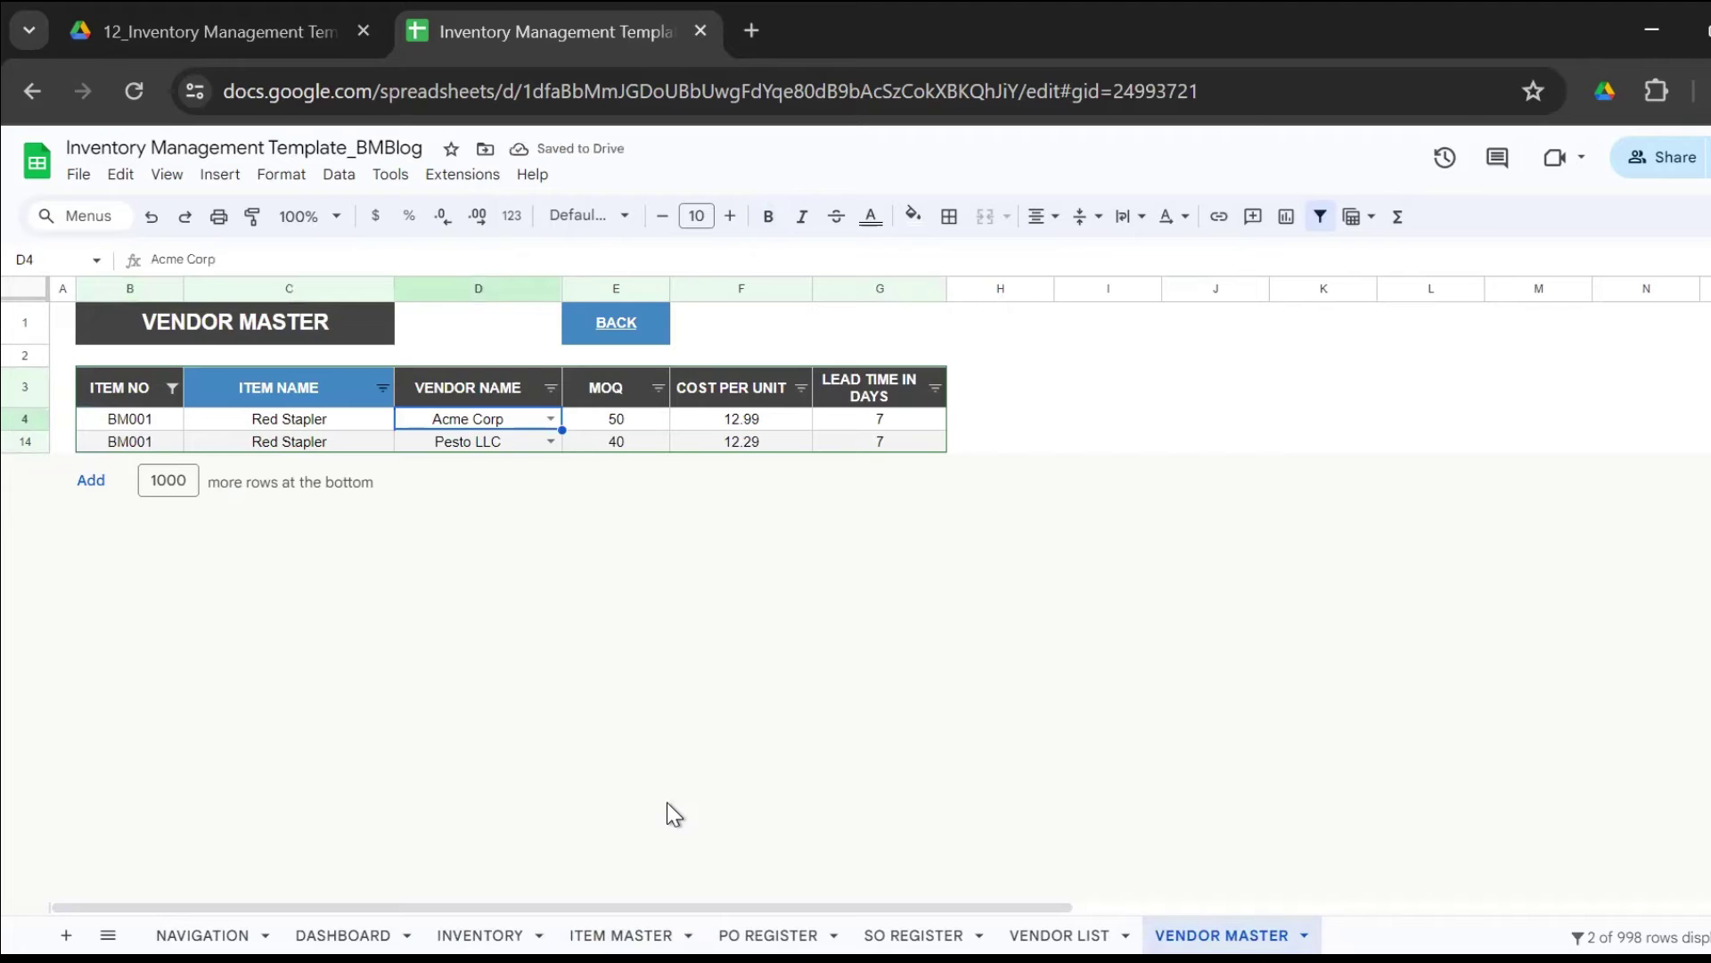
pyautogui.press('Down')
pyautogui.press('Up')
pyautogui.press('Down')
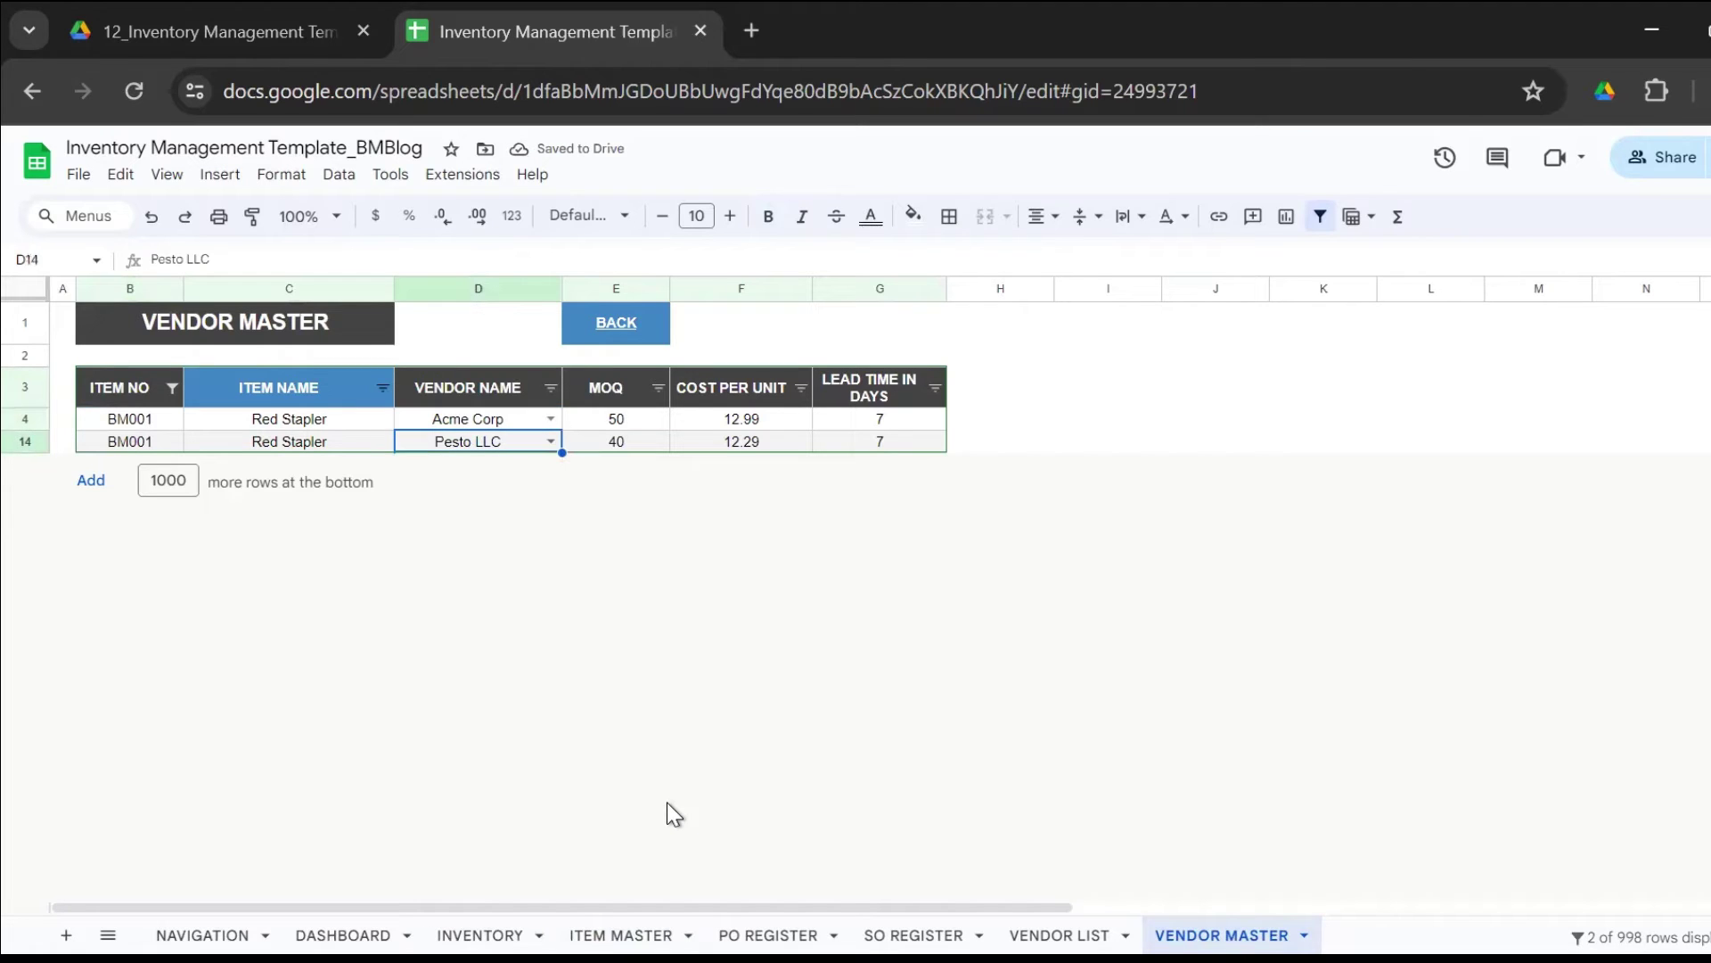
pyautogui.press('Up')
pyautogui.press('Right')
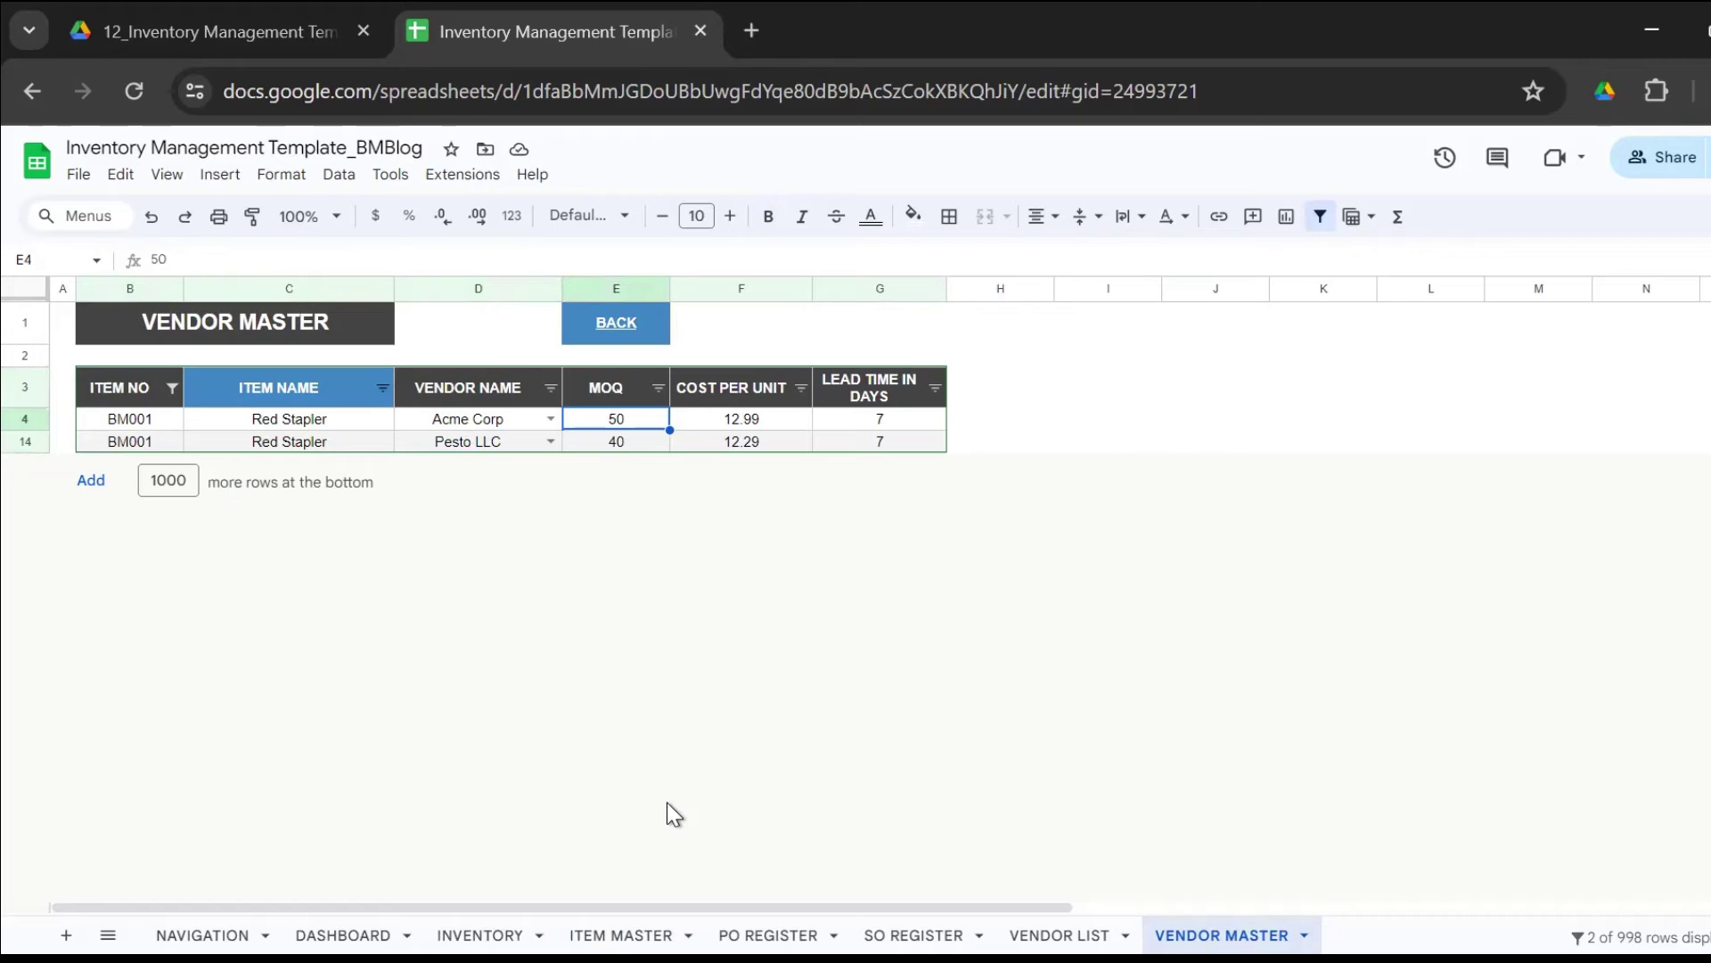
pyautogui.press('Down')
pyautogui.press('Right')
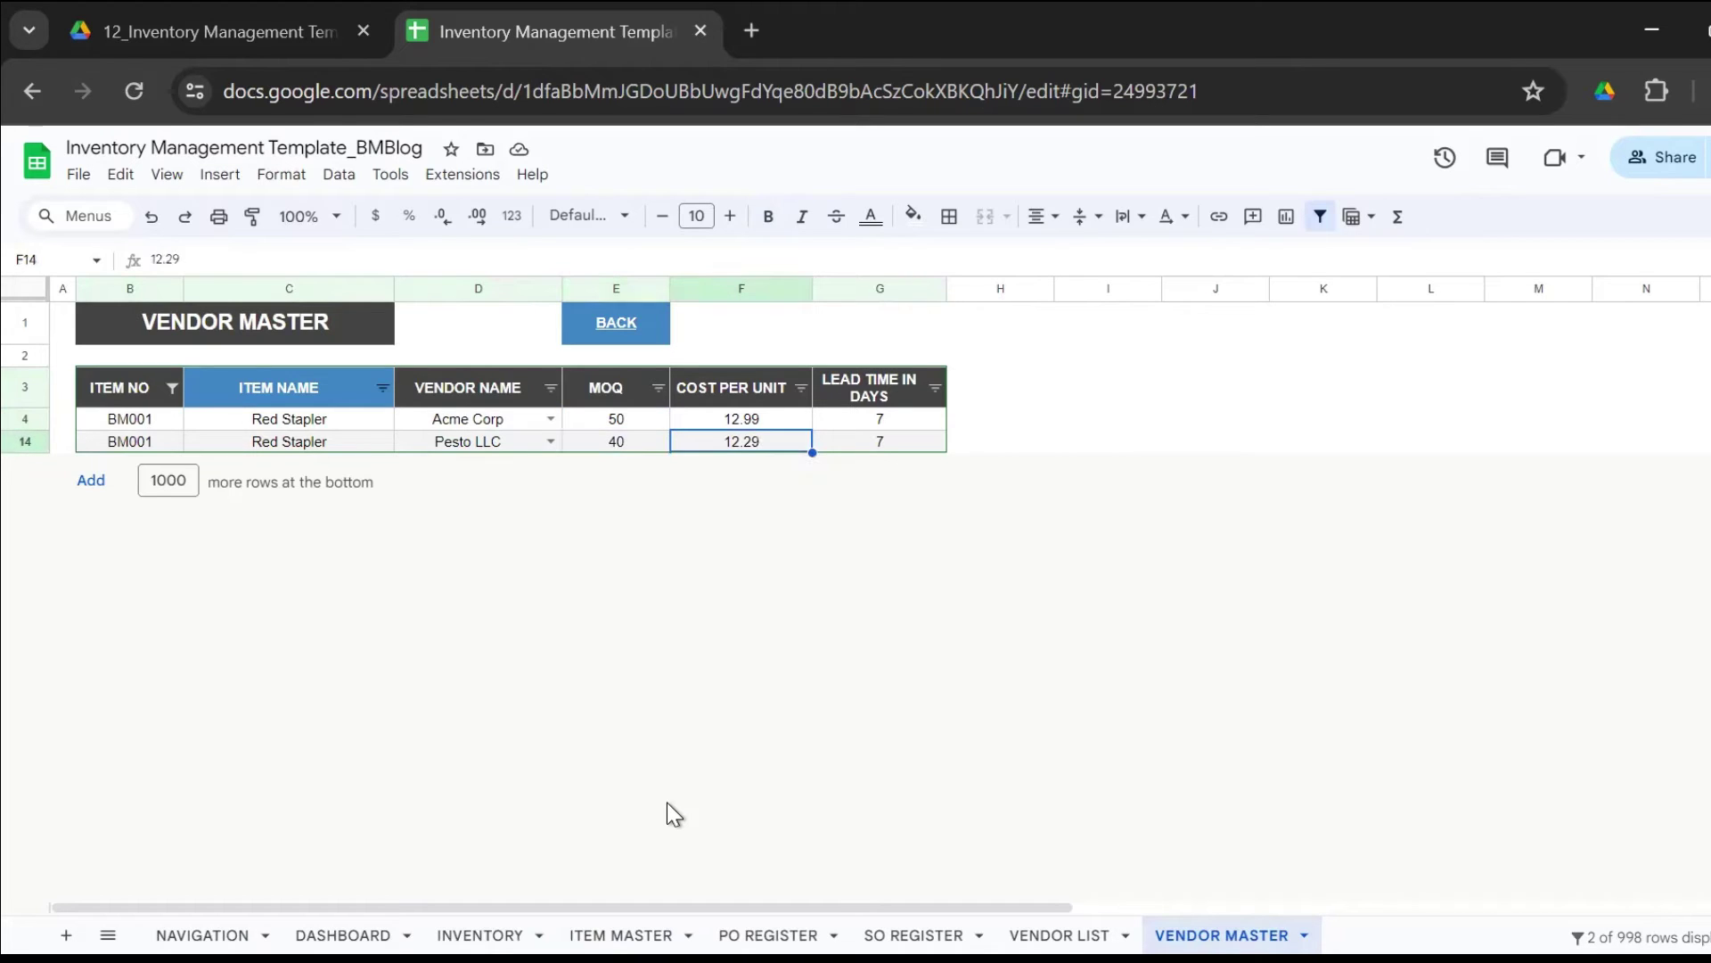
pyautogui.press('Up')
pyautogui.press('Down')
pyautogui.press('Up')
pyautogui.press('Right')
pyautogui.press('Down')
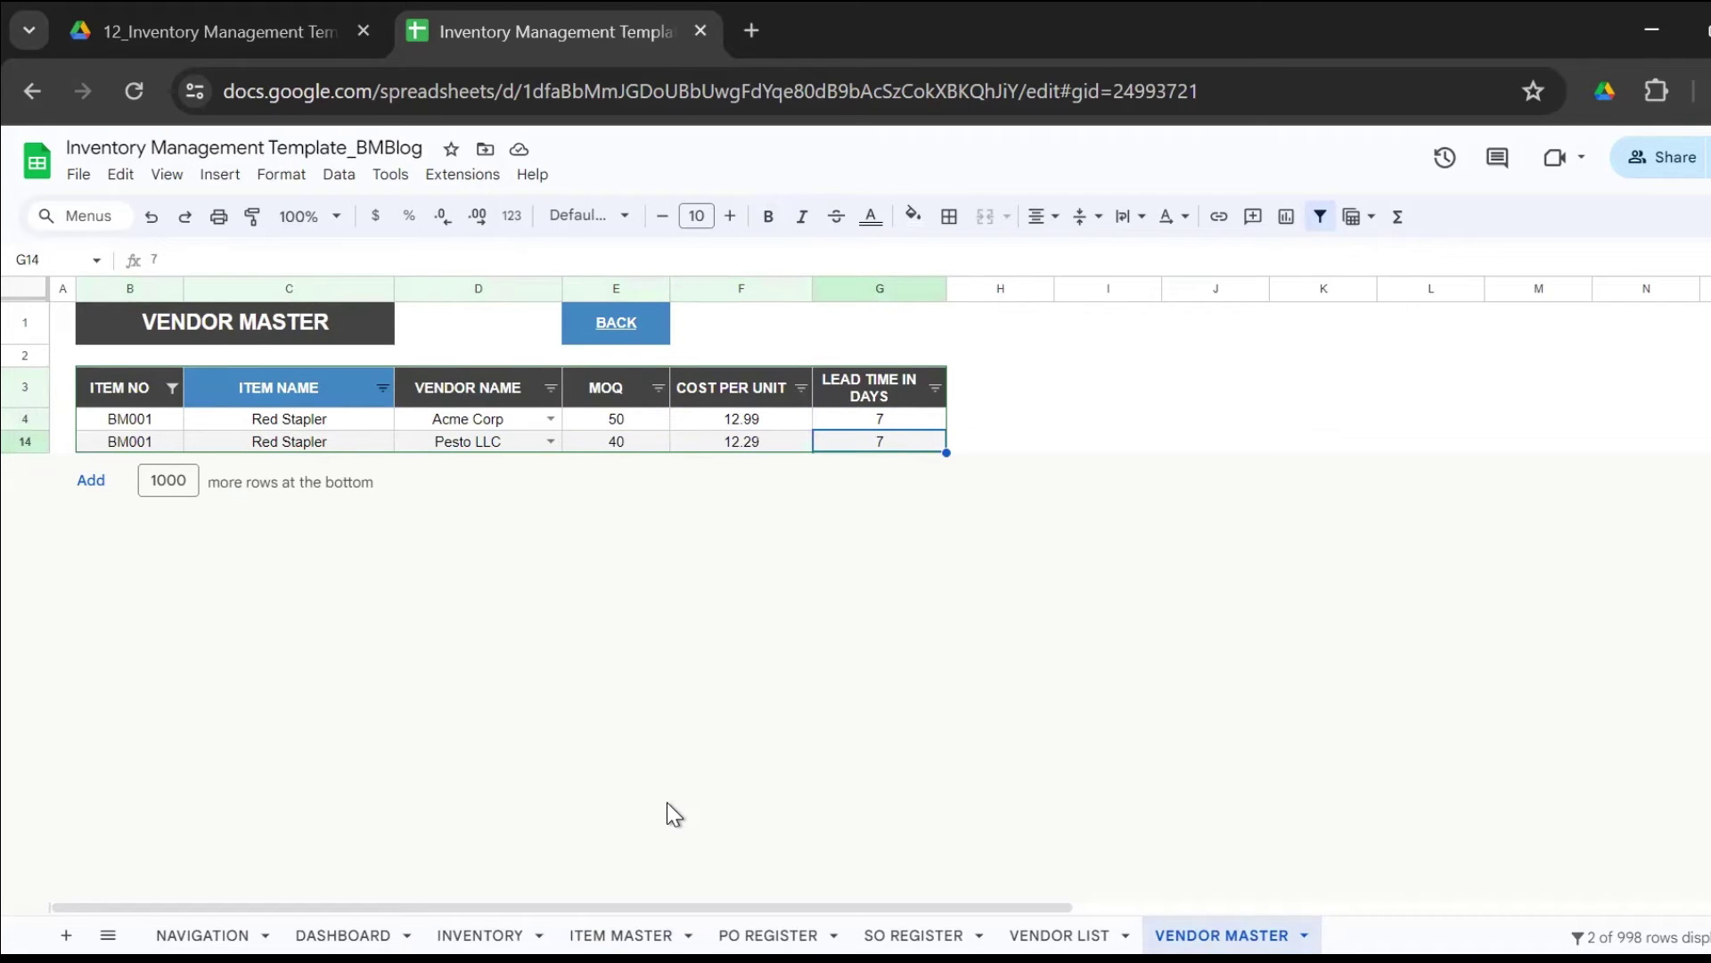
# Clear the ITEM NO filter on Vendor Master so all vendor rows show again.
pyautogui.click(173, 385)
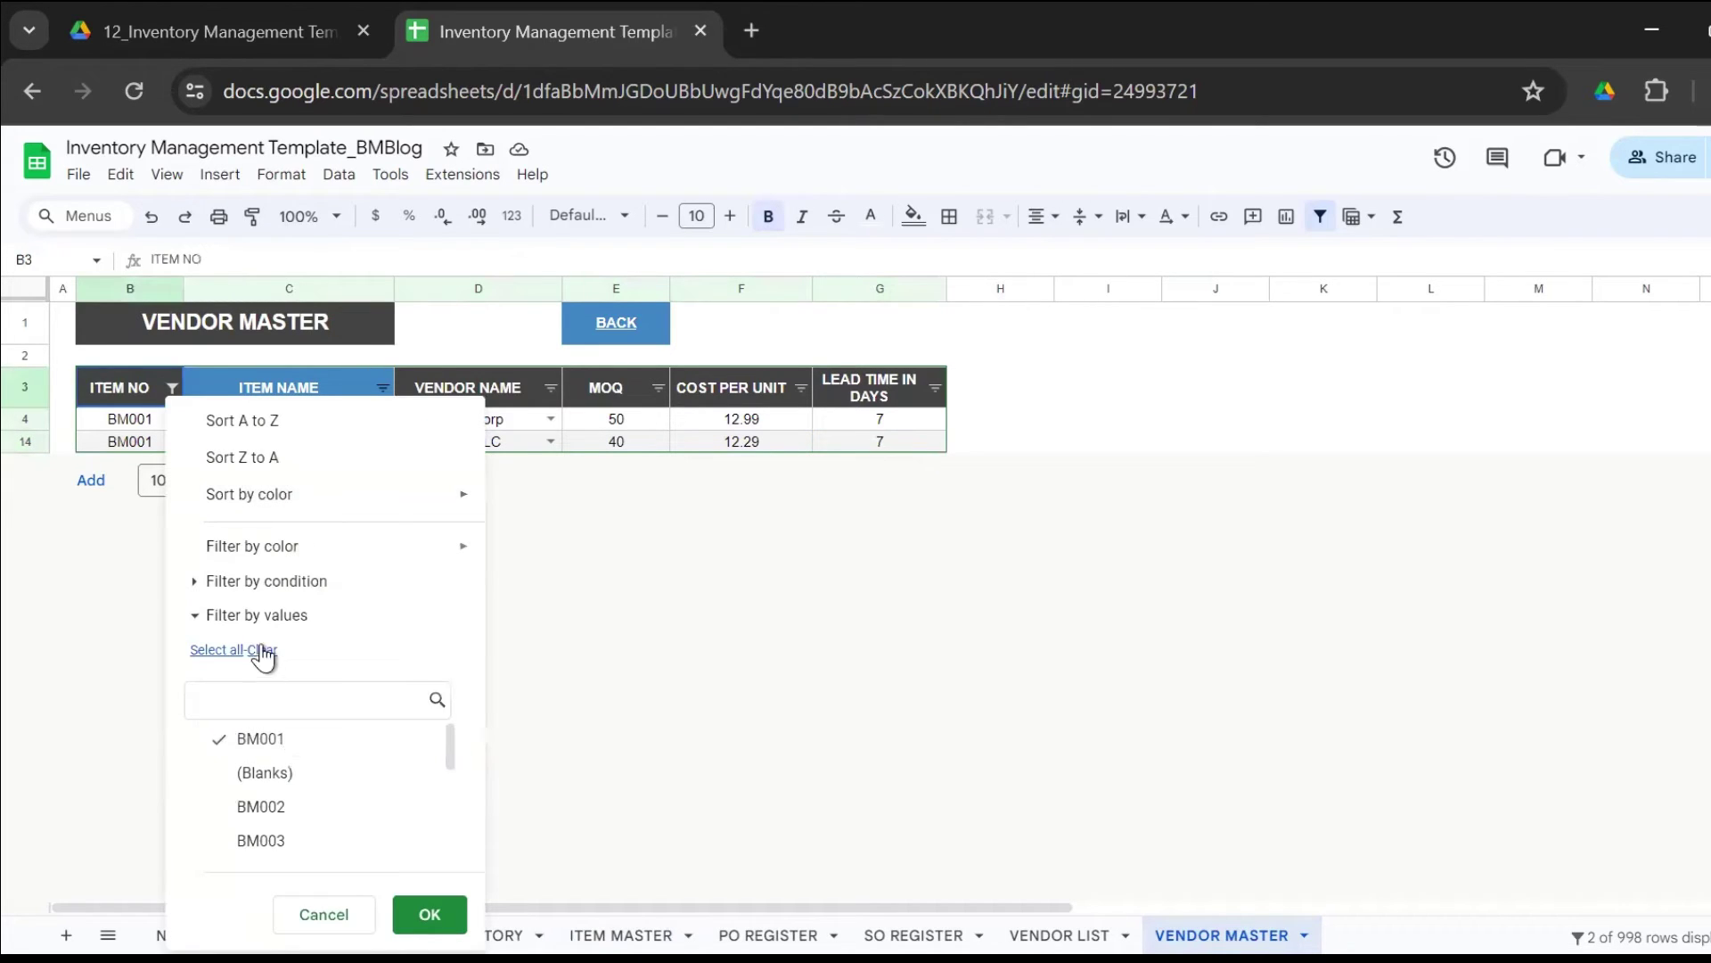
pyautogui.click(216, 651)
pyautogui.click(430, 914)
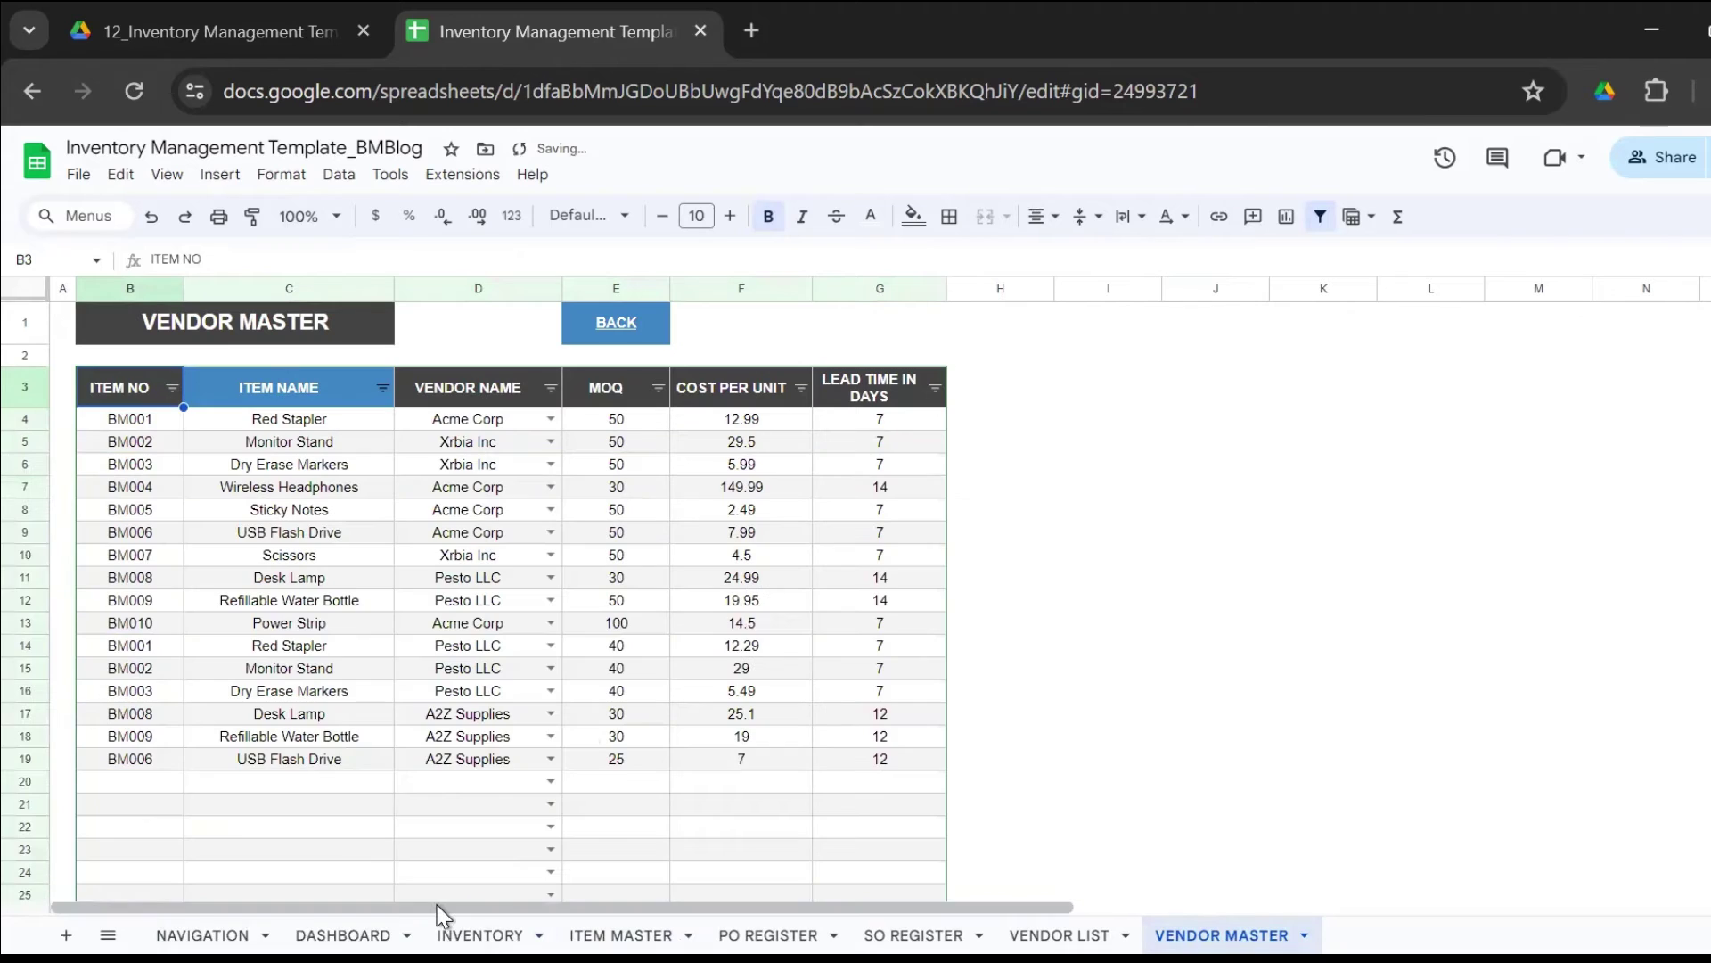
pyautogui.click(1089, 606)
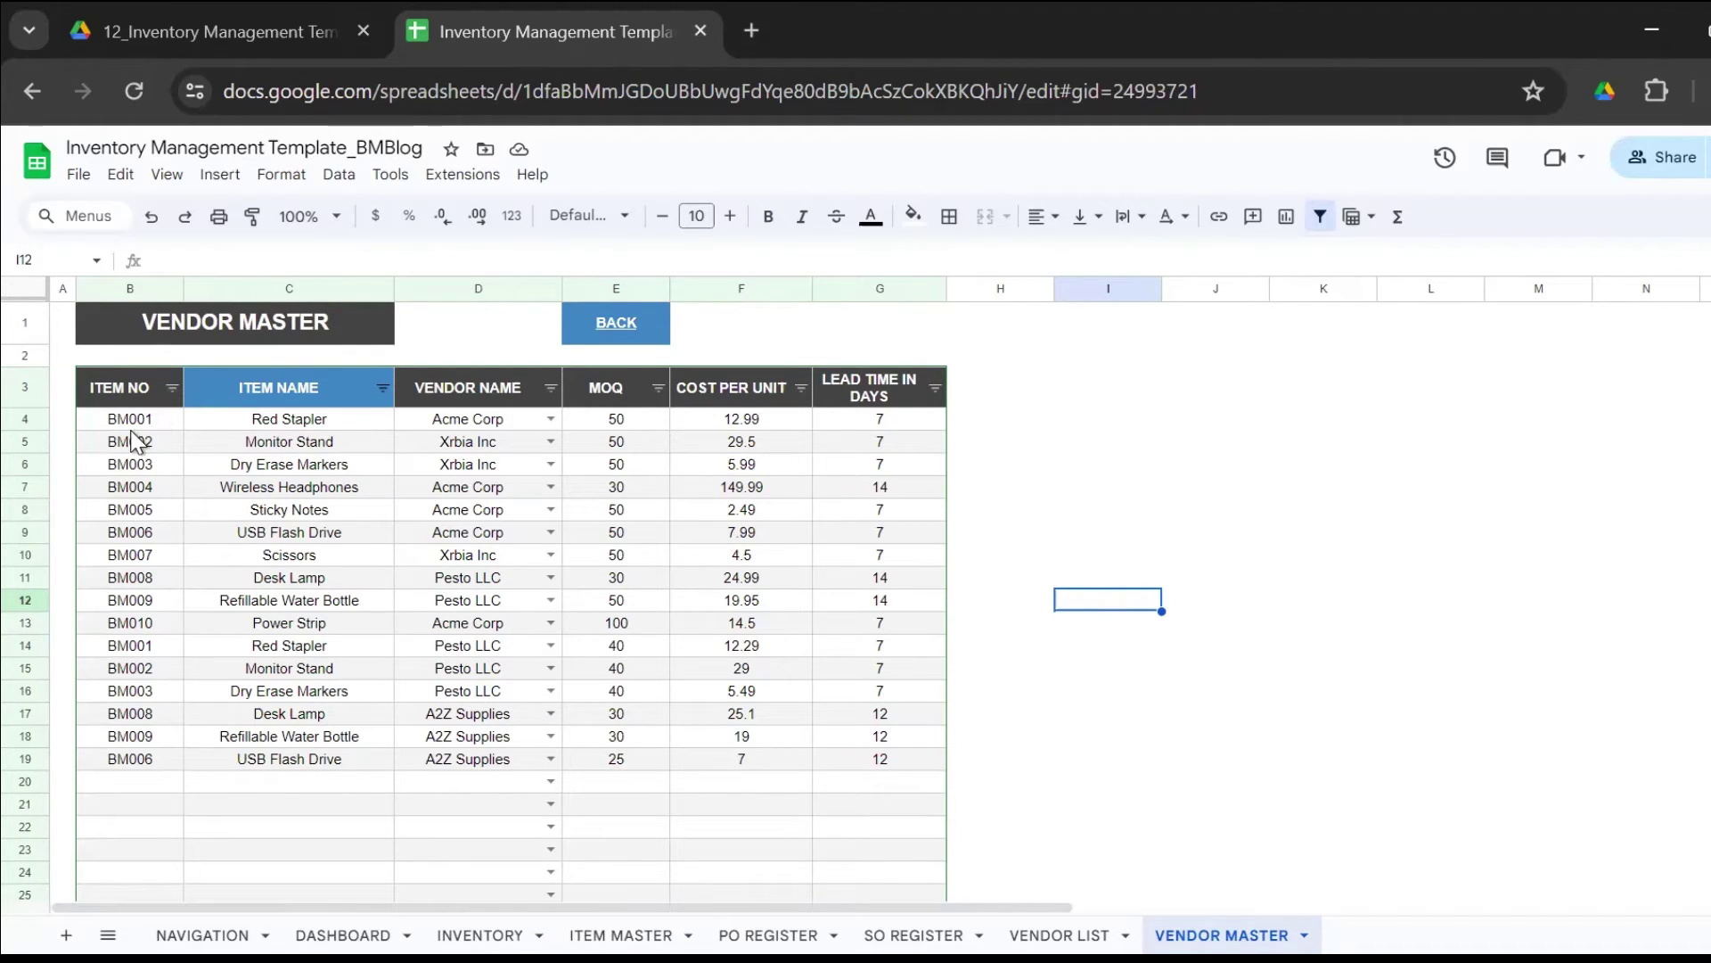
# Check the Red Stapler lookup formula and the first item's vendor, then view the Vendor List.
pyautogui.click(307, 419)
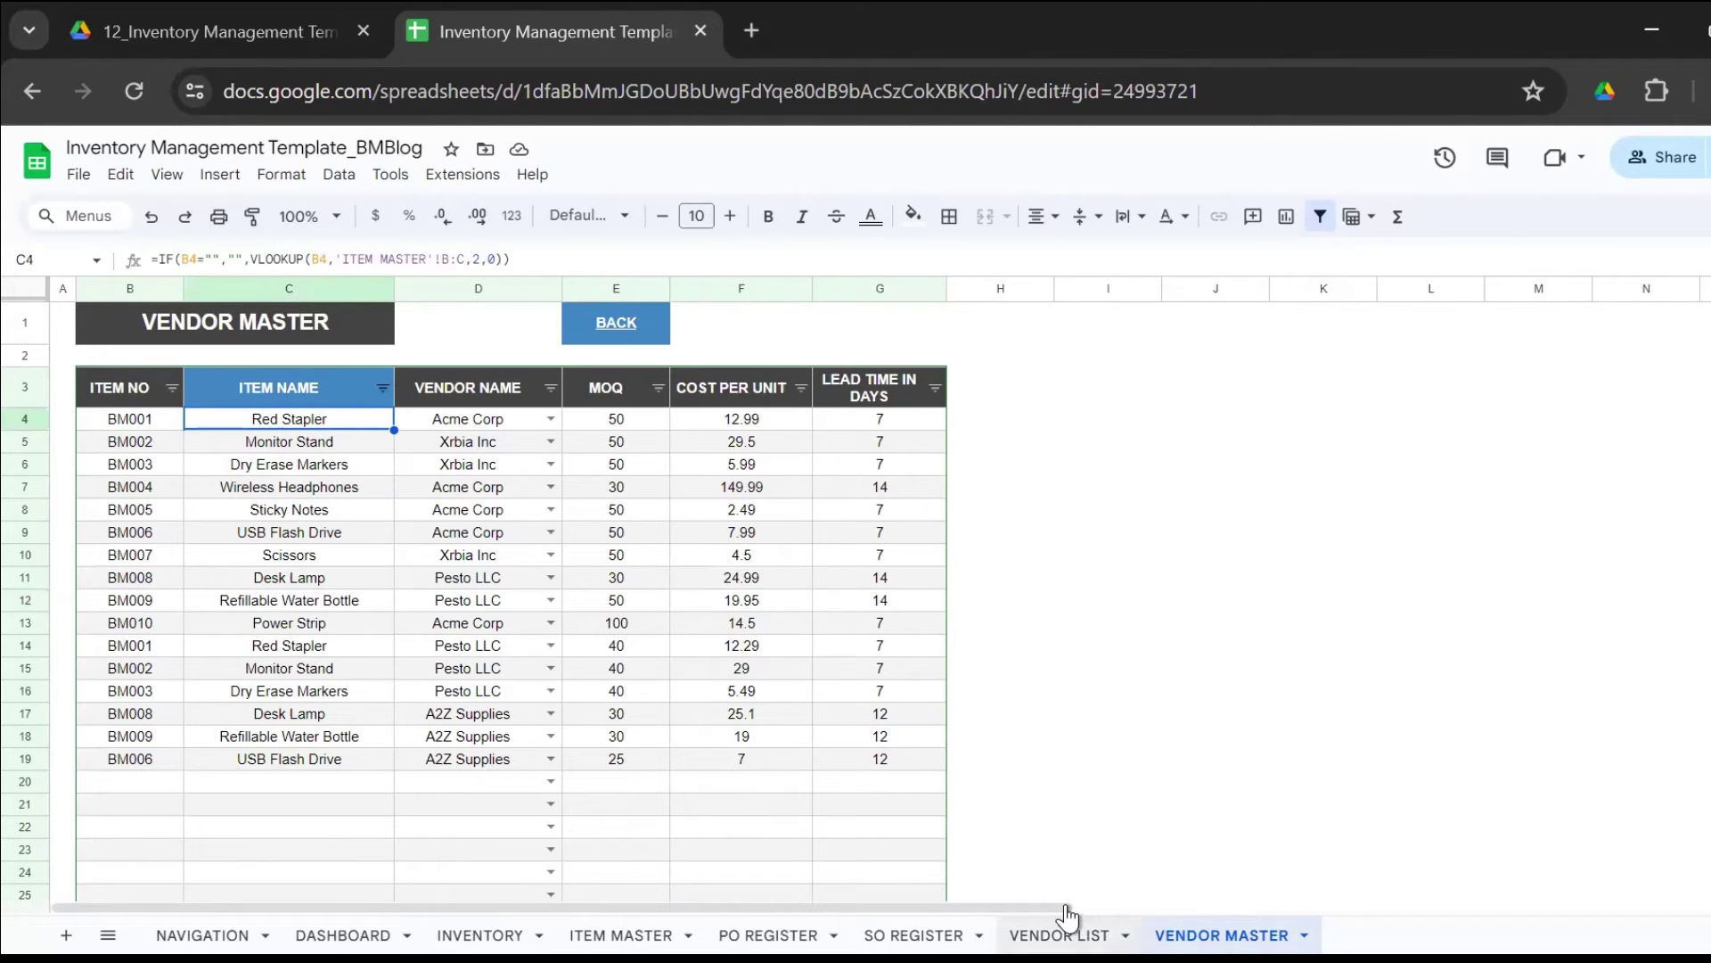
pyautogui.click(1070, 932)
pyautogui.click(1241, 931)
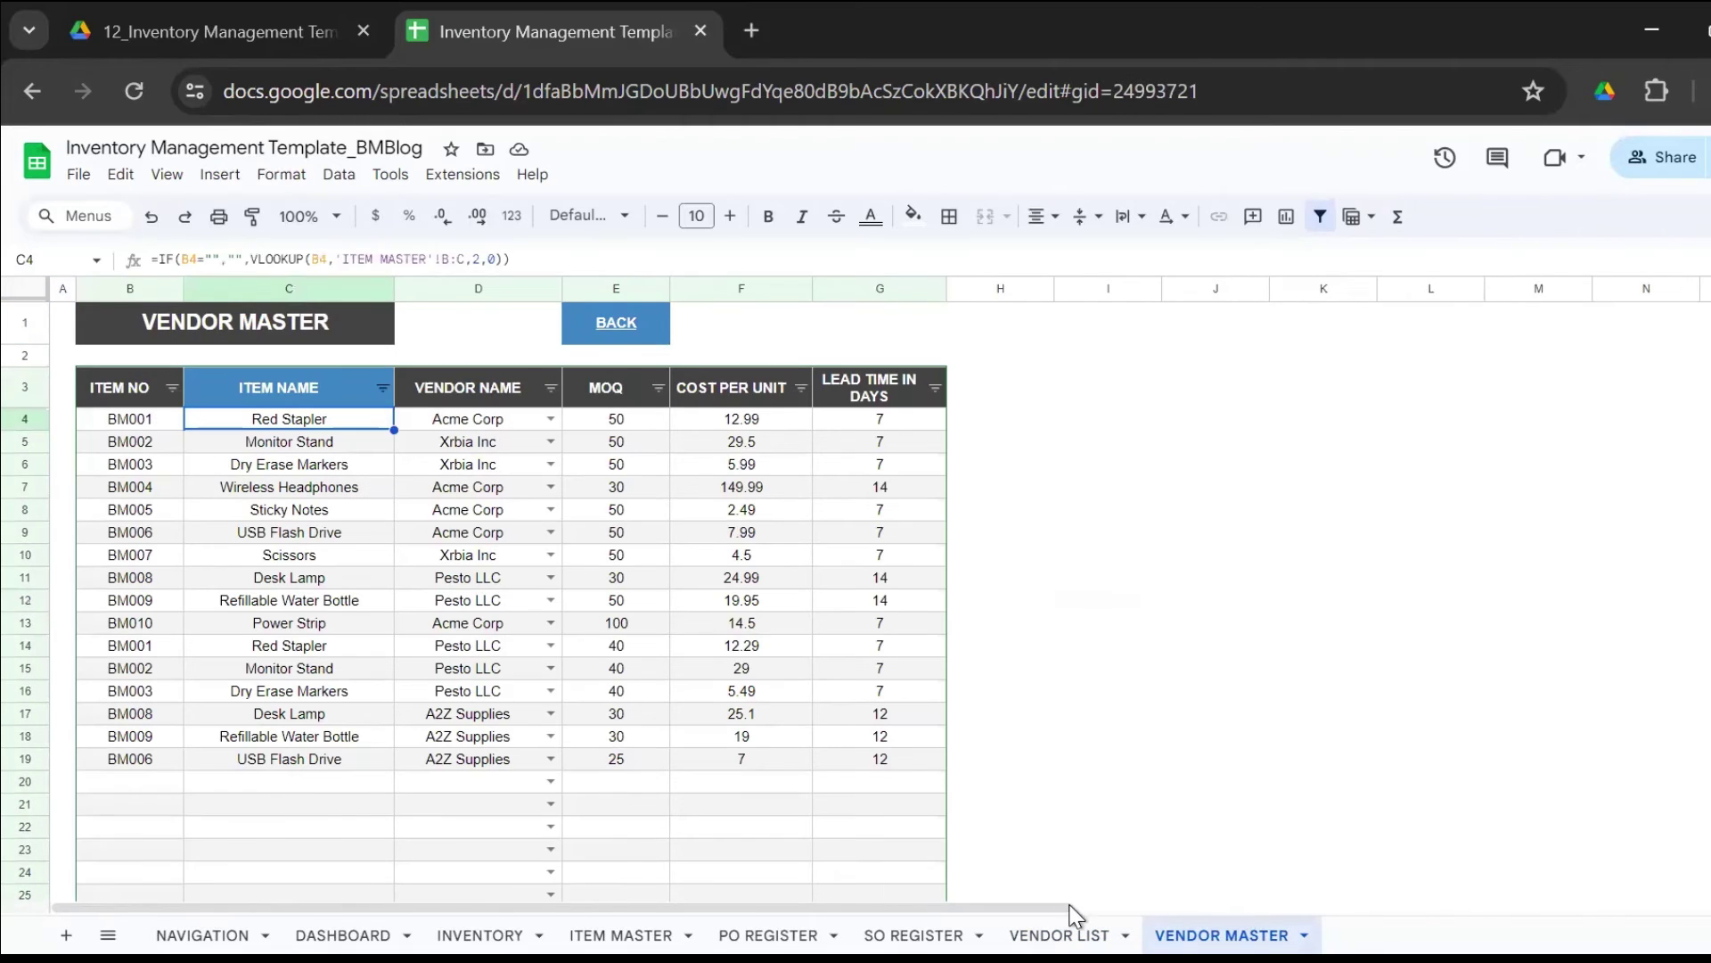
pyautogui.click(486, 421)
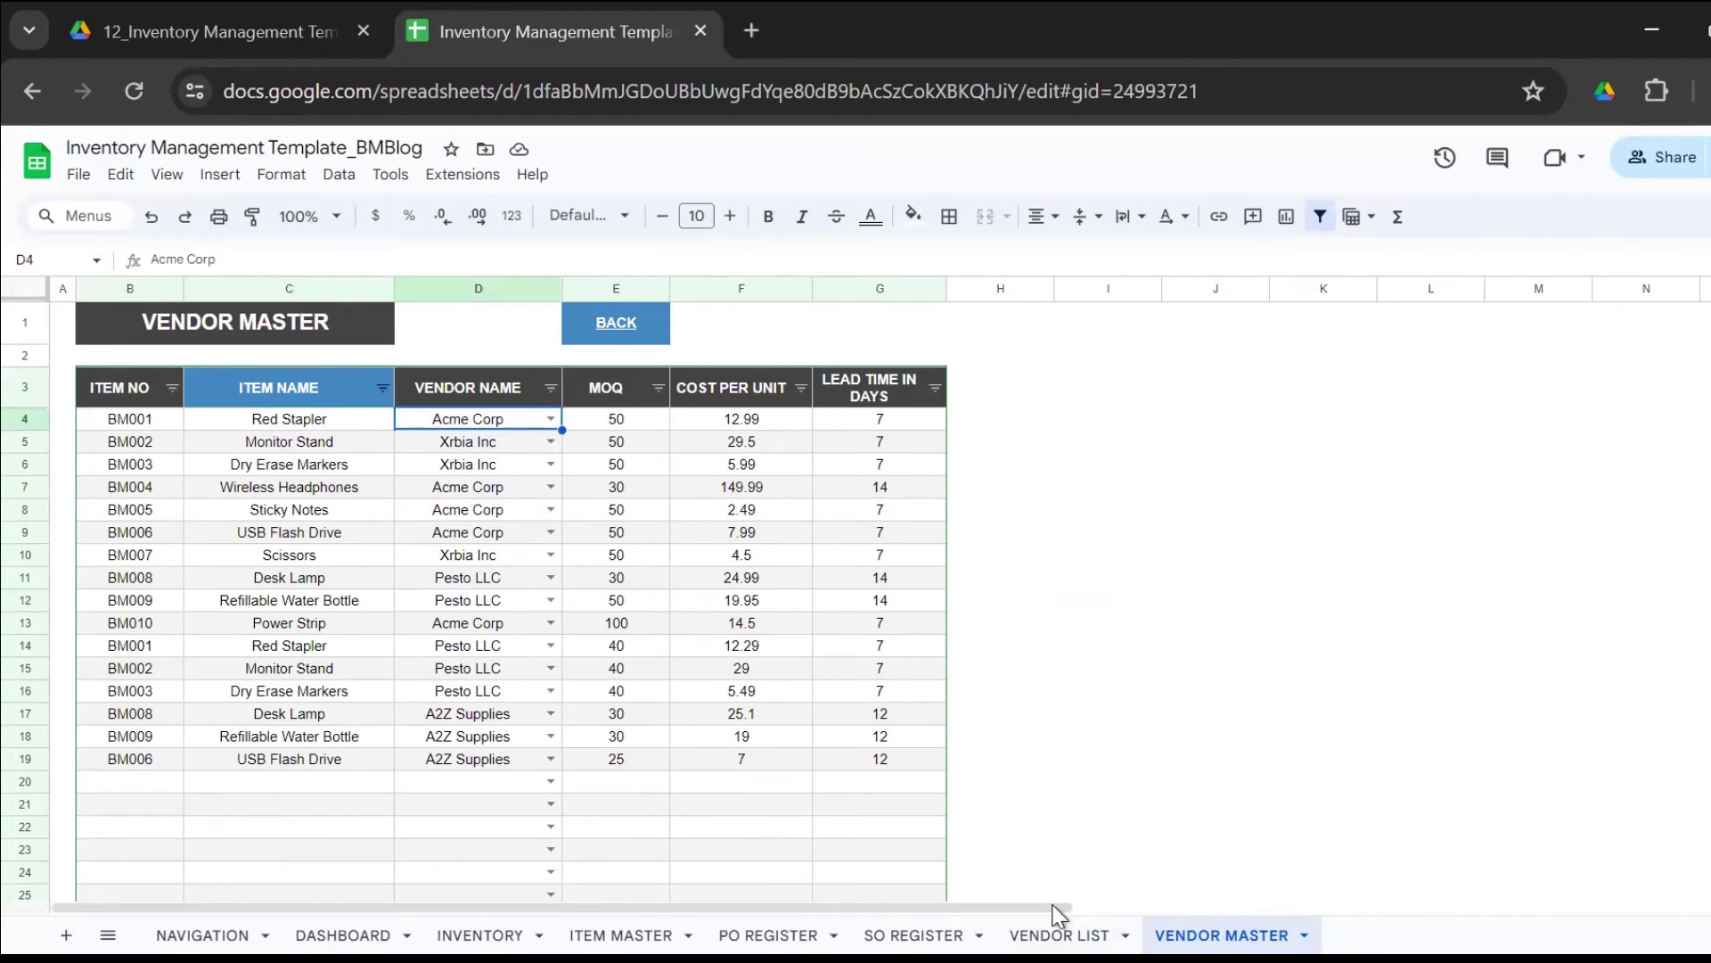
pyautogui.click(1059, 934)
# Add vendor Nitesh Enterprises in row 8 with a contact name and '-' for e-mail and phone.
pyautogui.click(515, 670)
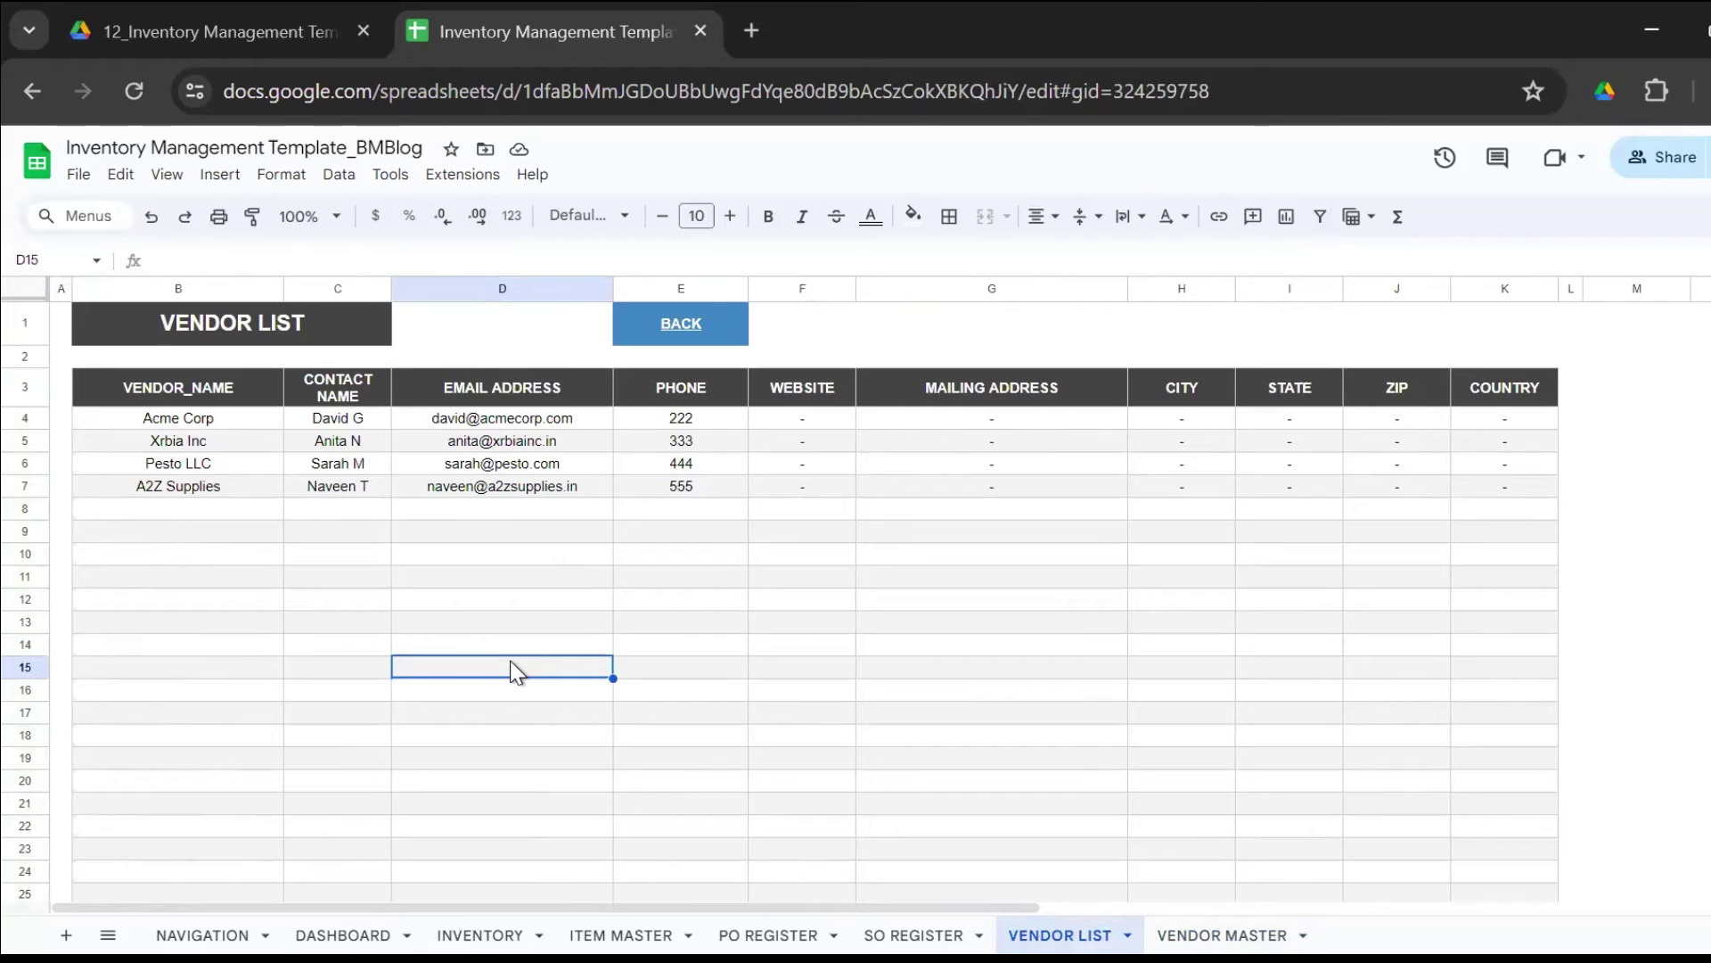
pyautogui.press('Up')
pyautogui.press('Up')
pyautogui.press('Up')
pyautogui.press('Up')
pyautogui.press('Up')
pyautogui.press('Up')
pyautogui.press('Up')
pyautogui.press('Up')
pyautogui.press('Up')
pyautogui.press('Up')
pyautogui.press('Up')
pyautogui.press('Down')
pyautogui.press('Down')
pyautogui.press('Down')
pyautogui.press('Down')
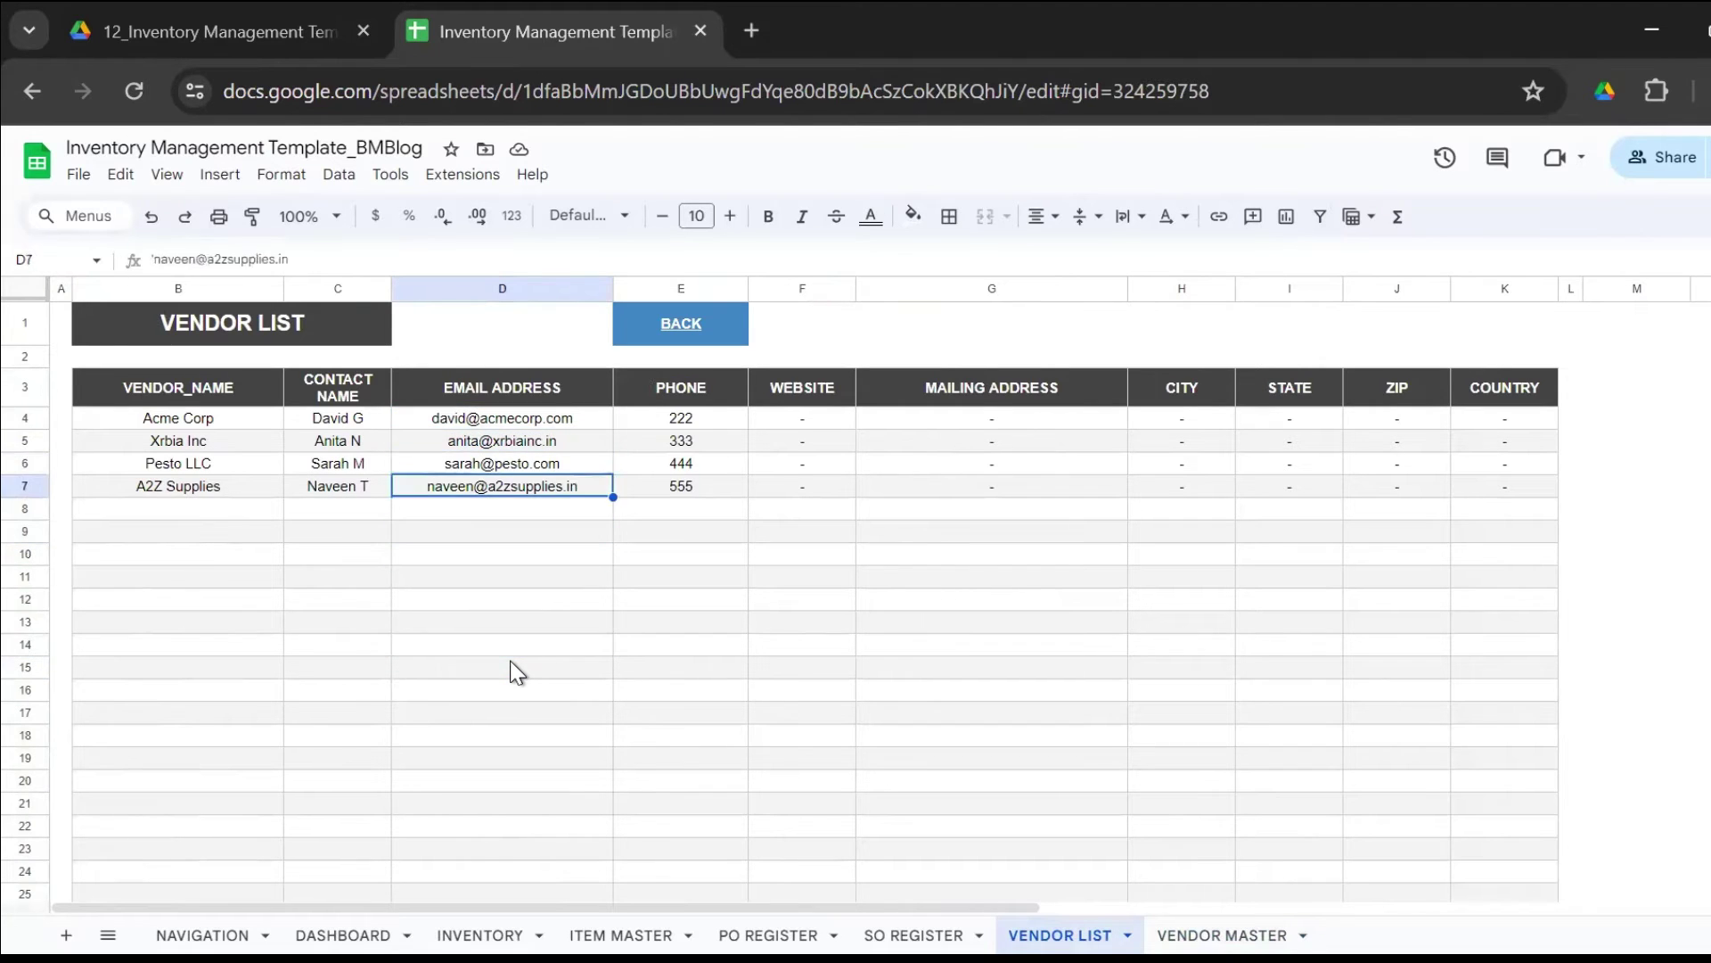
pyautogui.press('Left')
pyautogui.press('Left')
pyautogui.write('n')
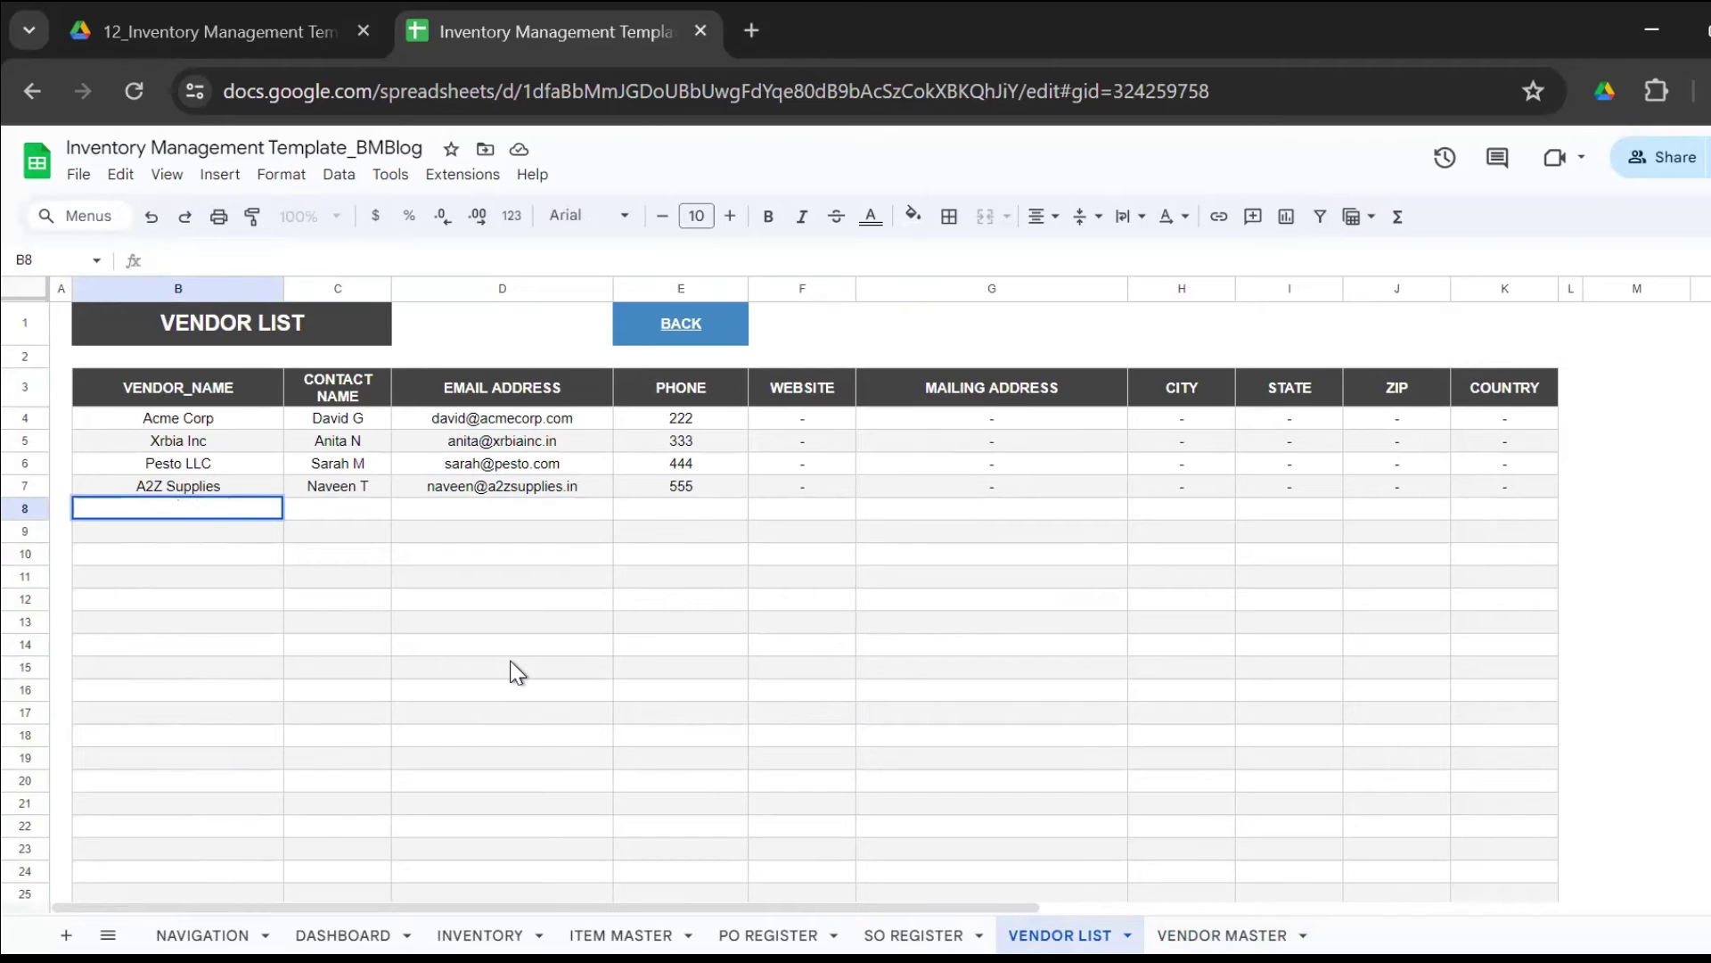
pyautogui.write('Nitesh Enterprises')
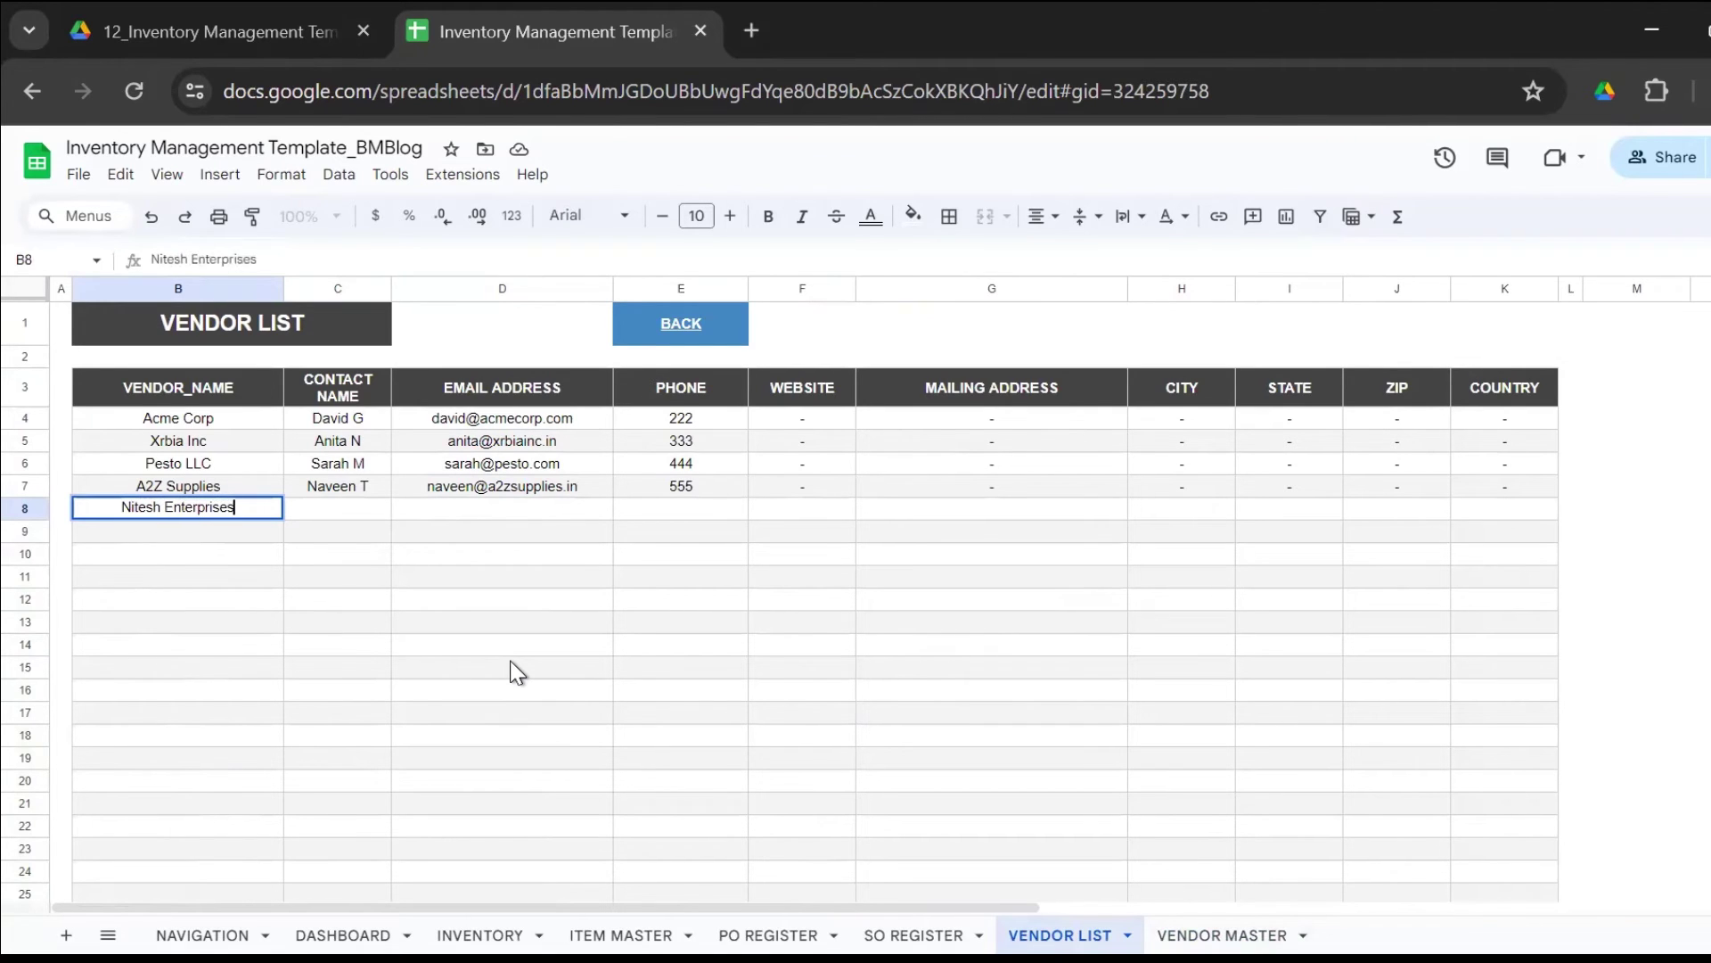
pyautogui.press('Tab')
pyautogui.write('Nitesh')
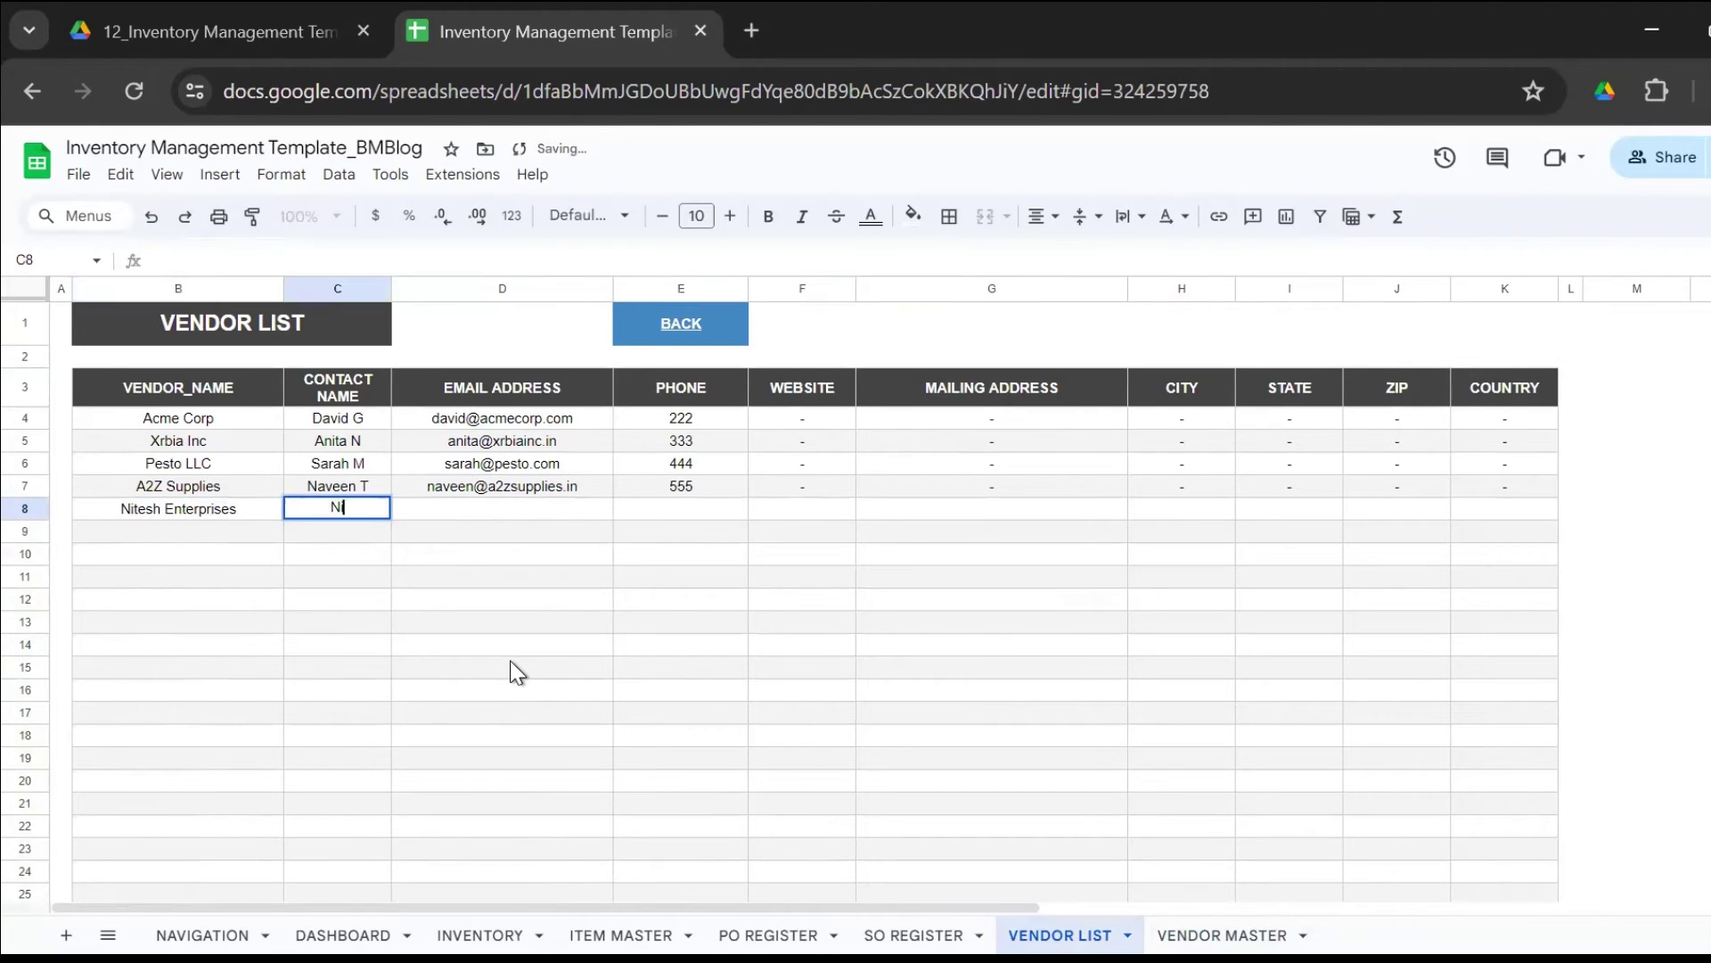
pyautogui.press('Tab')
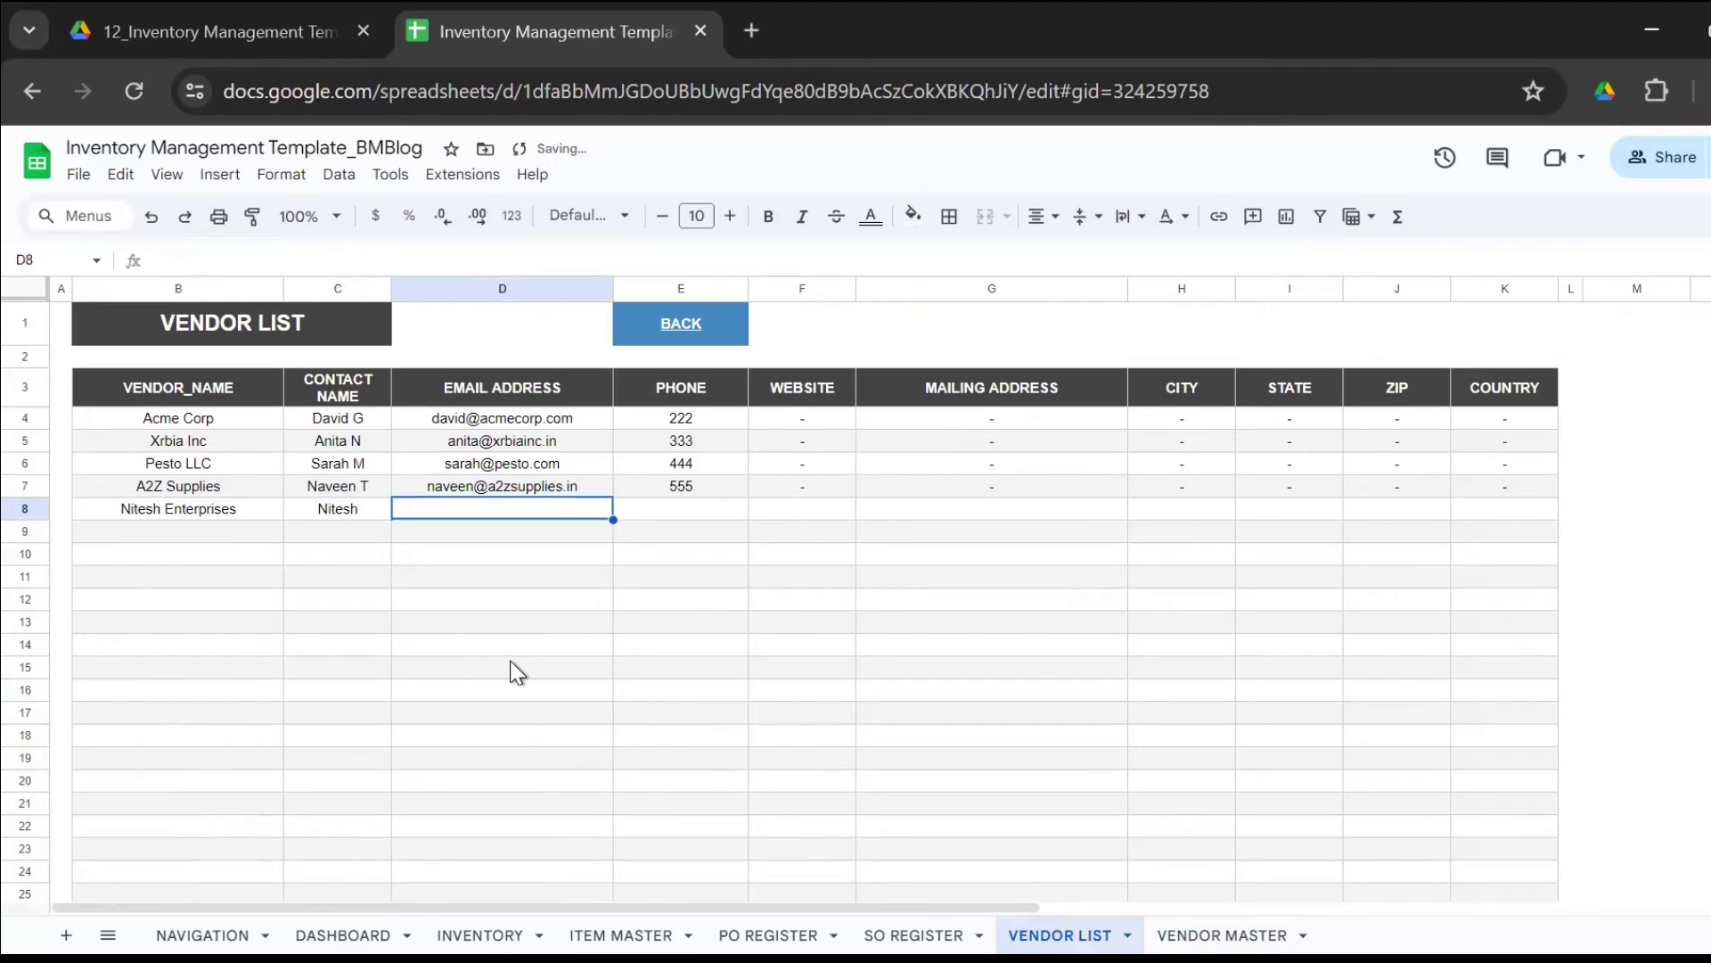
pyautogui.write('-')
pyautogui.press('Tab')
pyautogui.write('-')
pyautogui.press('Tab')
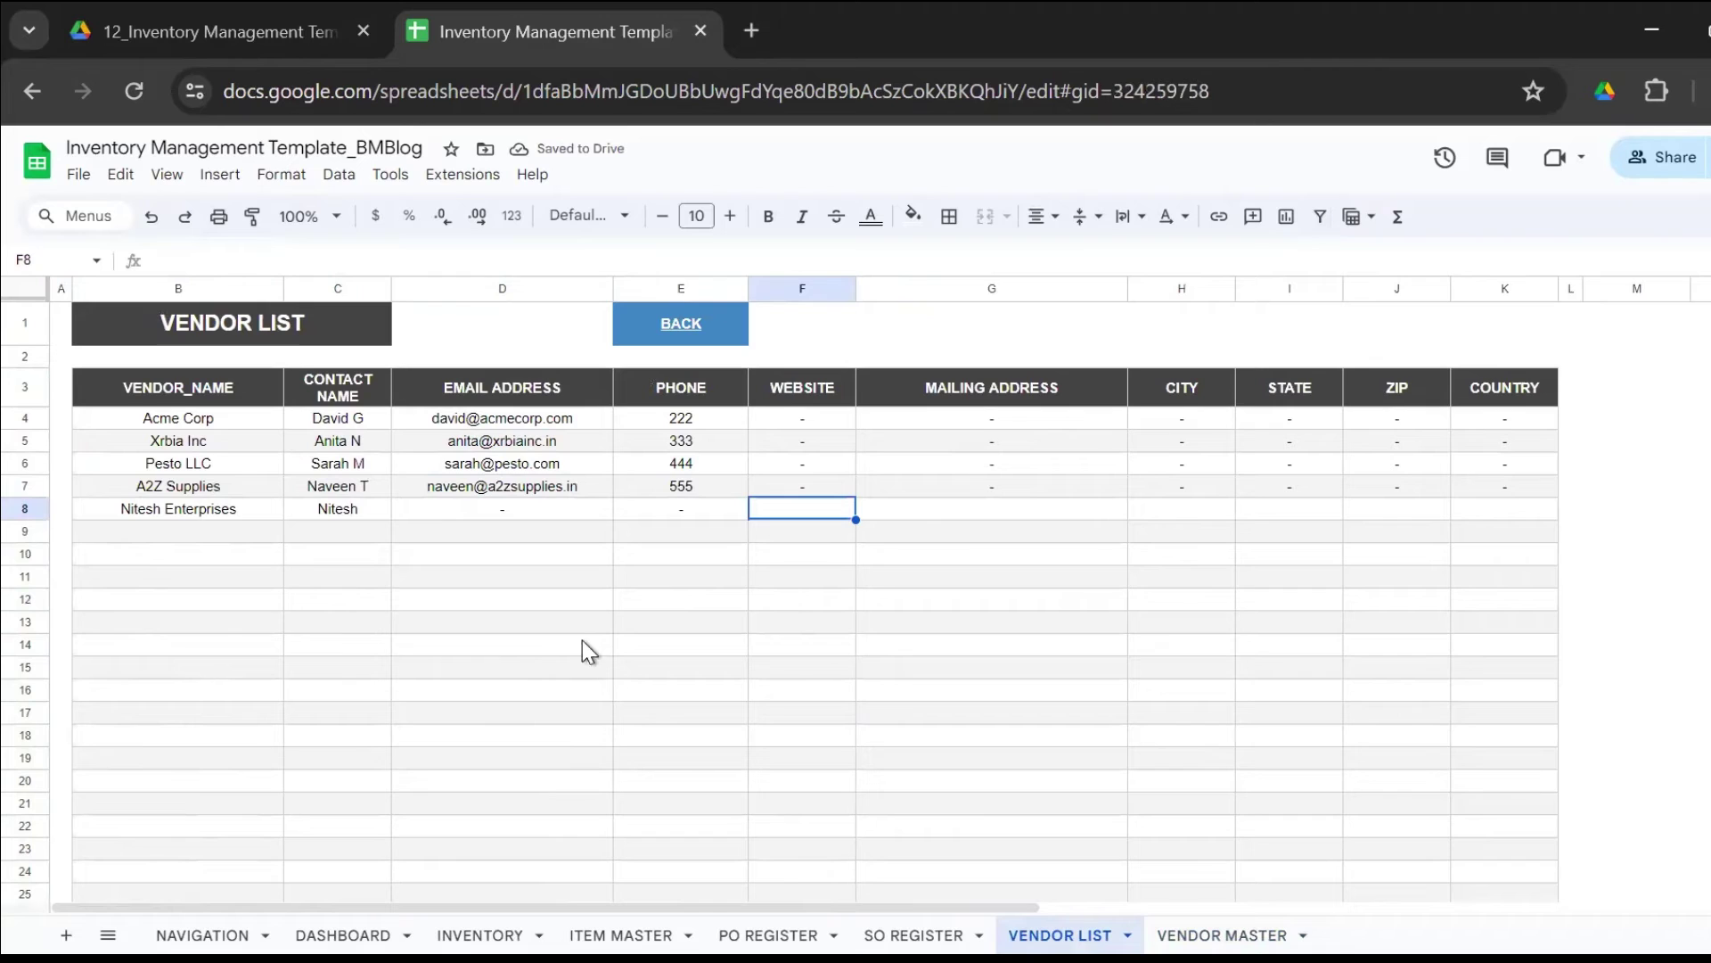
# Confirm the new vendor appears in Vendor Master's D4 vendor dropdown, leaving it unchanged.
pyautogui.click(1251, 918)
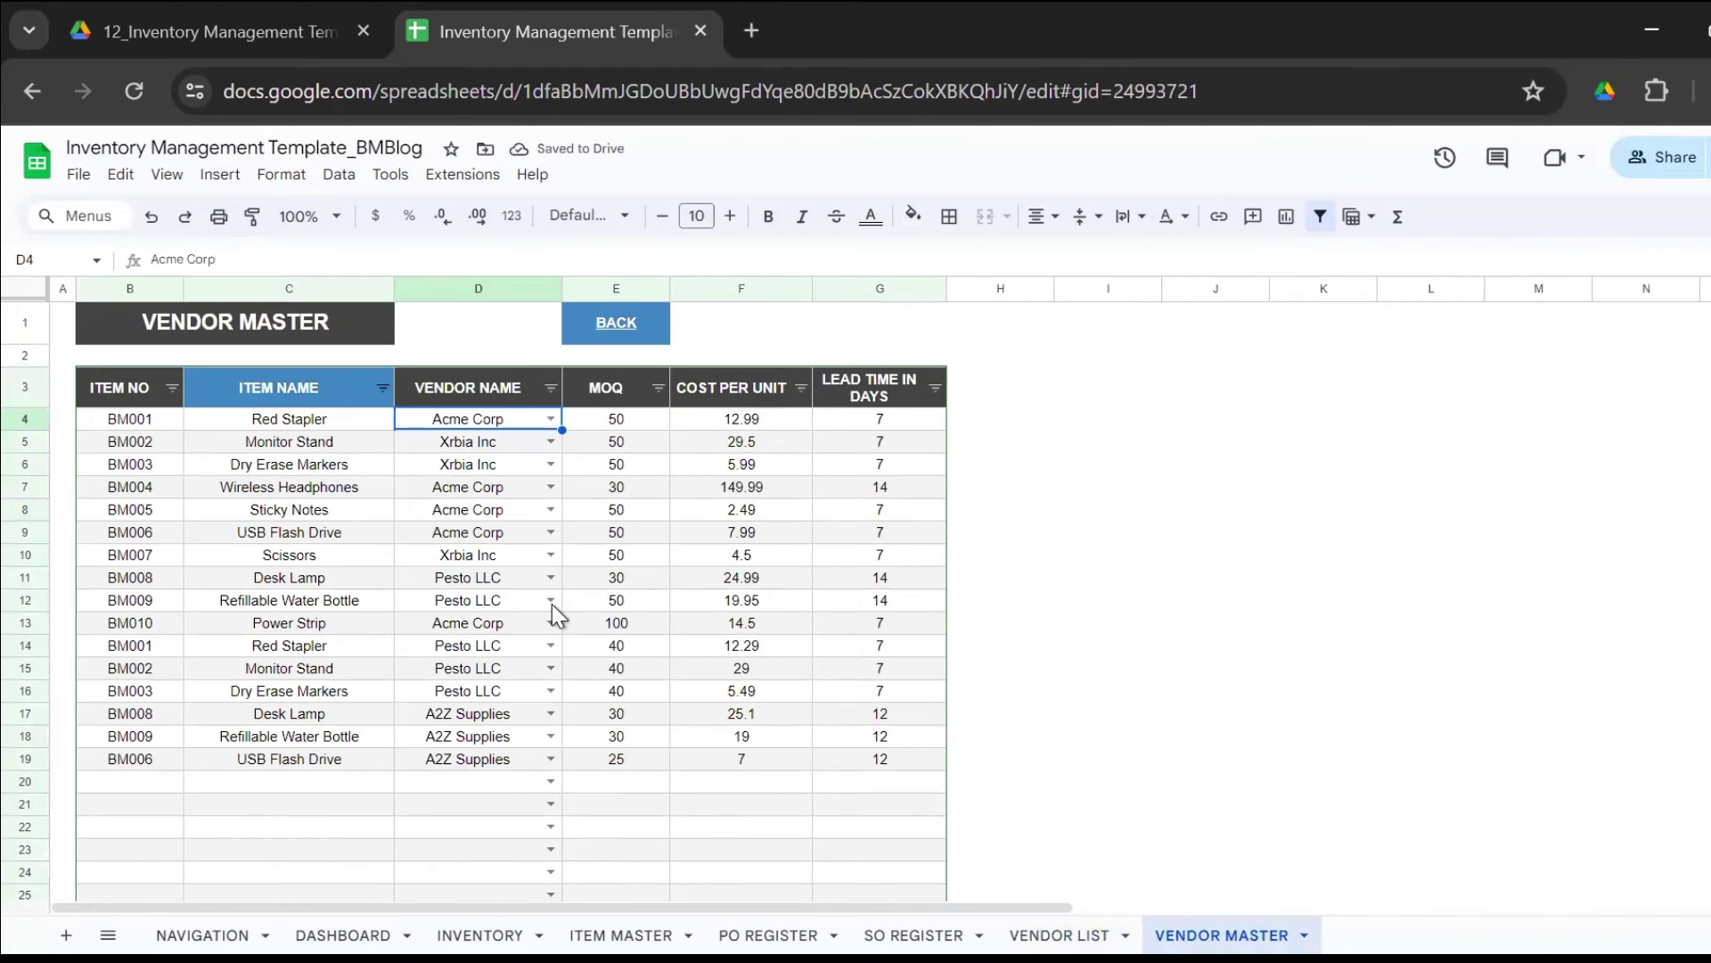
pyautogui.click(552, 421)
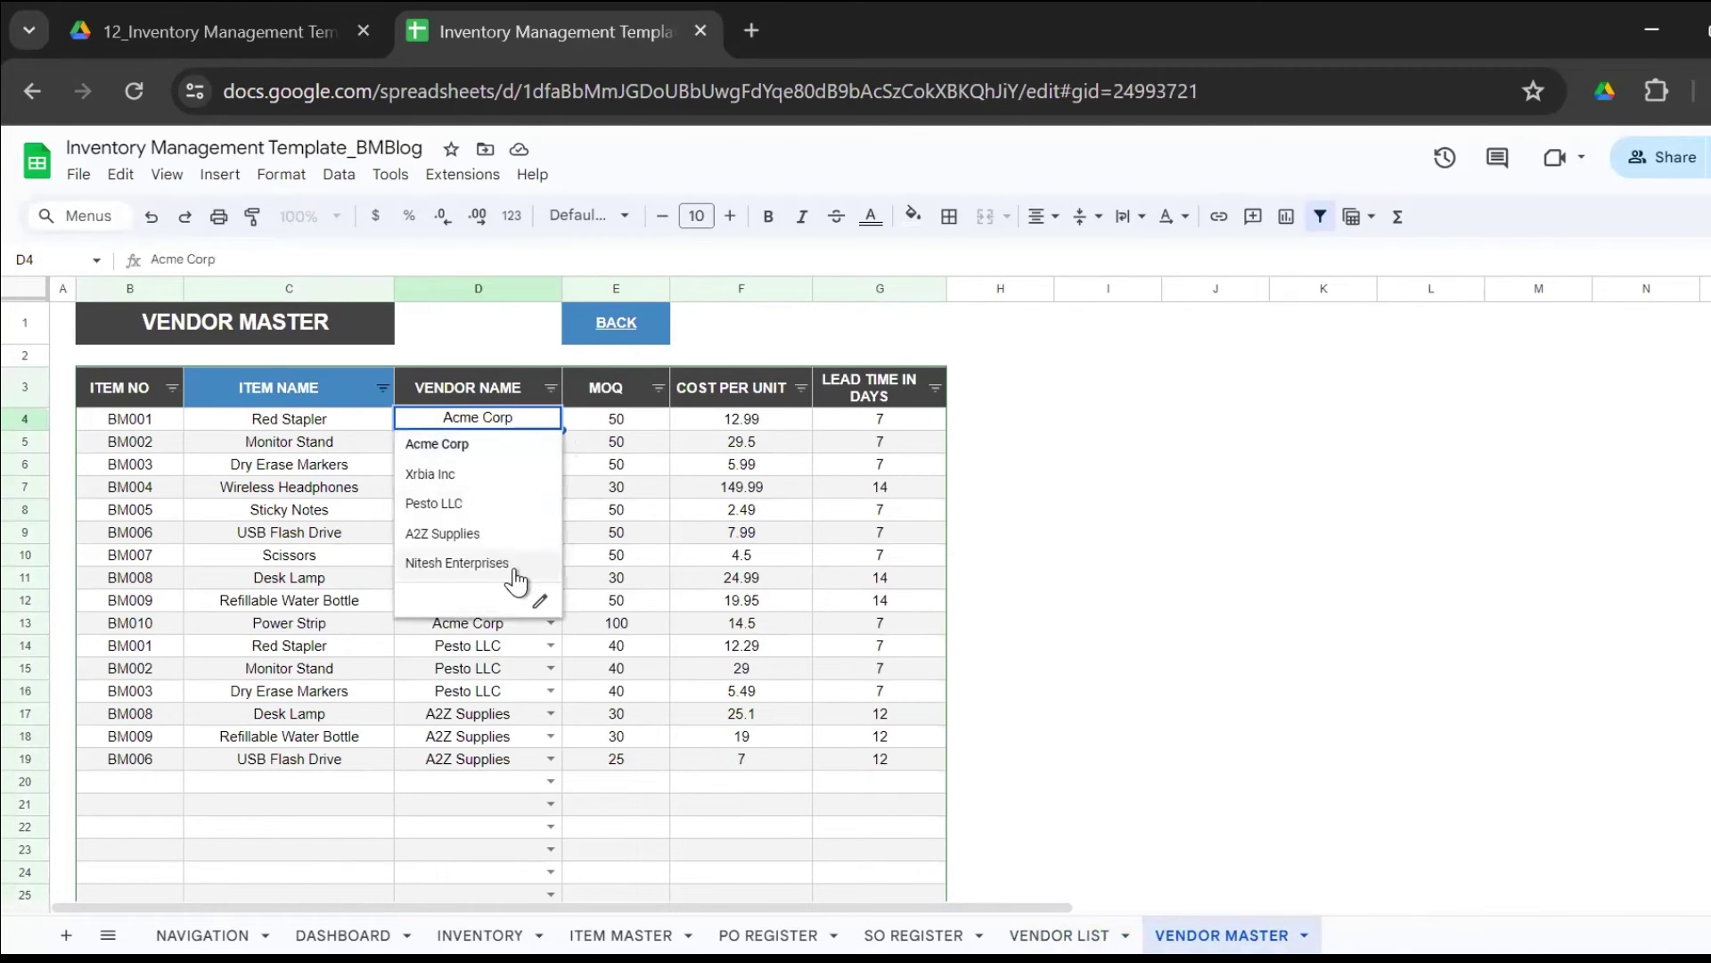
pyautogui.press('Escape')
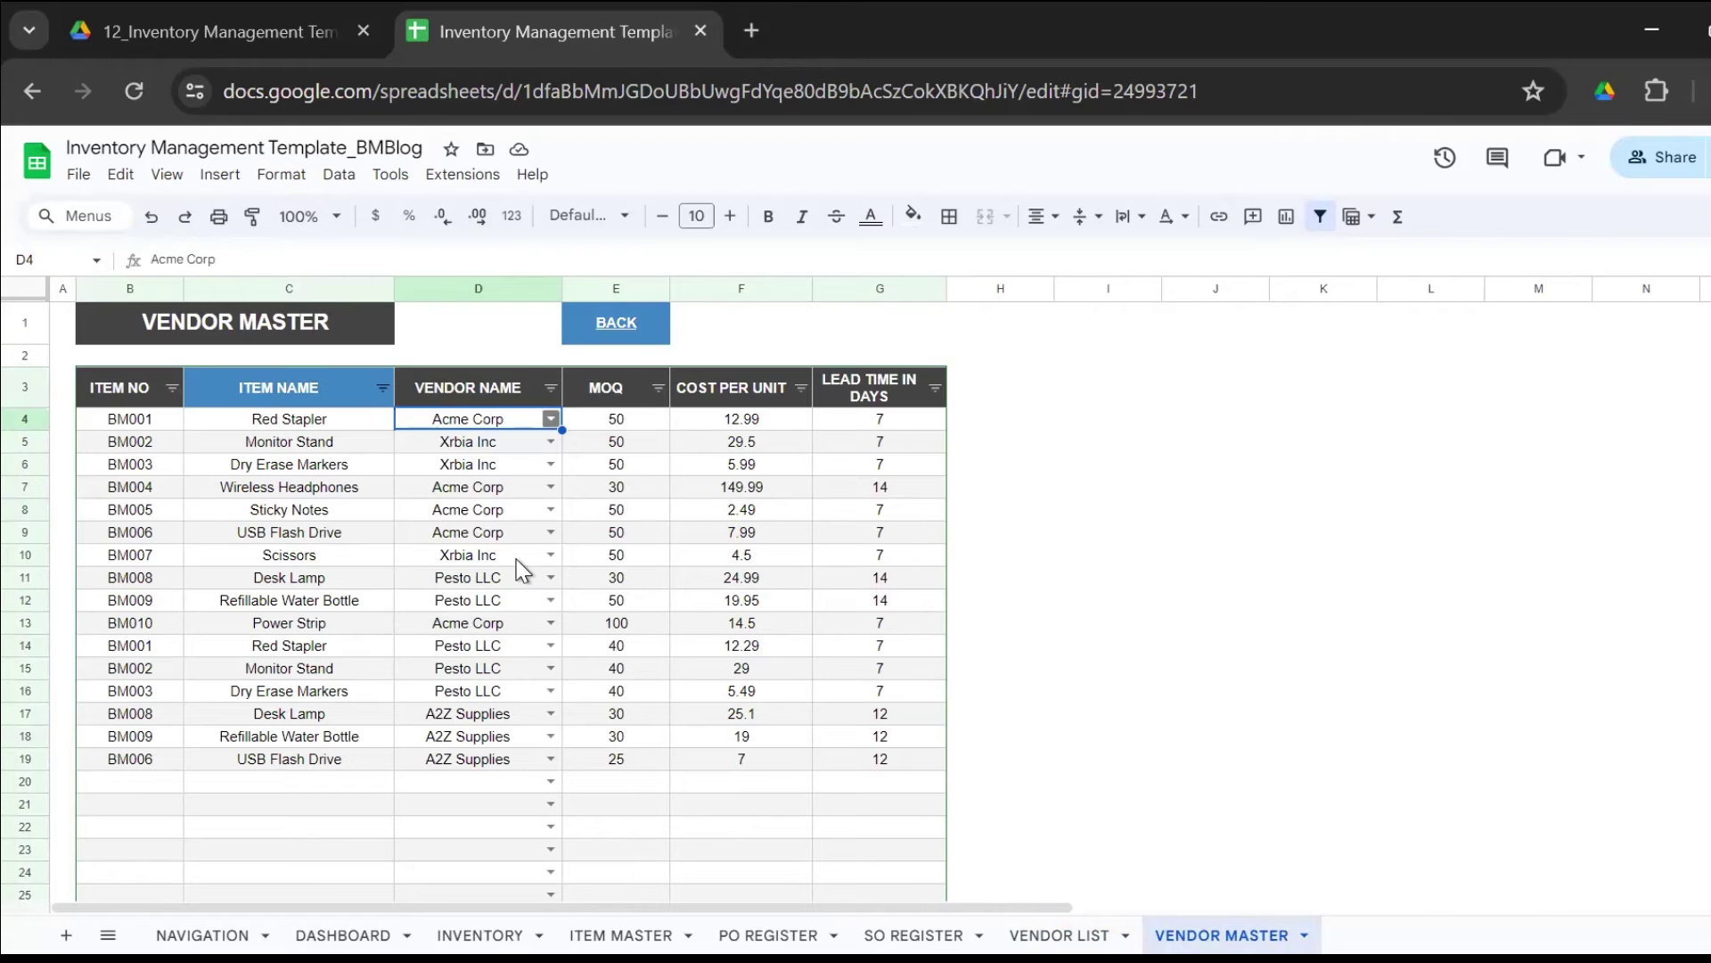
pyautogui.click(1113, 651)
# Delete the trial Nitesh Enterprises entry in B8:F8 from the Vendor List.
pyautogui.click(1074, 923)
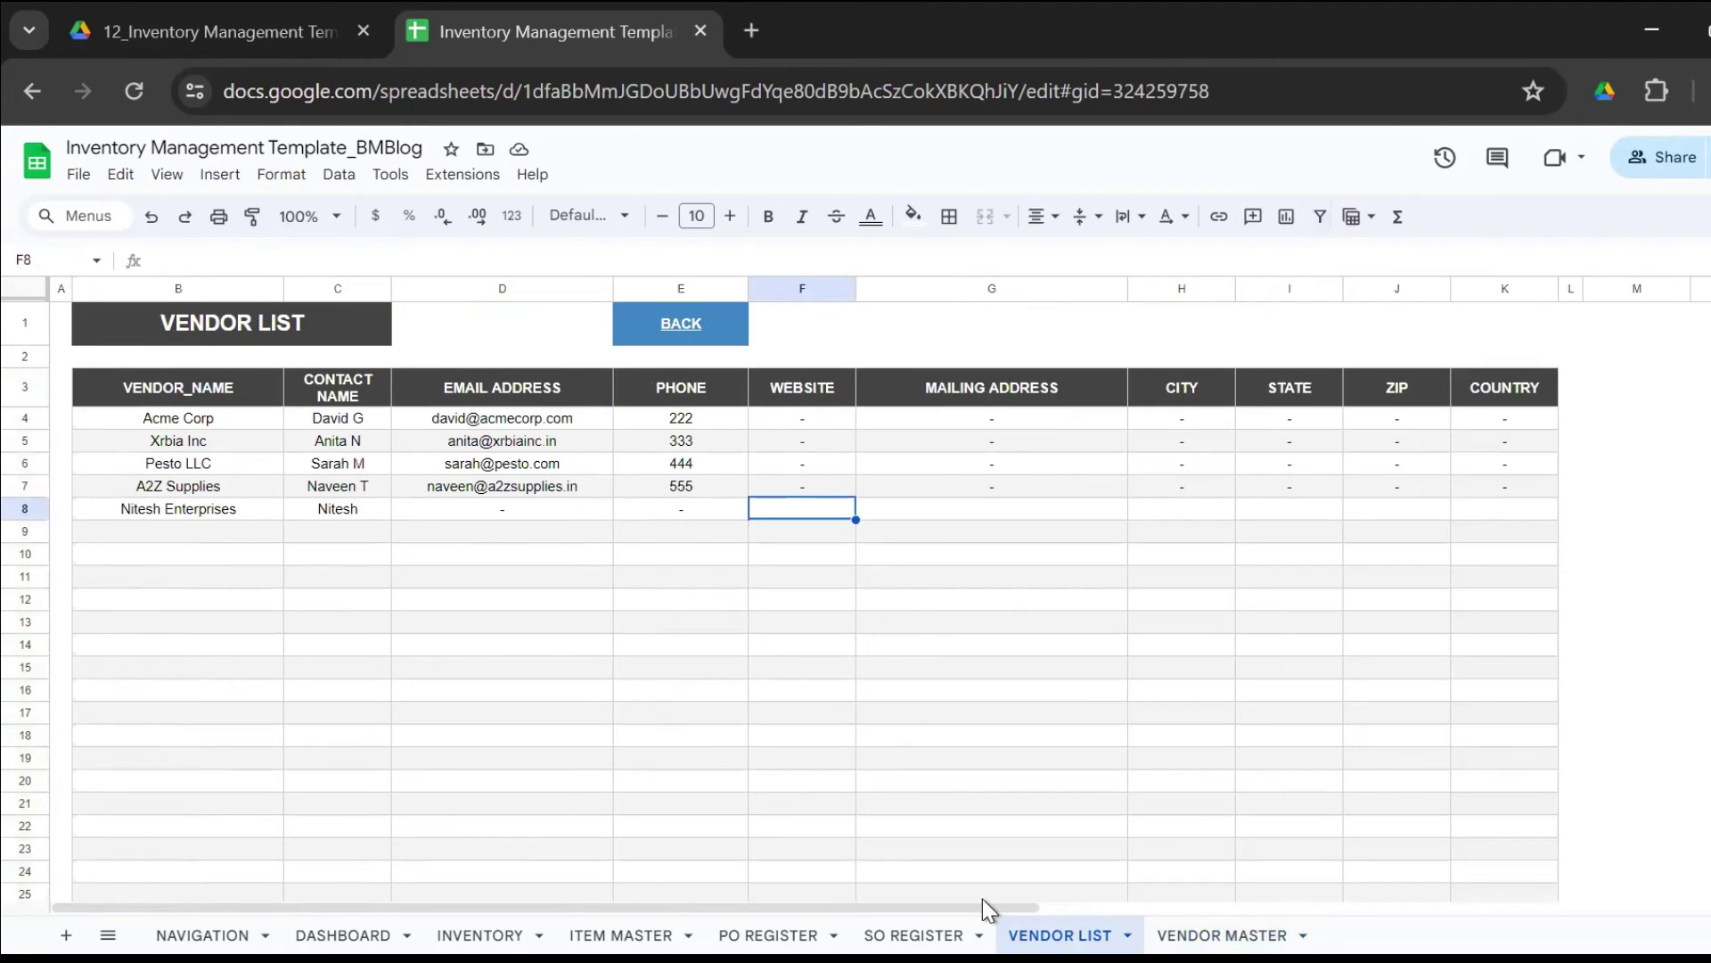
pyautogui.click(270, 501)
pyautogui.hotkey('shift', 'Right')
pyautogui.hotkey('shift', 'Right')
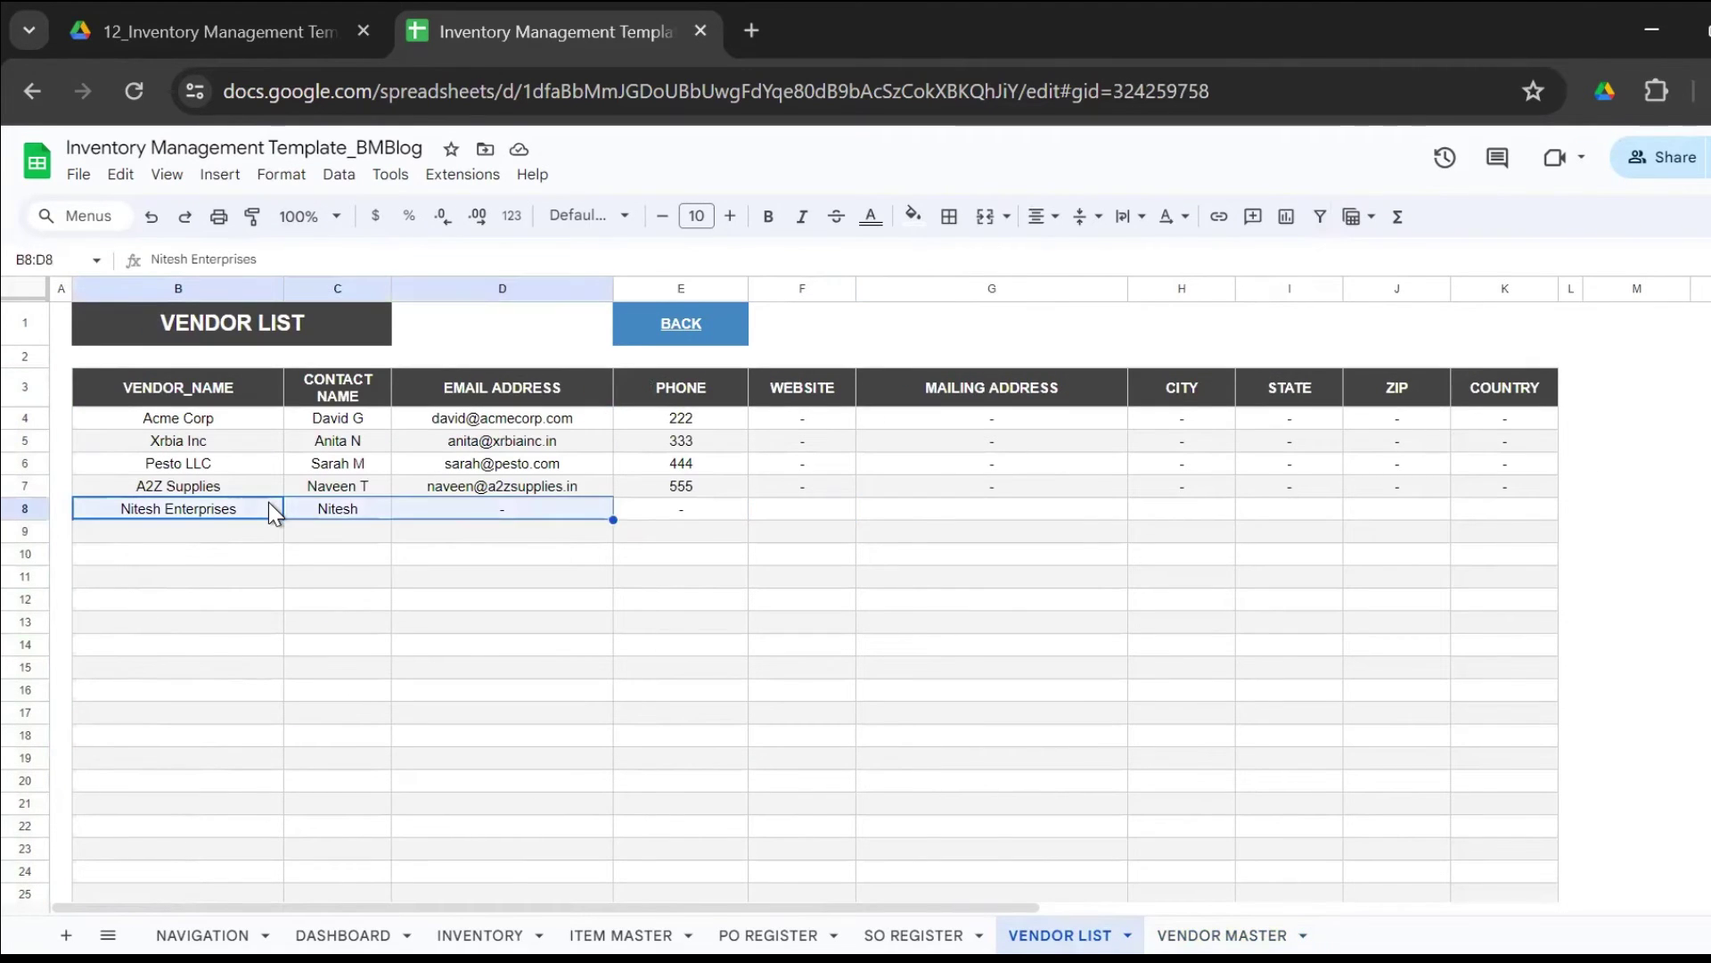
pyautogui.hotkey('shift', 'Right')
pyautogui.hotkey('shift', 'Right')
pyautogui.press('Delete')
pyautogui.click(269, 501)
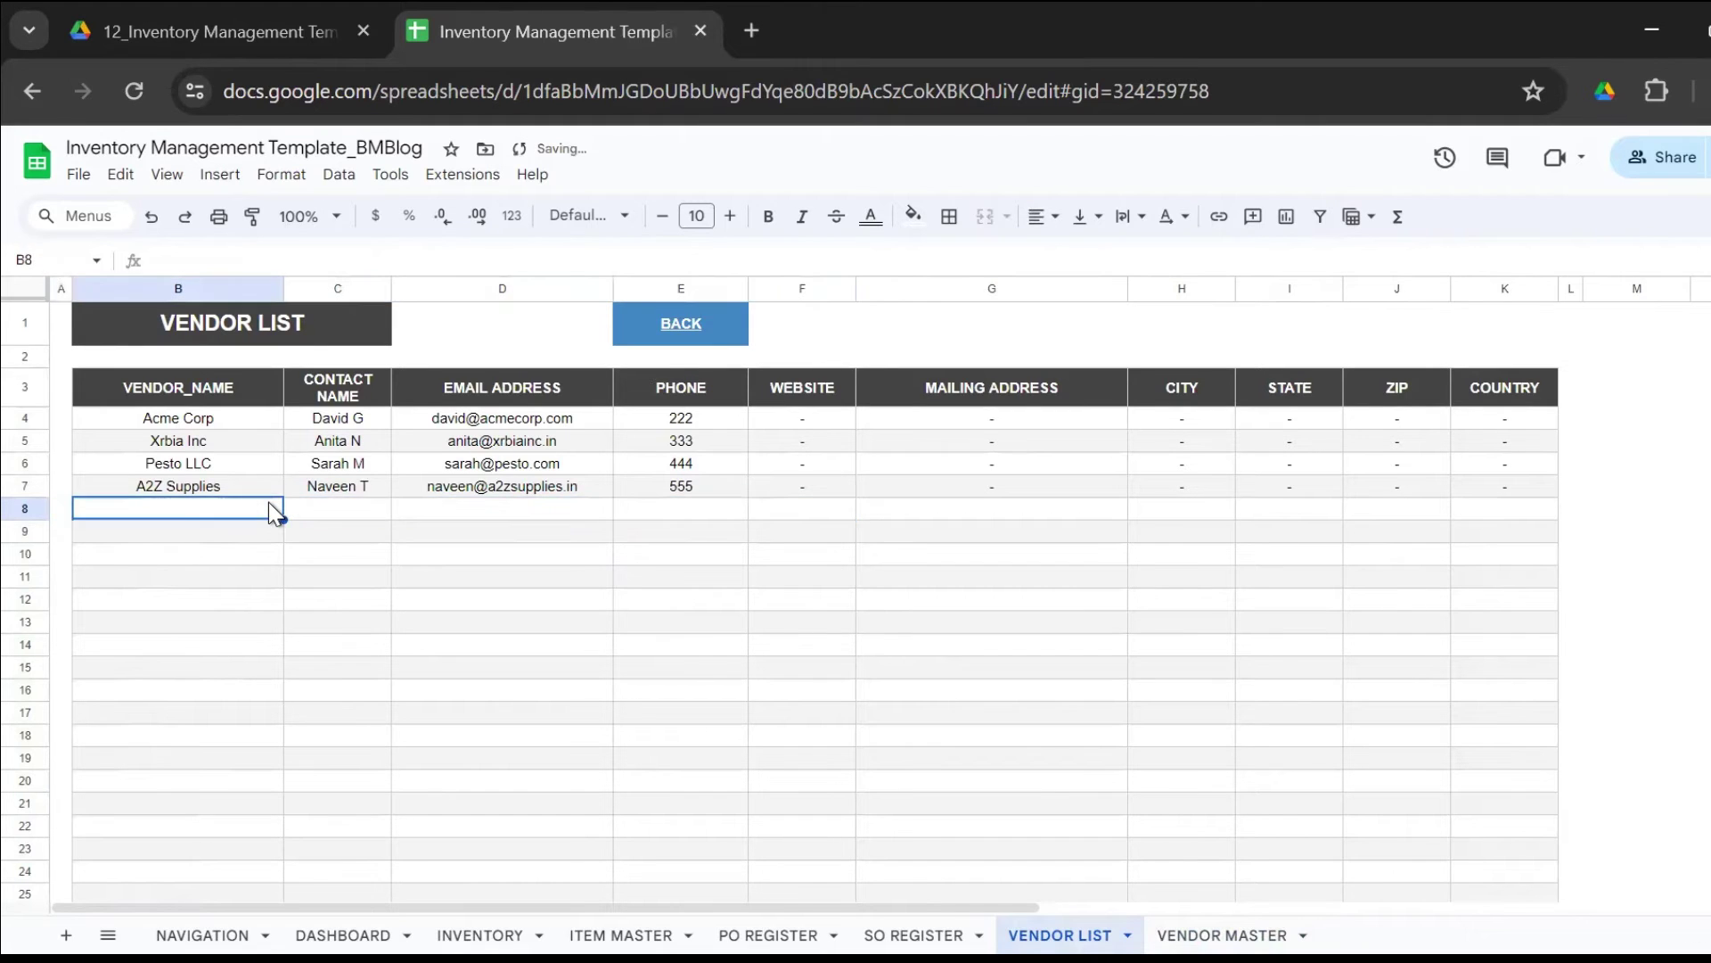
pyautogui.press('Up')
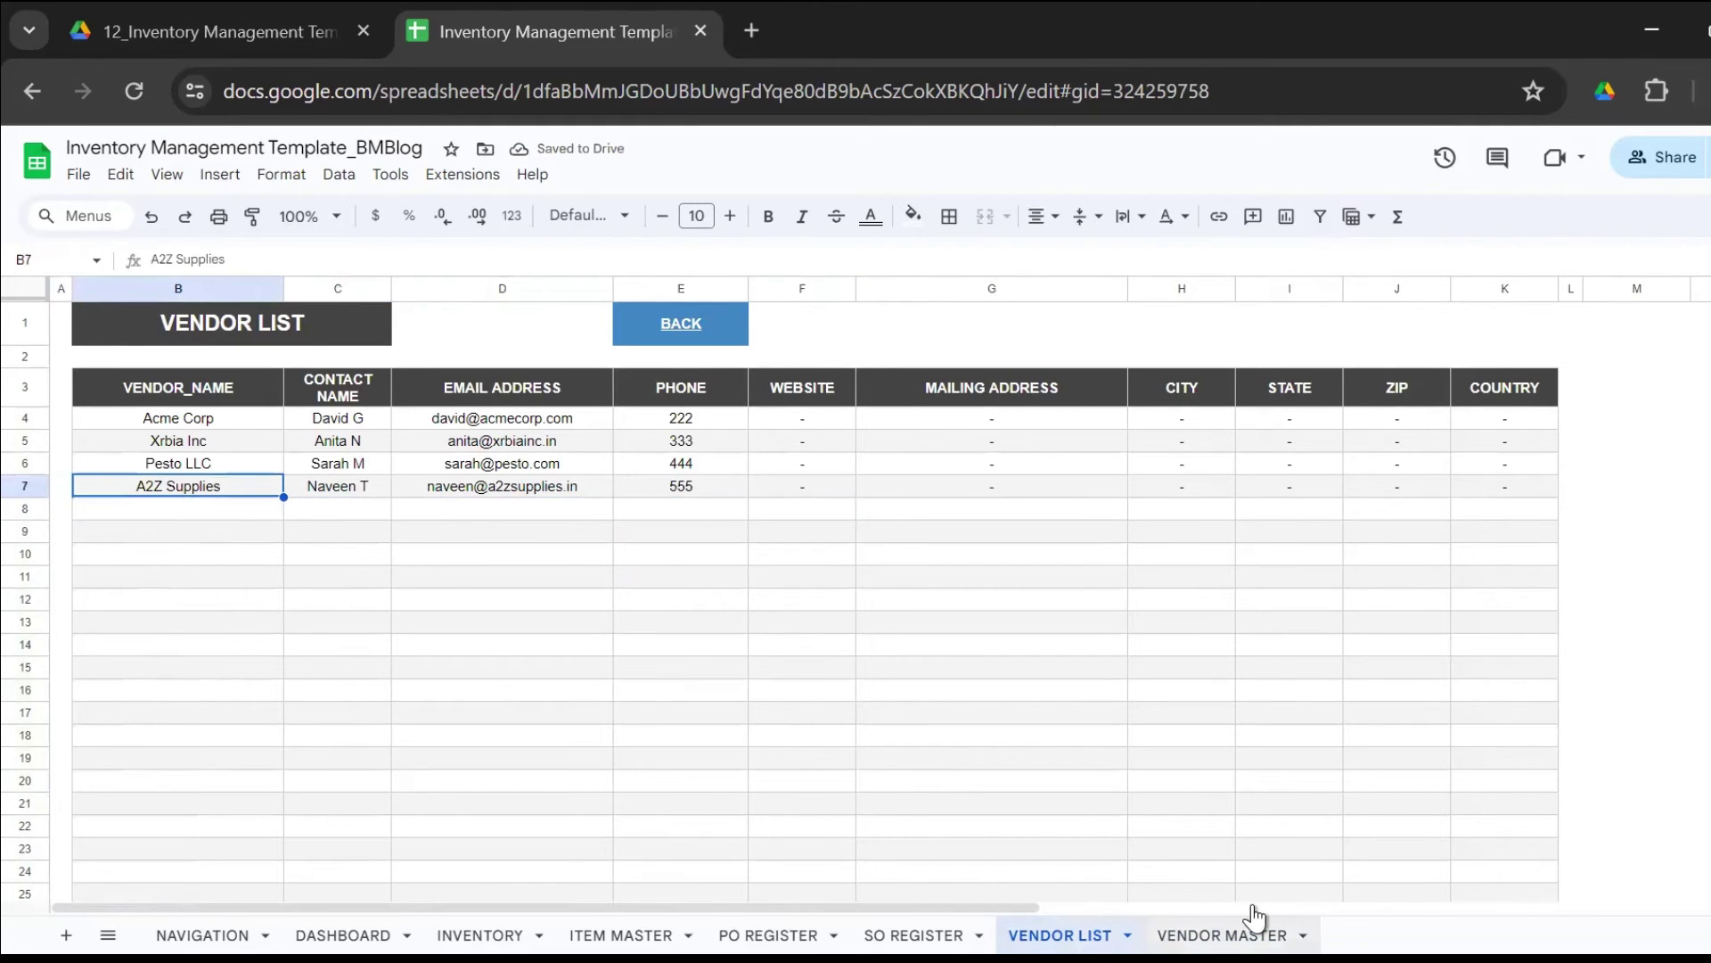
pyautogui.click(1254, 929)
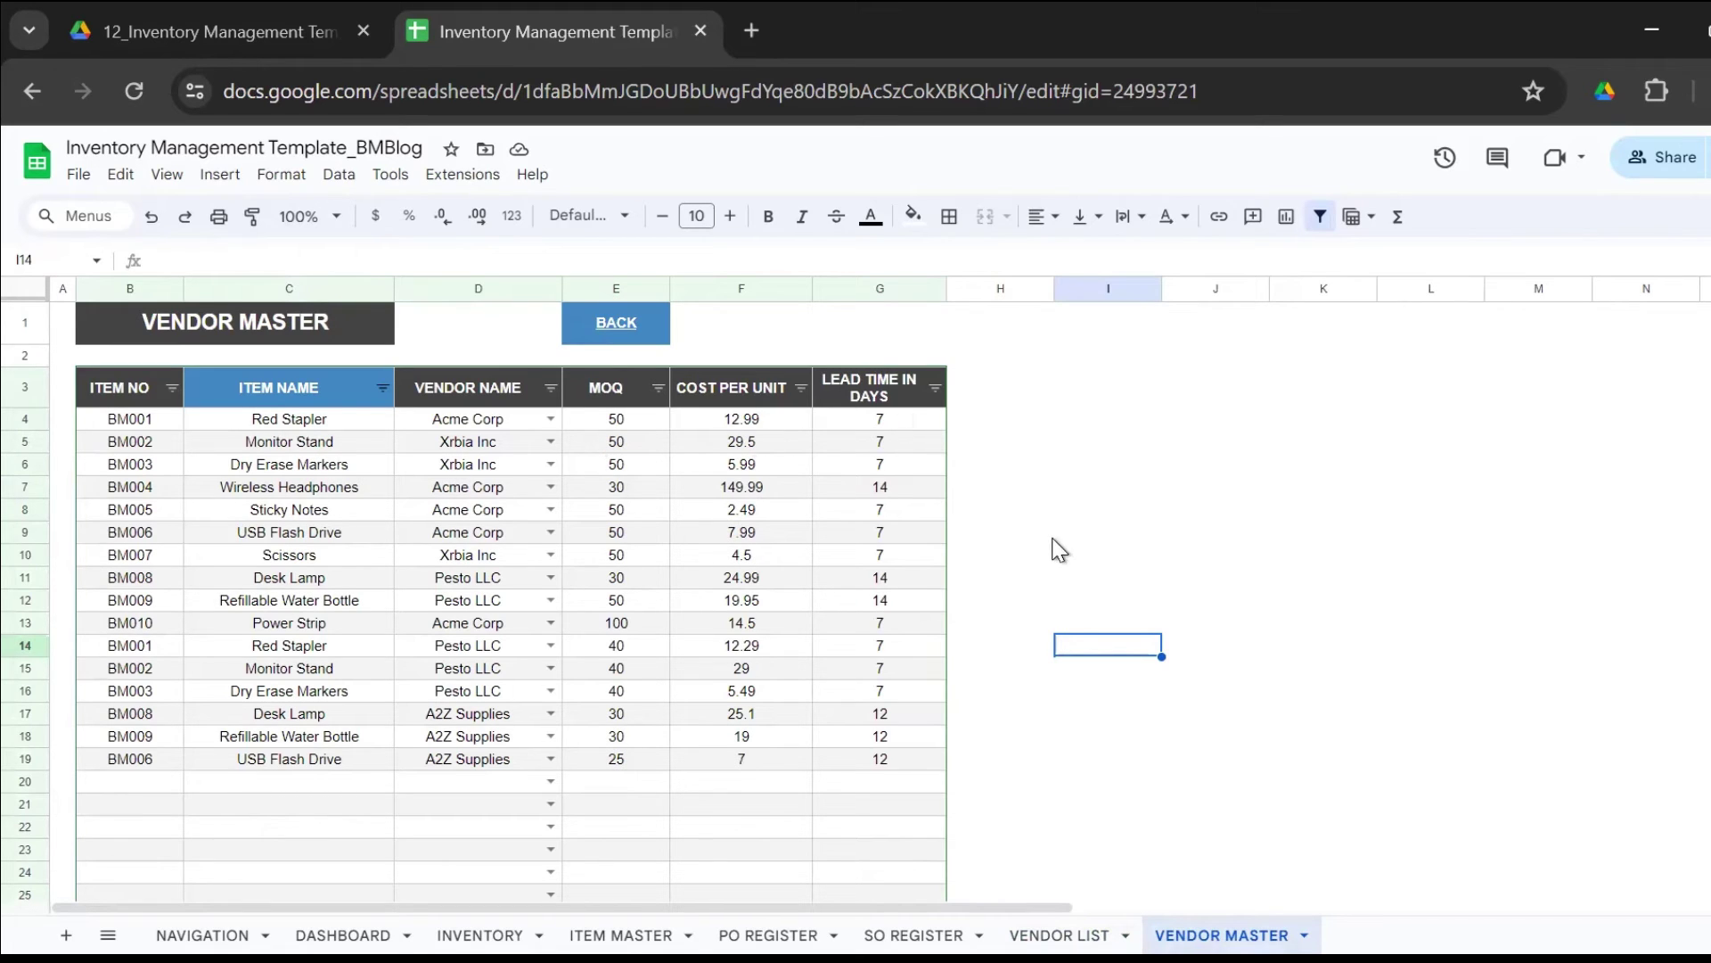
# Go to the PO REGISTER sheet and move to the first purchase order, PO2401.
pyautogui.click(789, 918)
pyautogui.click(932, 918)
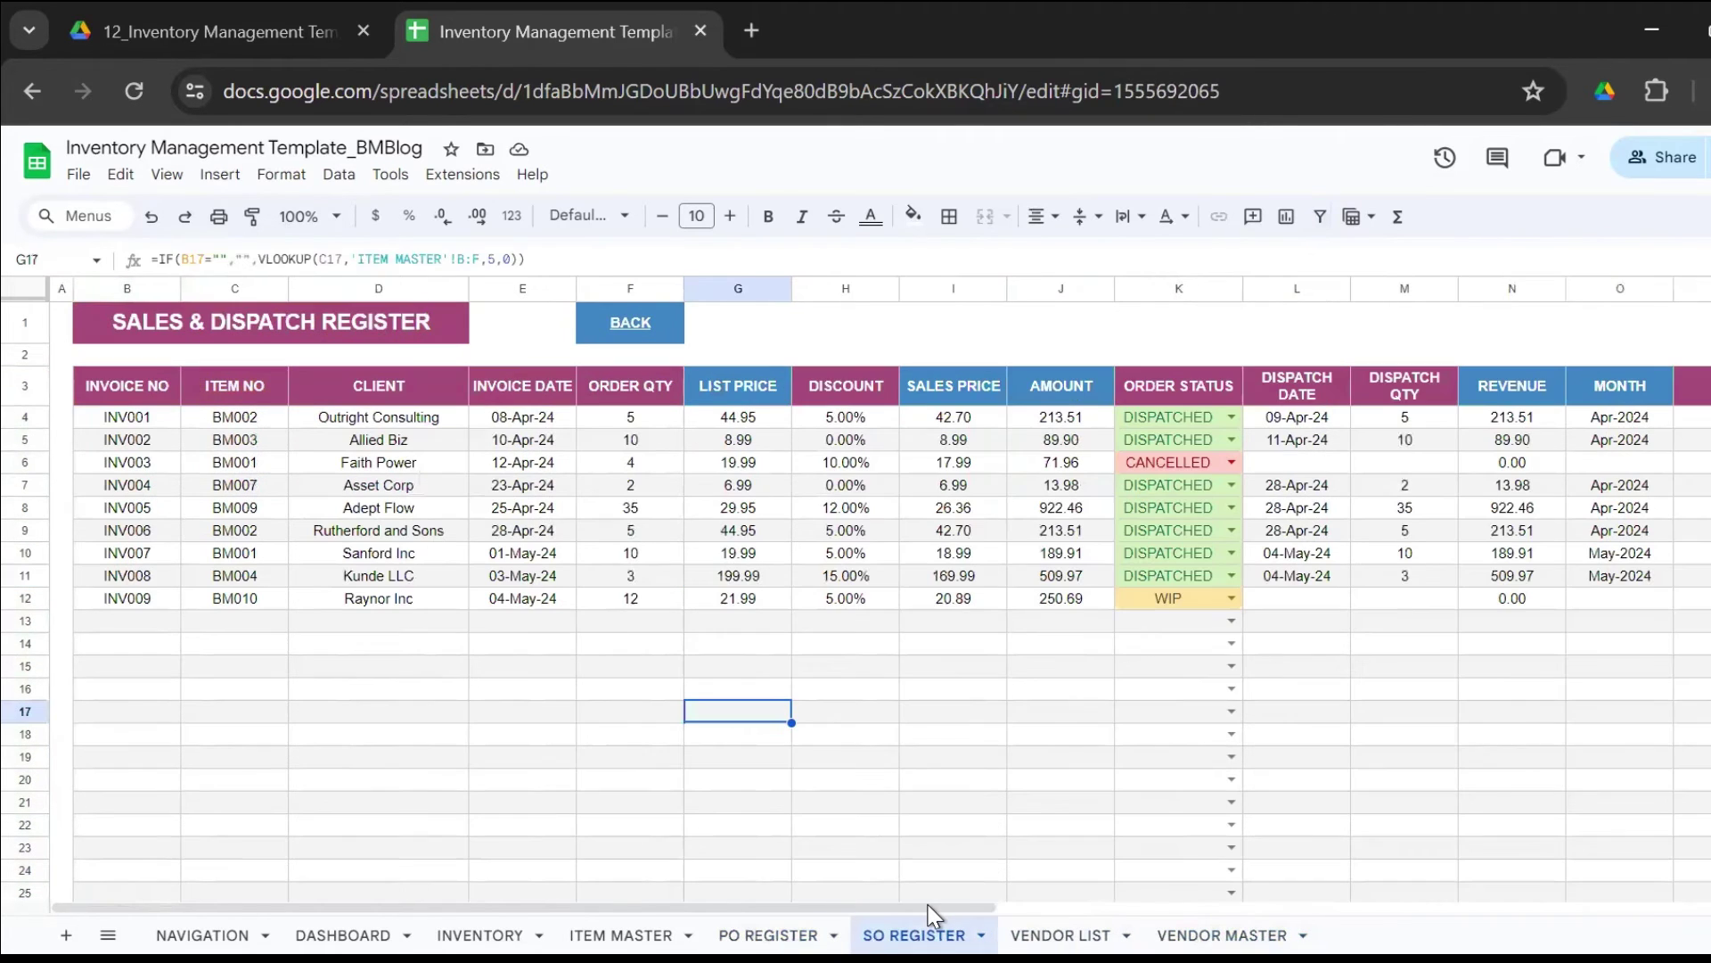
pyautogui.click(793, 932)
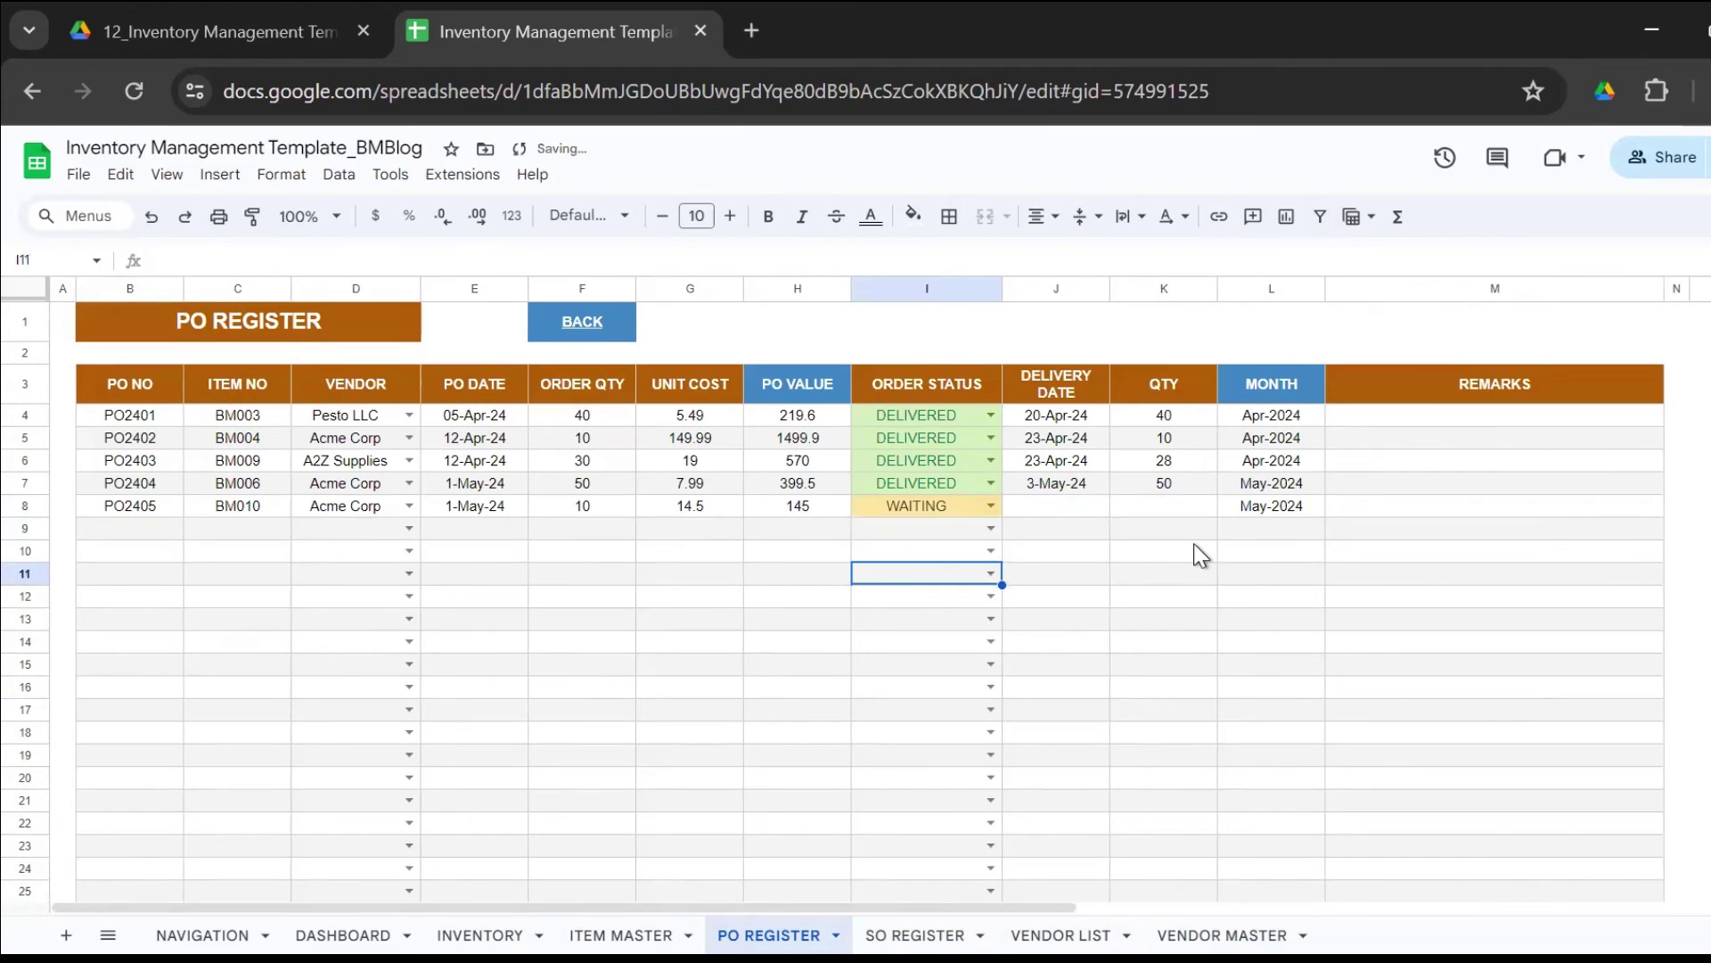
pyautogui.press('Down')
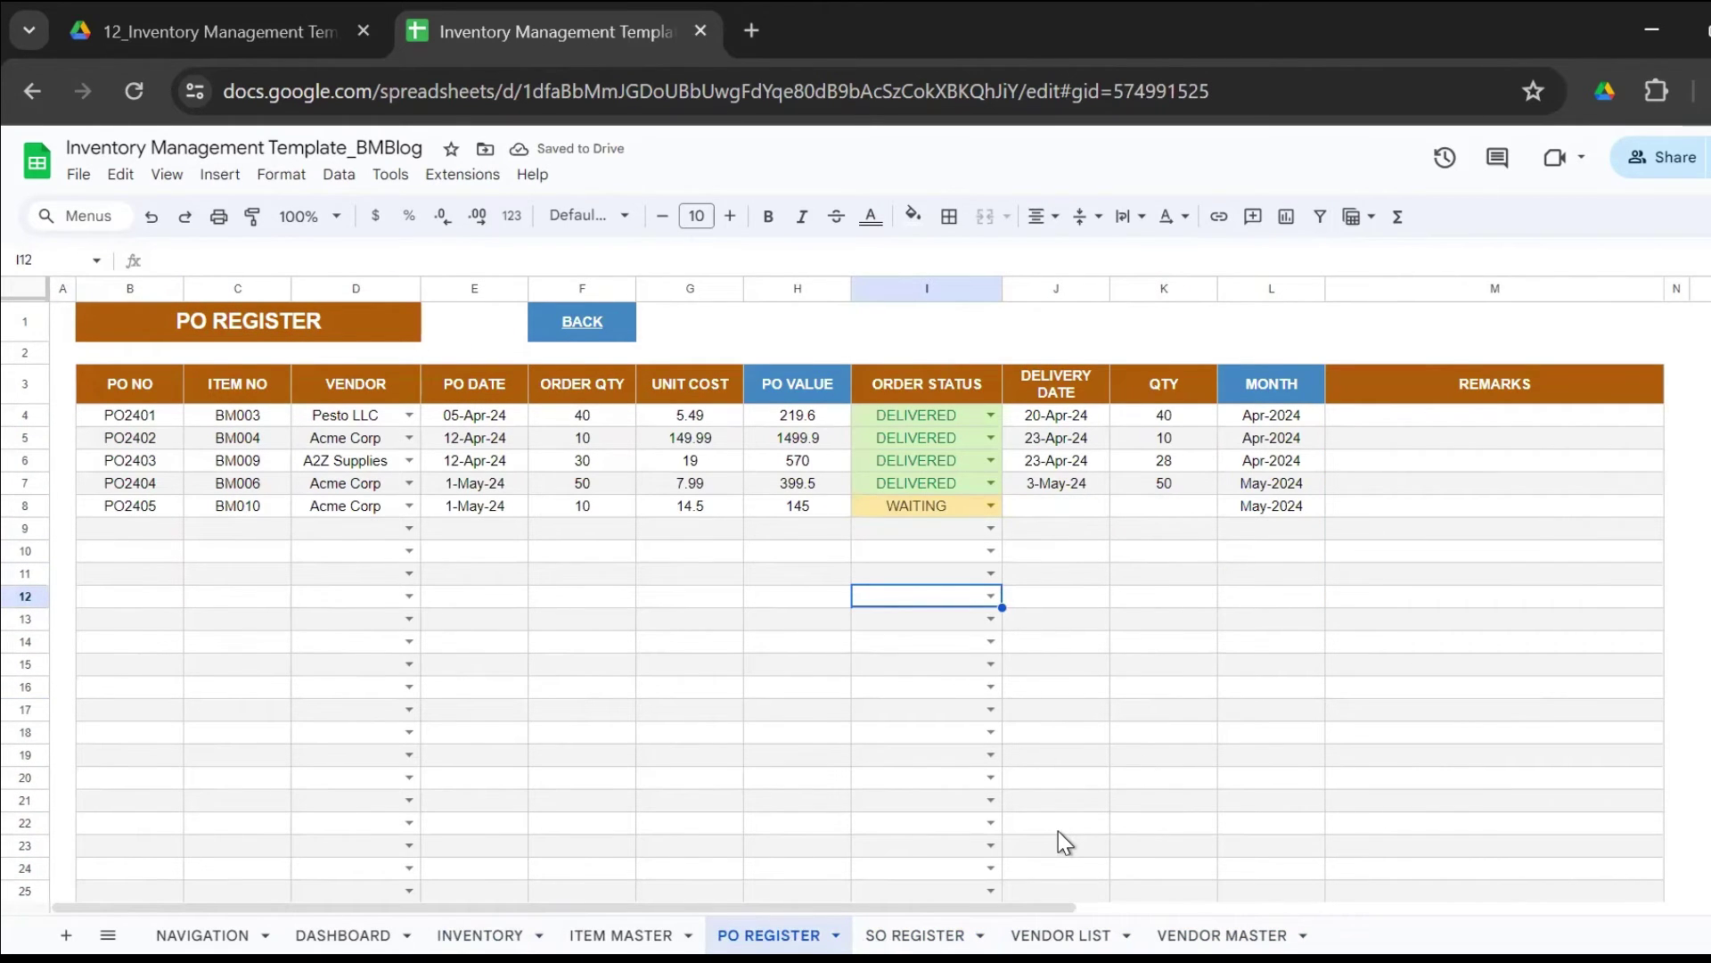
pyautogui.press('Left')
pyautogui.press('Home')
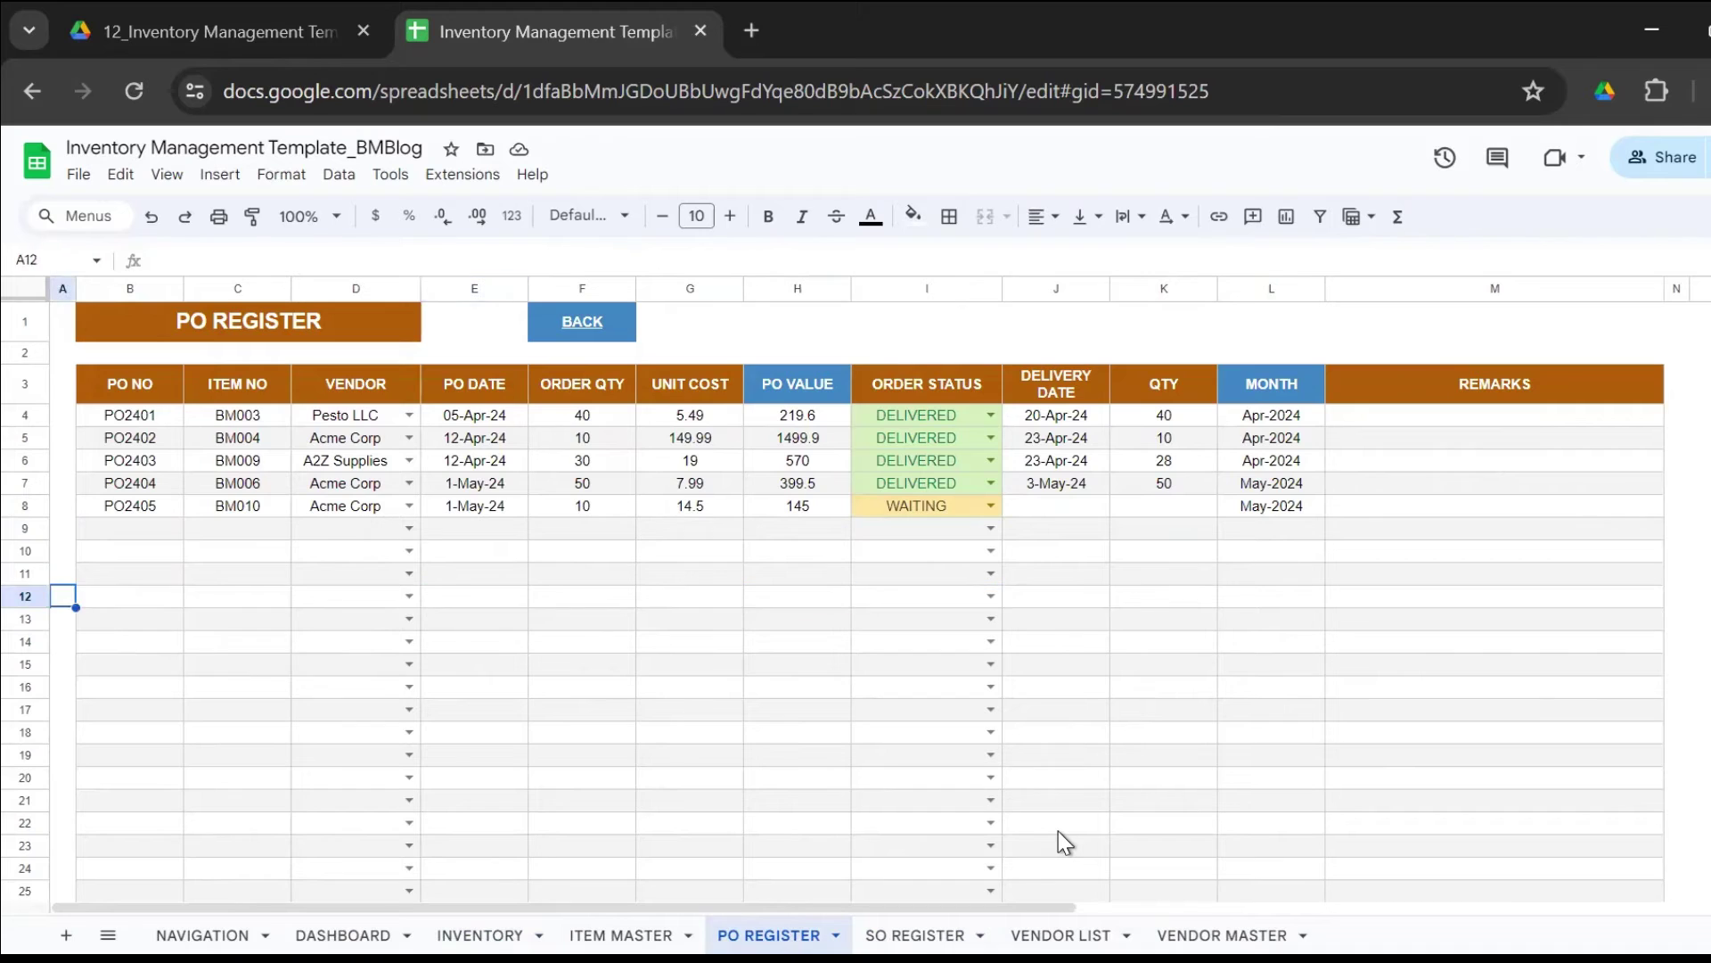
pyautogui.press('Up')
pyautogui.press('Up')
pyautogui.press('Up')
pyautogui.press('Up')
pyautogui.press('Up')
pyautogui.press('Up')
pyautogui.press('Up')
pyautogui.press('Up')
pyautogui.press('Up')
pyautogui.press('Up')
pyautogui.press('Up')
pyautogui.press('Down')
pyautogui.press('Down')
pyautogui.press('Right')
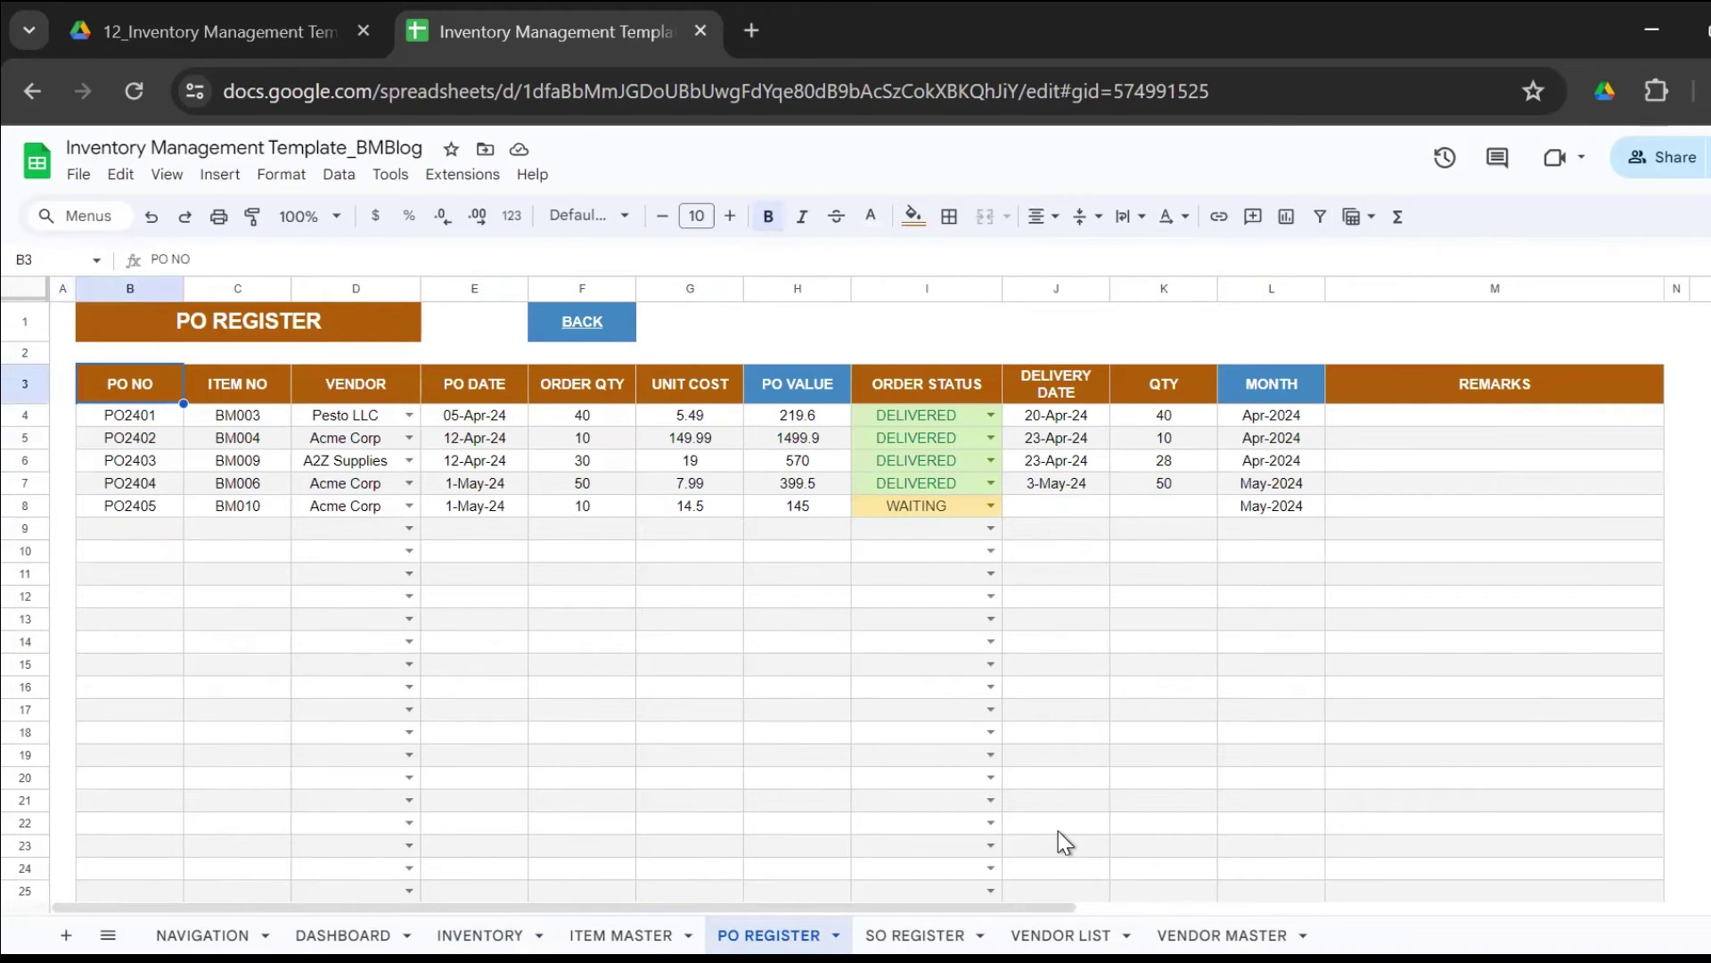
pyautogui.press('Down')
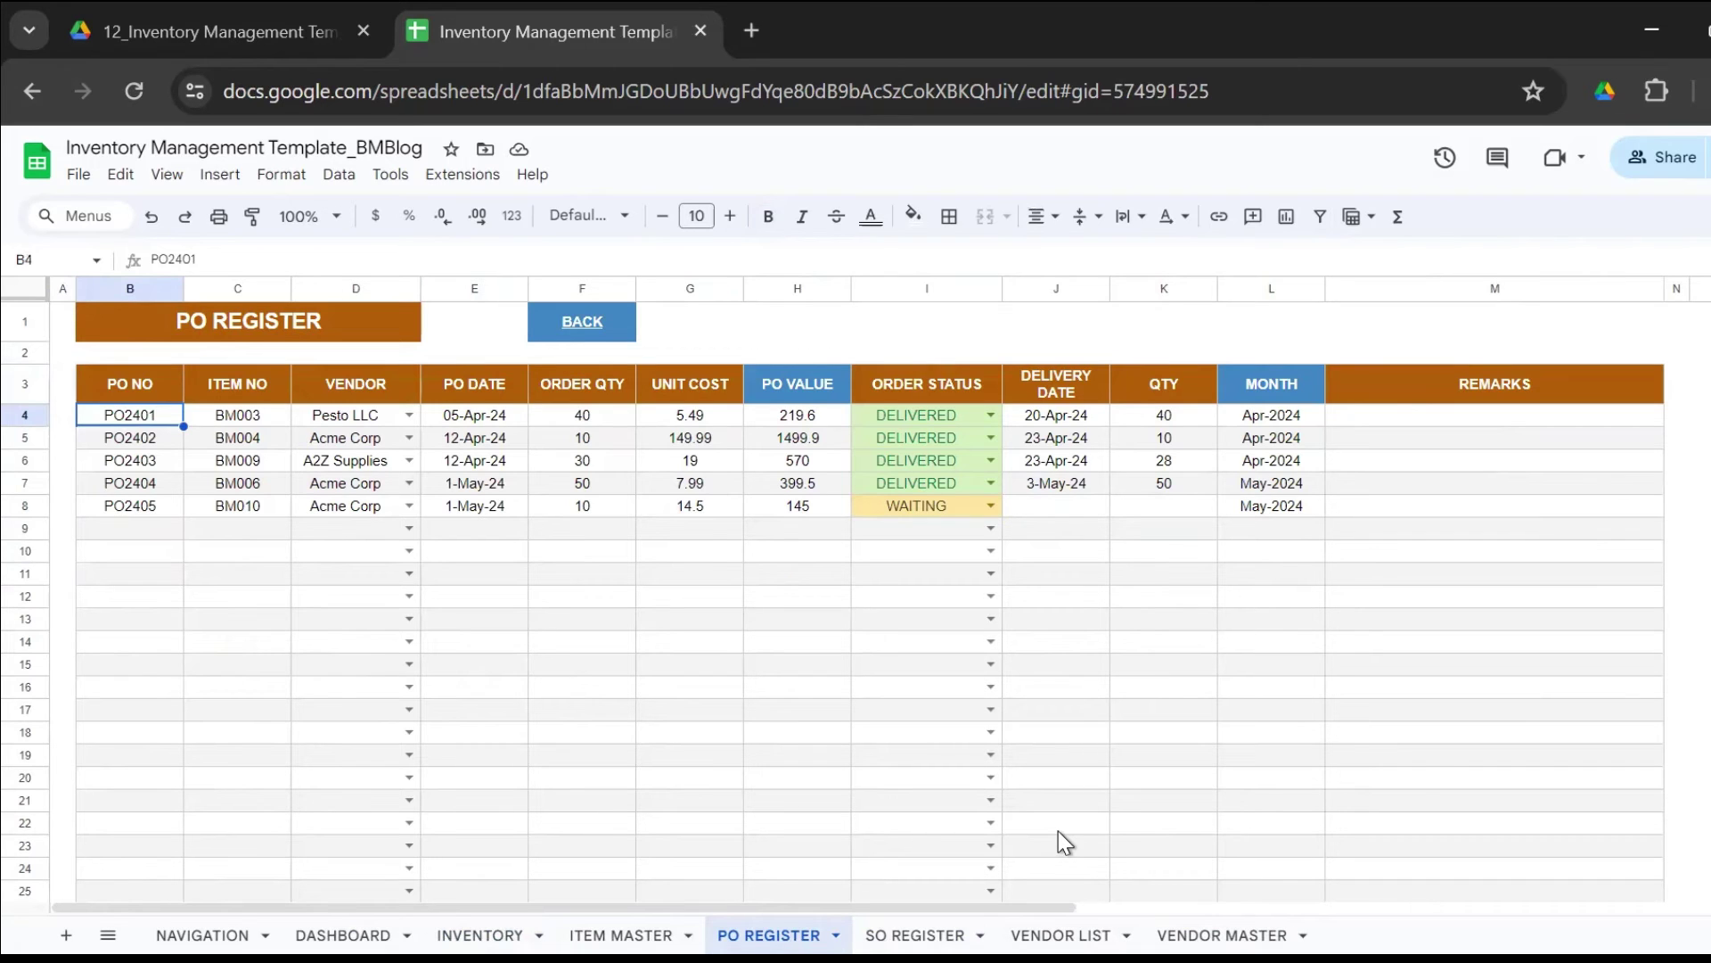
# Review PO2401's vendor, quantity, PO value, status options, delivery date, received quantity and month.
pyautogui.press('Right')
pyautogui.press('Right')
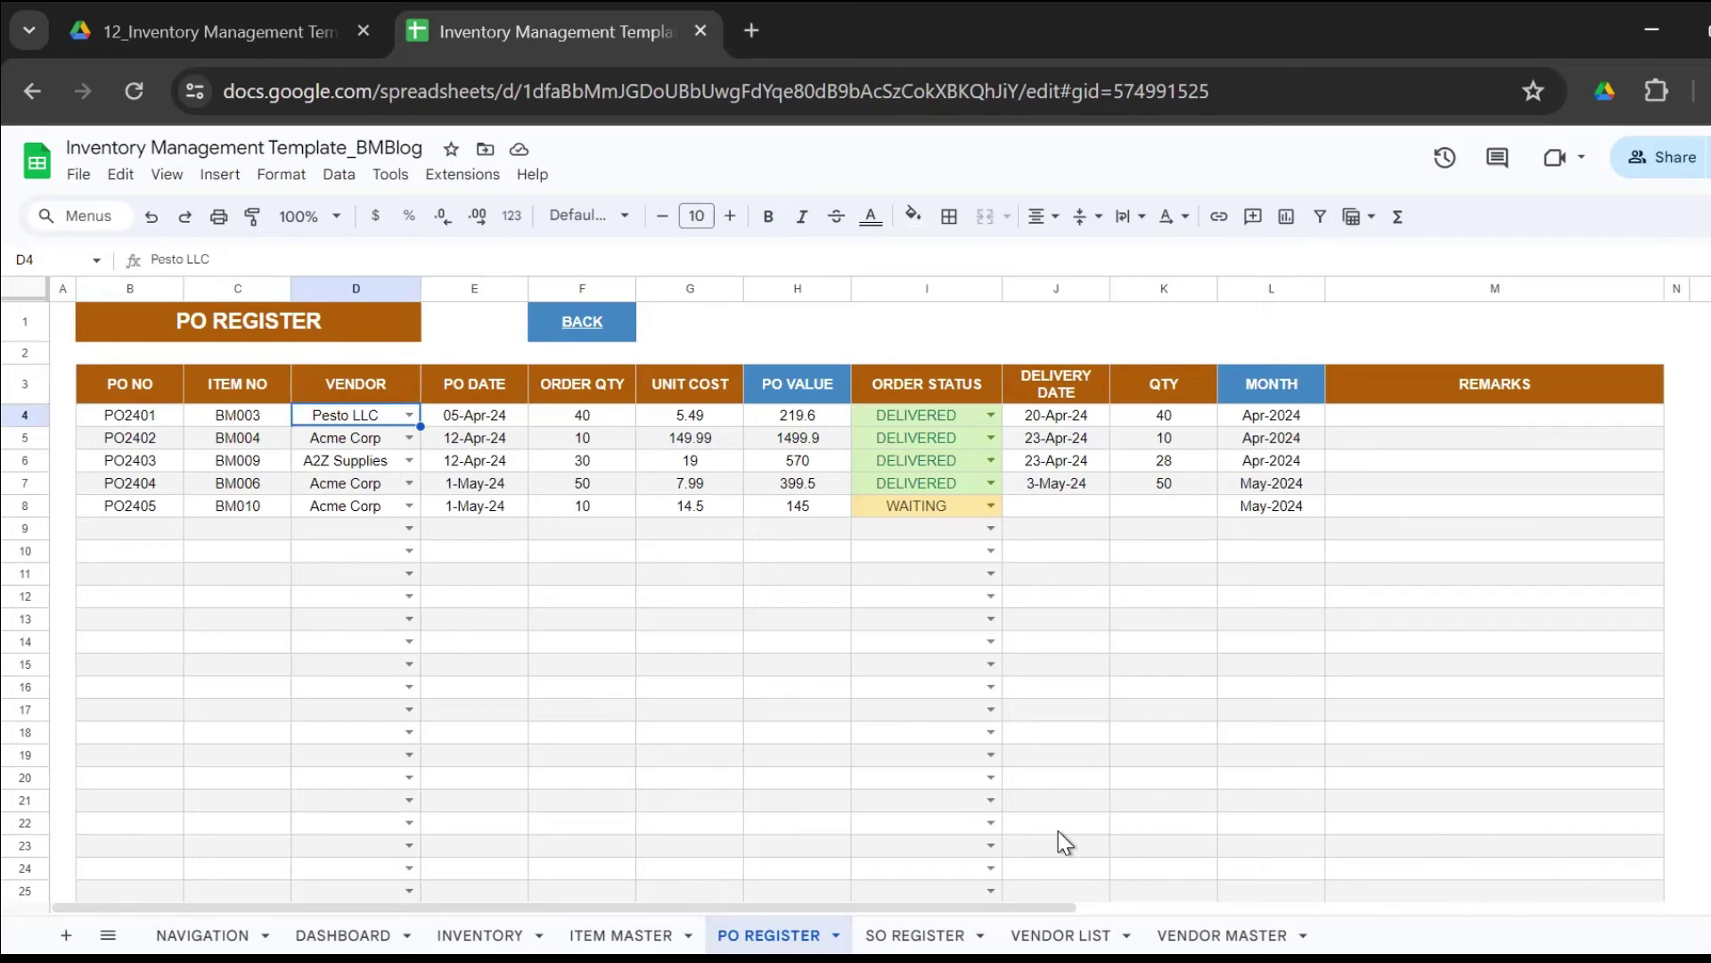
pyautogui.press('Right')
pyautogui.press('Right')
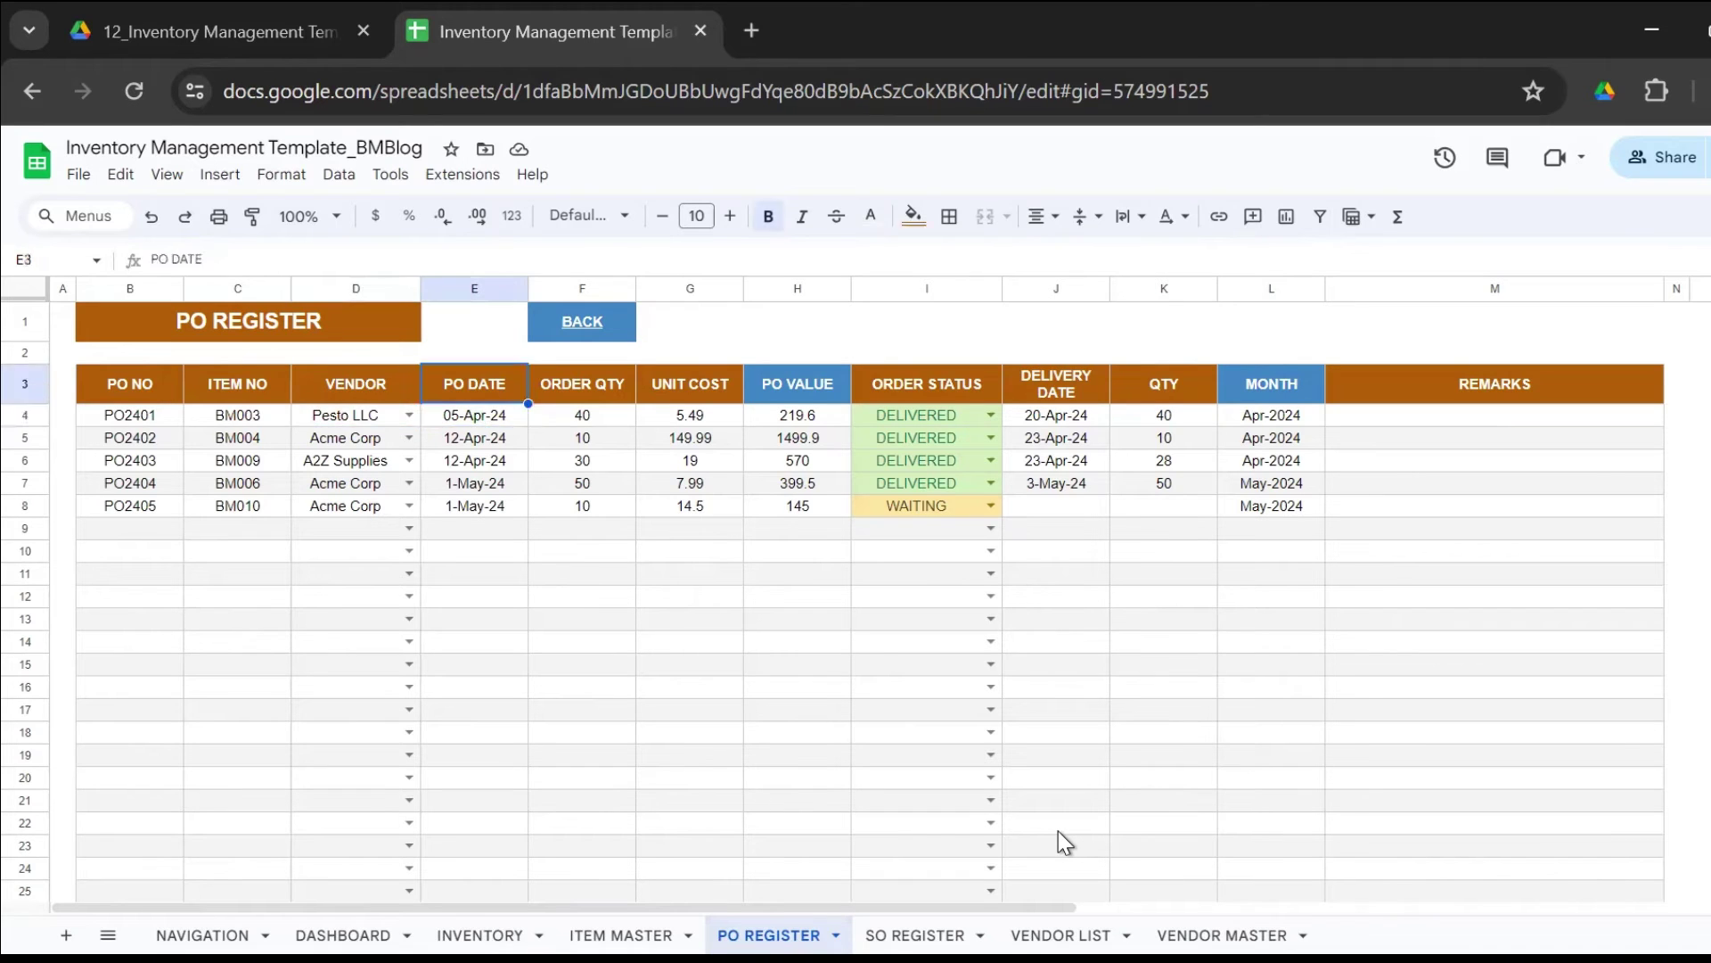
pyautogui.press('Right')
pyautogui.press('Right')
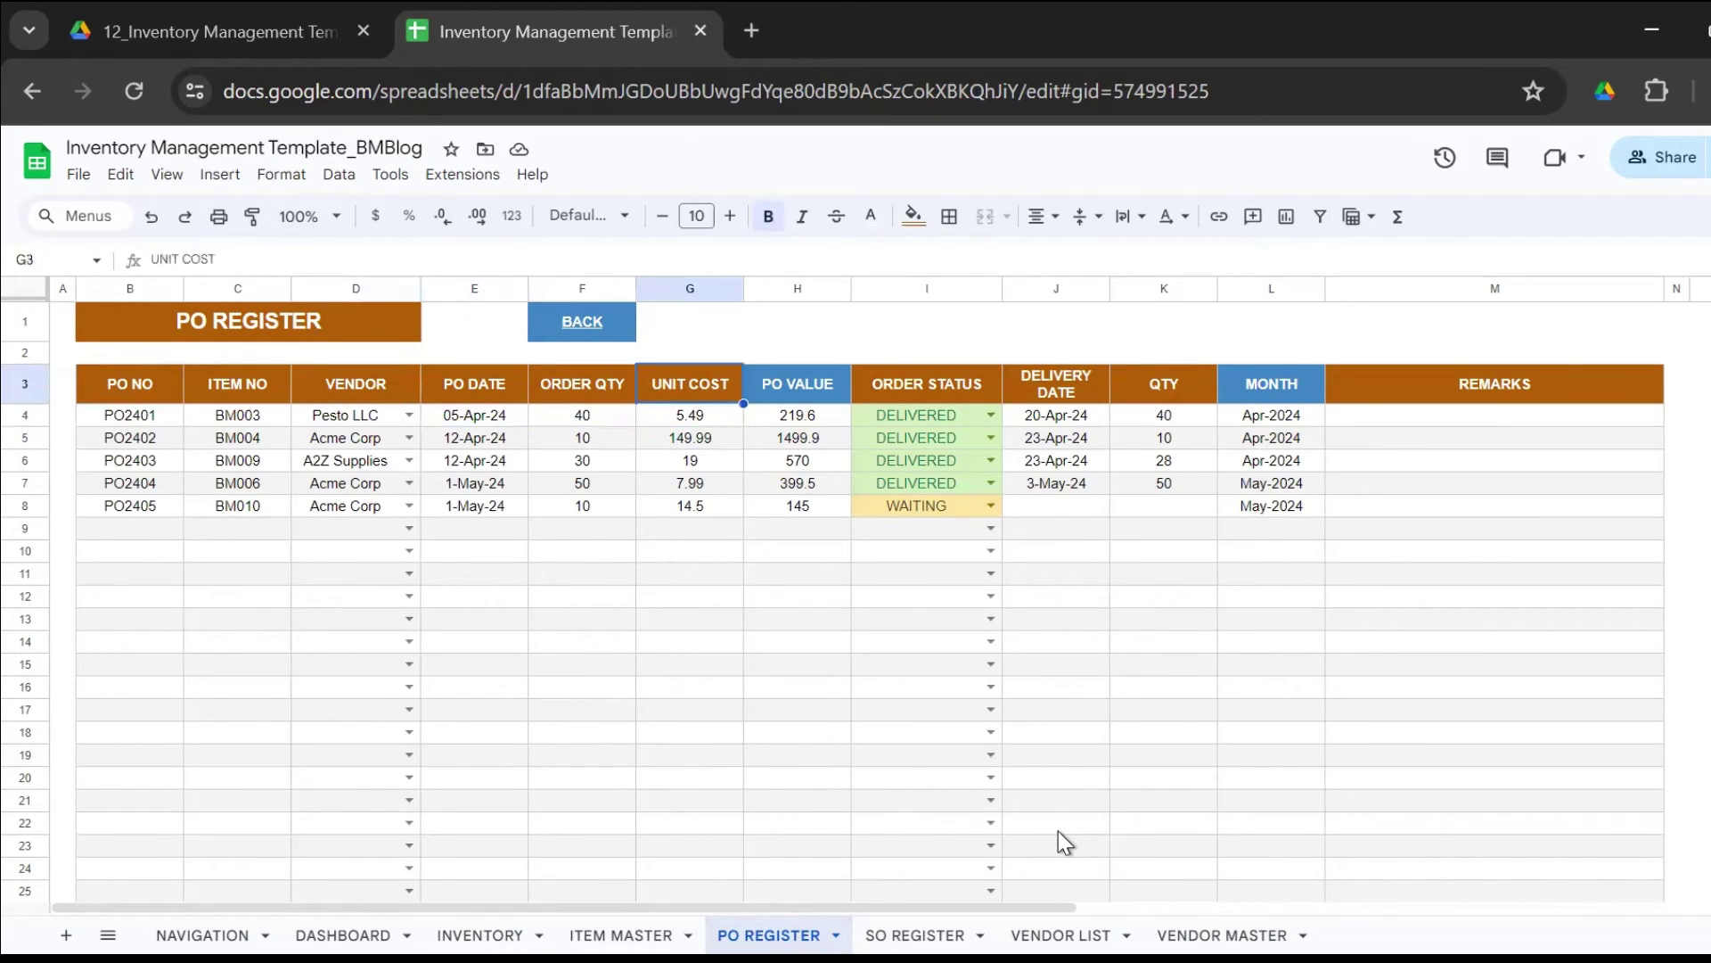
pyautogui.press('Right')
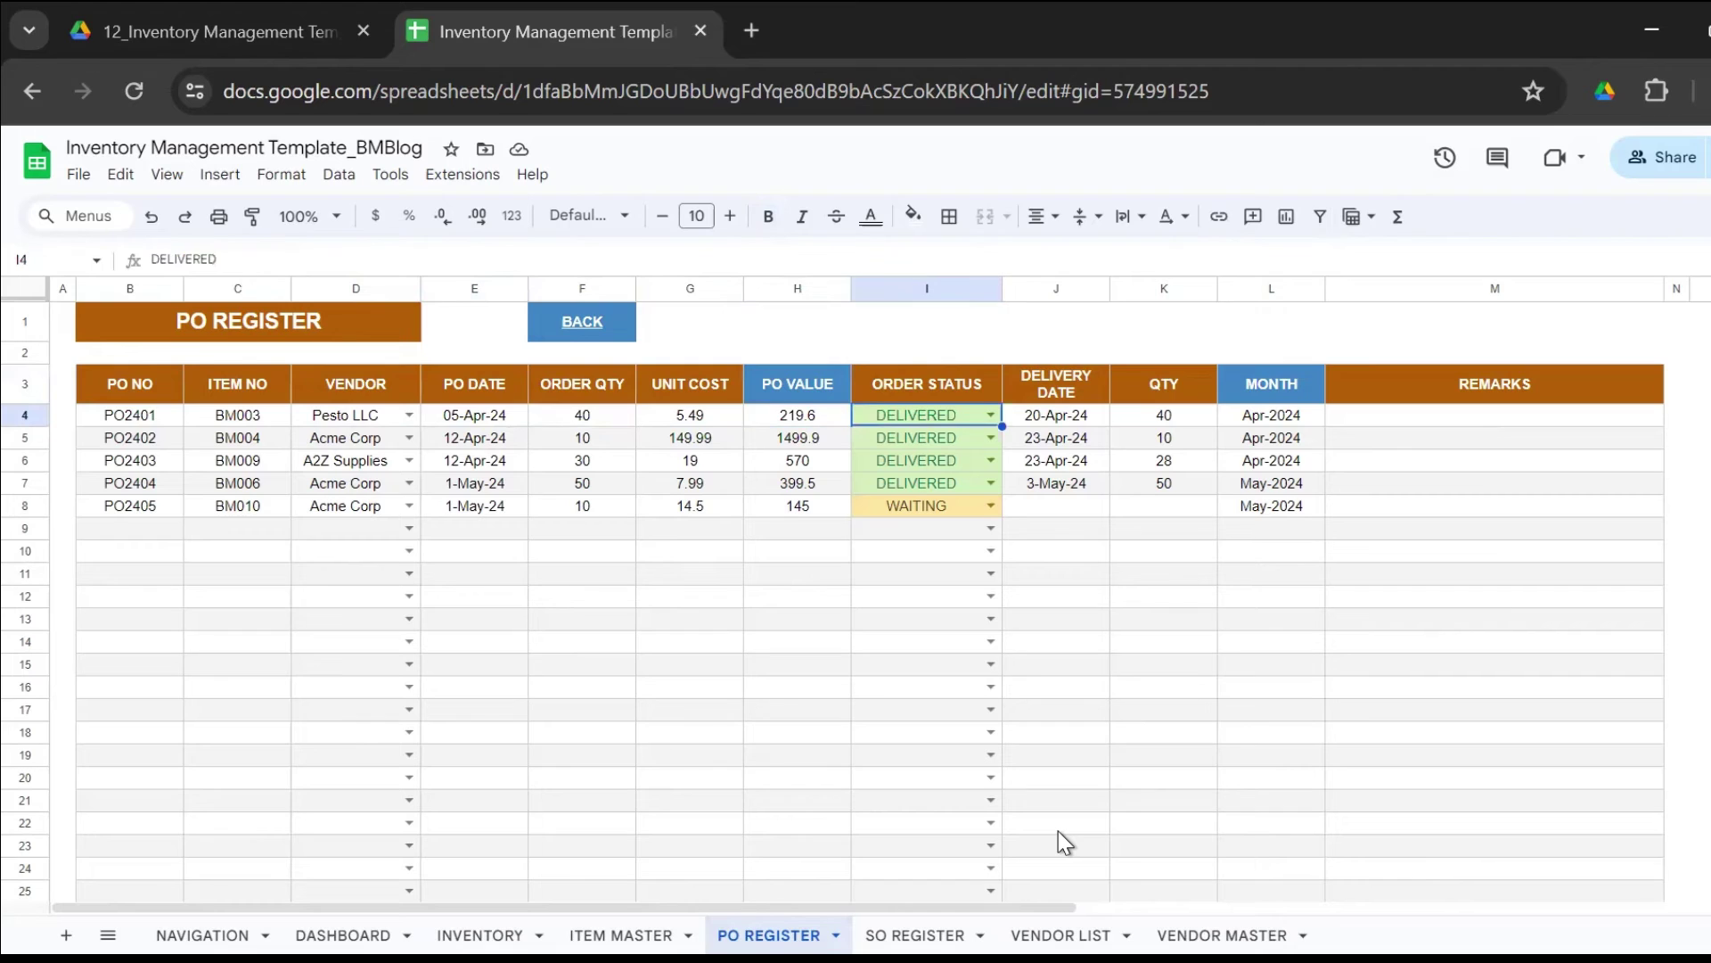
pyautogui.click(991, 415)
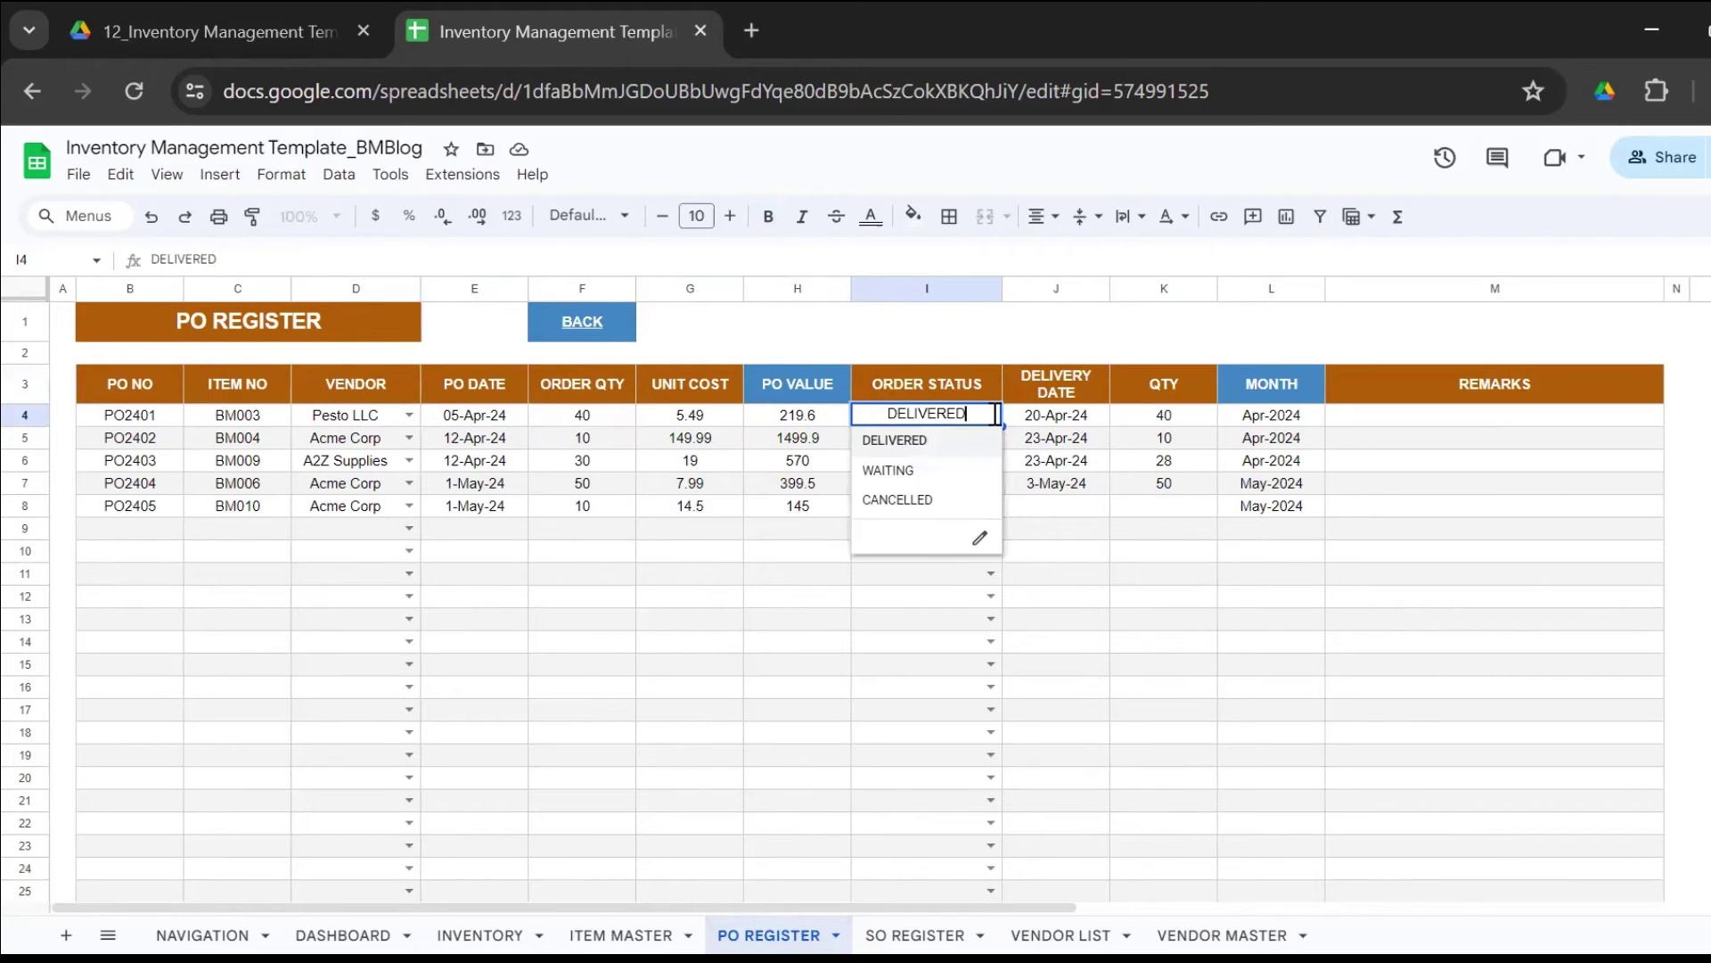
pyautogui.click(1138, 675)
pyautogui.press('Up')
pyautogui.press('Up')
pyautogui.press('Up')
pyautogui.press('Up')
pyautogui.press('Up')
pyautogui.press('Up')
pyautogui.press('Up')
pyautogui.press('Up')
pyautogui.press('Up')
pyautogui.press('Up')
pyautogui.press('Up')
pyautogui.press('Up')
pyautogui.press('Up')
pyautogui.press('Up')
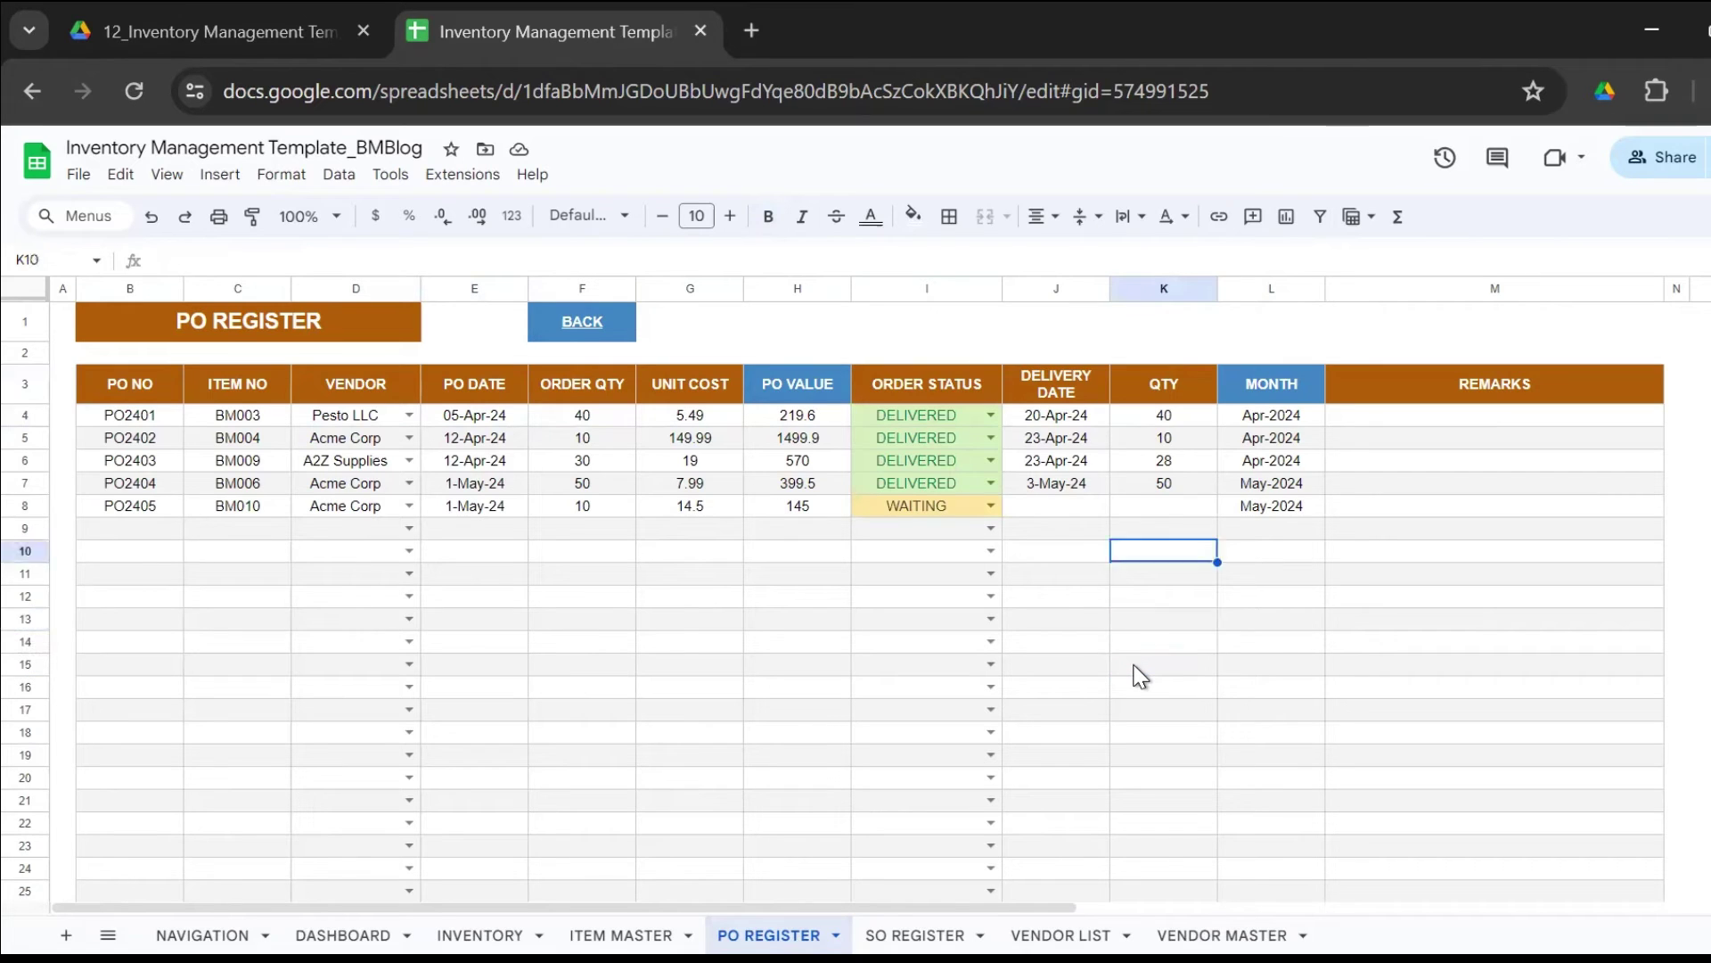
pyautogui.press('Left')
pyautogui.press('Down')
pyautogui.press('Down')
pyautogui.press('Down')
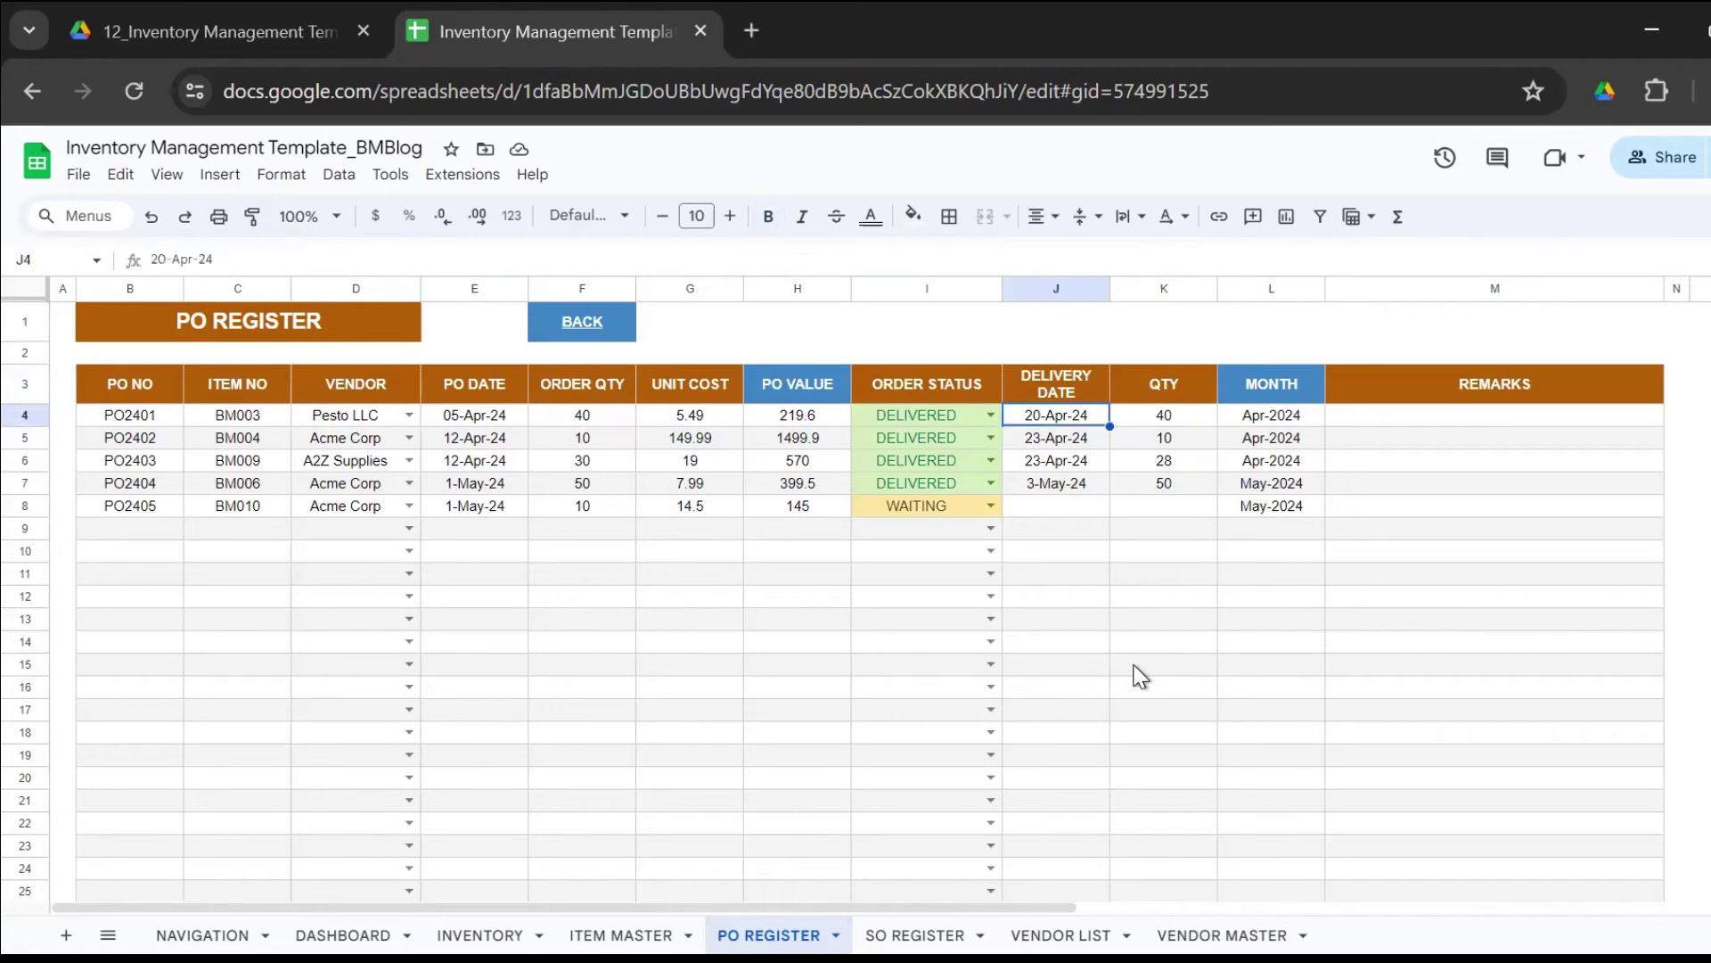
pyautogui.press('Right')
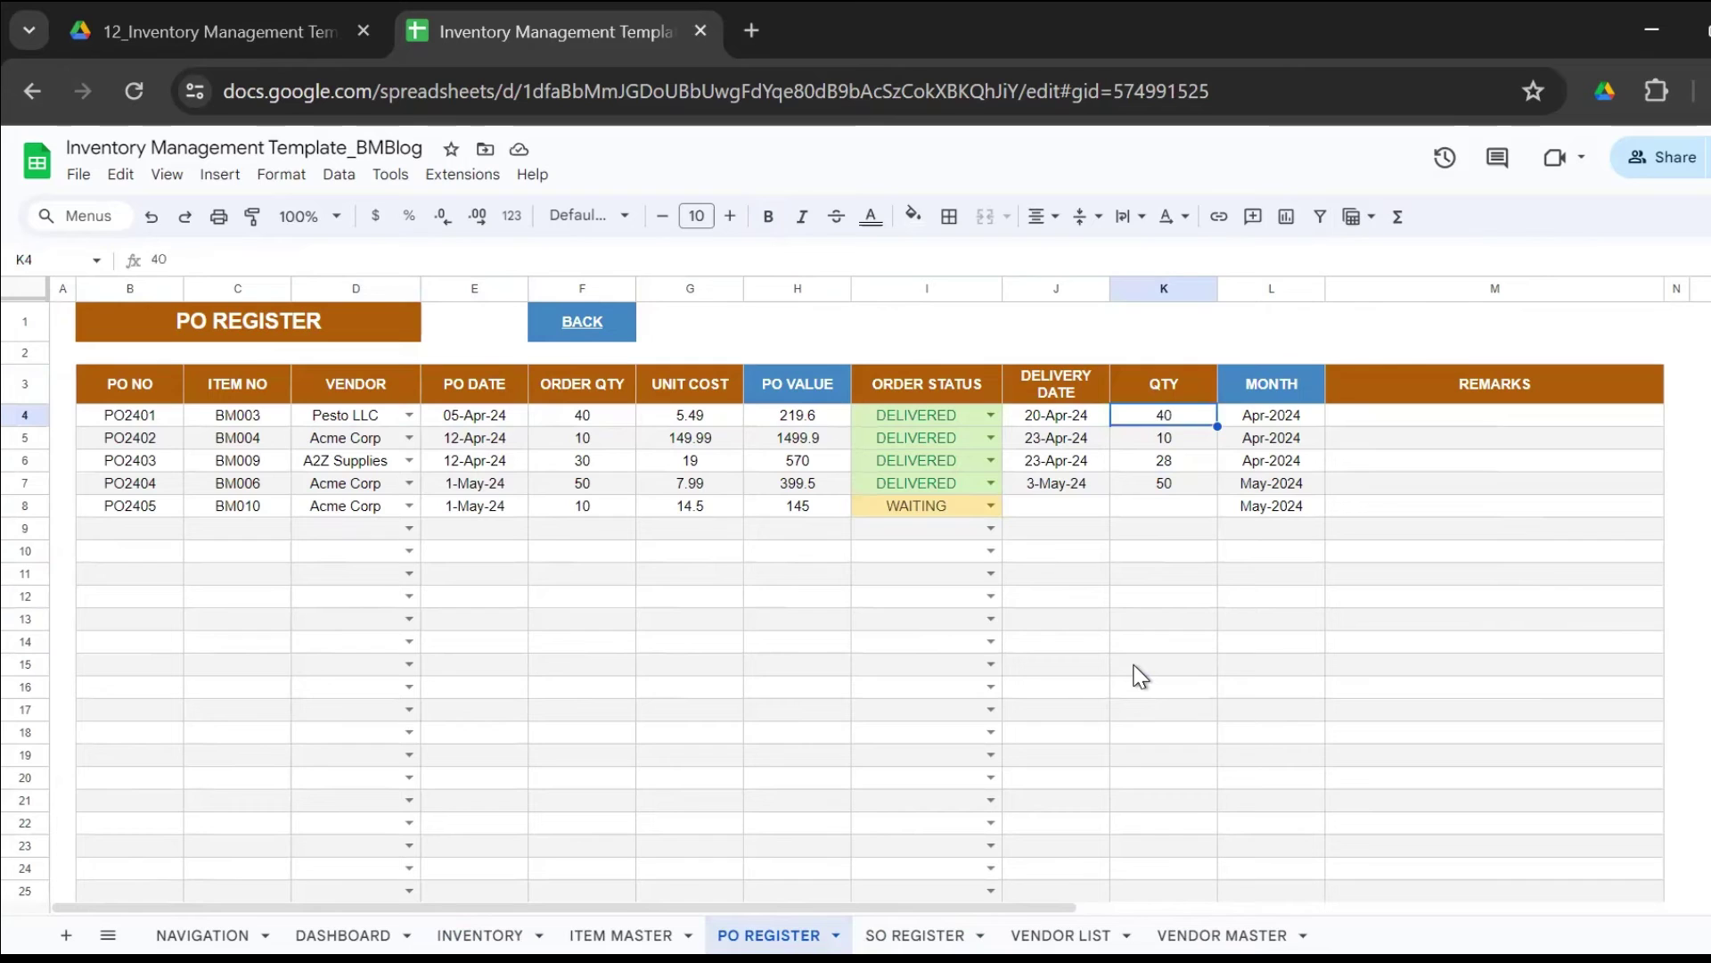
pyautogui.press('Right')
pyautogui.press('Down')
pyautogui.press('Down')
pyautogui.press('Down')
pyautogui.press('Down')
pyautogui.press('Down')
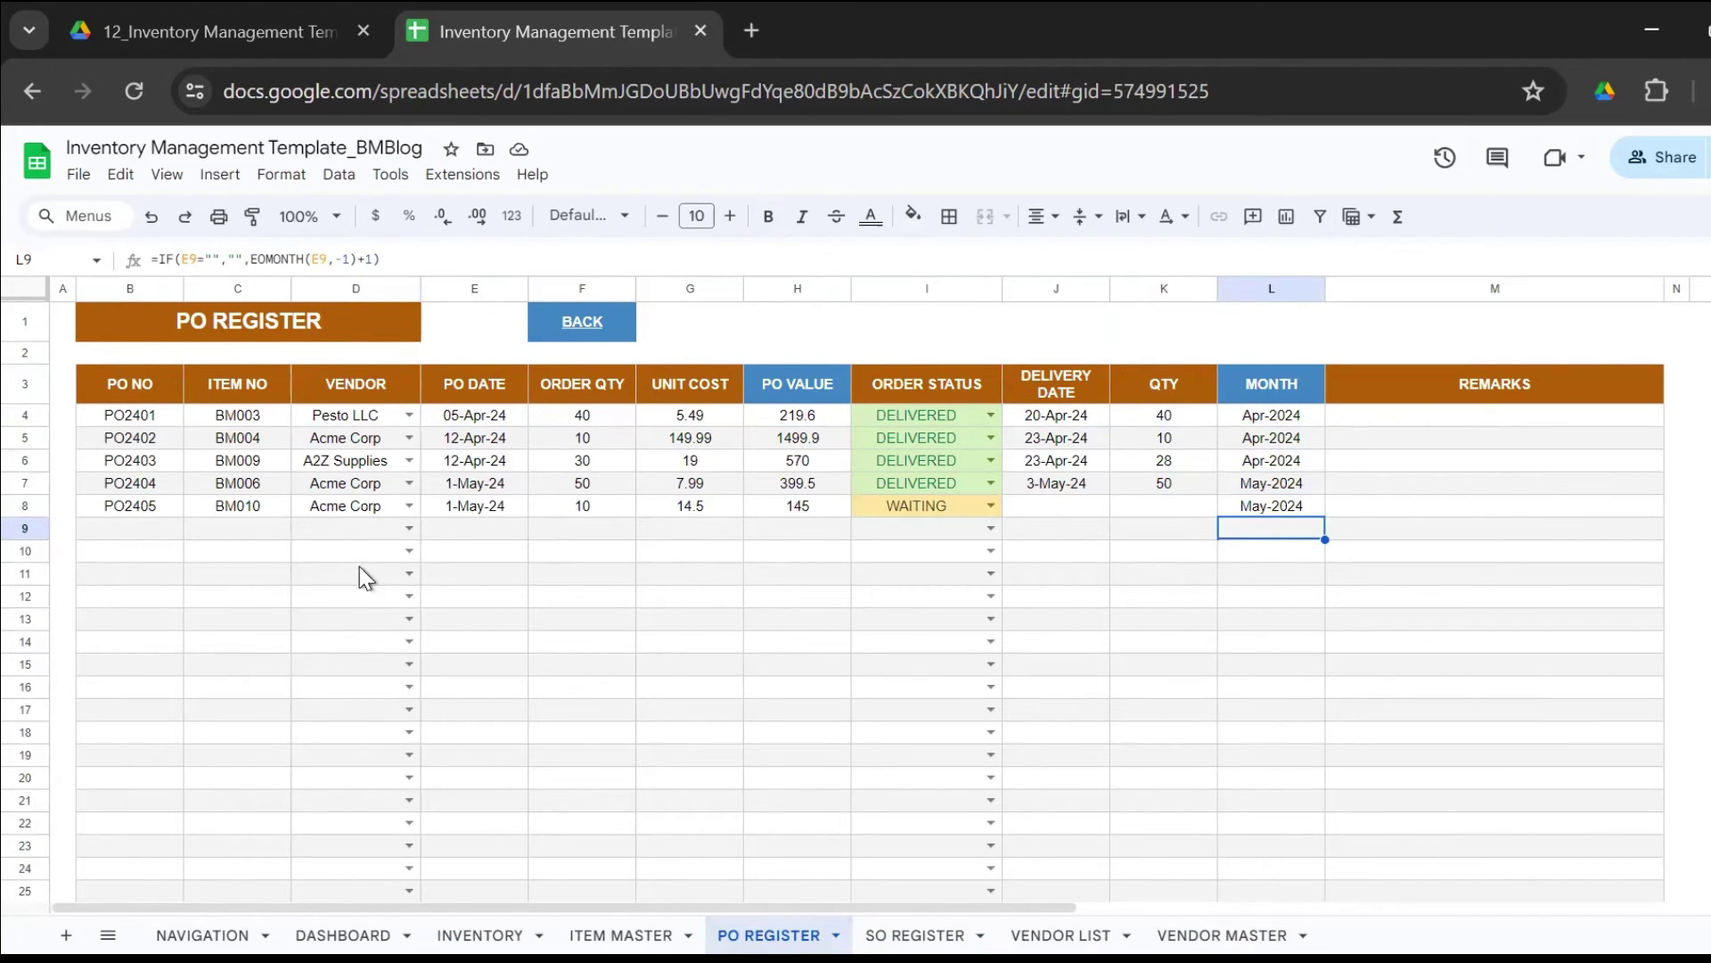
# Check that PO2405 is for item BM010 with order quantity 10.
pyautogui.click(119, 510)
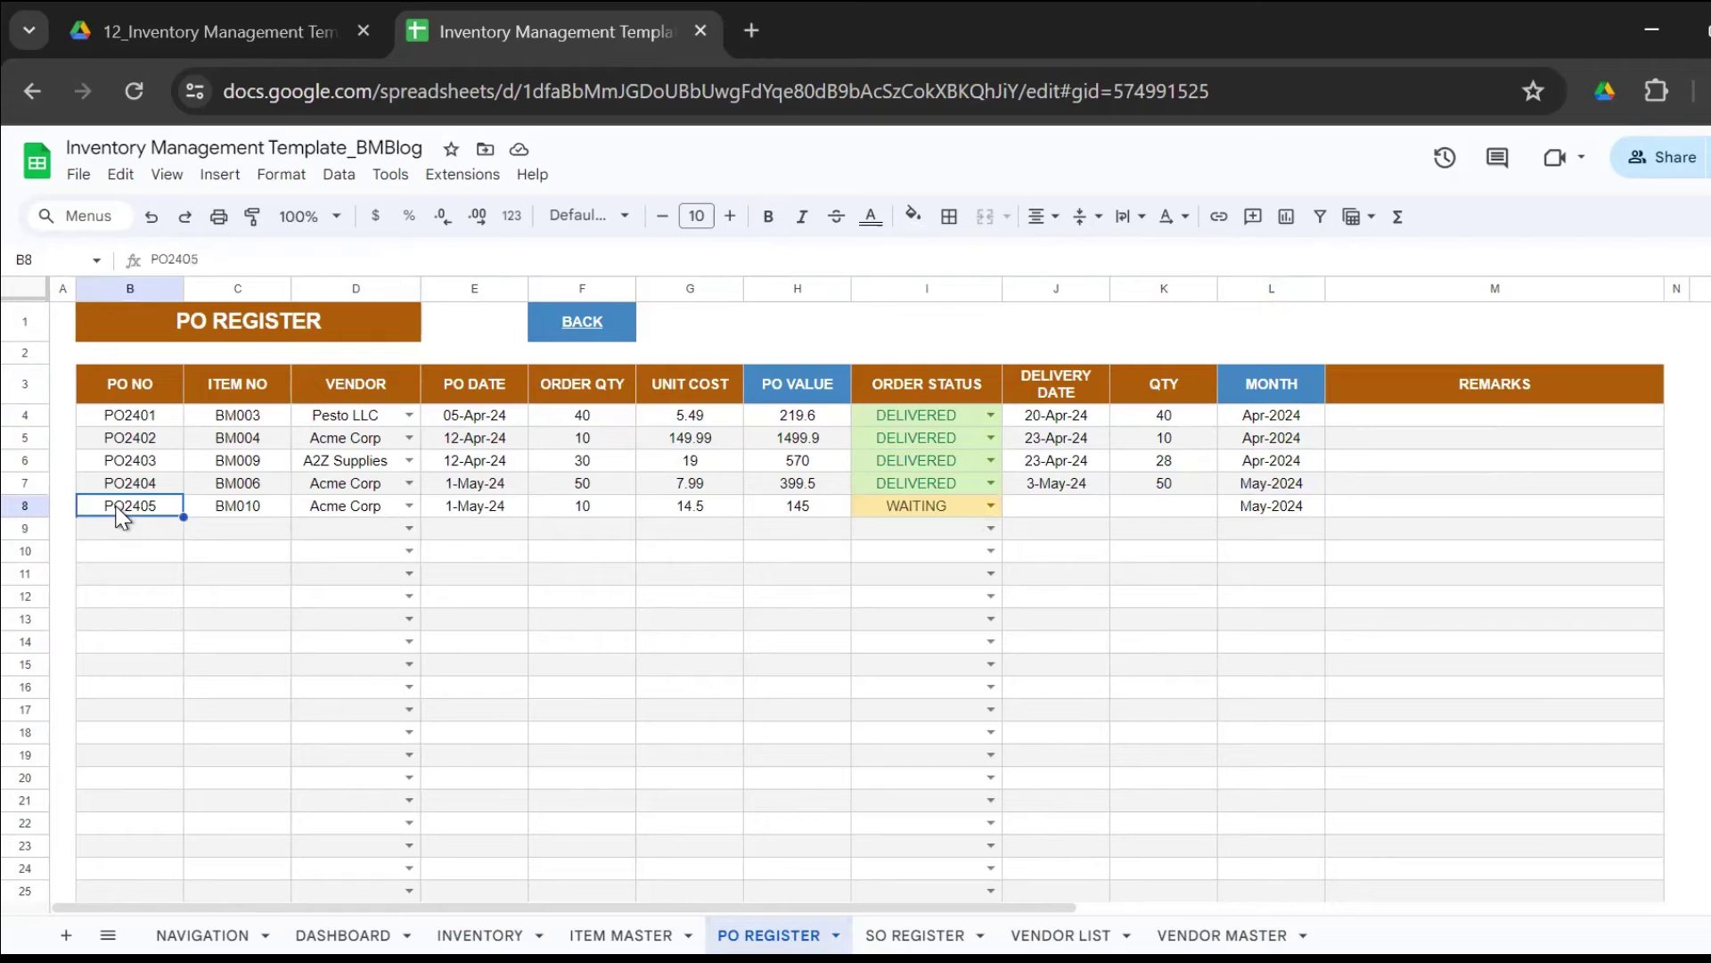
pyautogui.click(598, 504)
pyautogui.click(261, 510)
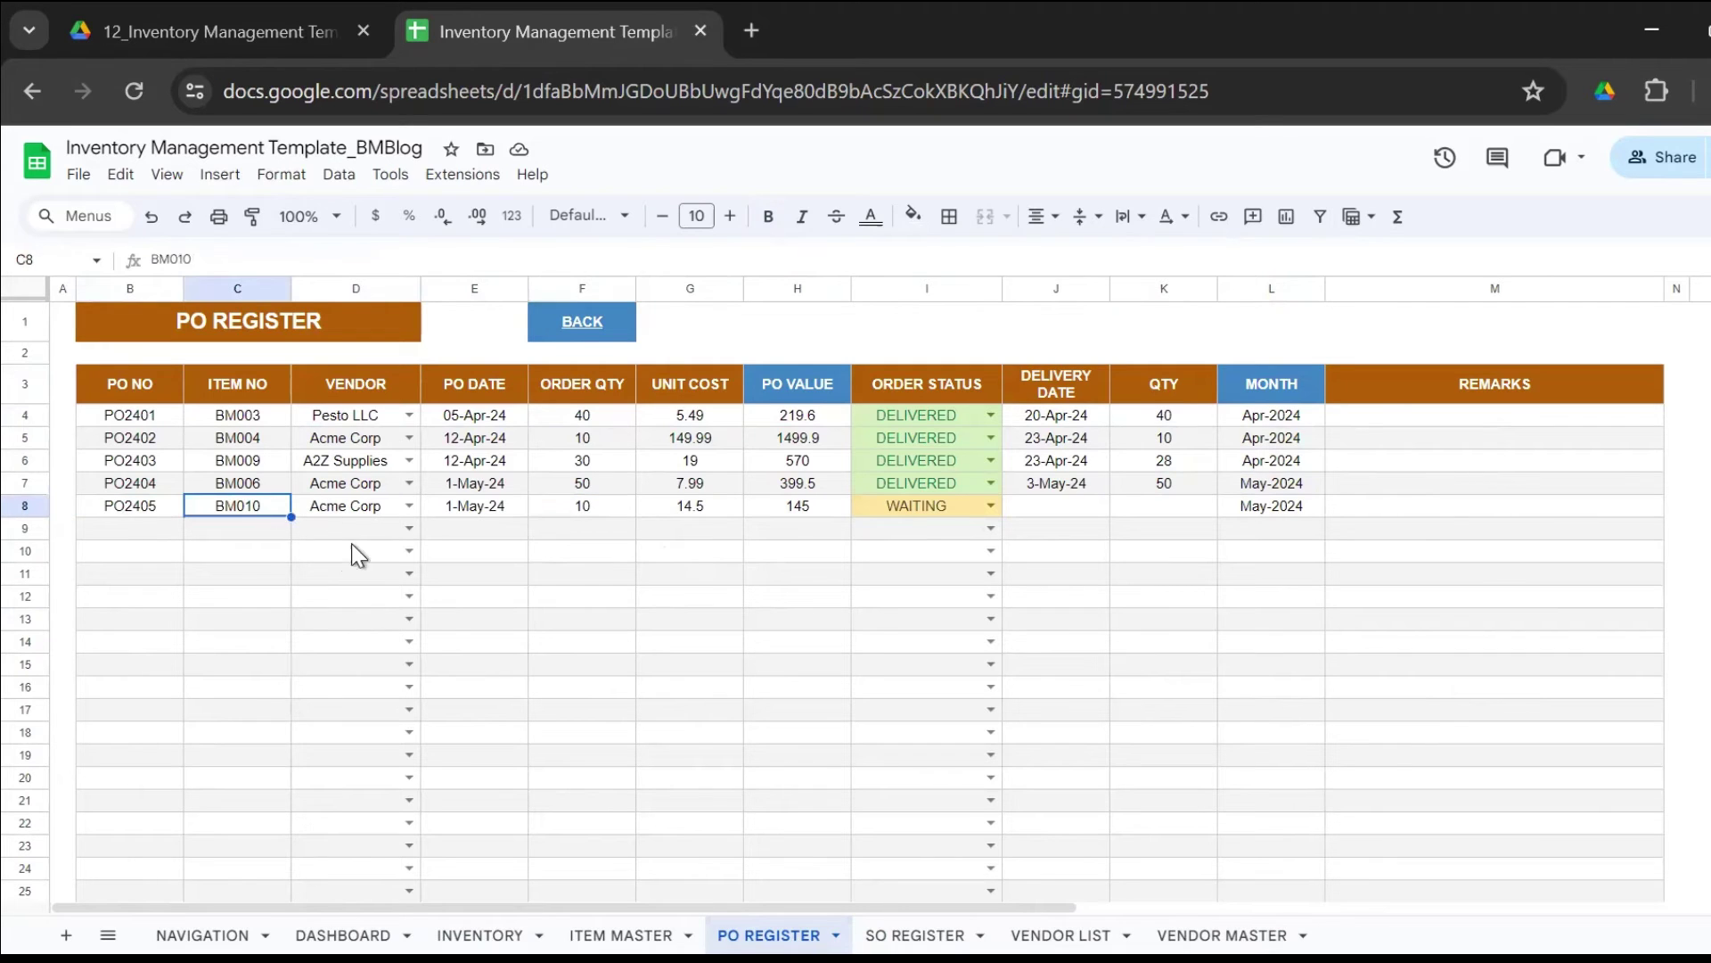
pyautogui.click(599, 512)
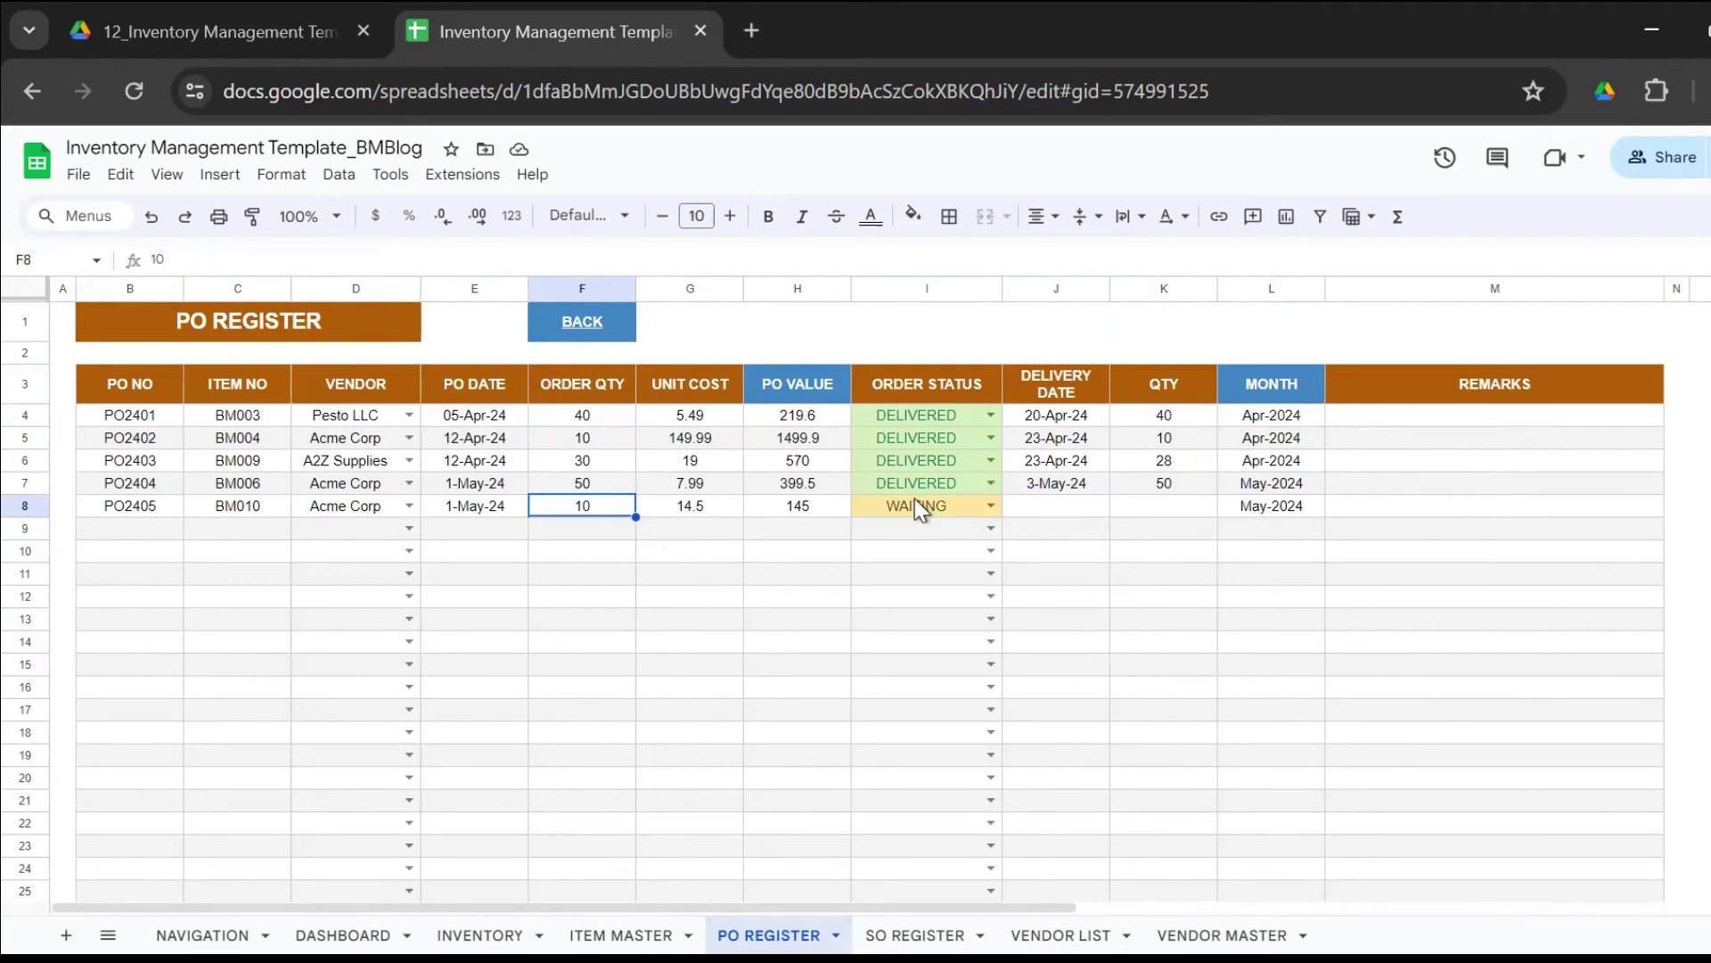
pyautogui.click(481, 931)
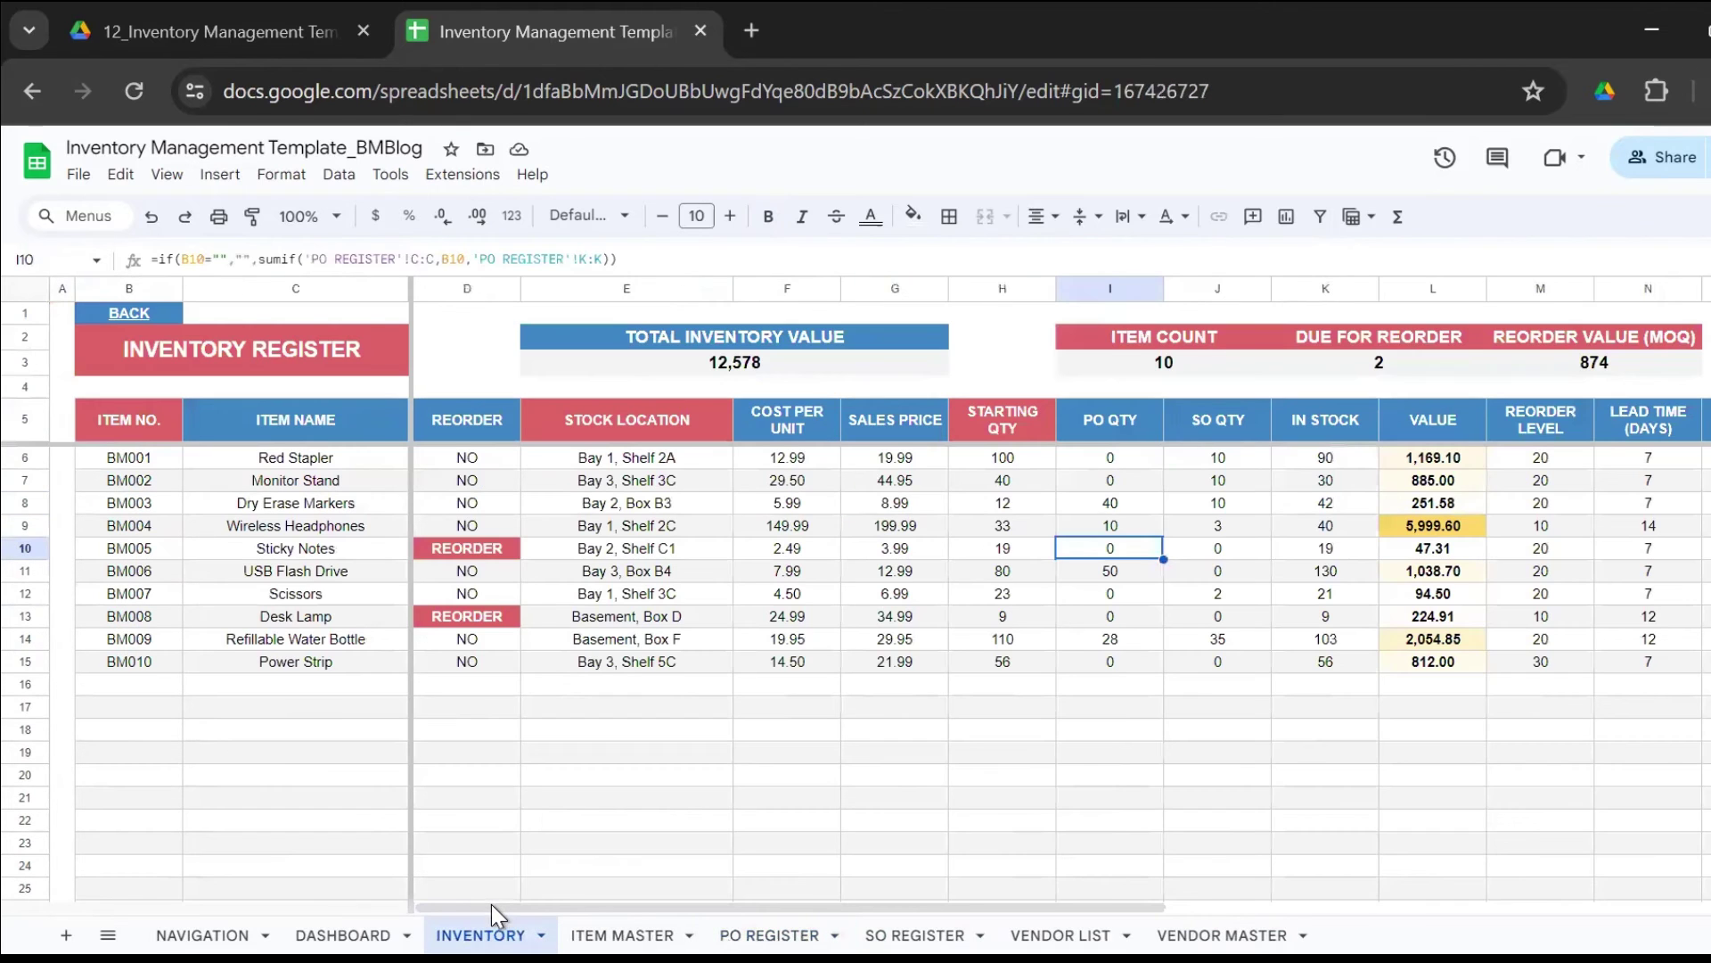
pyautogui.click(111, 661)
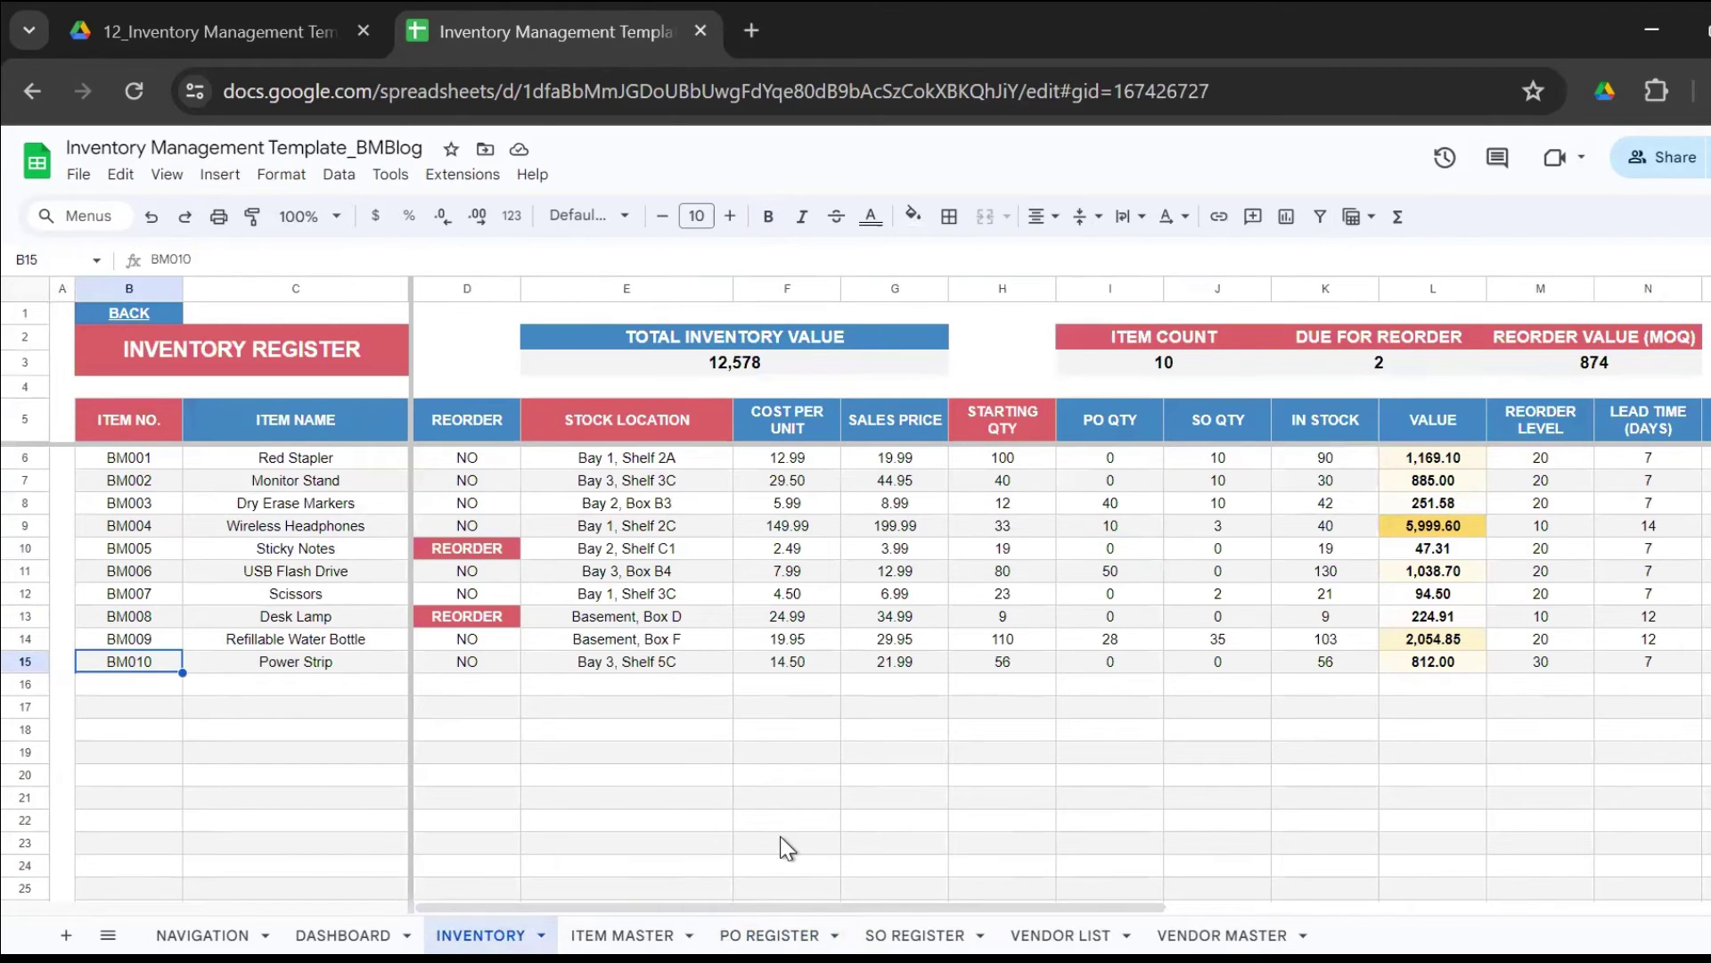
pyautogui.click(1018, 665)
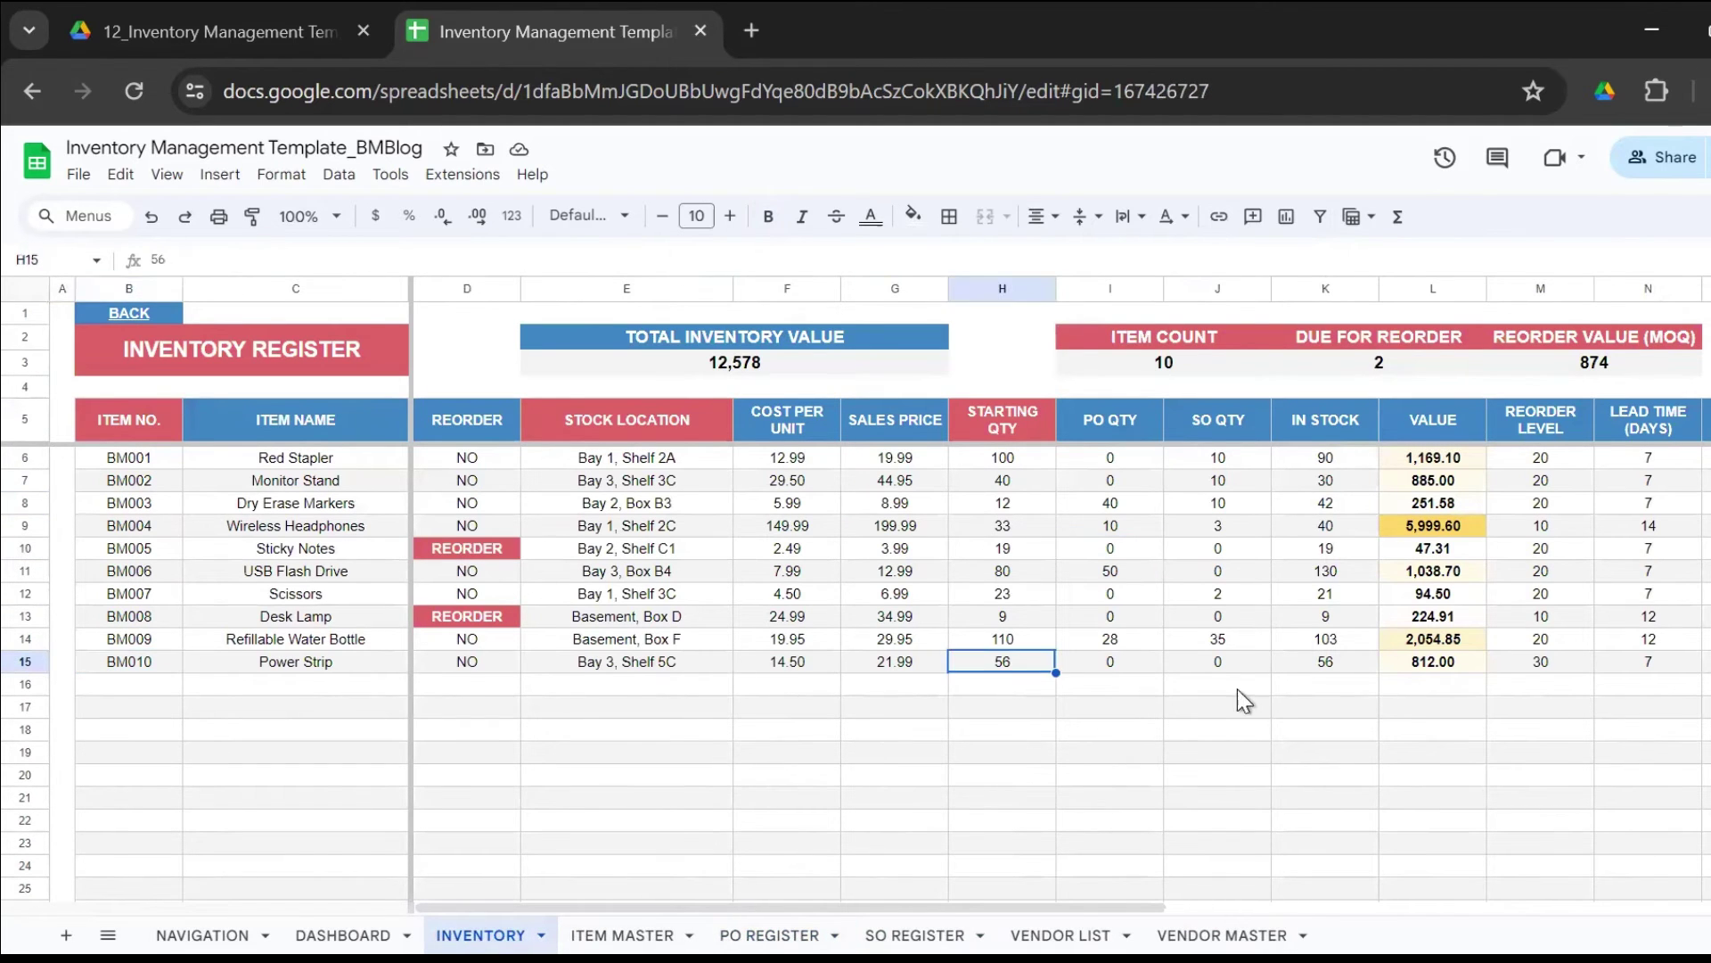
pyautogui.click(1299, 660)
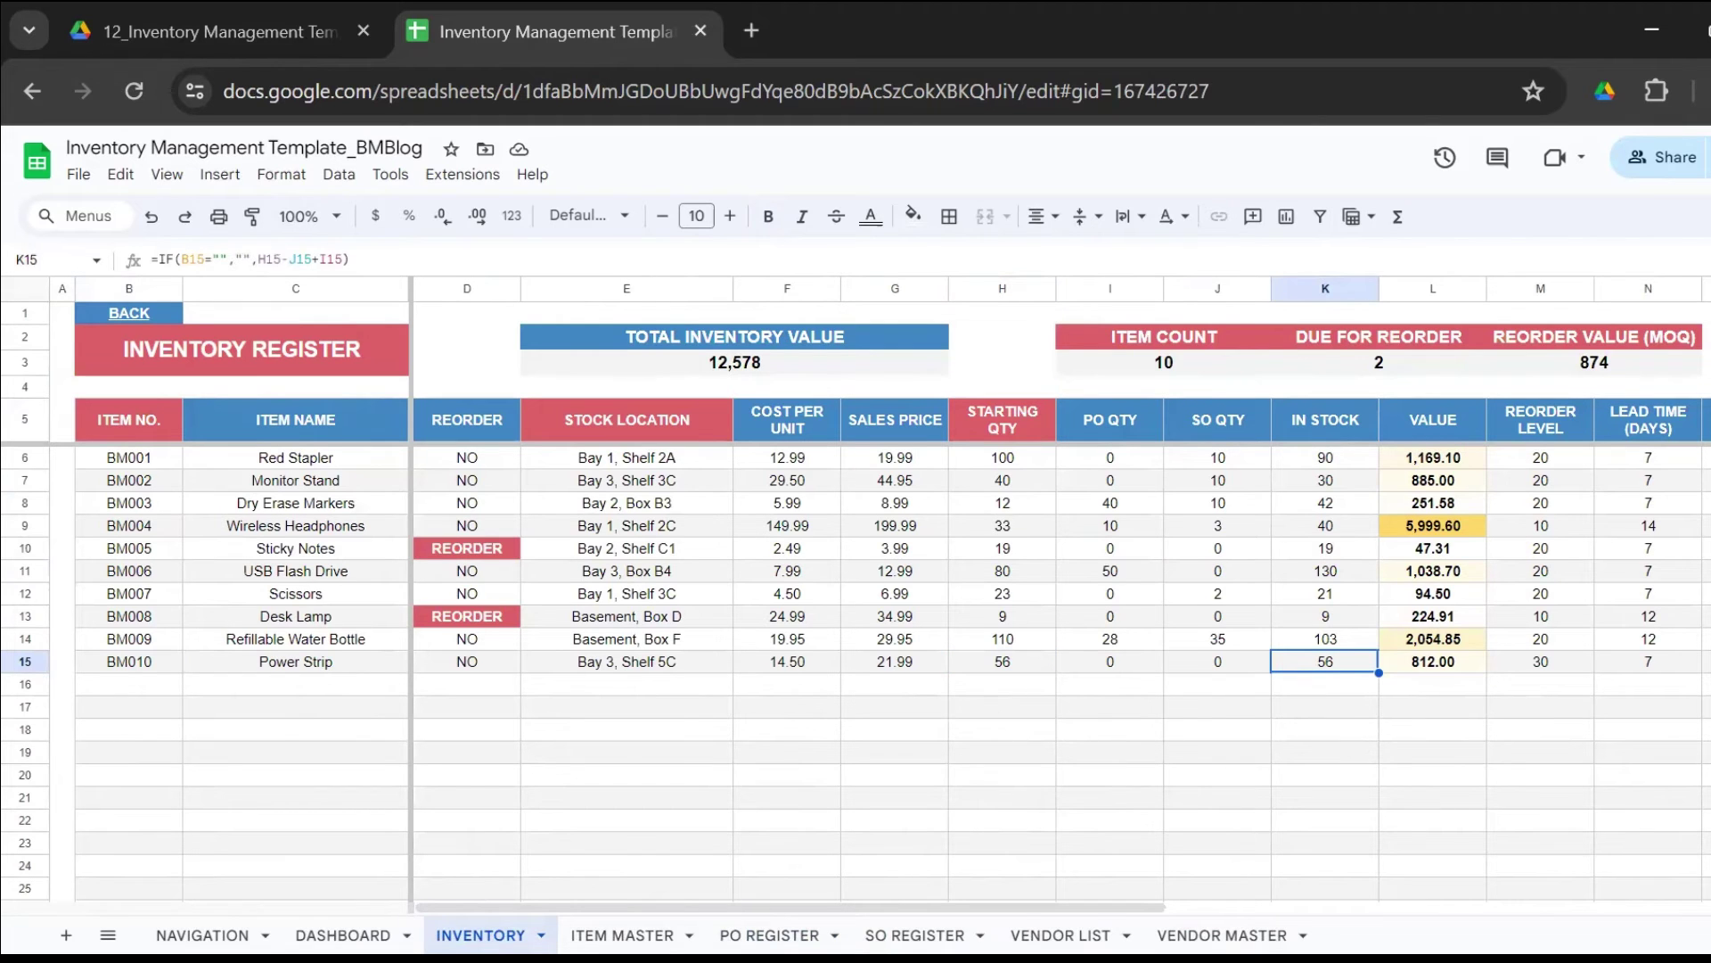
pyautogui.click(800, 909)
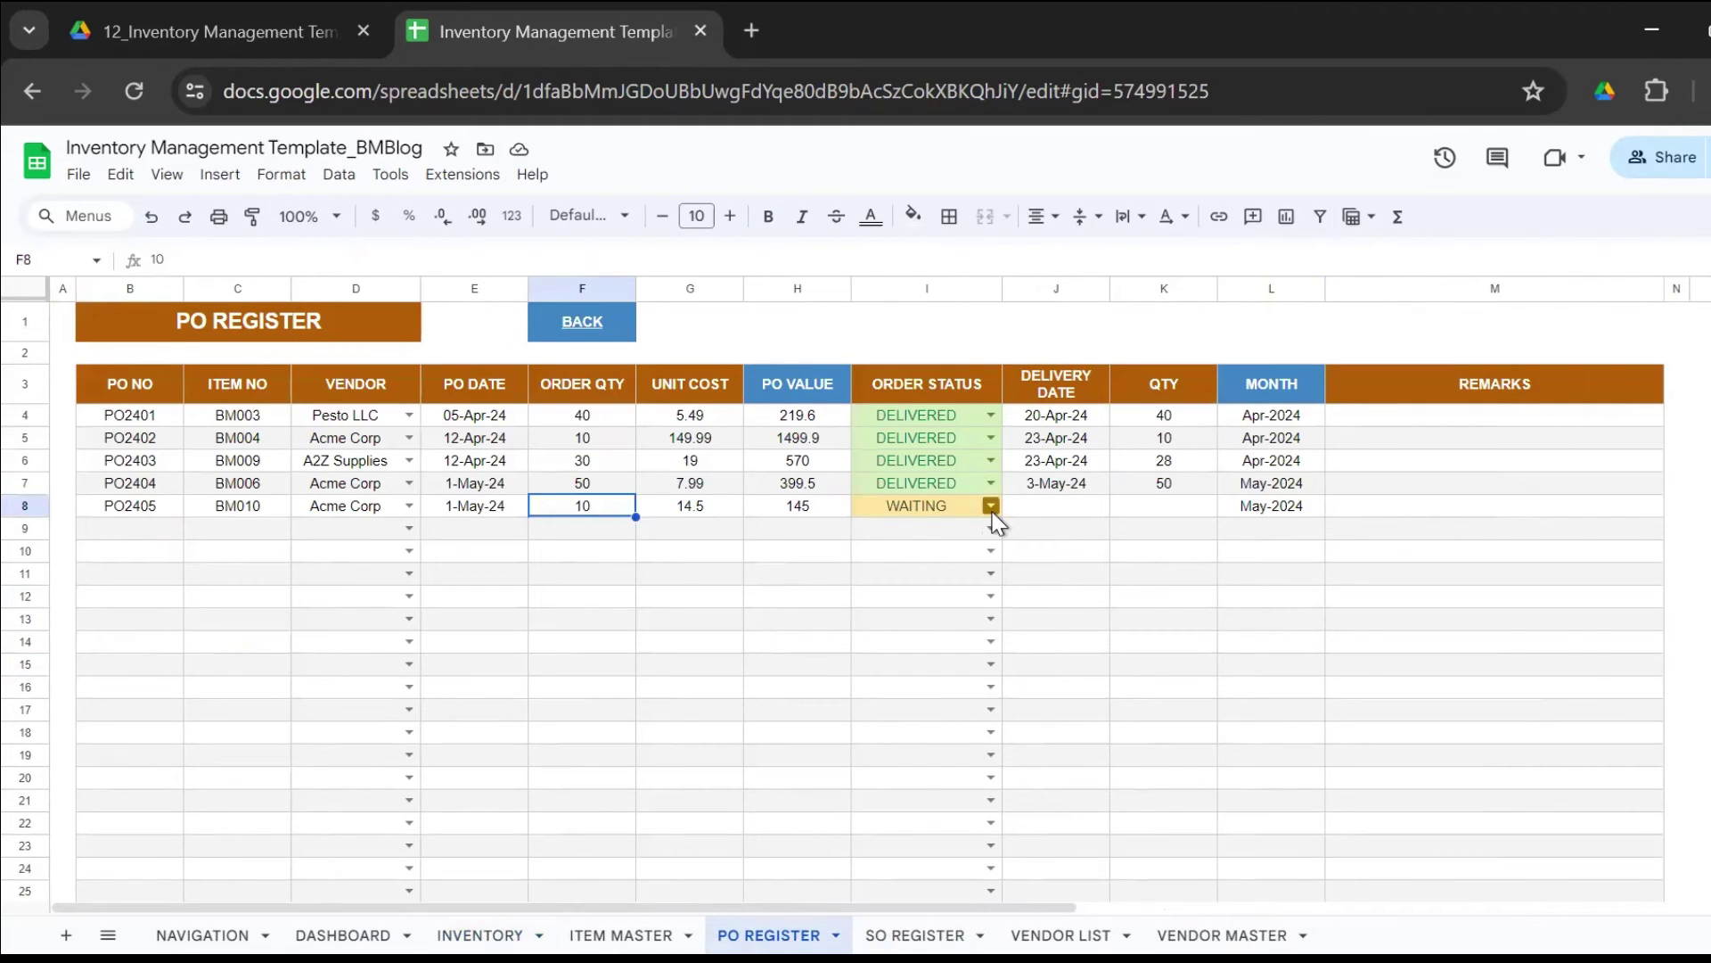
# Mark PO2405 DELIVERED on 16-May-24 with received quantity 10.
pyautogui.click(992, 513)
pyautogui.click(976, 527)
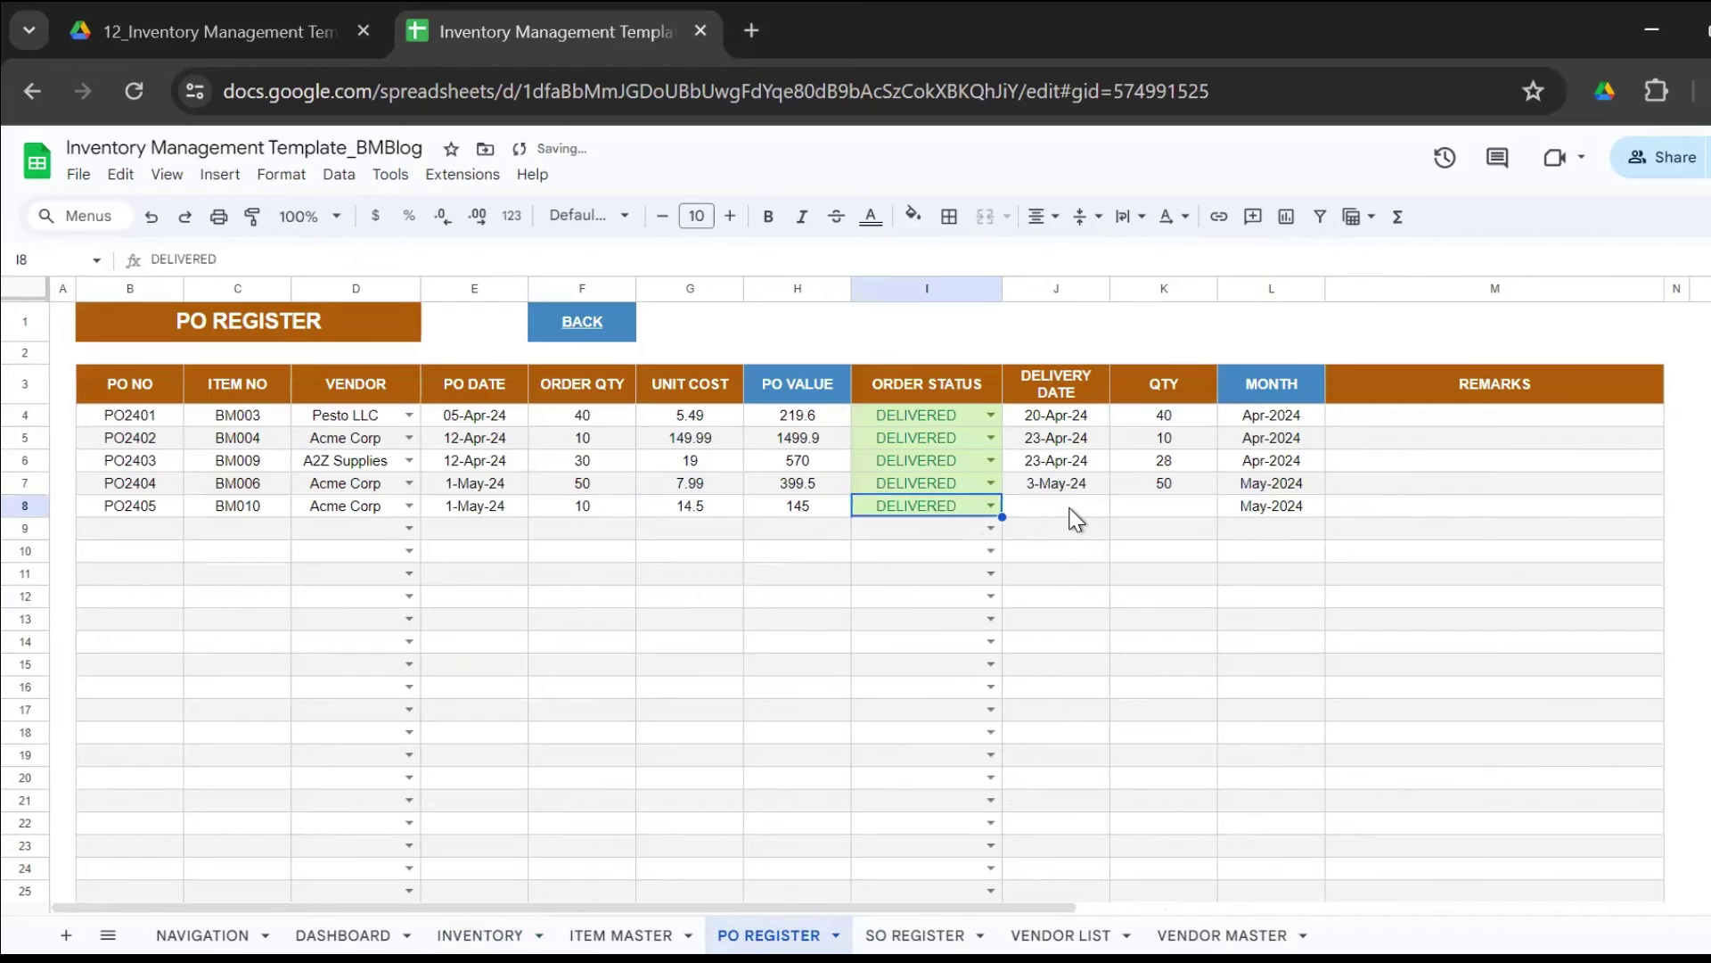
pyautogui.click(1071, 509)
pyautogui.write('16-')
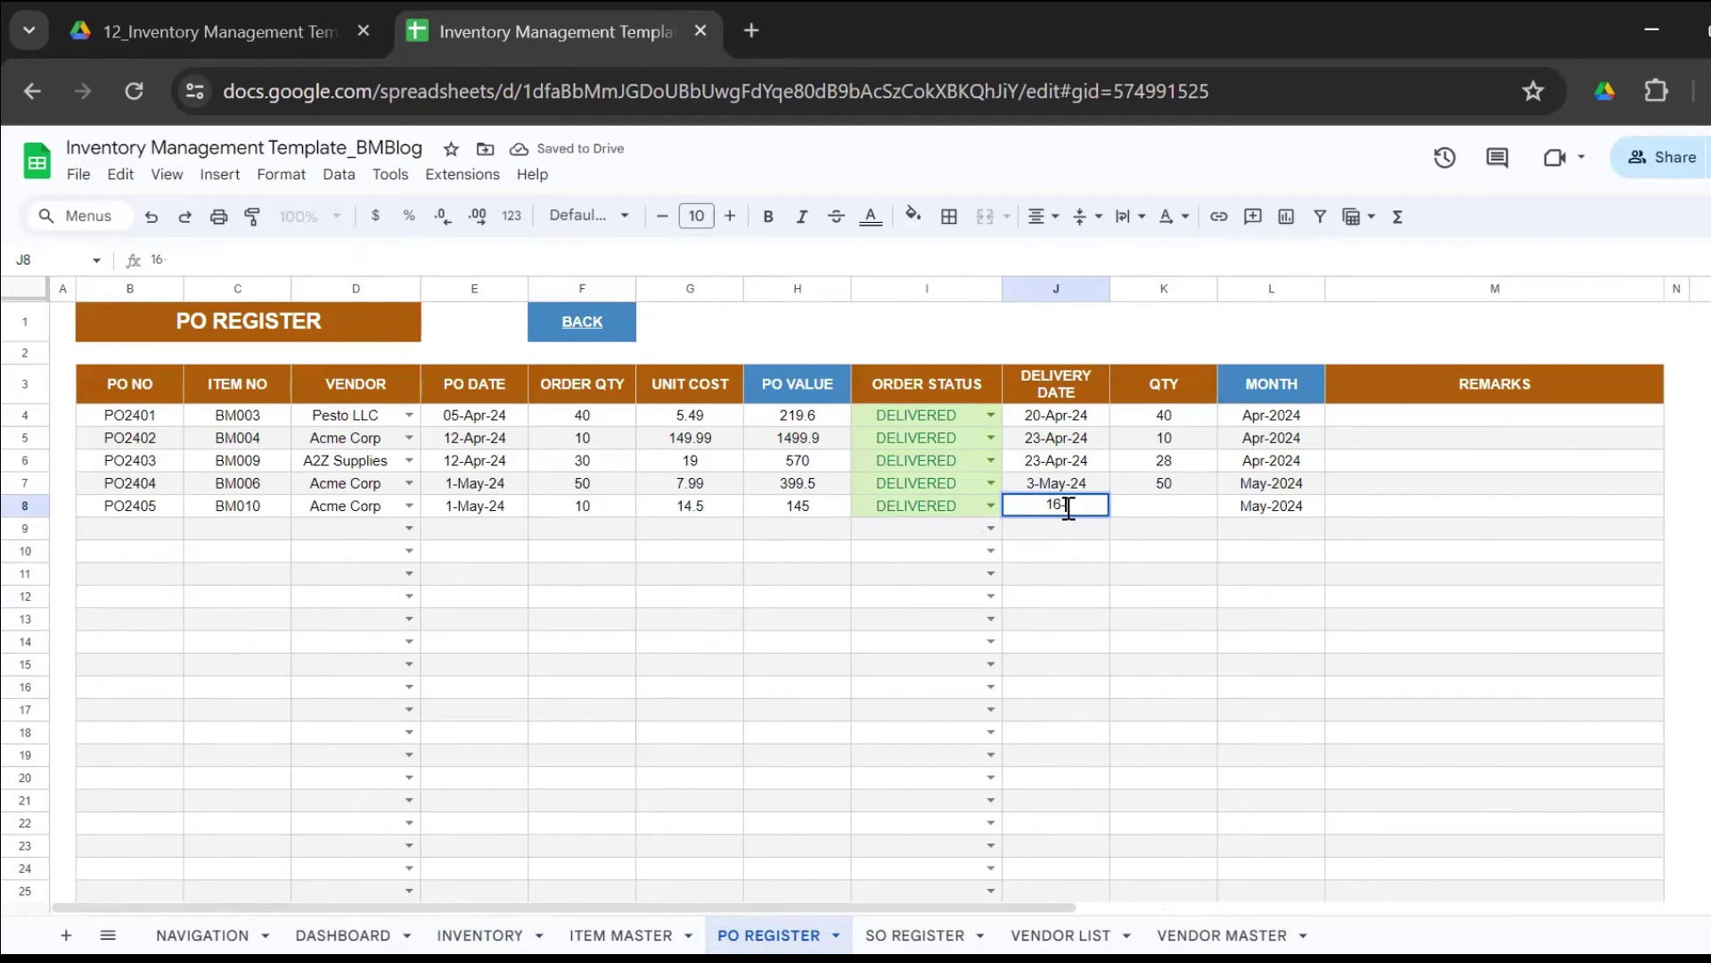
pyautogui.write('May-24')
pyautogui.press('Tab')
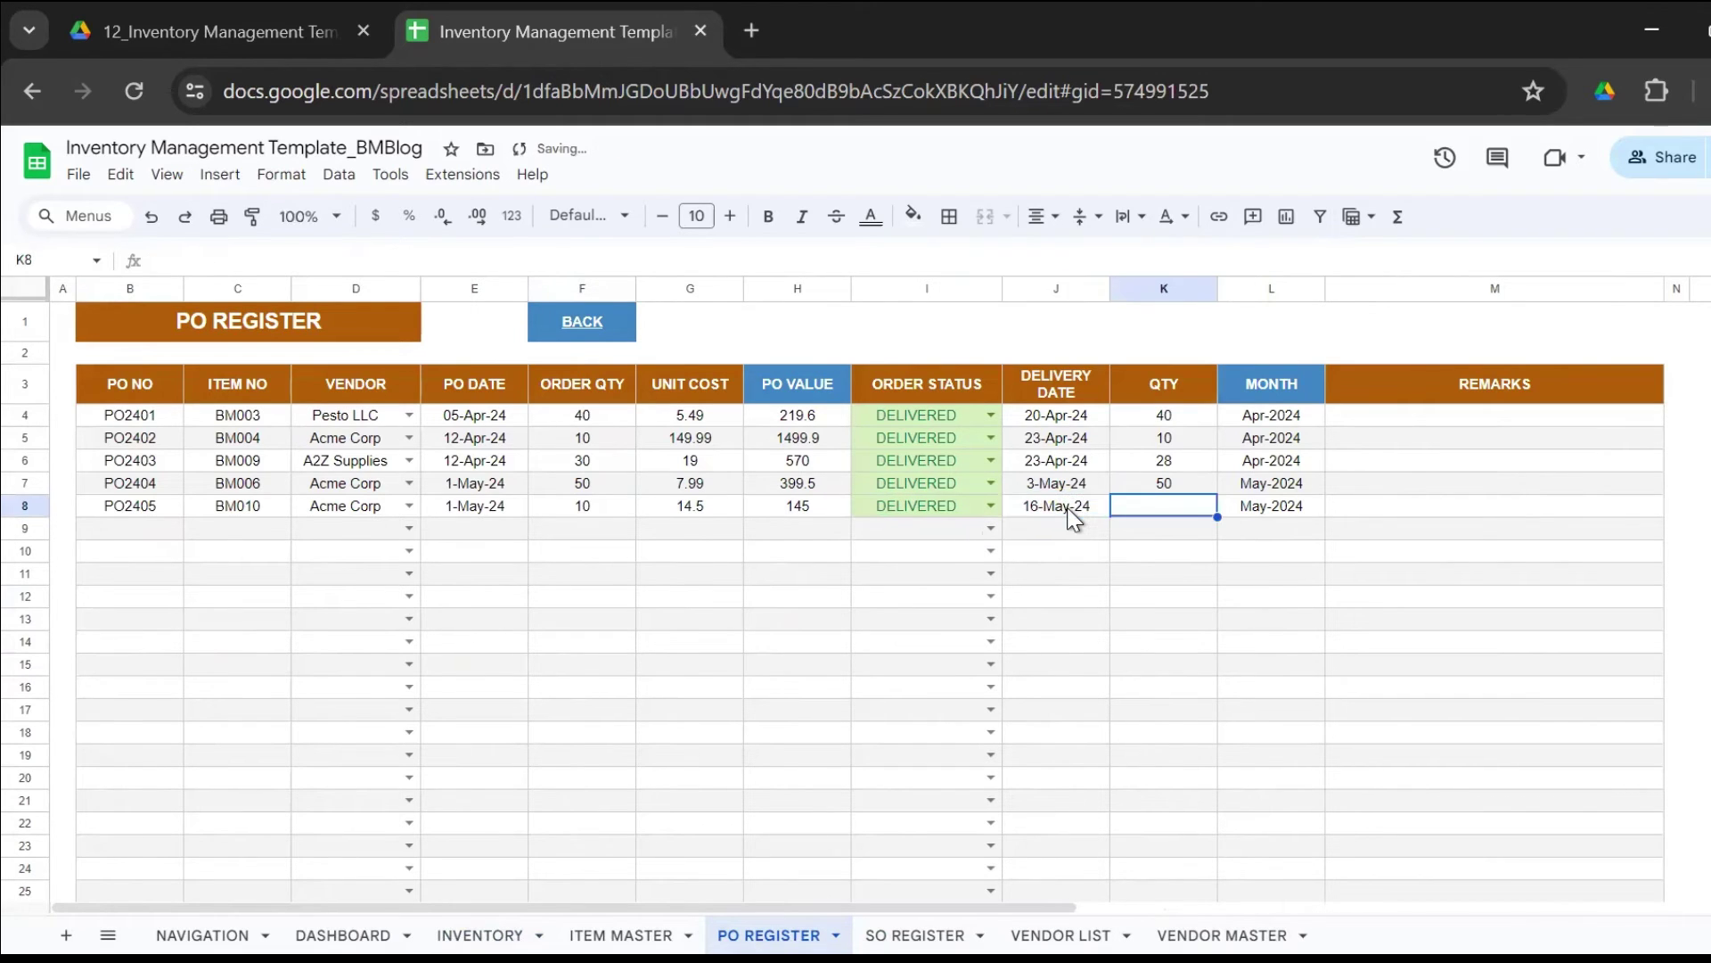
pyautogui.write('10')
pyautogui.press('Tab')
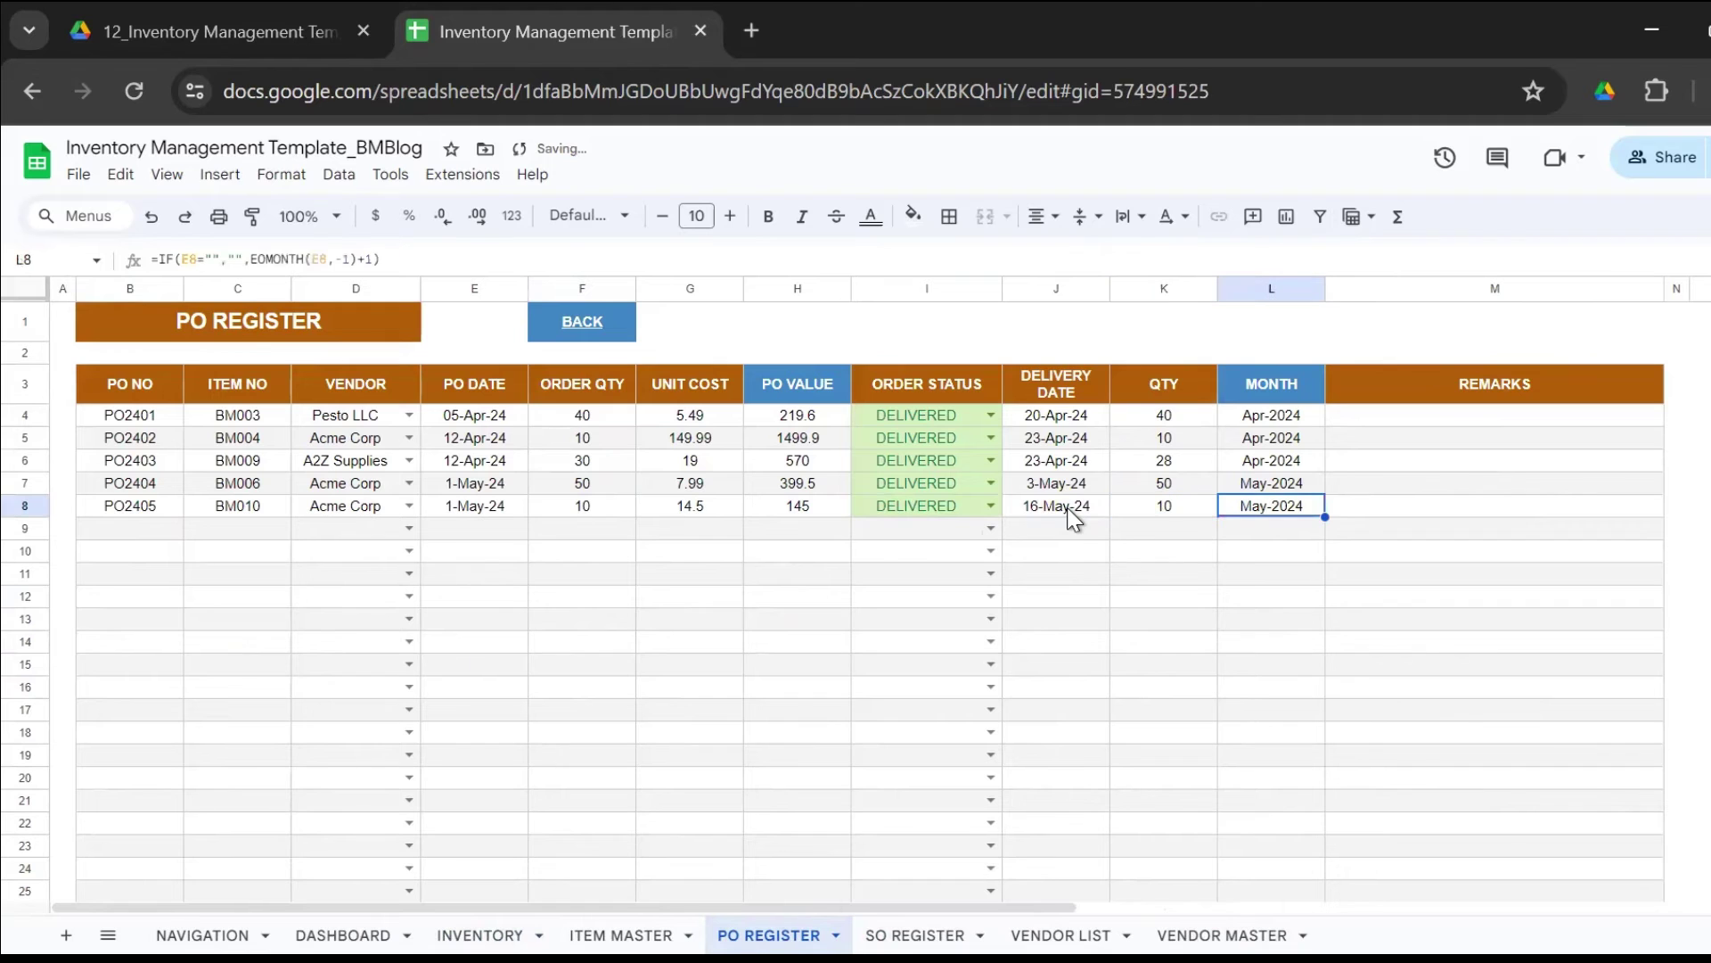
pyautogui.click(478, 924)
# Verify on Inventory that BM010 shows PO quantity 10 and 66 in stock.
pyautogui.click(1125, 667)
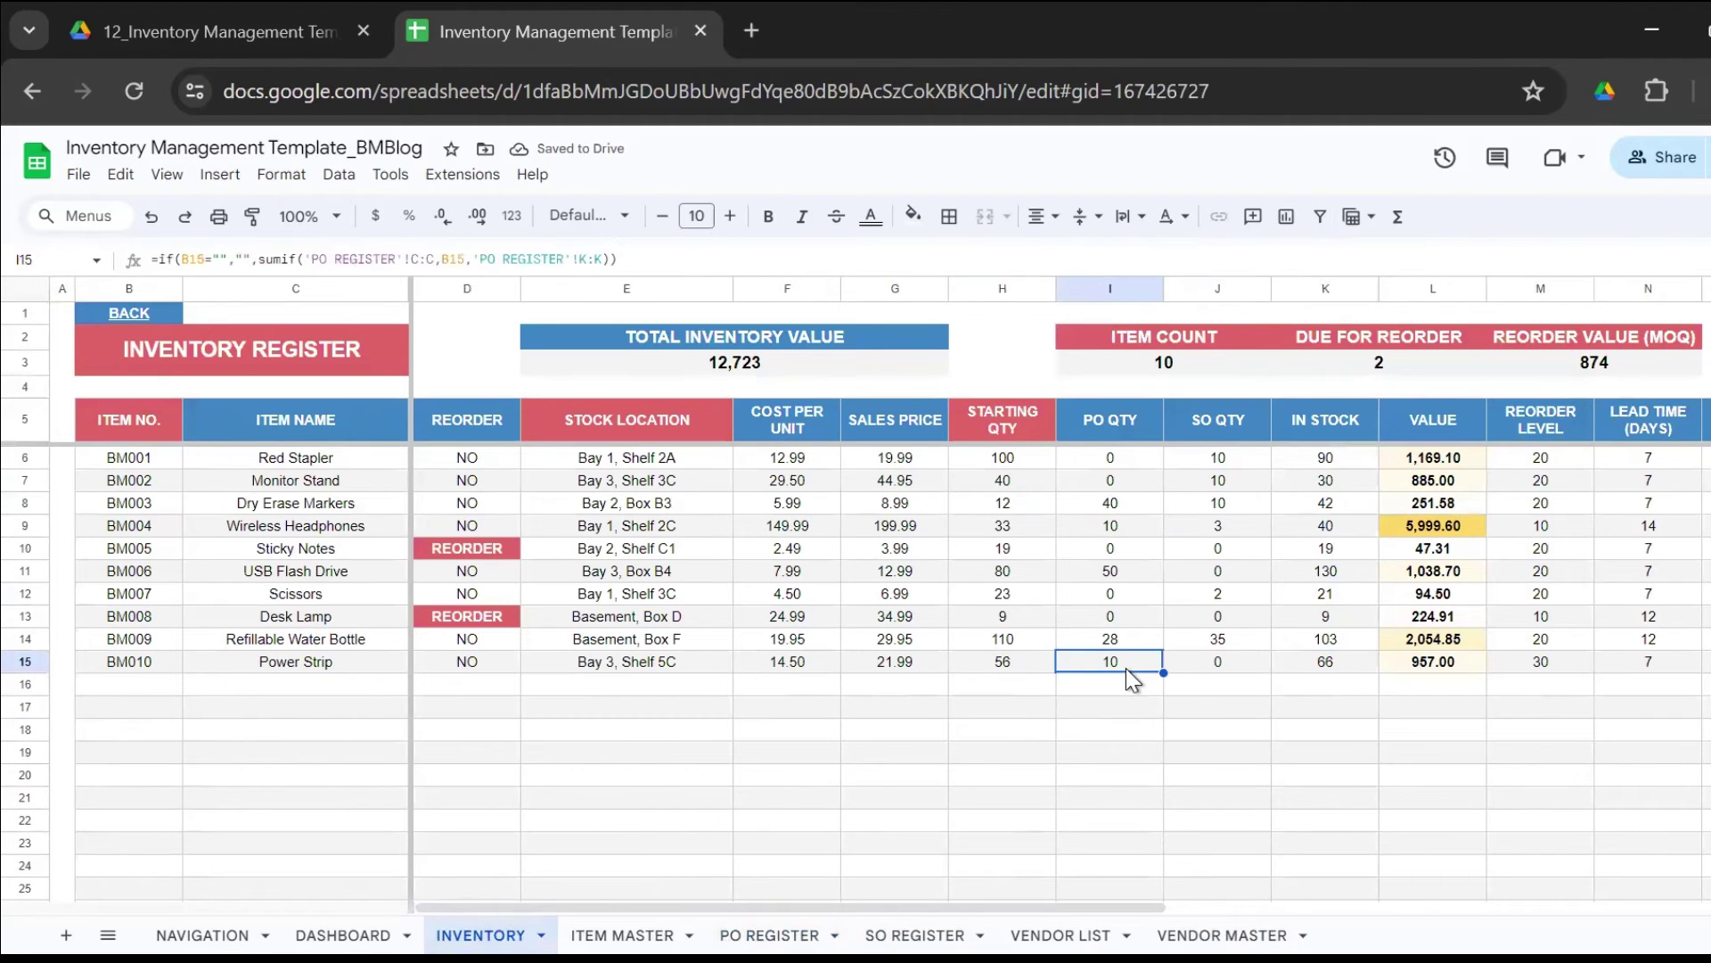
pyautogui.click(1362, 668)
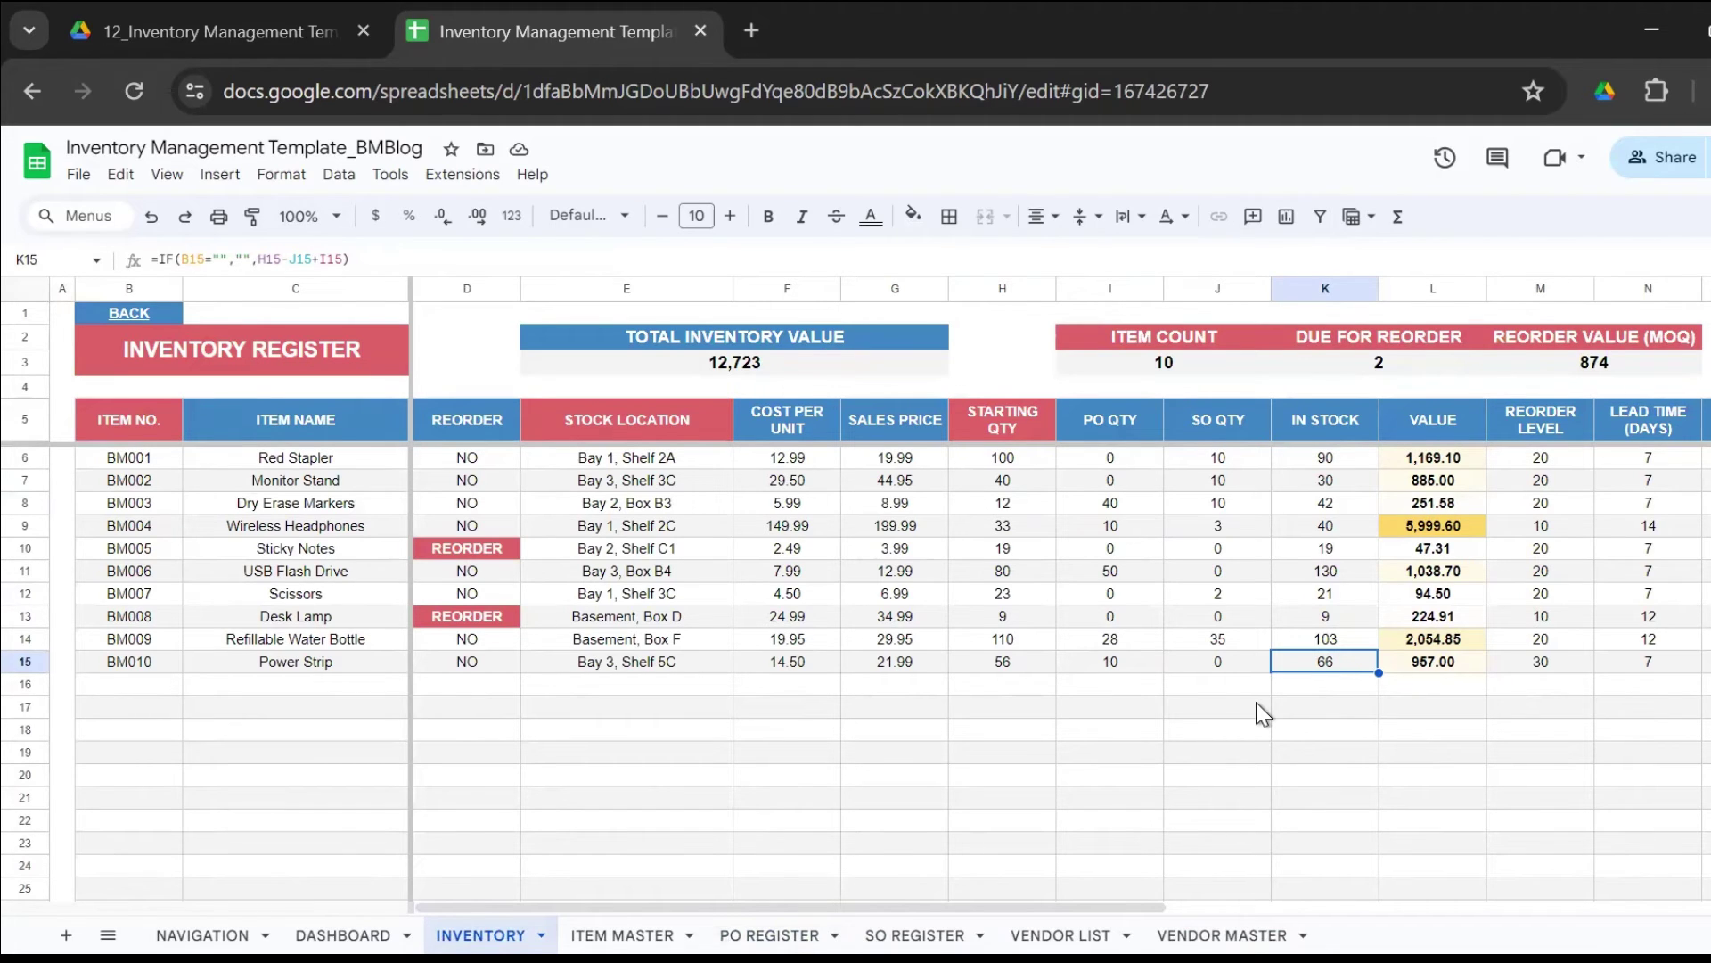
pyautogui.click(788, 922)
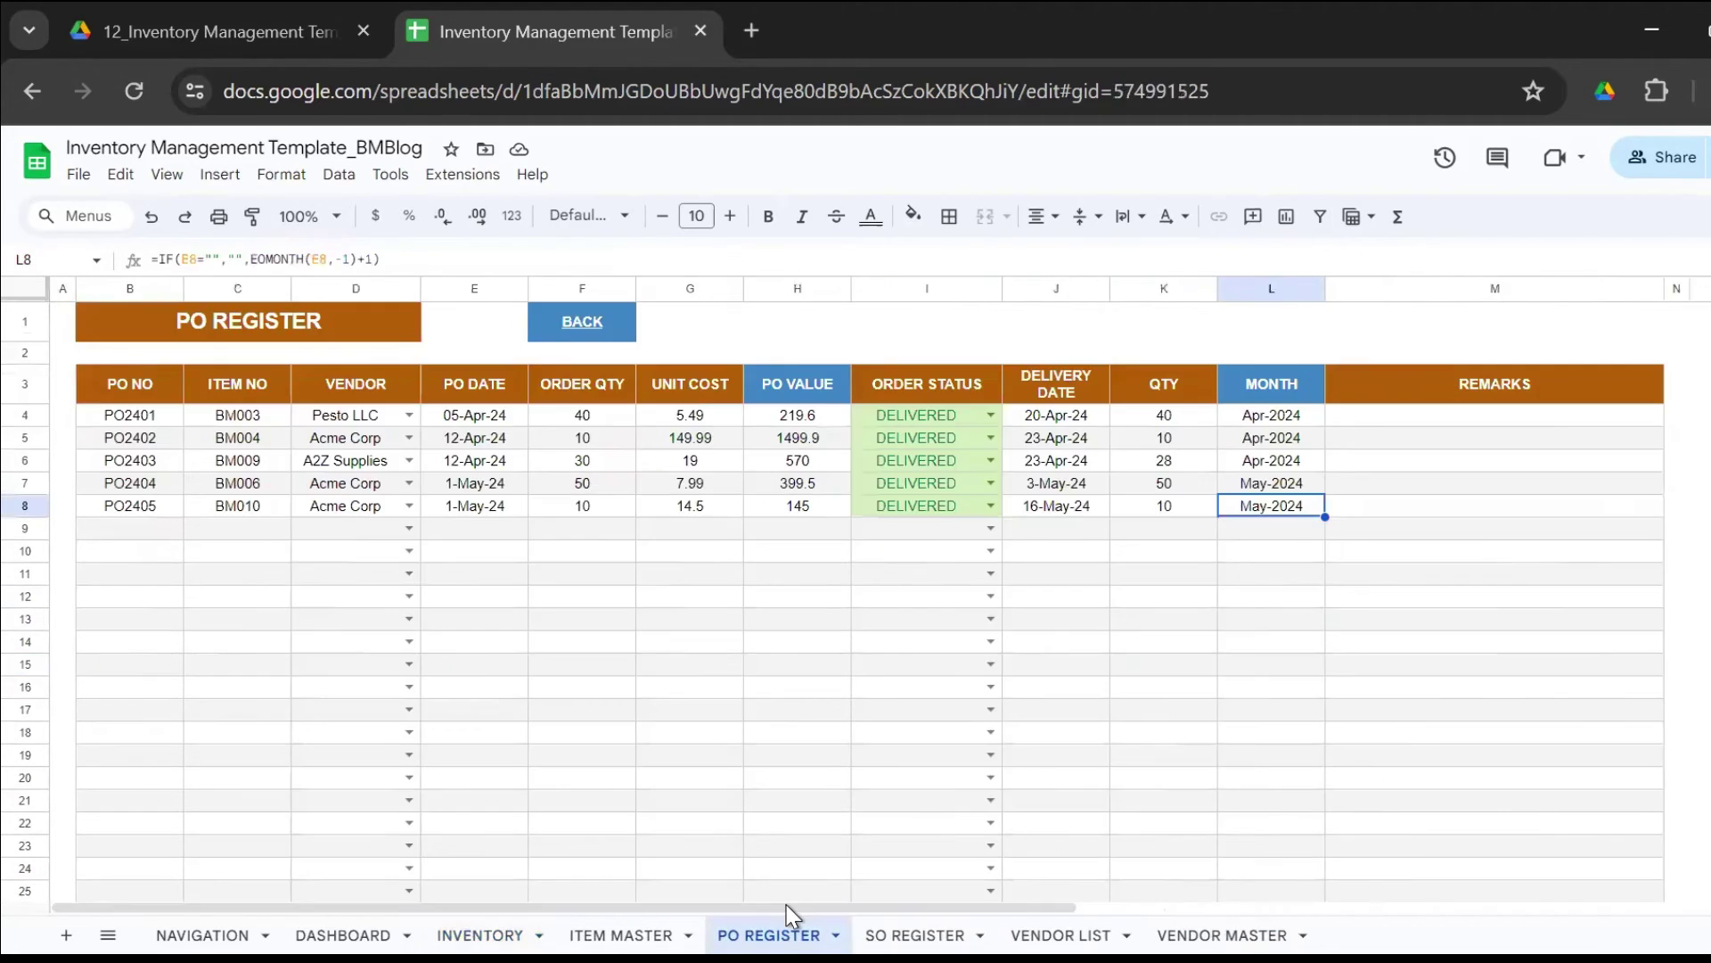
pyautogui.click(941, 918)
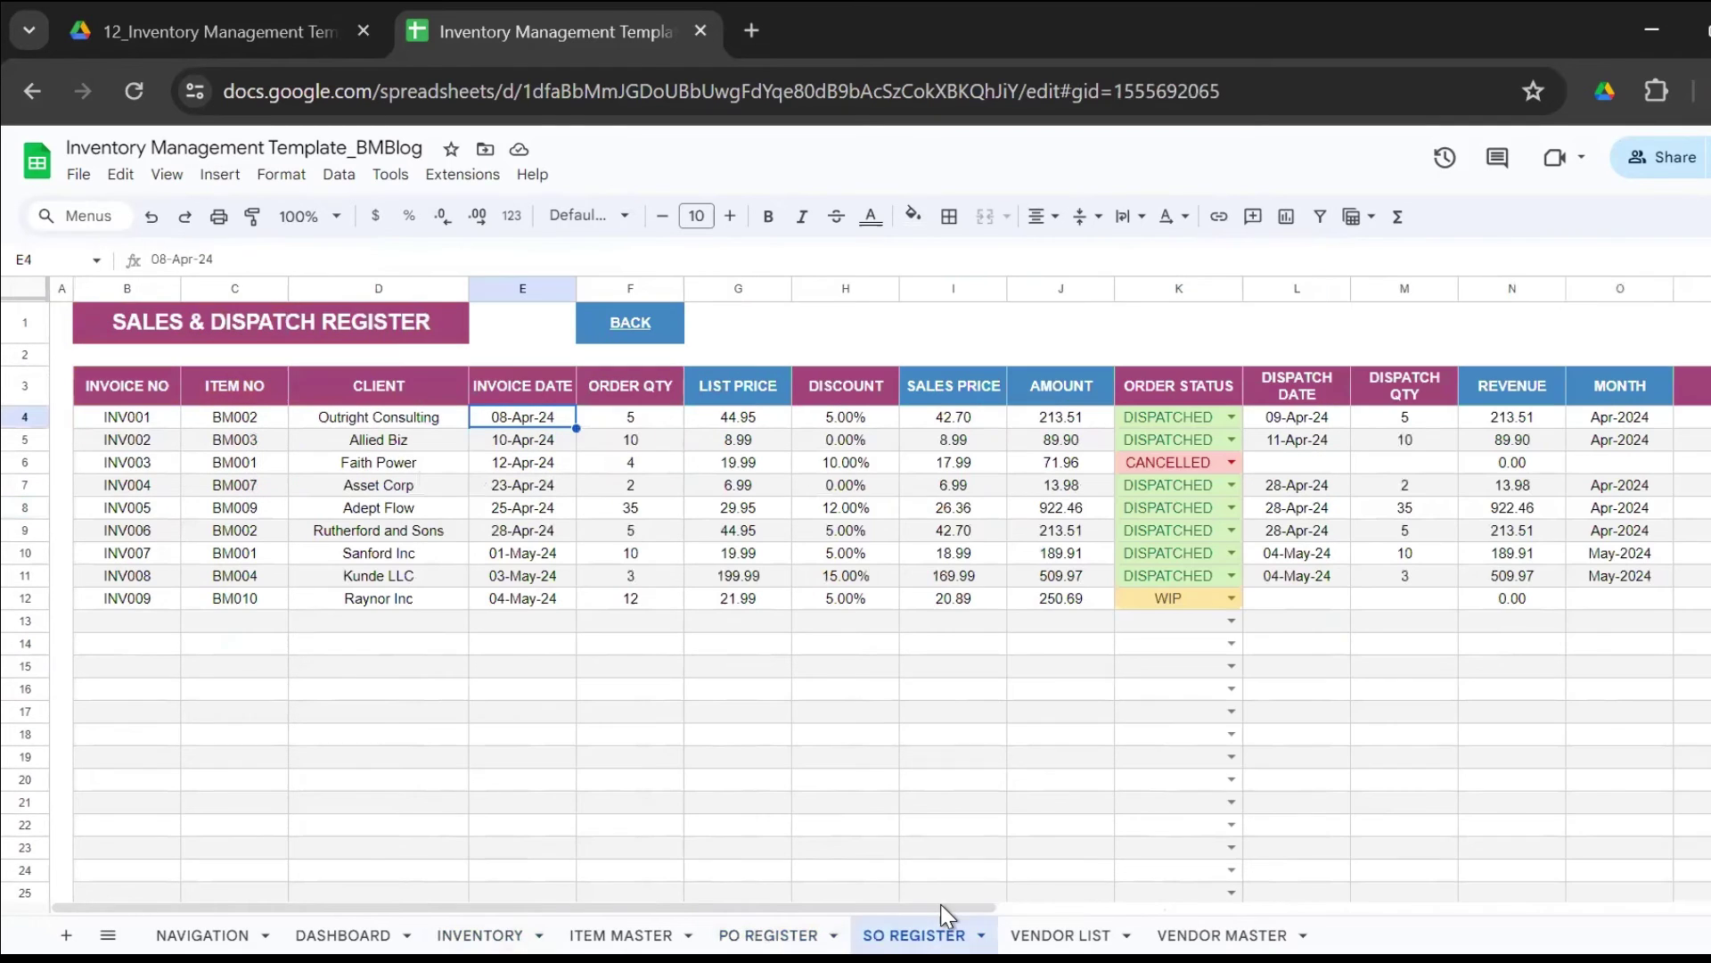
pyautogui.click(738, 737)
pyautogui.click(157, 393)
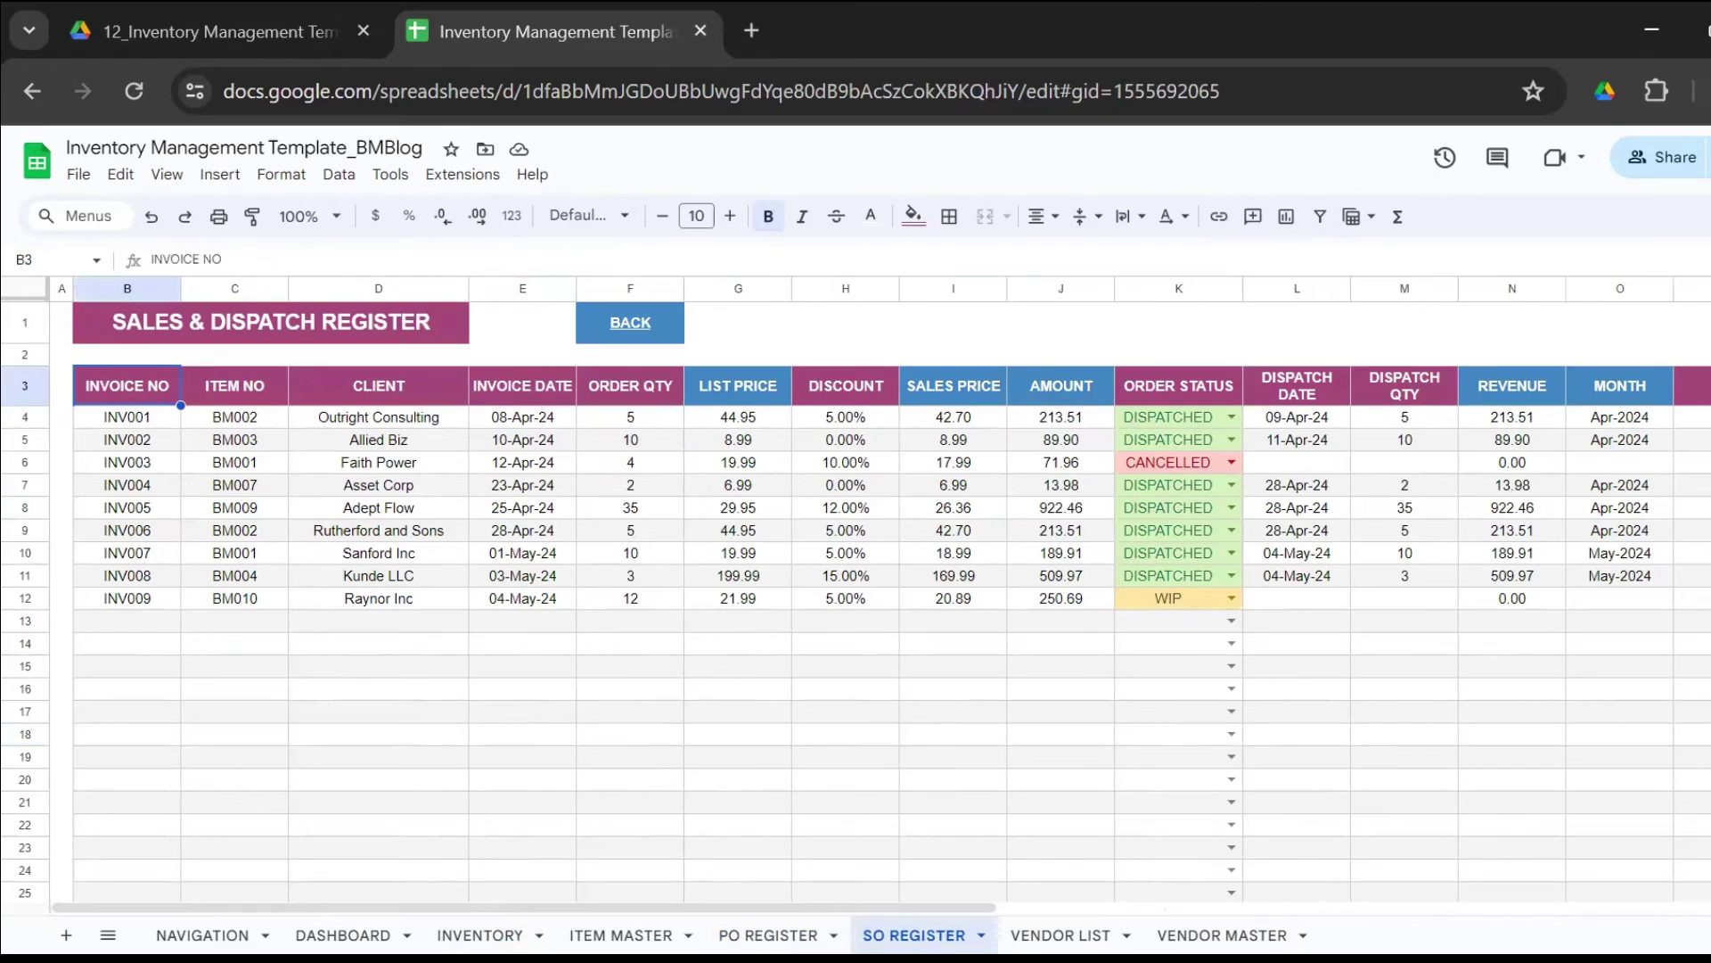
pyautogui.click(235, 385)
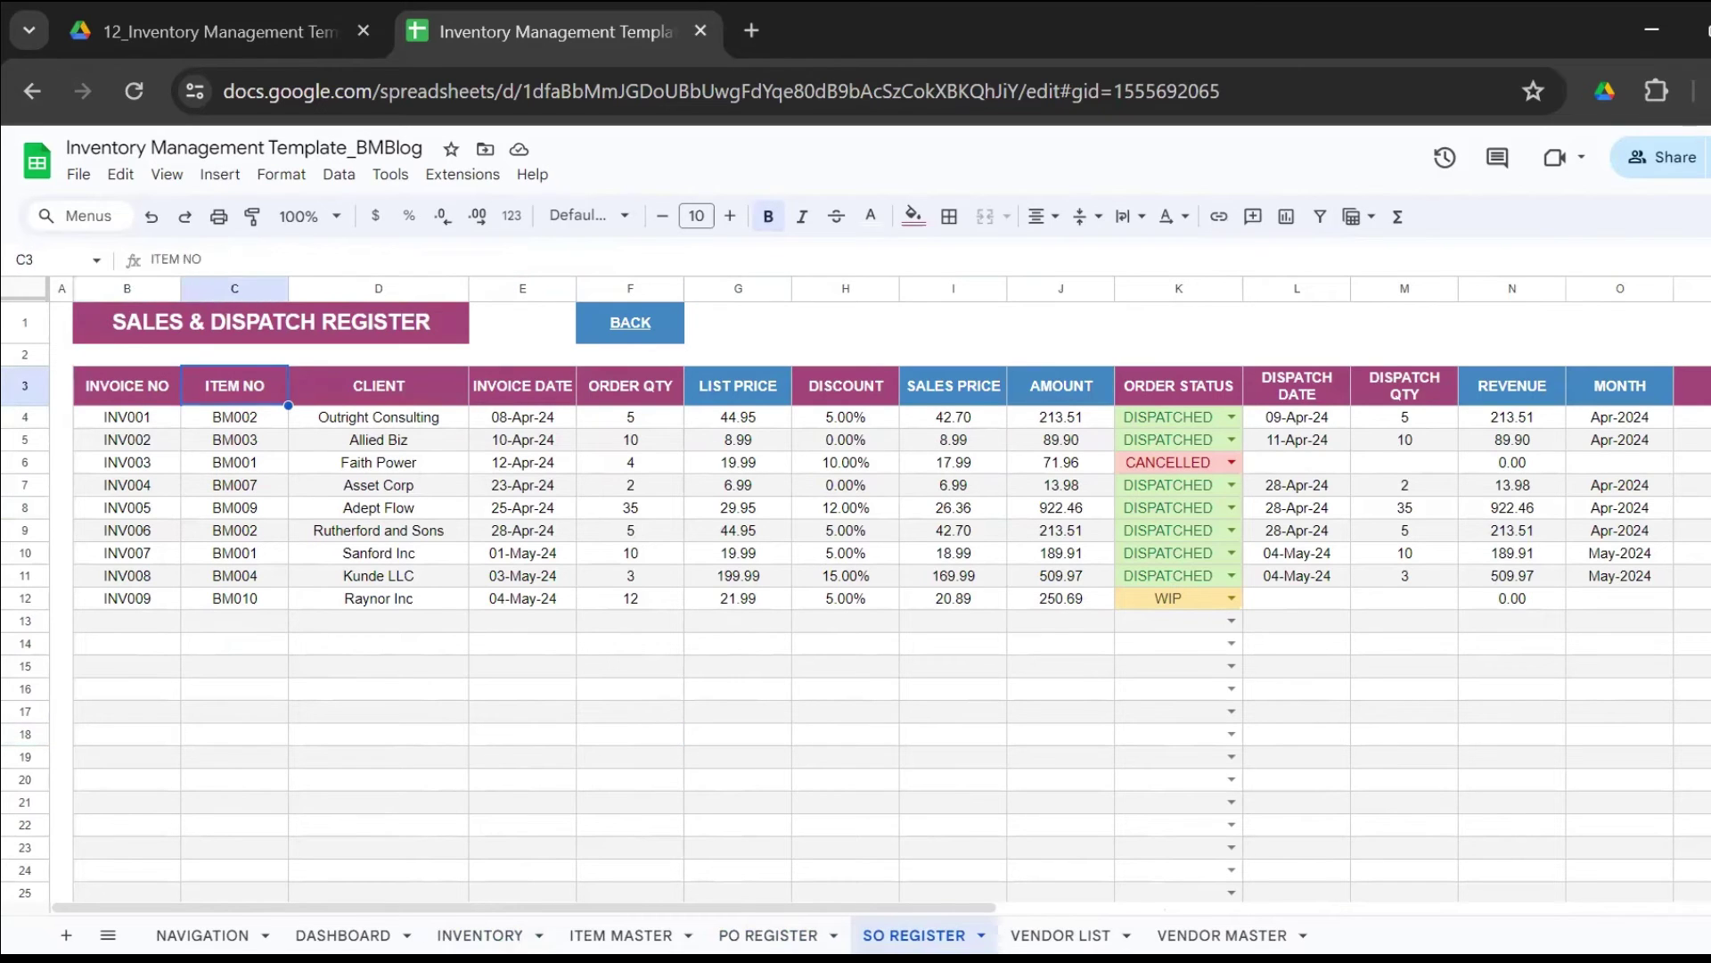
pyautogui.press('Down')
pyautogui.press('Right')
pyautogui.press('Up')
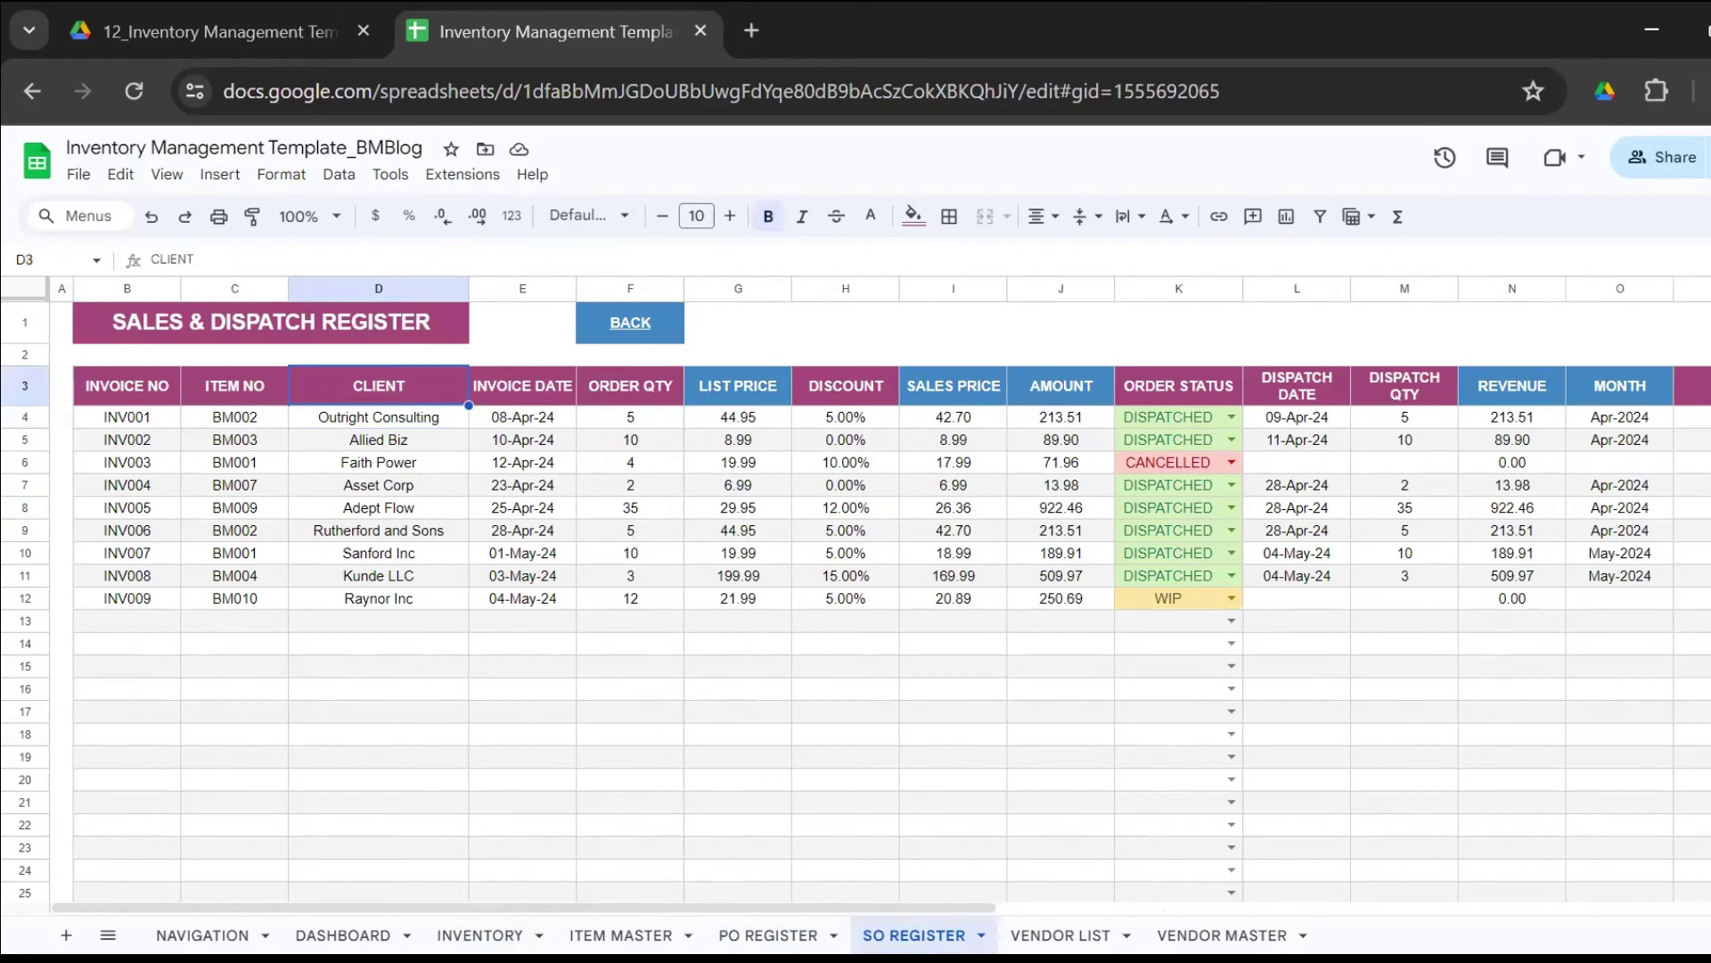
pyautogui.press('Down')
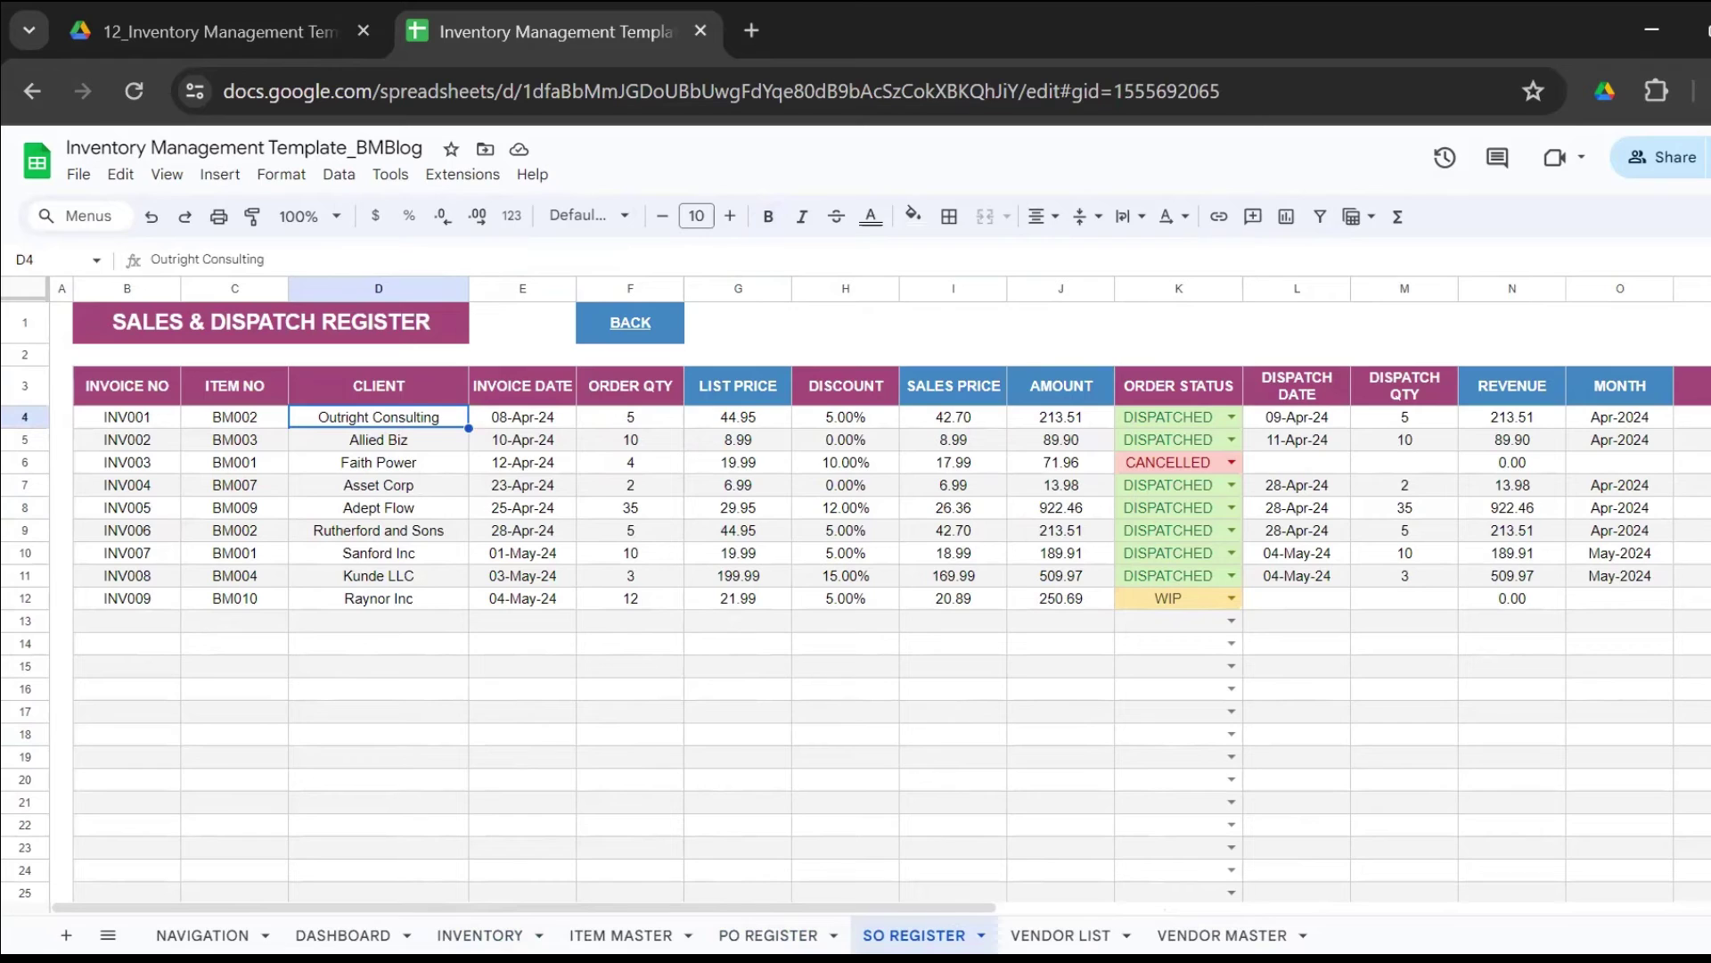
pyautogui.press('Right')
pyautogui.press('Right')
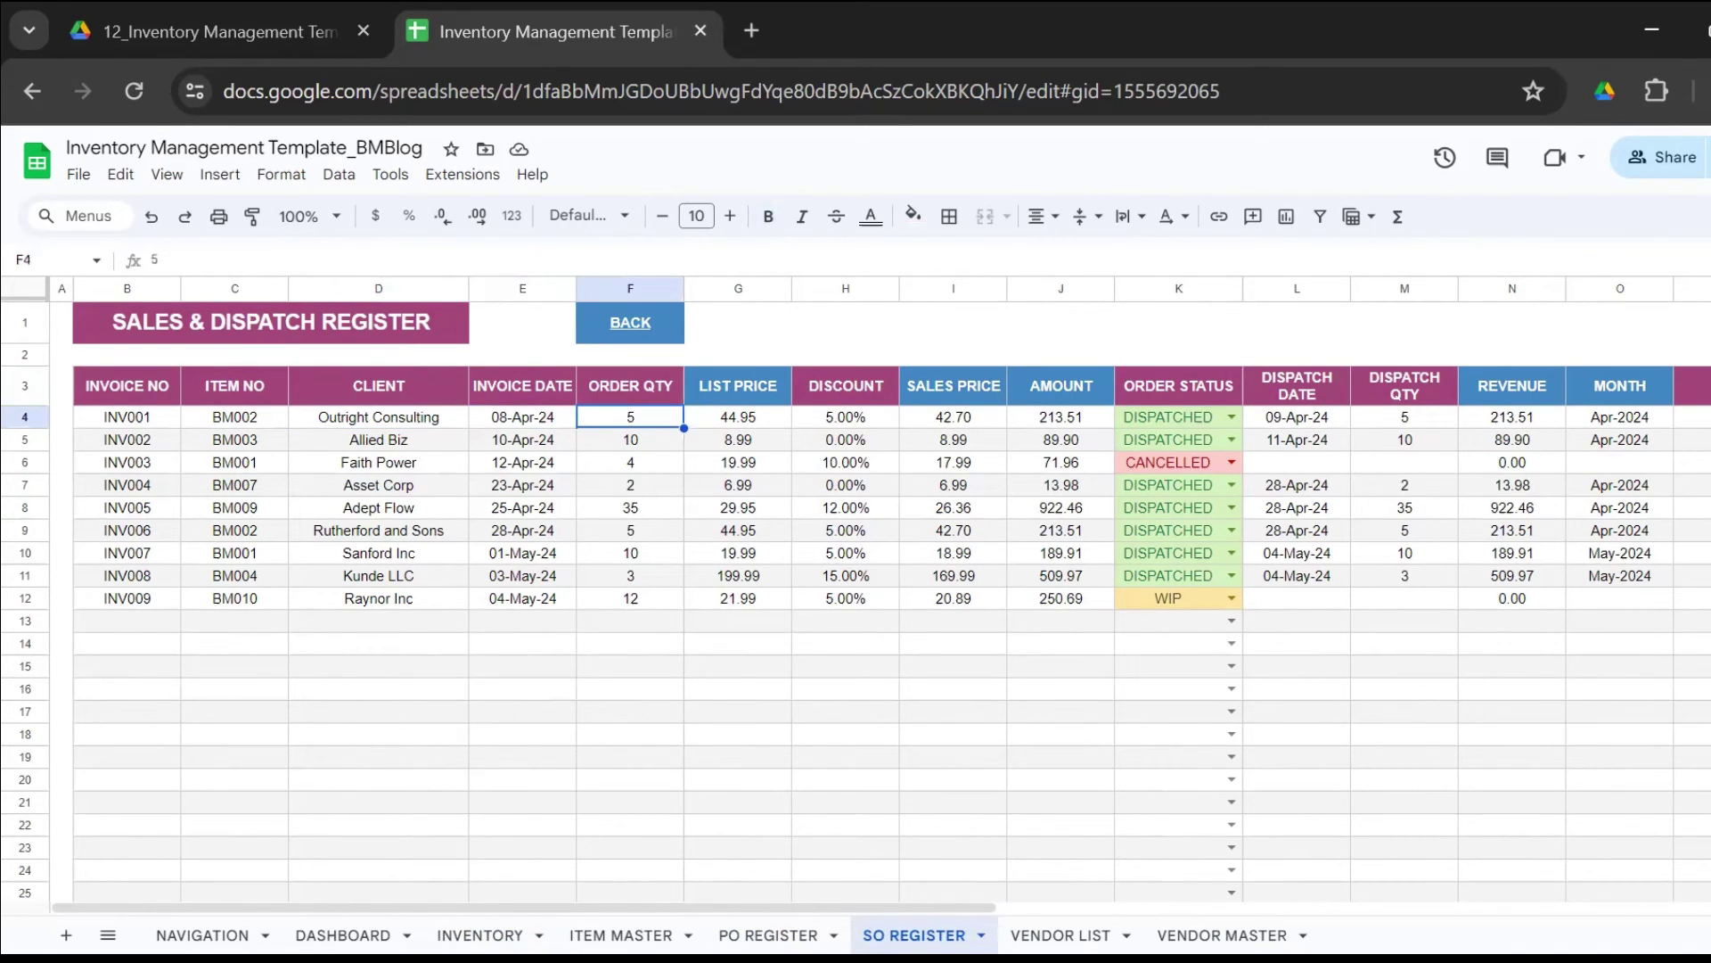
pyautogui.press('Right')
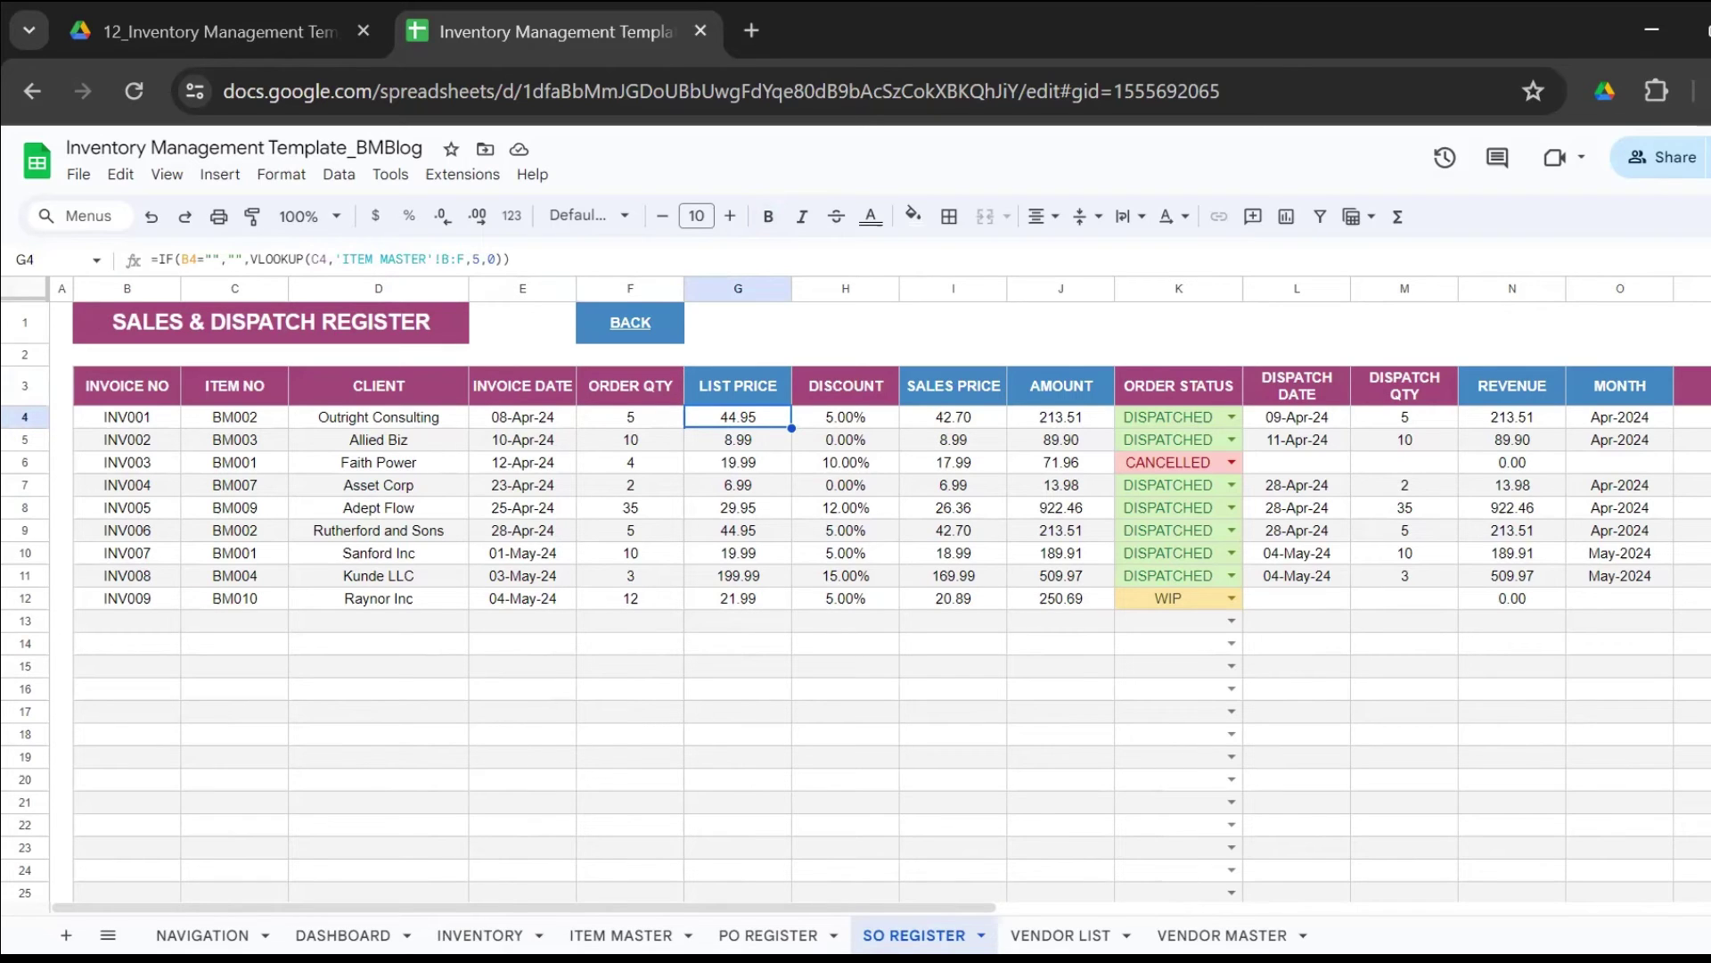
pyautogui.press('Right')
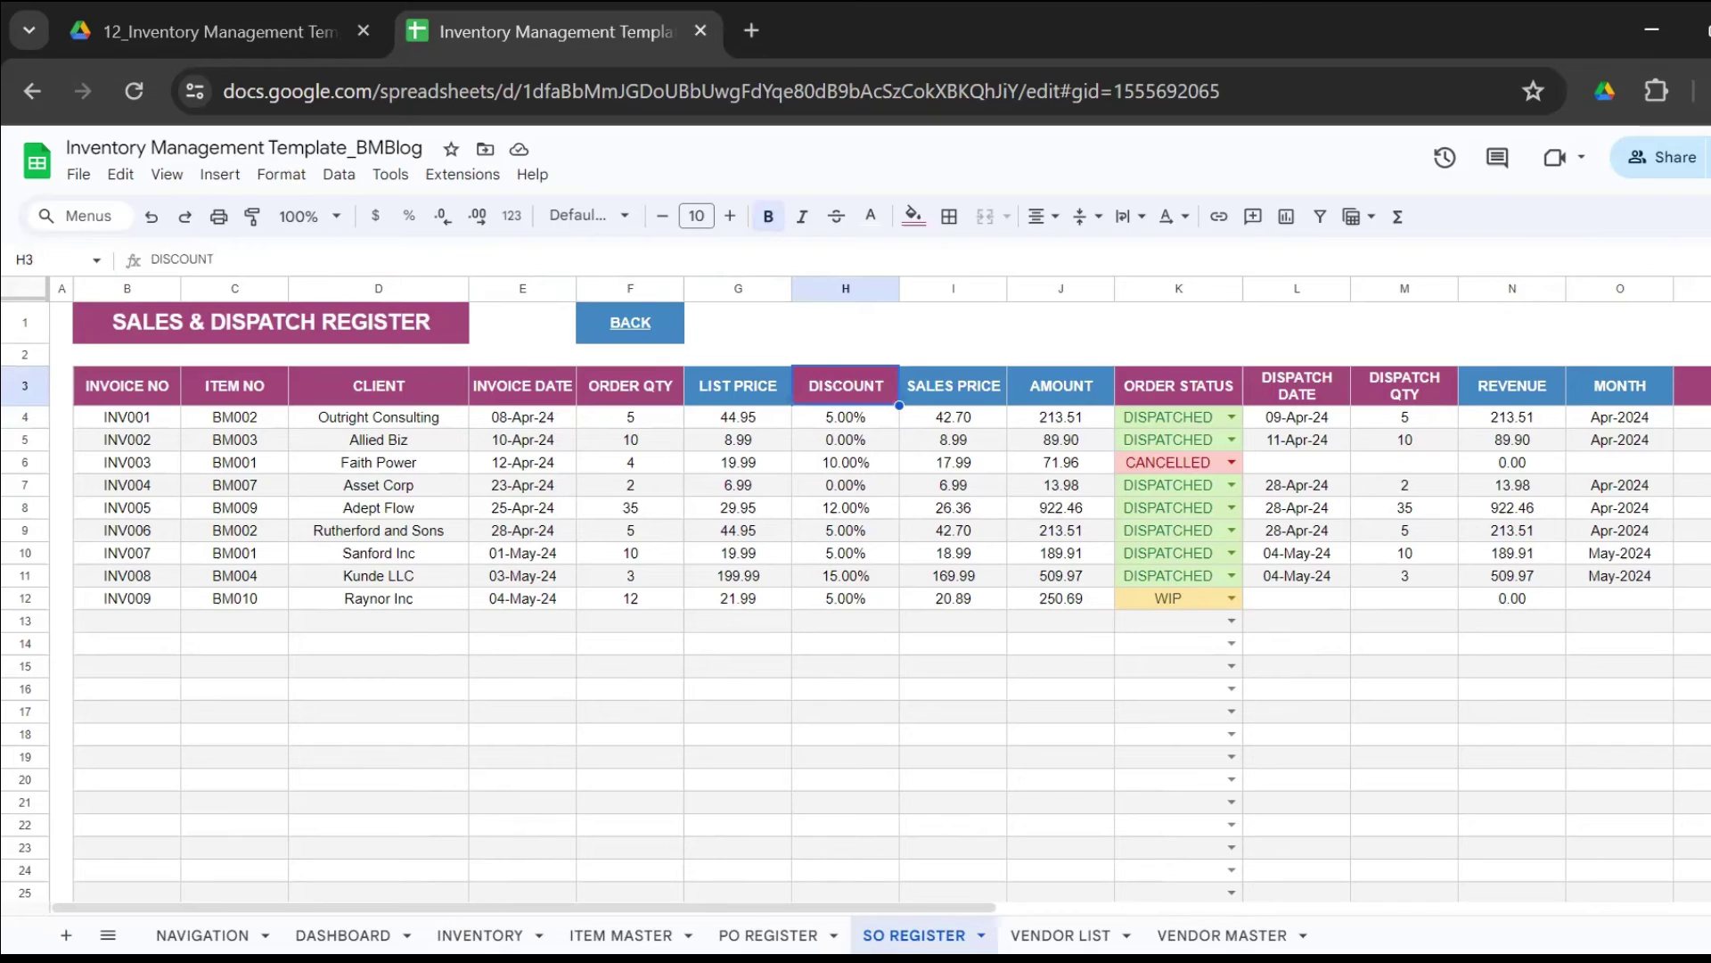
pyautogui.press('Down')
pyautogui.press('Down')
pyautogui.press('Down')
pyautogui.press('Down')
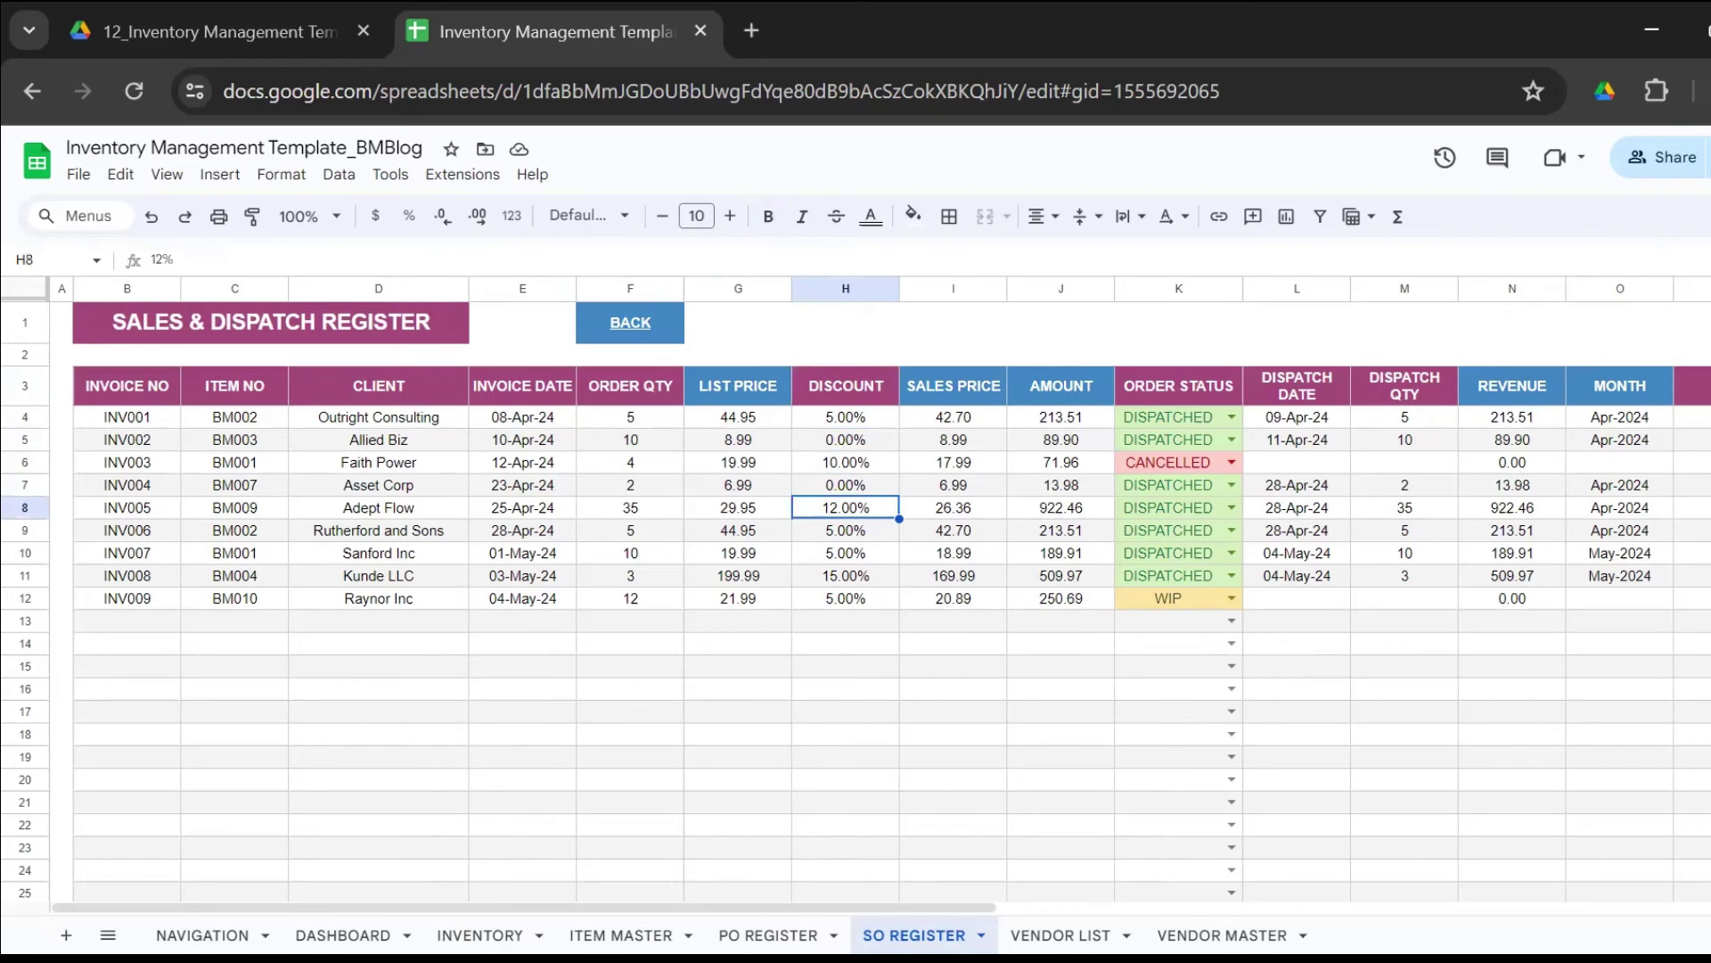
pyautogui.press('Up')
pyautogui.press('Up')
pyautogui.press('Up')
pyautogui.press('Up')
pyautogui.press('Up')
pyautogui.press('Right')
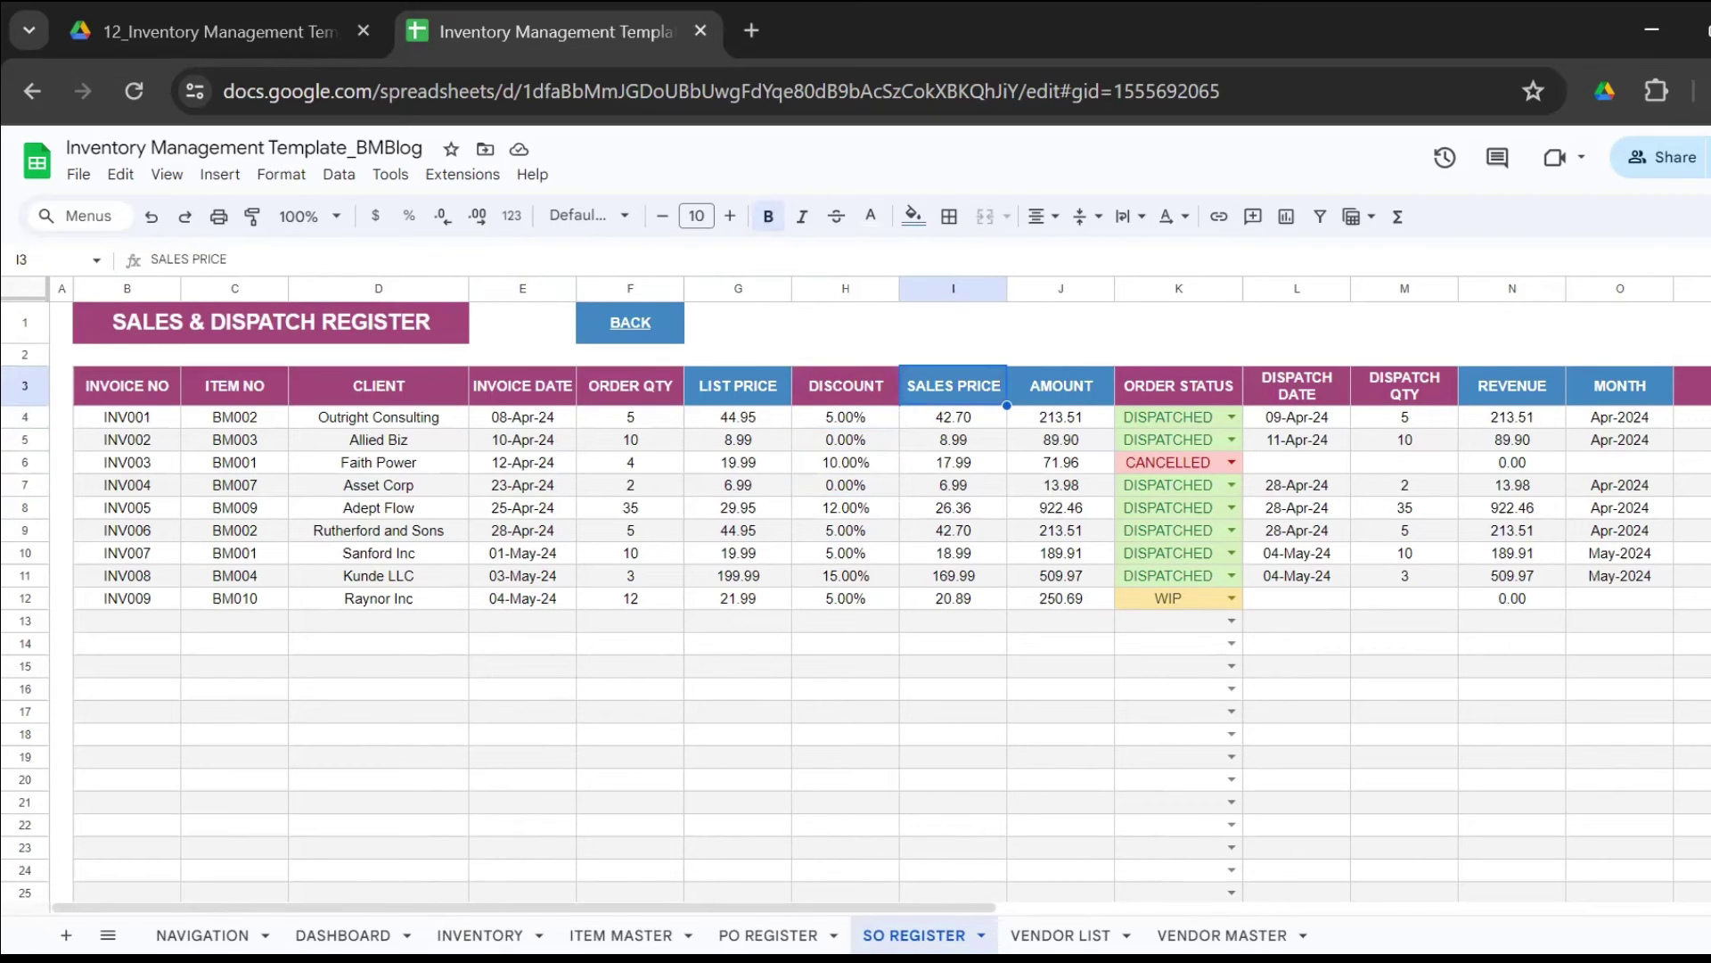
pyautogui.press('Down')
pyautogui.press('Right')
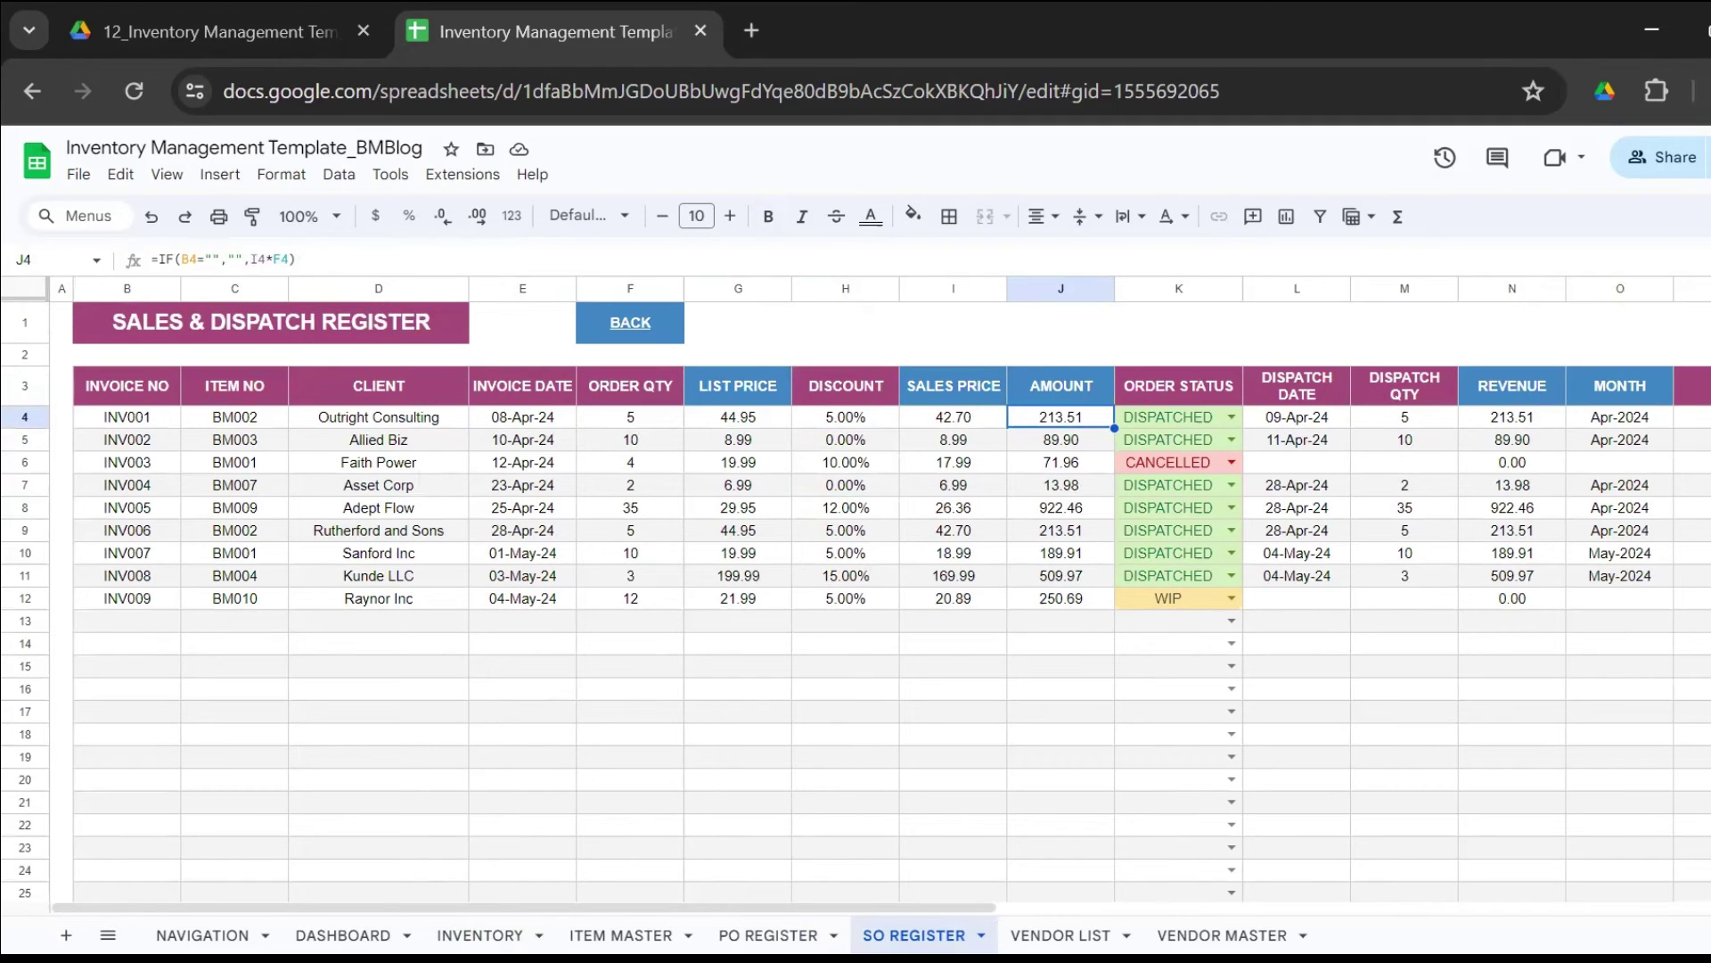
pyautogui.press('Right')
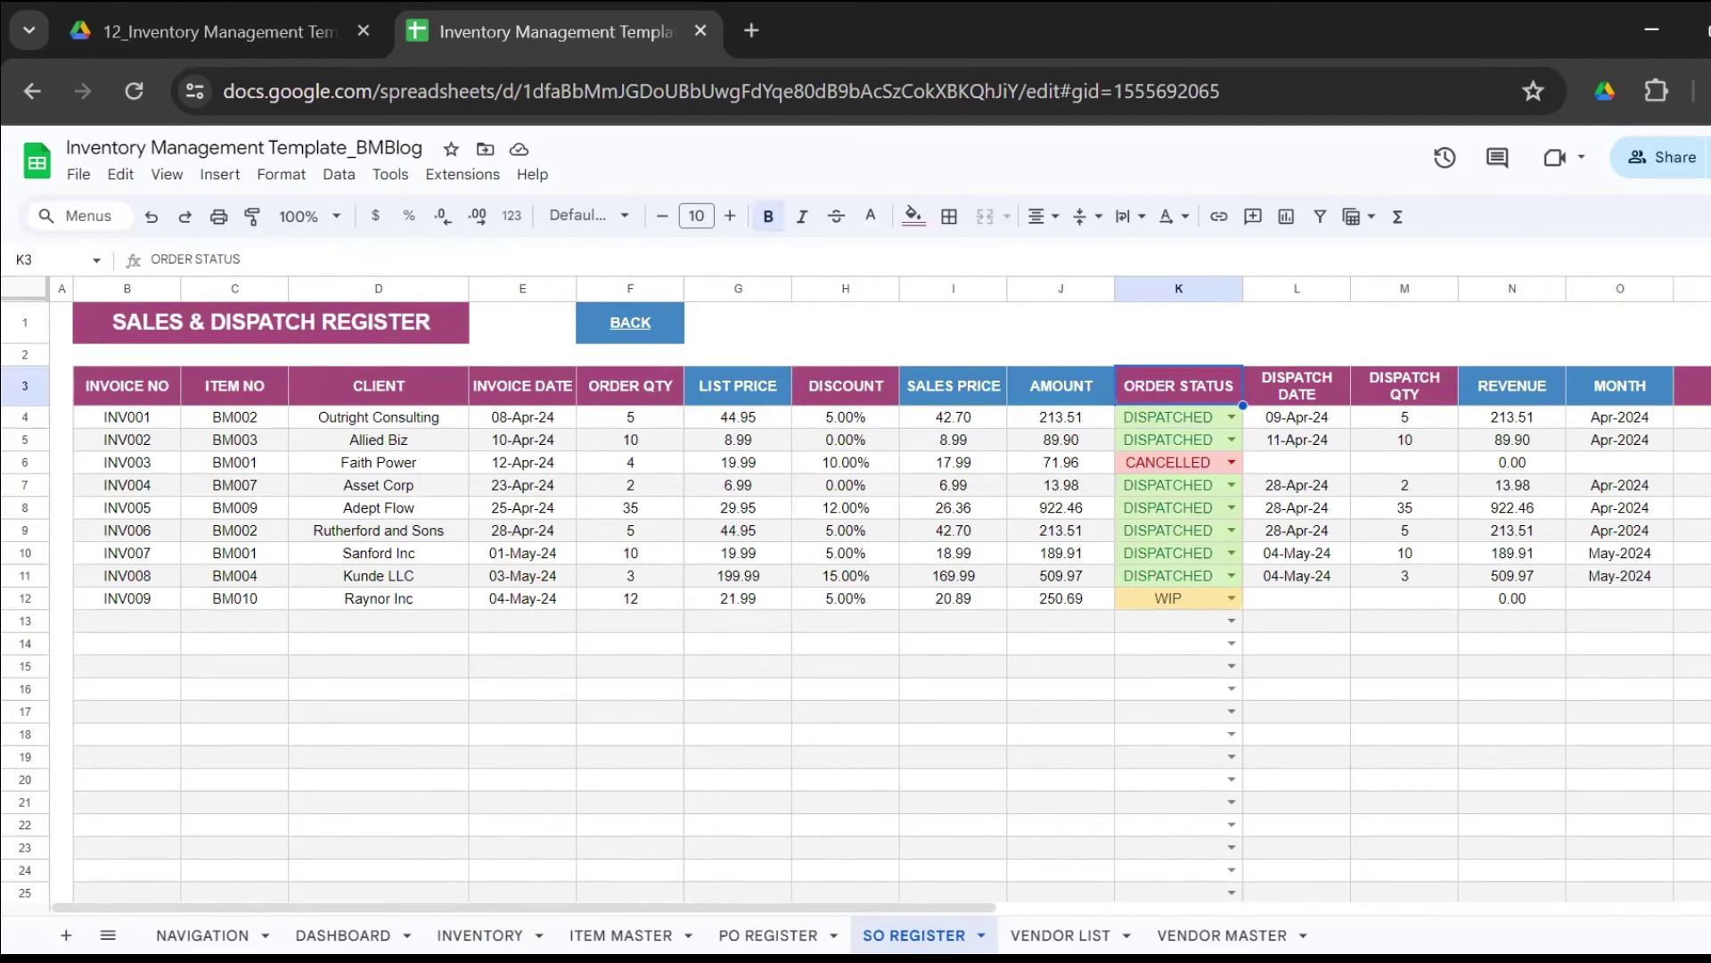
pyautogui.click(1232, 417)
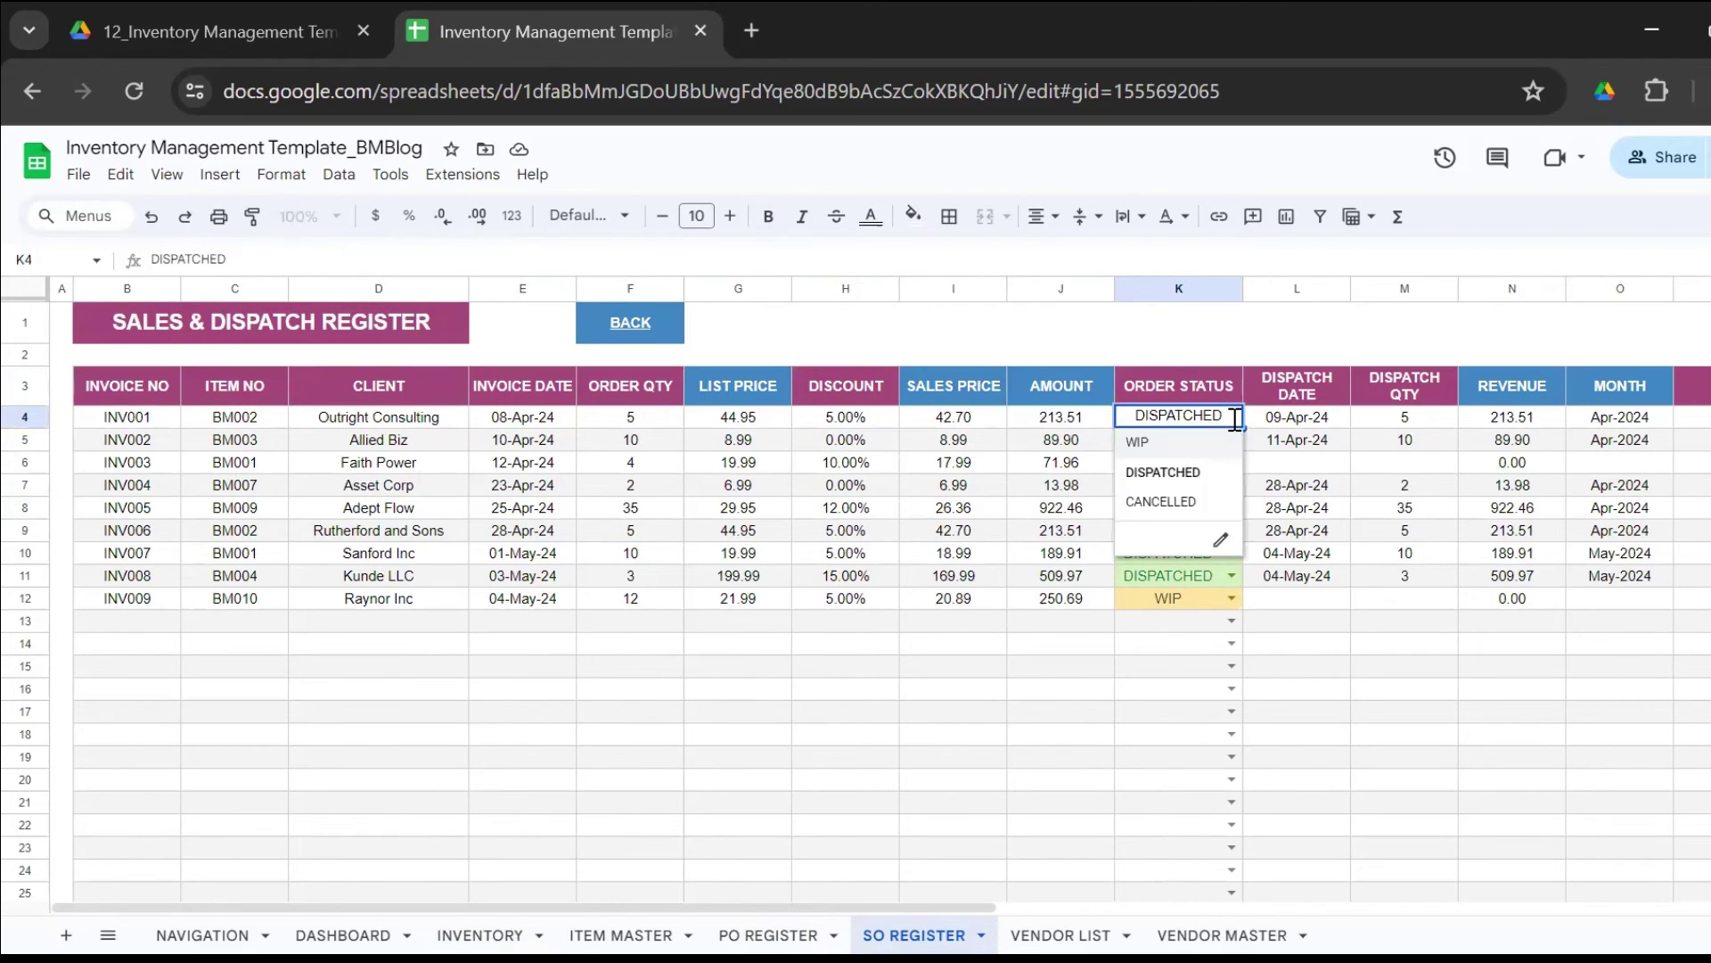
pyautogui.click(1411, 777)
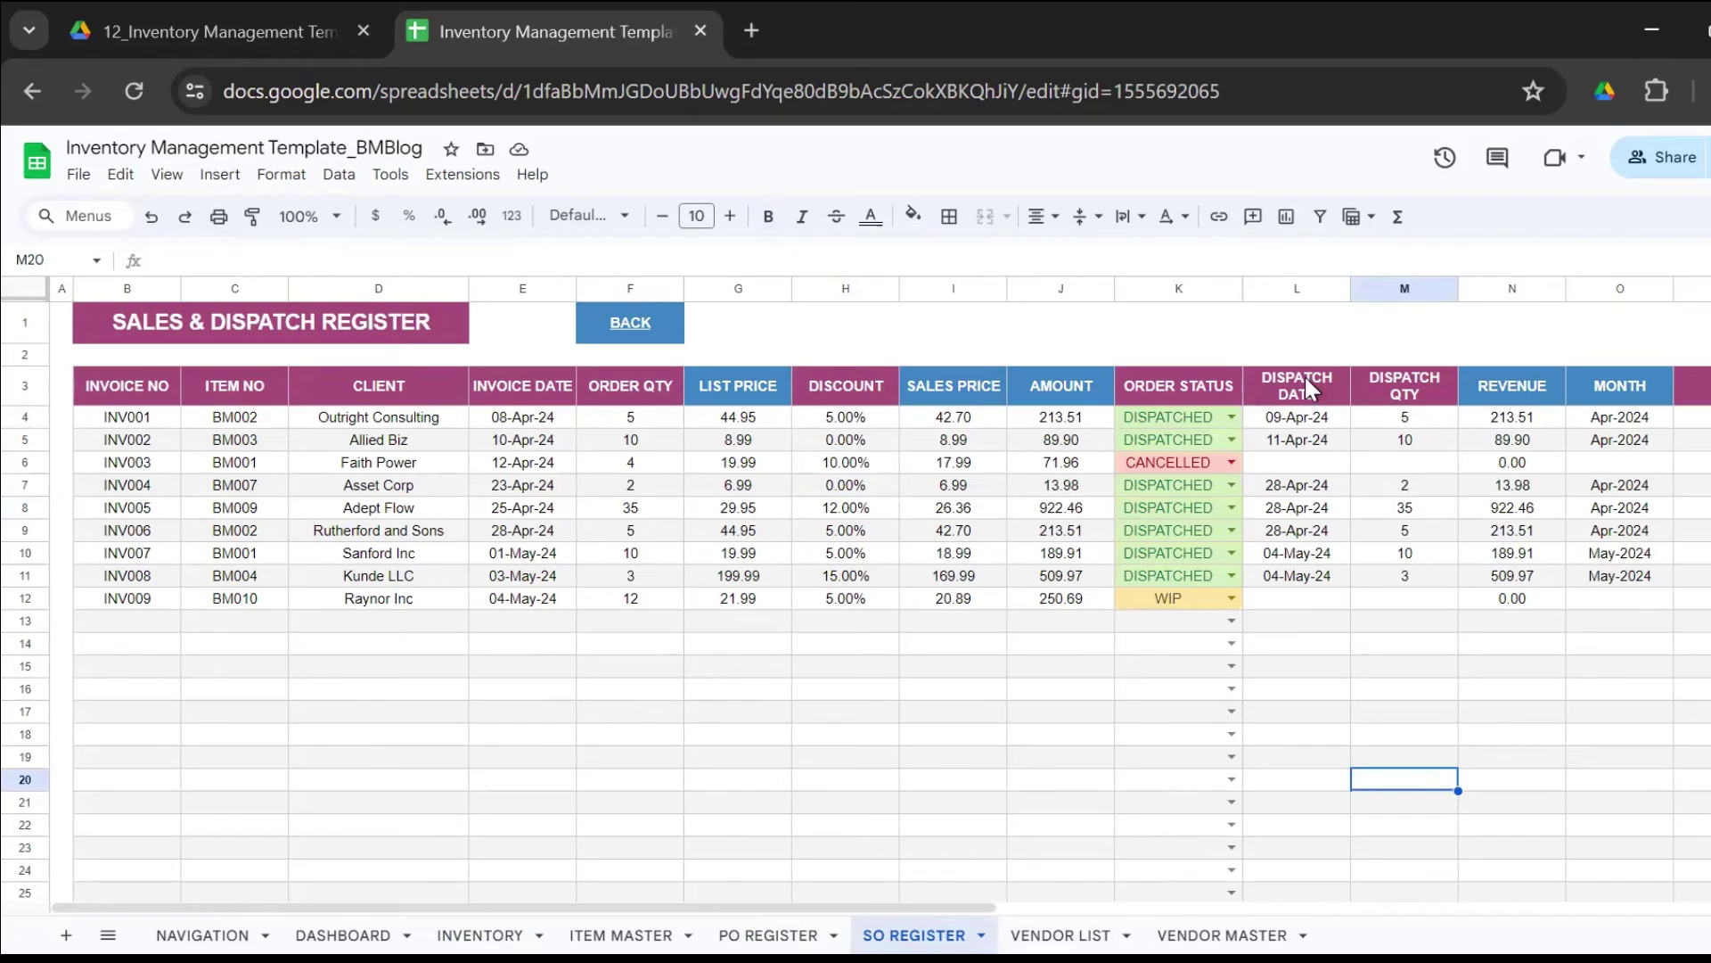
pyautogui.click(1299, 419)
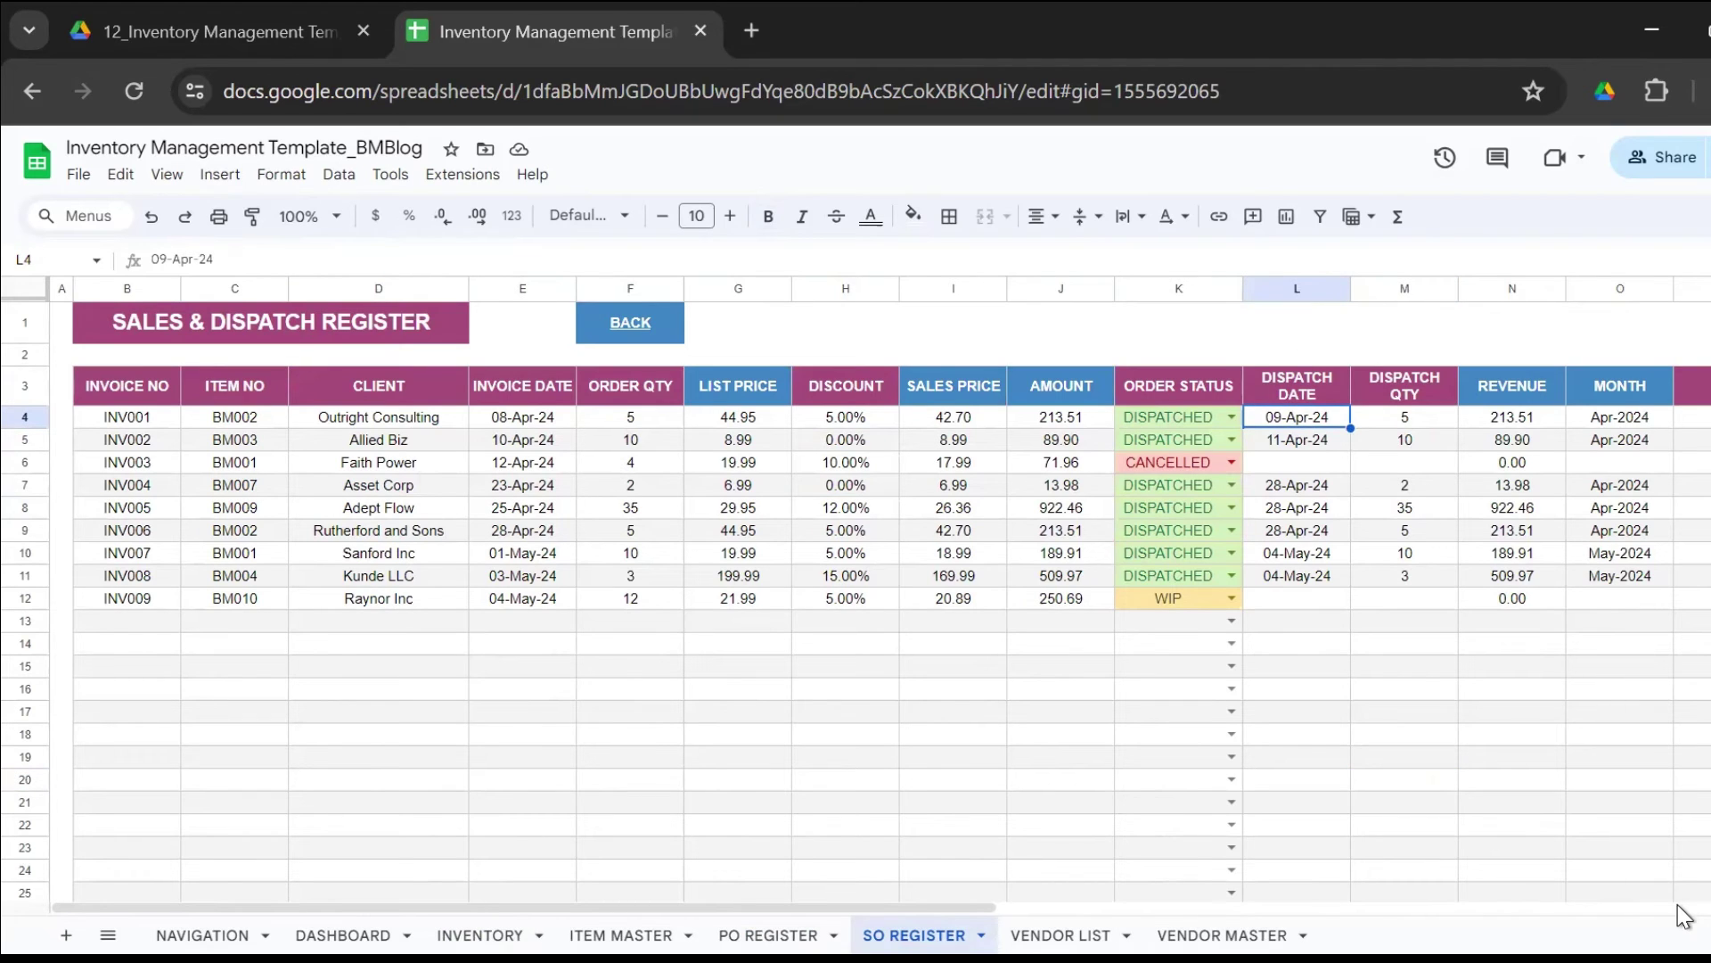
pyautogui.press('Right')
pyautogui.press('Right')
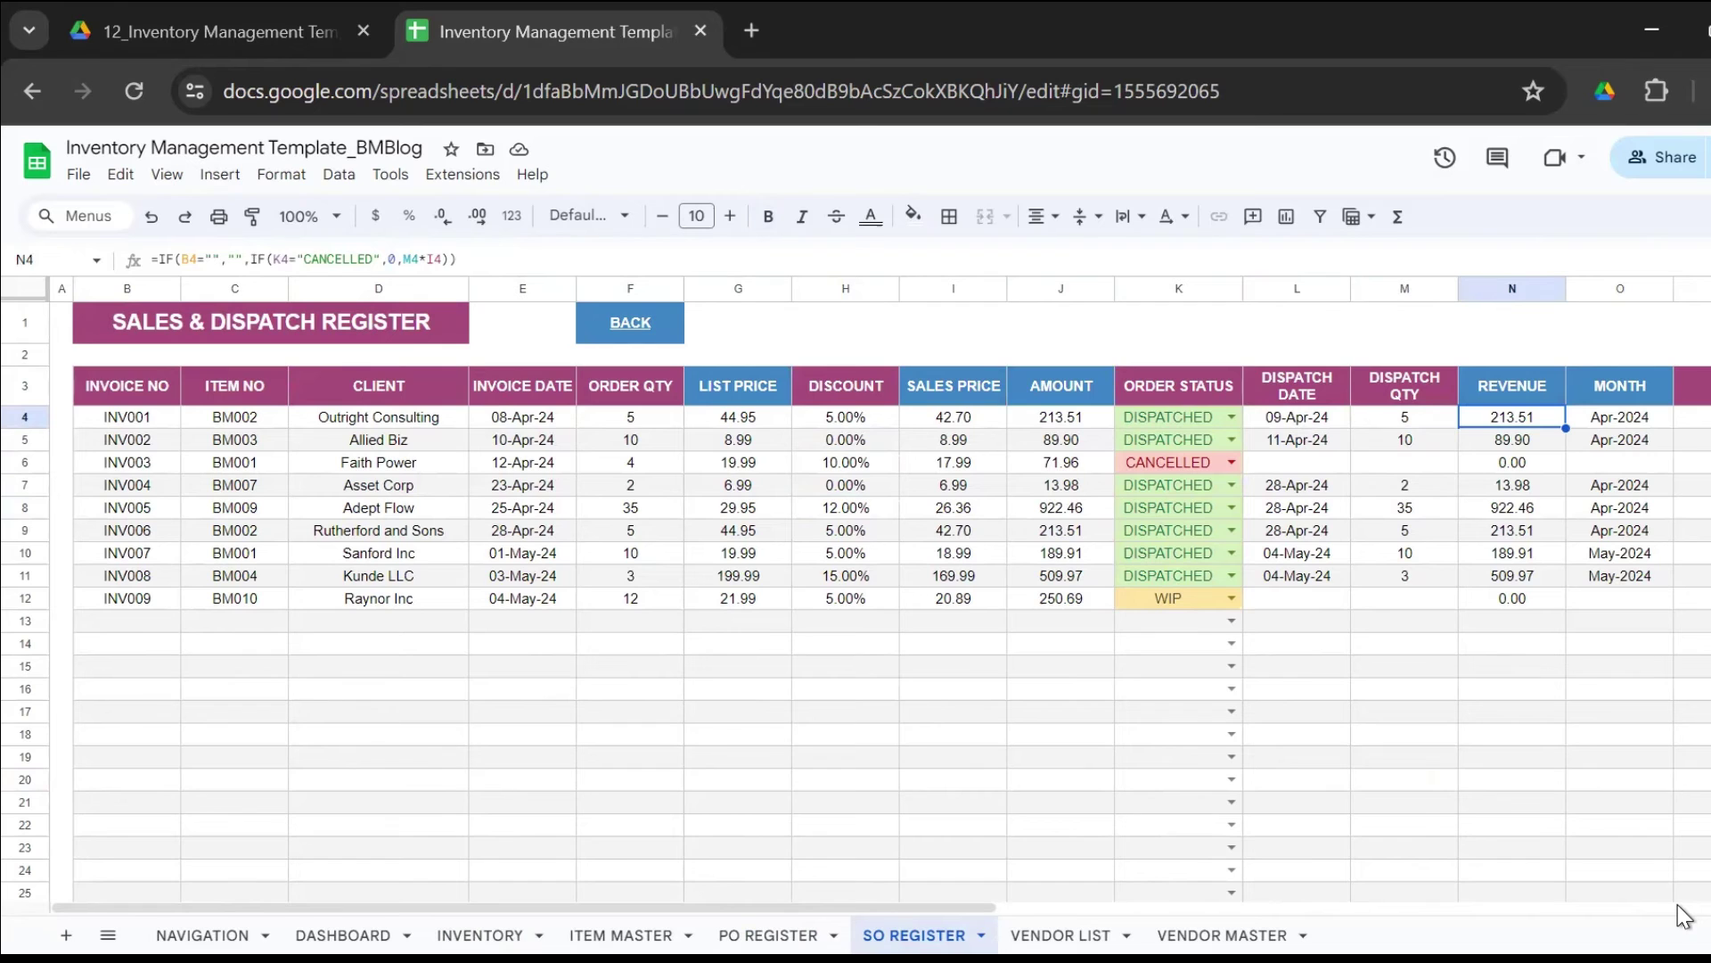
pyautogui.press('Right')
pyautogui.press('Right')
pyautogui.press('Left')
pyautogui.press('Left')
pyautogui.press('Left')
pyautogui.press('Left')
pyautogui.press('Left')
pyautogui.press('Left')
pyautogui.press('Left')
pyautogui.press('Left')
pyautogui.press('Left')
pyautogui.press('Left')
pyautogui.press('Left')
pyautogui.press('Left')
pyautogui.press('Left')
pyautogui.press('Left')
pyautogui.press('Left')
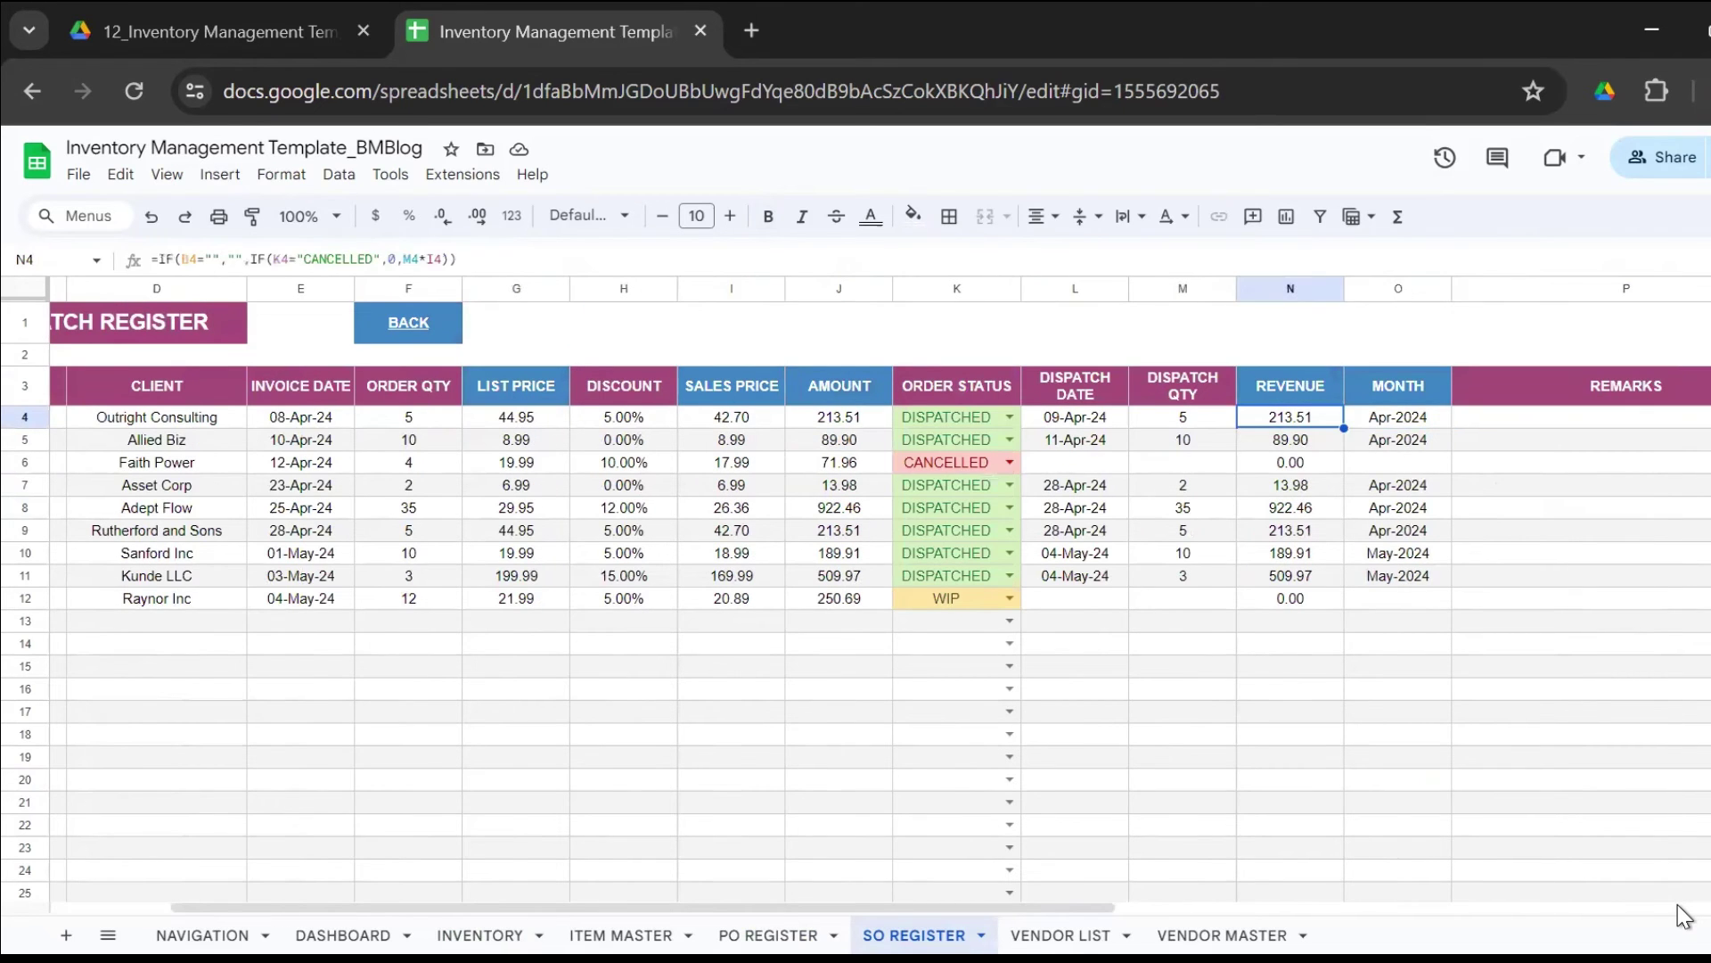
pyautogui.press('Right')
pyautogui.press('Right')
pyautogui.press('Right')
pyautogui.press('Right')
pyautogui.press('Right')
pyautogui.press('Right')
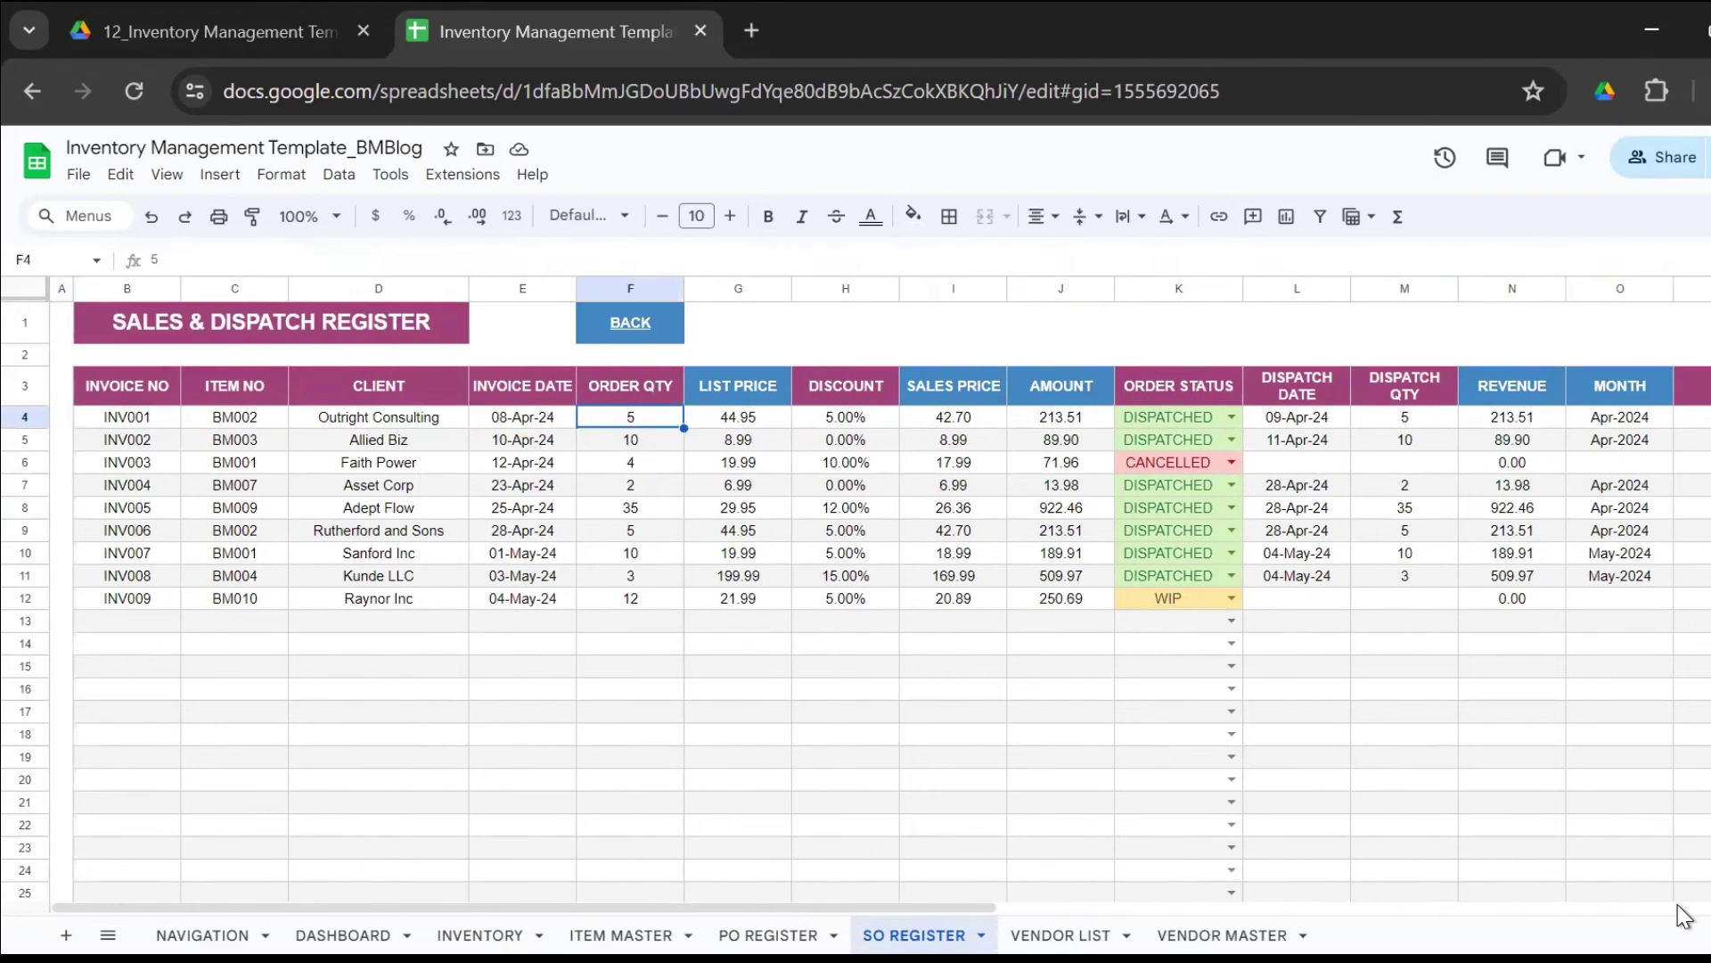
pyautogui.press('Down')
pyautogui.press('Down')
pyautogui.press('Down')
pyautogui.press('Down')
pyautogui.press('Down')
pyautogui.press('Down')
pyautogui.press('Down')
pyautogui.press('Down')
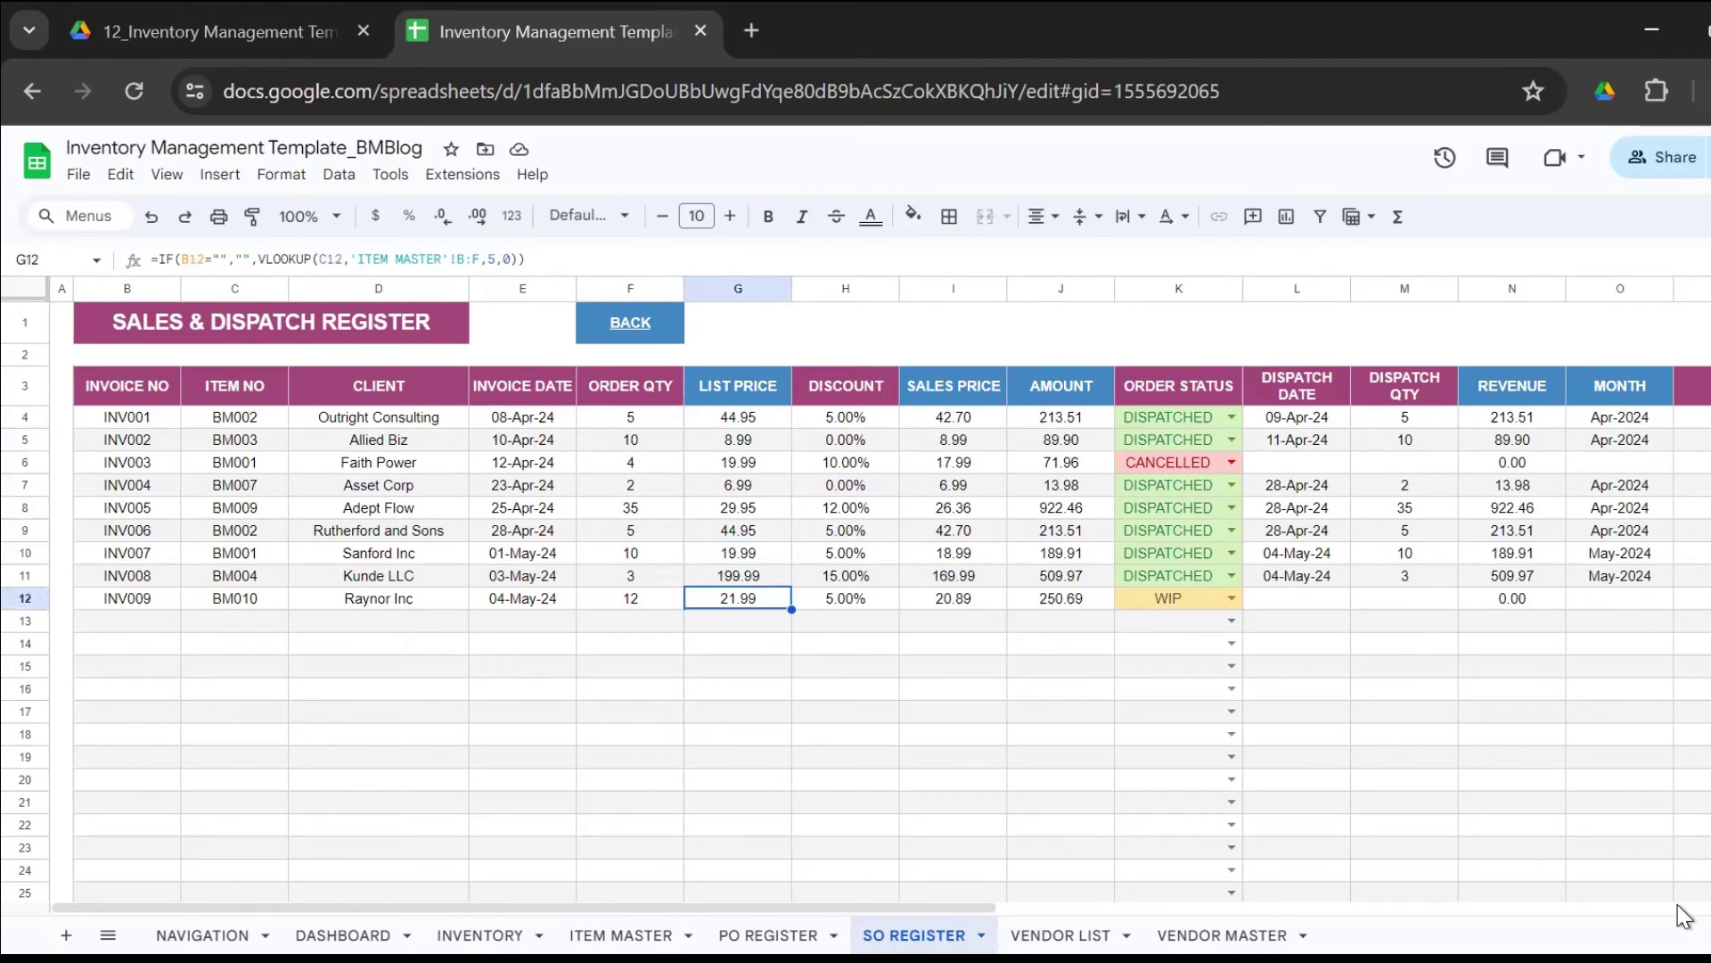
pyautogui.click(356, 916)
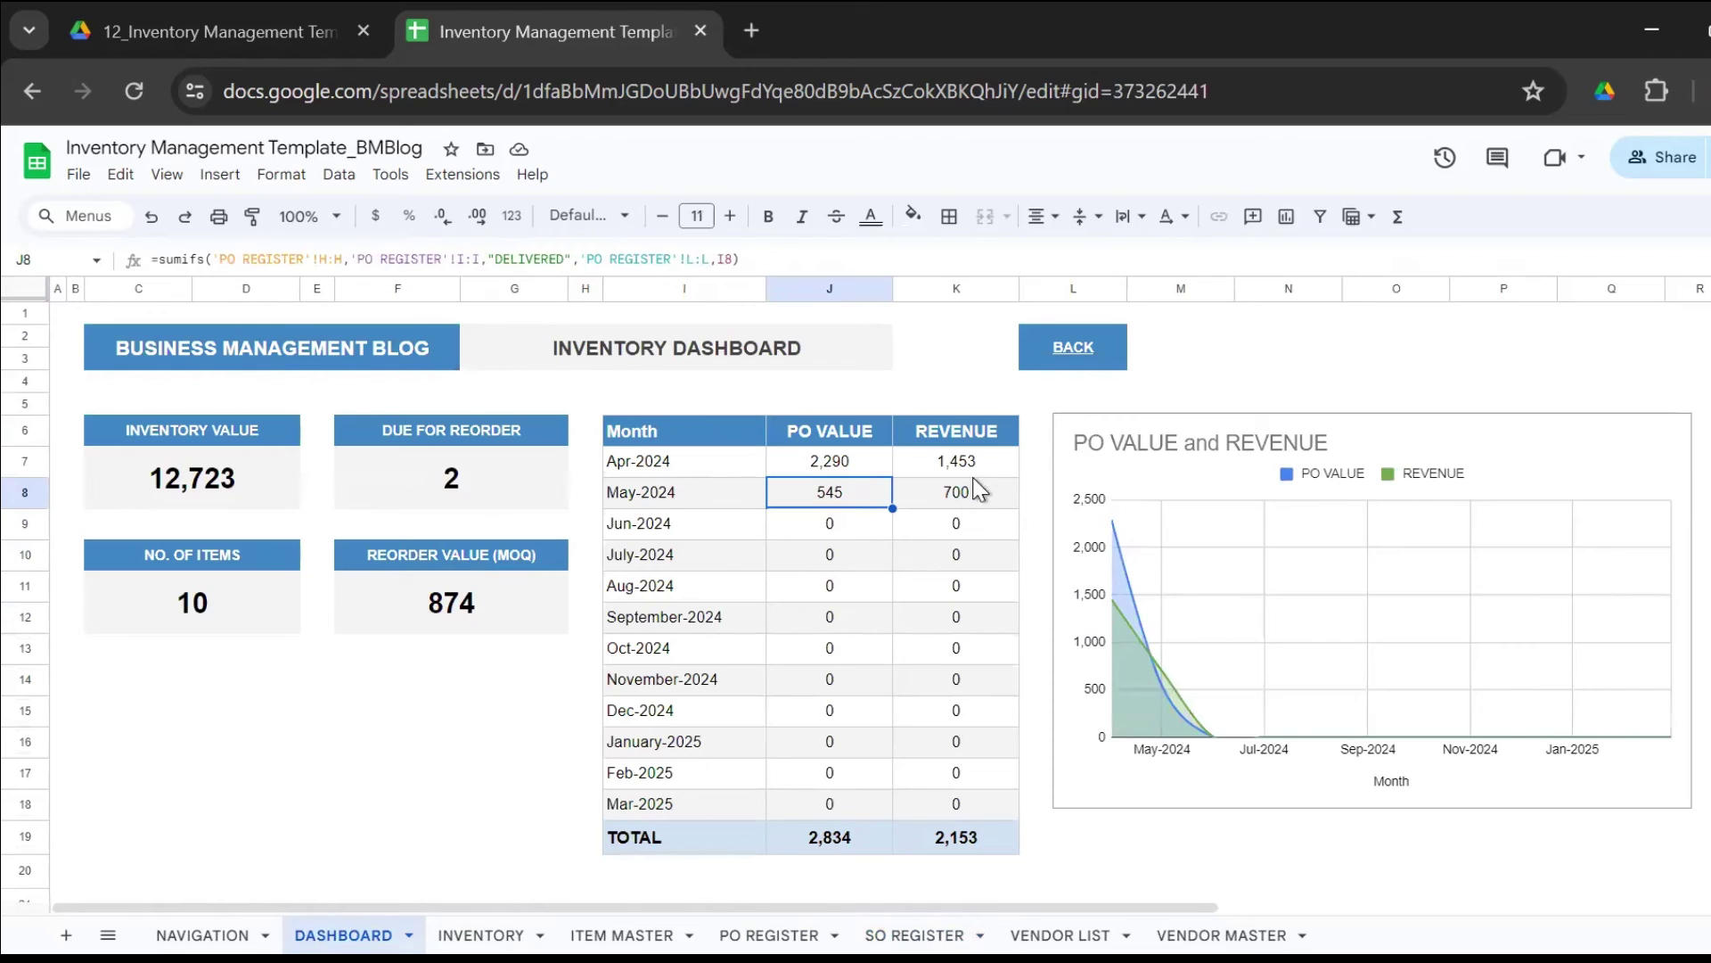
pyautogui.click(986, 464)
pyautogui.click(982, 496)
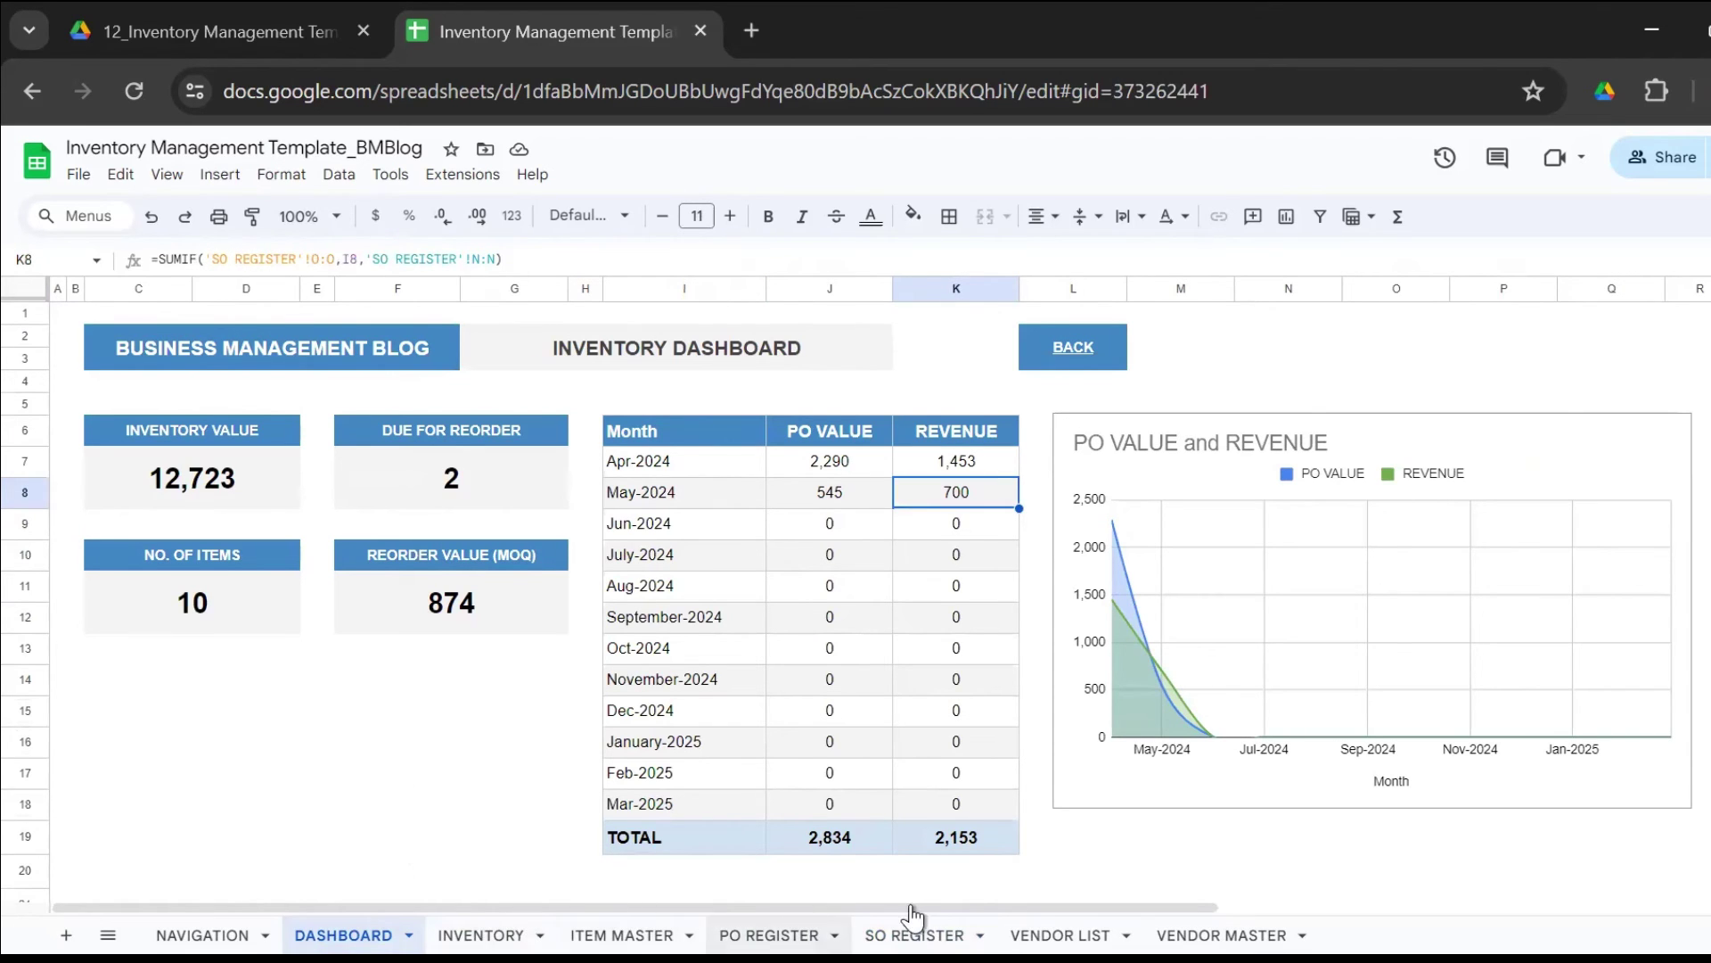
pyautogui.click(1159, 599)
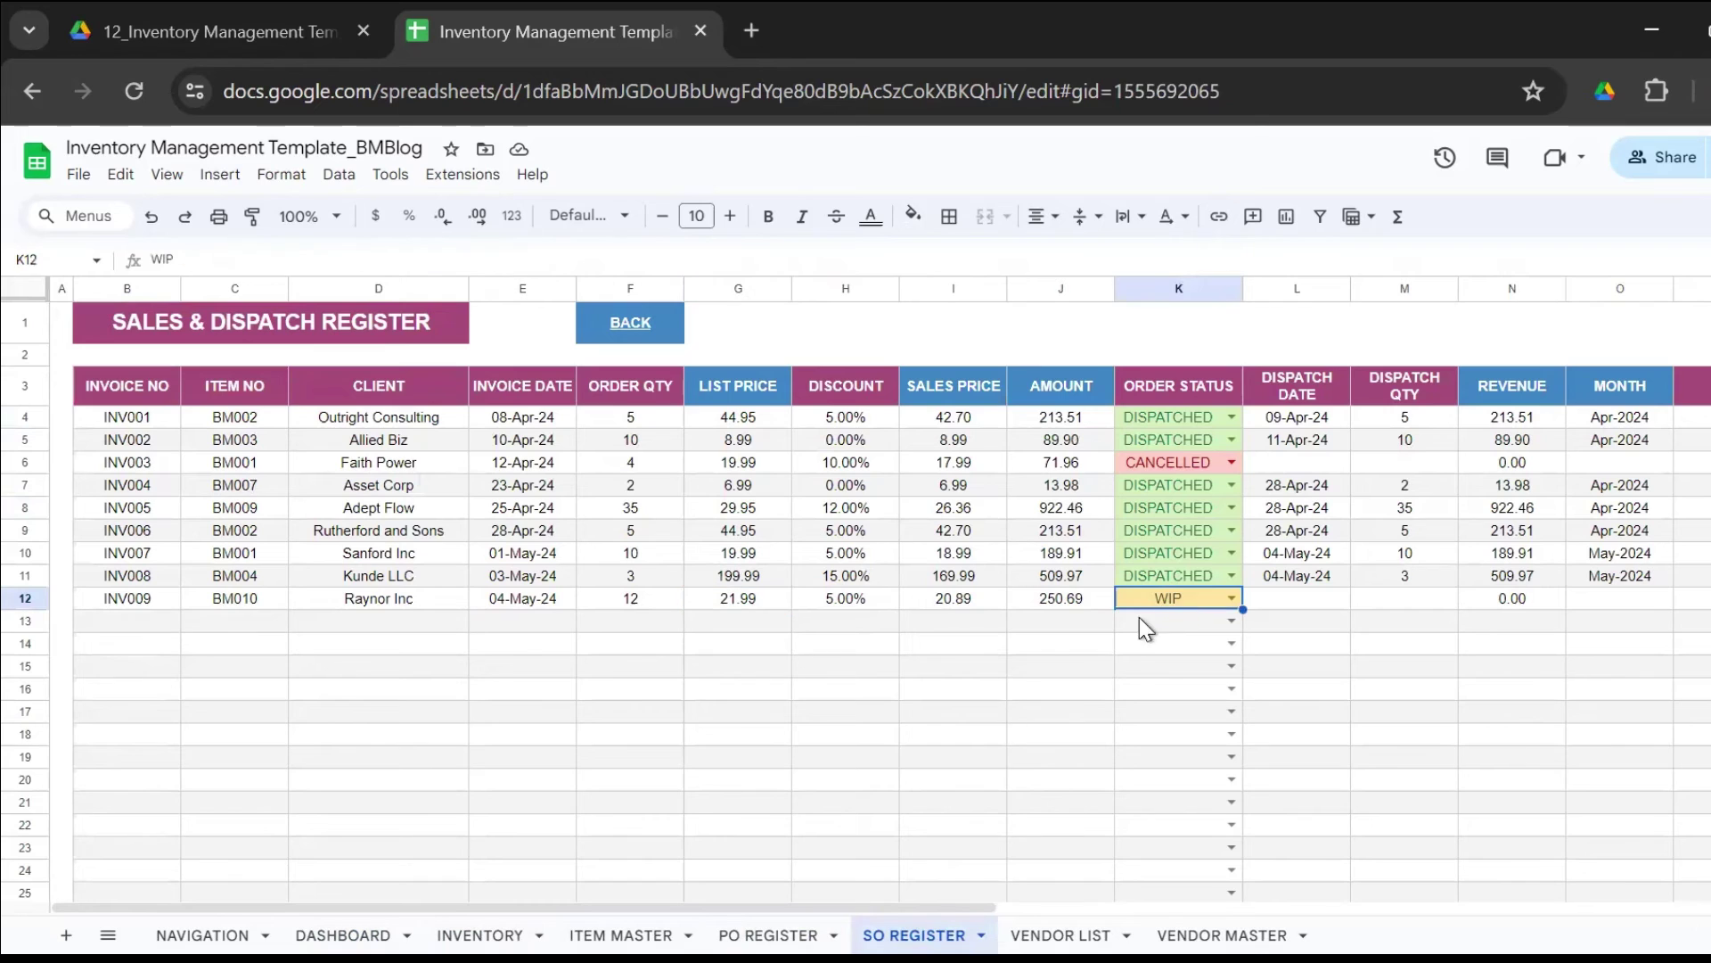
# Confirm INV009's item BM010 has 66 in stock on the Inventory sheet.
pyautogui.click(255, 603)
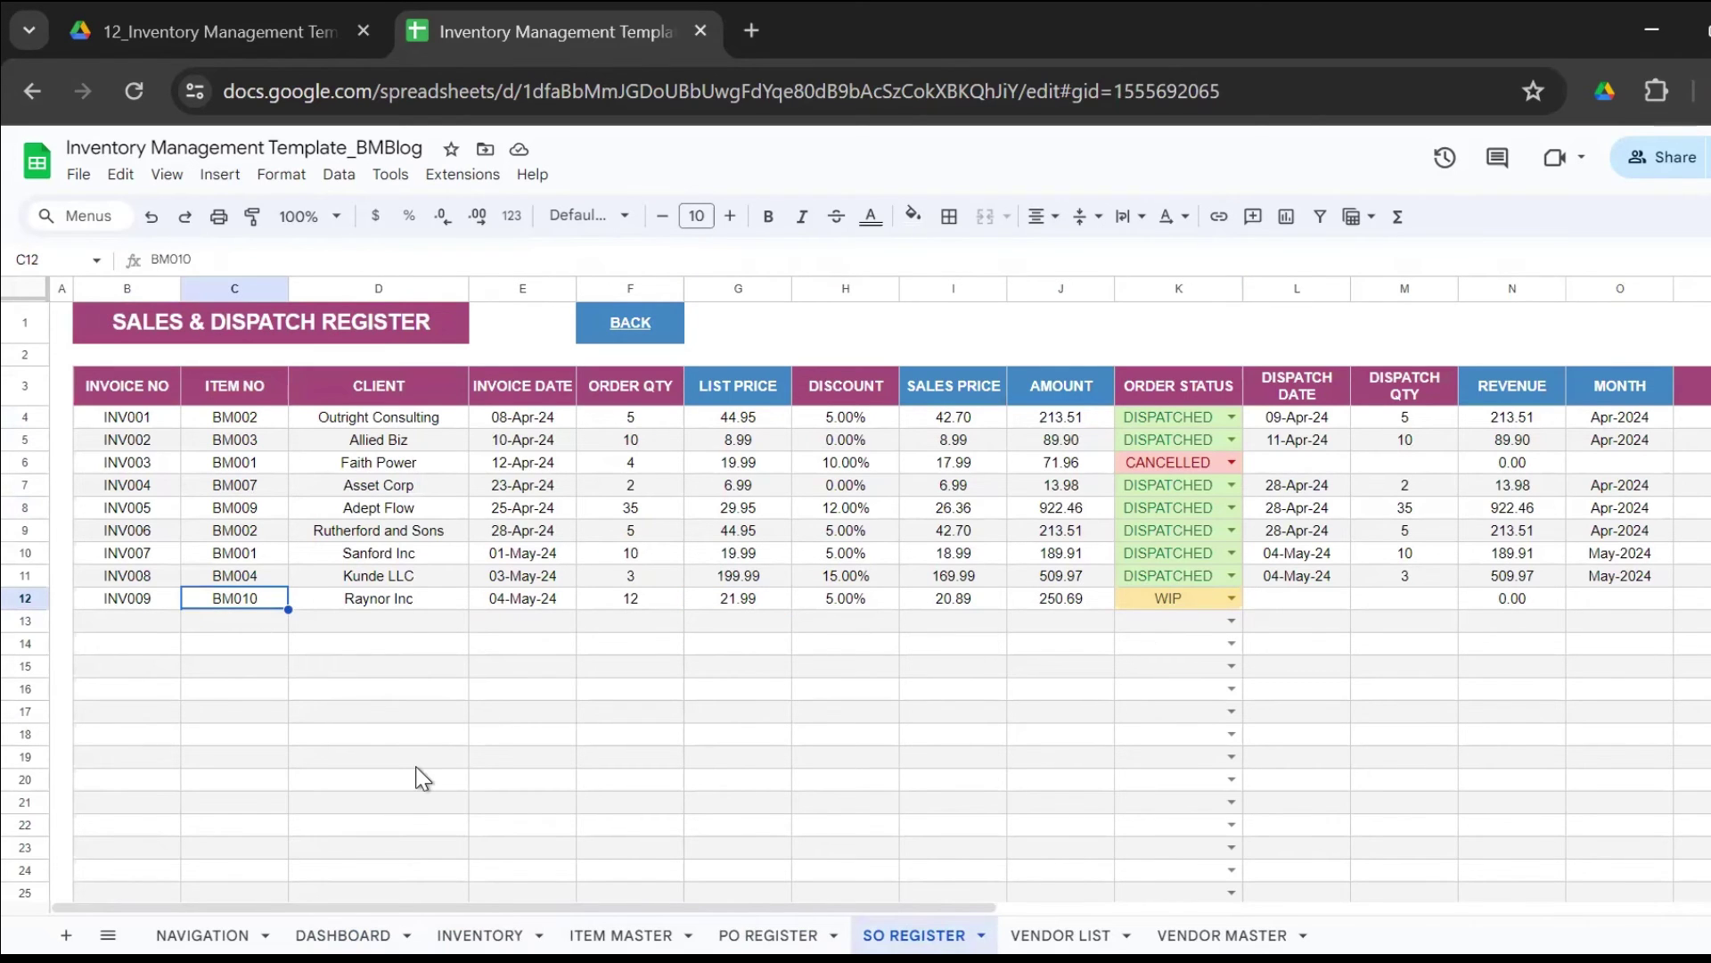
pyautogui.click(517, 918)
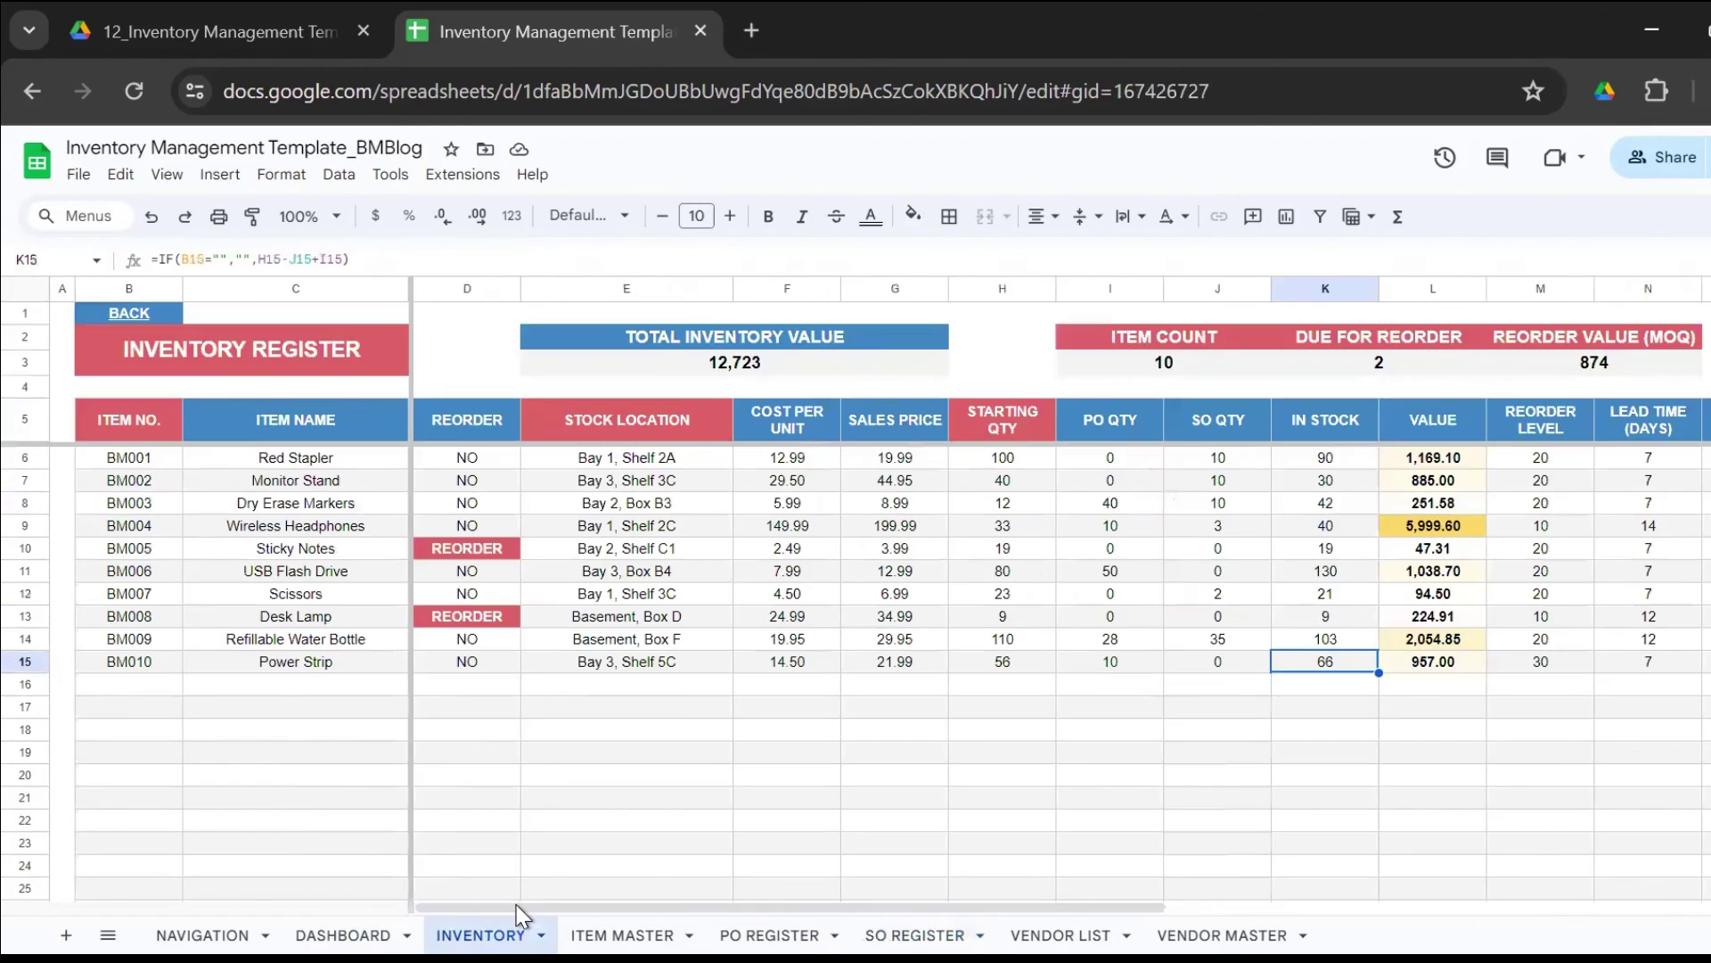
pyautogui.click(153, 669)
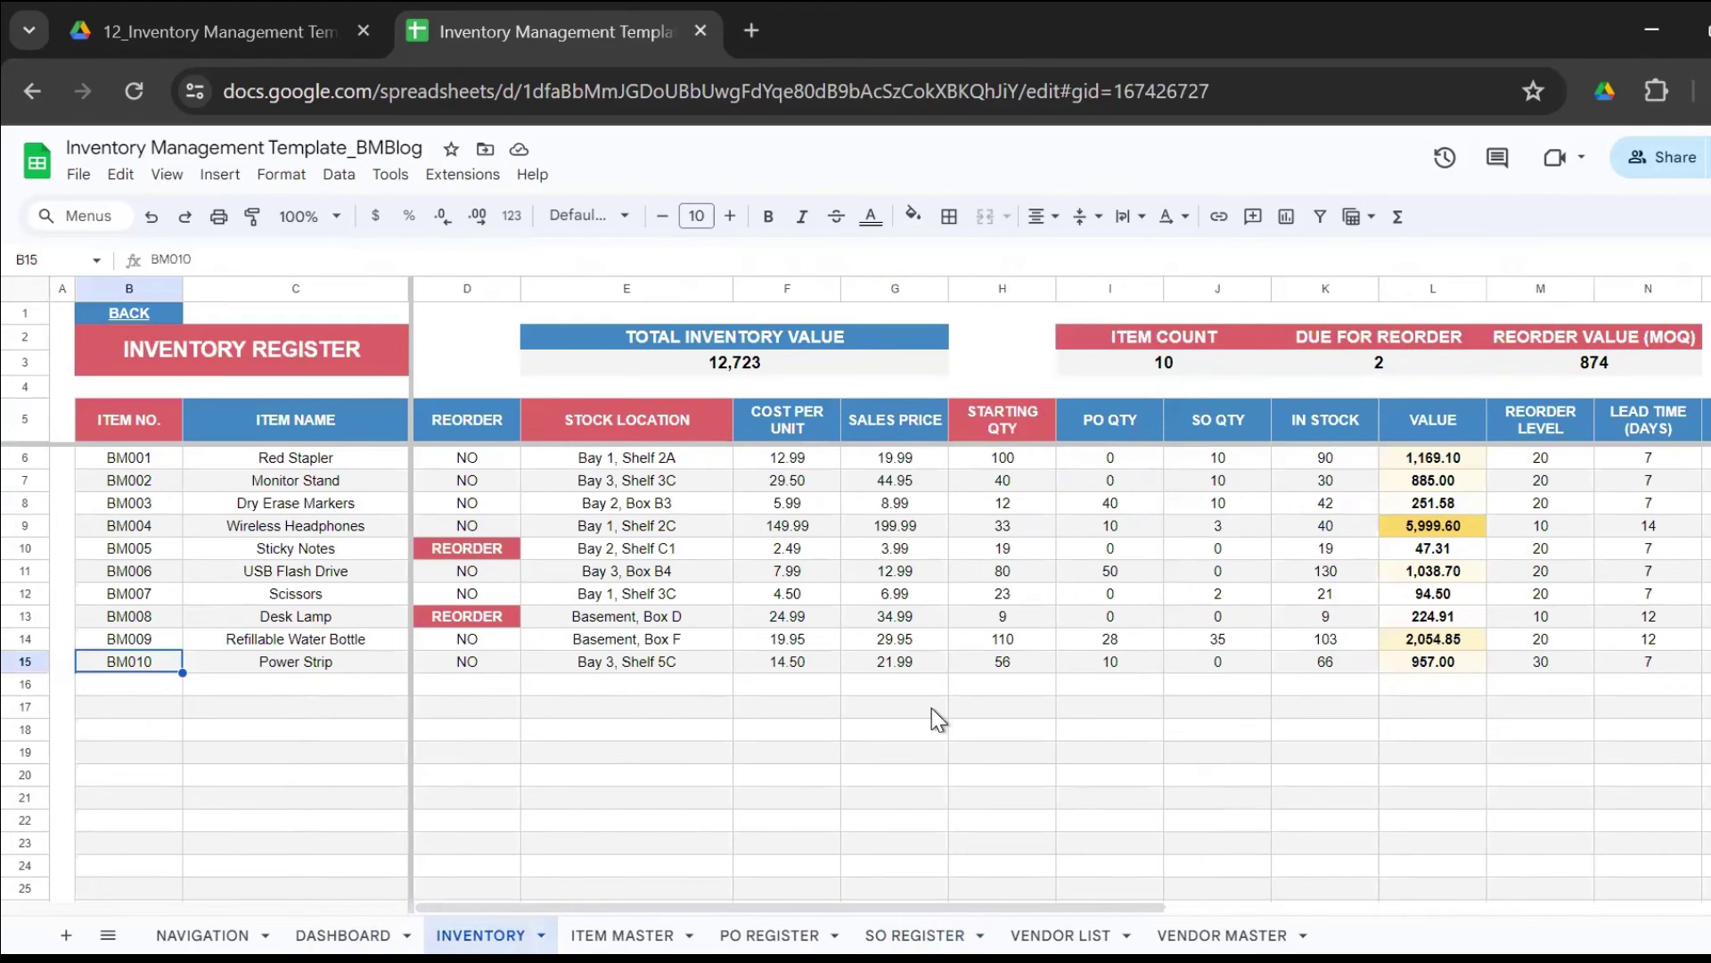
pyautogui.click(1337, 664)
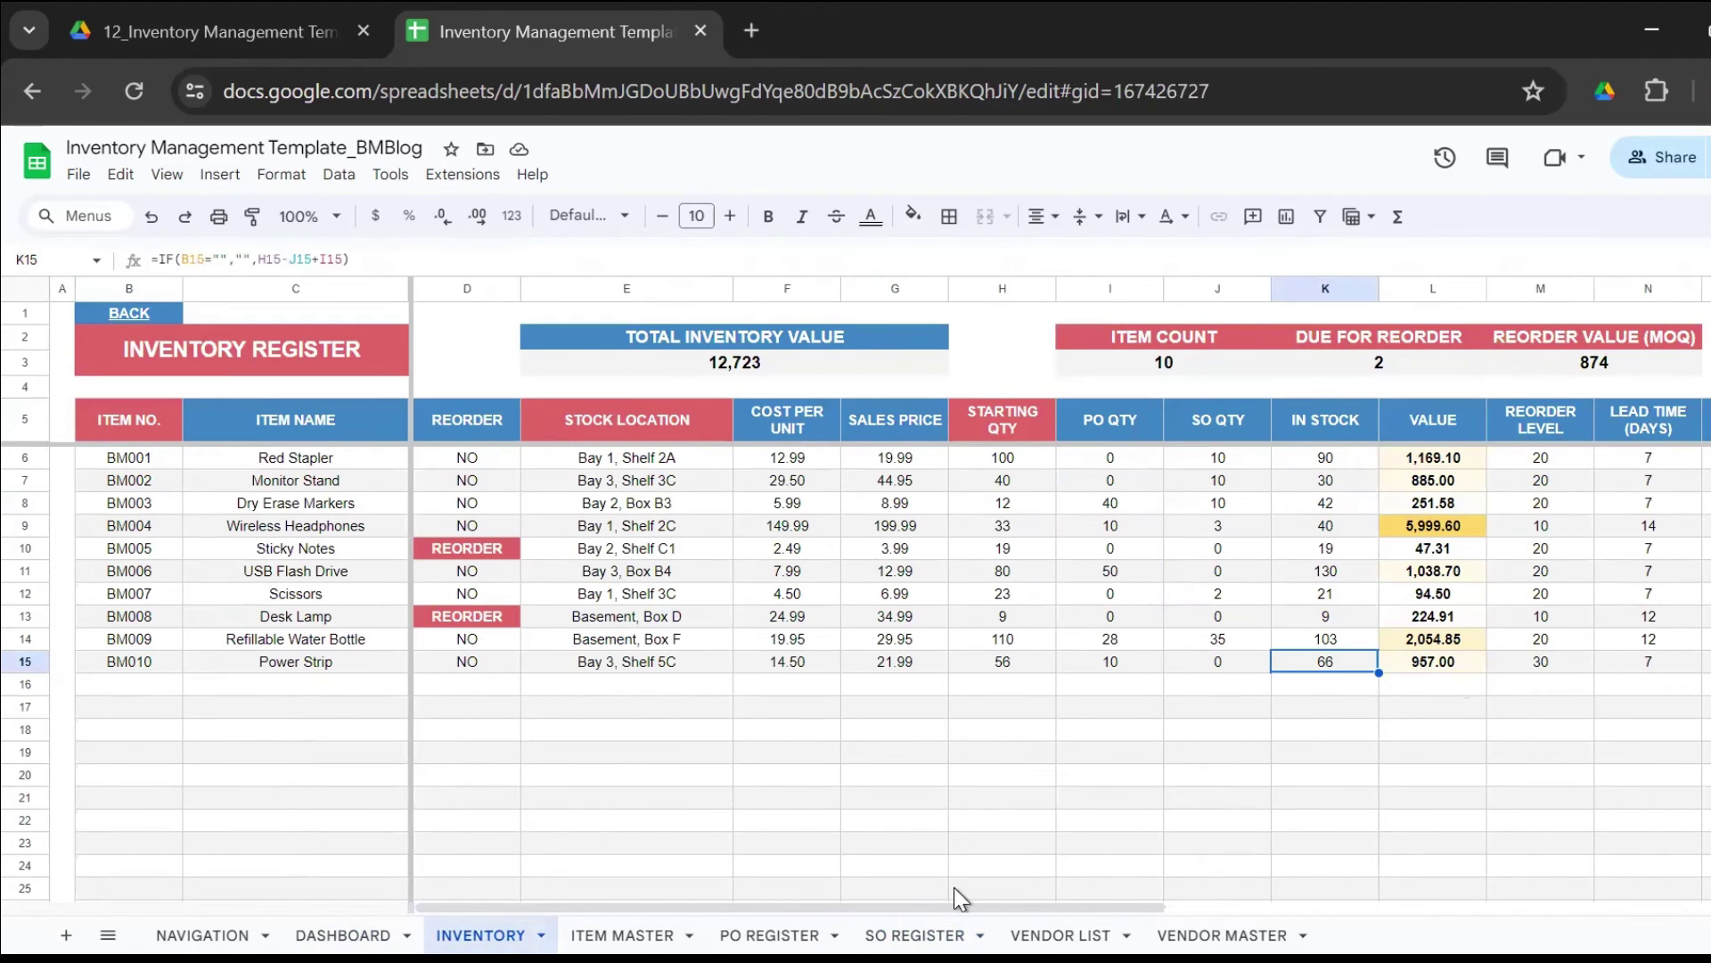
pyautogui.click(887, 932)
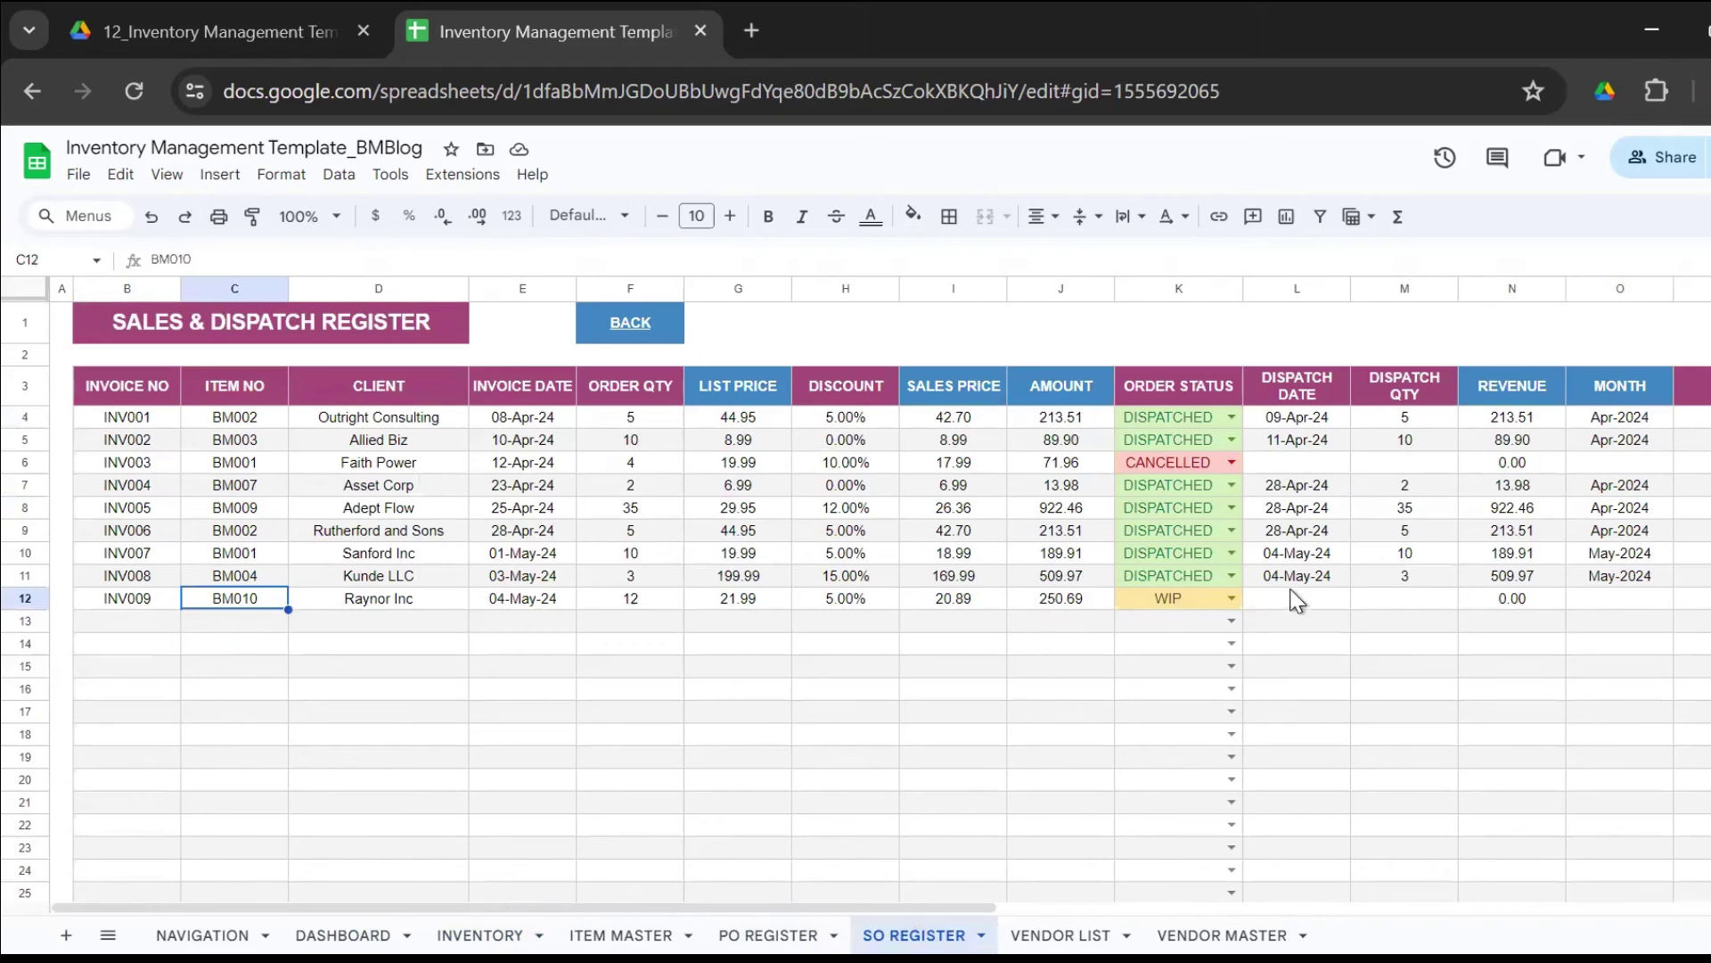
# Mark INV009 DISPATCHED on 16-May-24 with quantity 12.
pyautogui.click(1231, 599)
pyautogui.click(1215, 656)
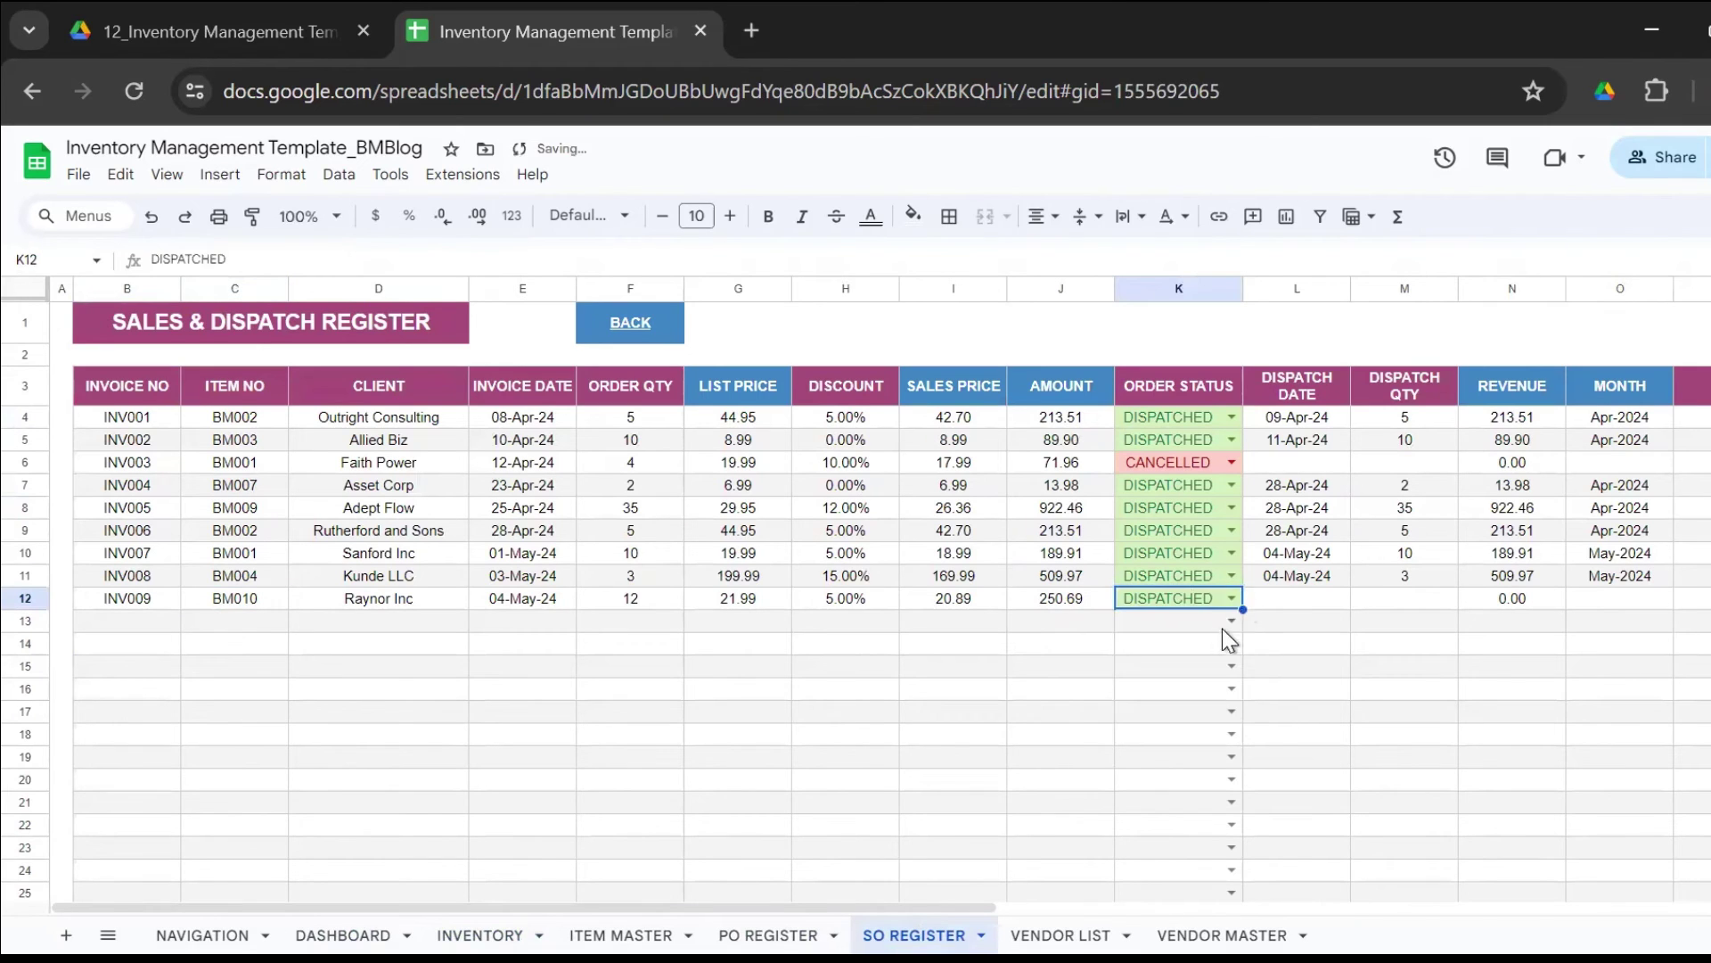
pyautogui.click(1324, 602)
pyautogui.write('16-')
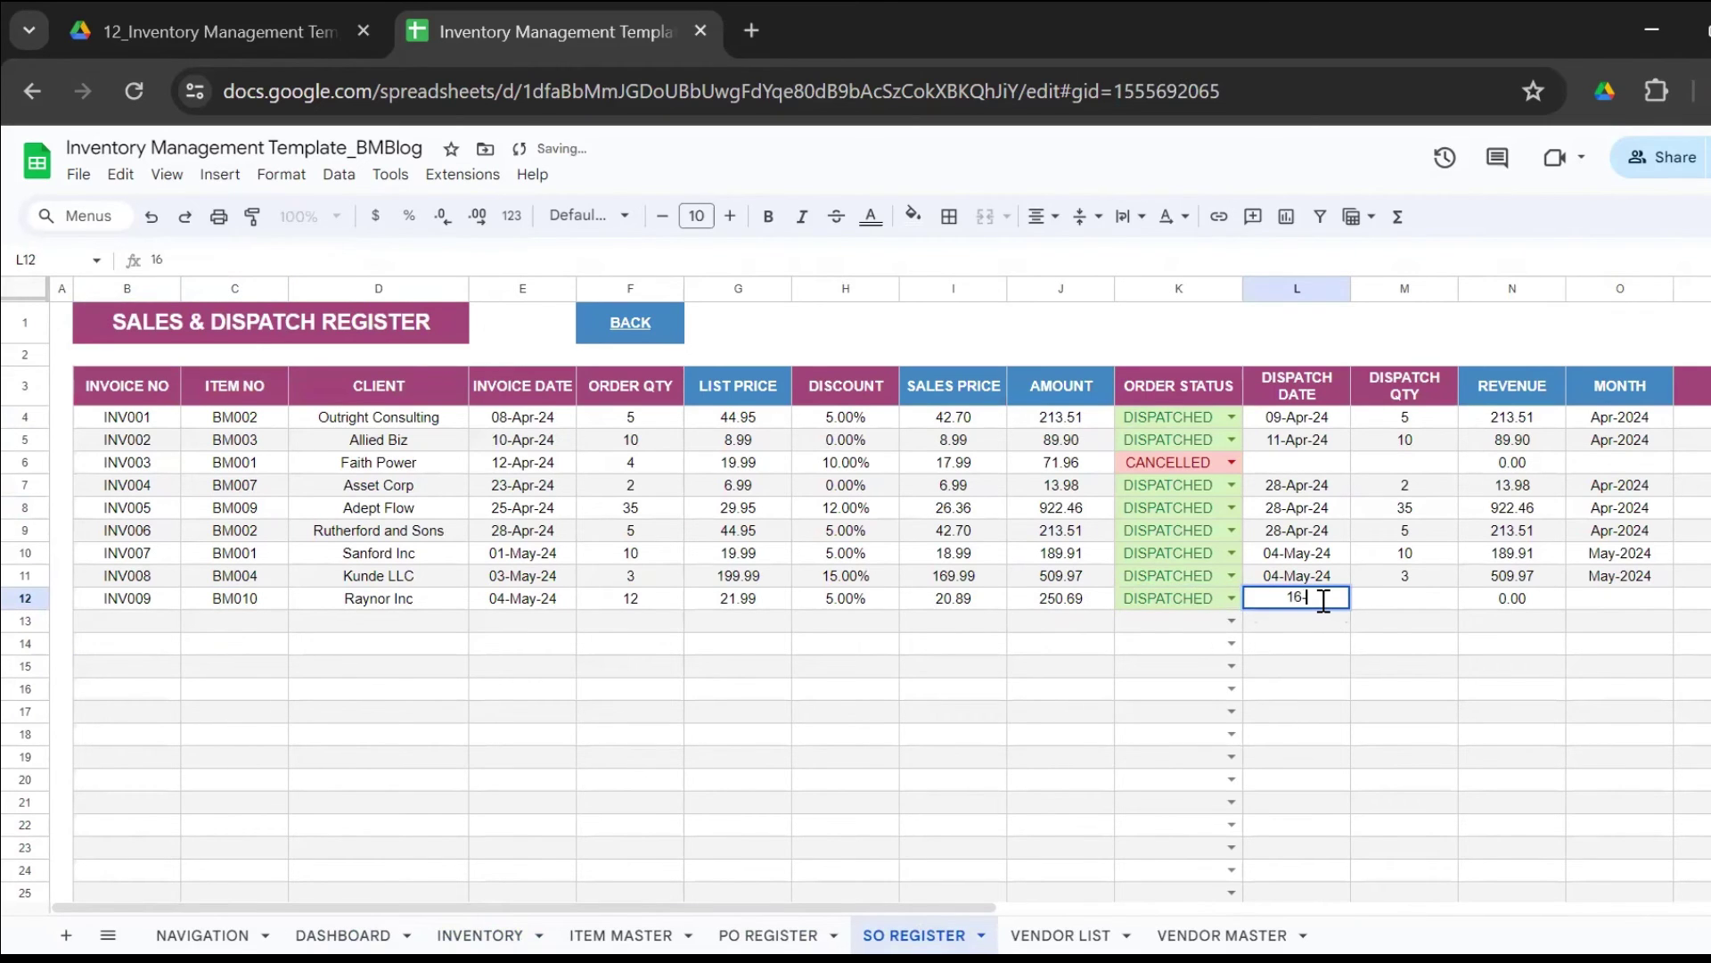
pyautogui.write('May-24')
pyautogui.press('Tab')
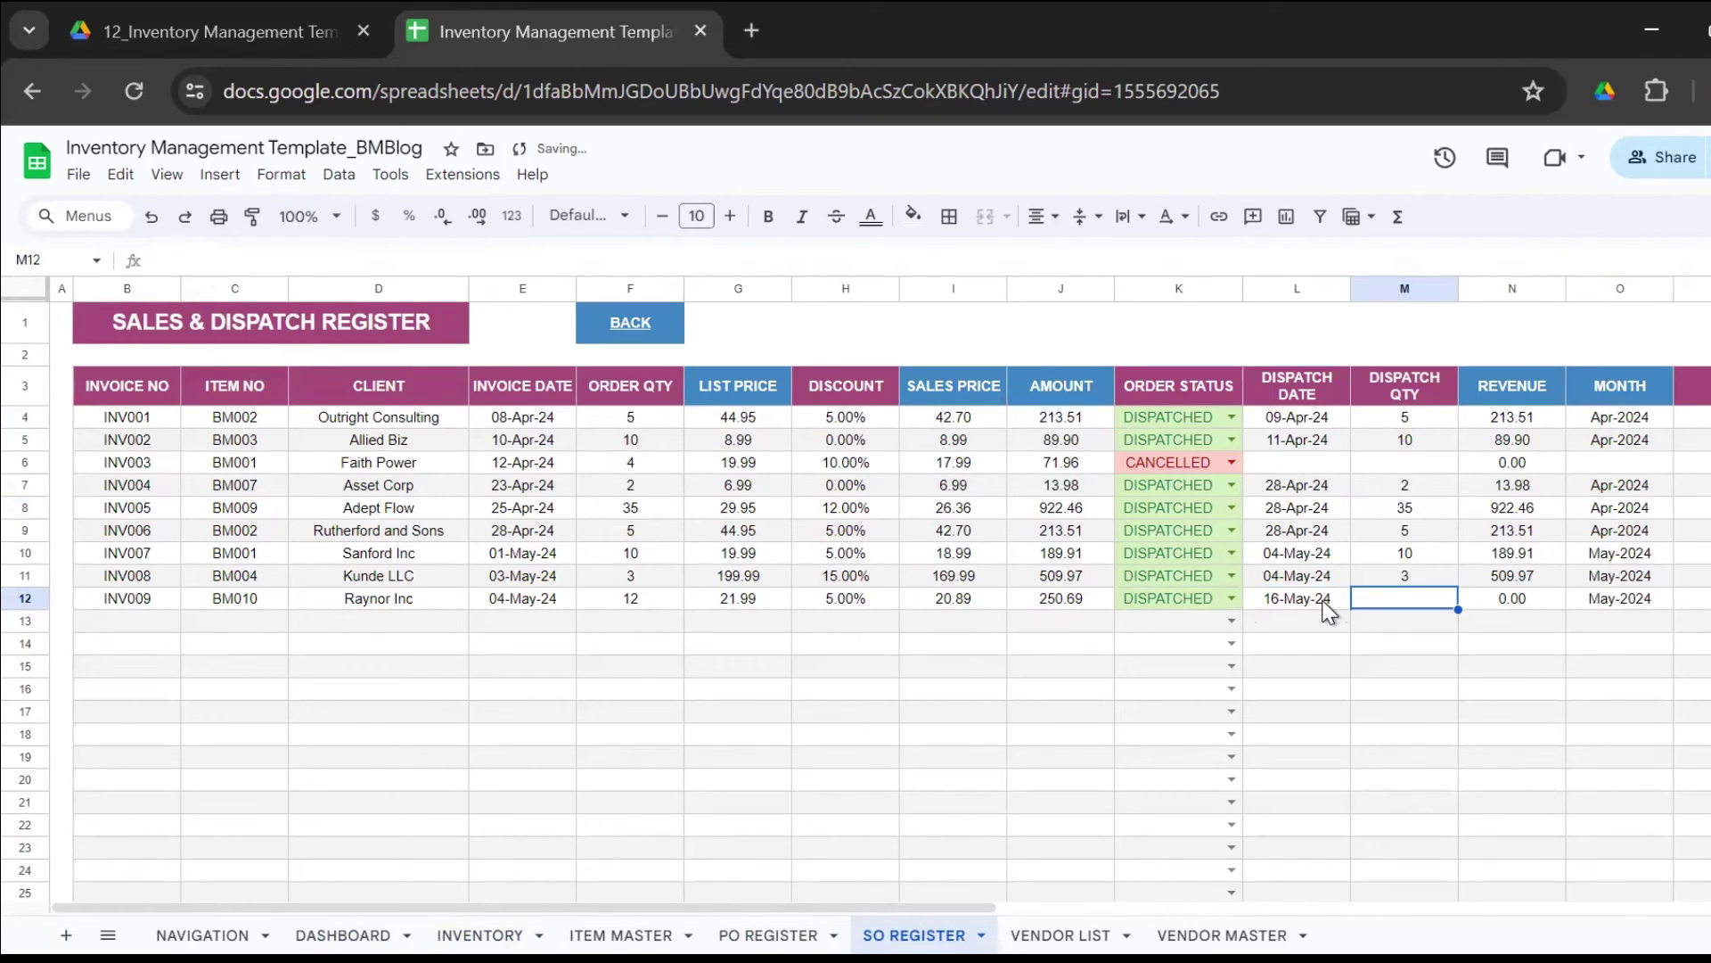
pyautogui.write('12')
pyautogui.press('Tab')
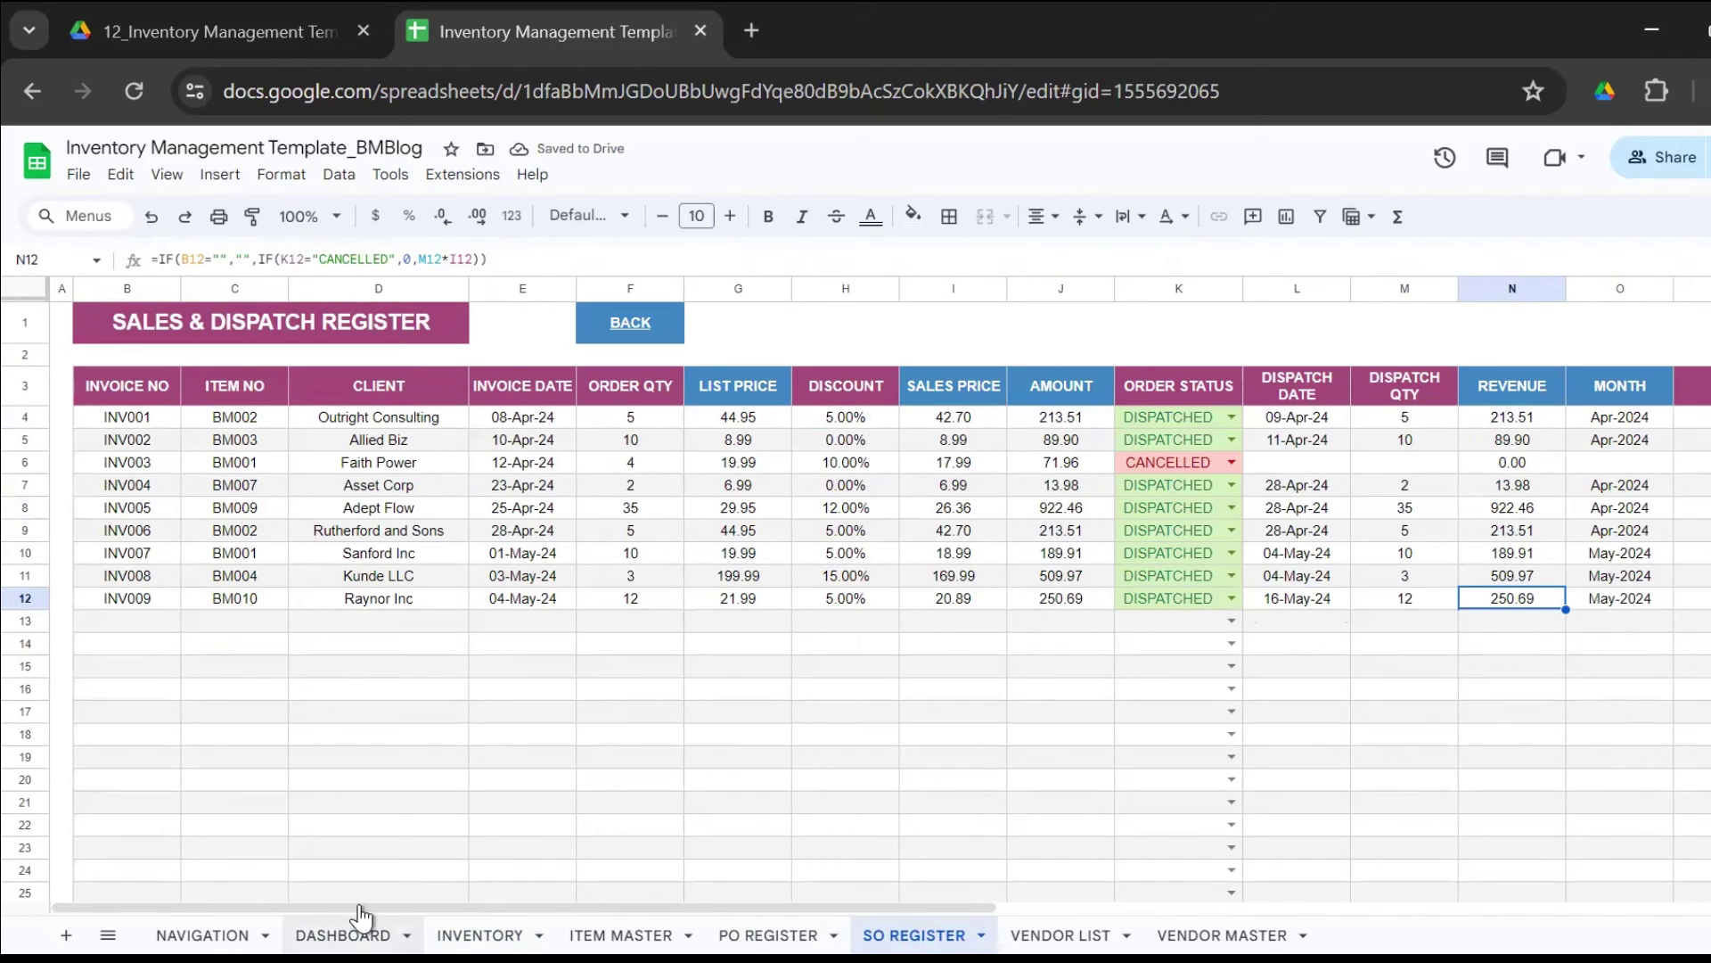
pyautogui.click(339, 928)
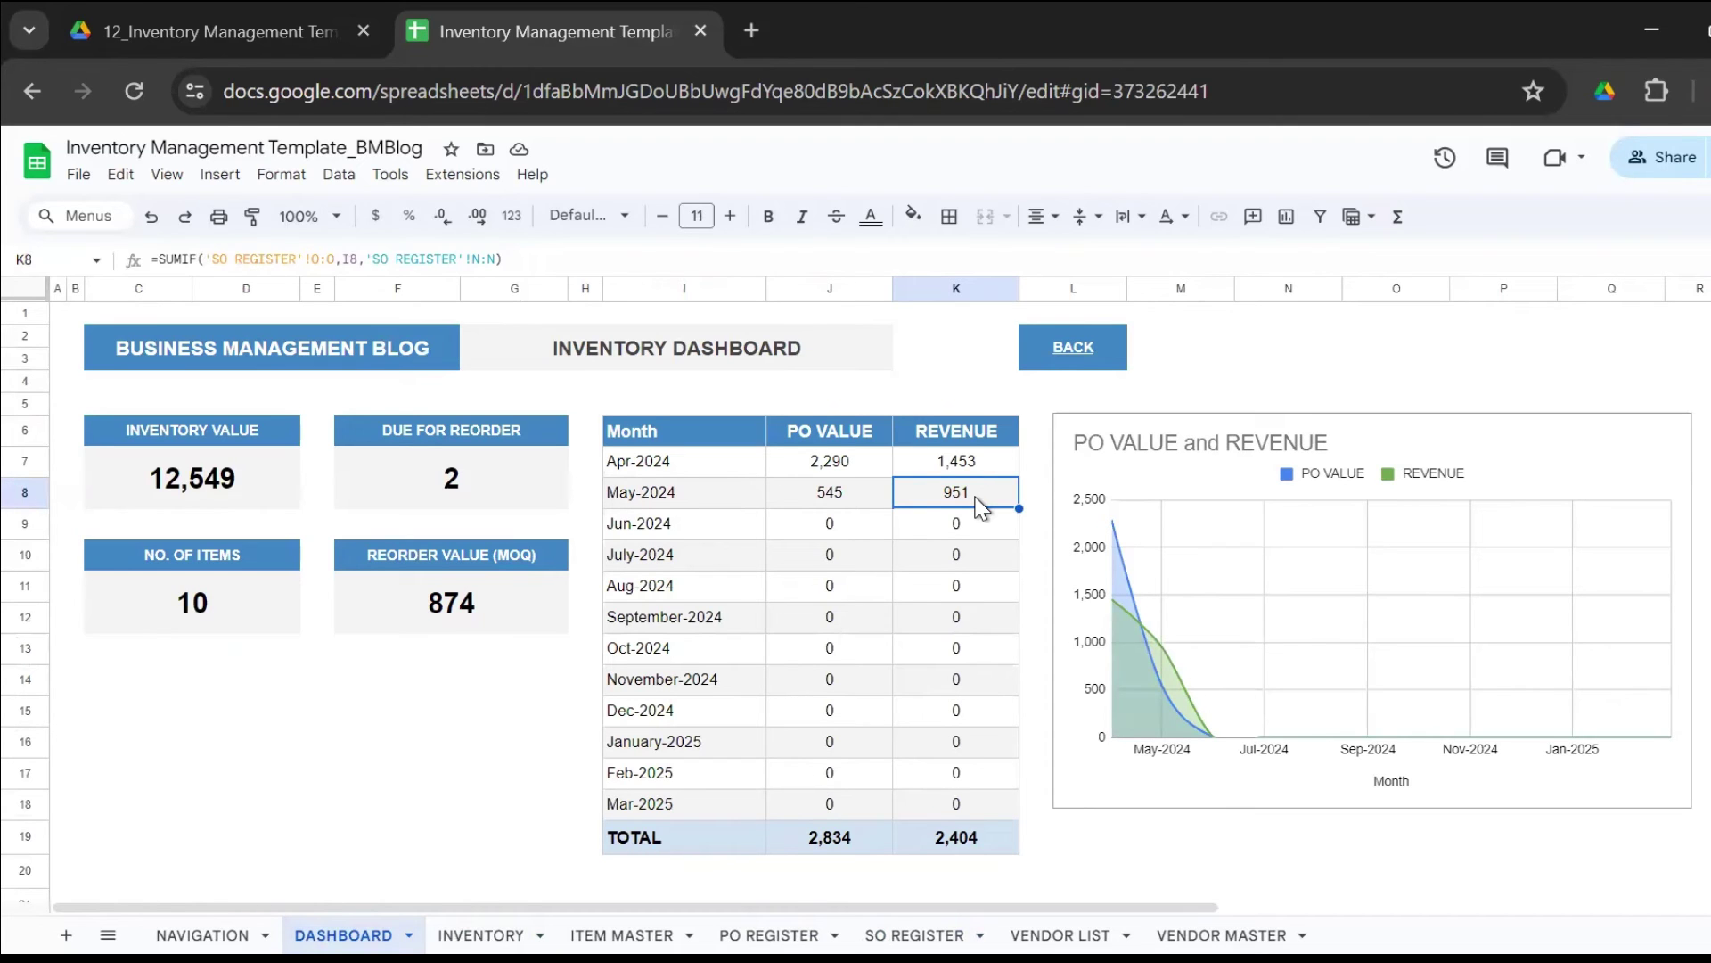
# Cycle through Inventory, Item Master, Vendor List, Vendor Master, SO and PO Register, ending on Inventory.
pyautogui.click(482, 933)
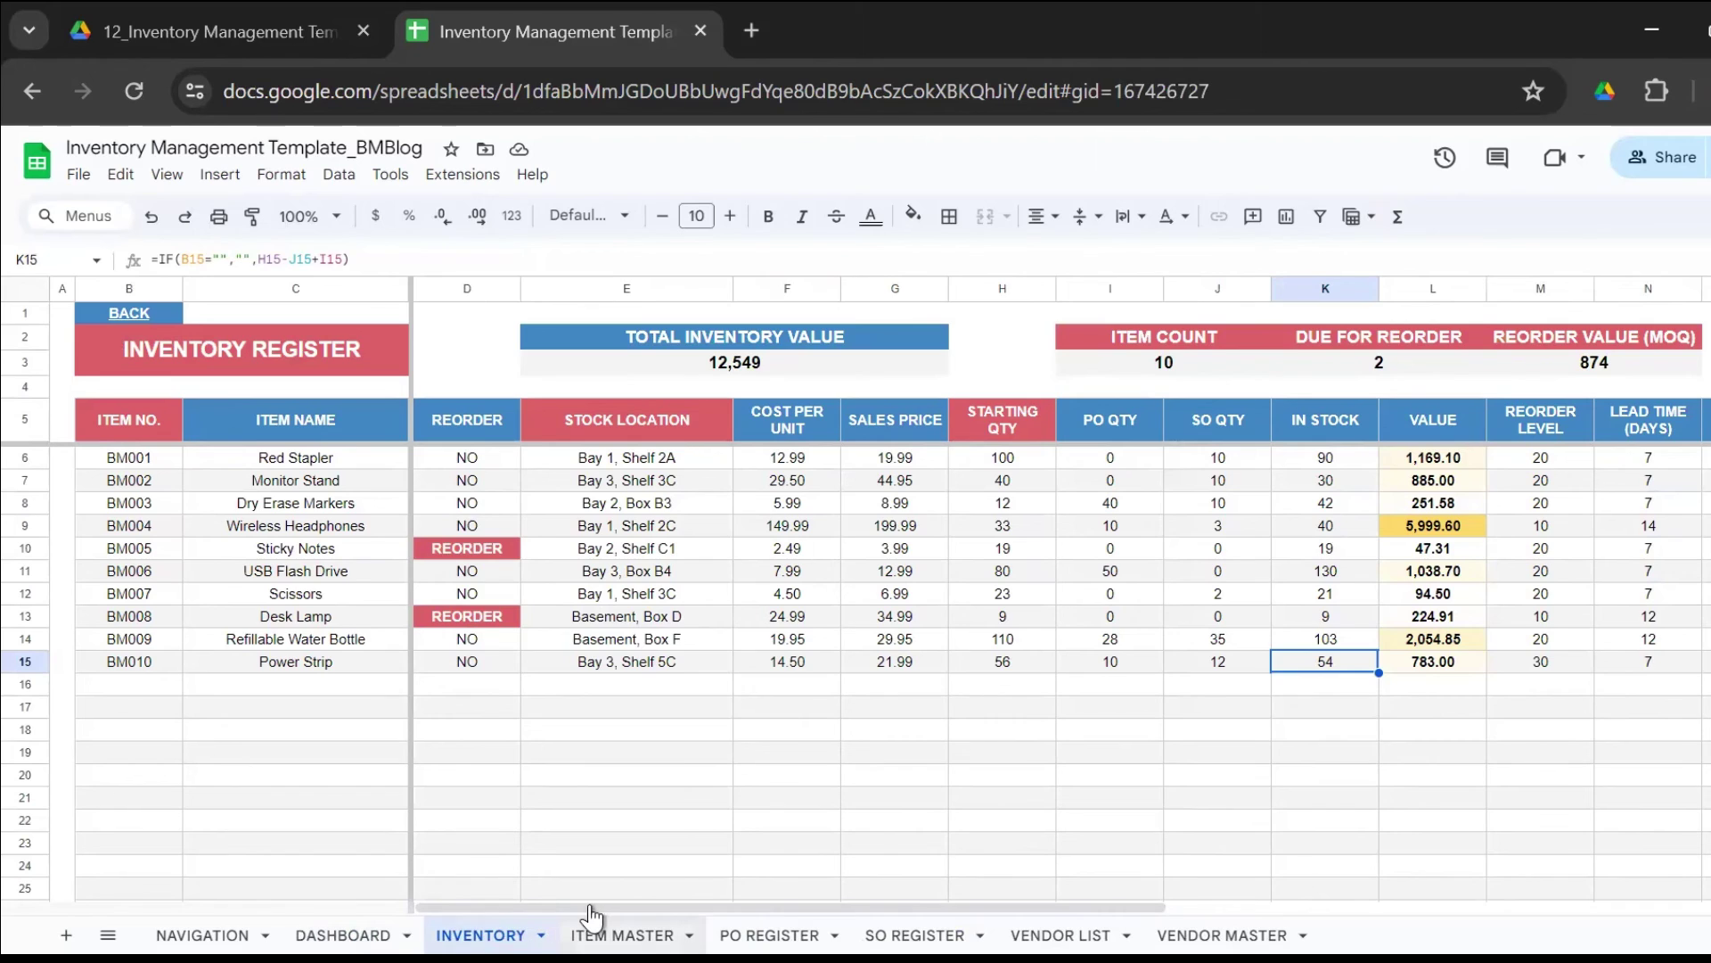
pyautogui.click(596, 933)
pyautogui.click(1066, 928)
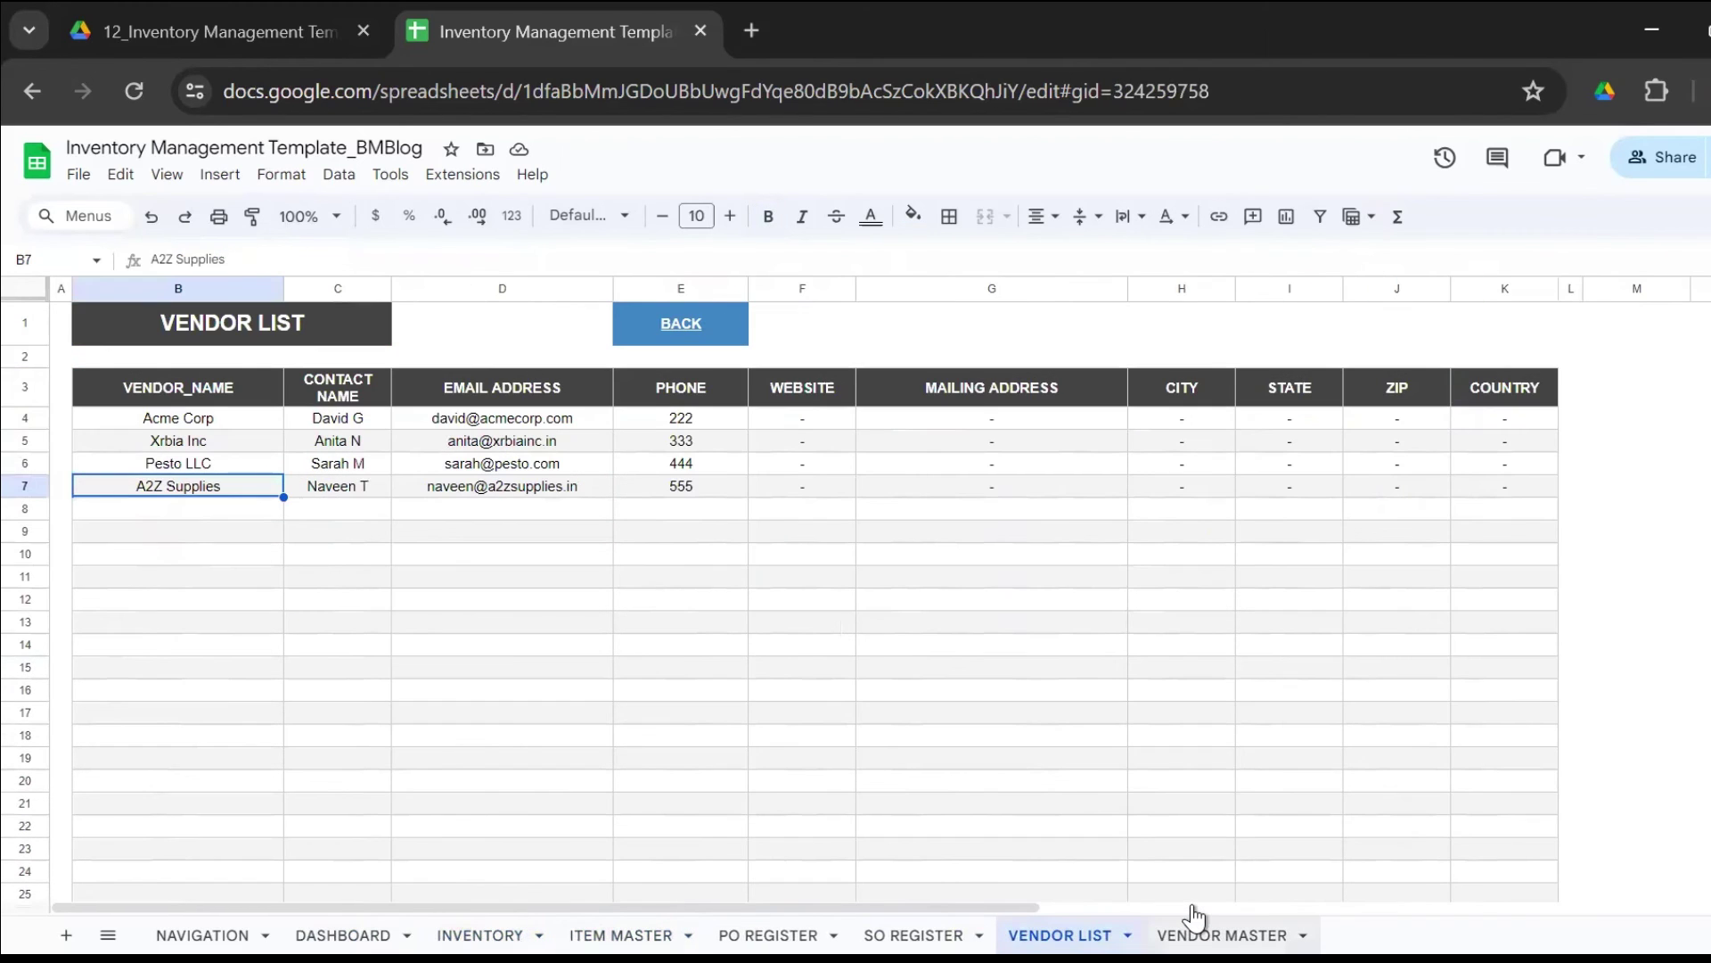
pyautogui.click(1194, 918)
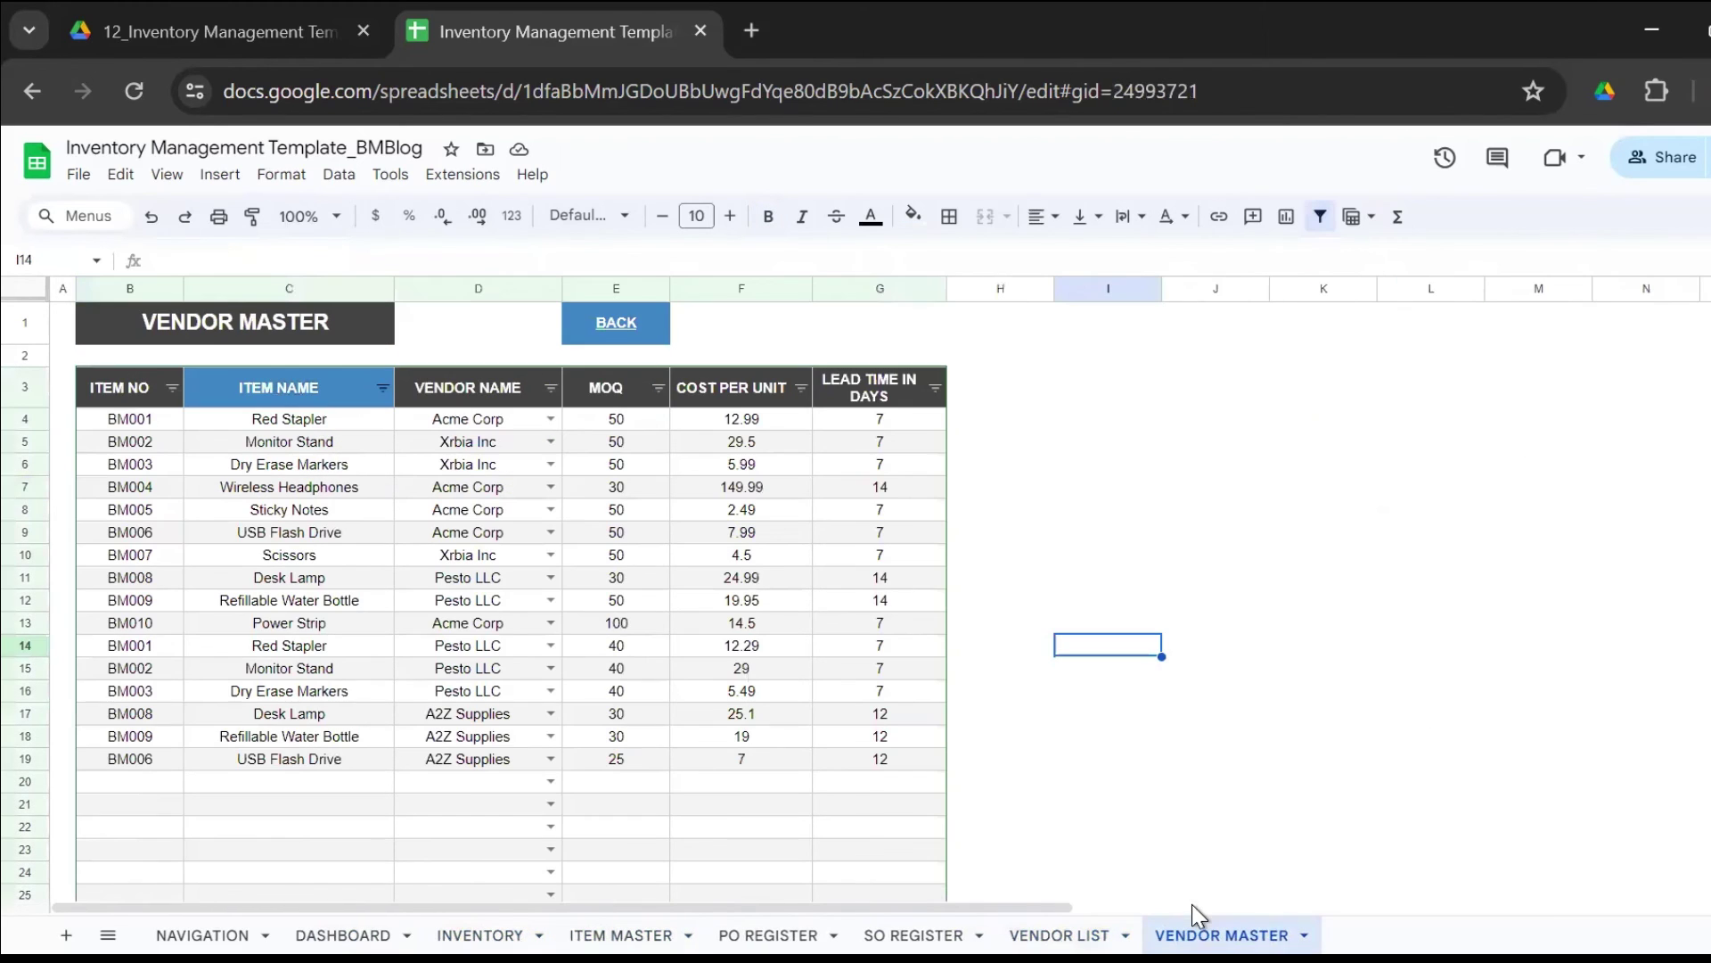
pyautogui.click(910, 919)
pyautogui.click(802, 911)
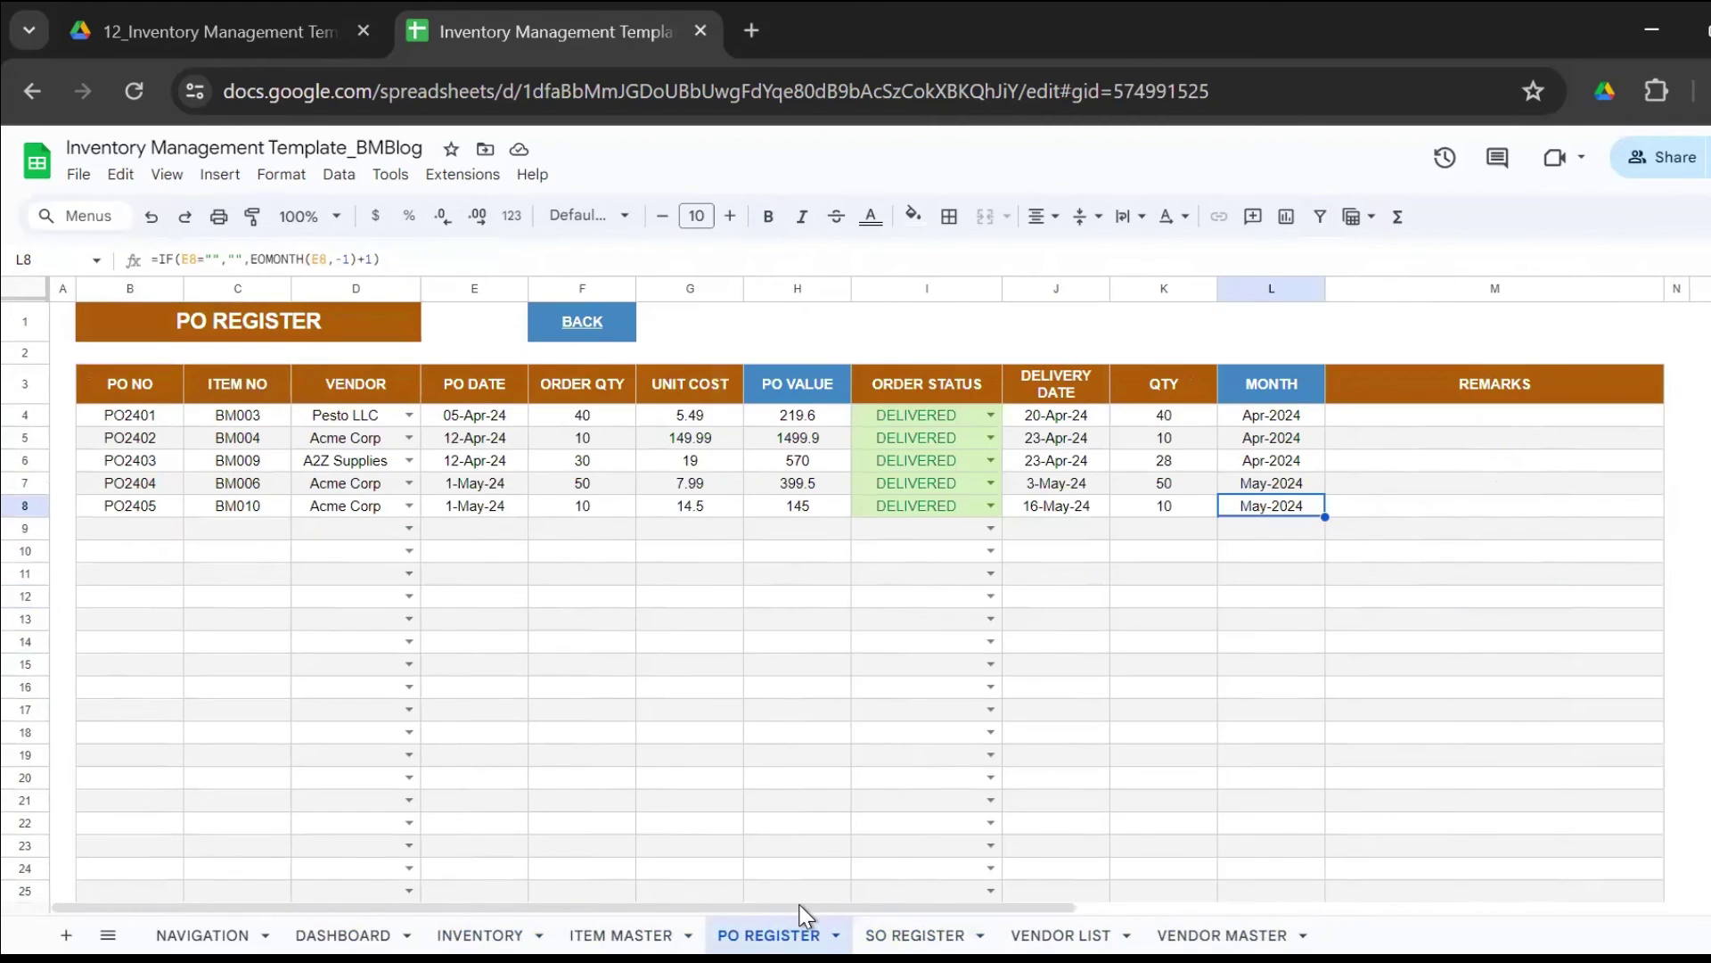
pyautogui.click(474, 915)
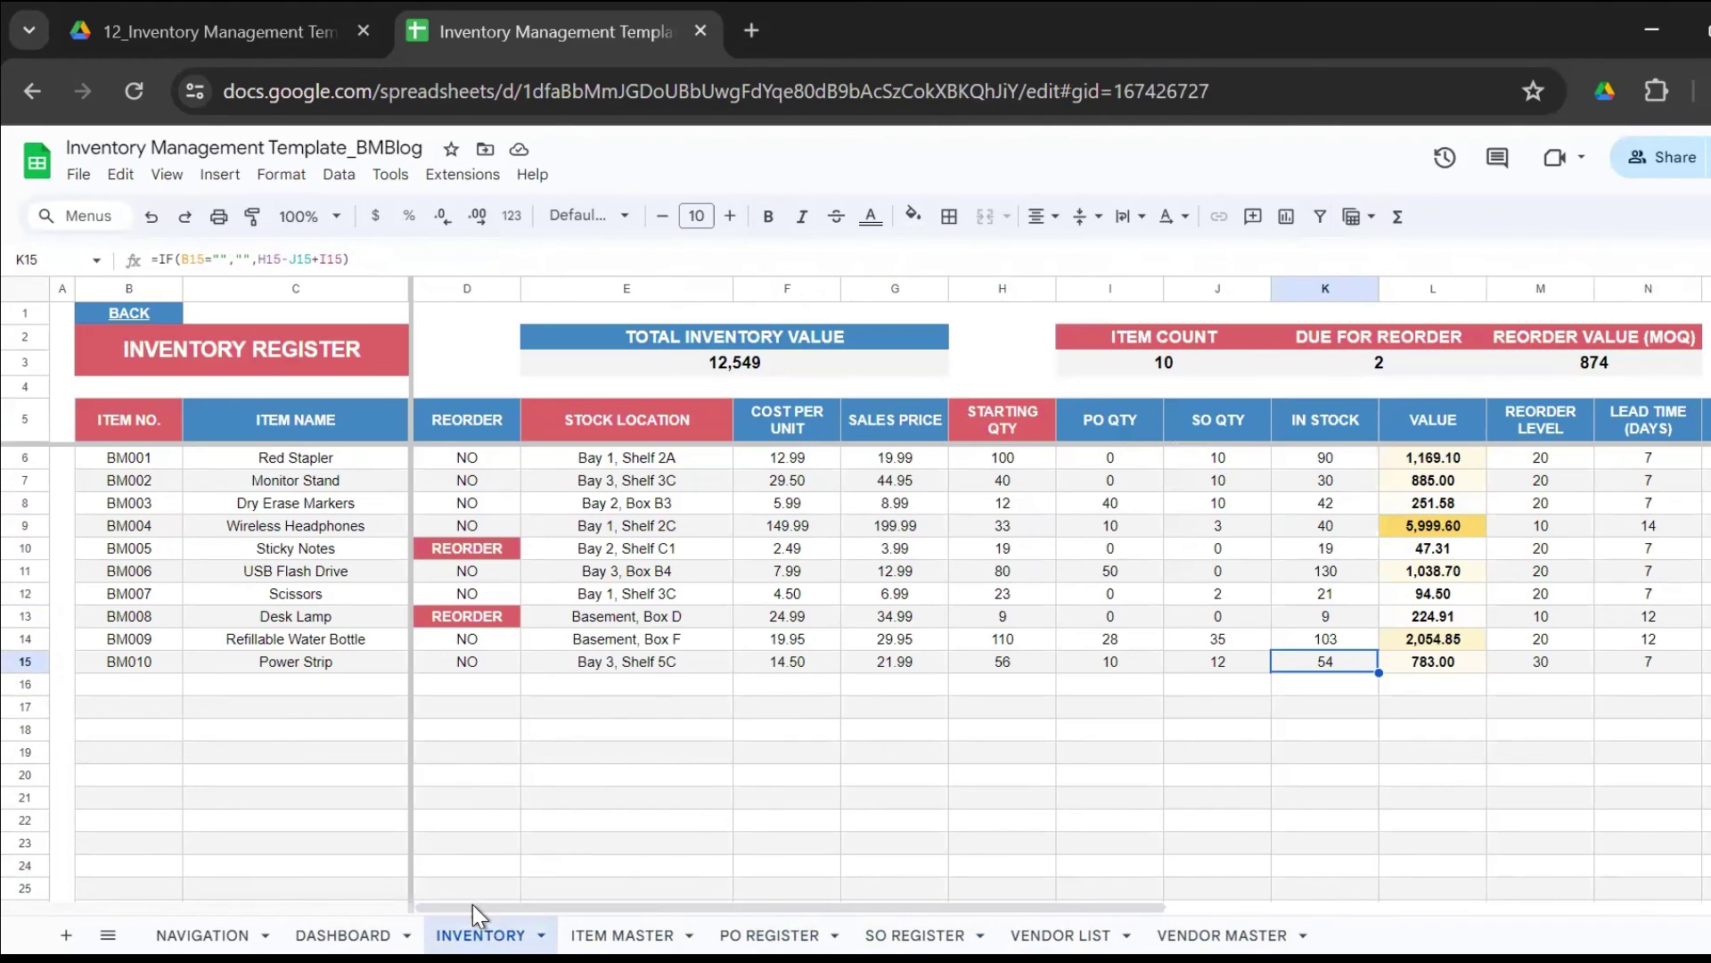
pyautogui.click(739, 756)
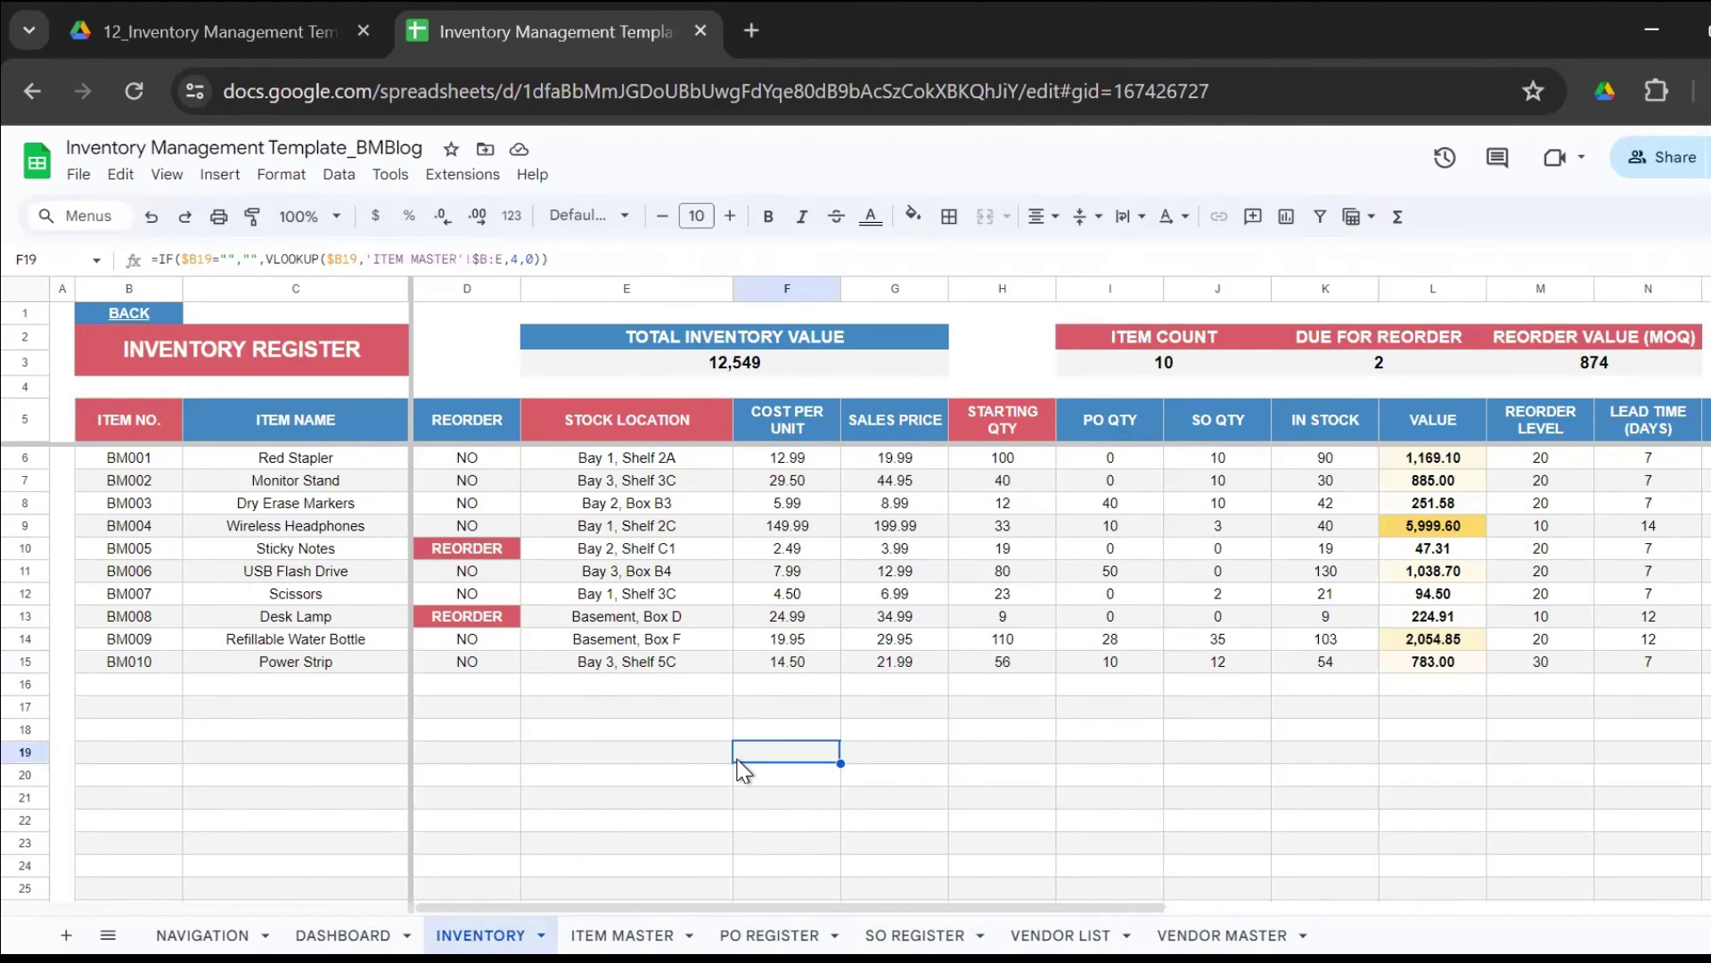
pyautogui.press('Left')
pyautogui.press('Left')
pyautogui.press('Left')
pyautogui.press('Left')
pyautogui.press('Left')
pyautogui.press('Up')
pyautogui.press('Up')
pyautogui.press('Up')
pyautogui.press('Up')
pyautogui.press('Up')
pyautogui.press('Up')
pyautogui.press('Up')
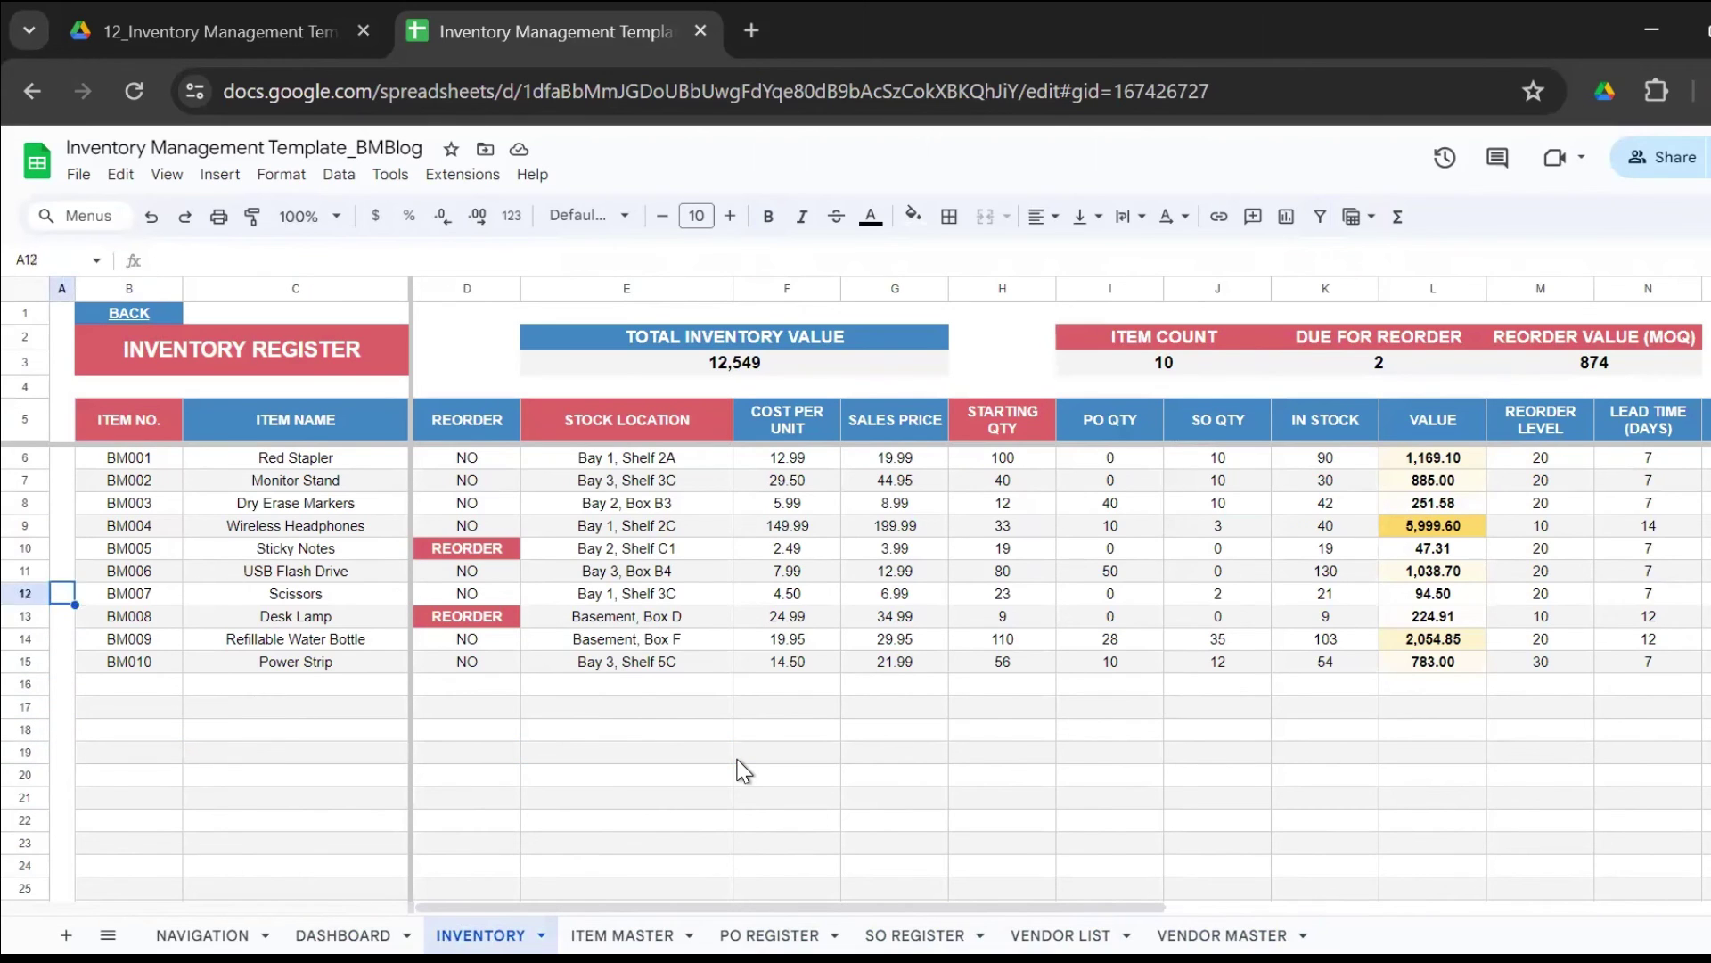
pyautogui.press('Up')
pyautogui.press('Right')
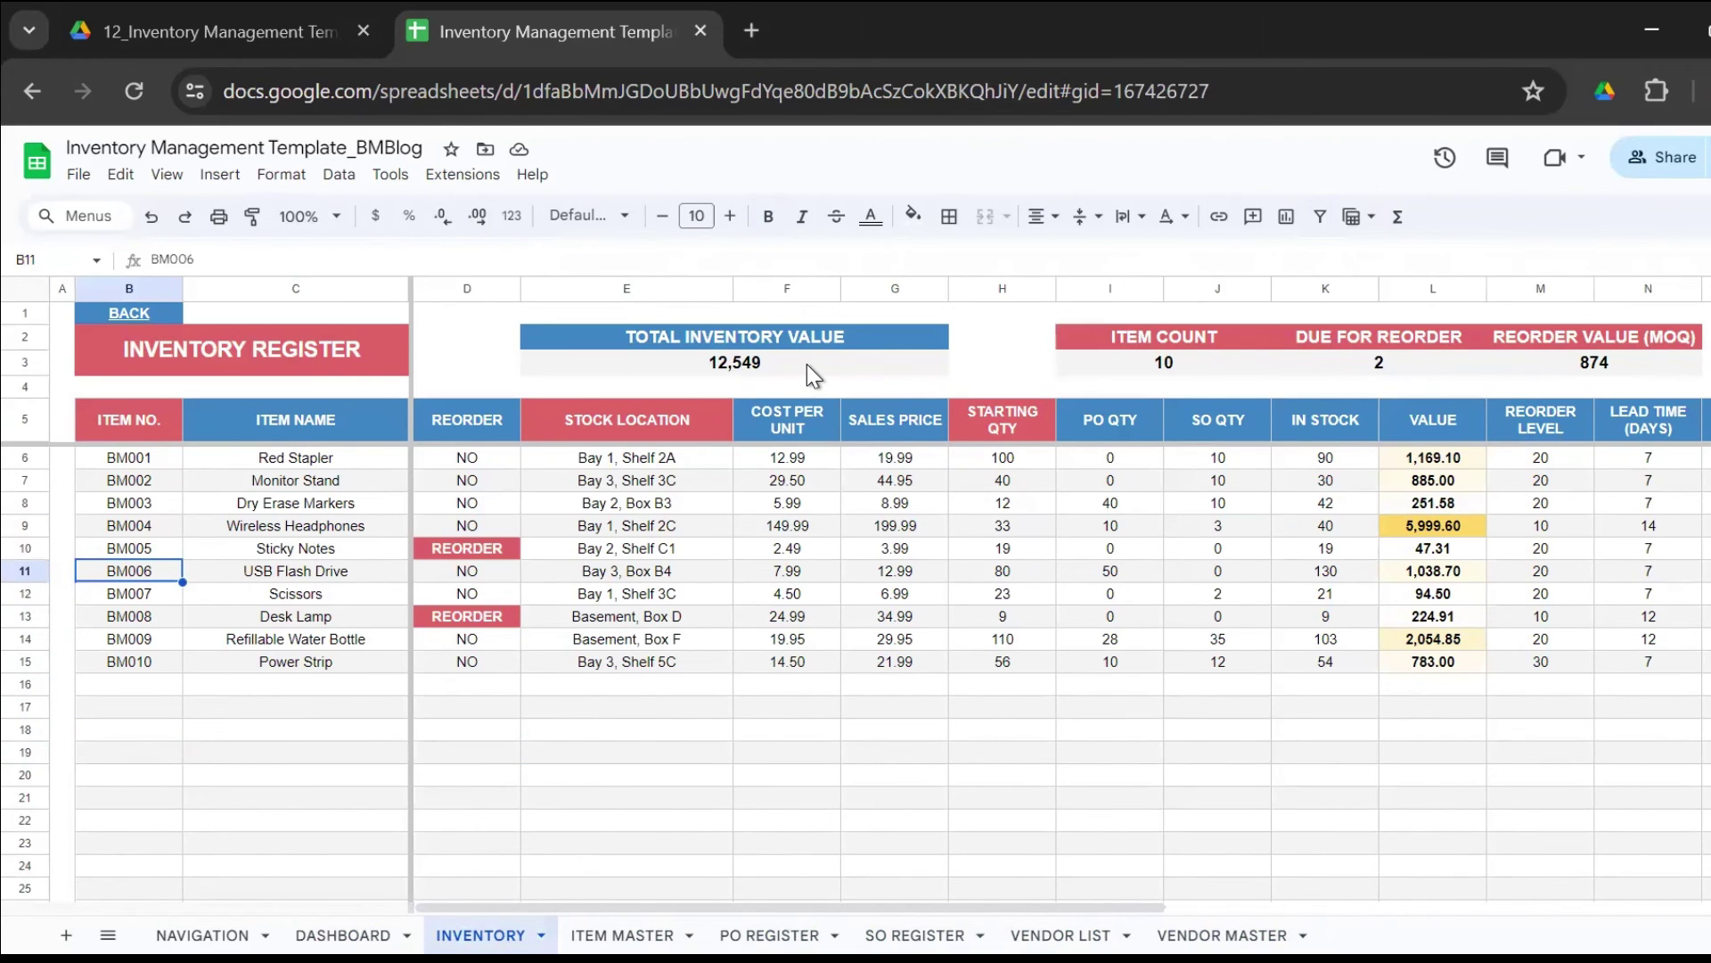
pyautogui.click(1157, 364)
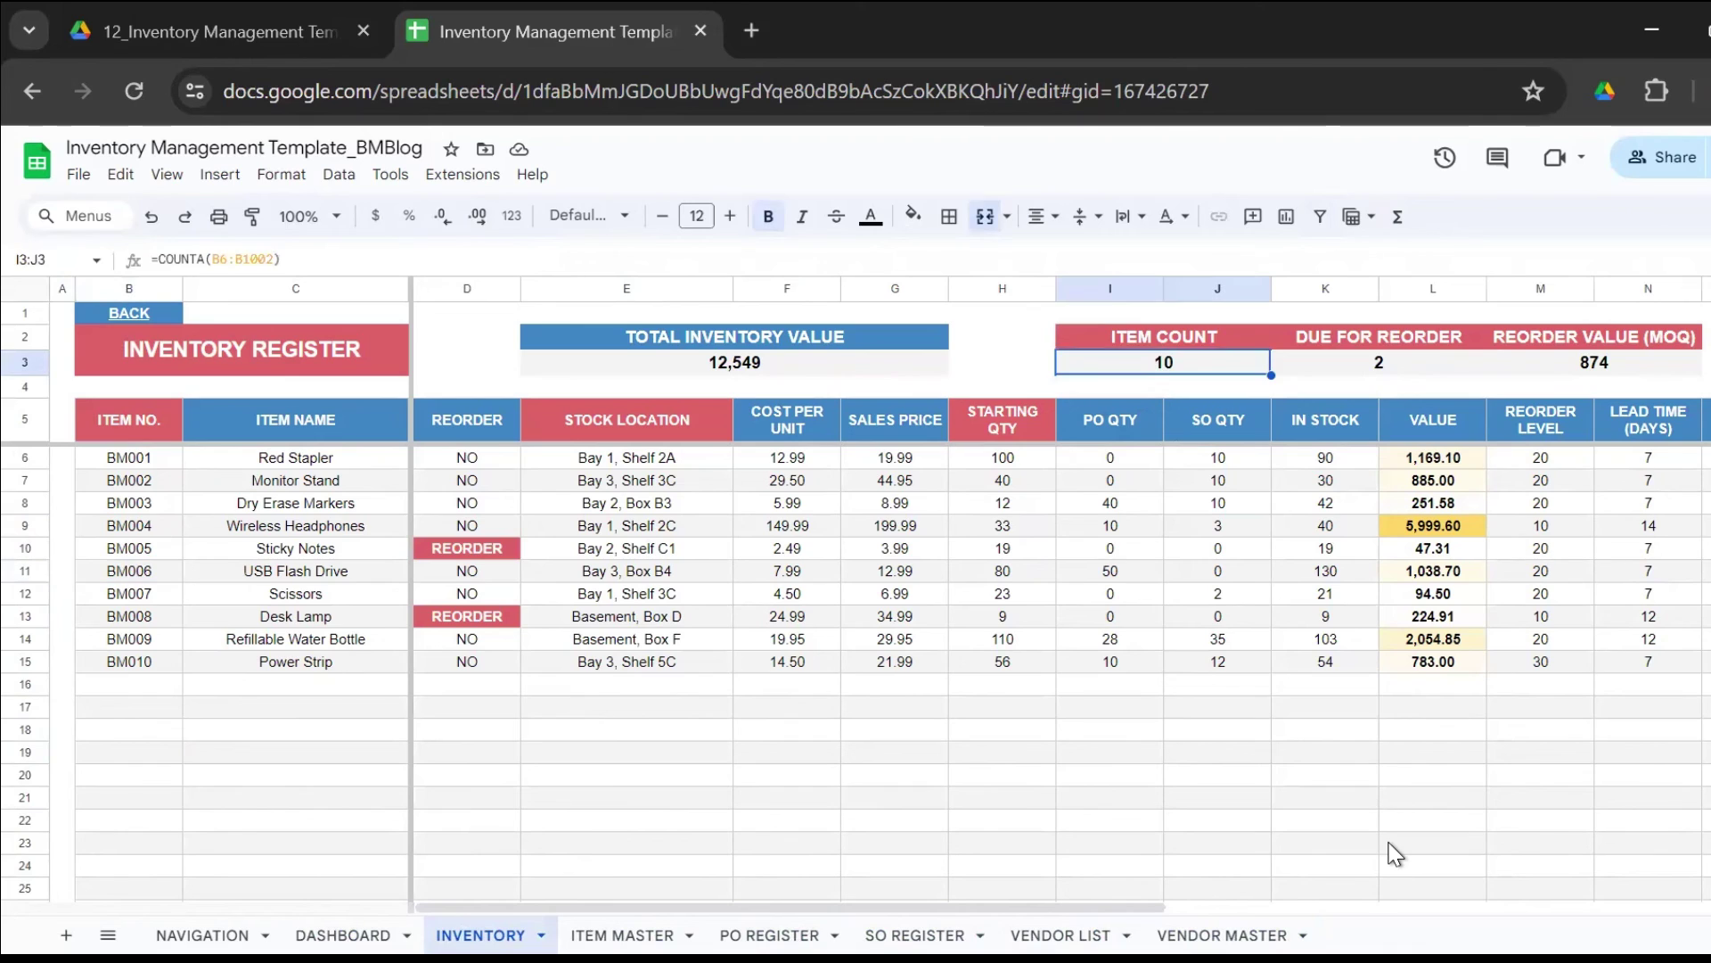
pyautogui.press('Right')
pyautogui.press('Right')
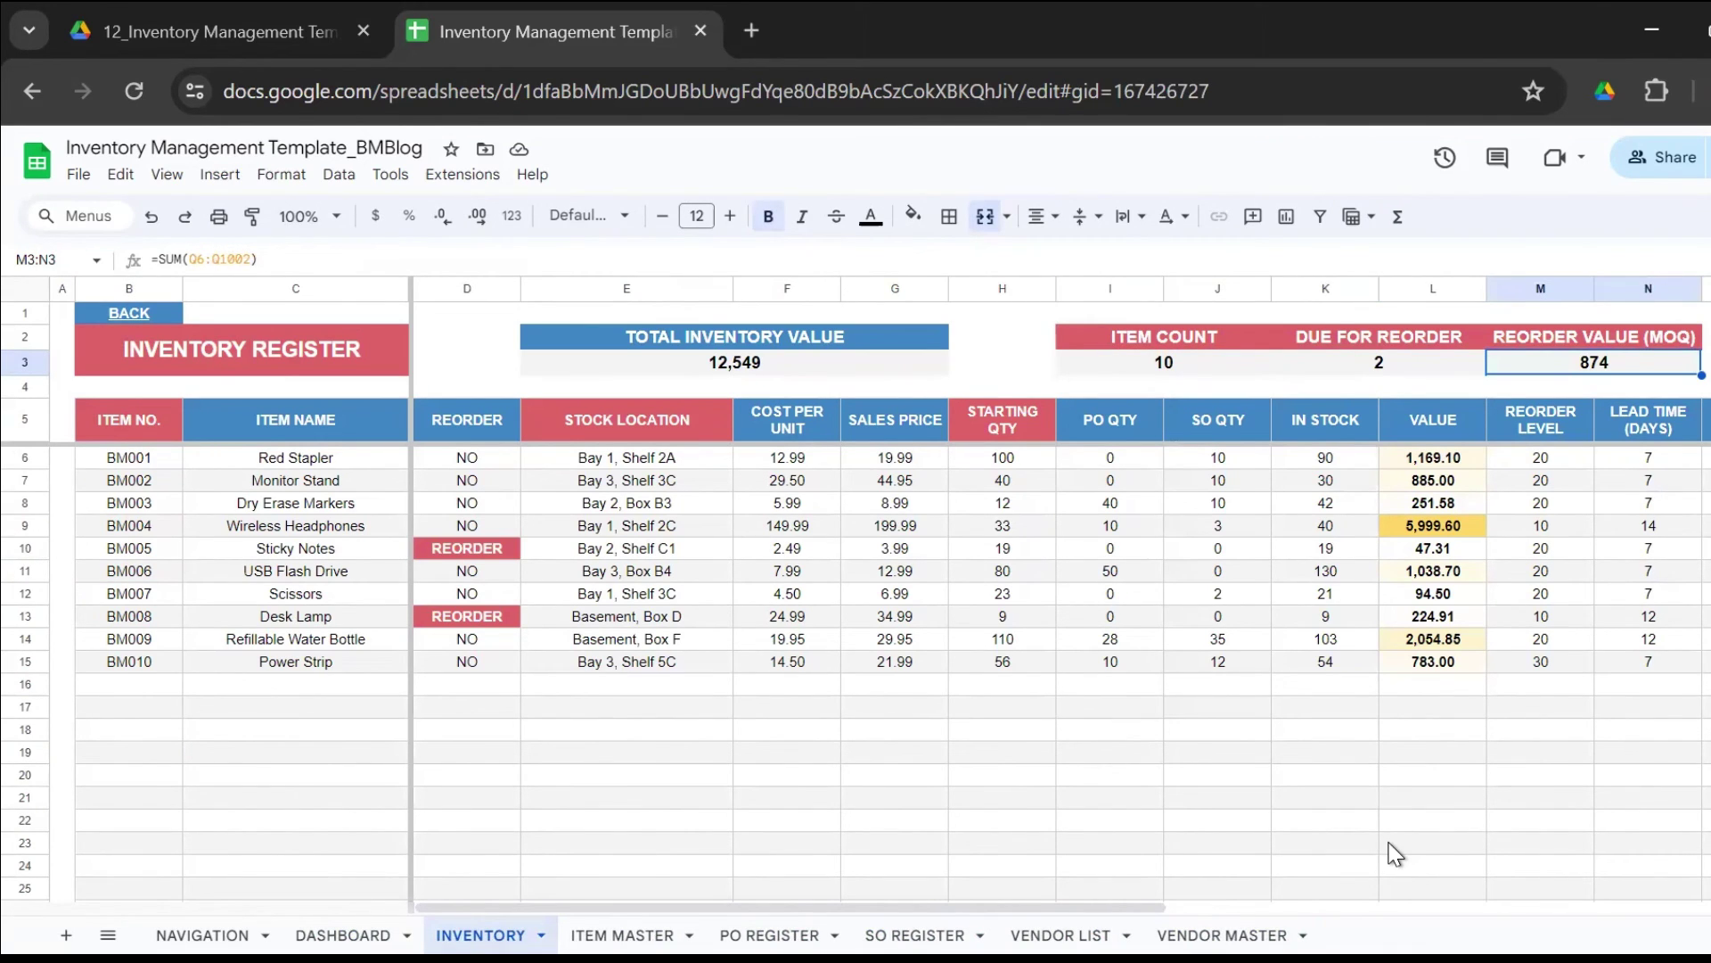
pyautogui.click(501, 552)
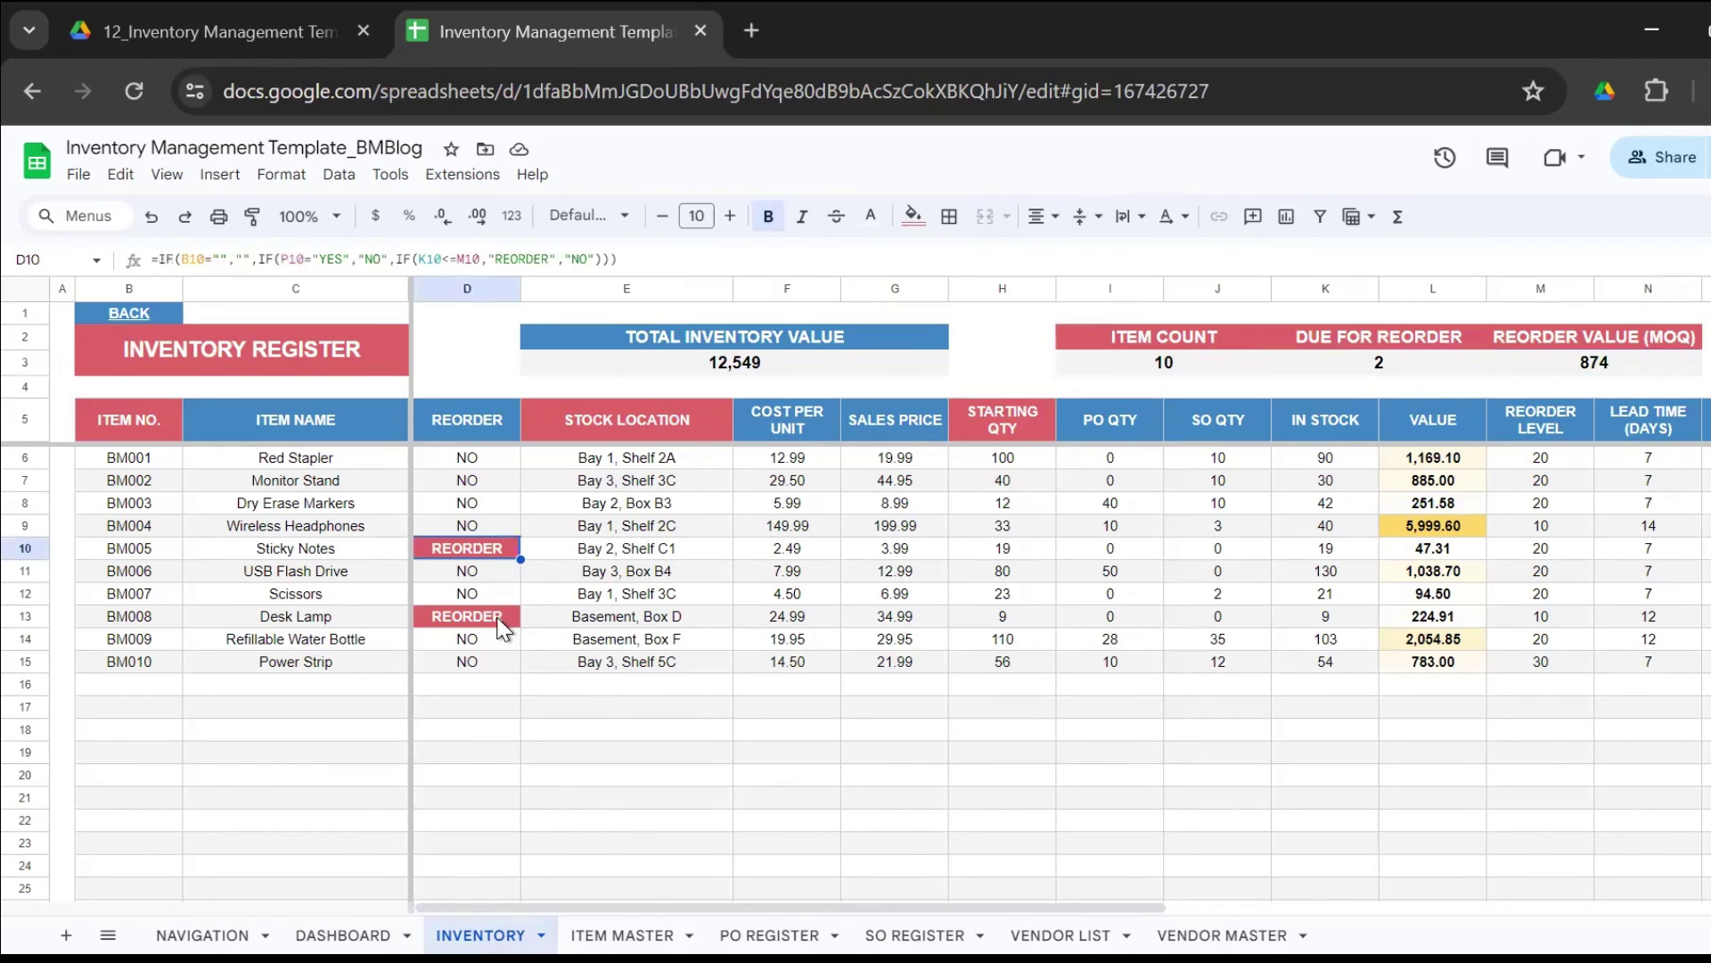
pyautogui.click(499, 619)
pyautogui.press('Down')
pyautogui.press('Down')
pyautogui.press('Down')
pyautogui.press('Left')
pyautogui.press('Left')
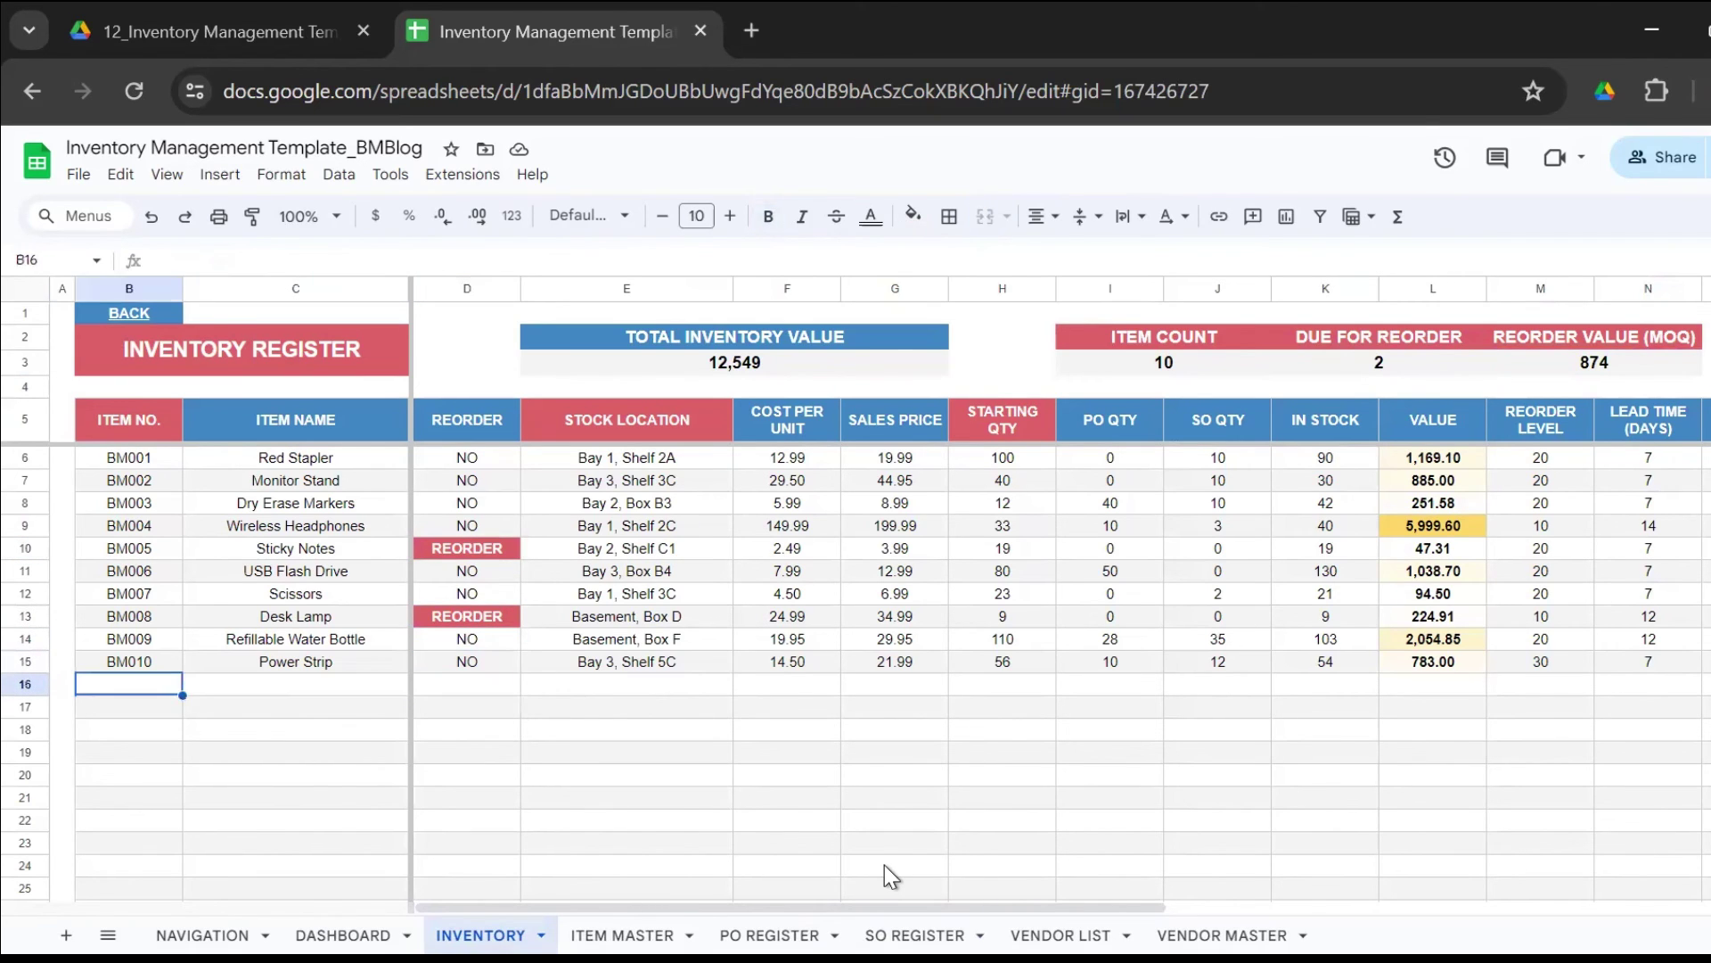
pyautogui.write('BM003')
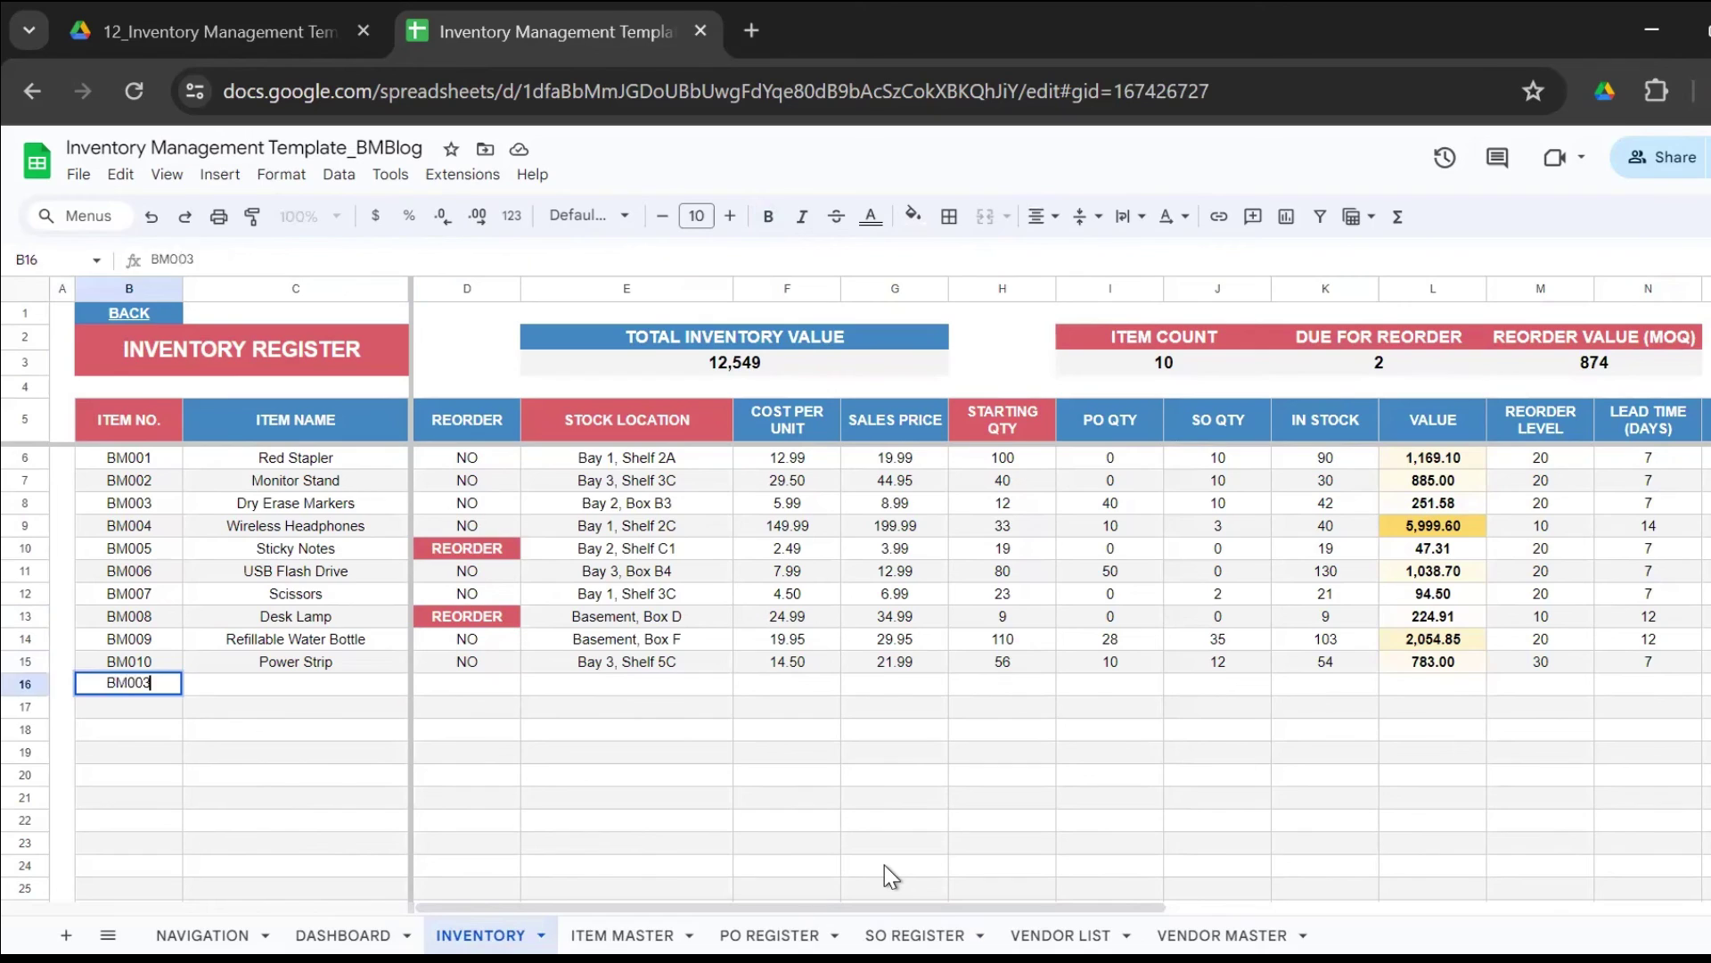
pyautogui.press('Return')
pyautogui.press('Up')
pyautogui.press('Delete')
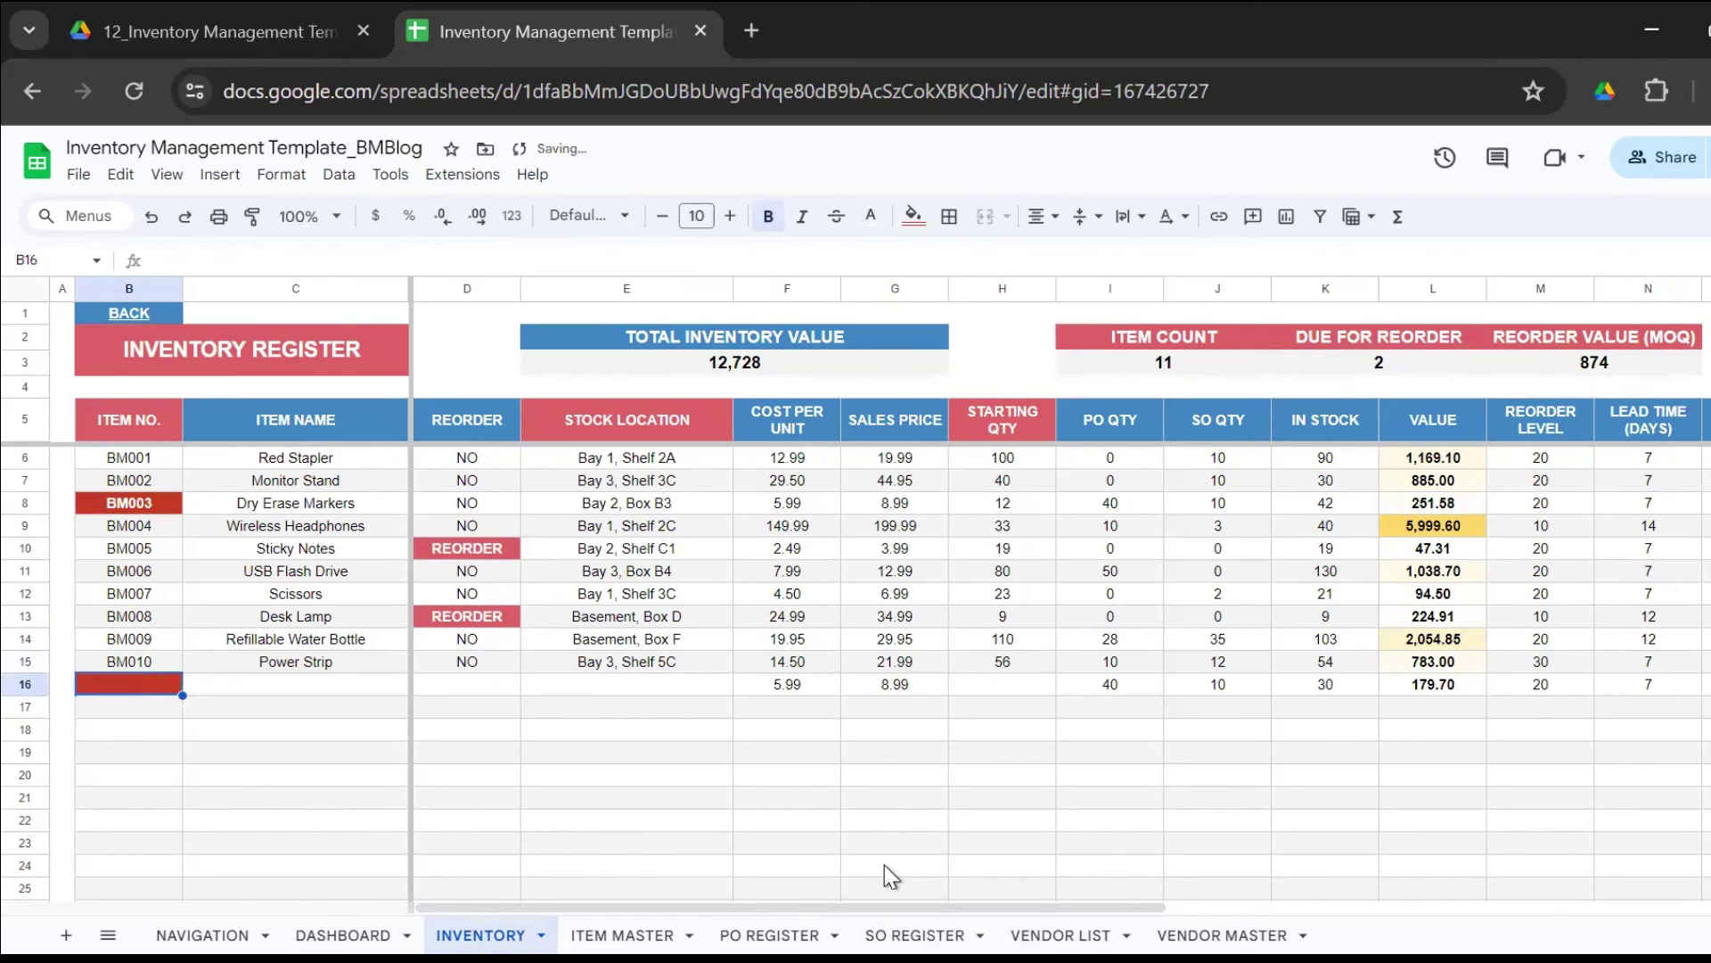
pyautogui.press('Up')
pyautogui.press('Up')
pyautogui.press('Up')
pyautogui.press('Up')
pyautogui.press('Up')
pyautogui.press('Up')
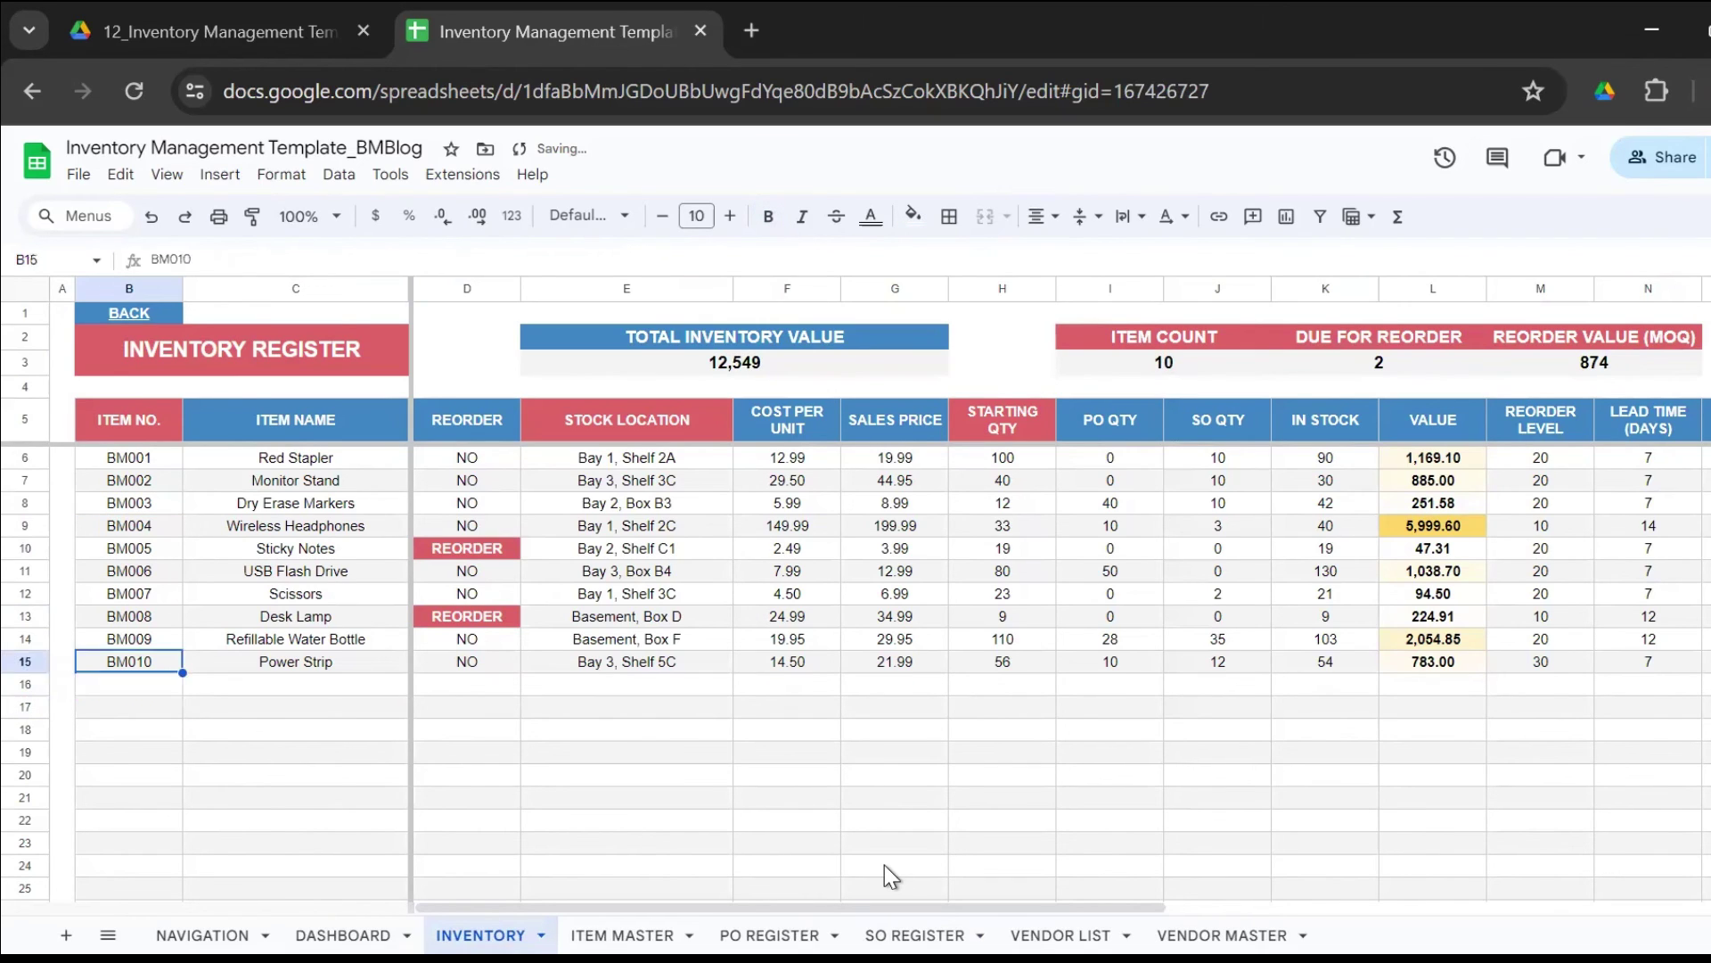
pyautogui.press('Right')
pyautogui.press('Up')
pyautogui.press('Up')
pyautogui.press('Up')
pyautogui.press('Up')
pyautogui.press('Up')
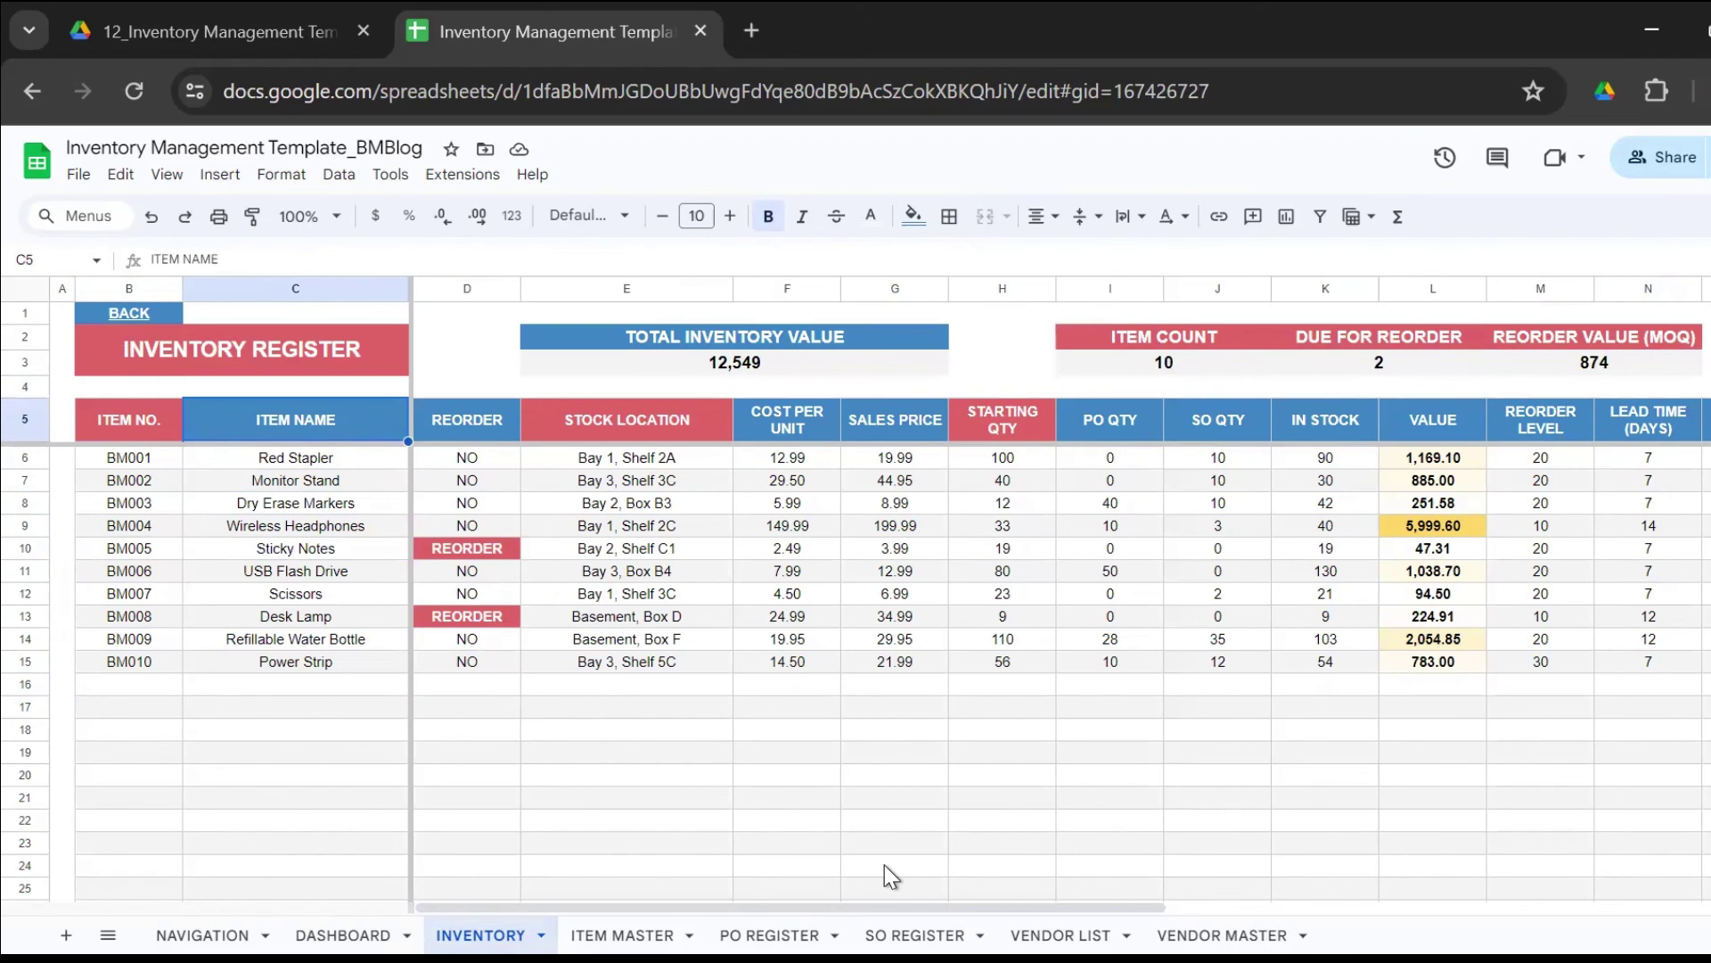
# On the Dashboard, change the vendor statistics item selector from BM006 to BM009.
pyautogui.click(360, 907)
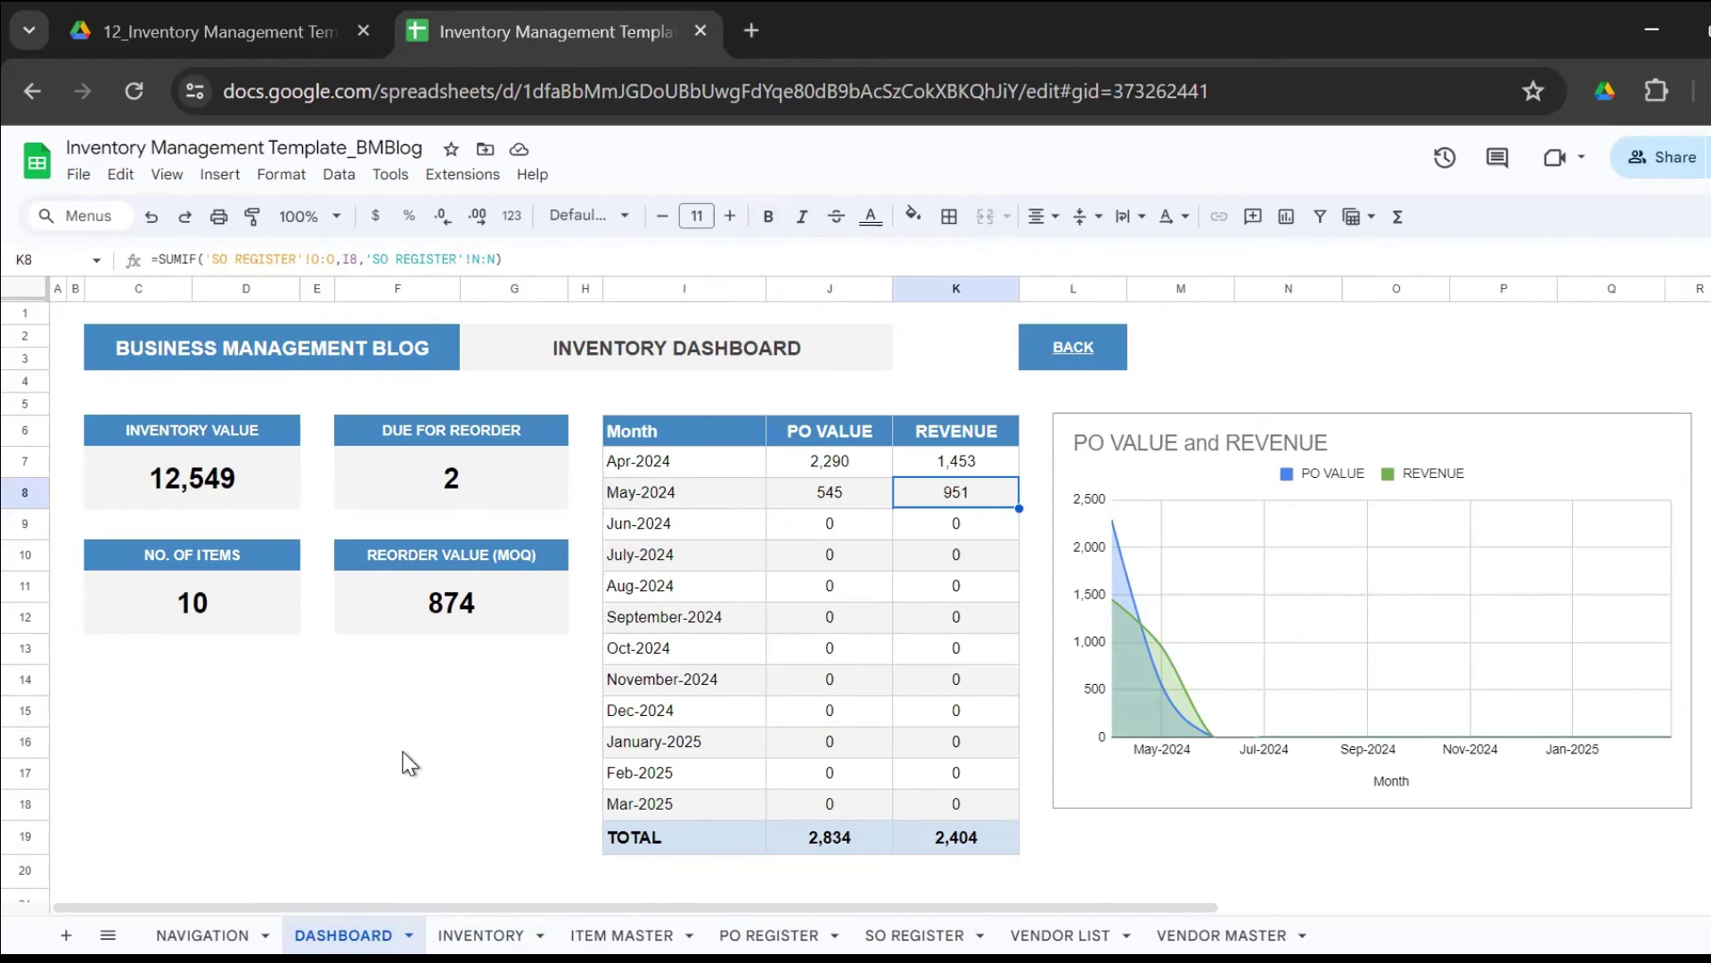
pyautogui.press('Right')
pyautogui.press('Right')
pyautogui.press('Right')
pyautogui.press('Right')
pyautogui.press('Right')
pyautogui.press('Right')
pyautogui.press('Right')
pyautogui.press('Right')
pyautogui.press('Right')
pyautogui.press('Right')
pyautogui.press('Right')
pyautogui.press('Right')
pyautogui.press('Right')
pyautogui.press('Right')
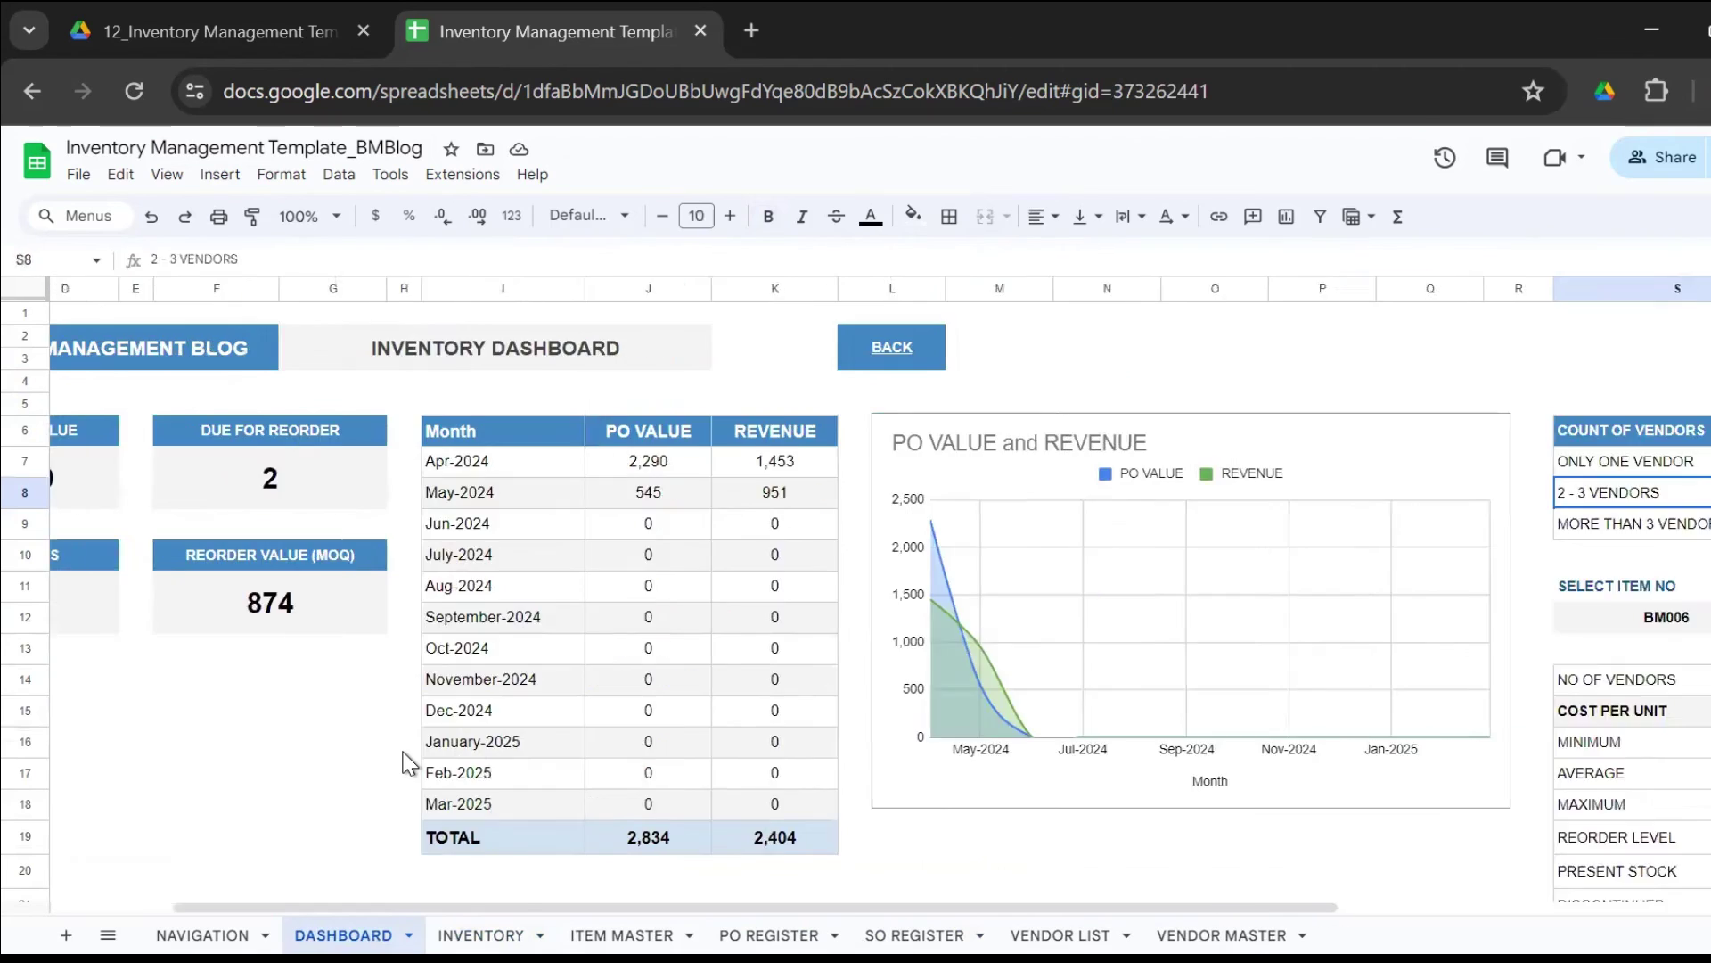
pyautogui.press('Down')
pyautogui.press('Down')
pyautogui.press('Down')
pyautogui.press('Down')
pyautogui.press('Down')
pyautogui.press('Down')
pyautogui.press('Down')
pyautogui.press('Down')
pyautogui.press('Down')
pyautogui.press('Down')
pyautogui.press('Down')
pyautogui.press('Down')
pyautogui.press('Down')
pyautogui.press('Down')
pyautogui.press('Down')
pyautogui.press('Down')
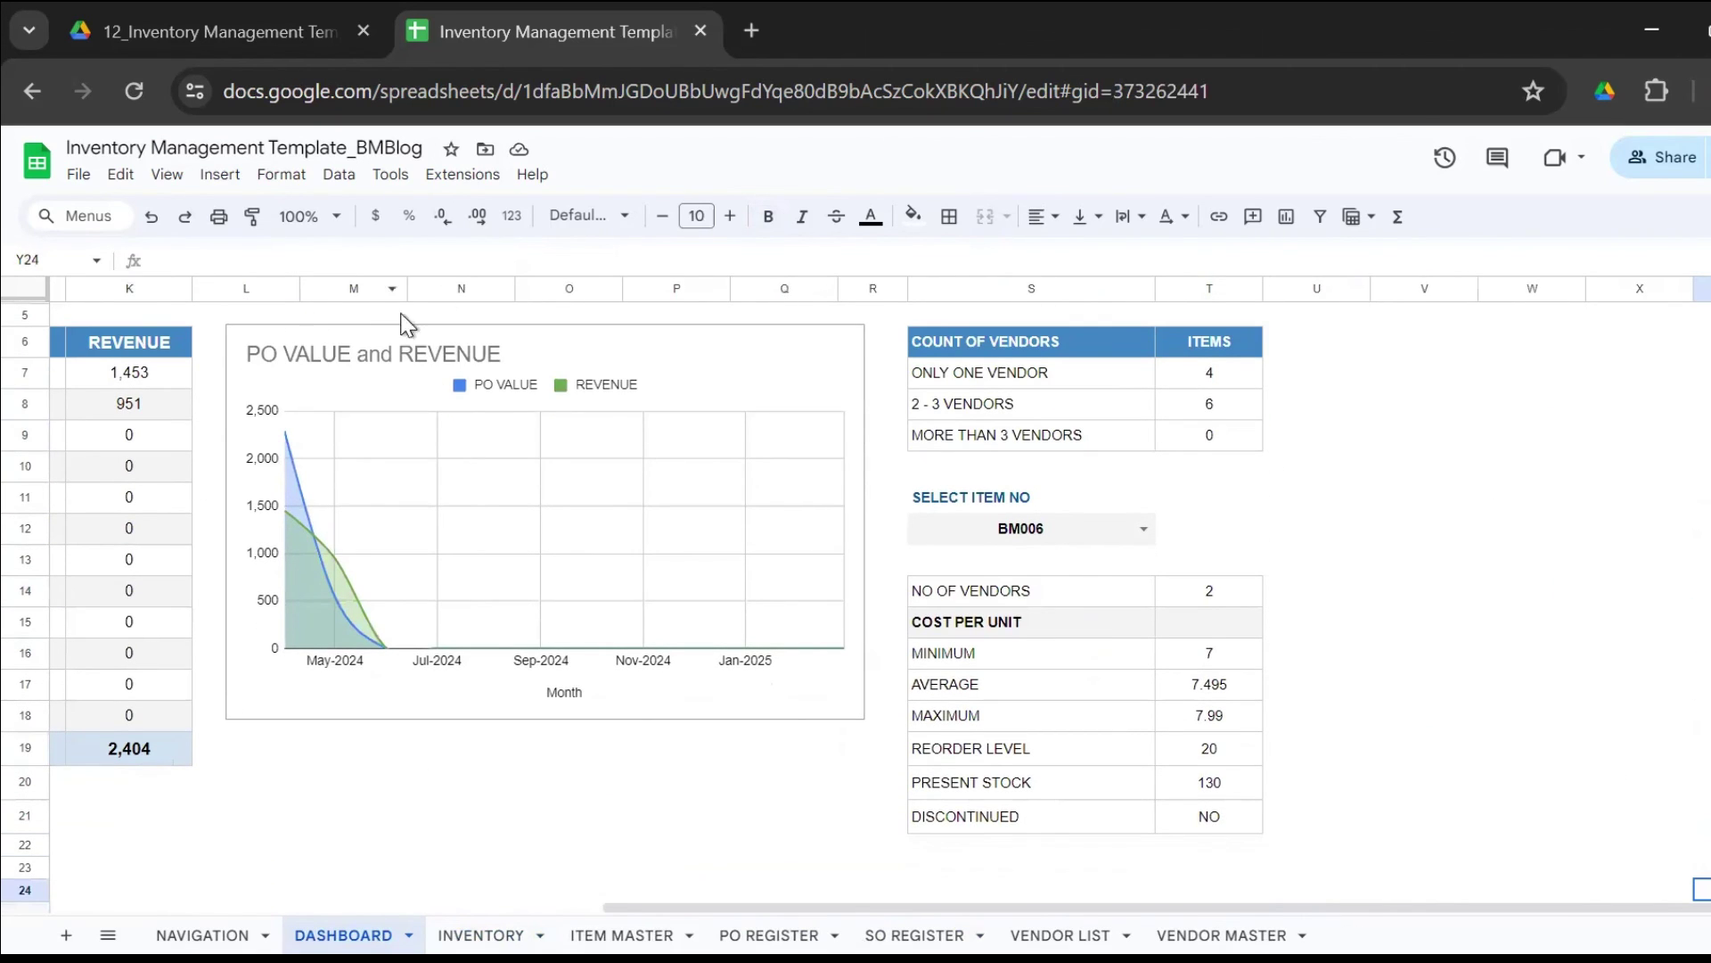
pyautogui.click(1062, 536)
pyautogui.click(1141, 531)
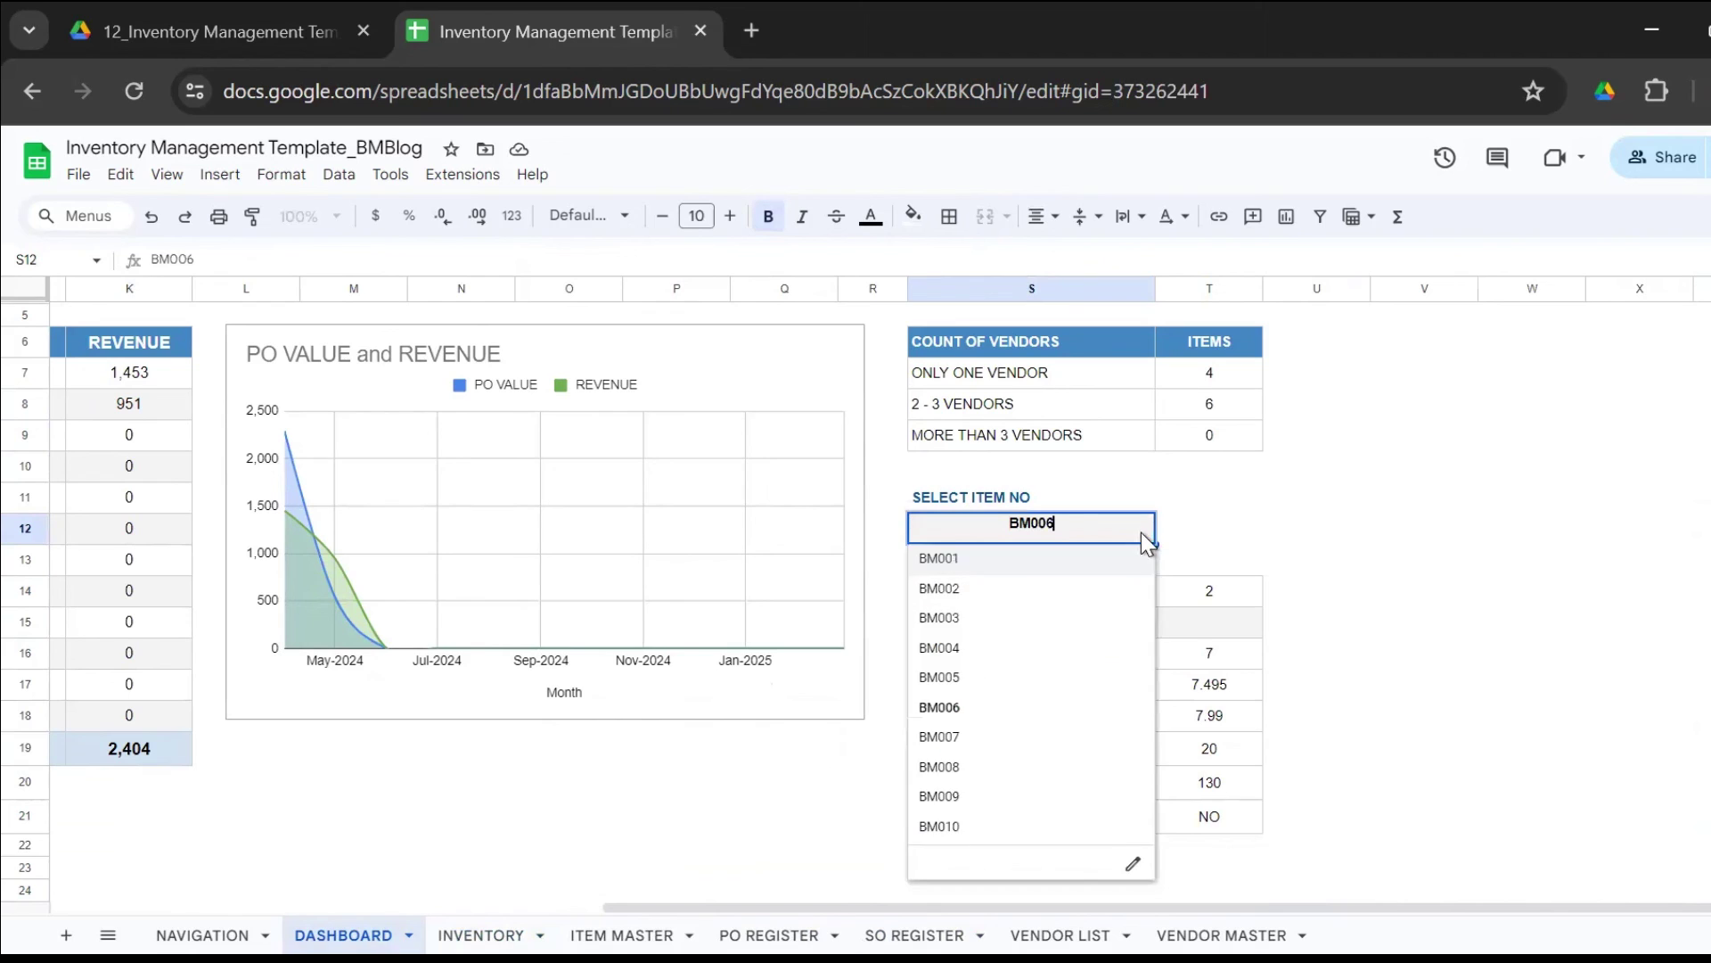
pyautogui.click(1041, 798)
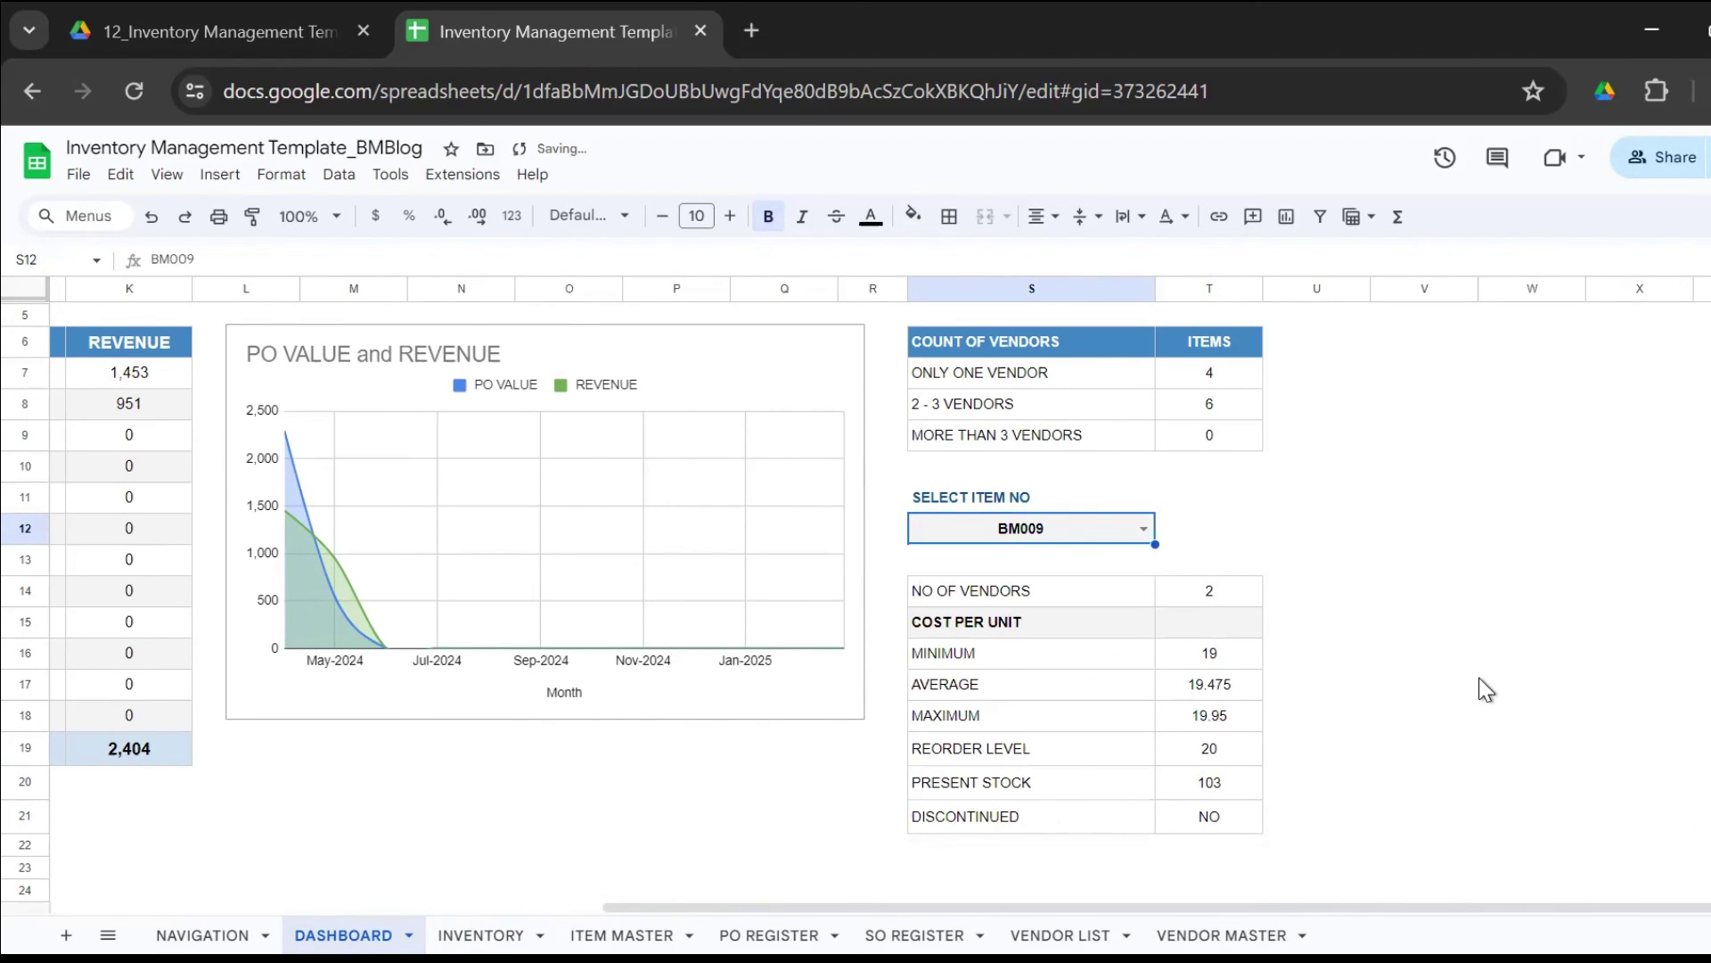
pyautogui.click(1444, 684)
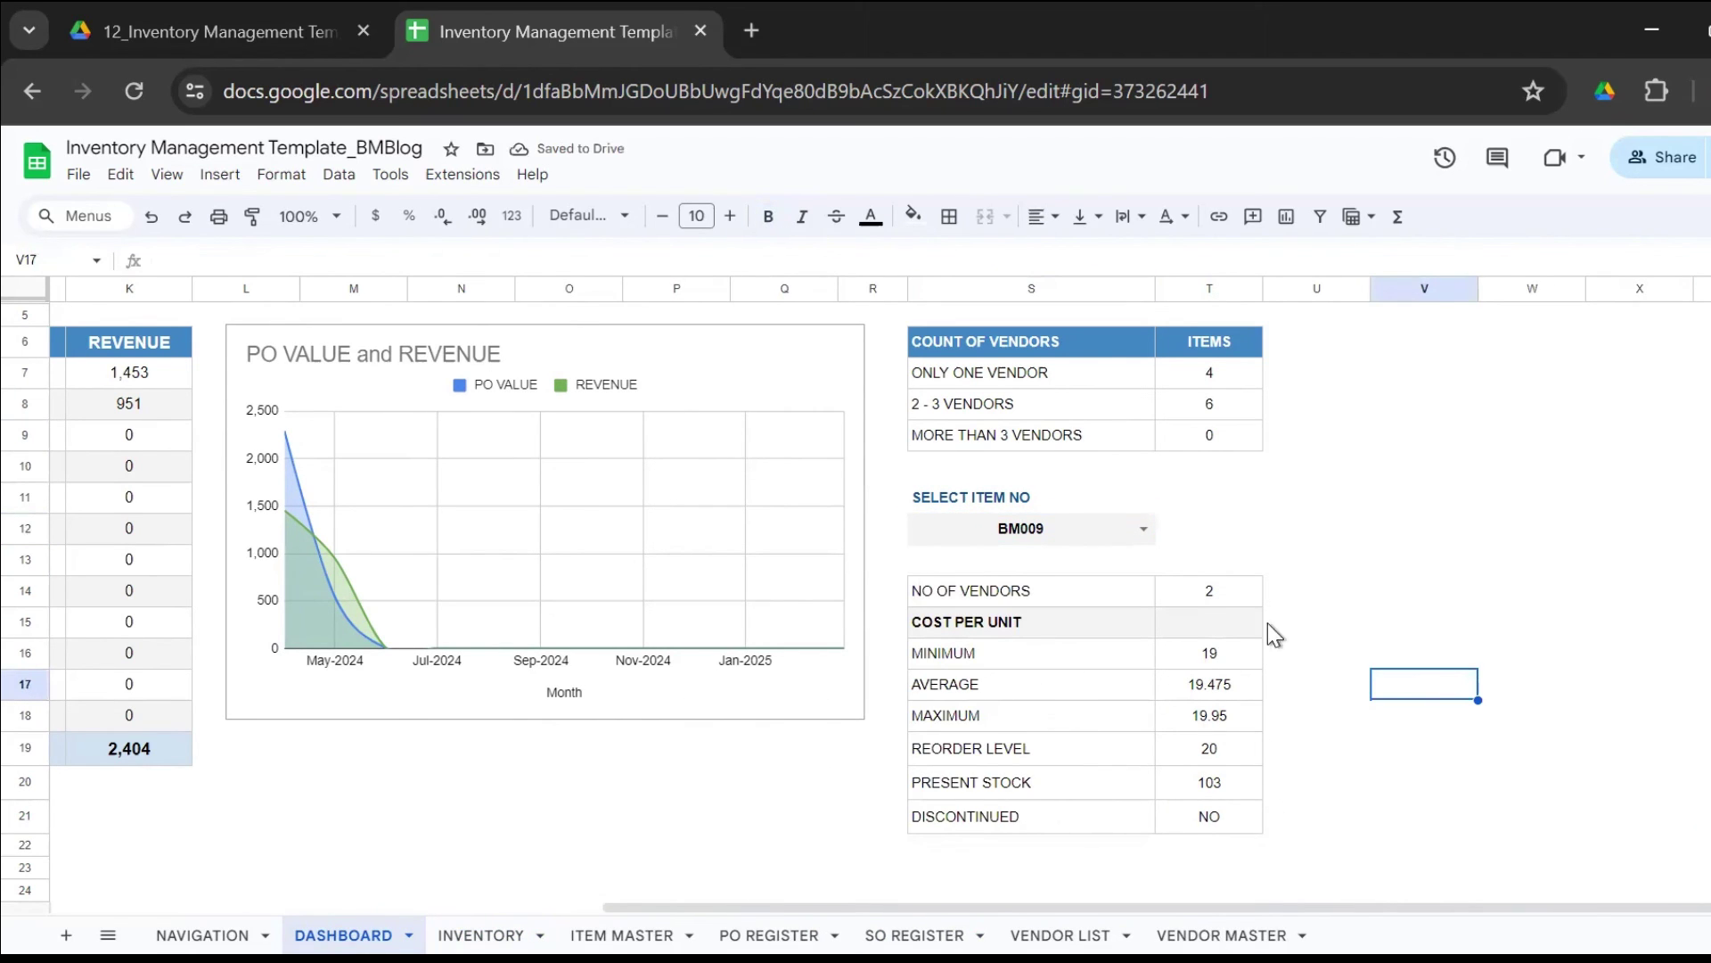
# Inspect BM009's vendor count, minimum cost and average cost formulas.
pyautogui.click(1249, 589)
pyautogui.click(1241, 653)
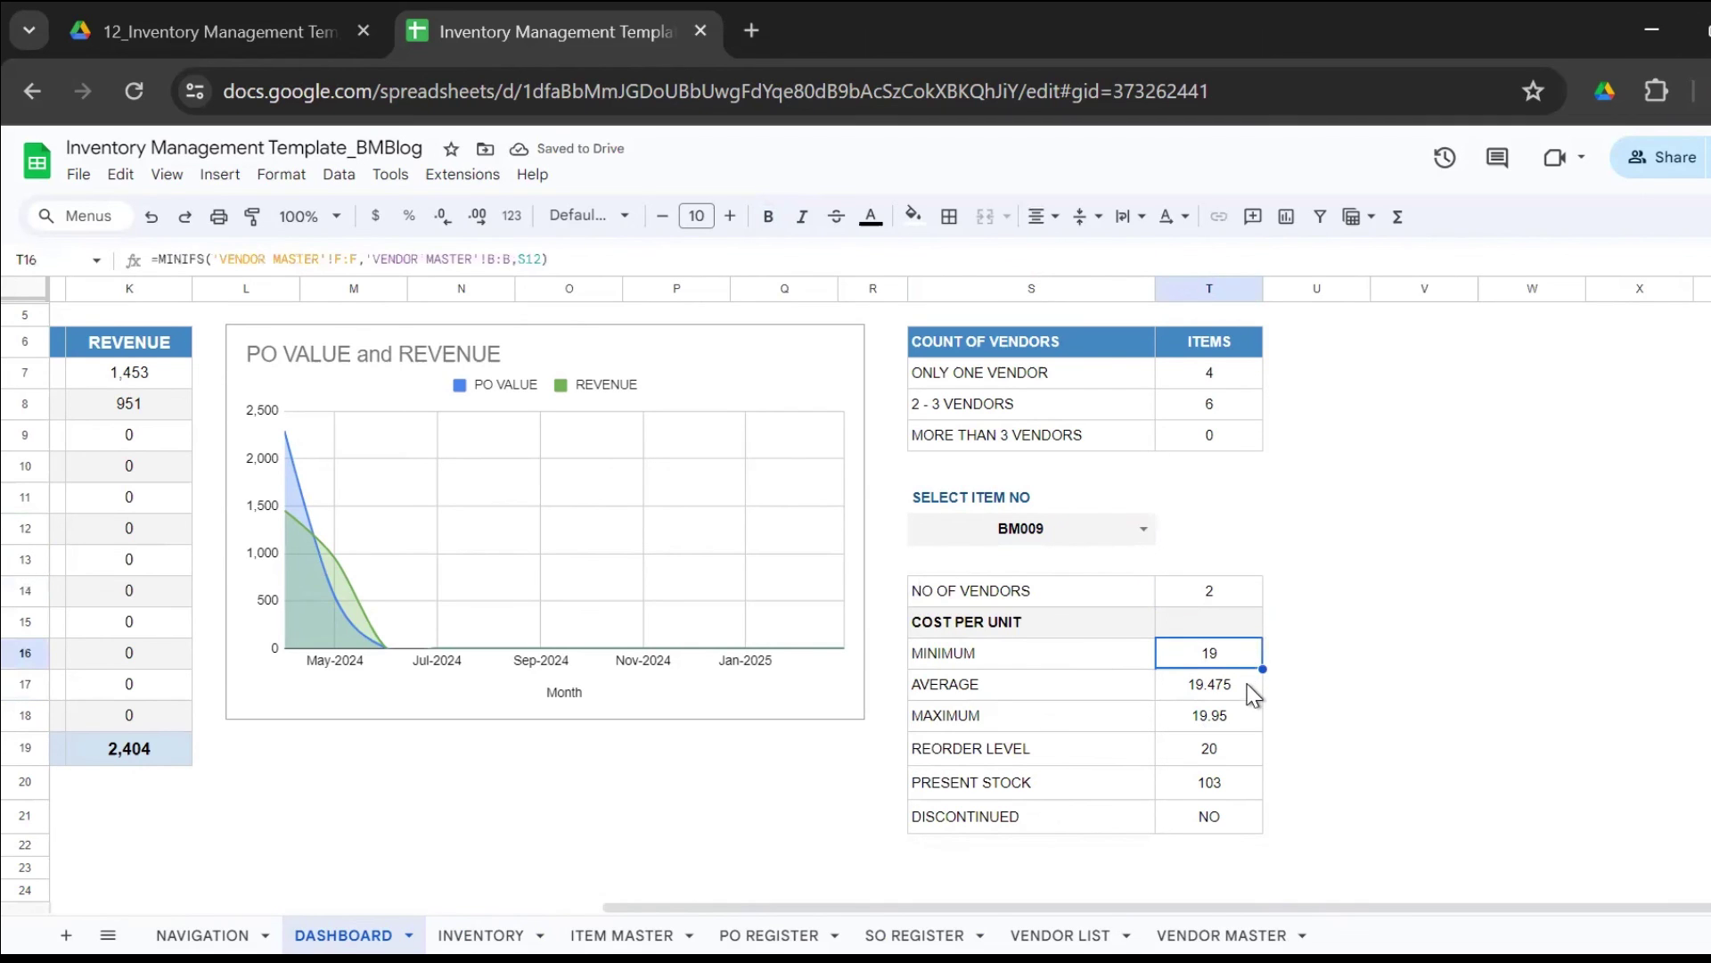
pyautogui.click(1249, 685)
pyautogui.click(1422, 767)
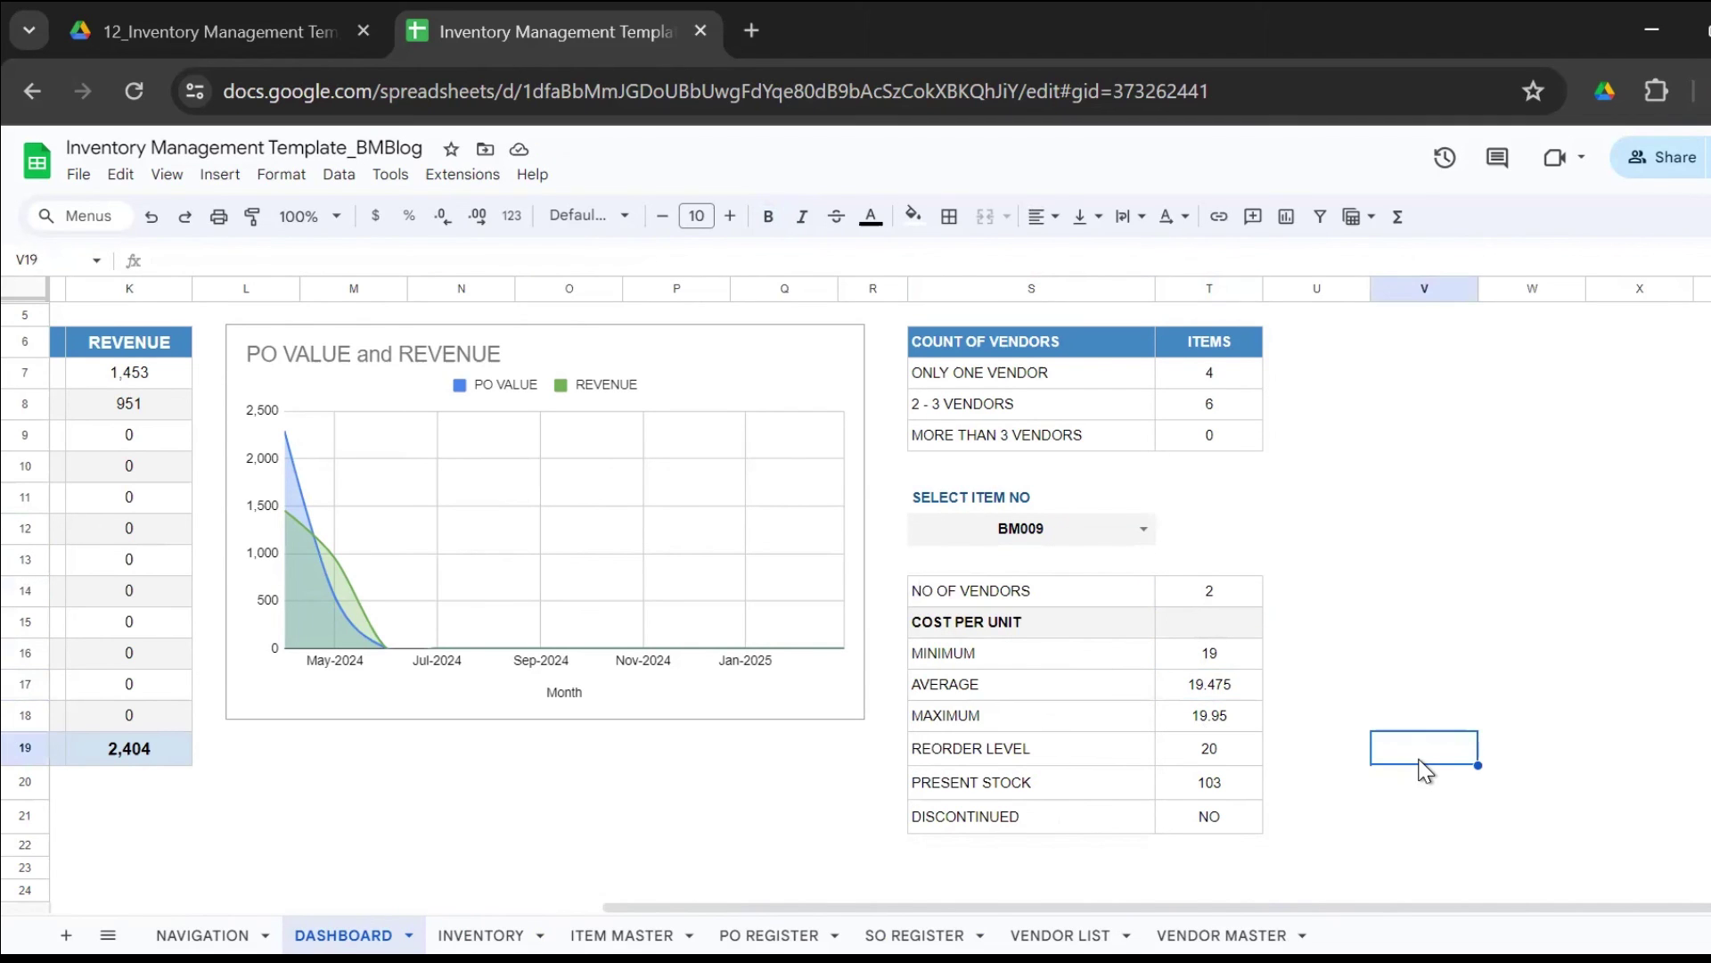
pyautogui.press('Left')
pyautogui.press('Left')
pyautogui.press('Down')
pyautogui.press('Left')
pyautogui.press('Left')
pyautogui.press('Left')
pyautogui.press('Left')
pyautogui.press('Left')
pyautogui.press('Left')
pyautogui.press('Left')
pyautogui.press('Left')
pyautogui.press('Left')
pyautogui.press('Left')
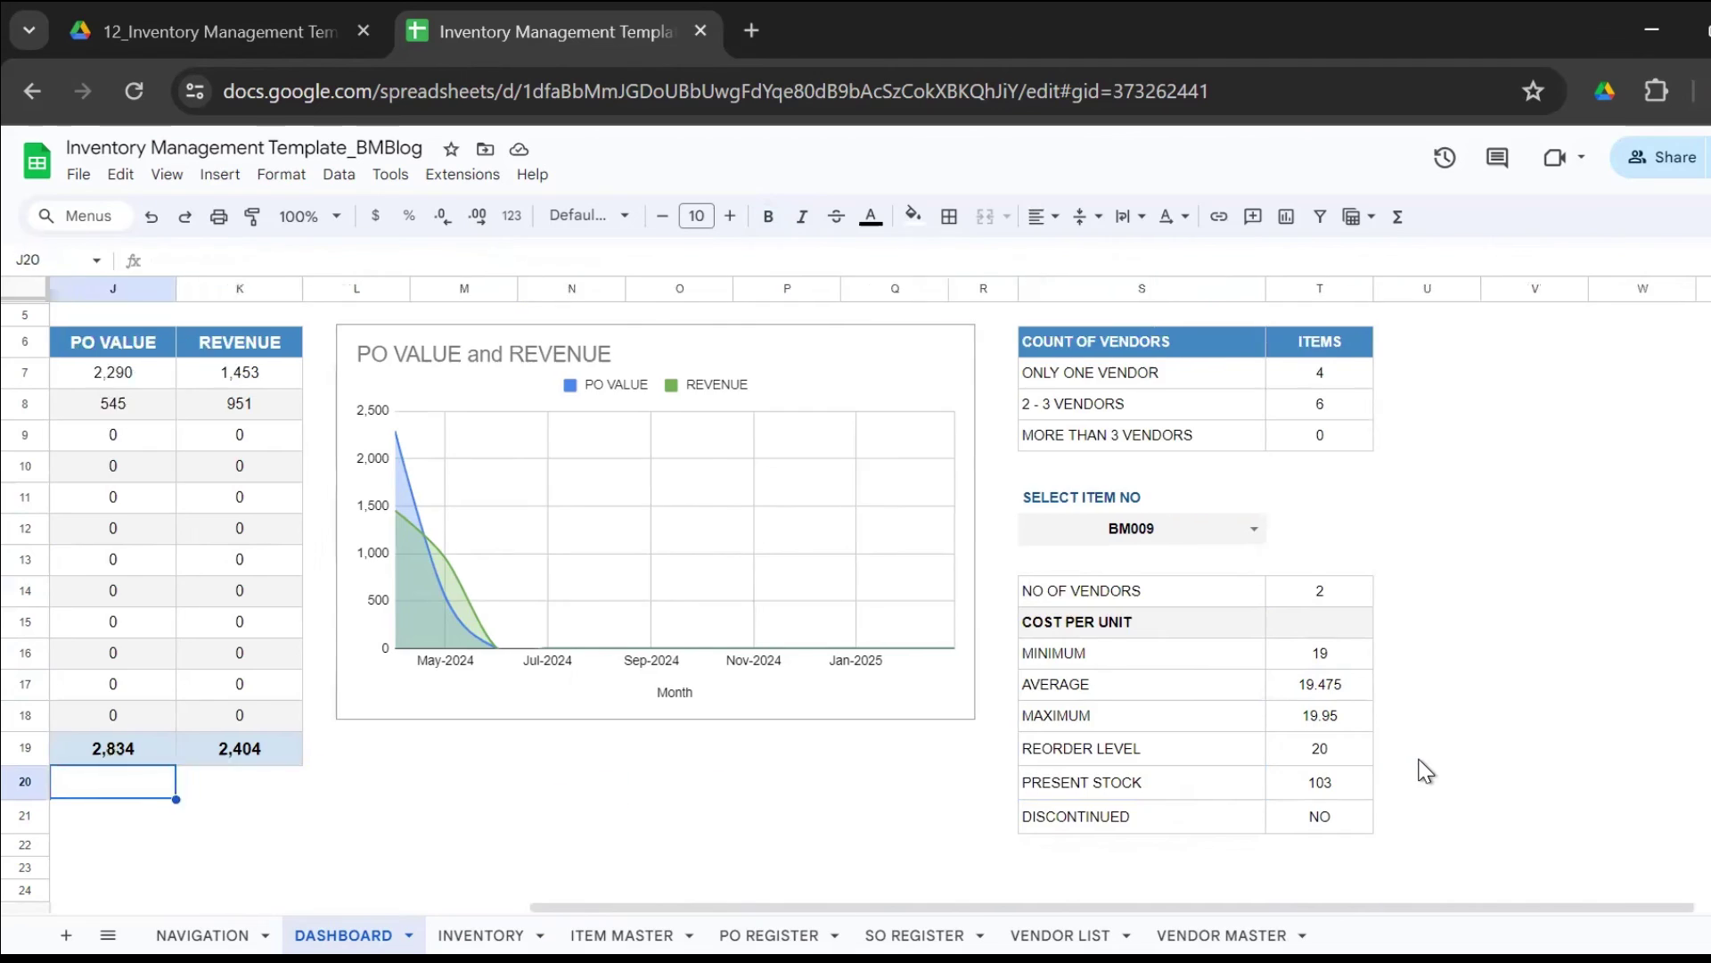
pyautogui.press('Left')
pyautogui.press('Left')
pyautogui.press('Left')
pyautogui.press('Left')
pyautogui.press('Left')
pyautogui.press('Left')
pyautogui.press('Left')
pyautogui.press('Left')
pyautogui.press('Left')
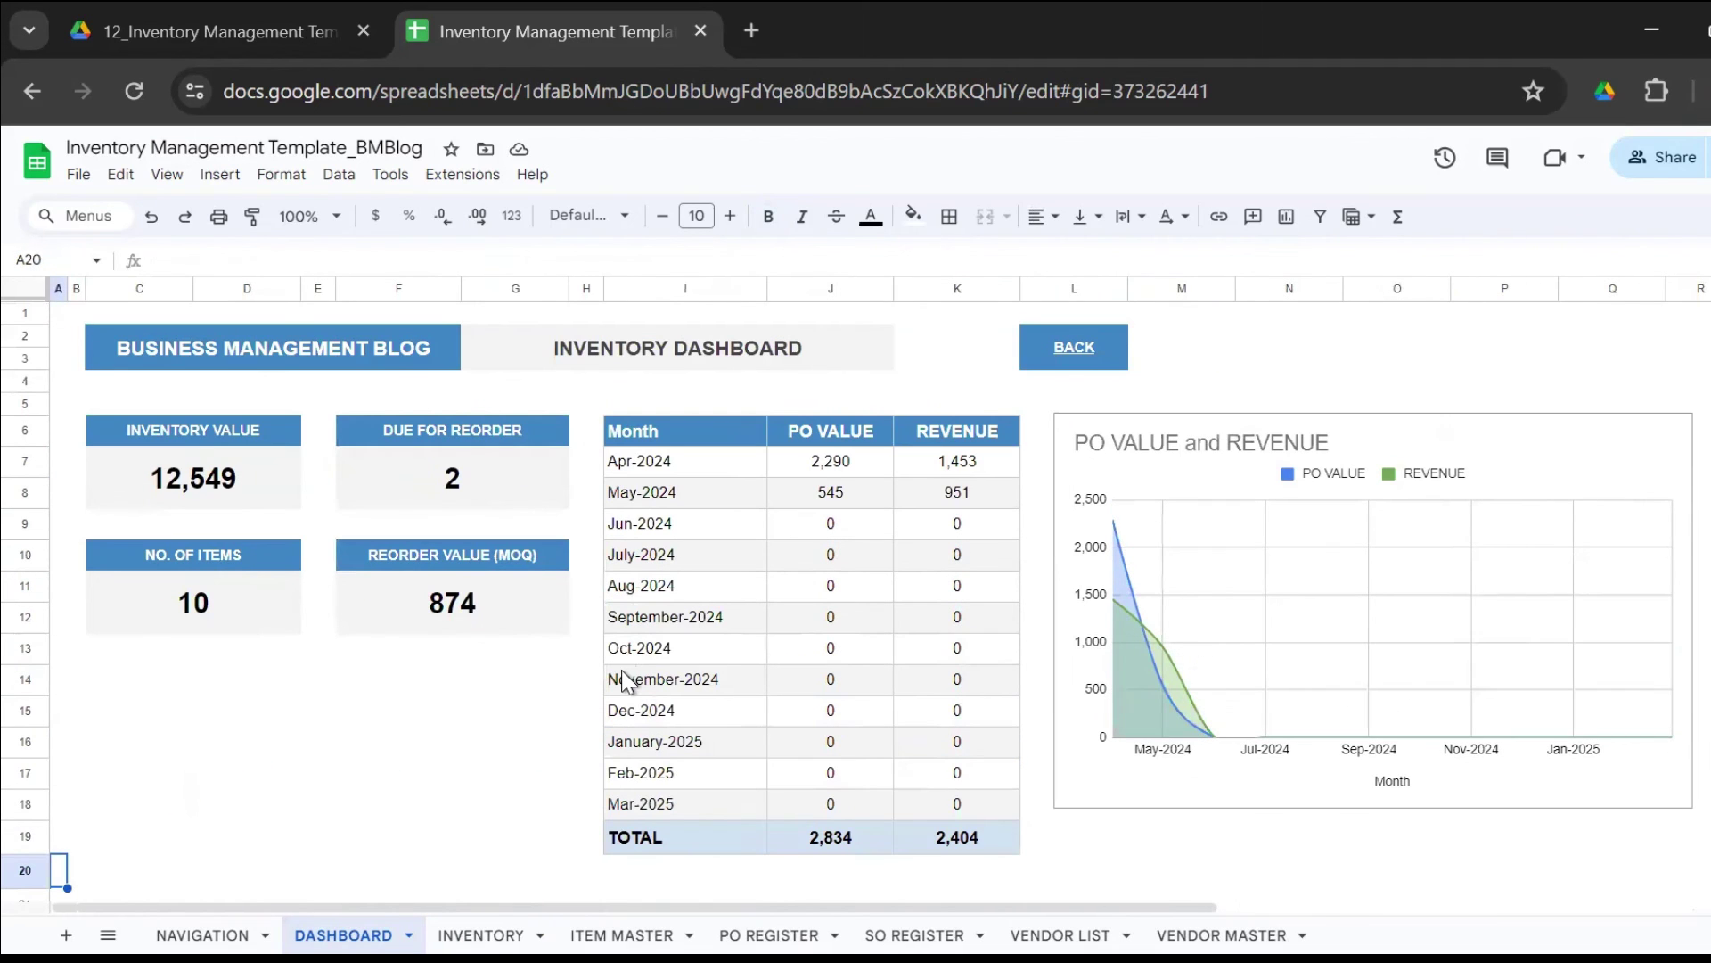
pyautogui.click(227, 913)
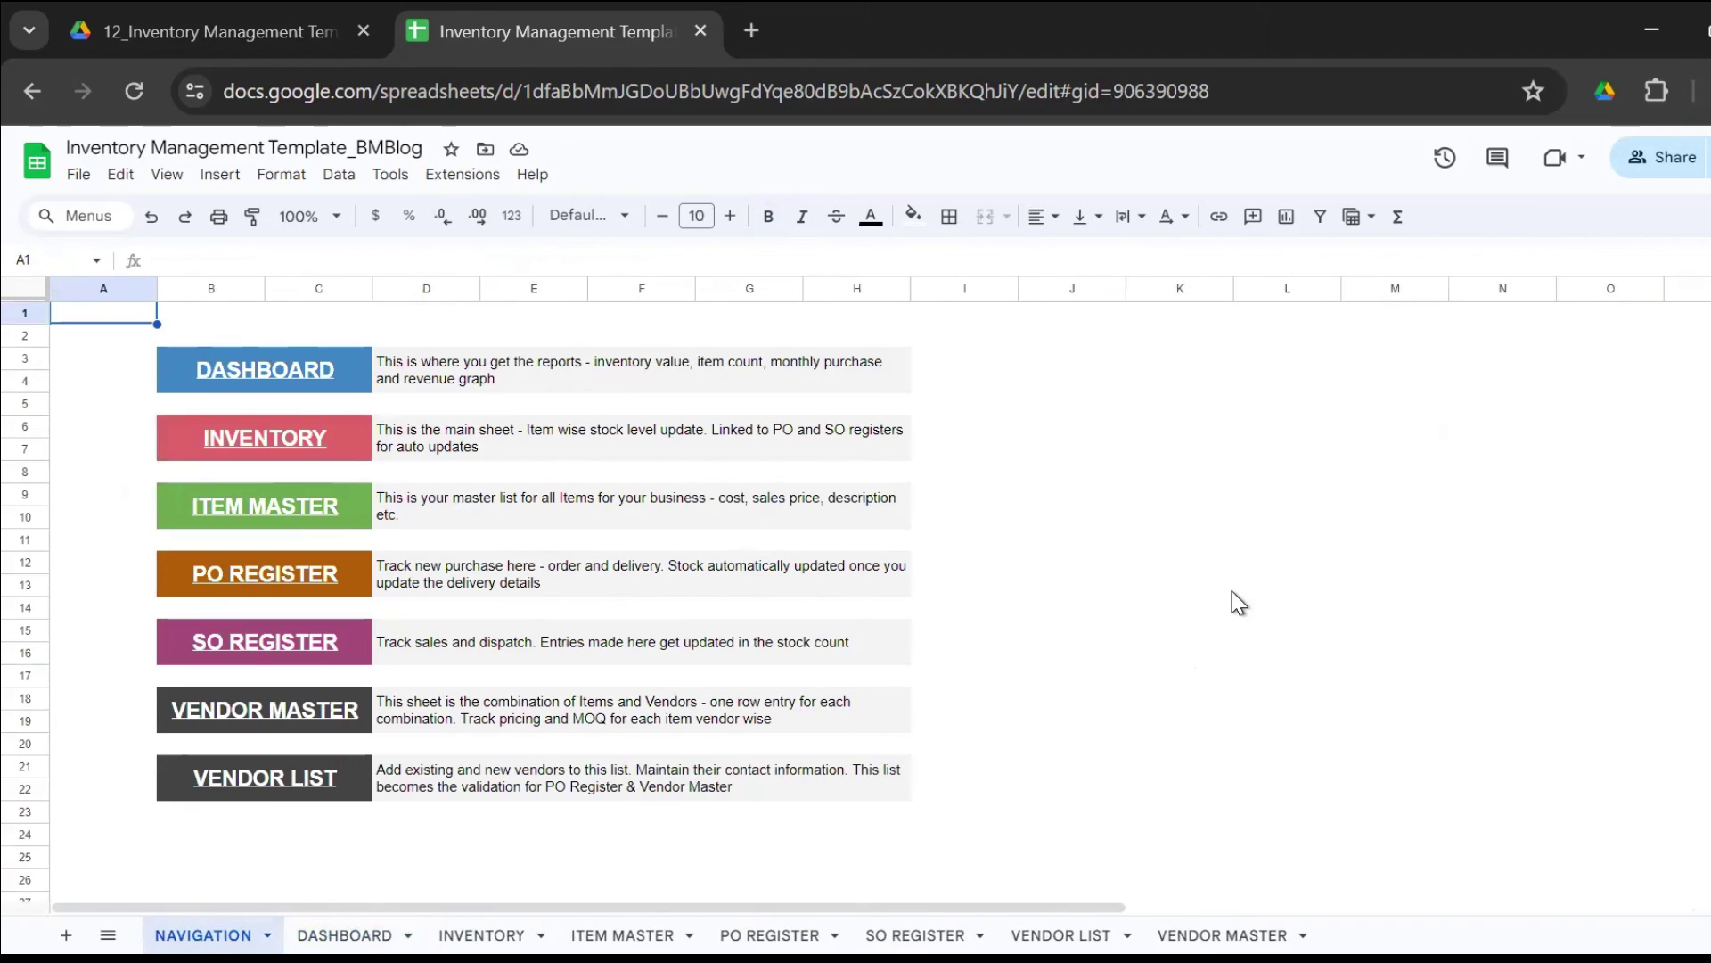
pyautogui.click(250, 473)
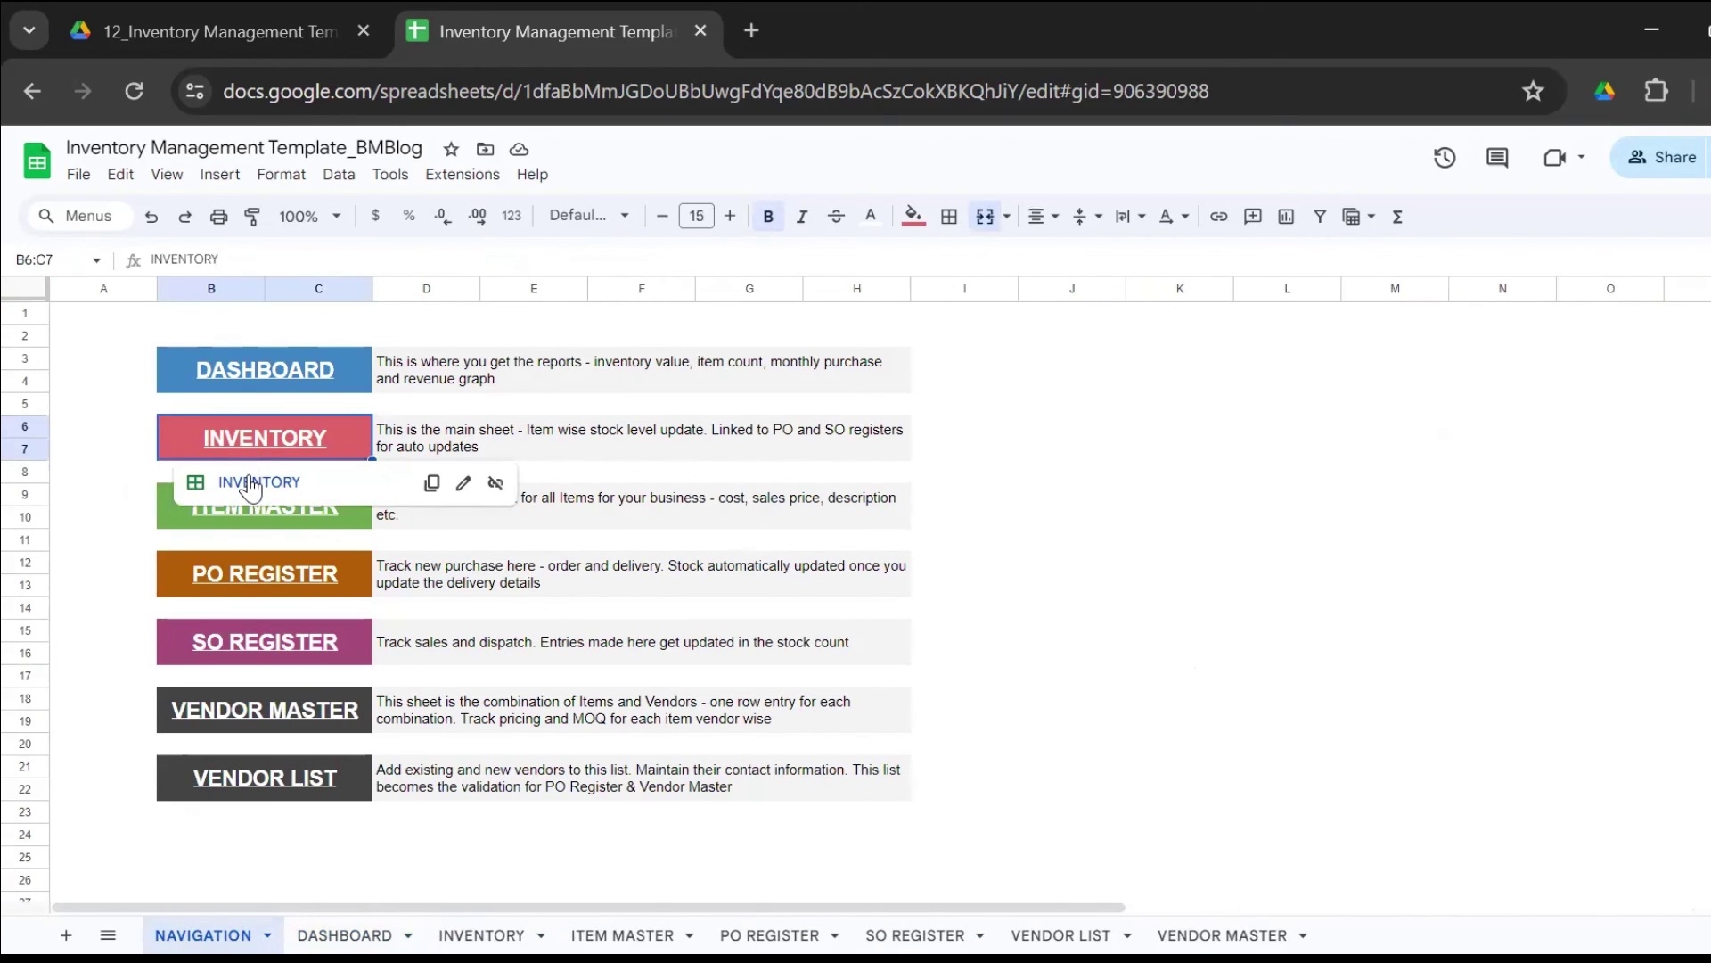
pyautogui.click(250, 475)
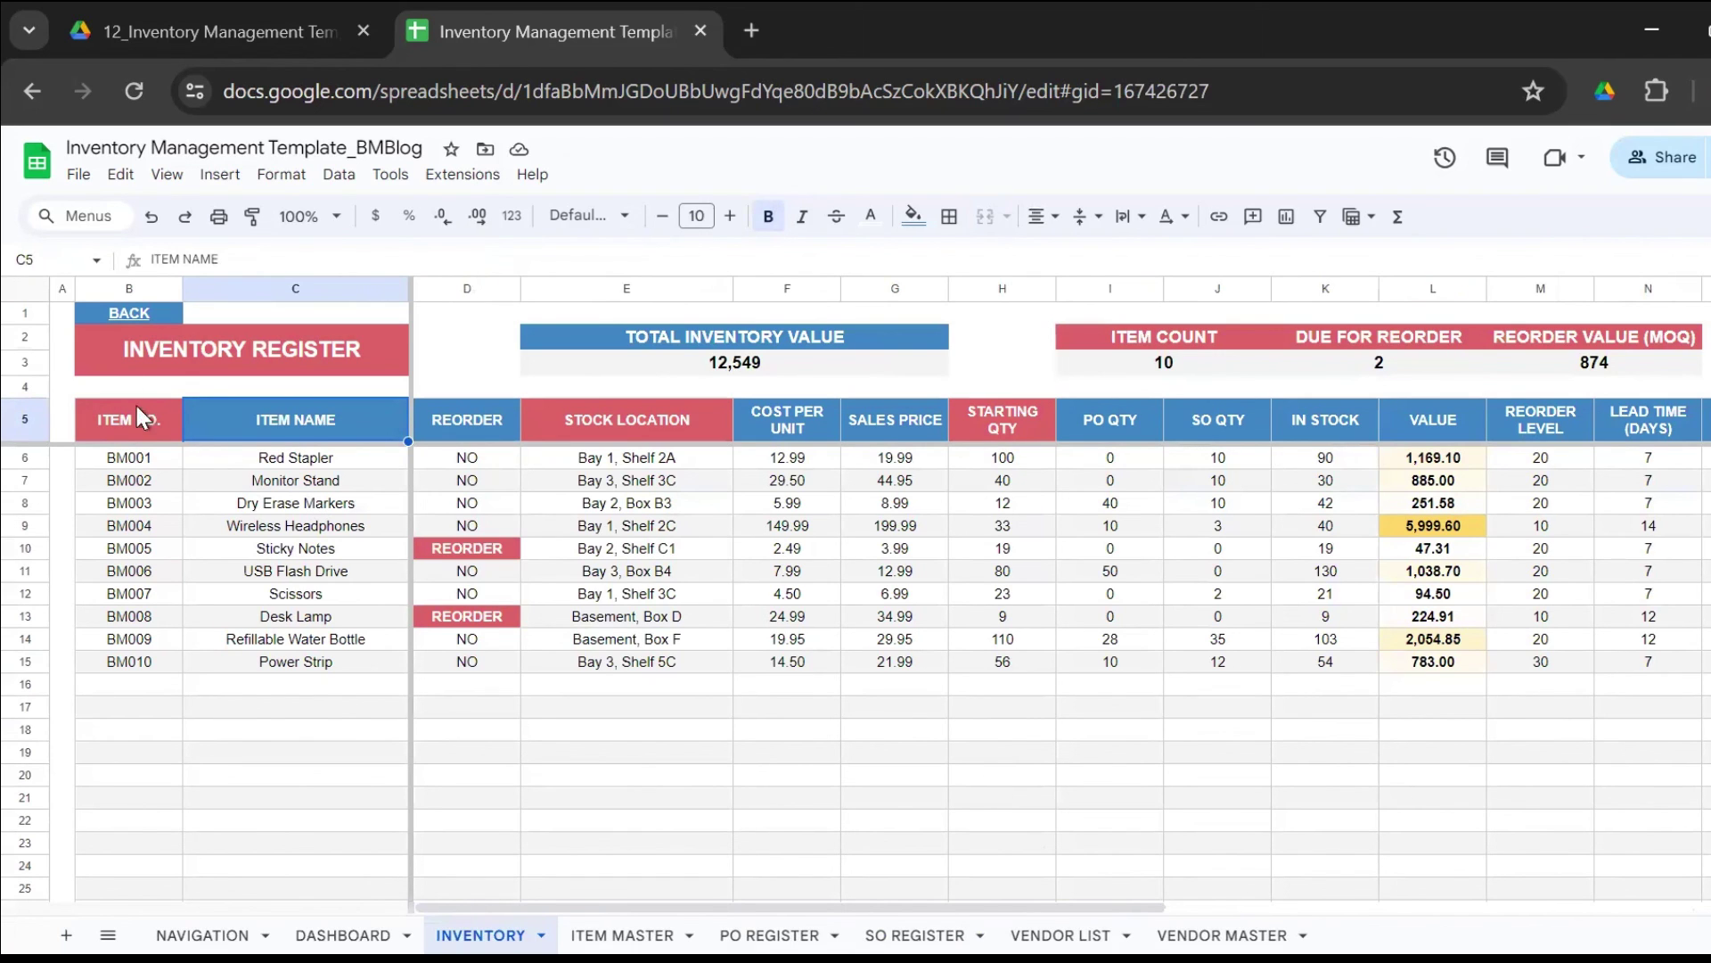
pyautogui.moveTo(136, 316)
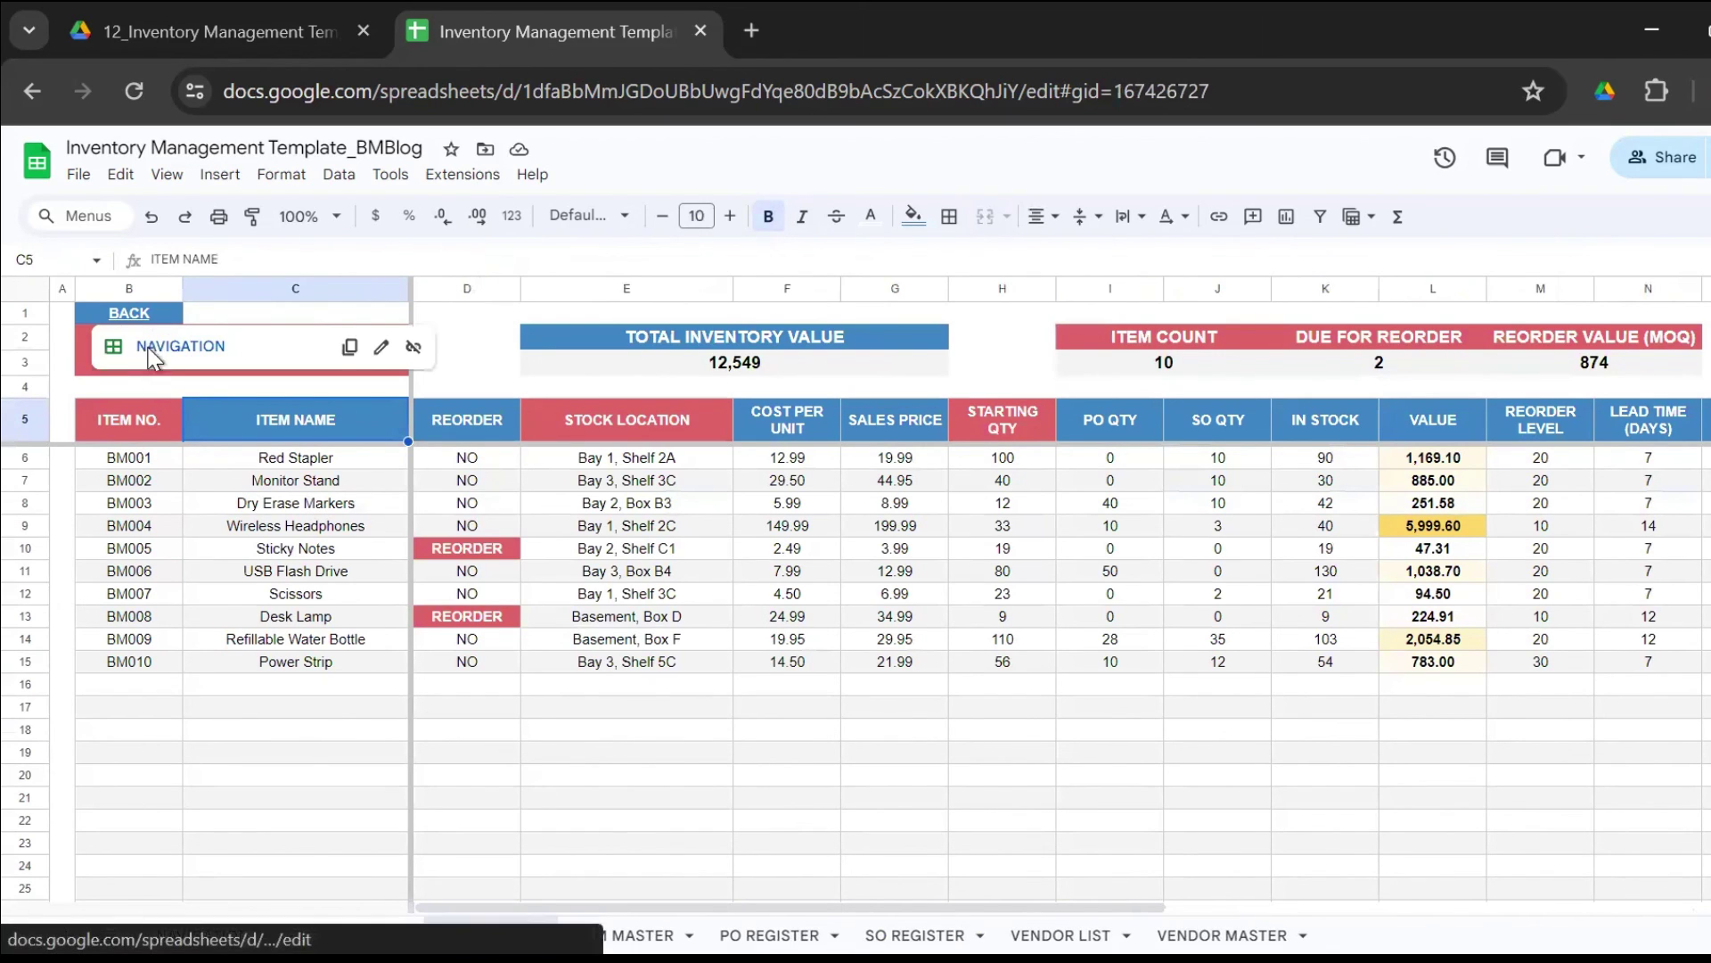
pyautogui.click(151, 348)
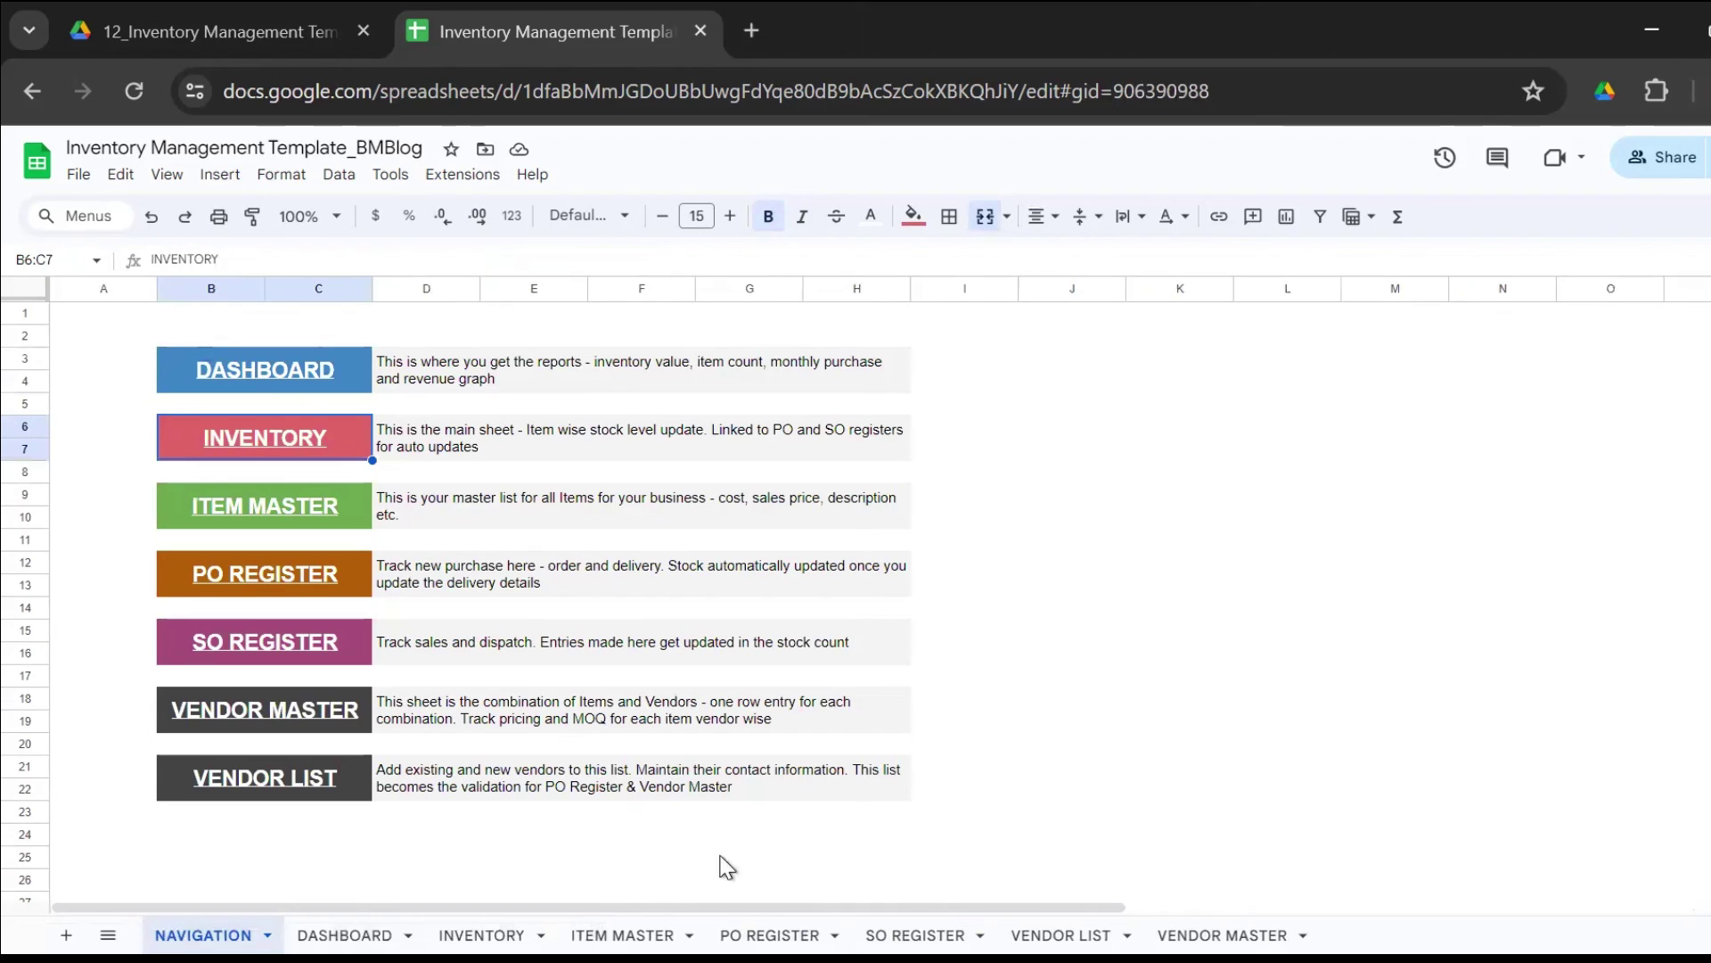
pyautogui.click(355, 927)
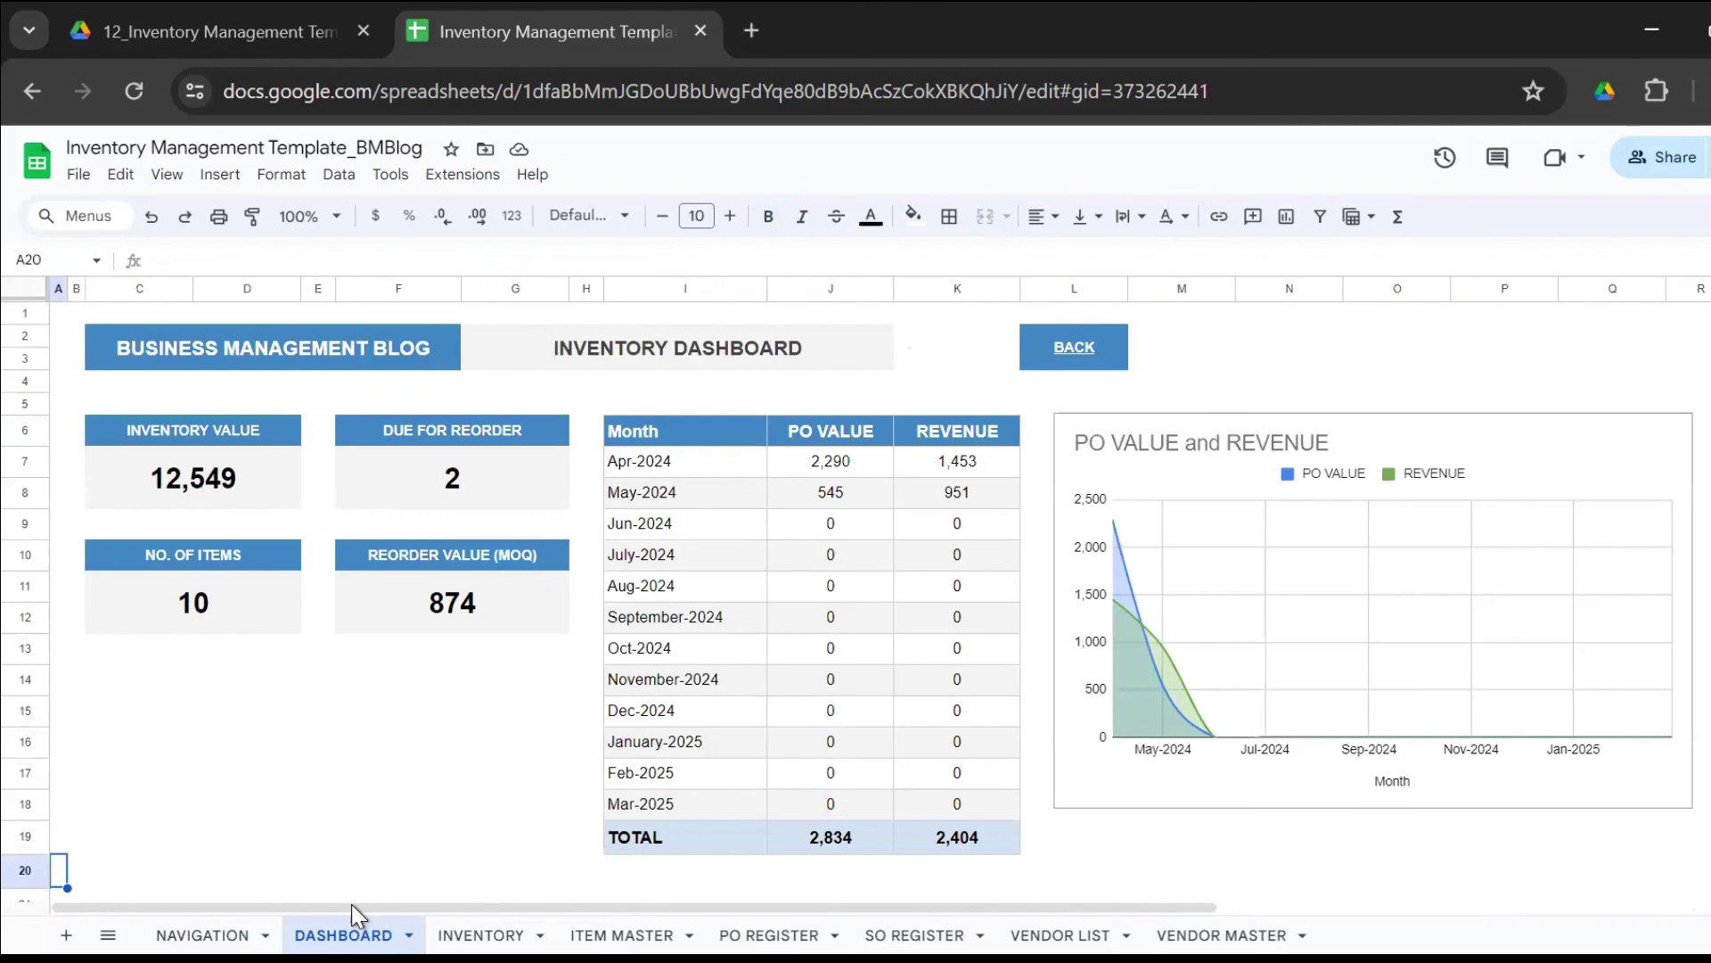